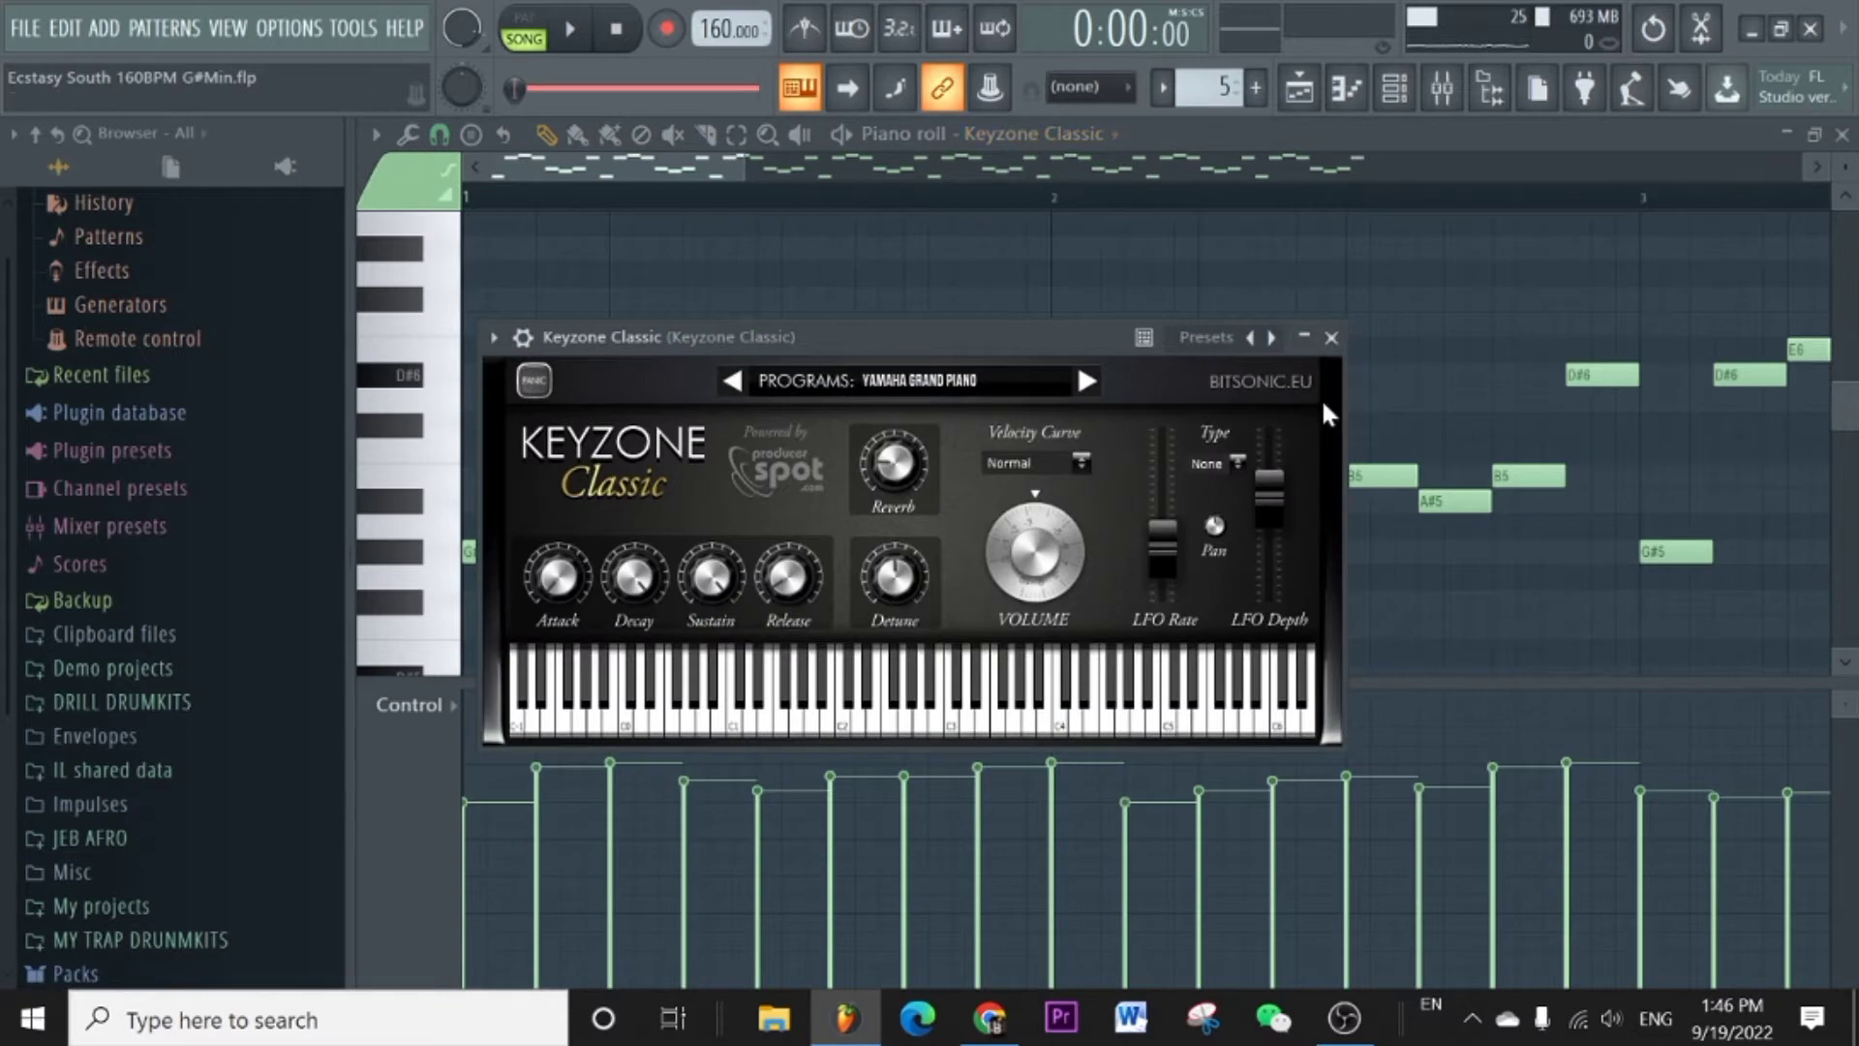
Close the Keyzone Classic plugin window and examine the melody's notes in its piano roll.
left_click(1332, 338)
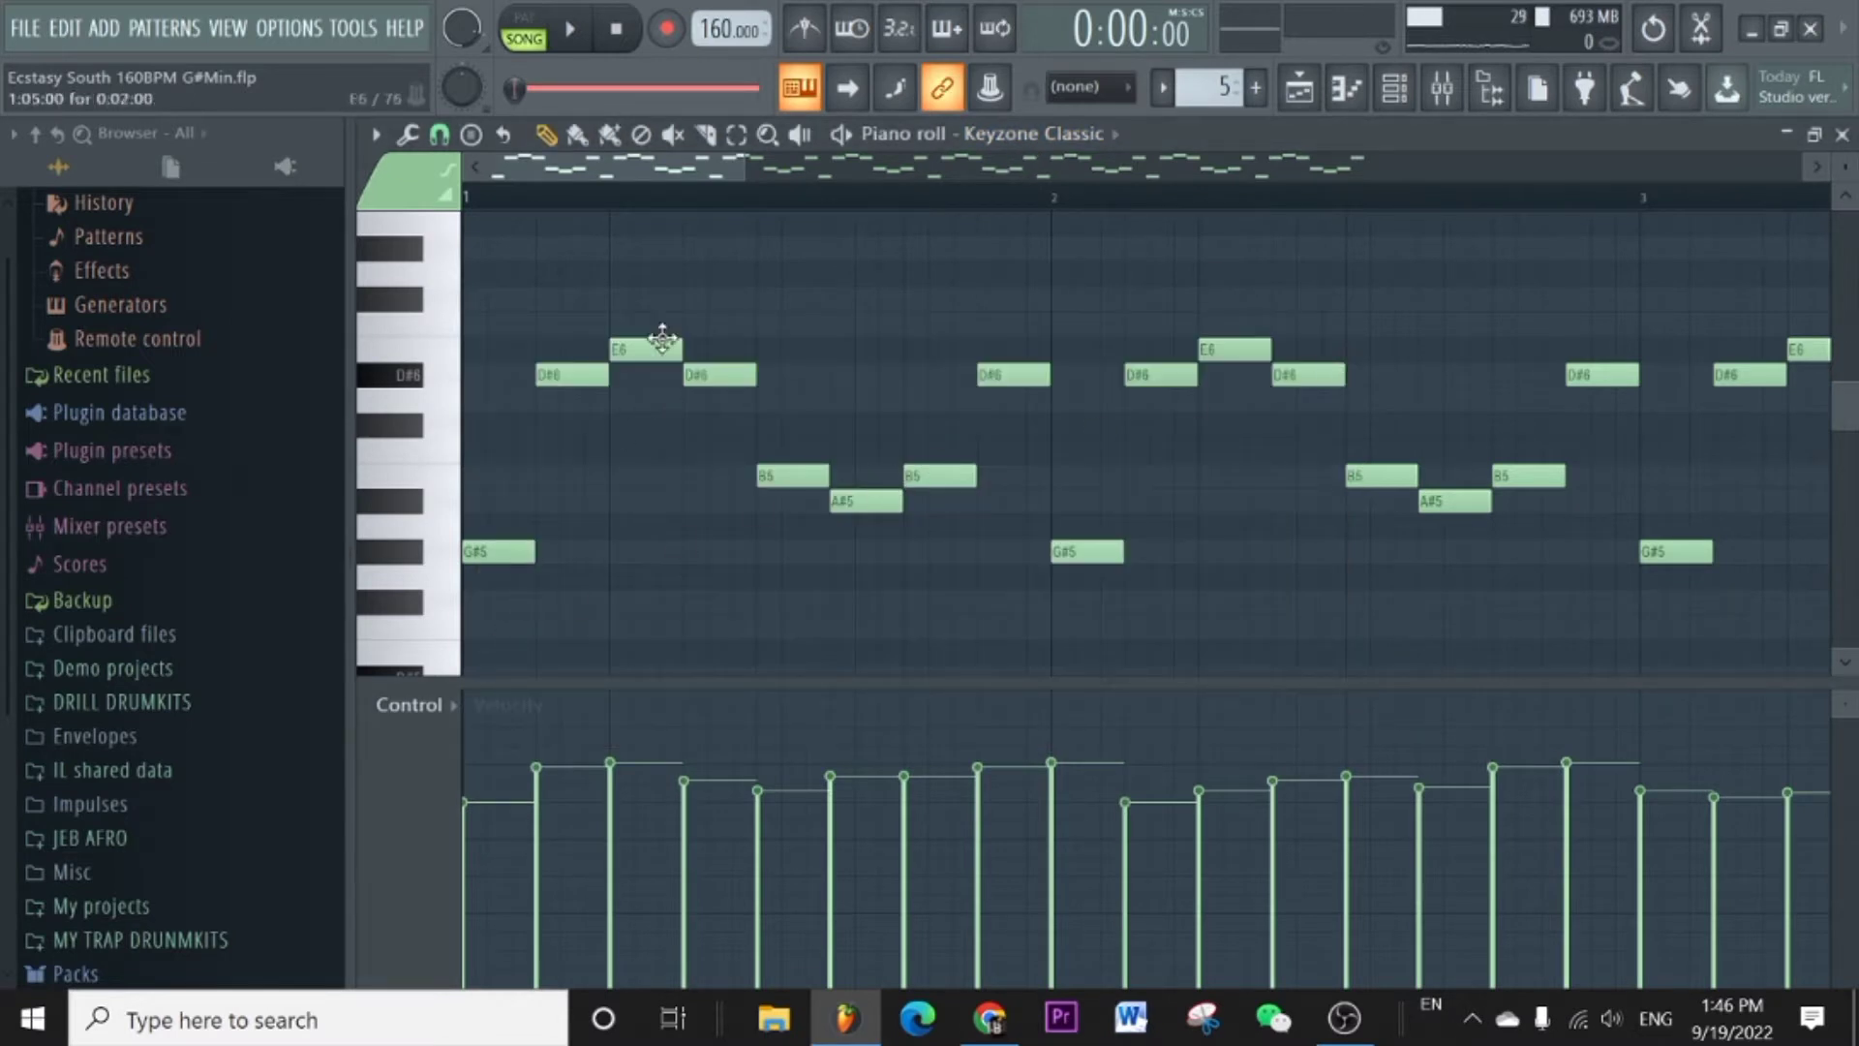
scroll(547, 416, "down", 4)
scroll(517, 417, "up", 1)
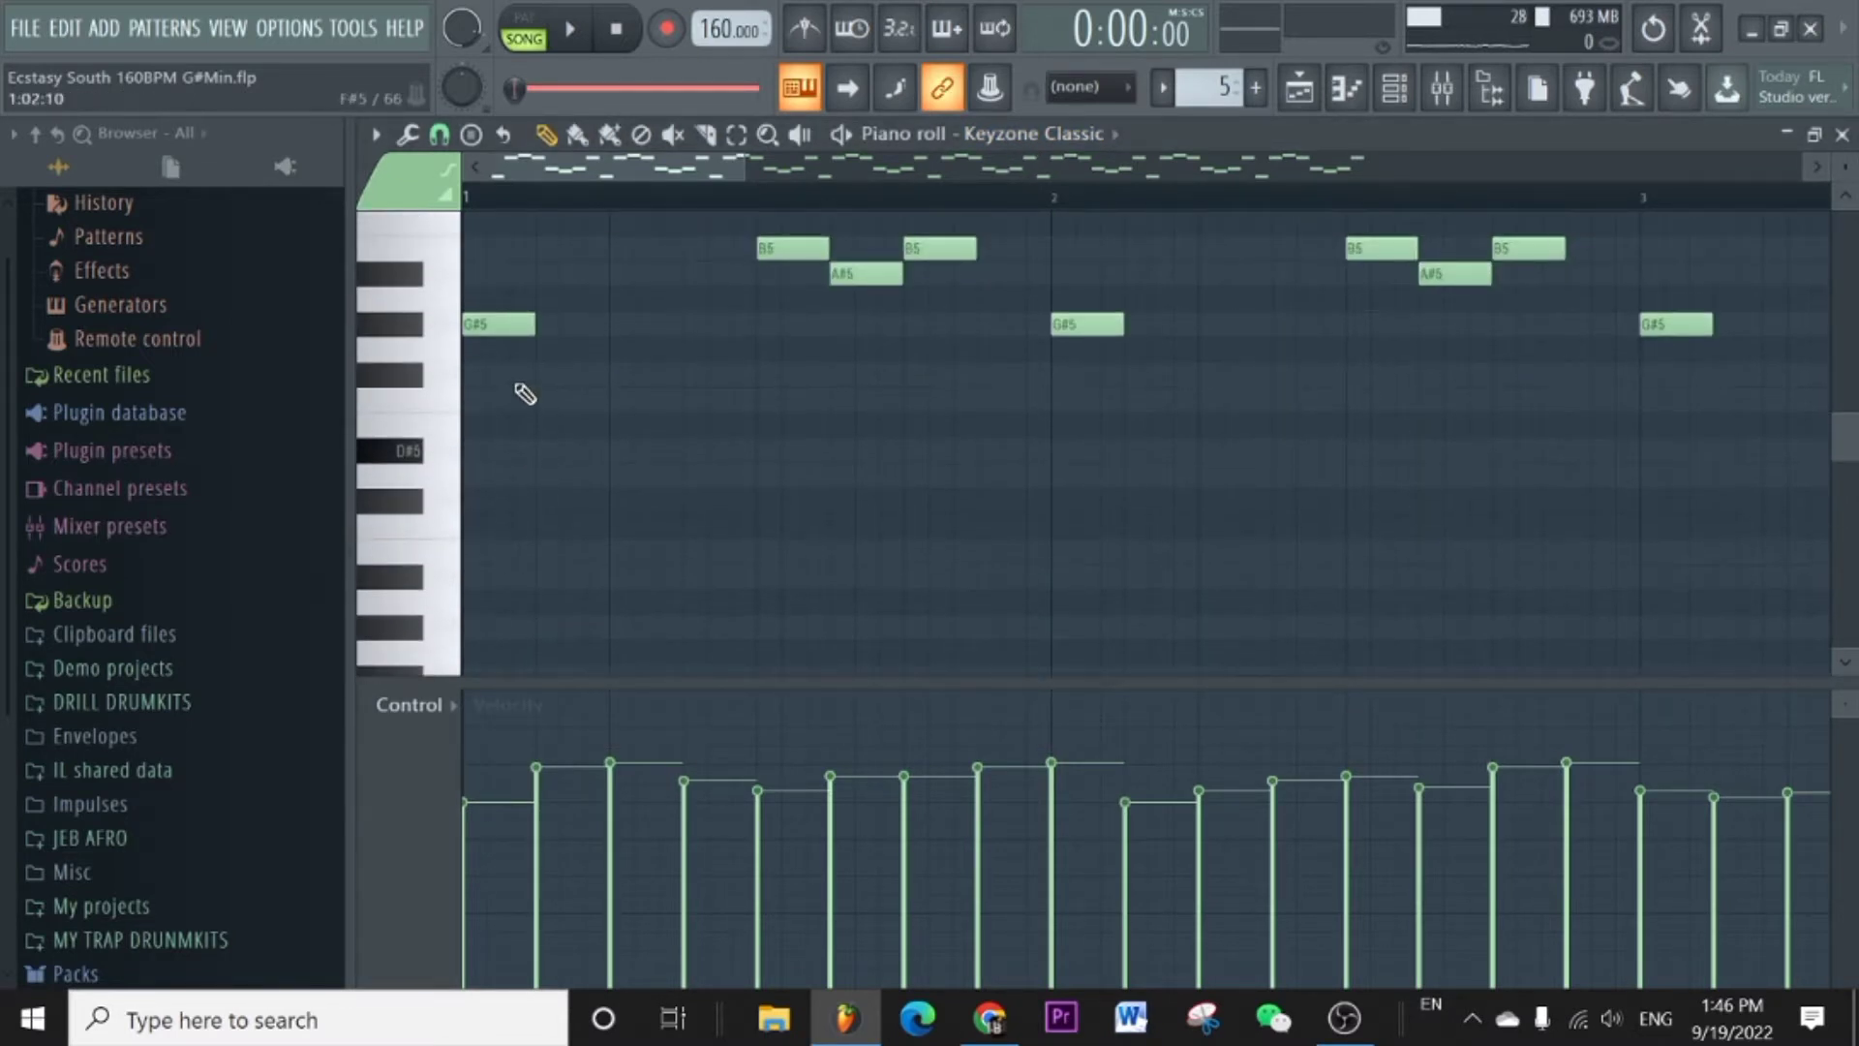
scroll(518, 436, "up", 3)
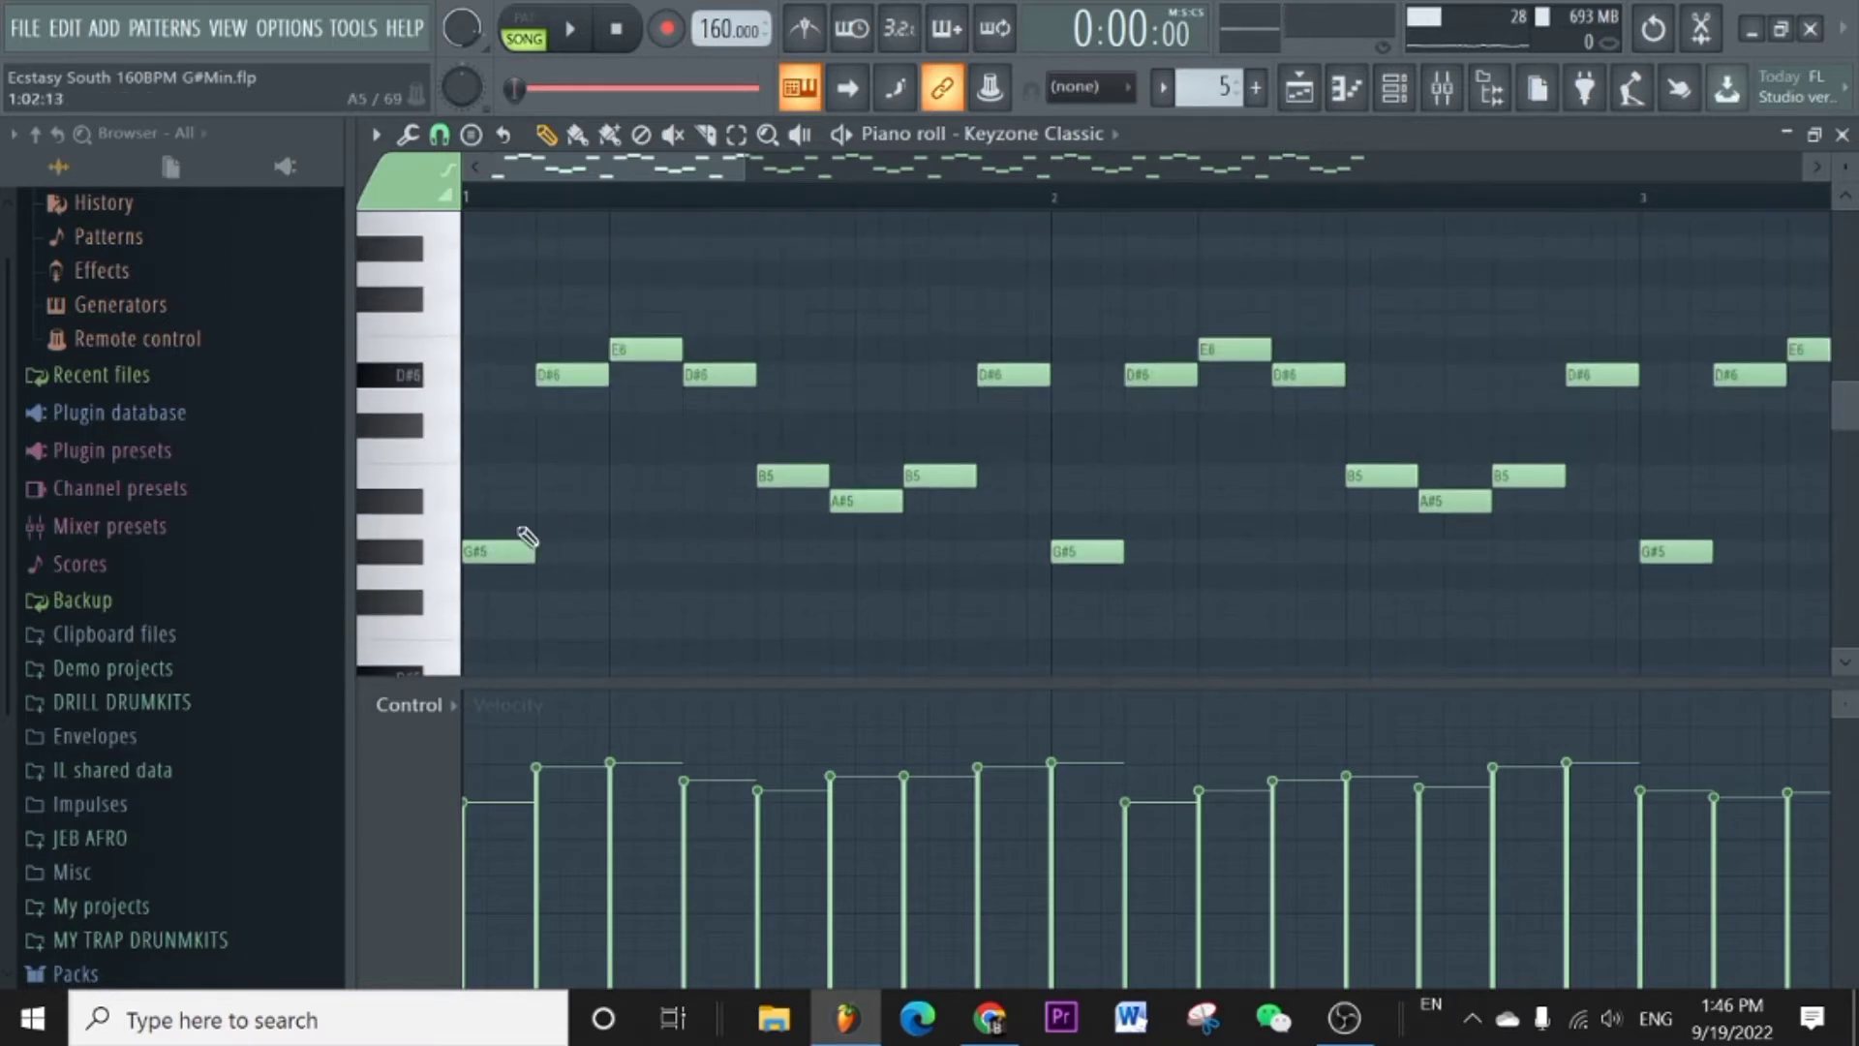
left_click(471, 551)
scroll(571, 441, "down", 2)
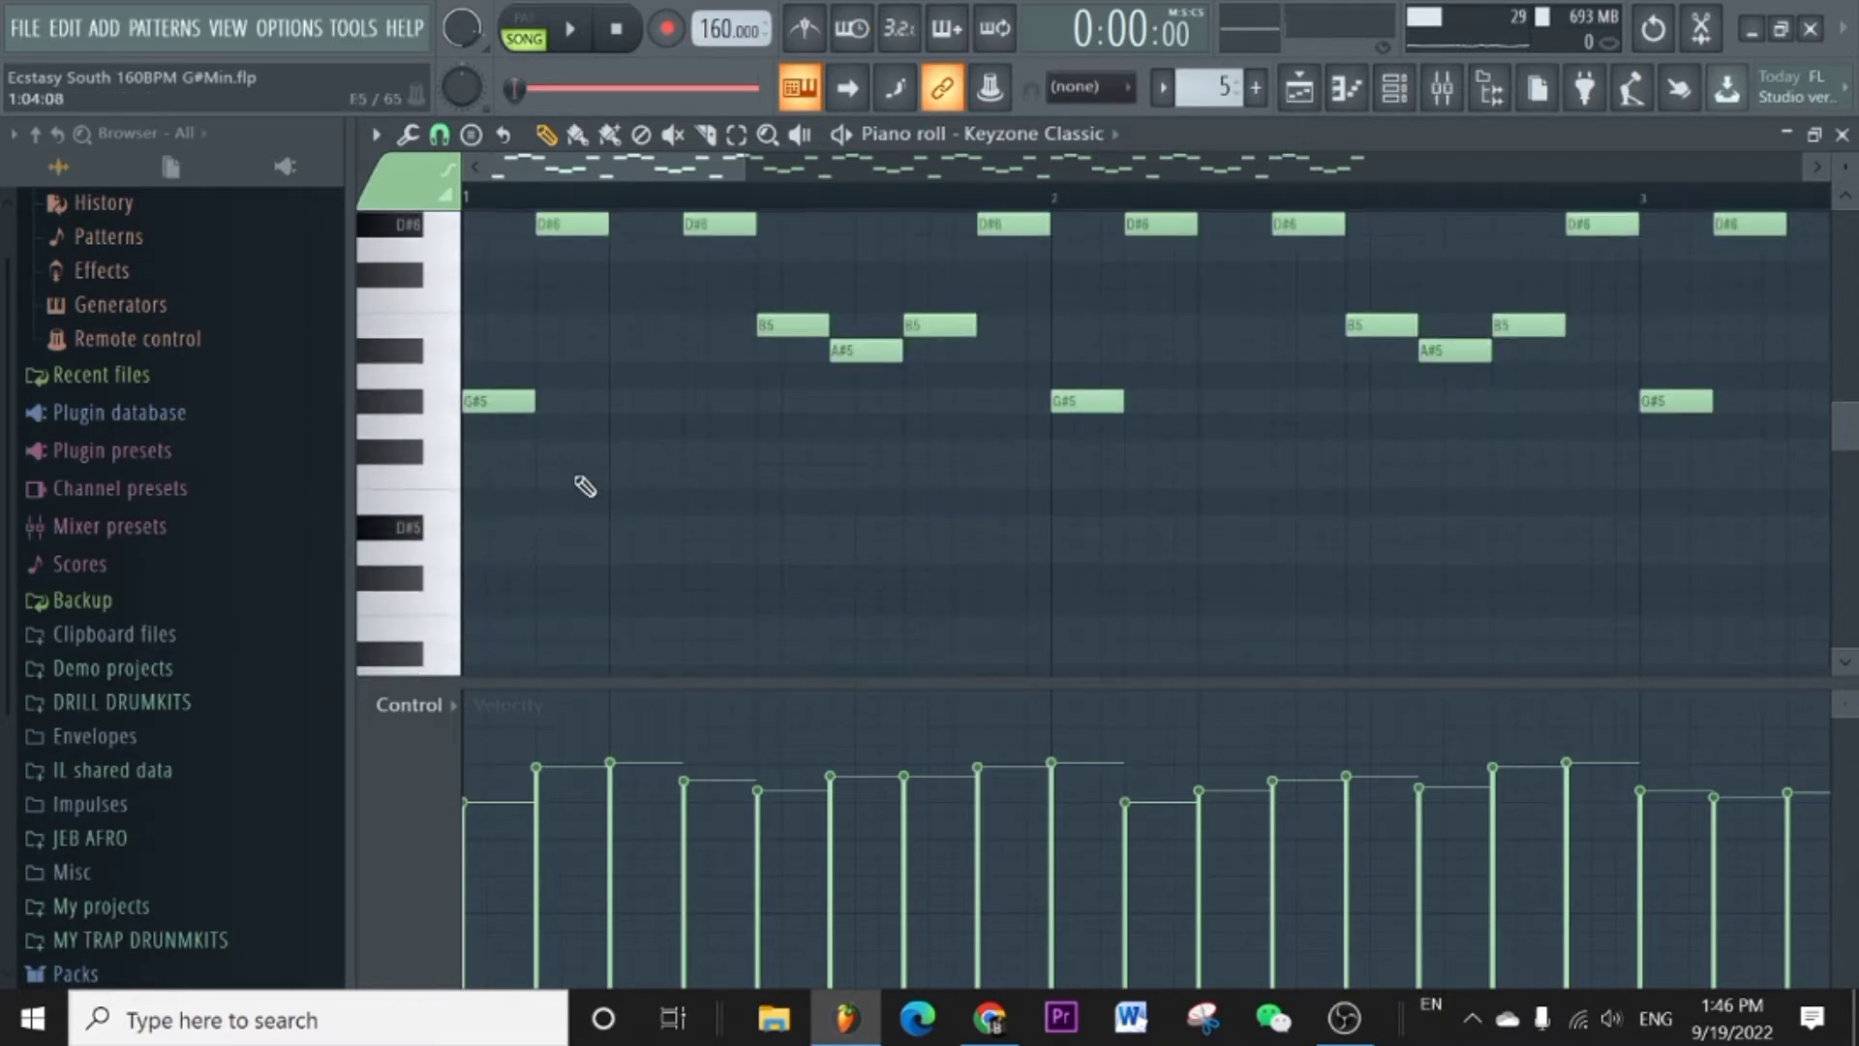
left_click(499, 400)
scroll(503, 416, "up", 2)
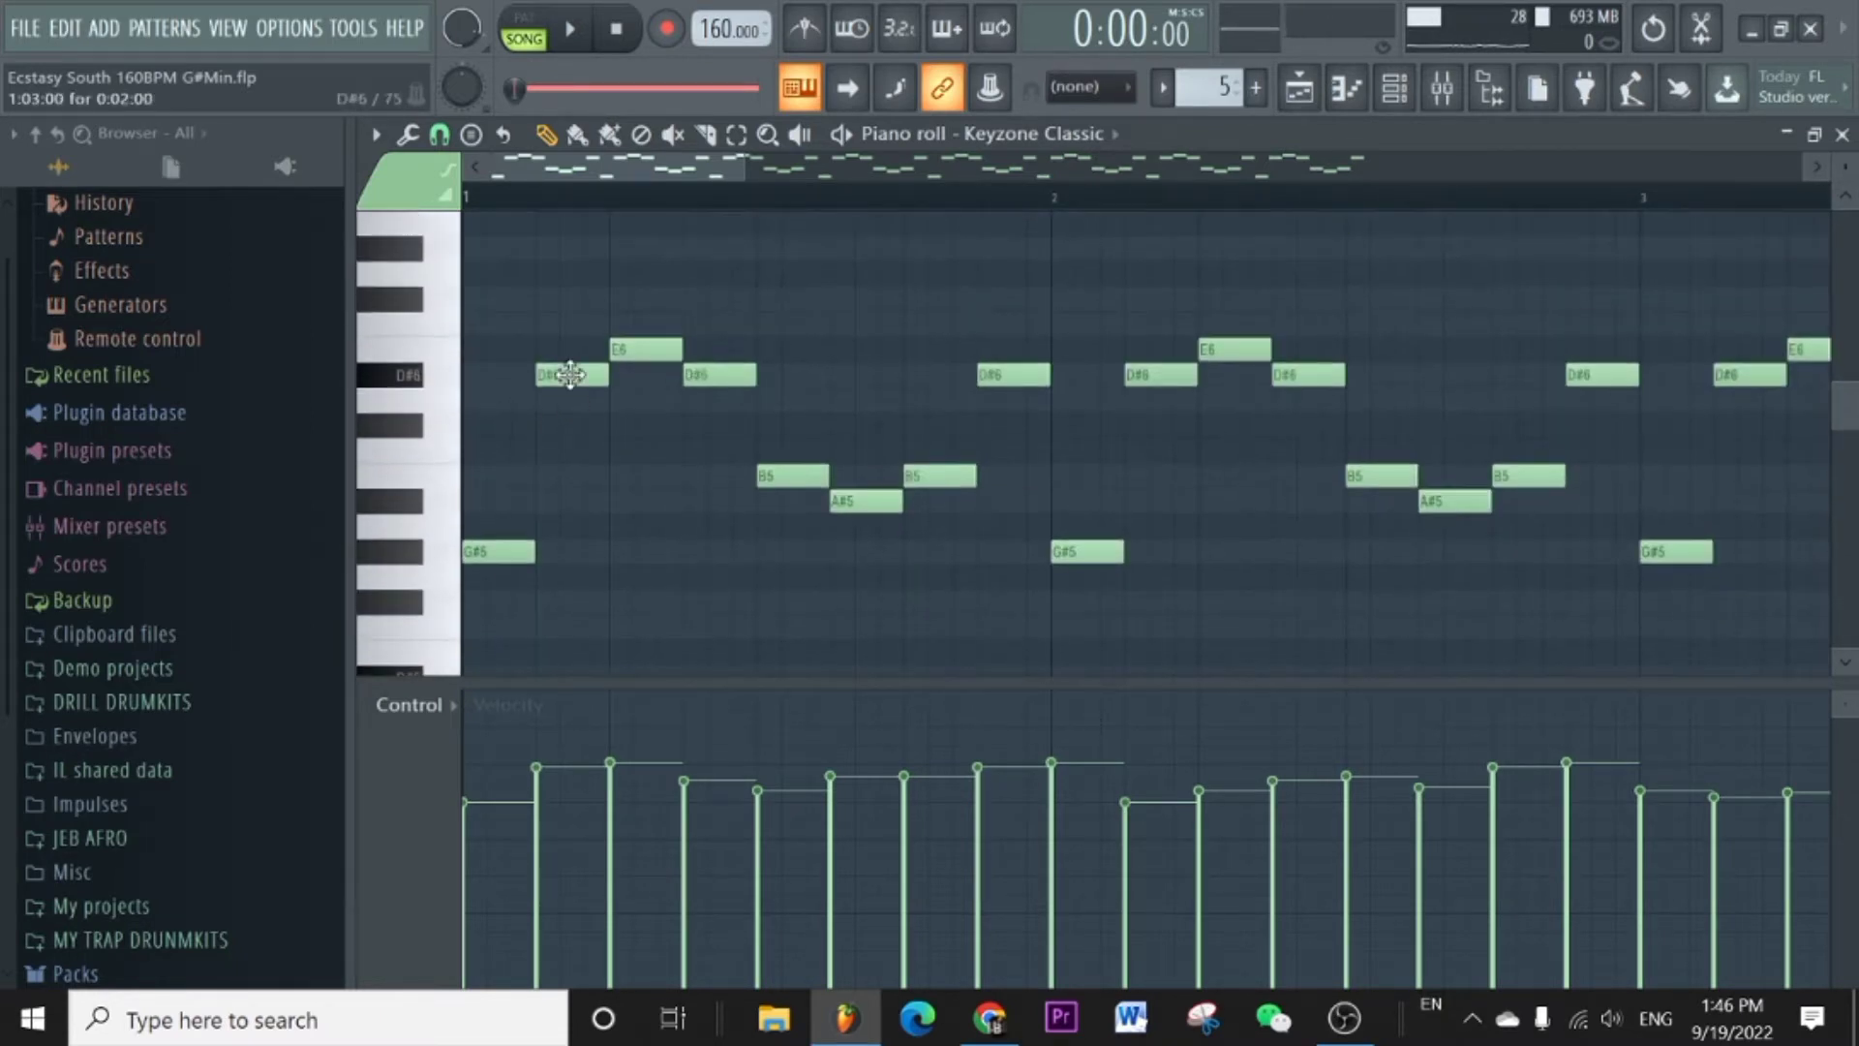
left_click(557, 374)
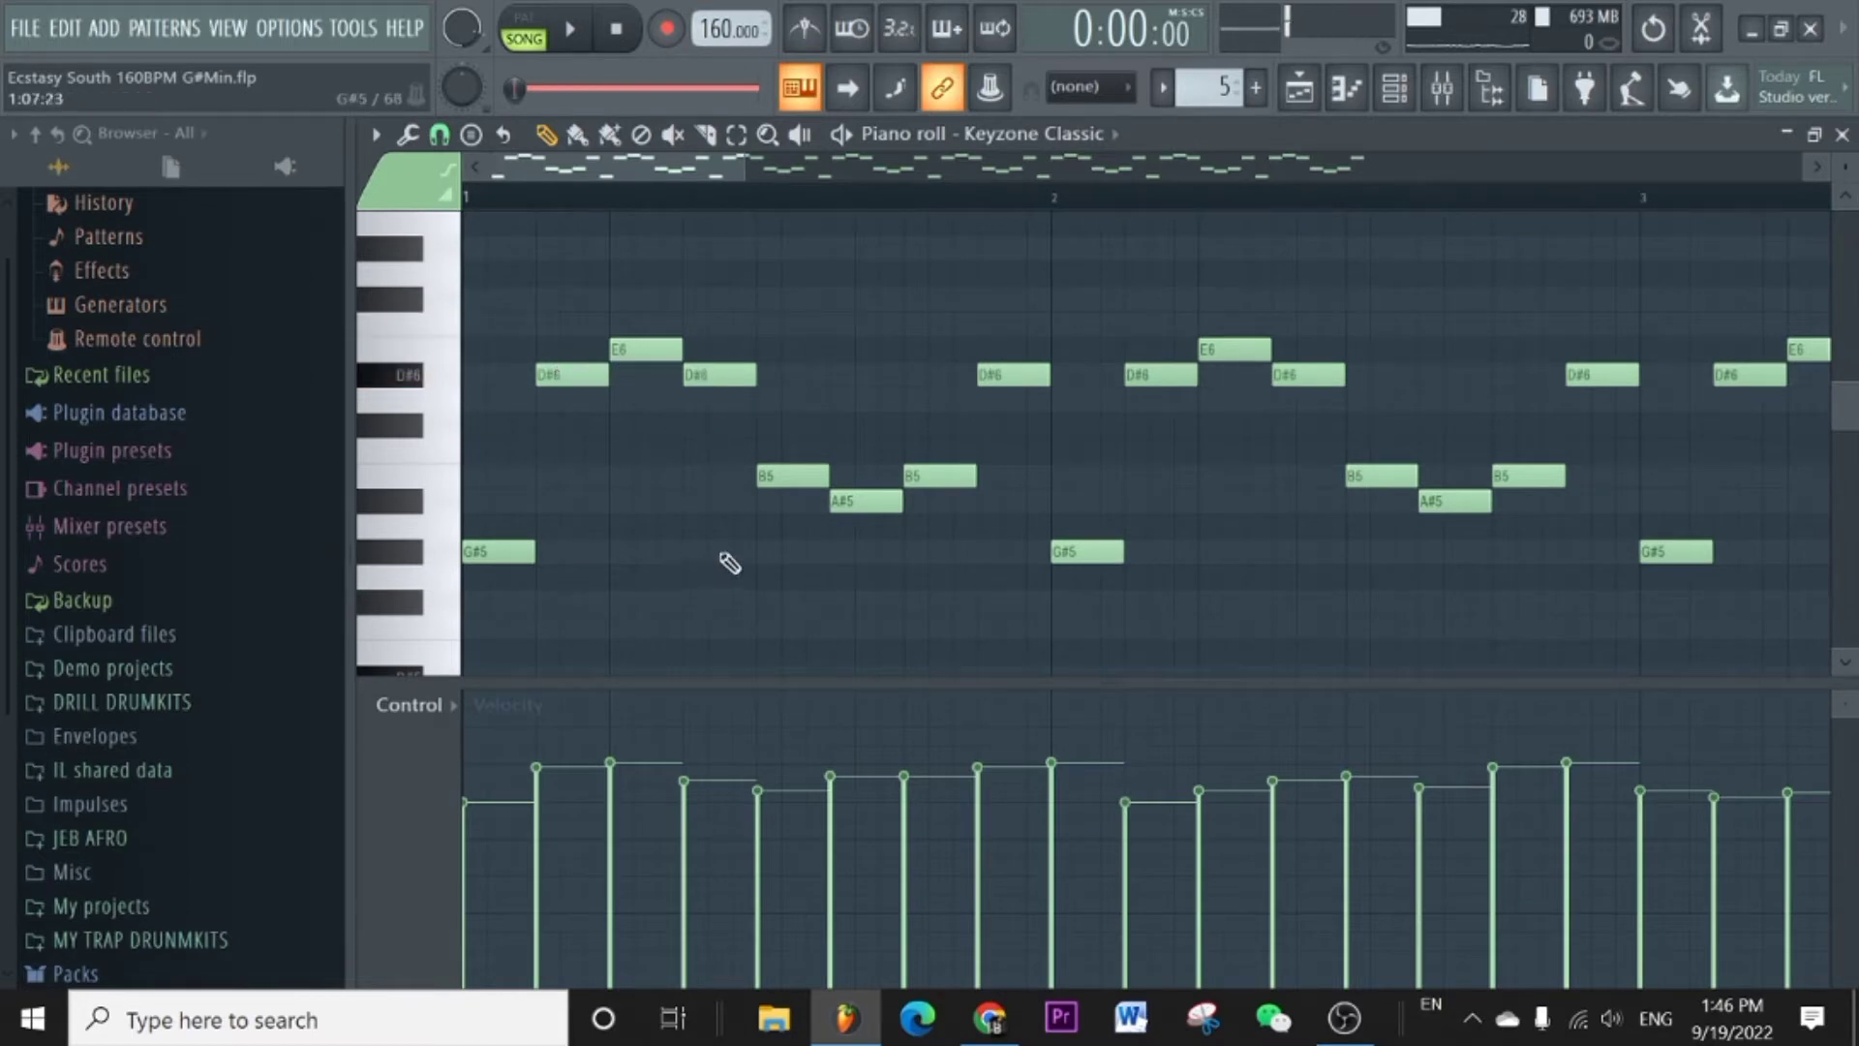
scroll(980, 208, "down", 4)
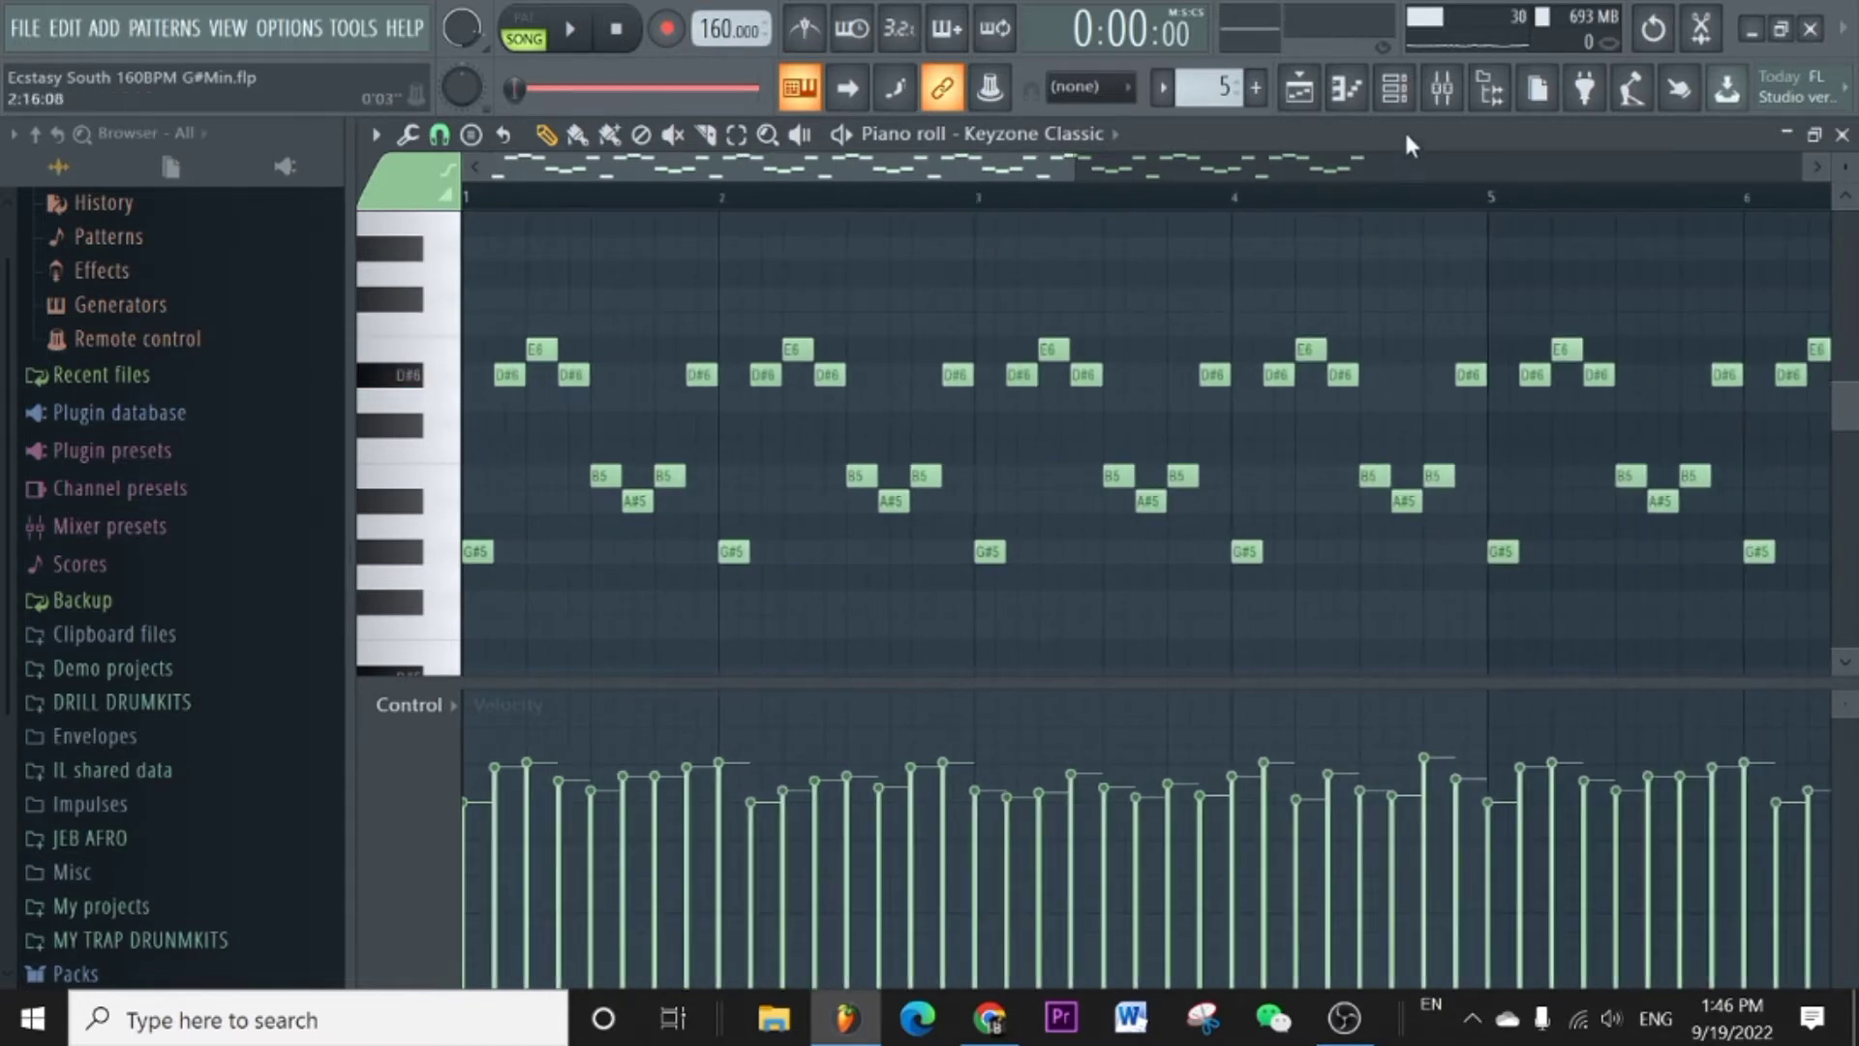
Show the channel rack and clone the Keyzone Classic channel.
left_click(1402, 95)
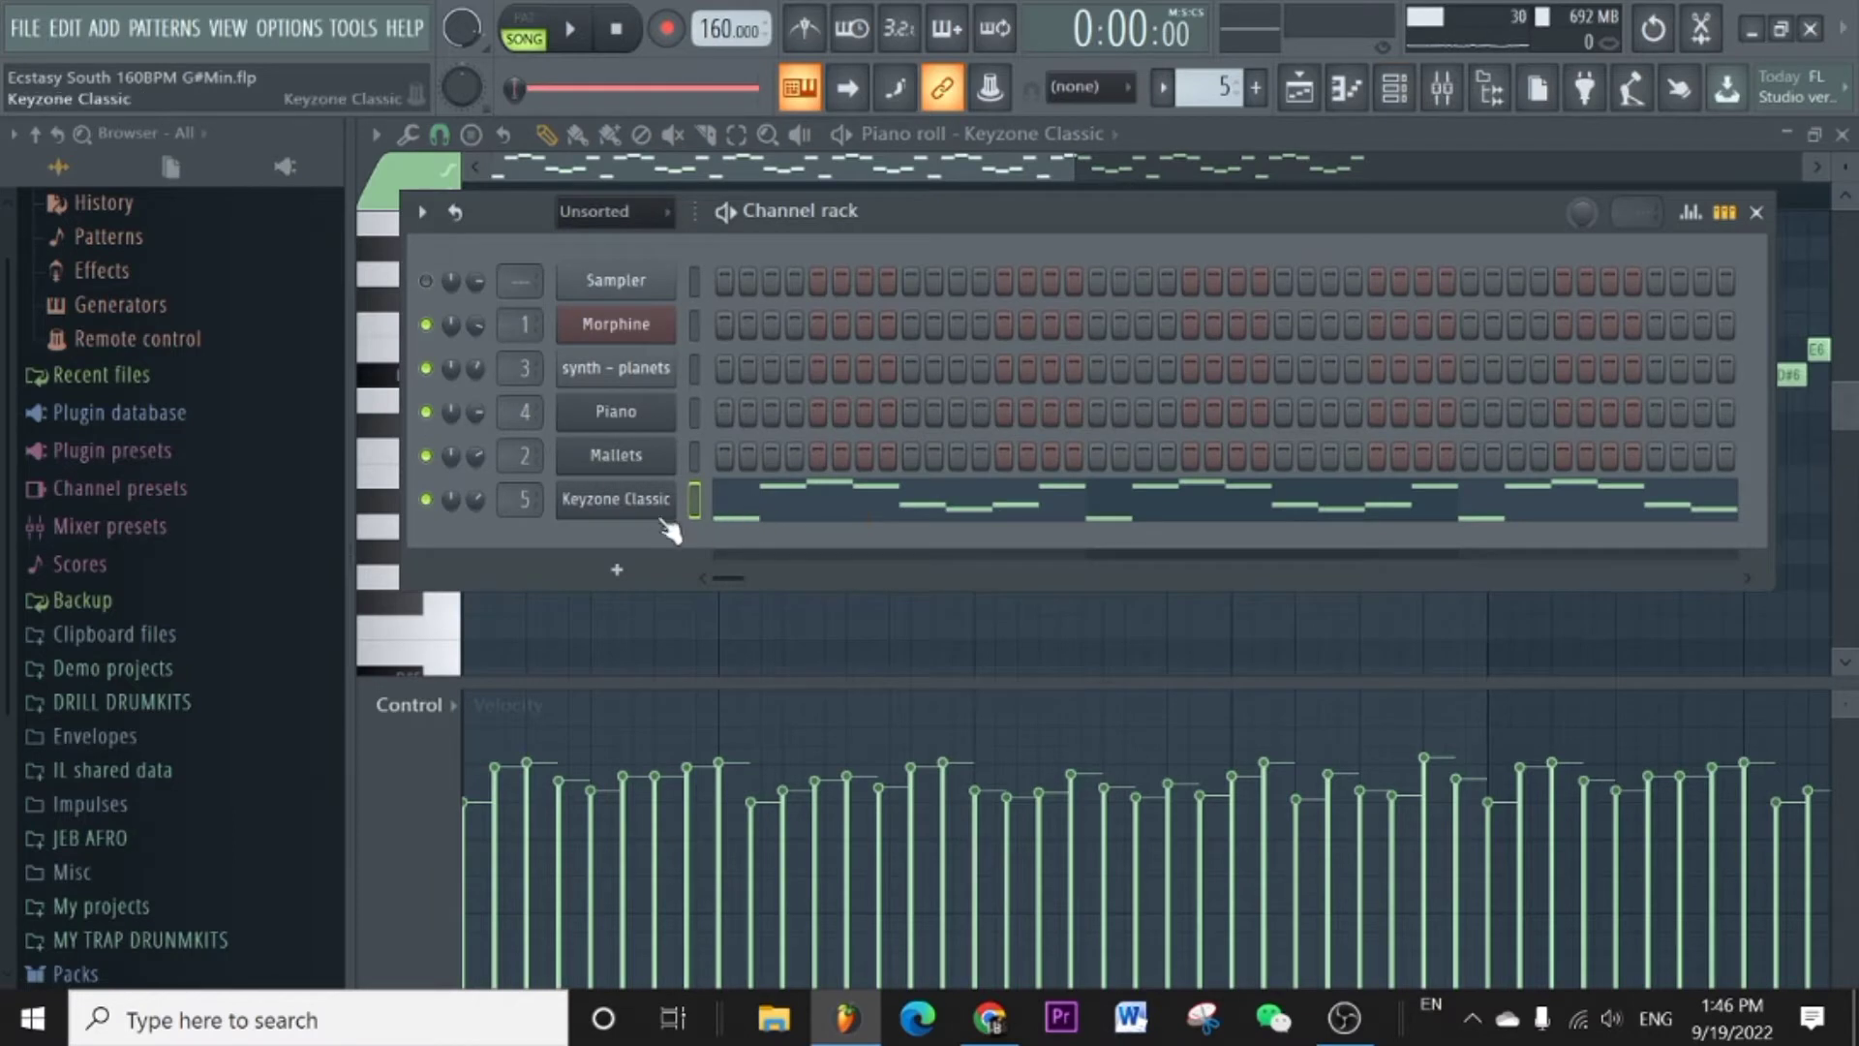
left_click(1755, 213)
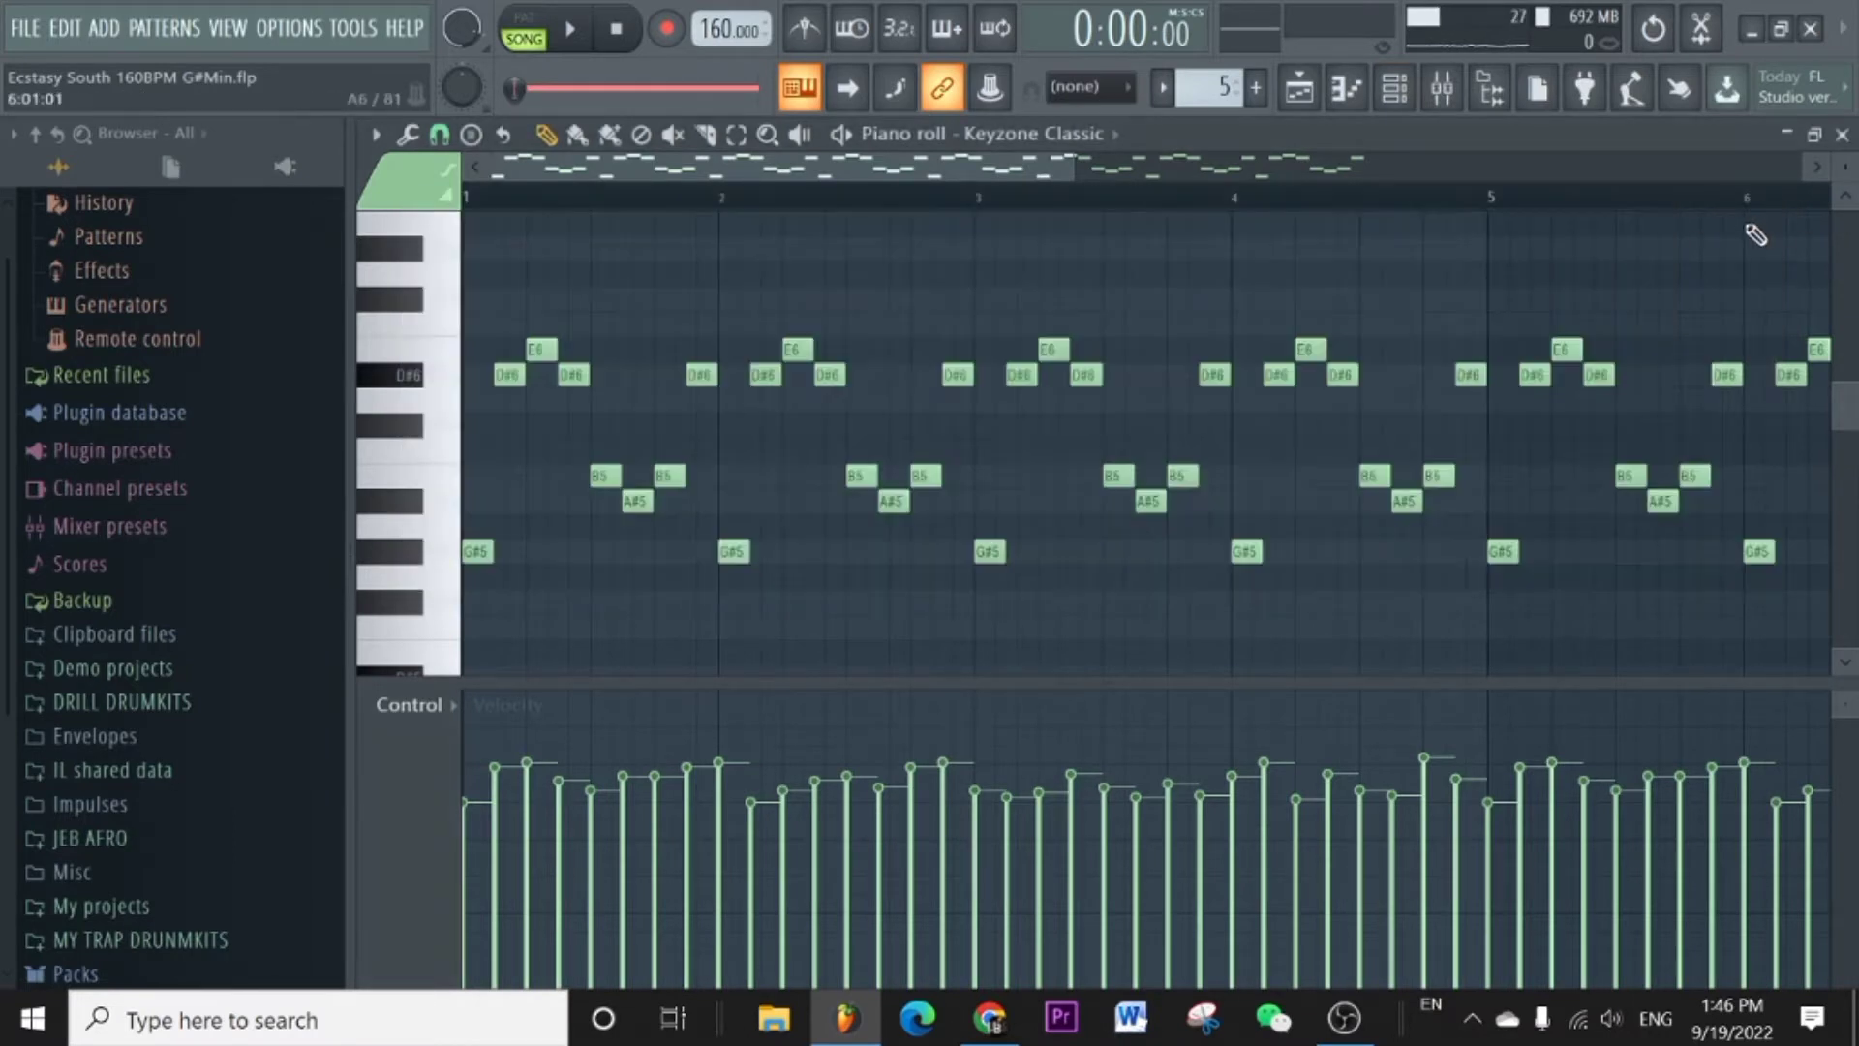
left_click(1395, 87)
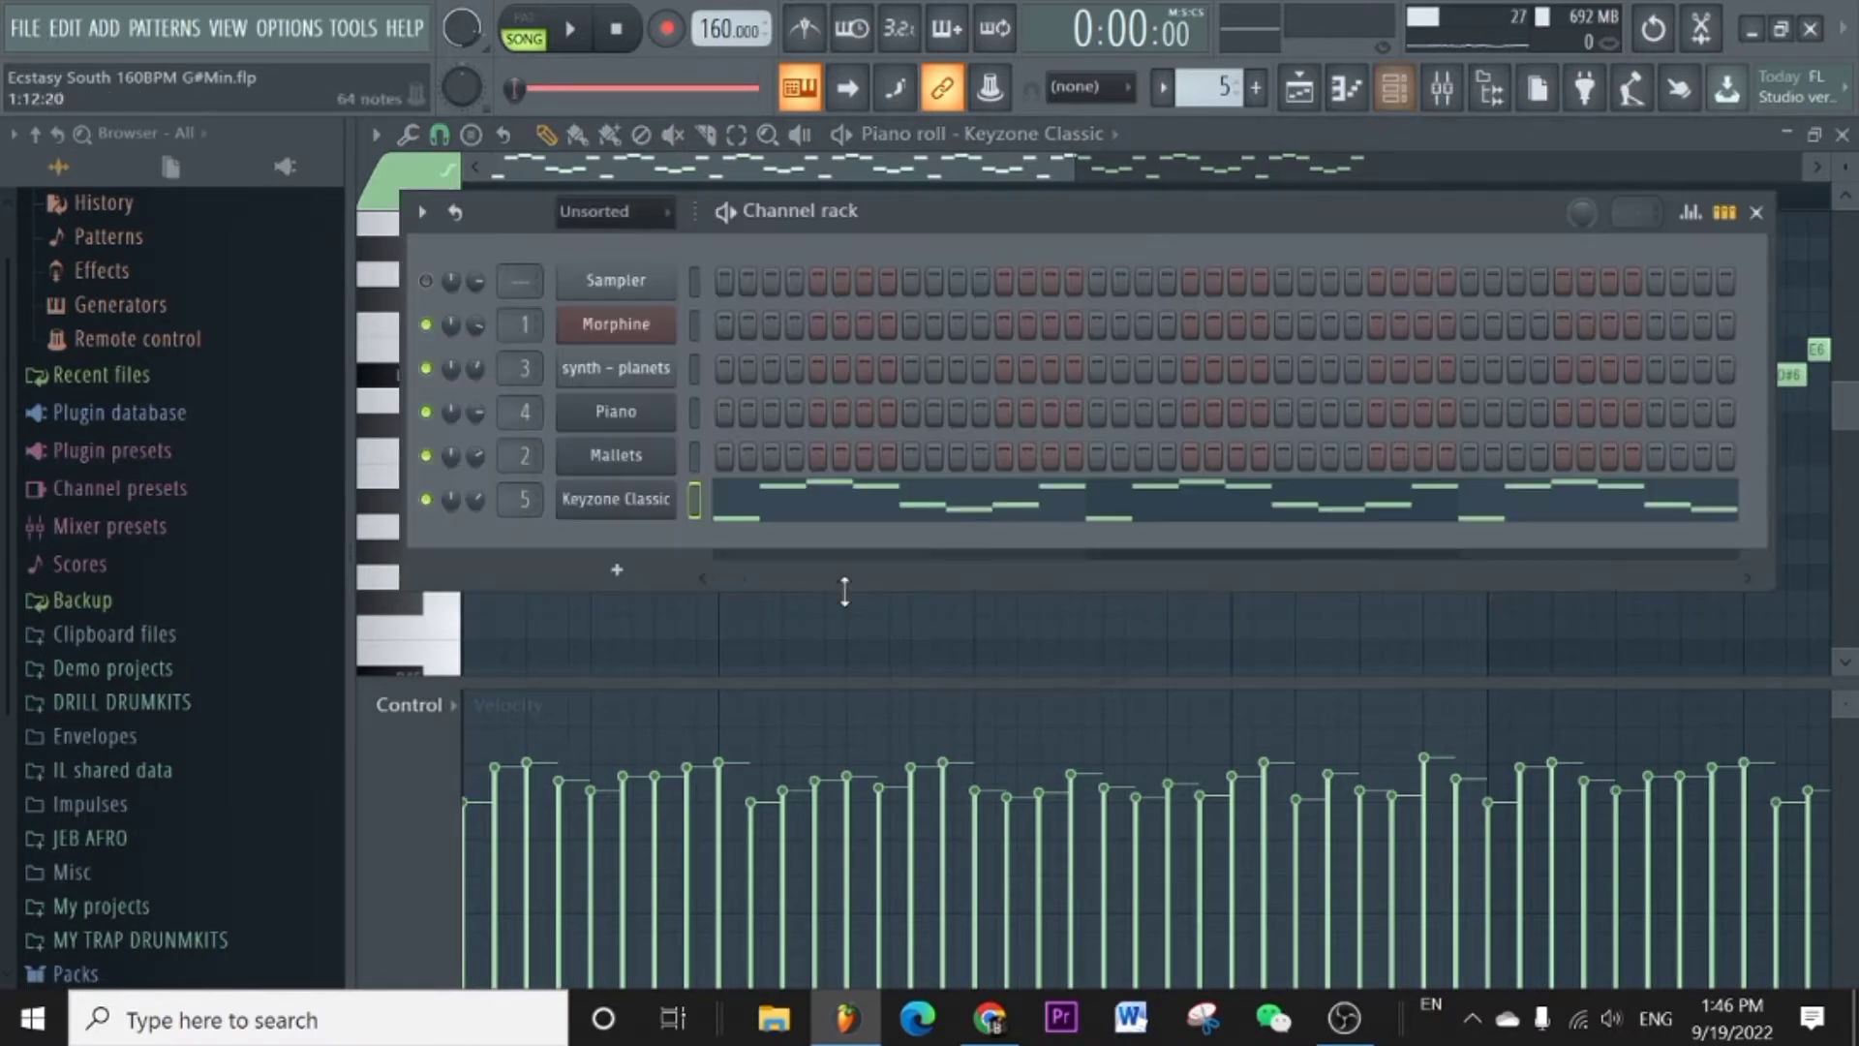
right_click(619, 497)
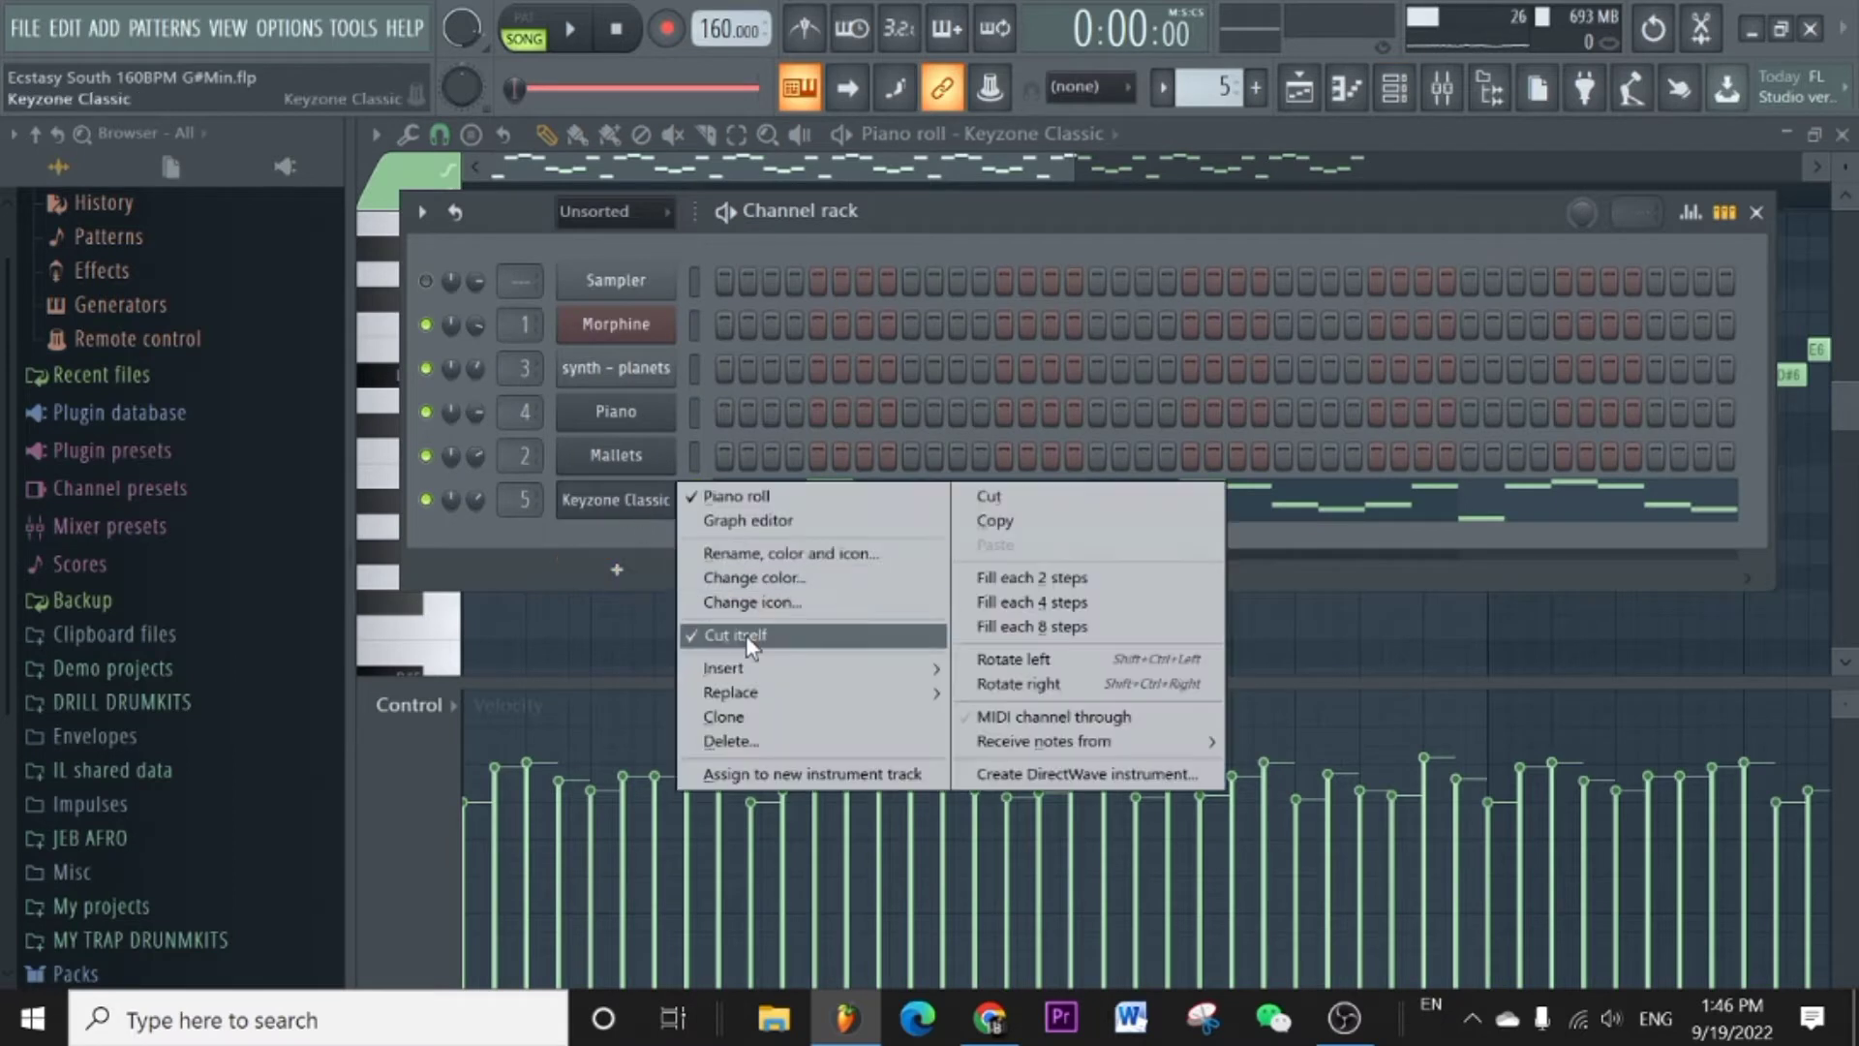
left_click(736, 717)
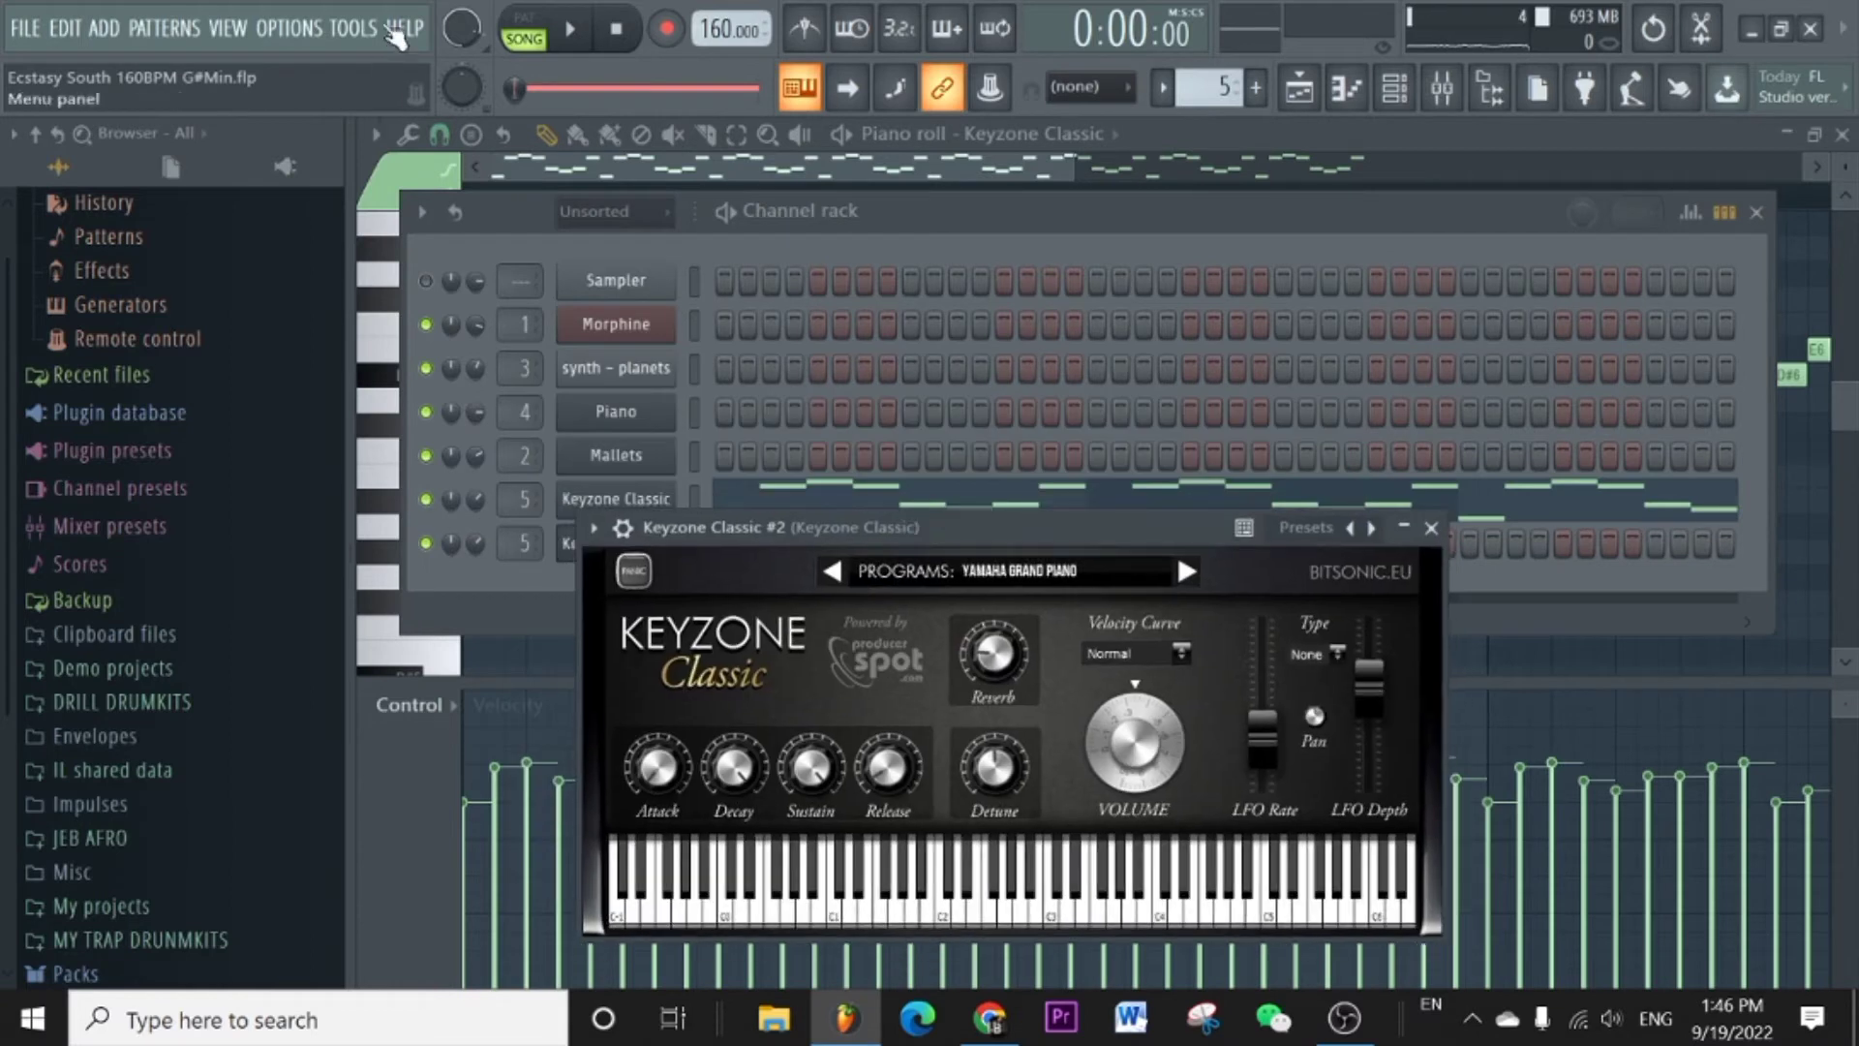
Switch playback to pattern mode and cut the notes from the original Keyzone Classic channel.
left_click(524, 17)
left_click(647, 504)
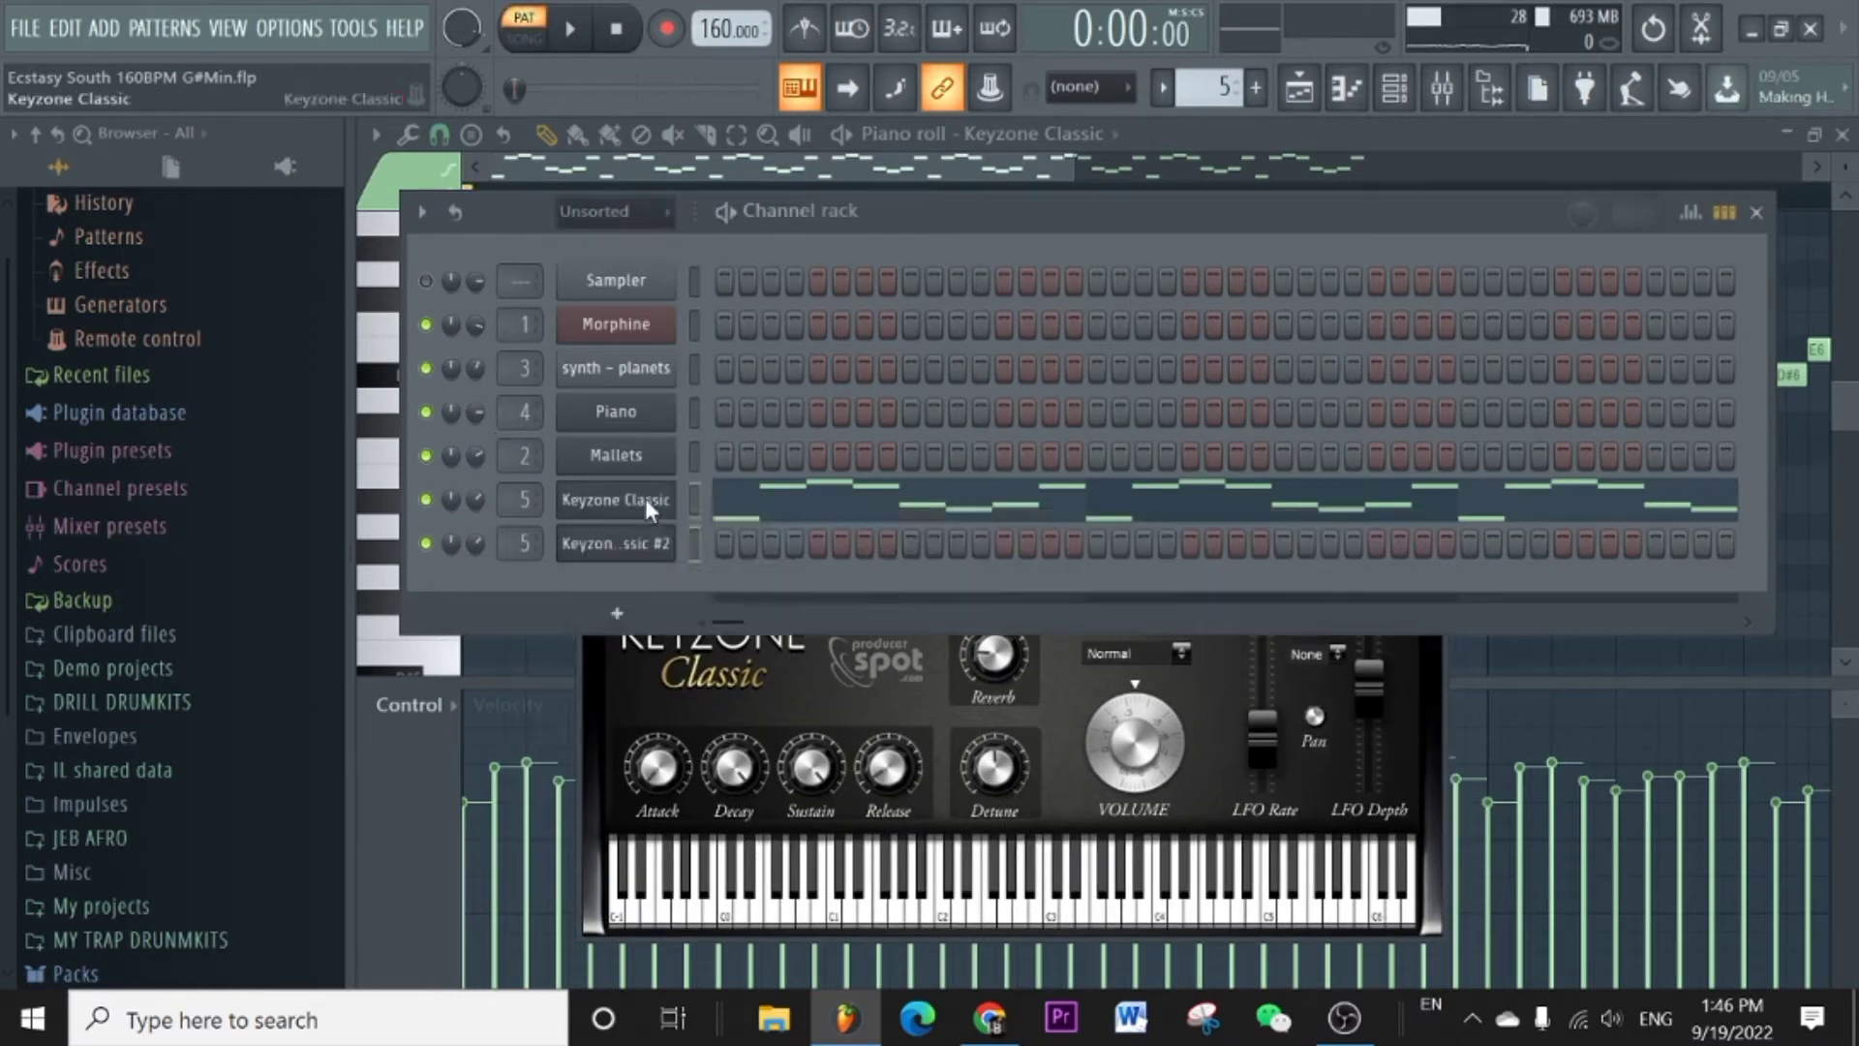
right_click(647, 501)
left_click(985, 513)
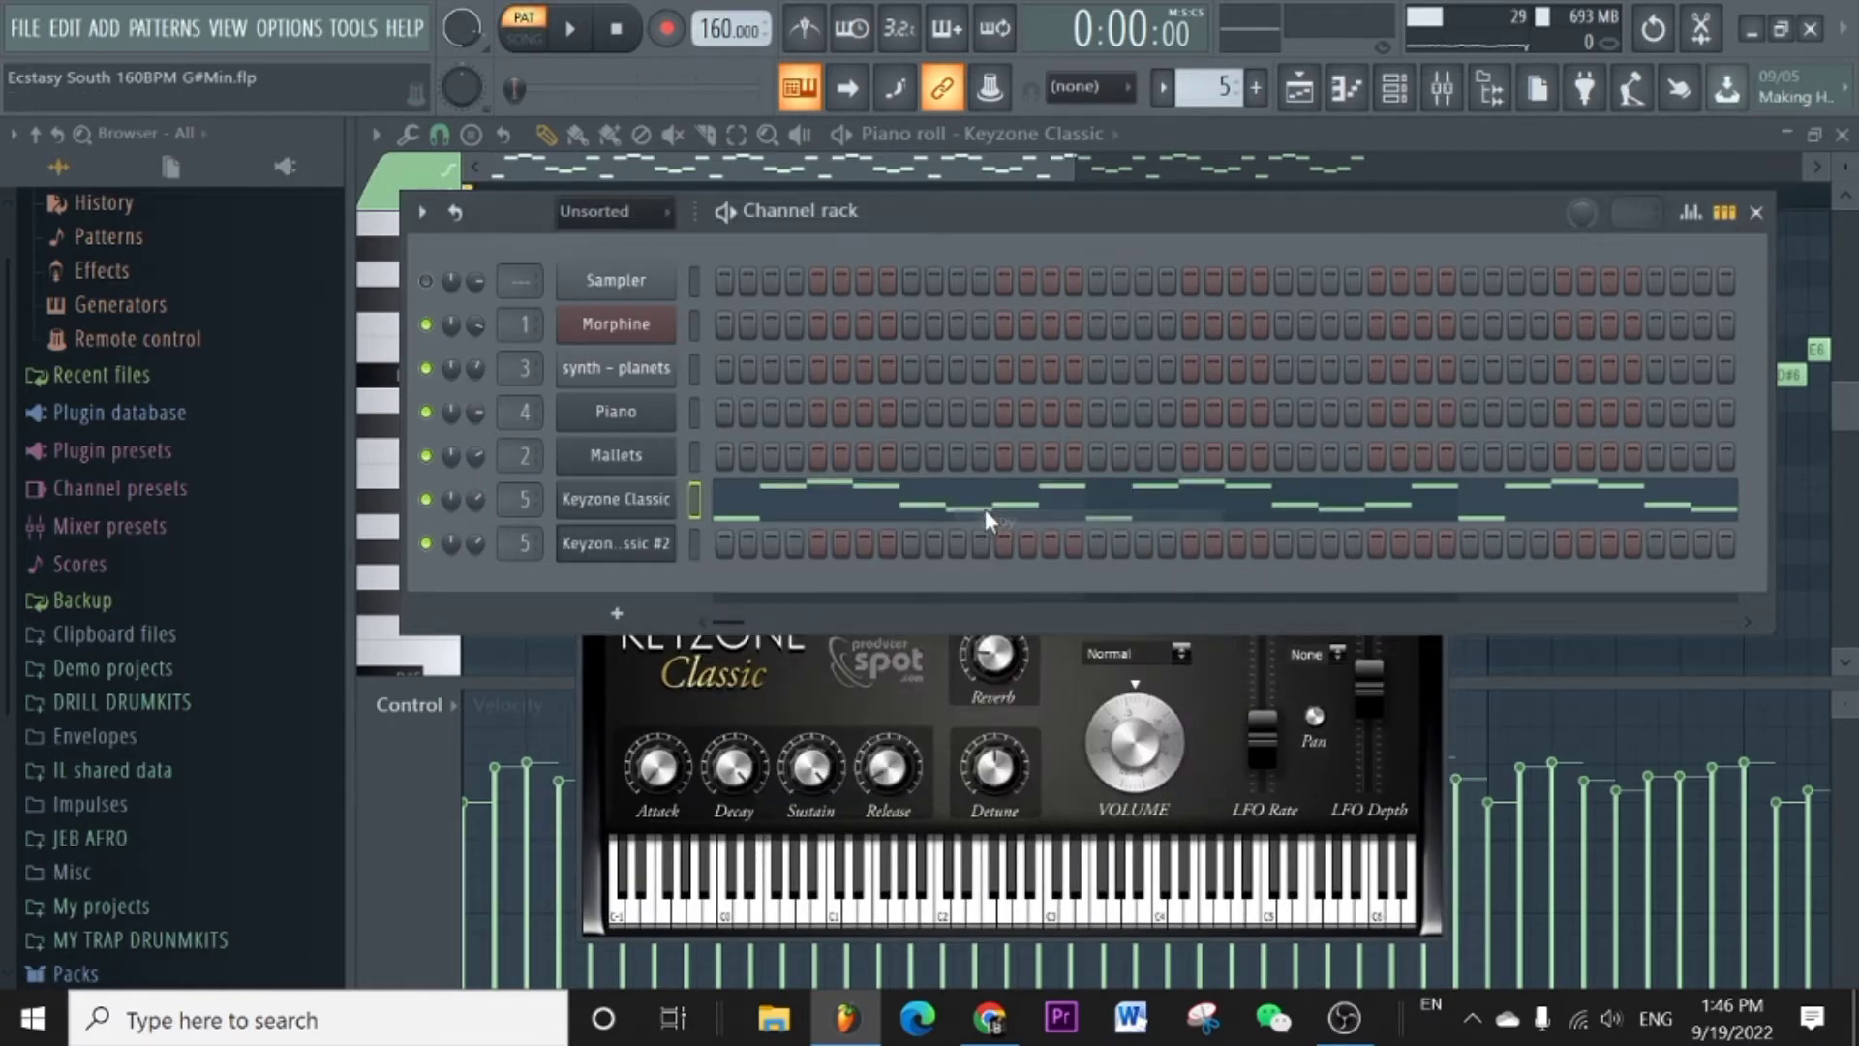
right_click(615, 519)
left_click(1054, 489)
Open the piano roll of Keyzone Classic #2 and place a G#5 note at the start of bar 1.
right_click(606, 532)
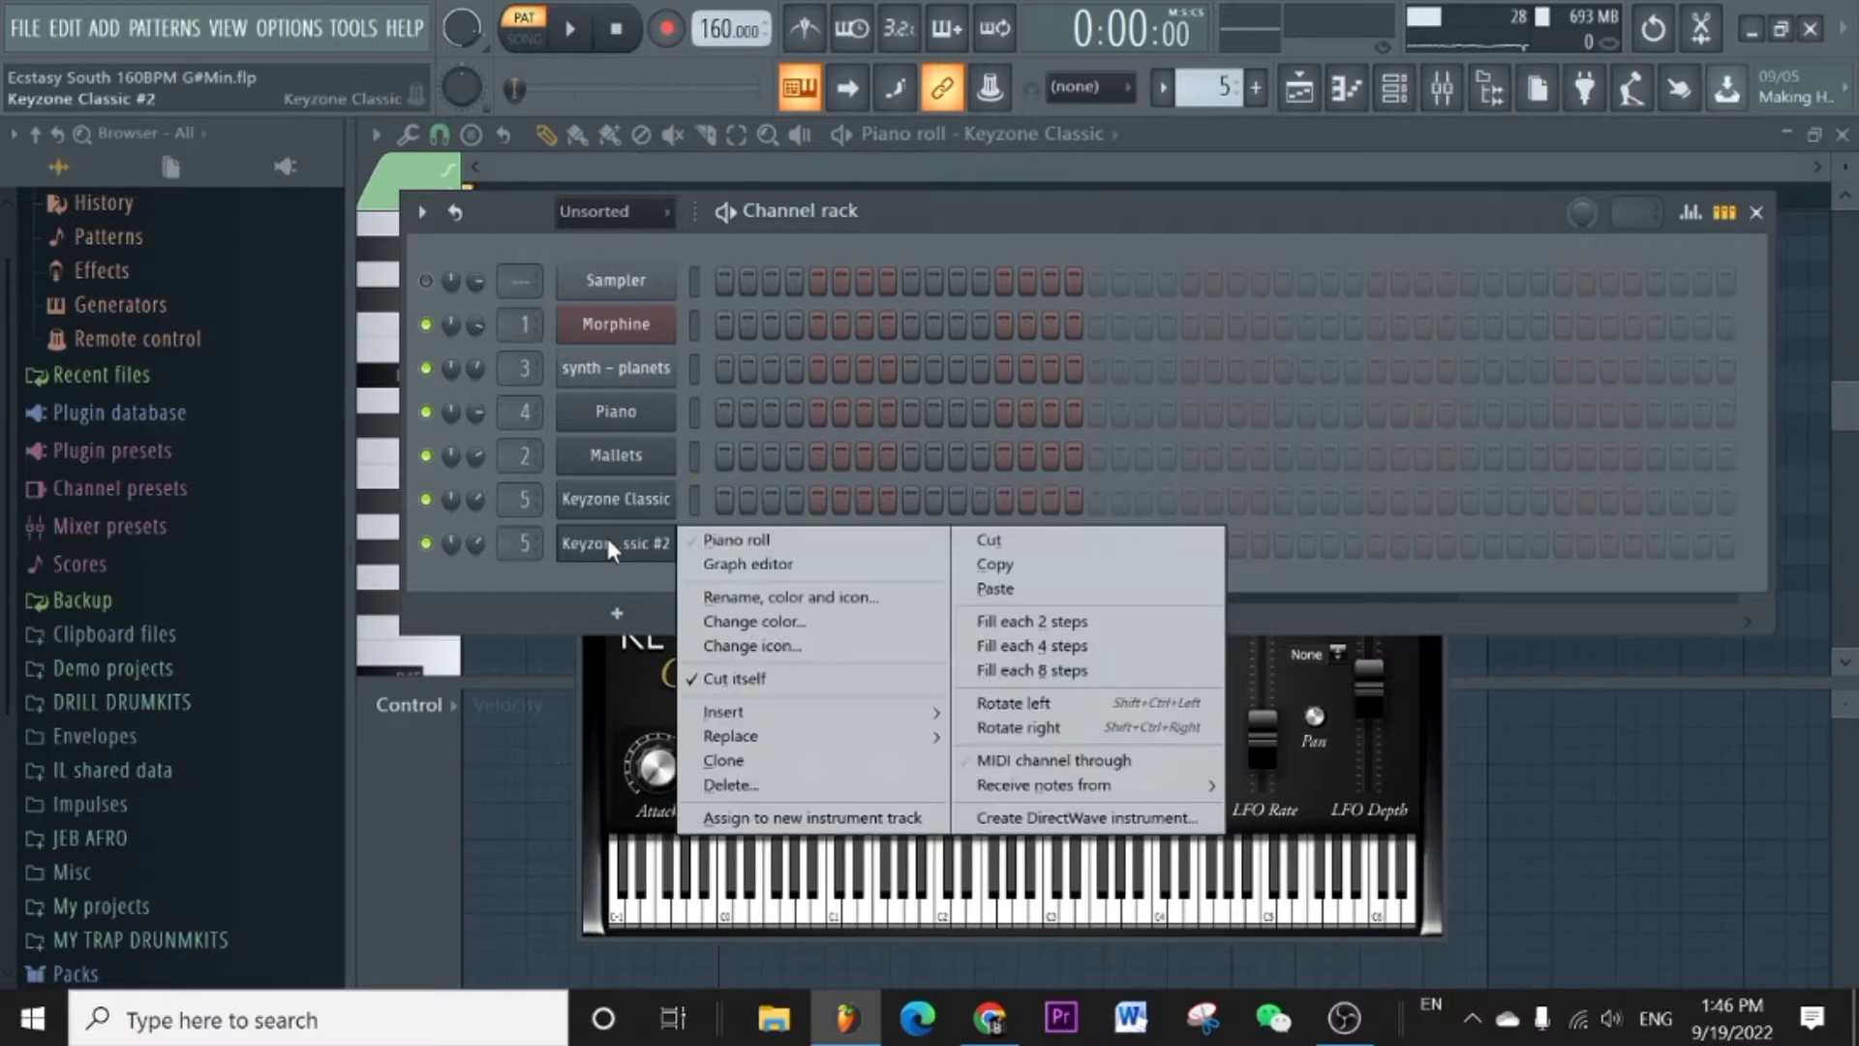
left_click(765, 542)
scroll(476, 178, "up", 2)
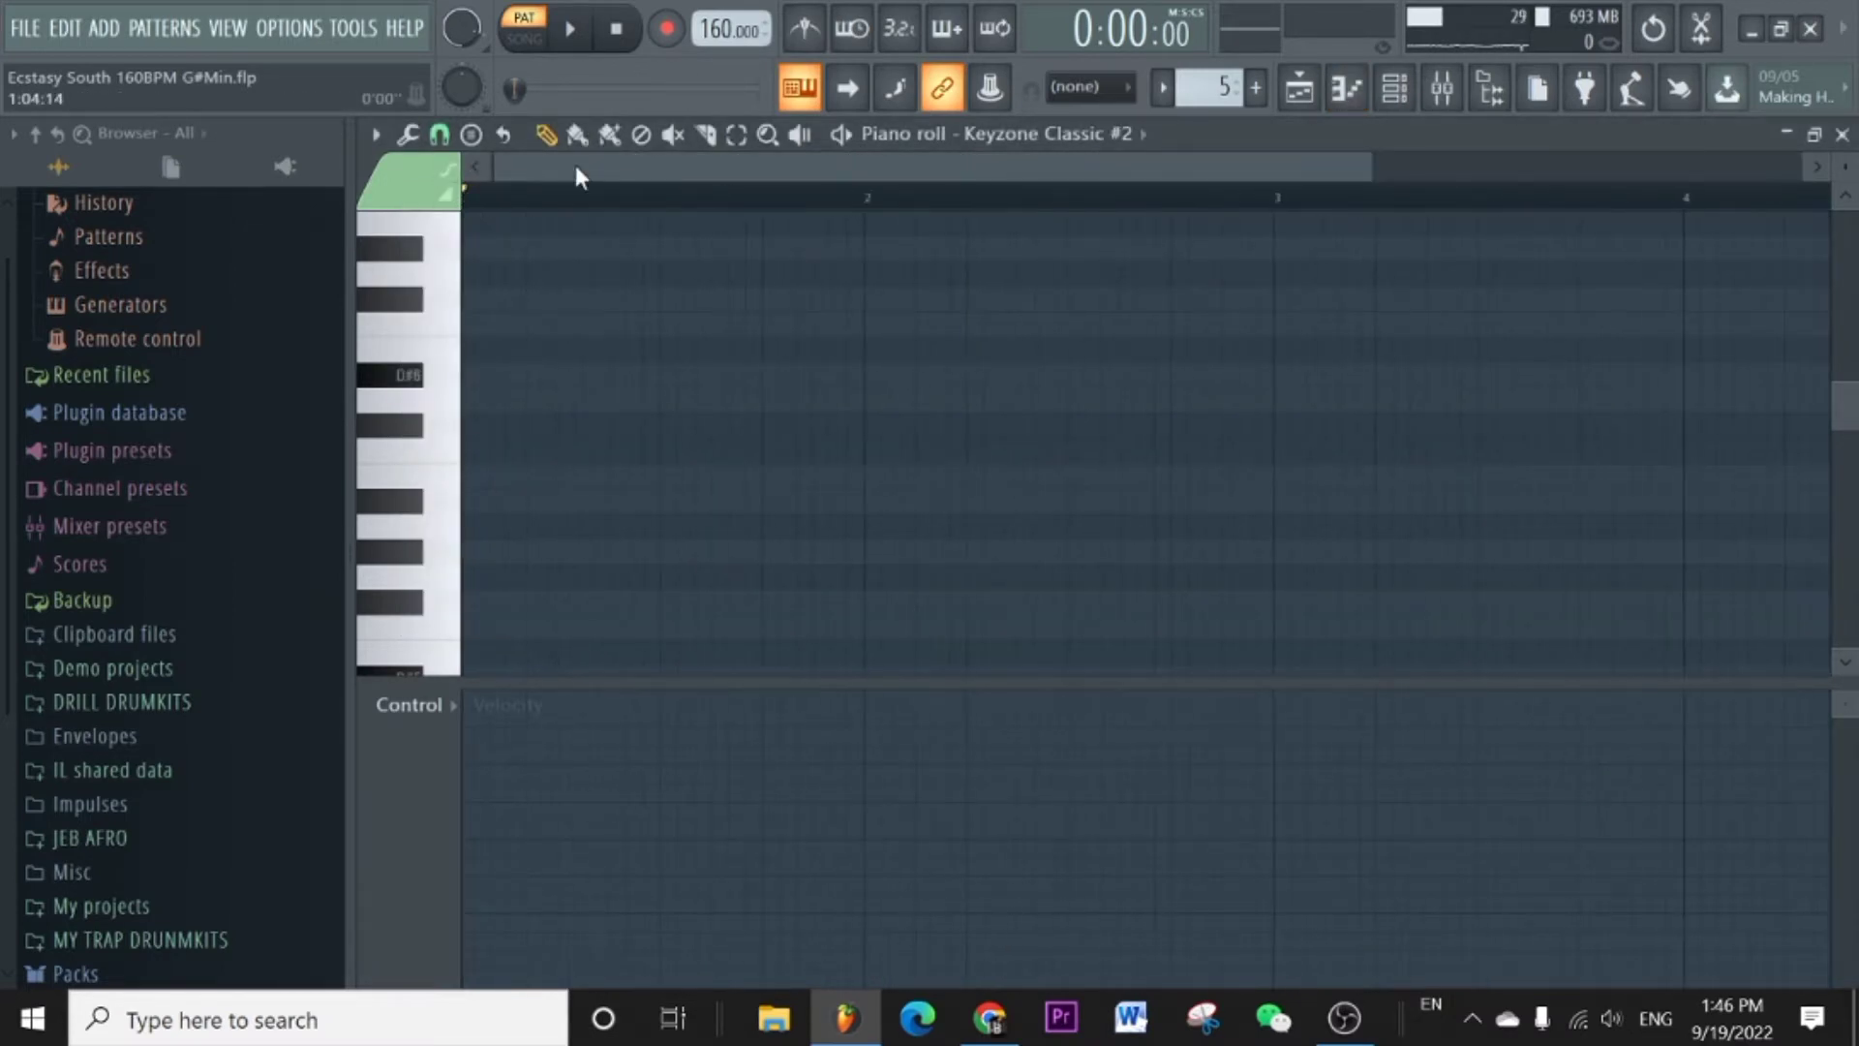
scroll(510, 233, "down", 3)
mouse_move(475, 295)
left_mouse_down()
mouse_move(477, 261)
mouse_move(450, 378)
mouse_move(427, 323)
mouse_move(419, 369)
mouse_move(418, 323)
left_mouse_up()
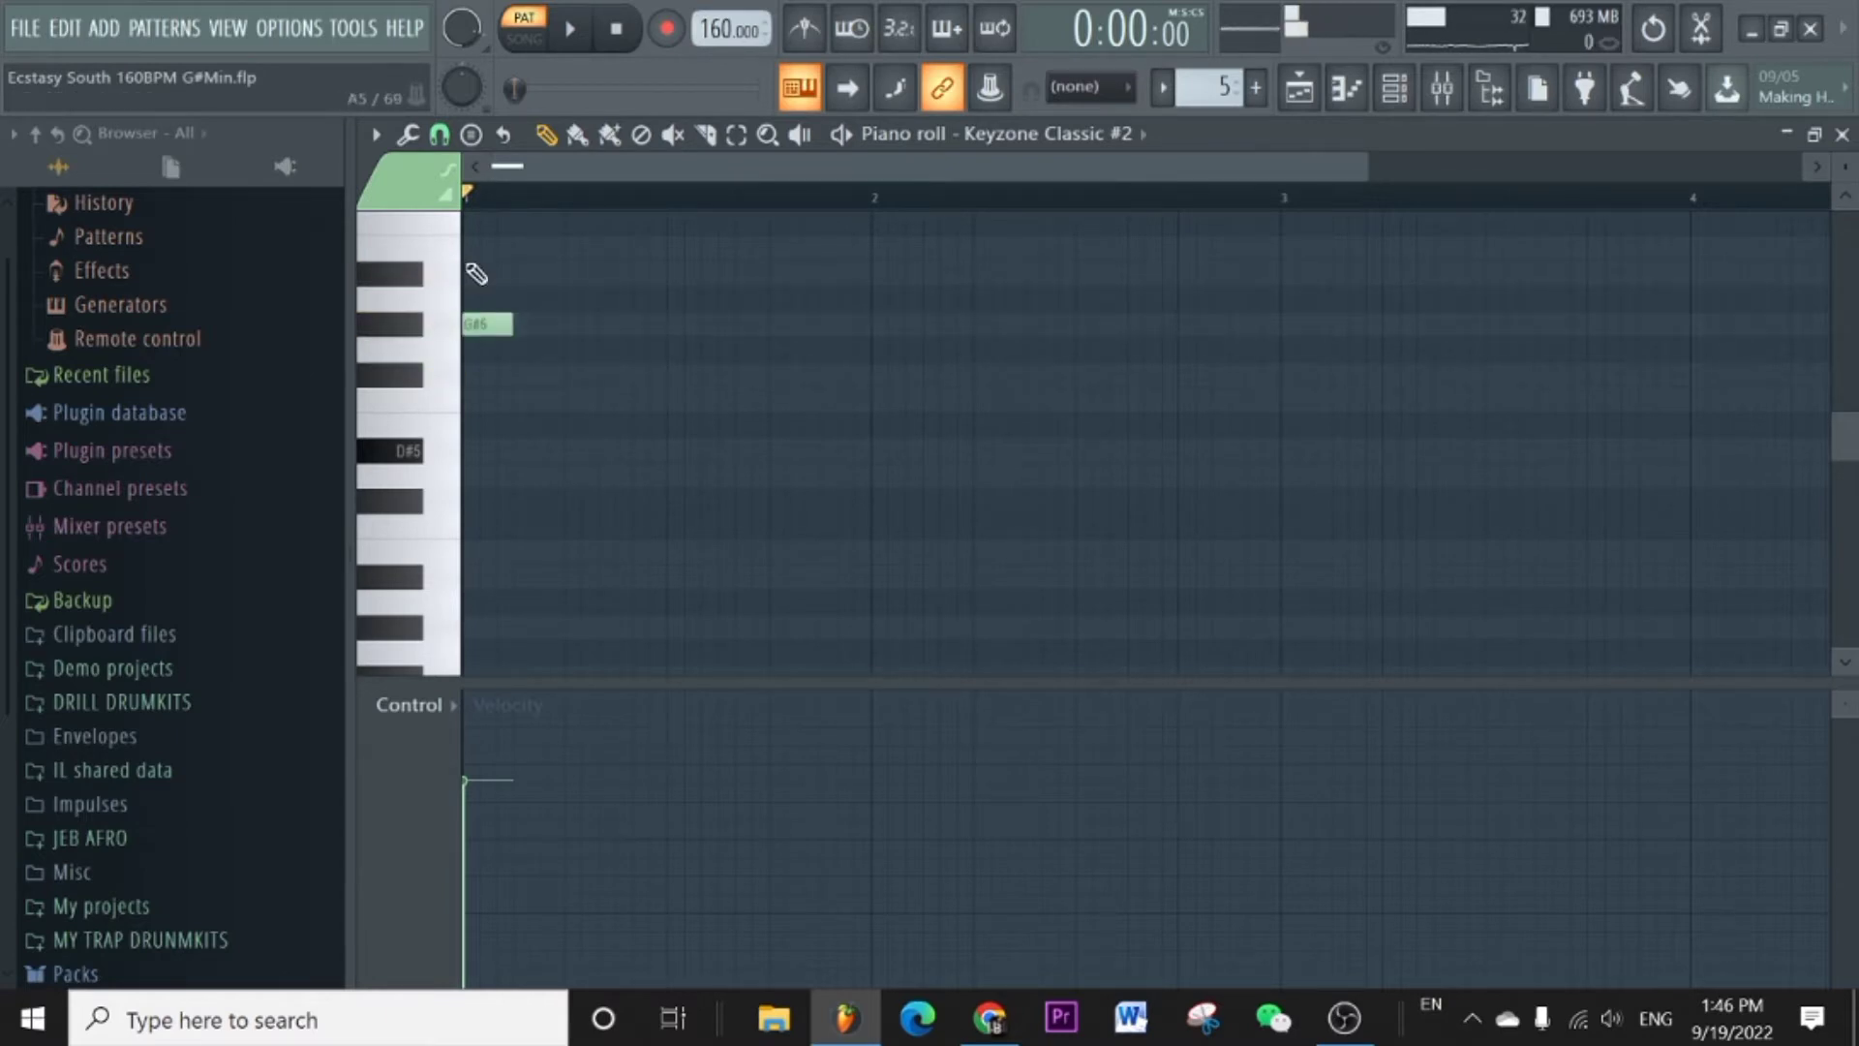
Set the piano roll's scale highlighting to G#.
left_click(376, 135)
mouse_move(455, 289)
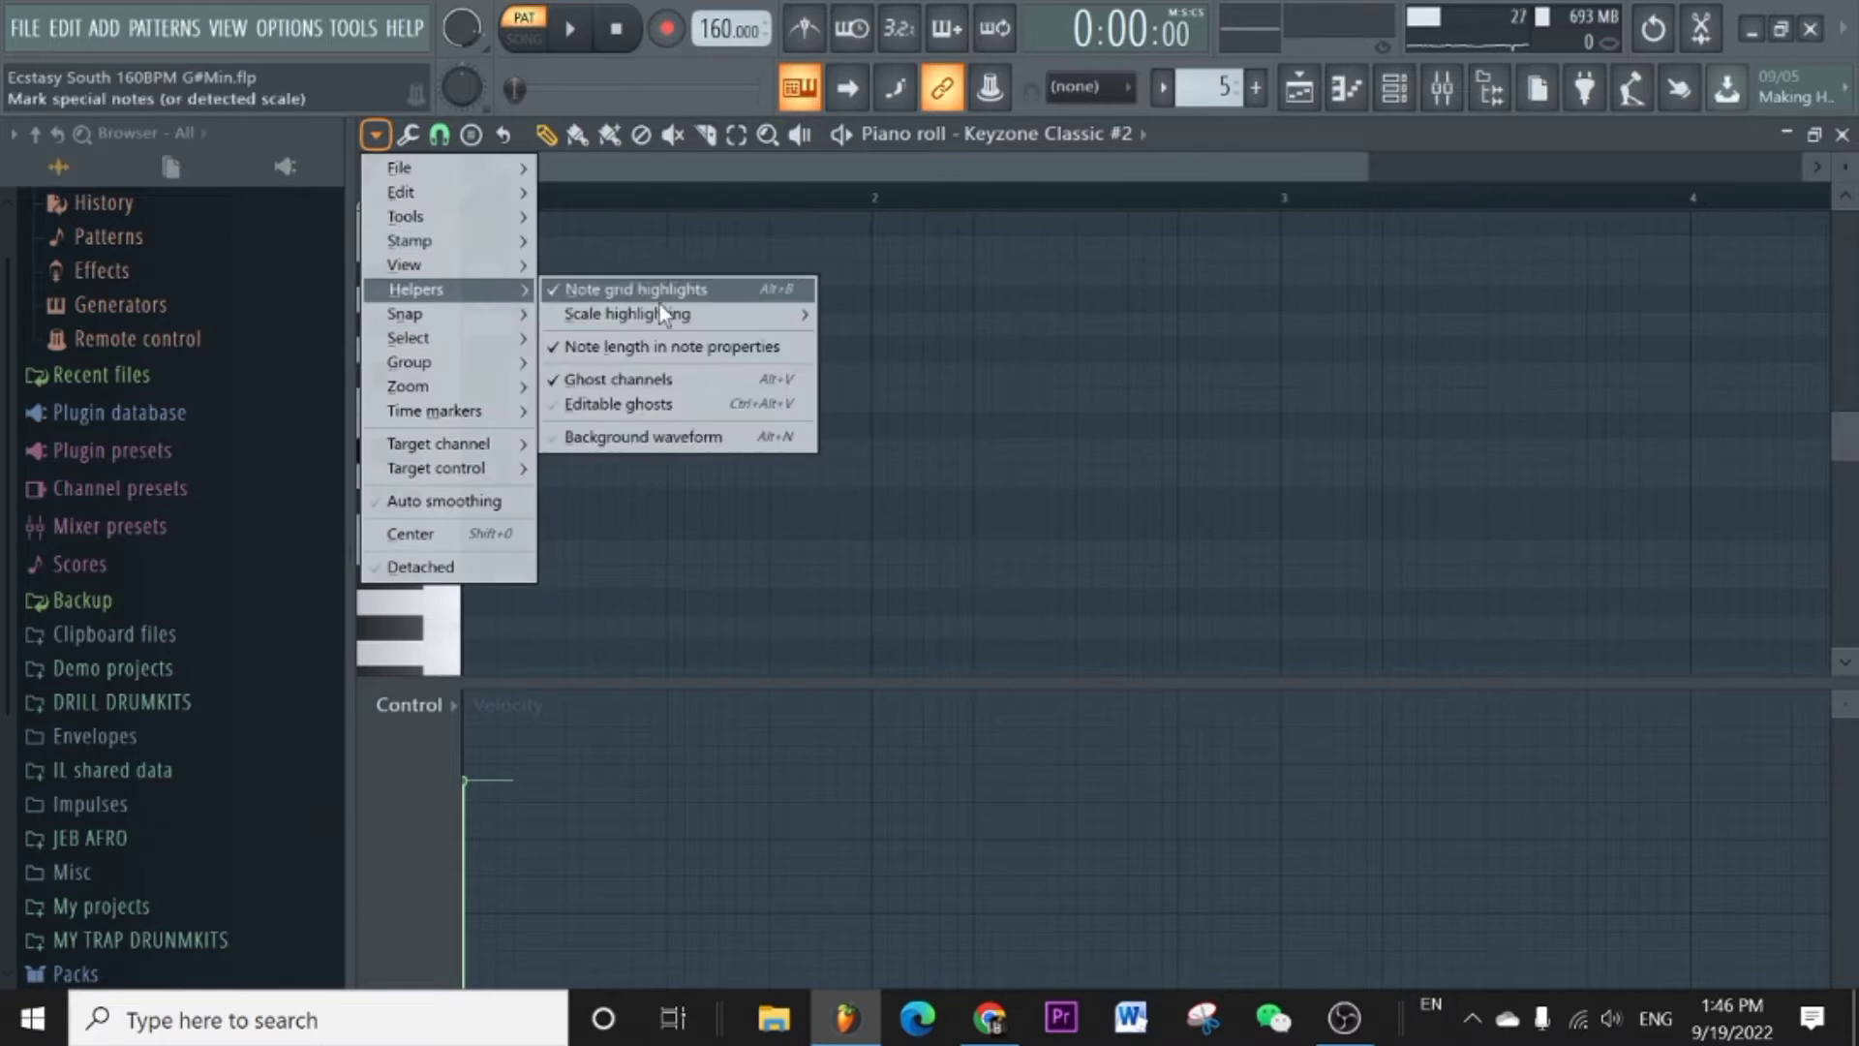
mouse_move(660, 312)
left_click(870, 526)
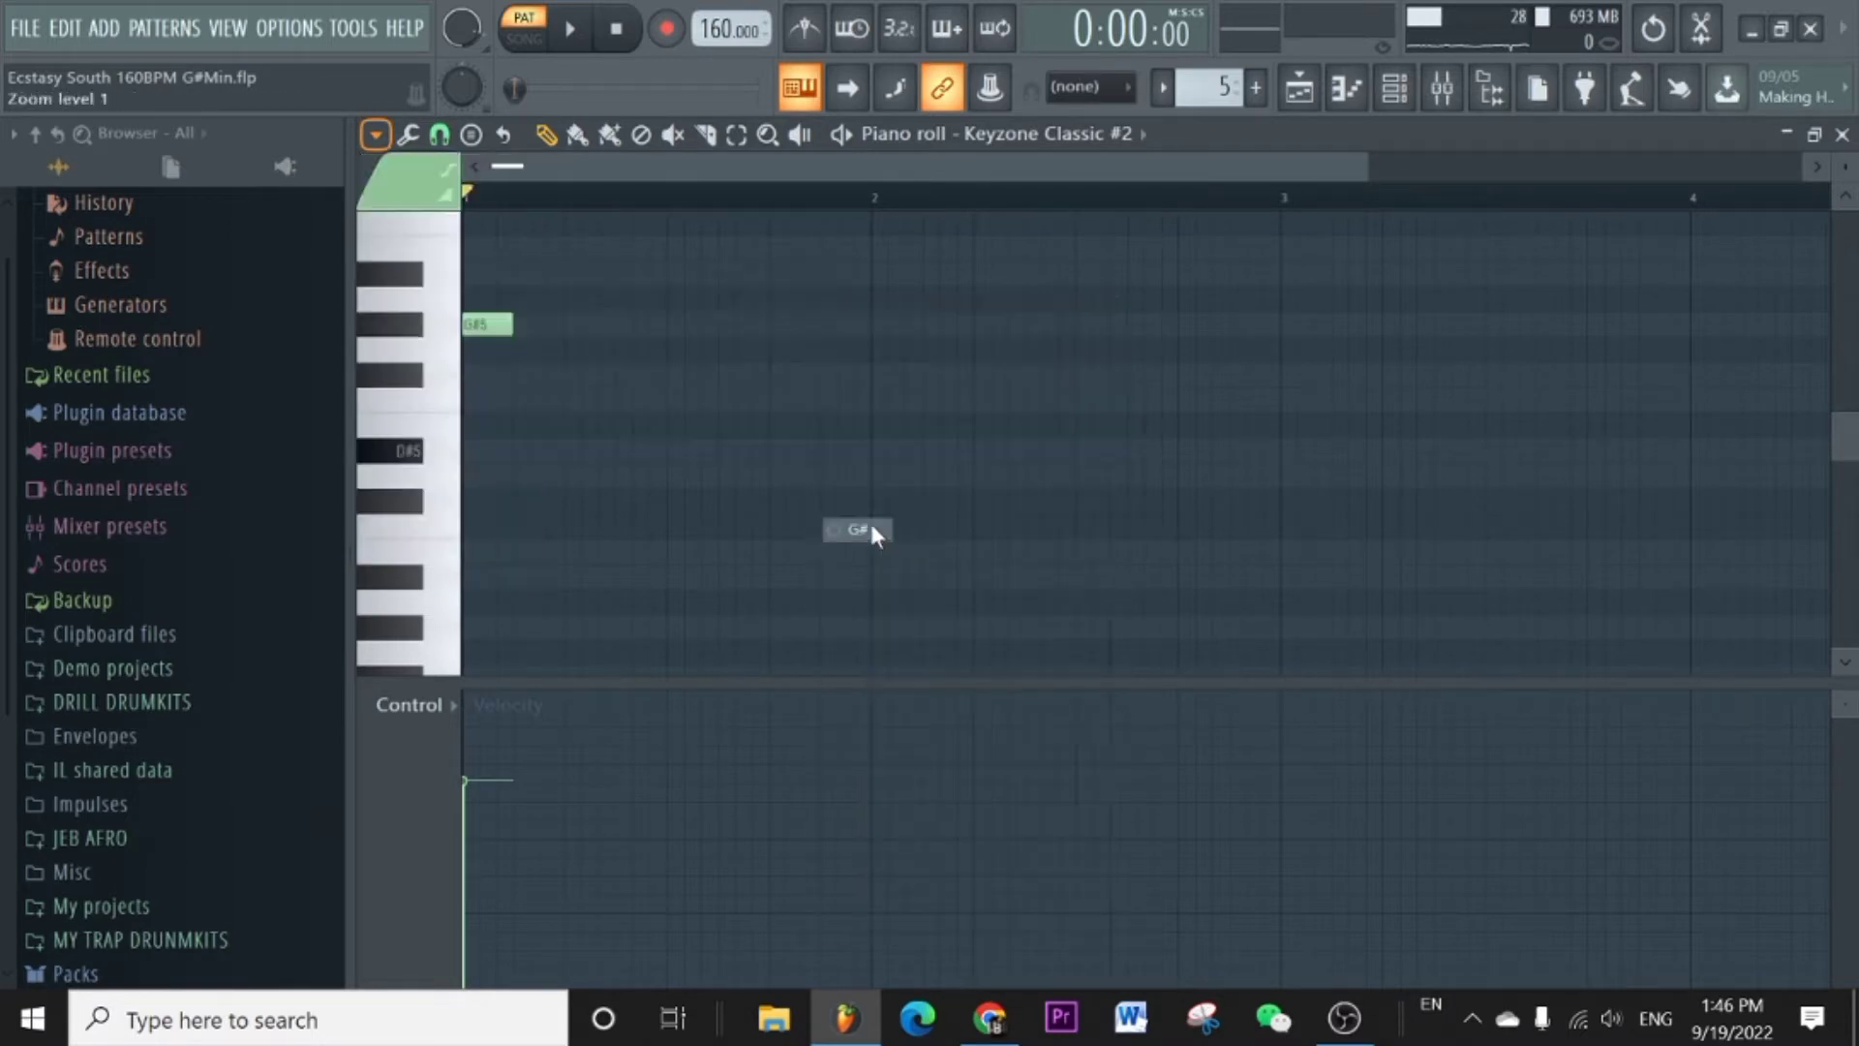
Add three consecutive notes after the opening G#5 and move them to D#6, E6 and D#6.
scroll(484, 329, "up", 3)
left_click(528, 400)
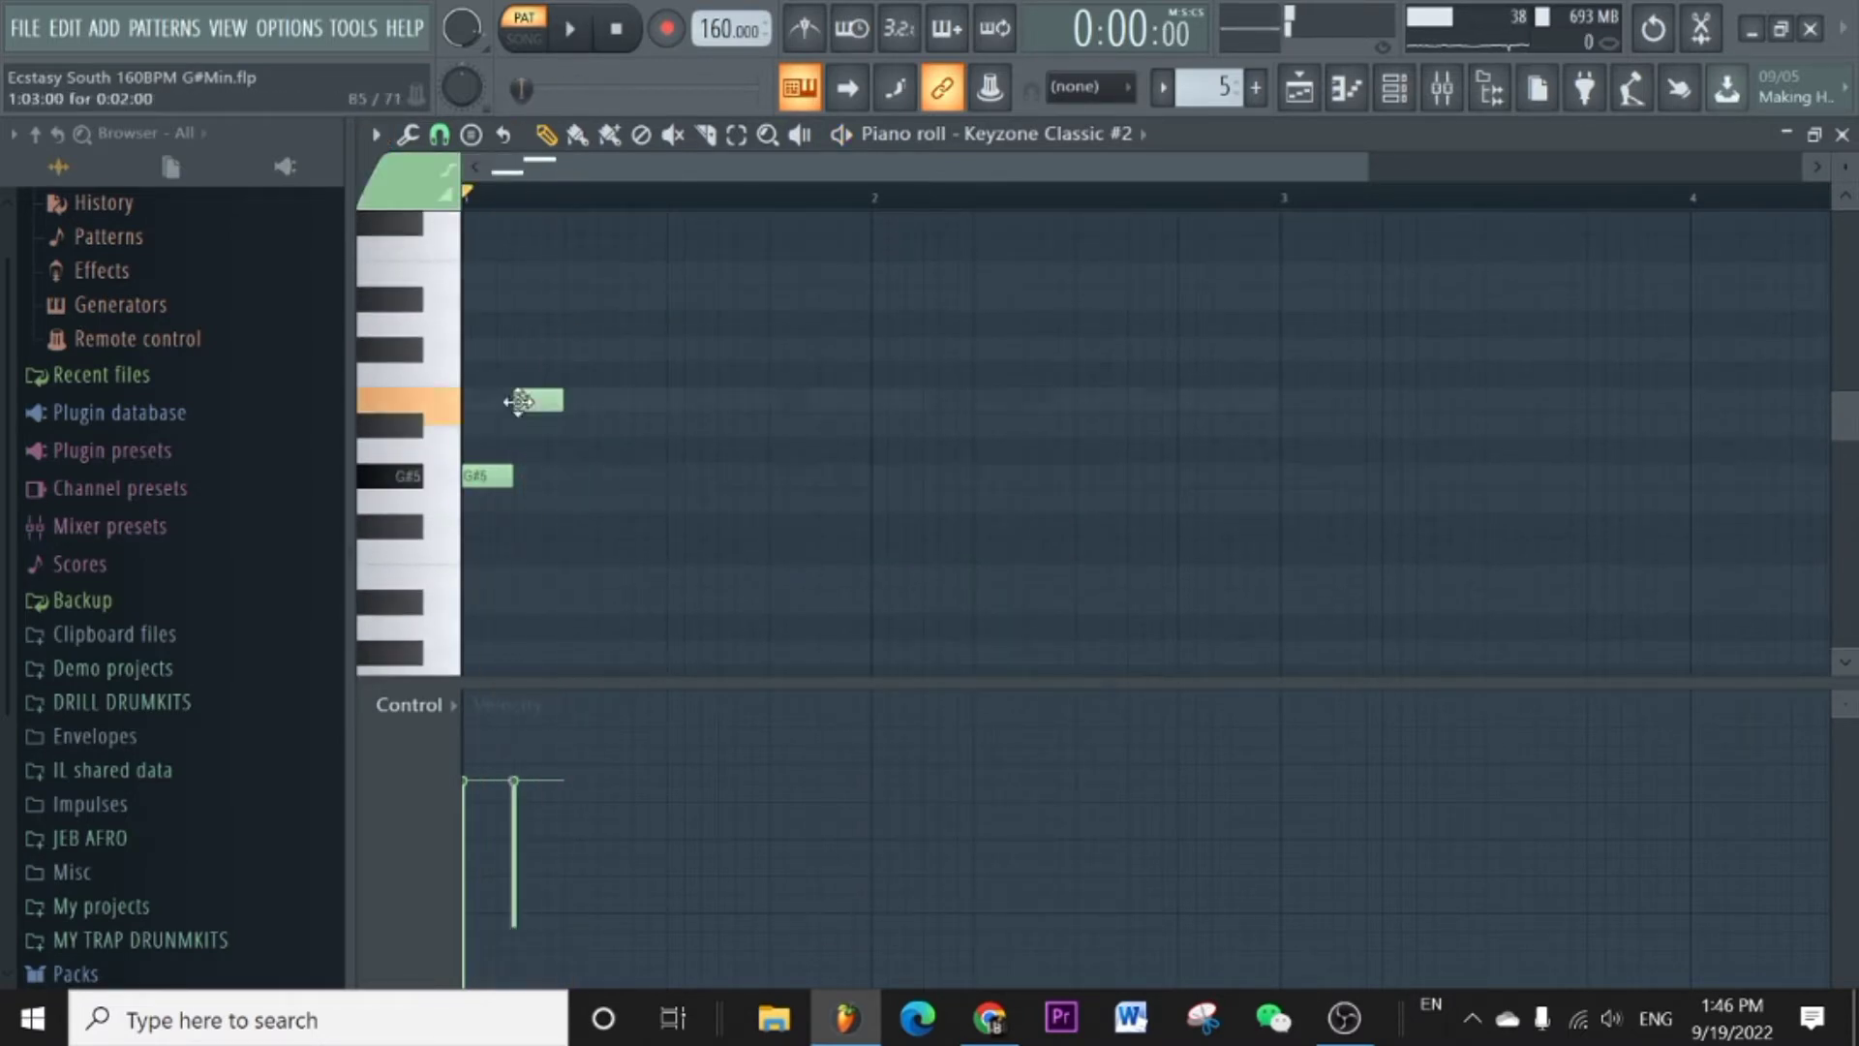
left_click(581, 424)
left_click(616, 400)
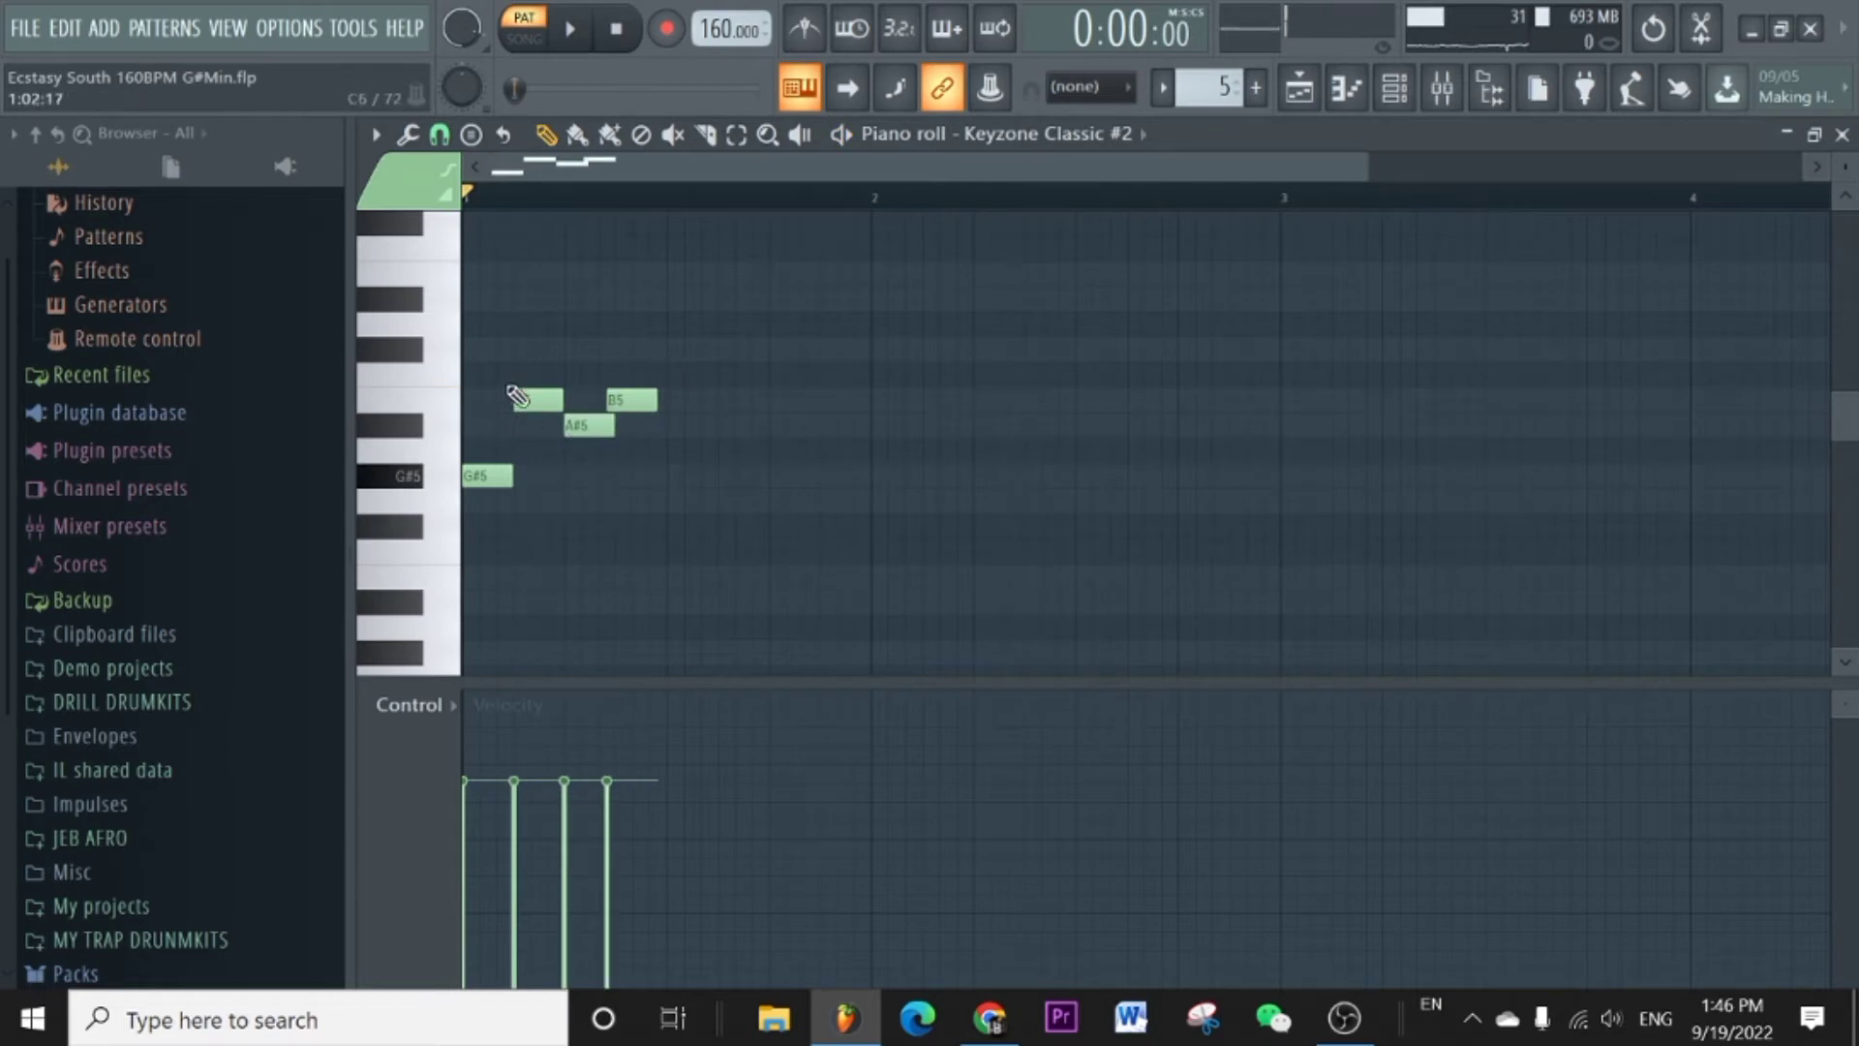
left_click_drag(522, 395, 520, 276)
left_click_drag(586, 424, 589, 263)
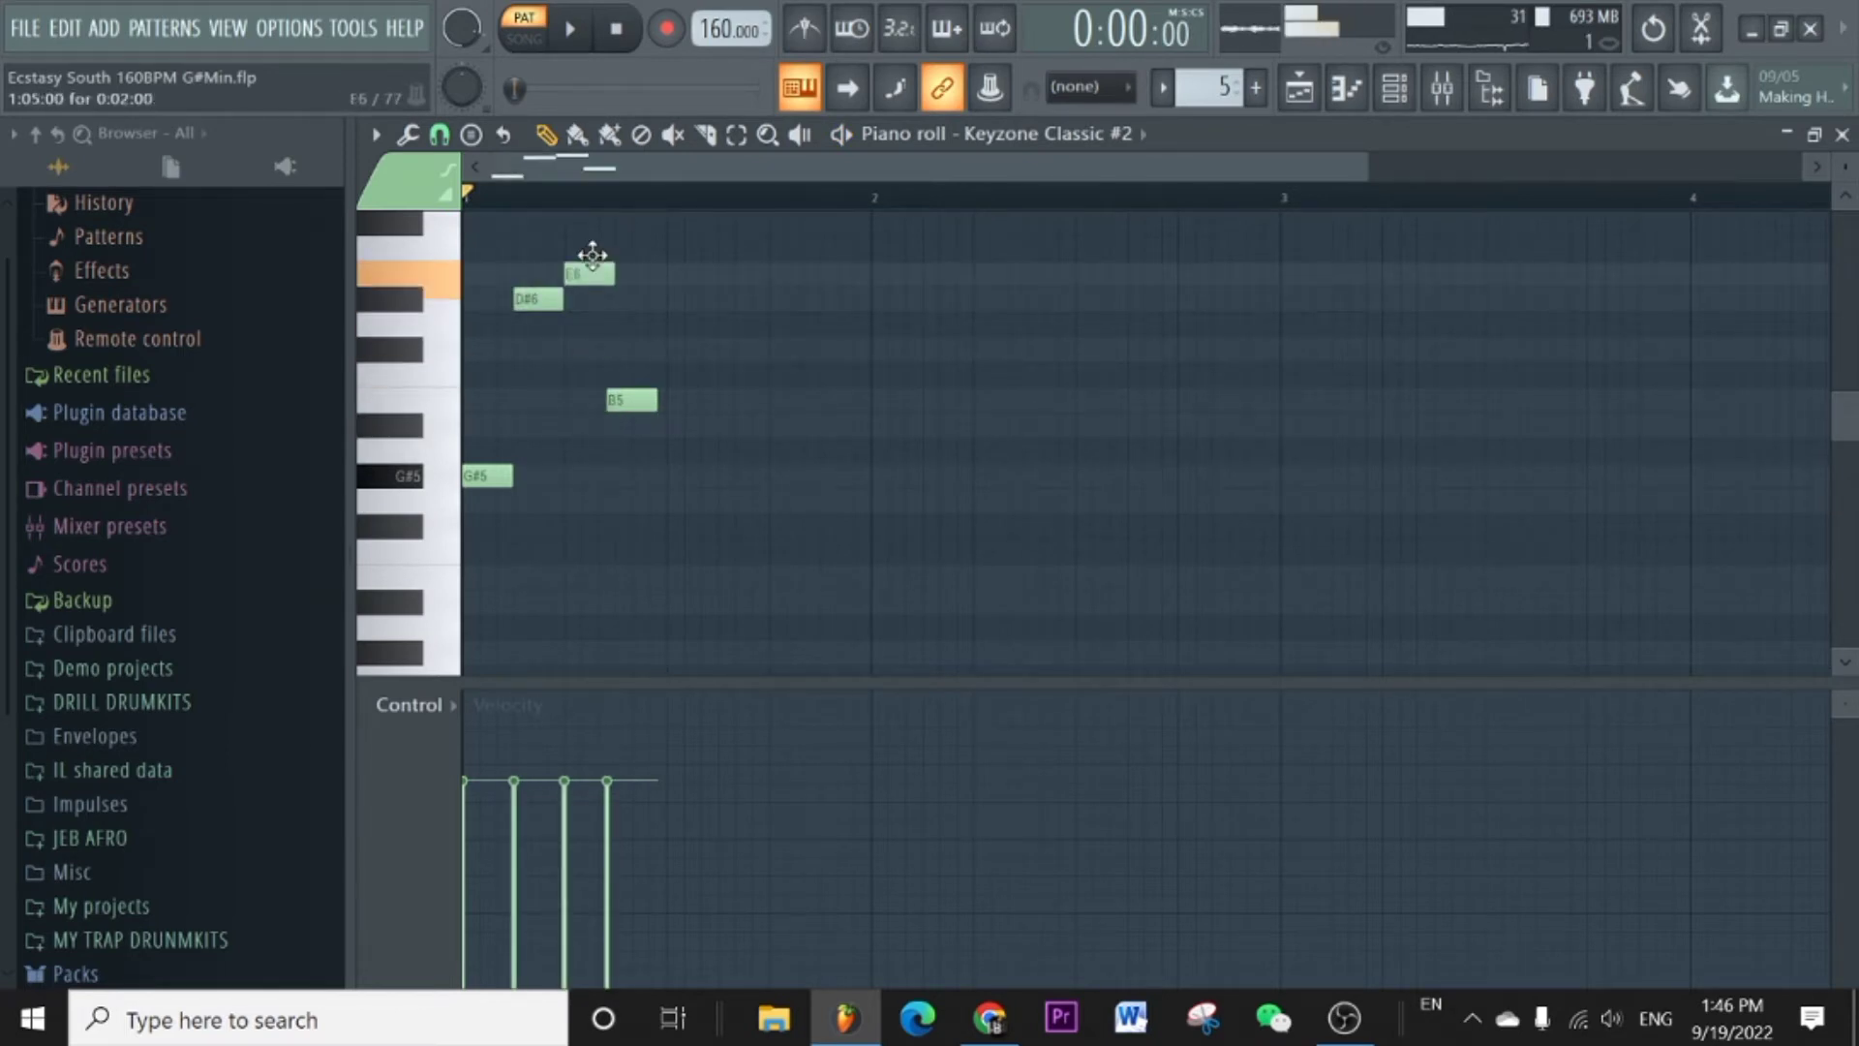
left_click_drag(635, 400, 647, 286)
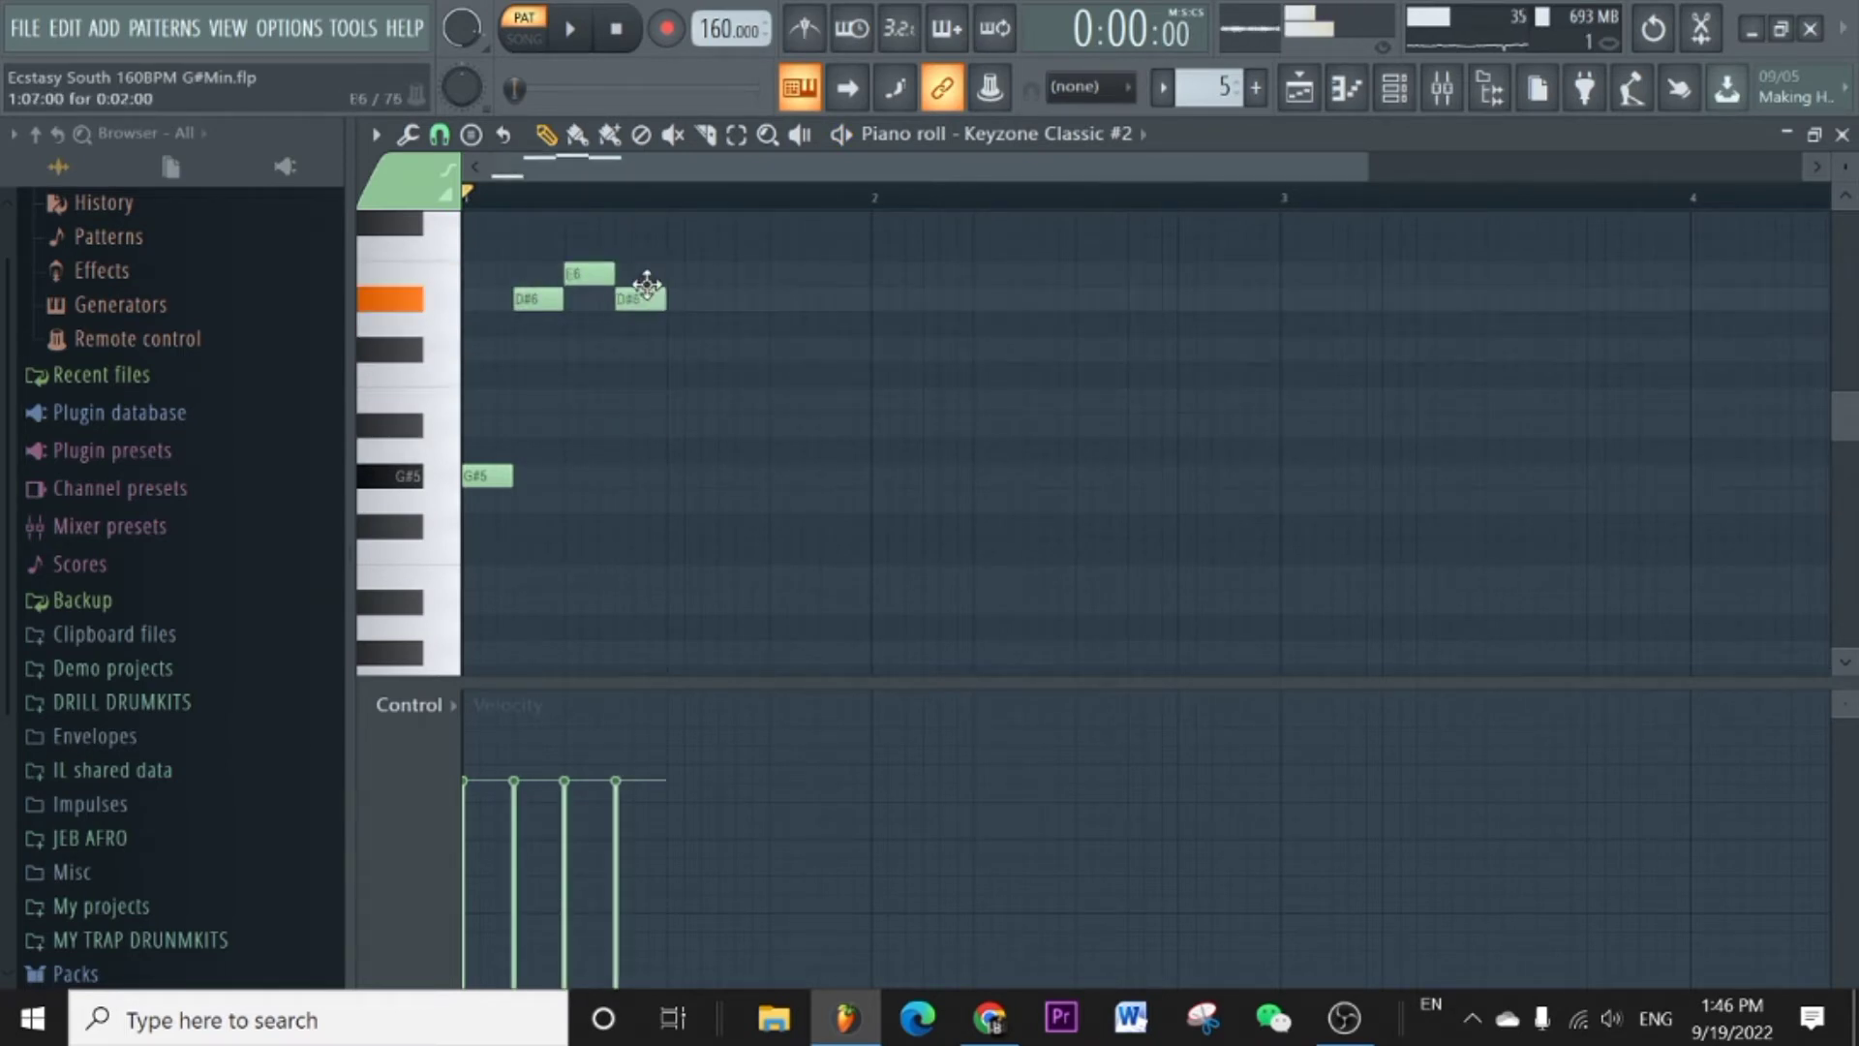
Complete bar 1 with the notes B5, A#5, B5 and G#5, and start playback of the phrase.
left_click(689, 400)
left_click(728, 425)
left_click(782, 400)
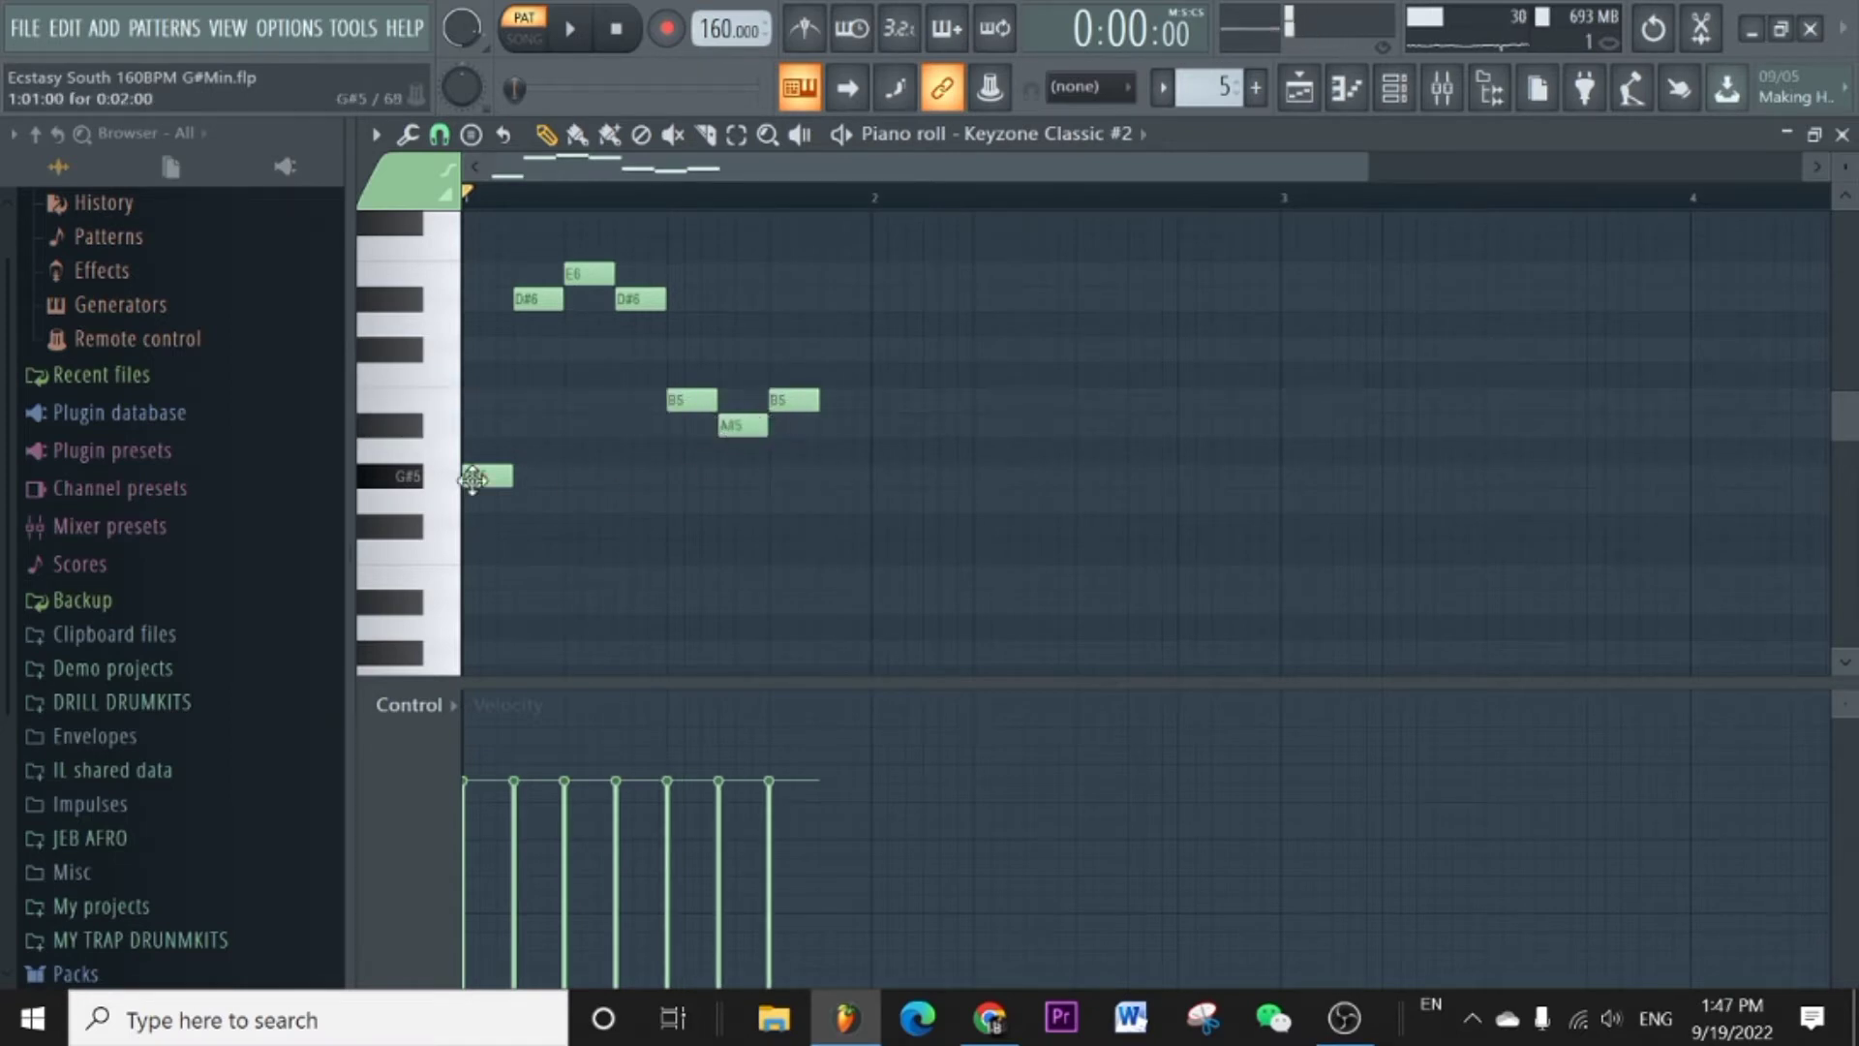
left_click(824, 476)
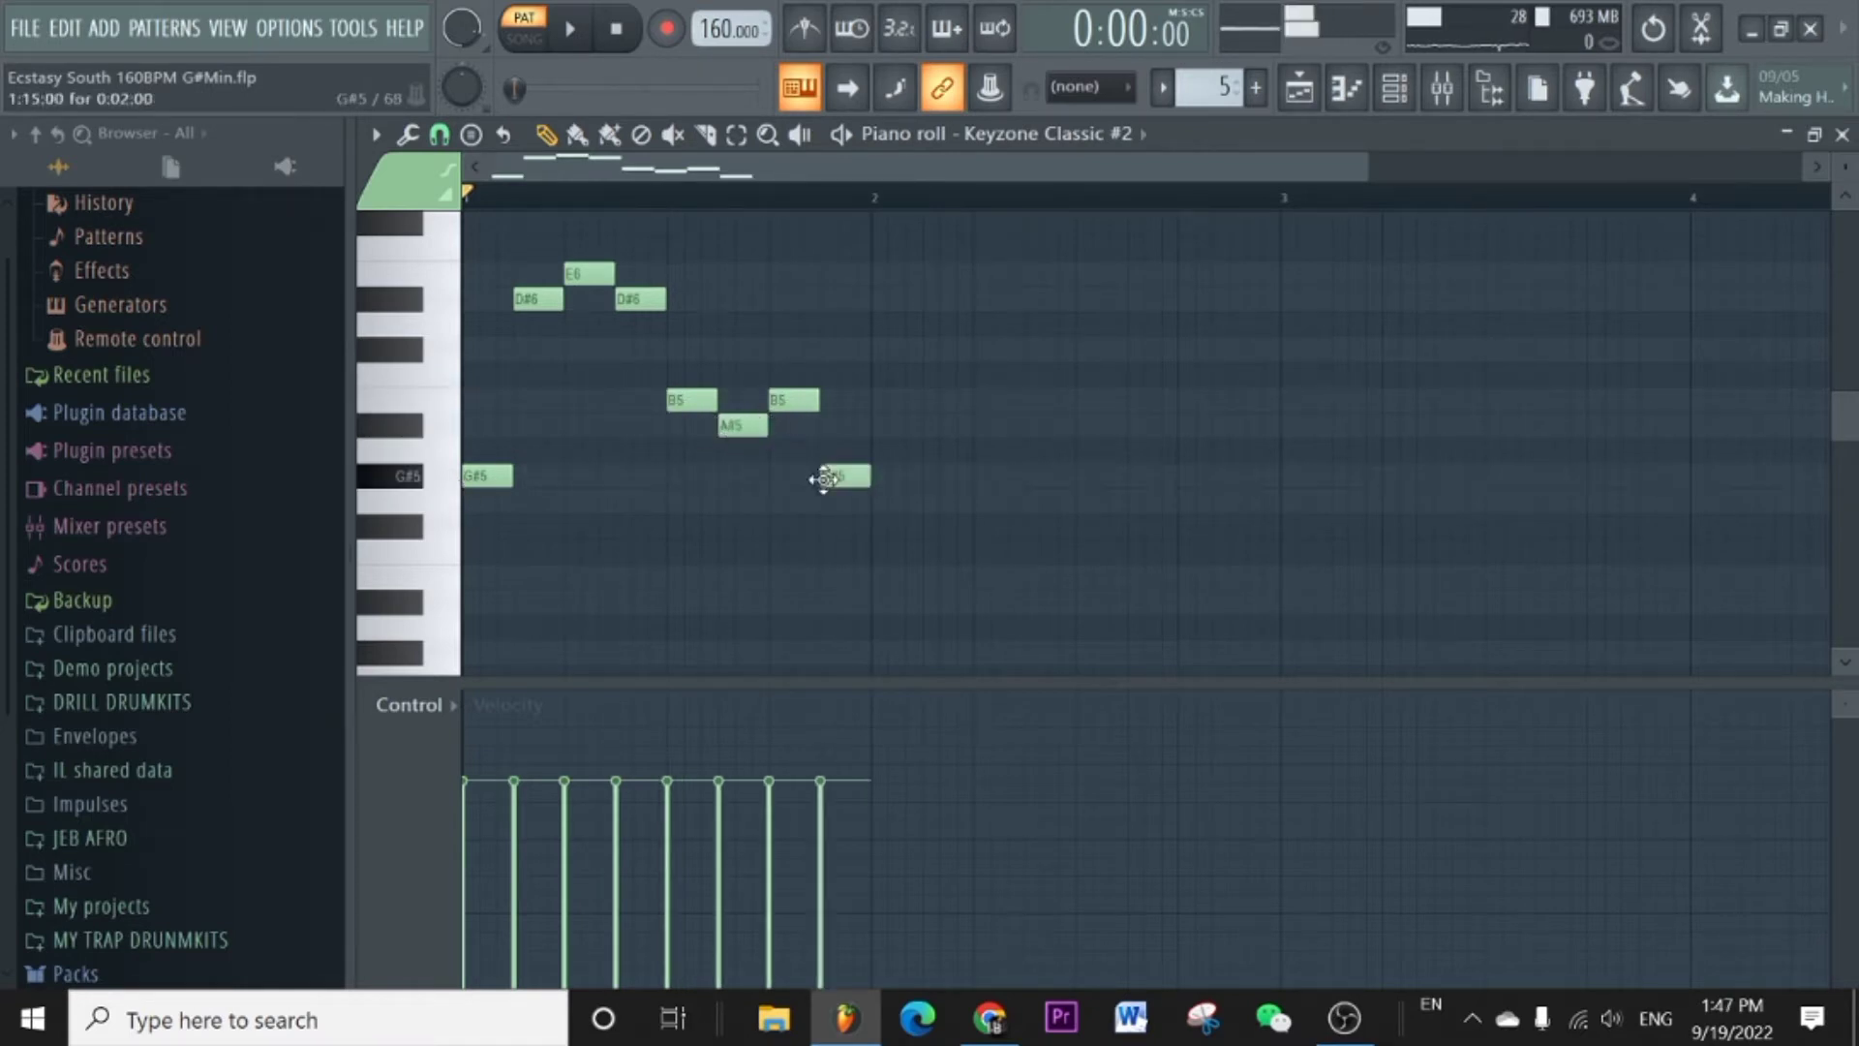
key("space")
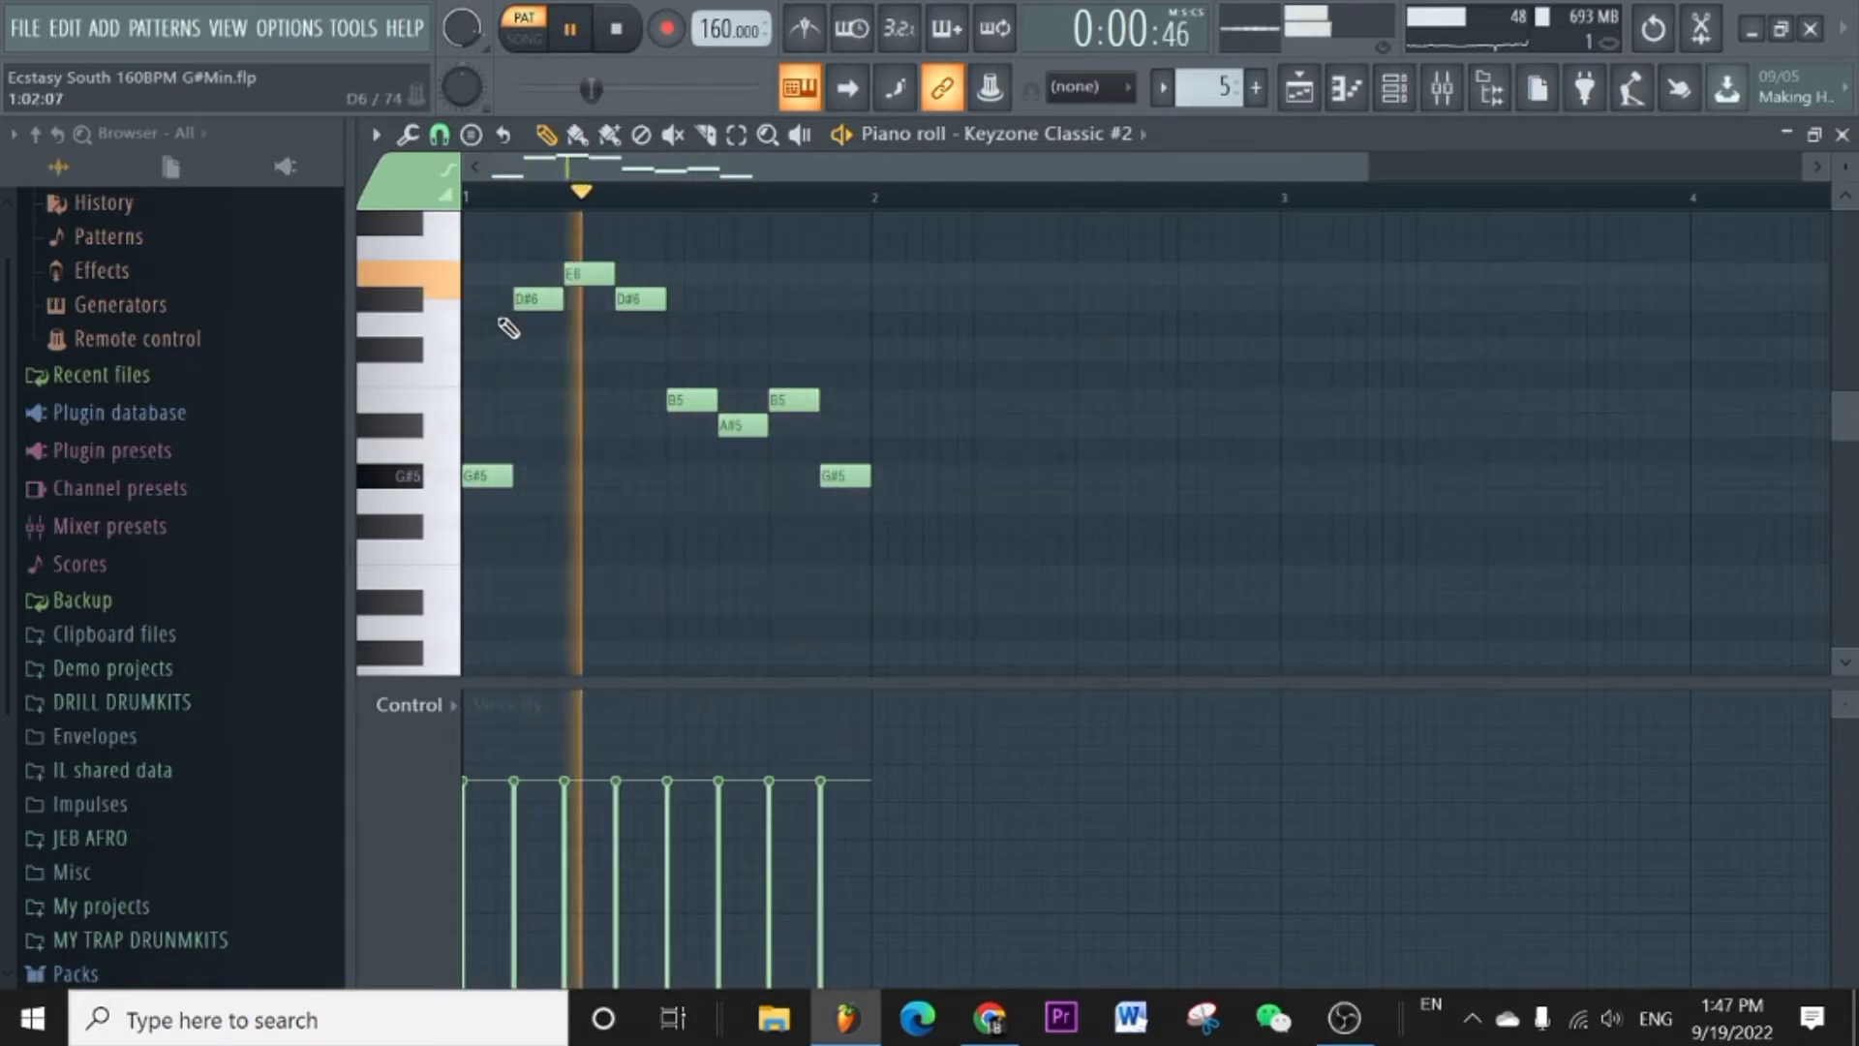
Duplicate the one-bar phrase end to end until it fills eight bars, and clear the note selection.
scroll(789, 208, "down", 2)
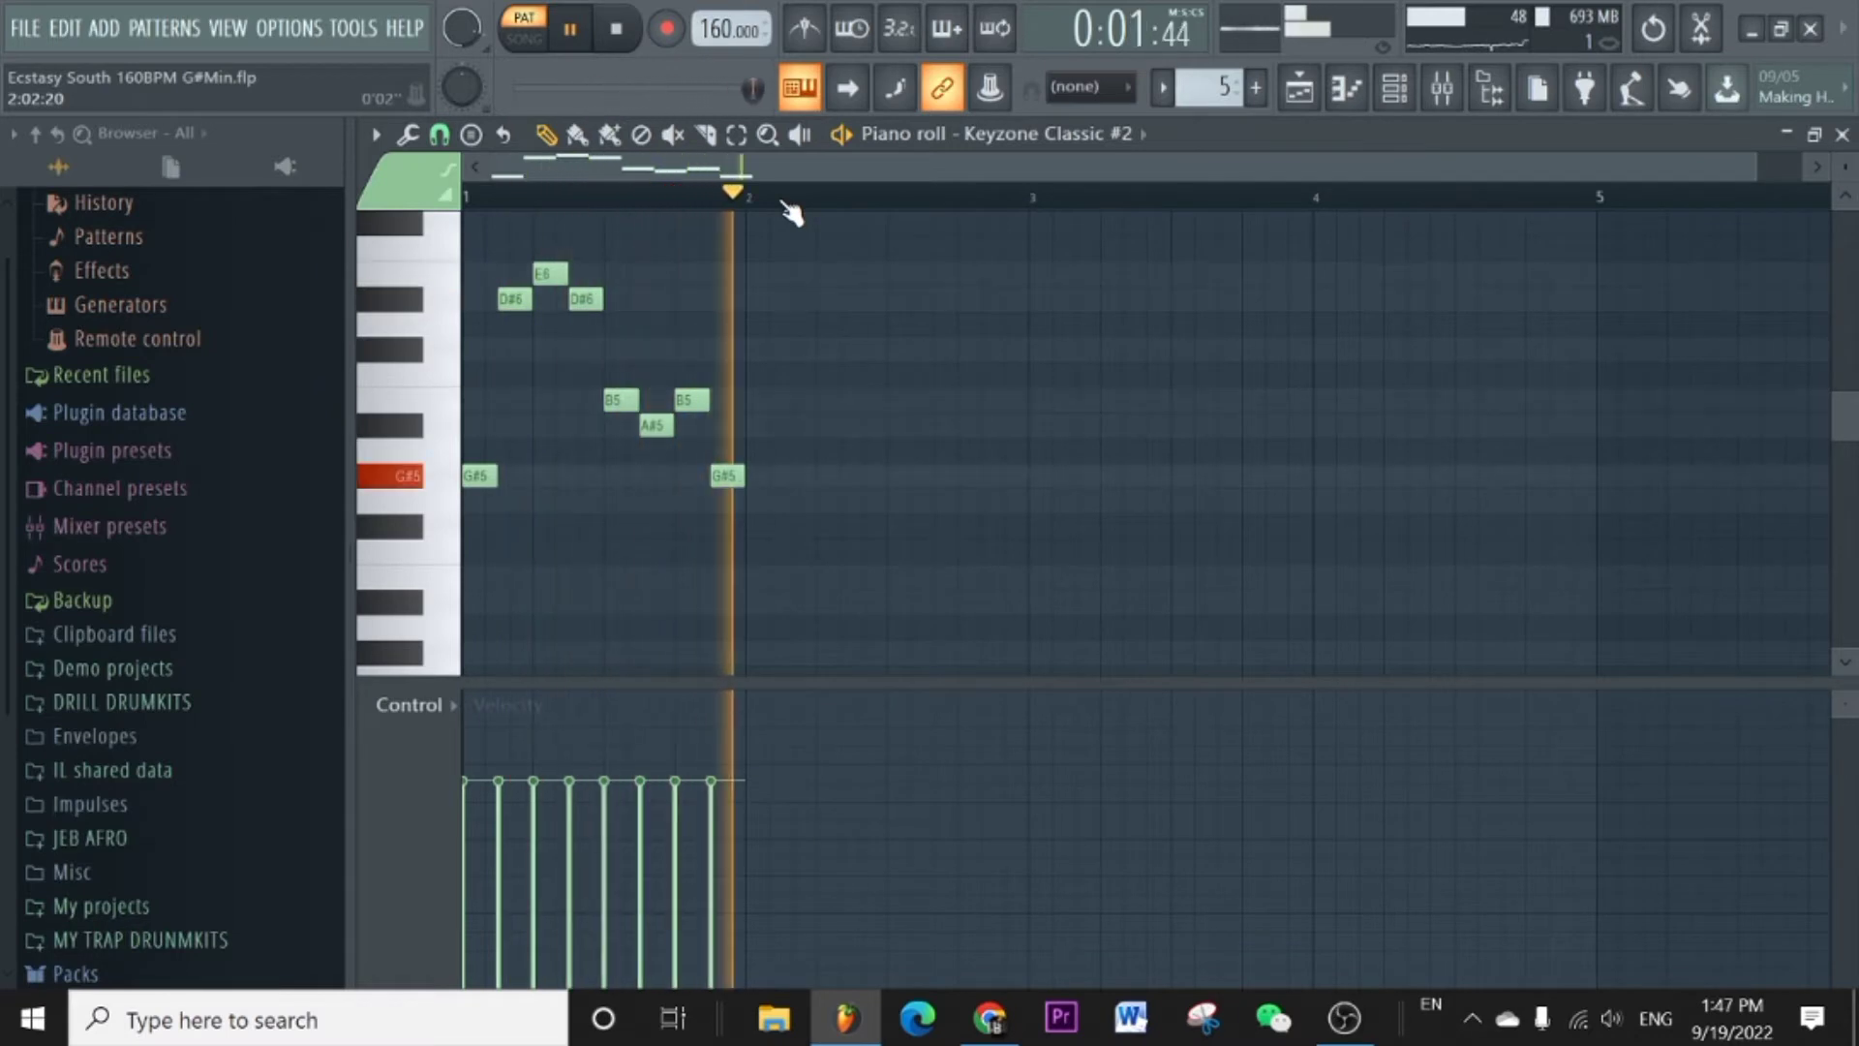
key("ctrl+b")
key("ctrl+b")
key("ctrl+b")
key("ctrl+b")
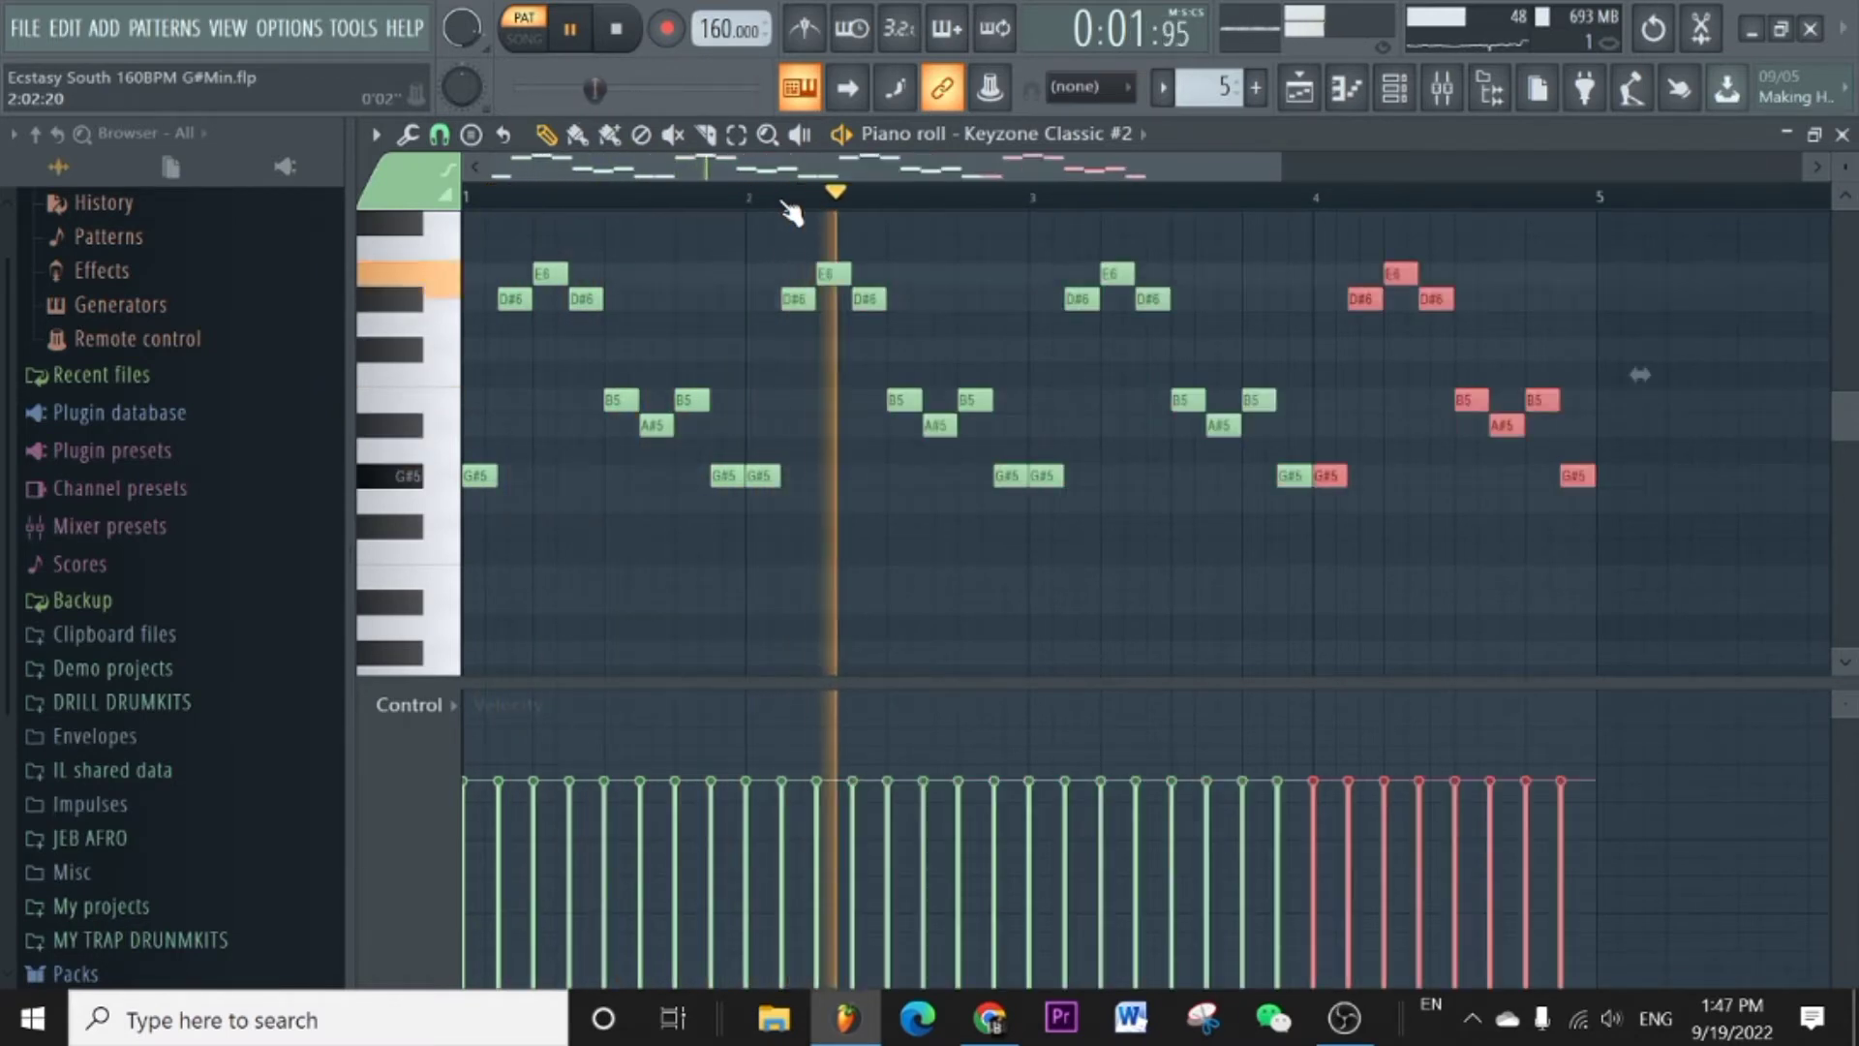
key("ctrl+b")
key("ctrl+b")
key("ctrl+b")
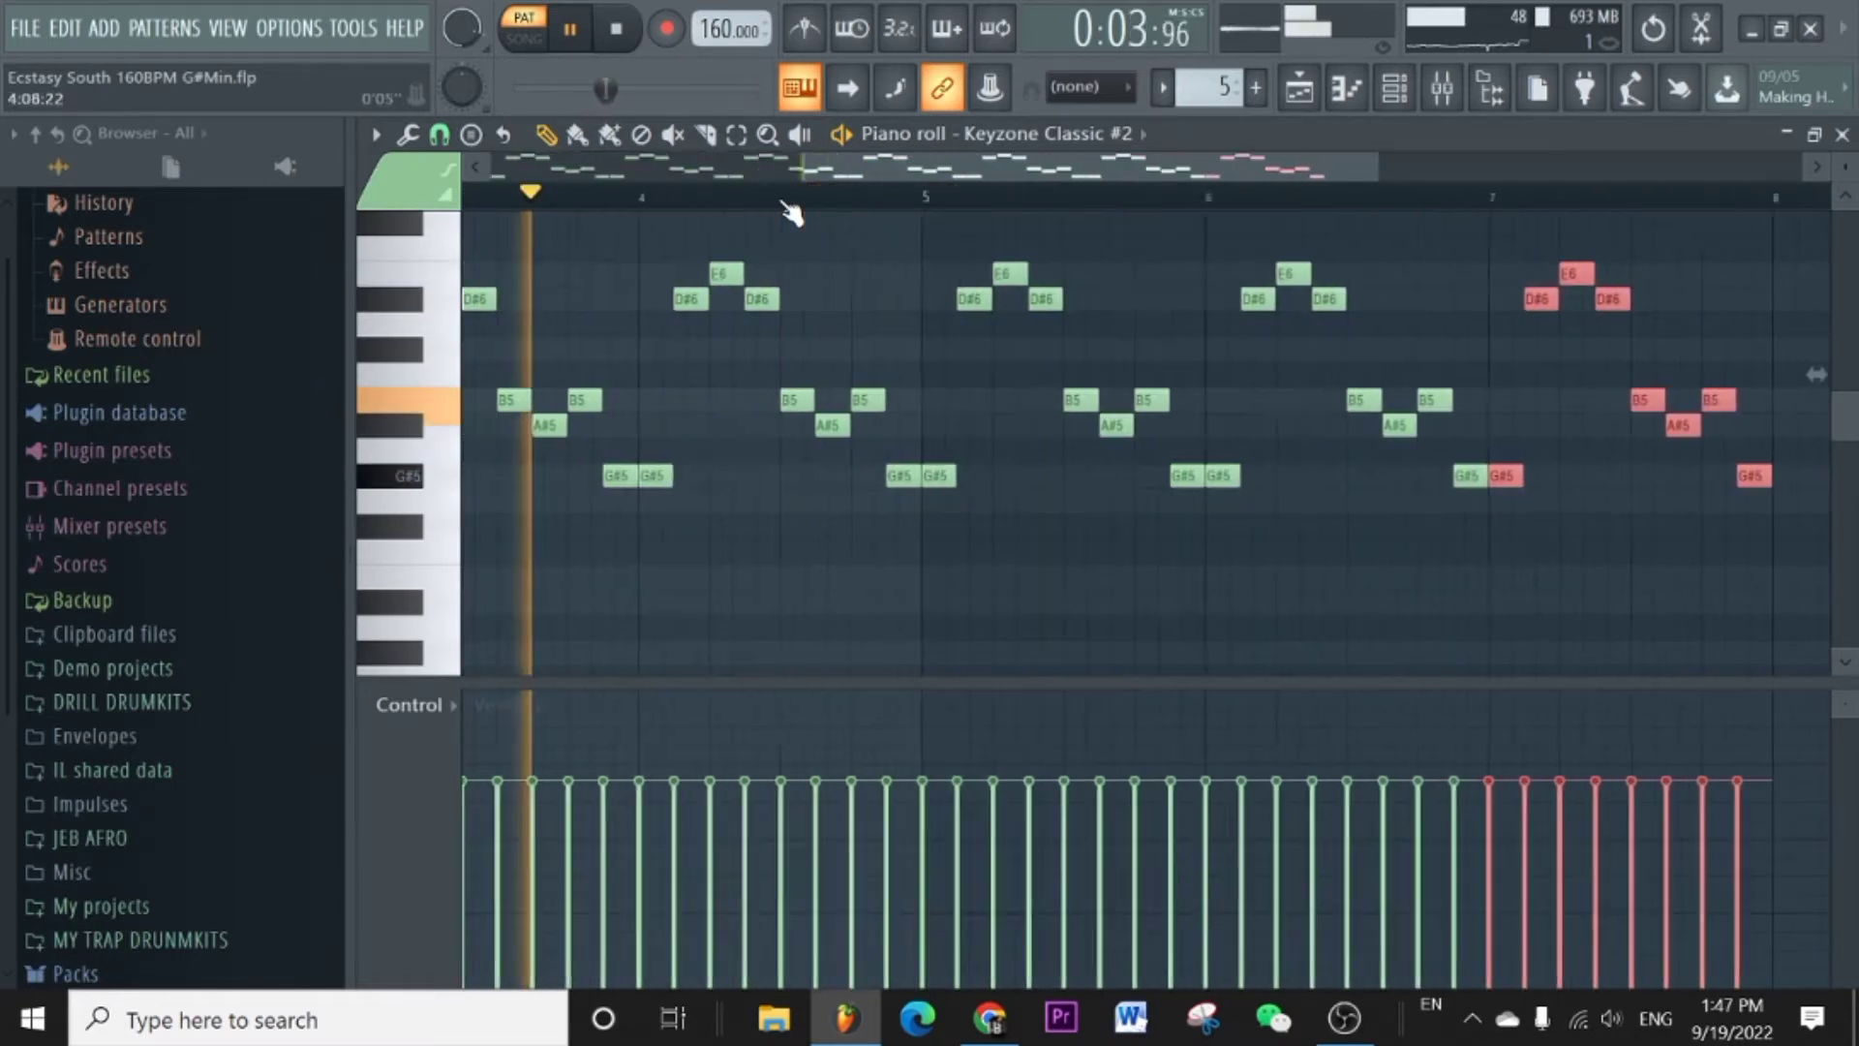
key("ctrl+d")
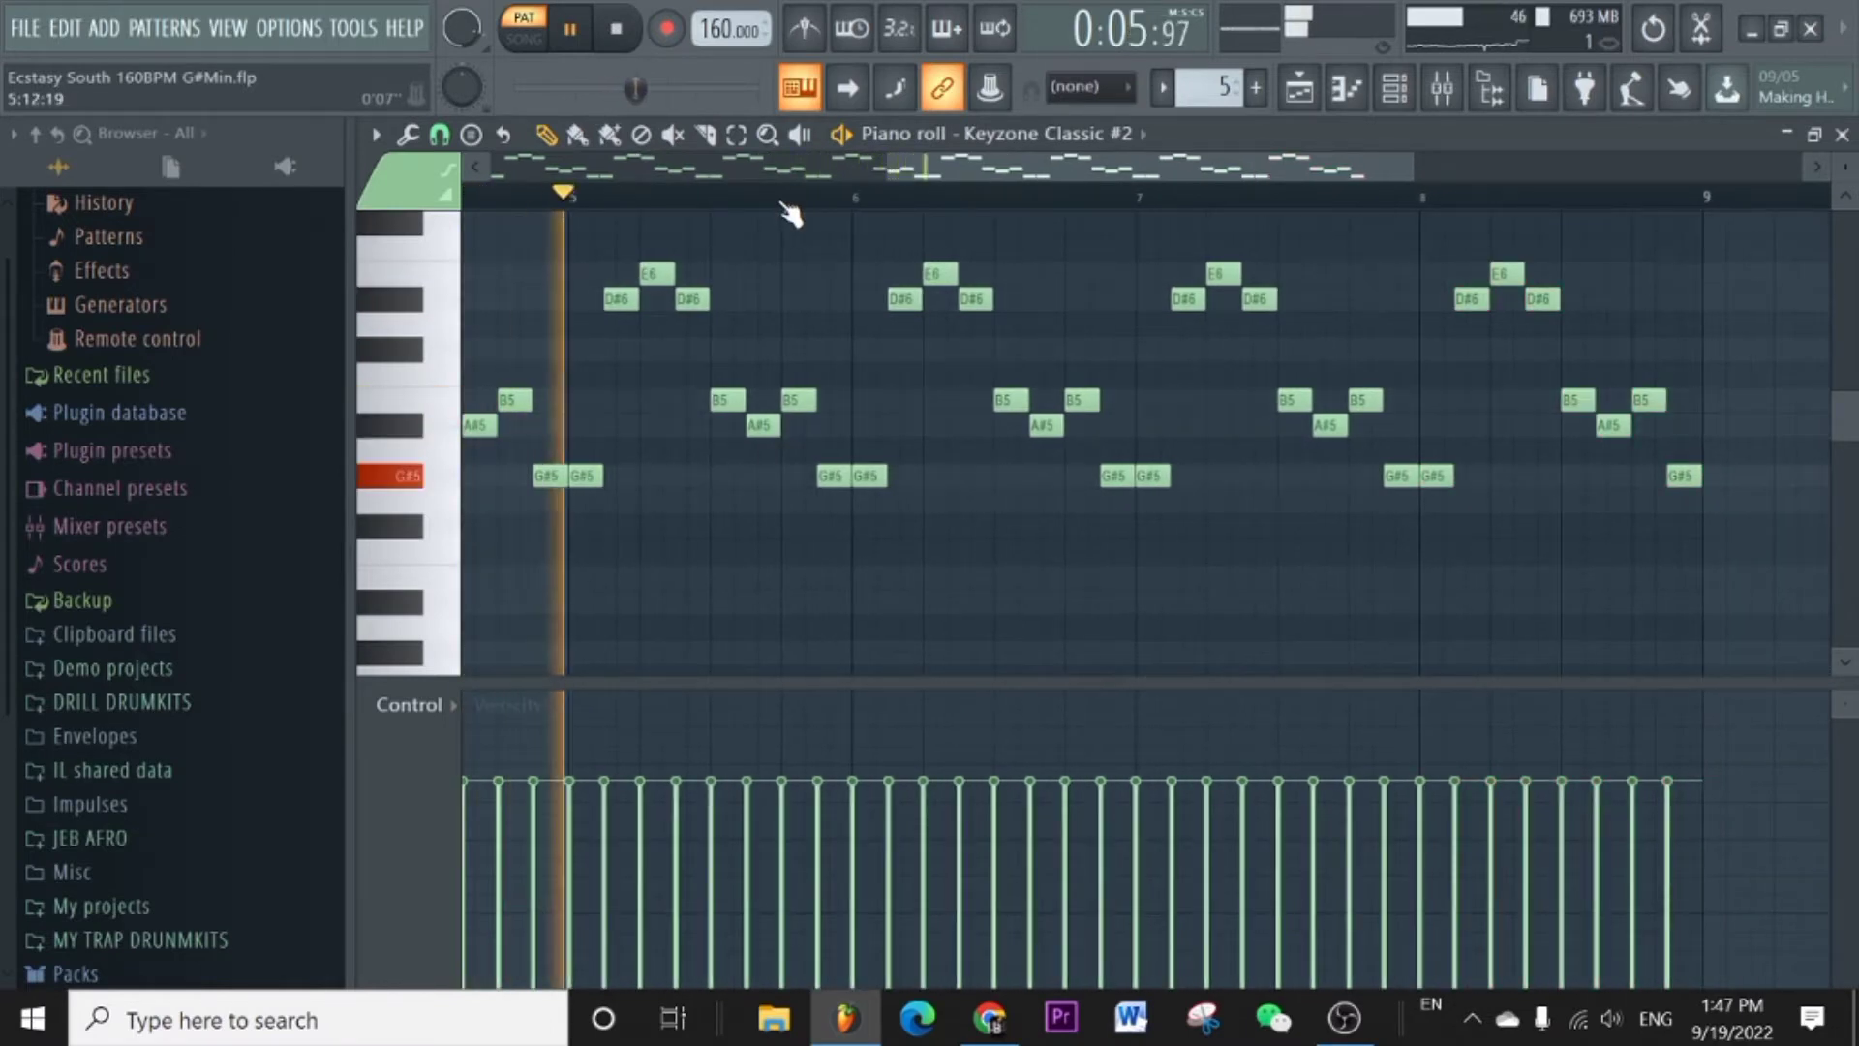
Check the Keyzone Classic track and its effects in the mixer, and return to the piano roll.
scroll(892, 200, "down", 3)
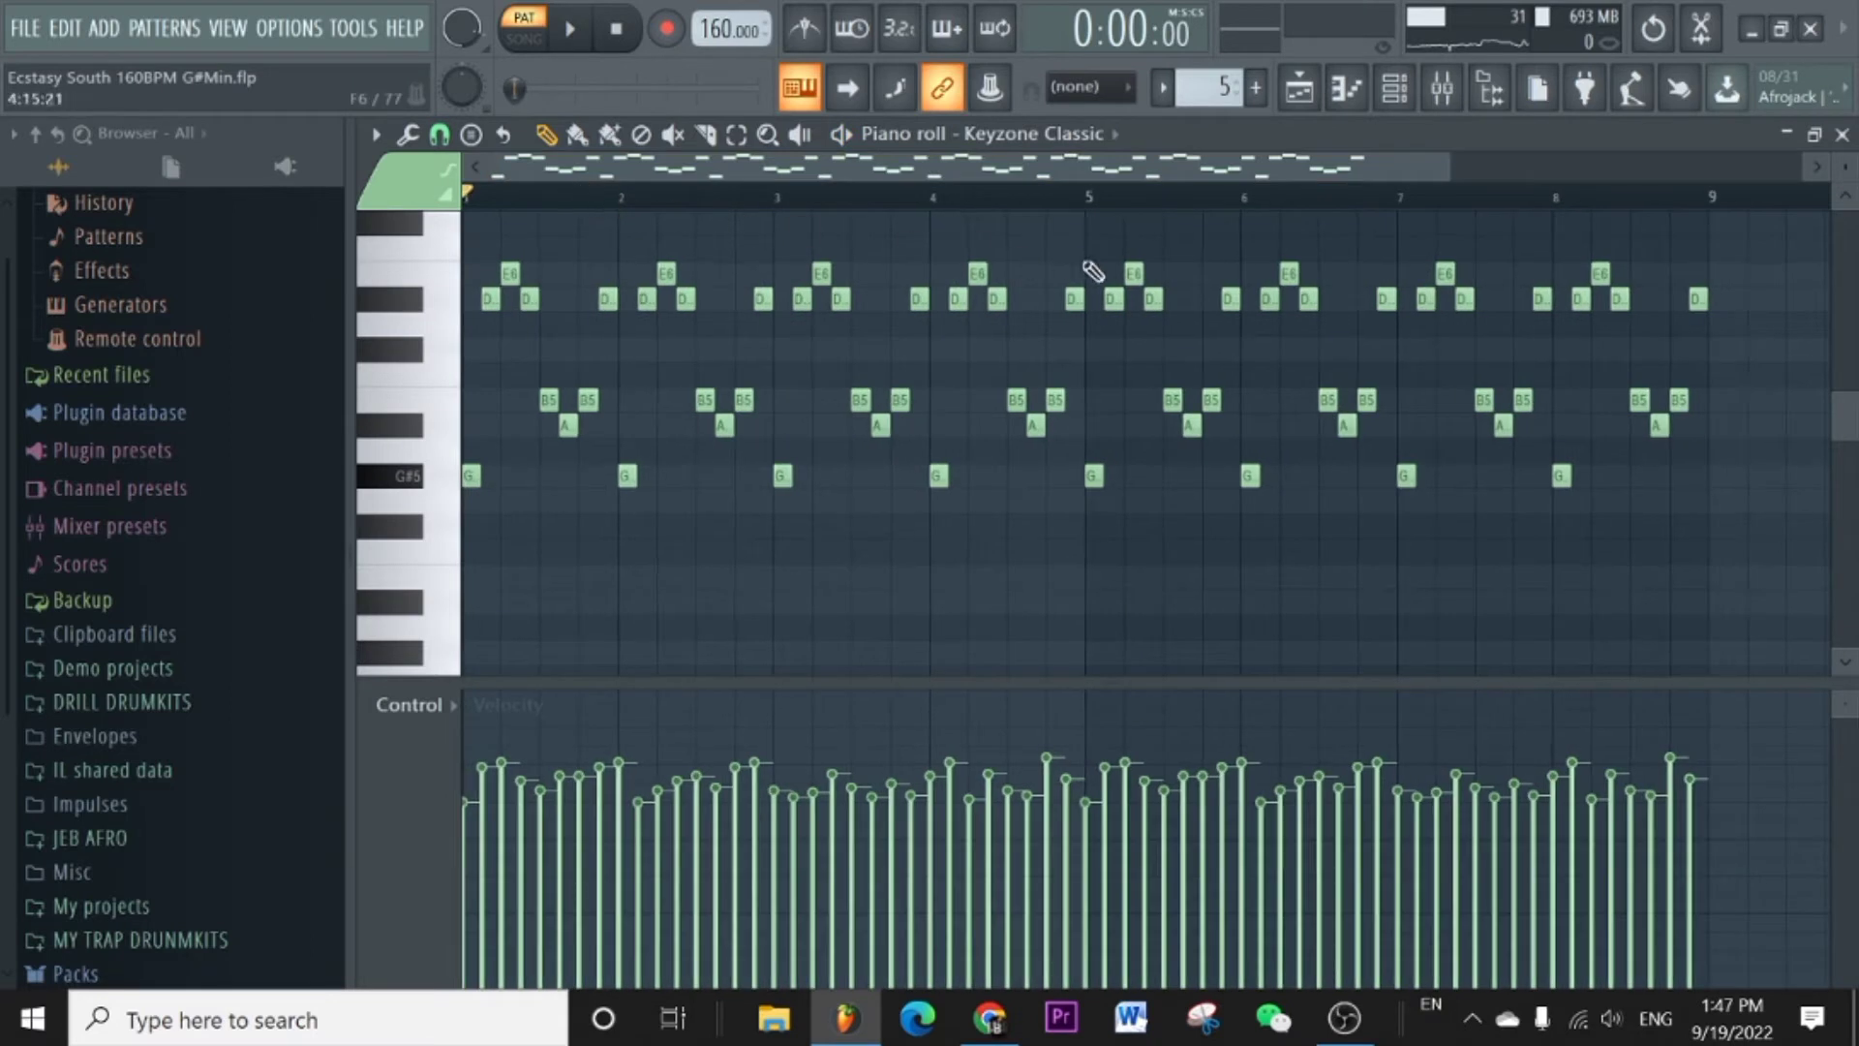
left_click(1447, 100)
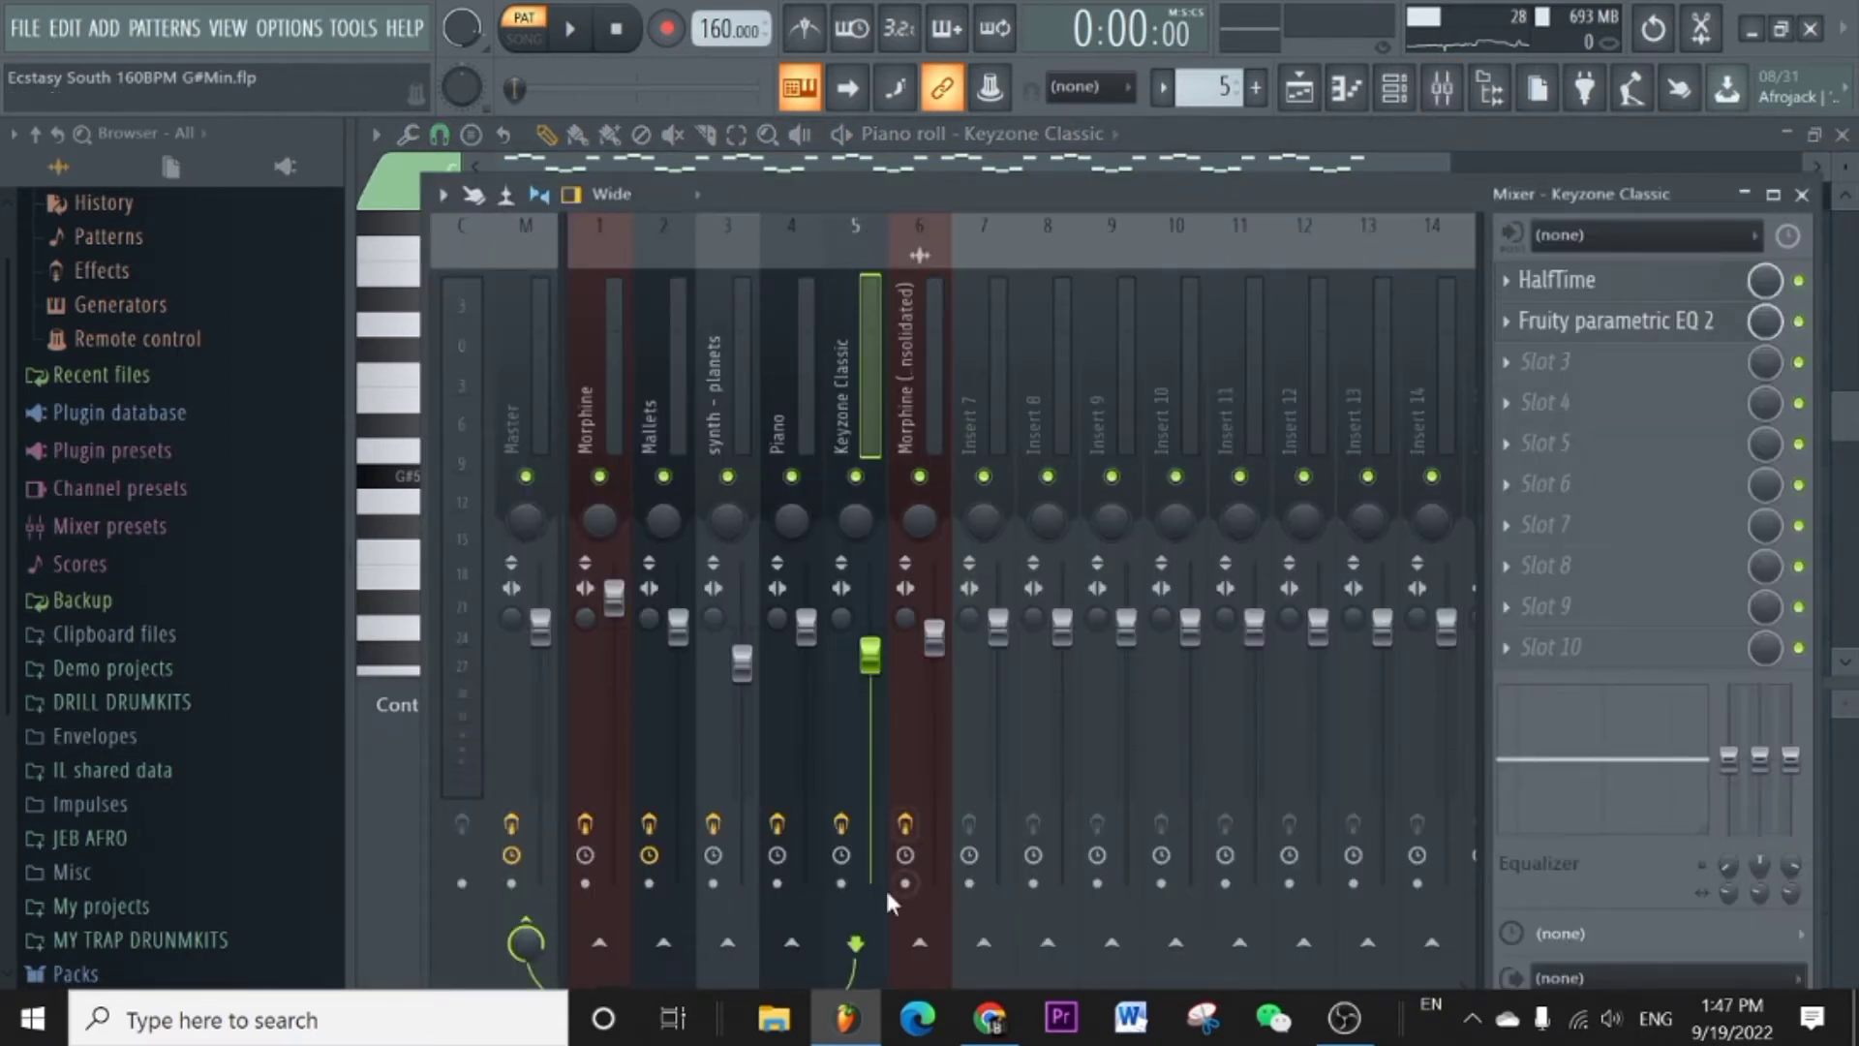
left_click(1352, 97)
Play the original Keyzone Classic melody and look over its notes across all eight bars.
key("space")
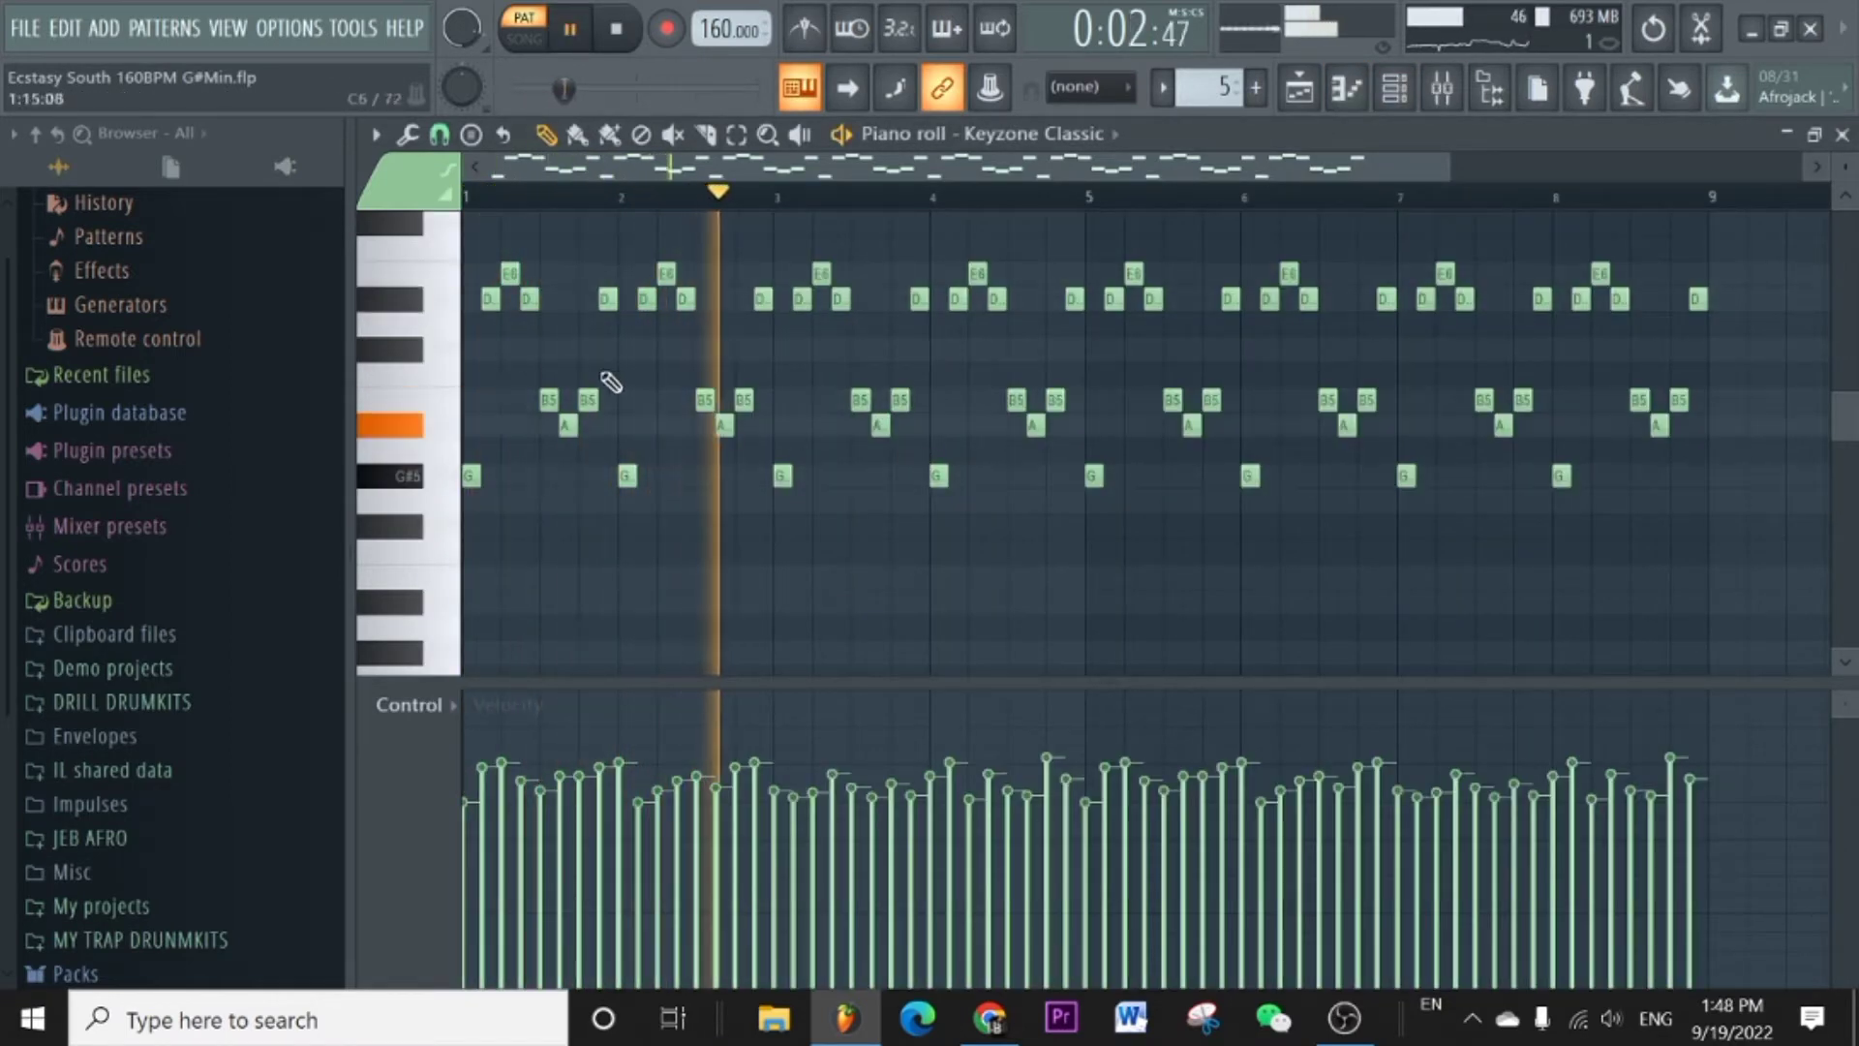
scroll(600, 171, "up", 3)
scroll(581, 199, "down", 3)
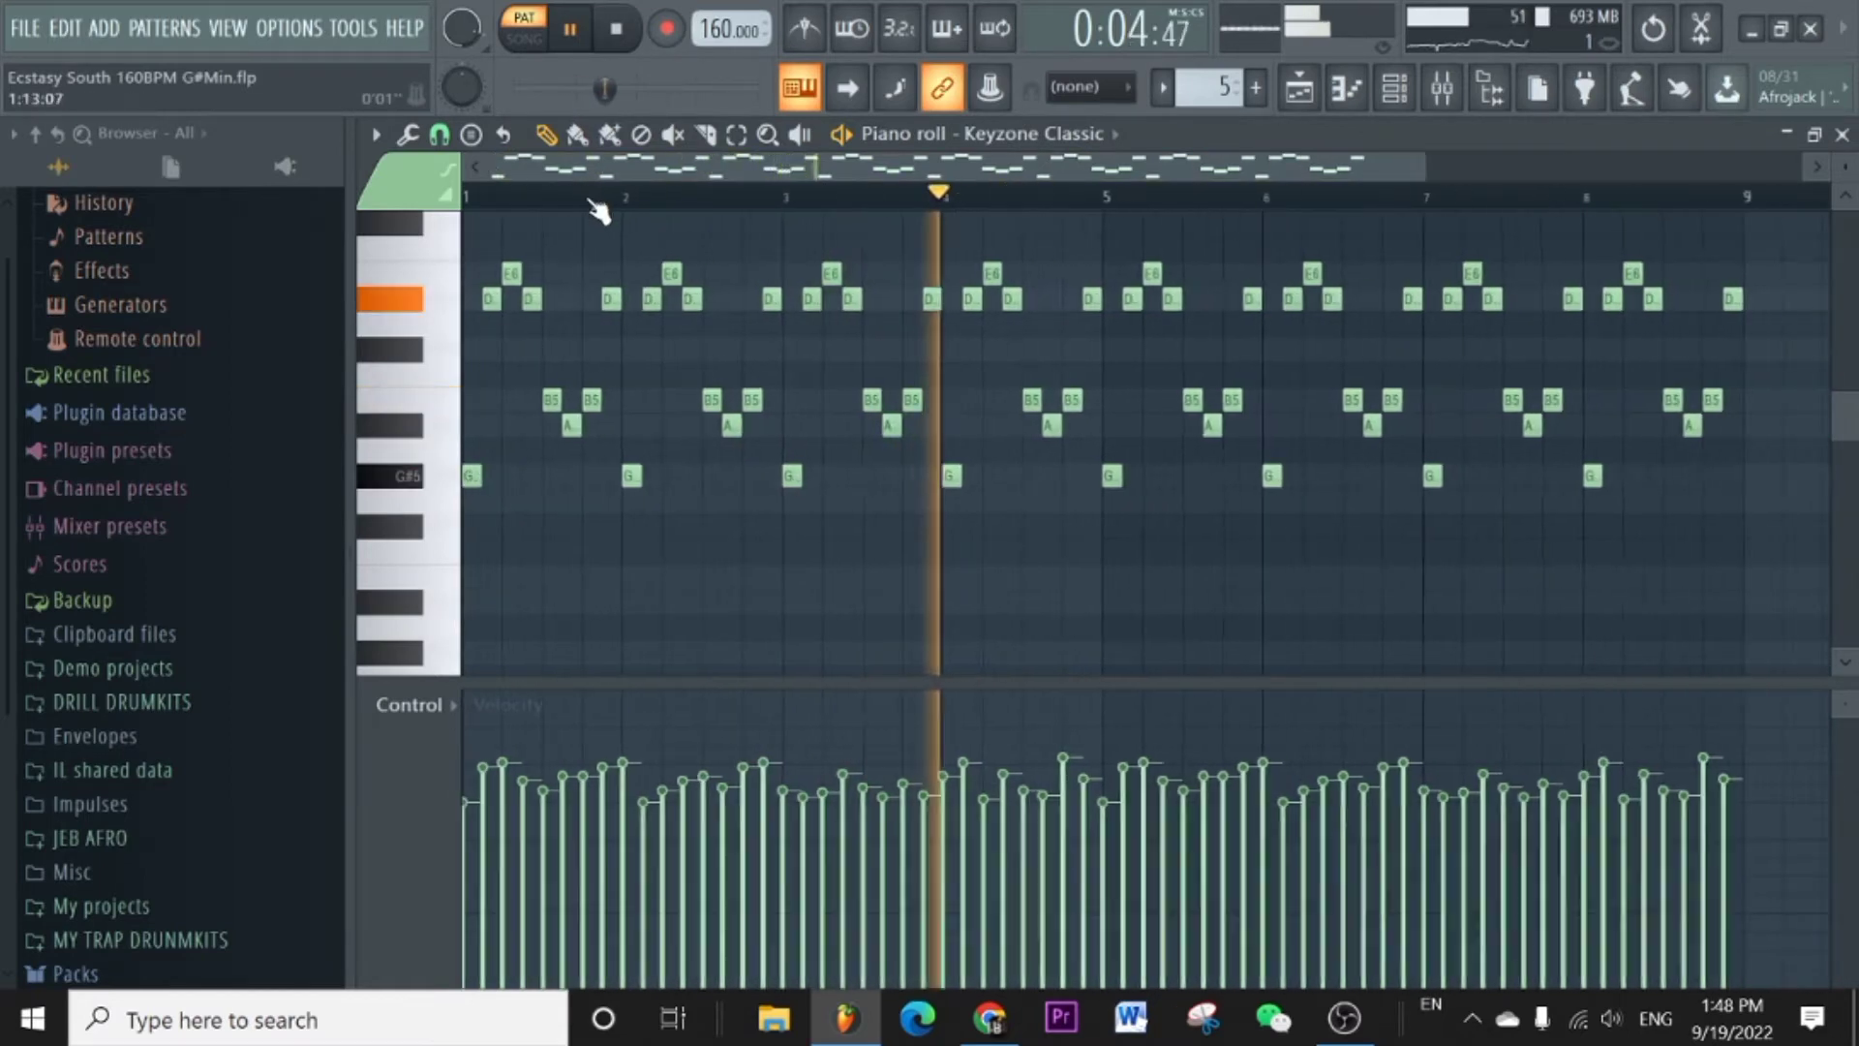
scroll(815, 440, "down", 3)
scroll(815, 440, "up", 3)
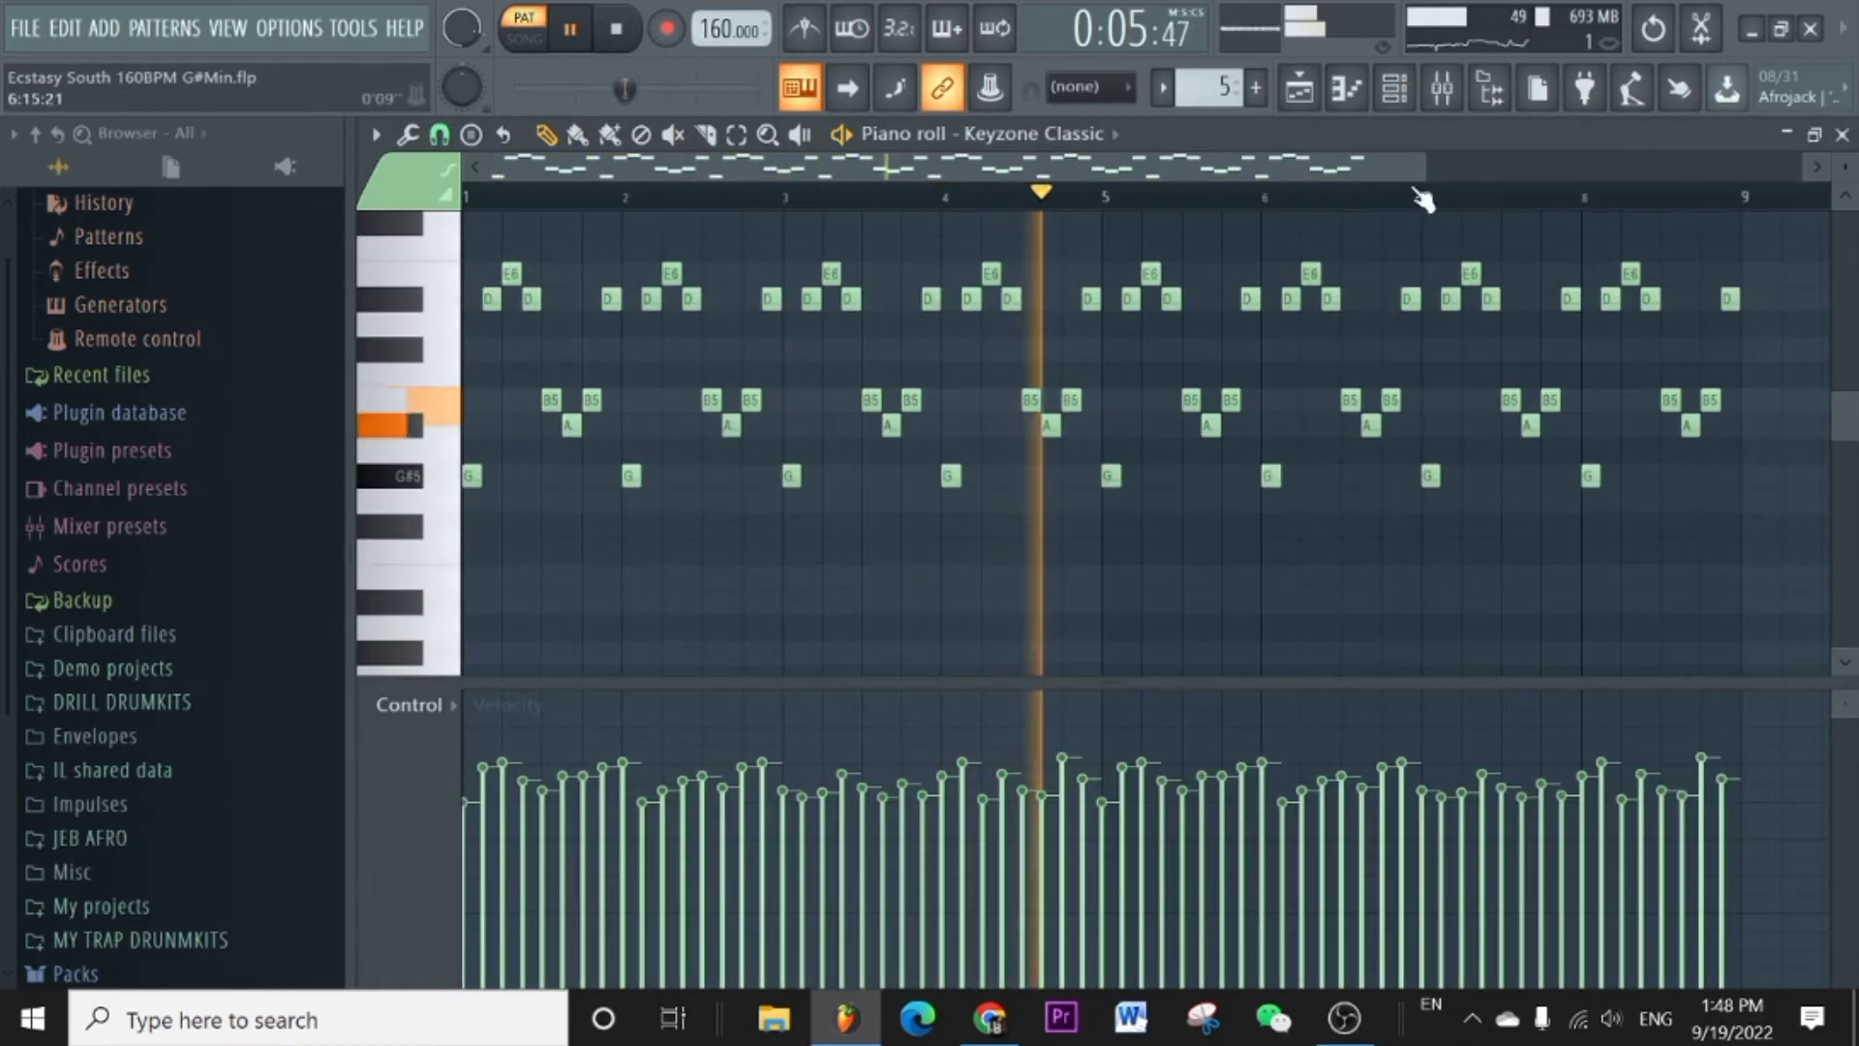
Inspect HalfTime and Fruity parametric EQ 2 on the Keyzone Classic mixer track, and play the melody with the effects enabled.
left_click(1452, 101)
key("space")
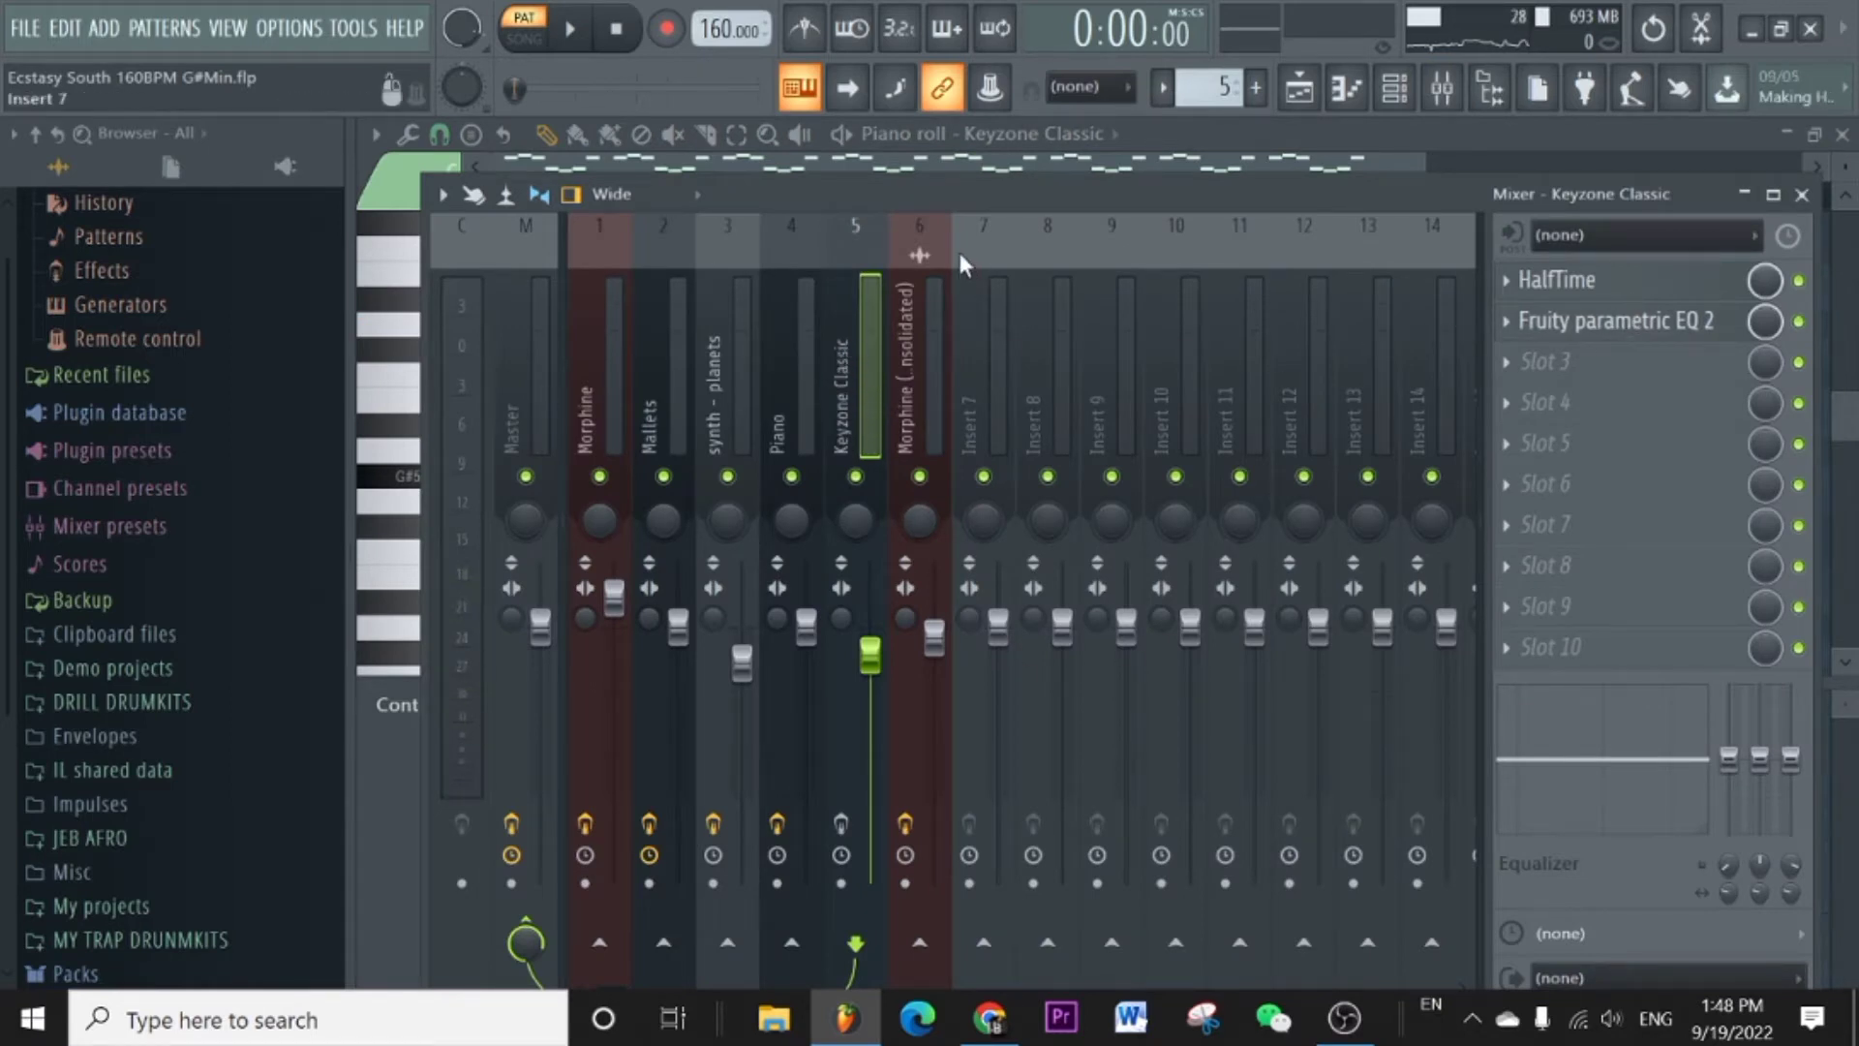
left_click_drag(943, 201, 954, 130)
left_click(1590, 221)
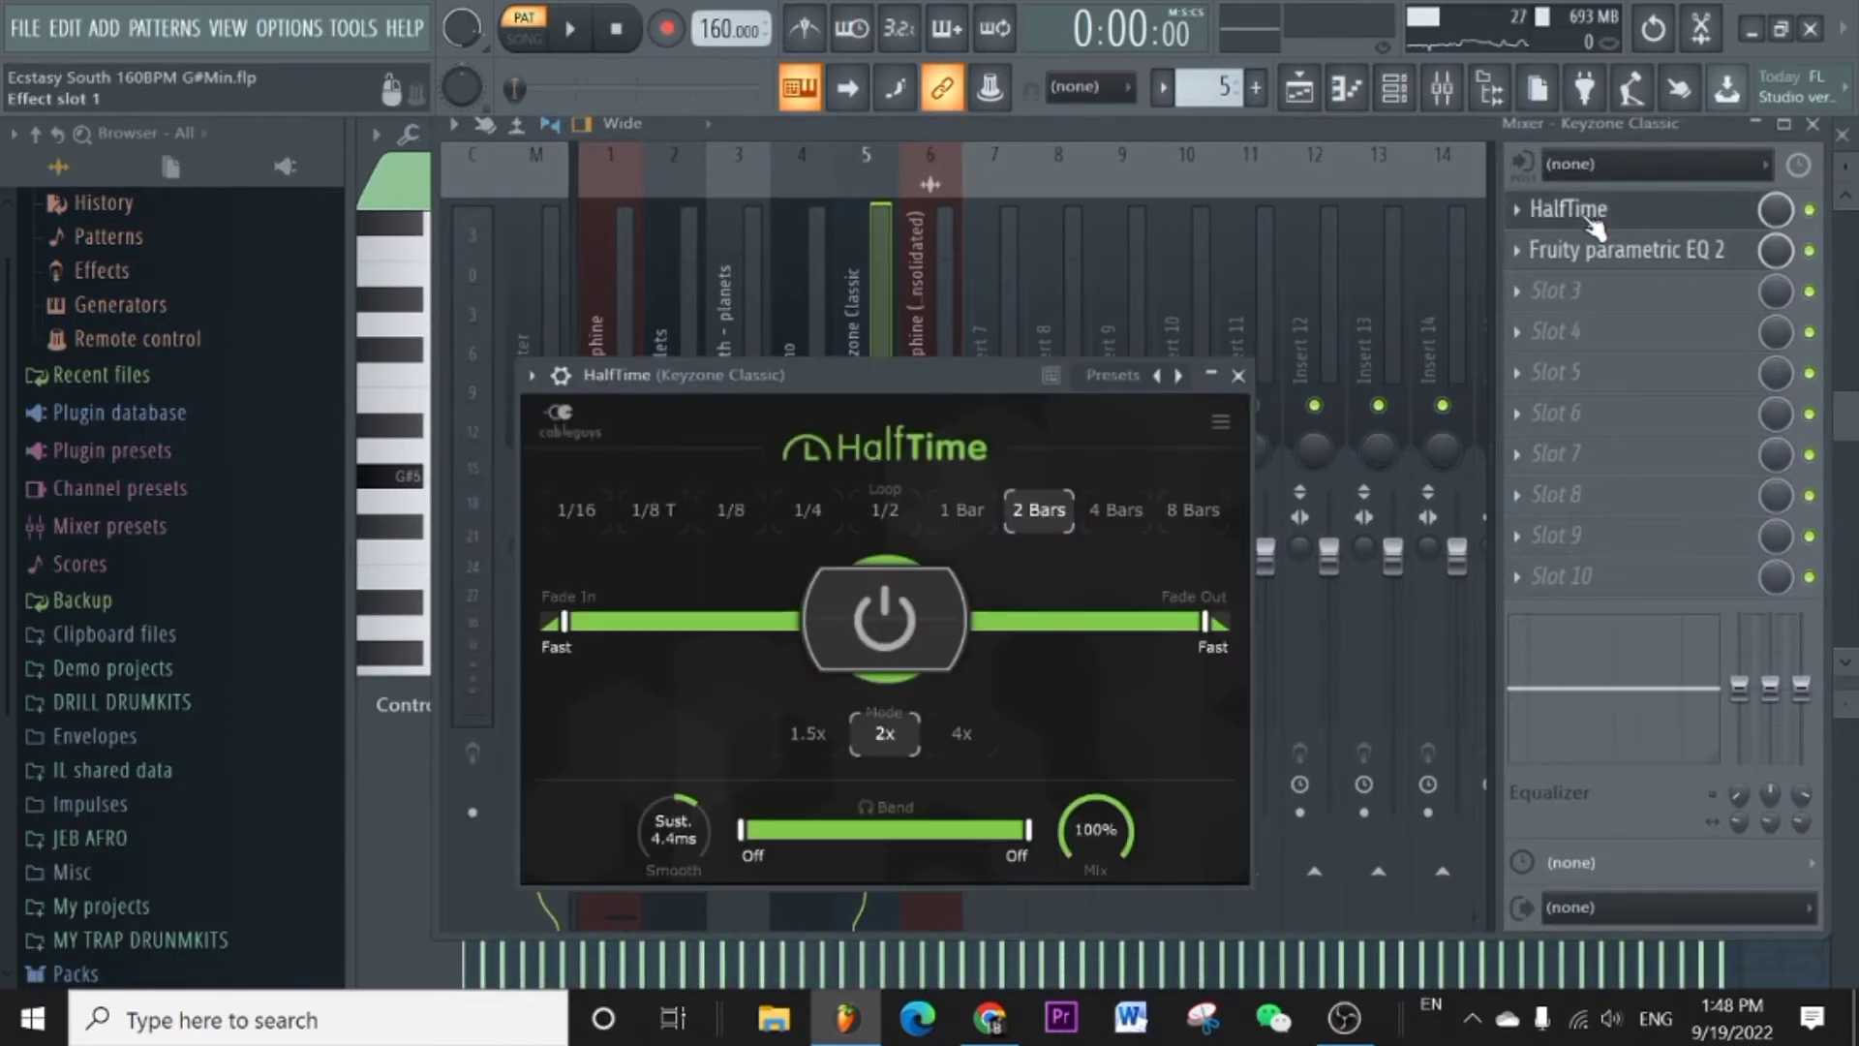
left_click_drag(929, 374, 946, 276)
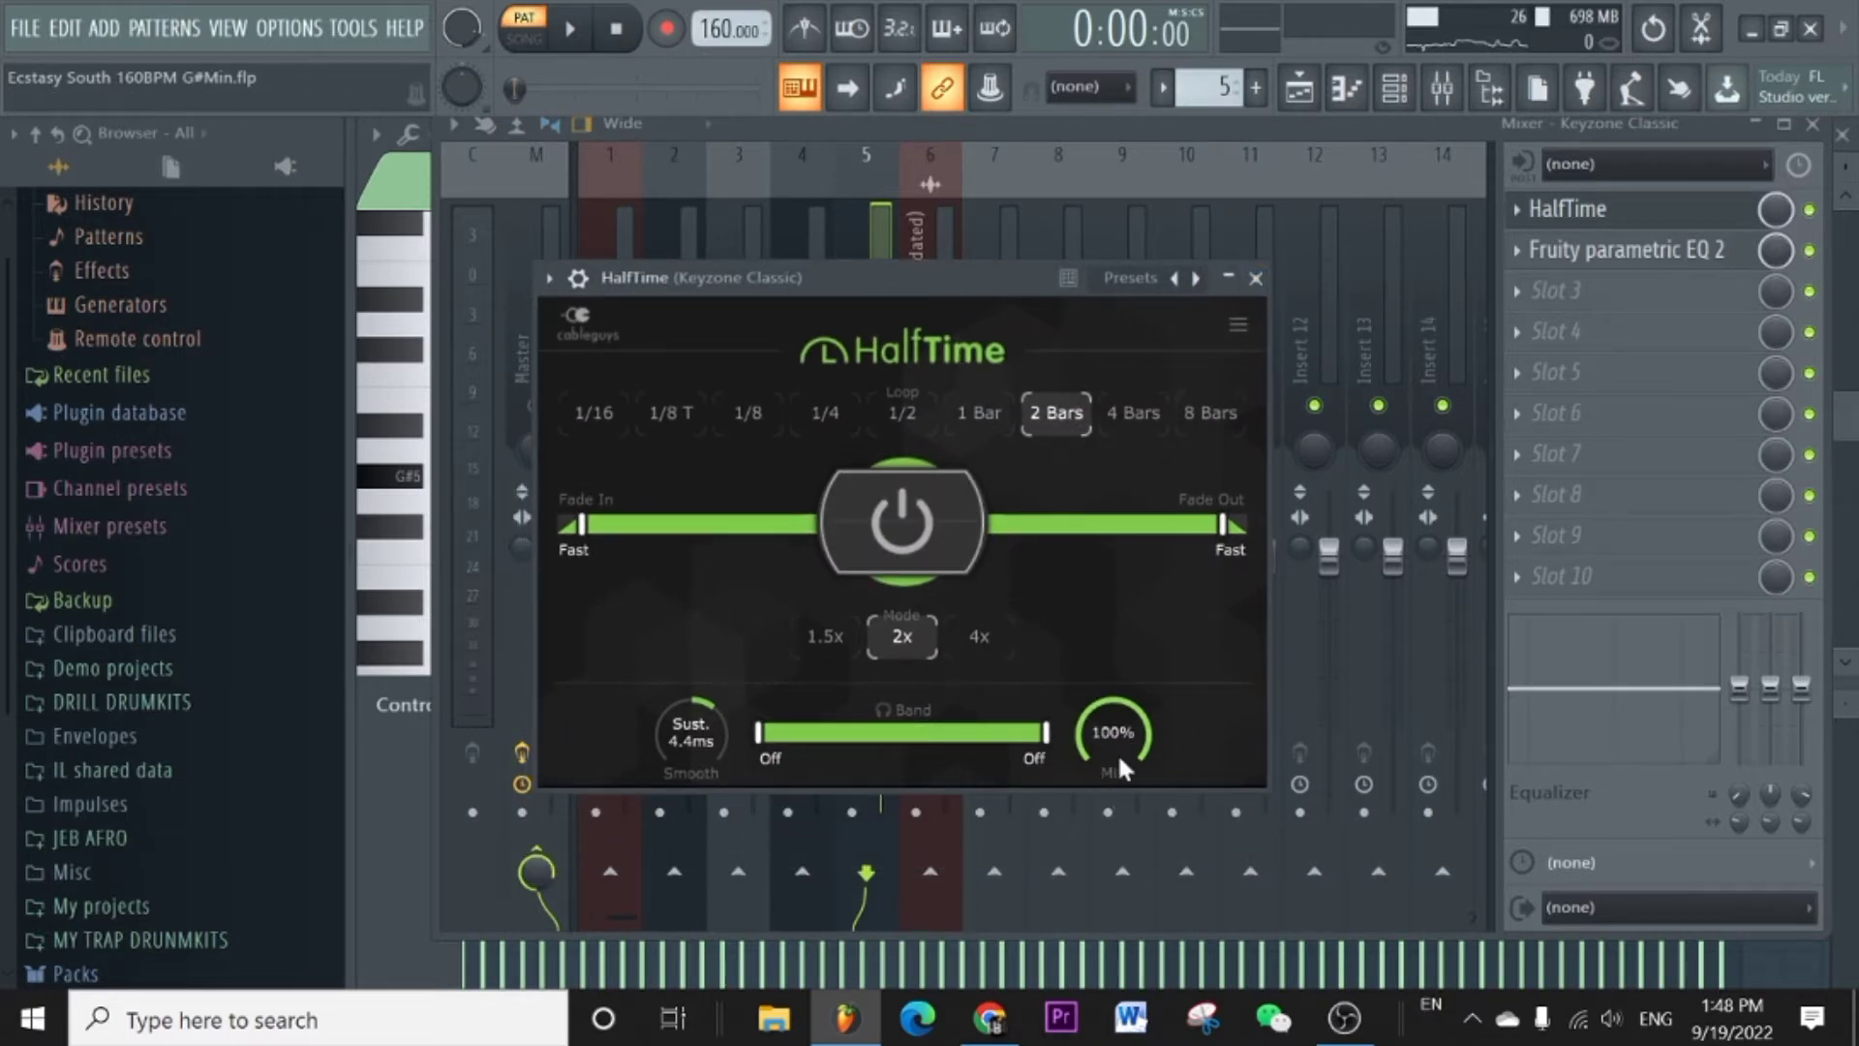
left_click(1255, 279)
left_click(1608, 253)
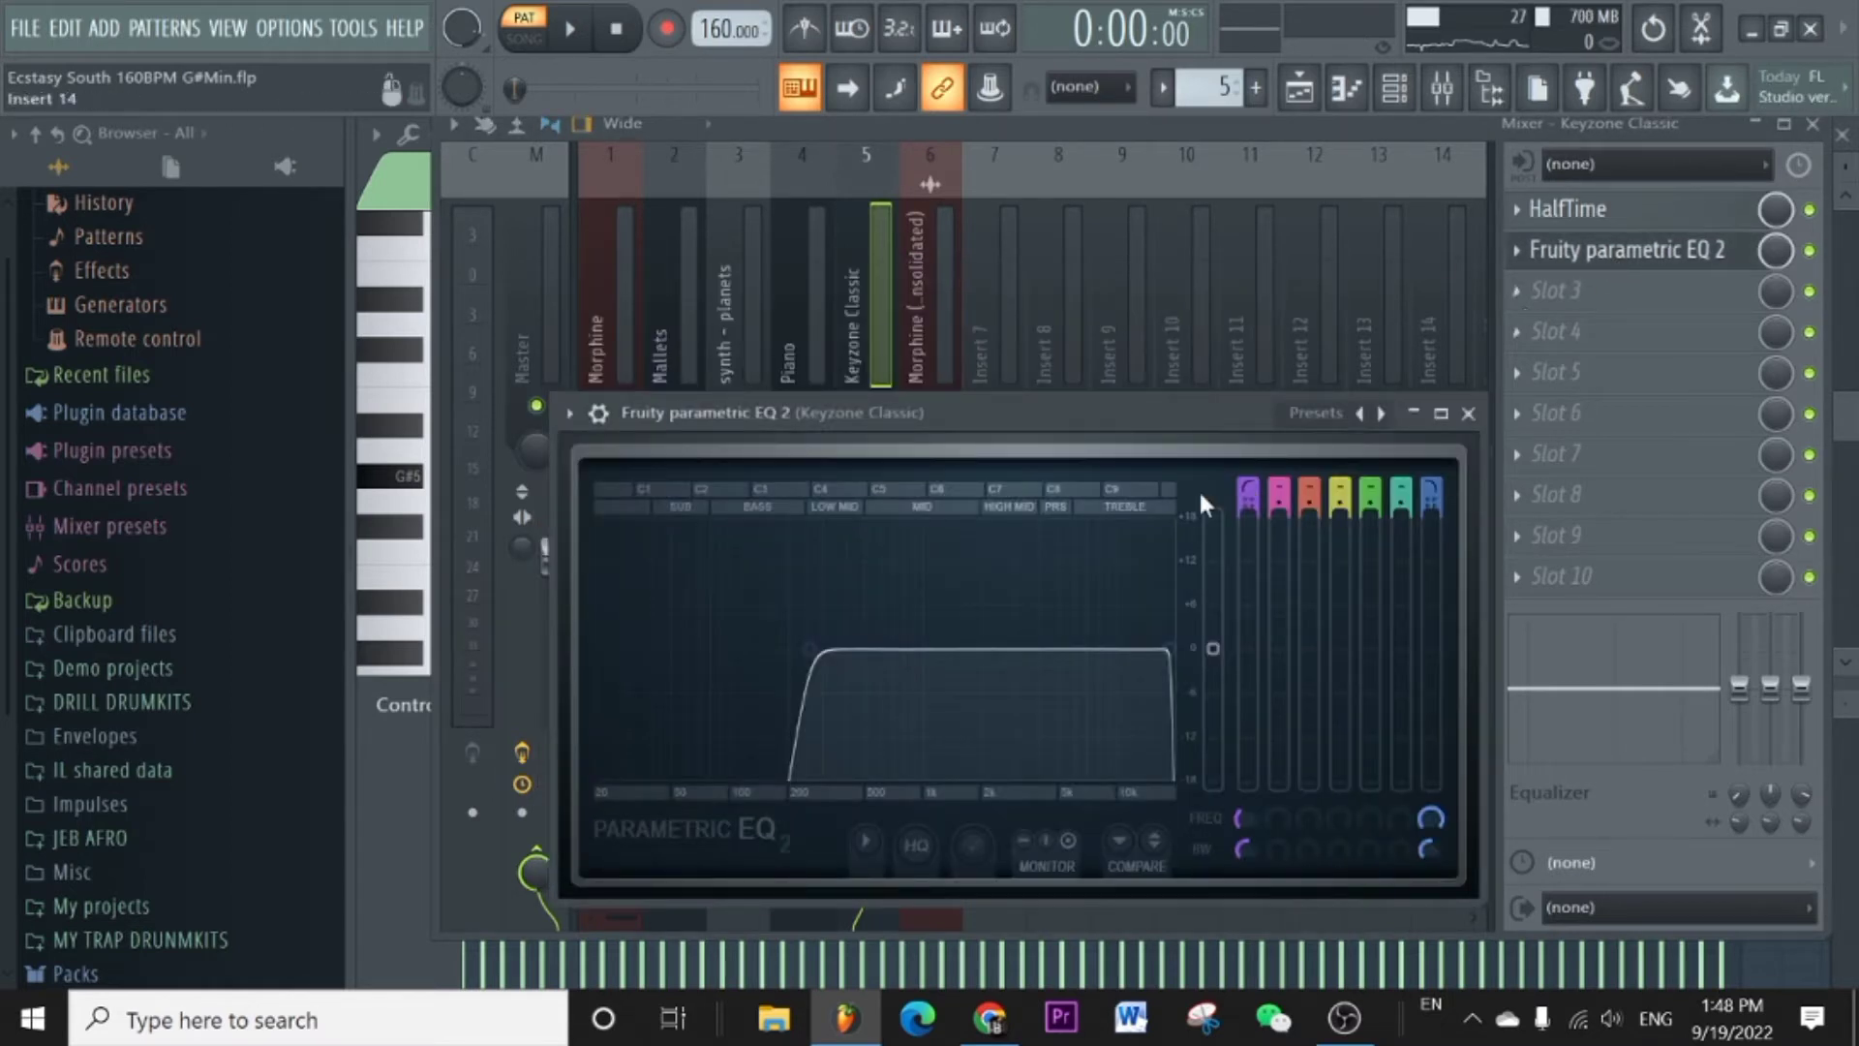
left_click(1468, 415)
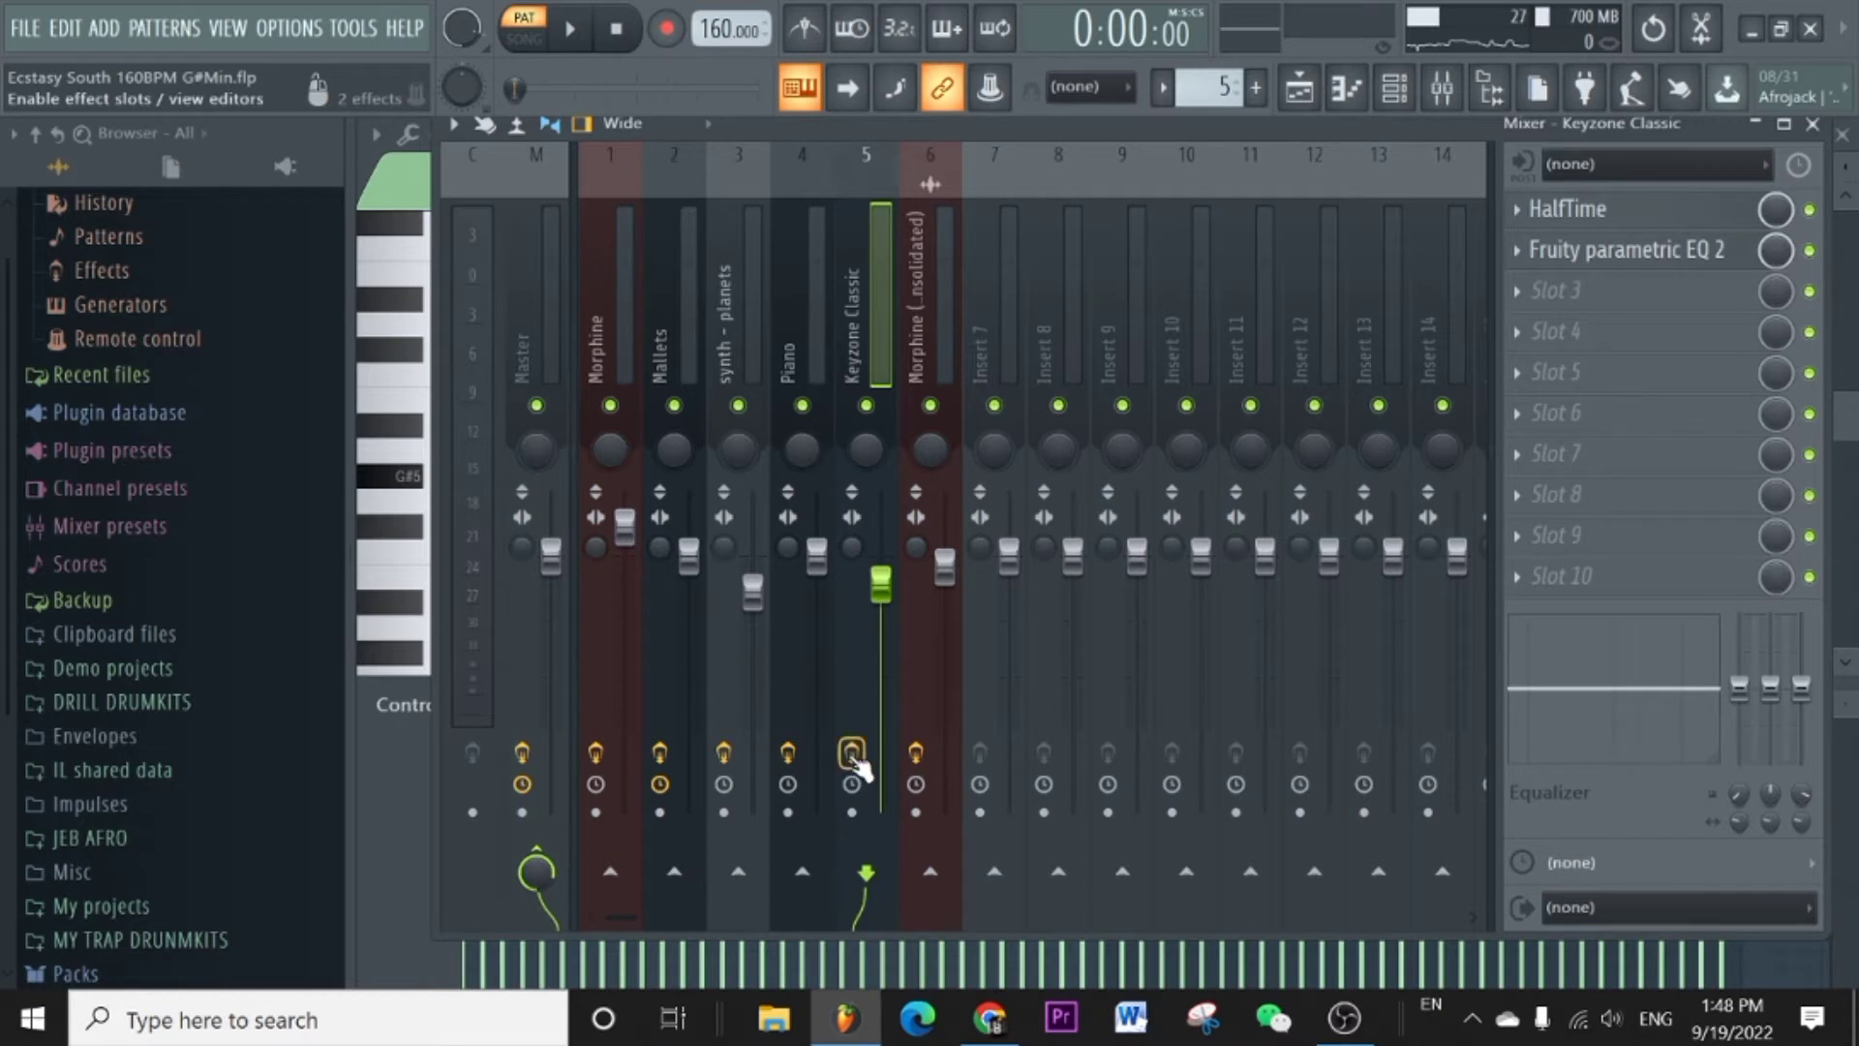
key("space")
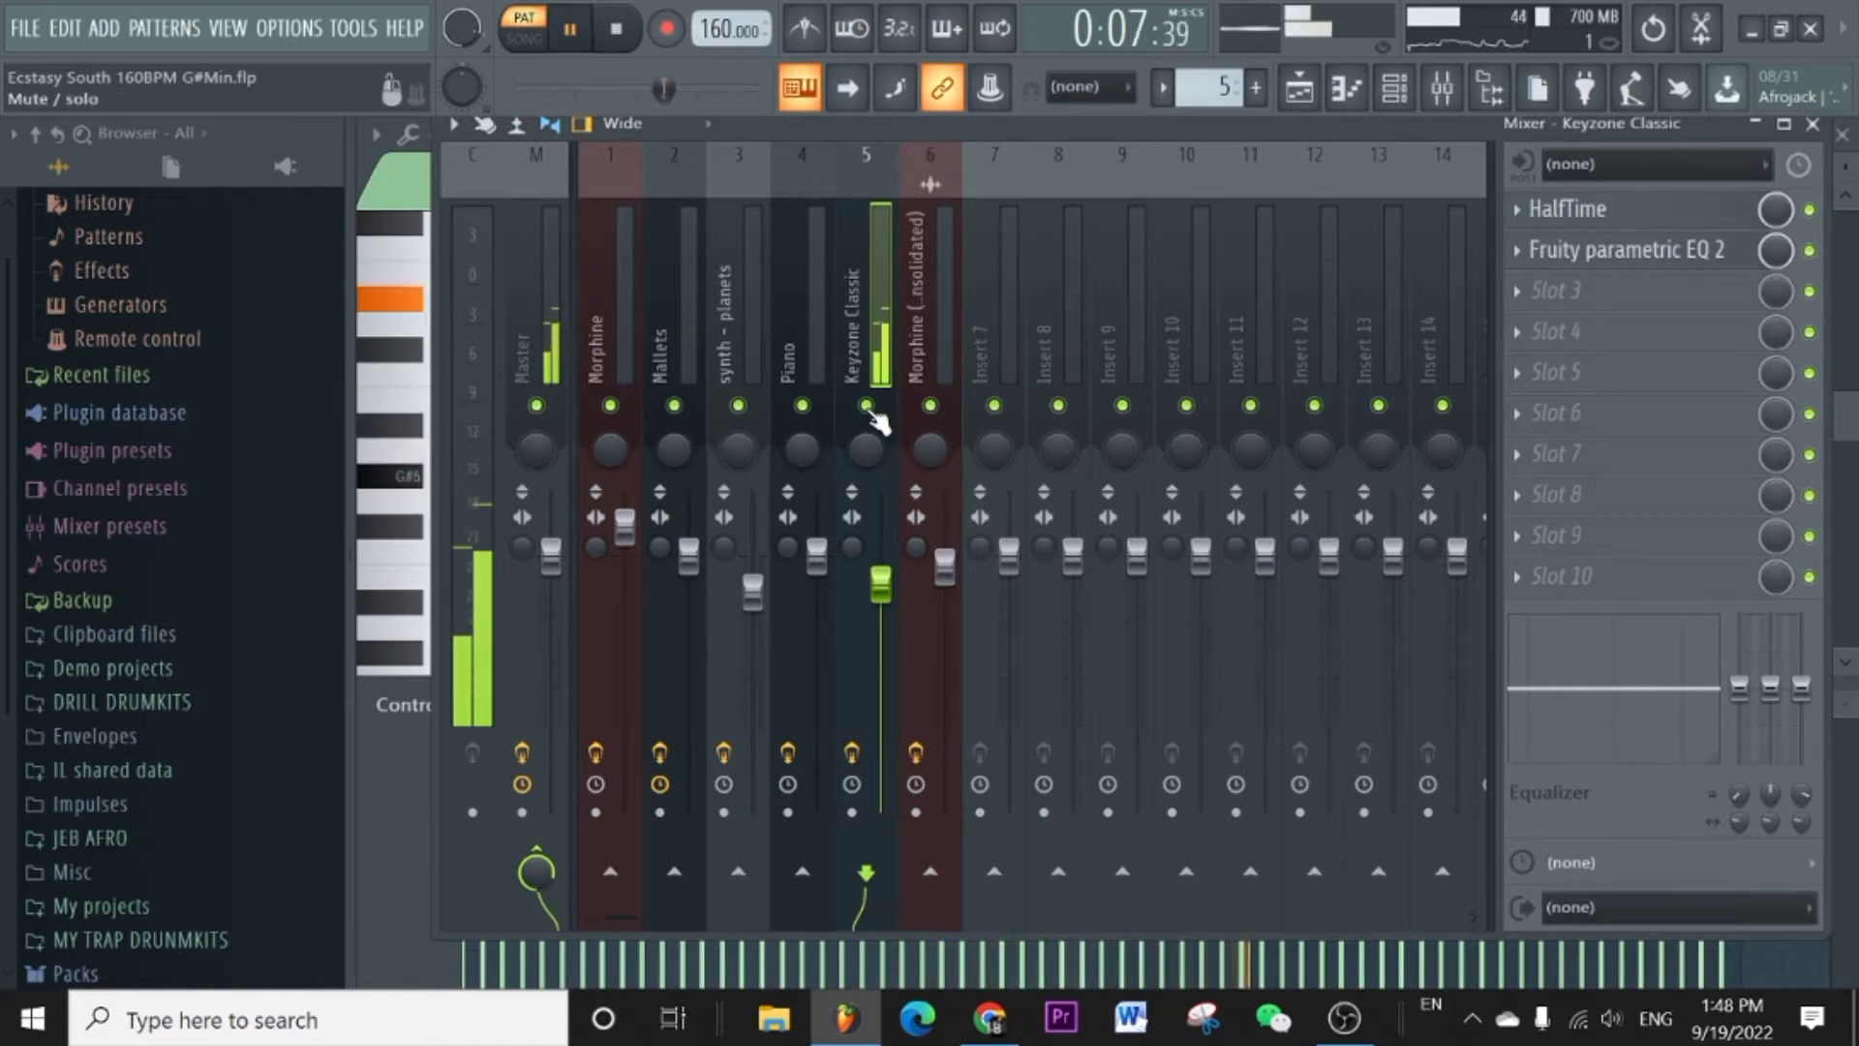
Open the Morphine pattern's notes from the playlist, stop playback and check the settings of its Morphine synthesizer.
left_click(1299, 88)
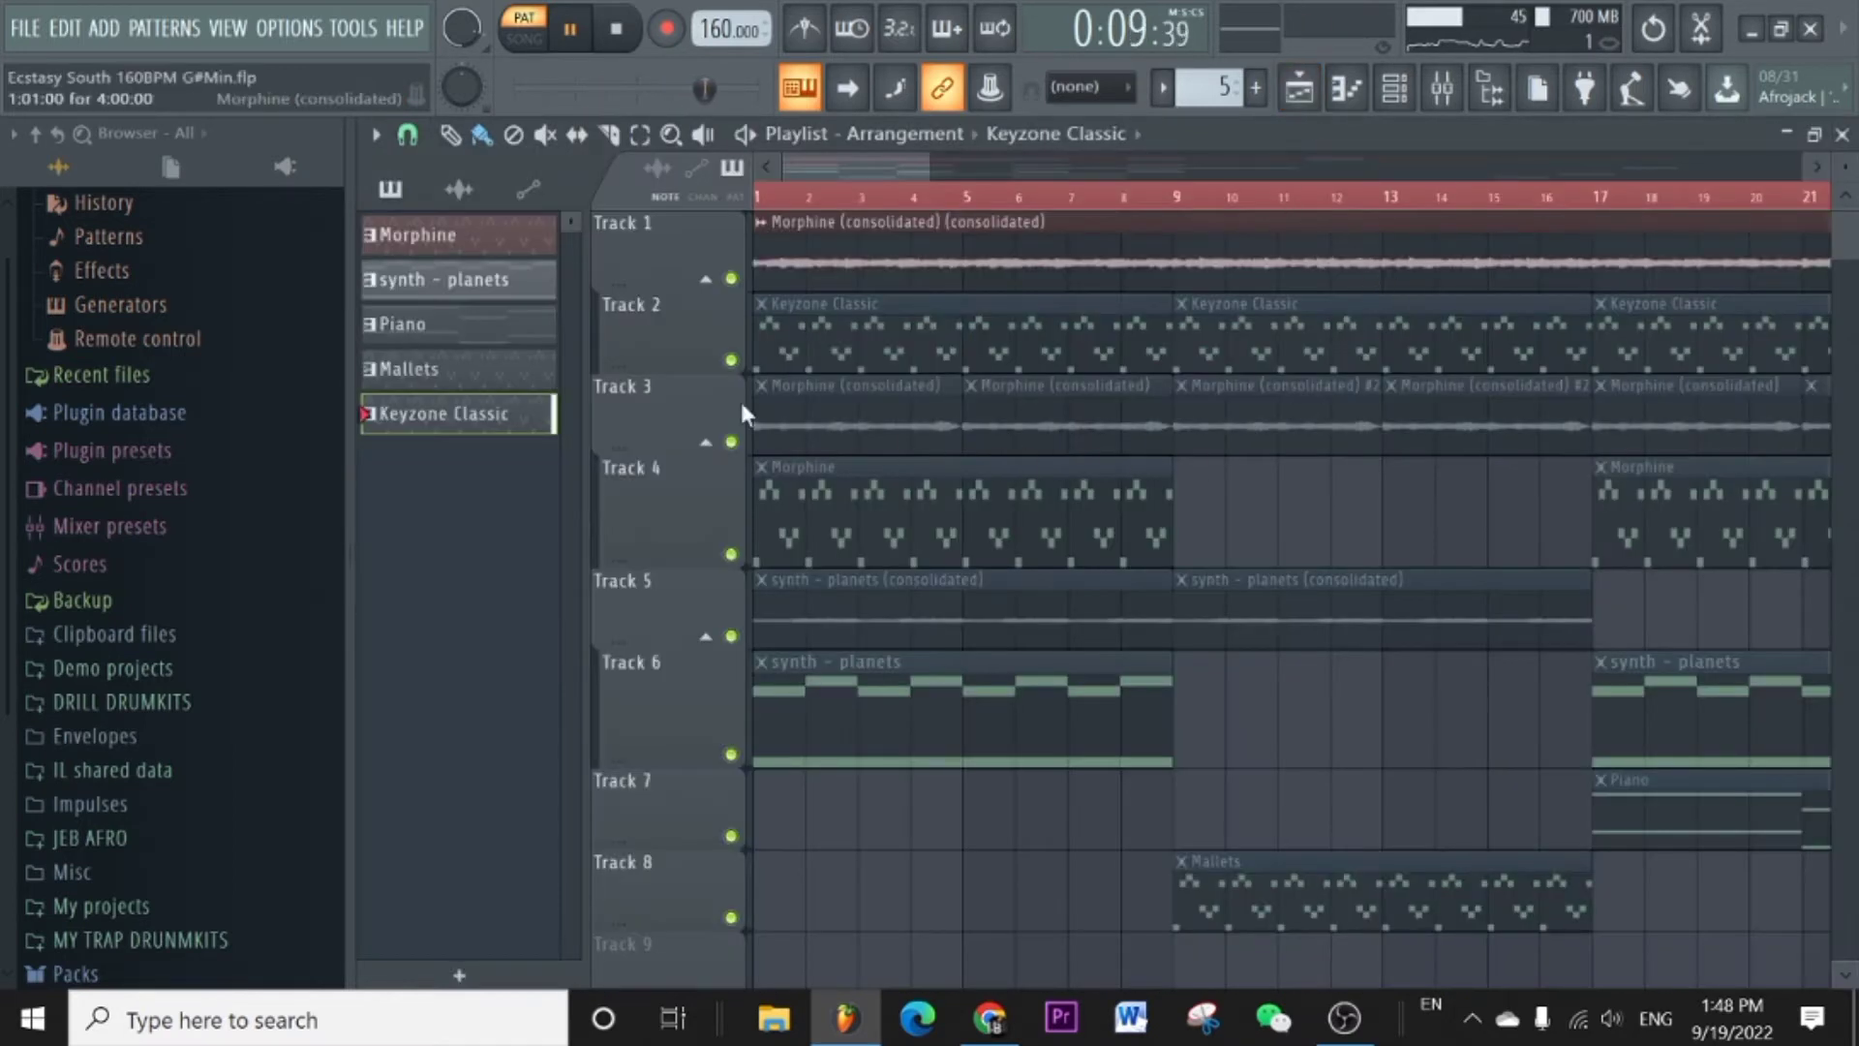
scroll(864, 171, "up", 3)
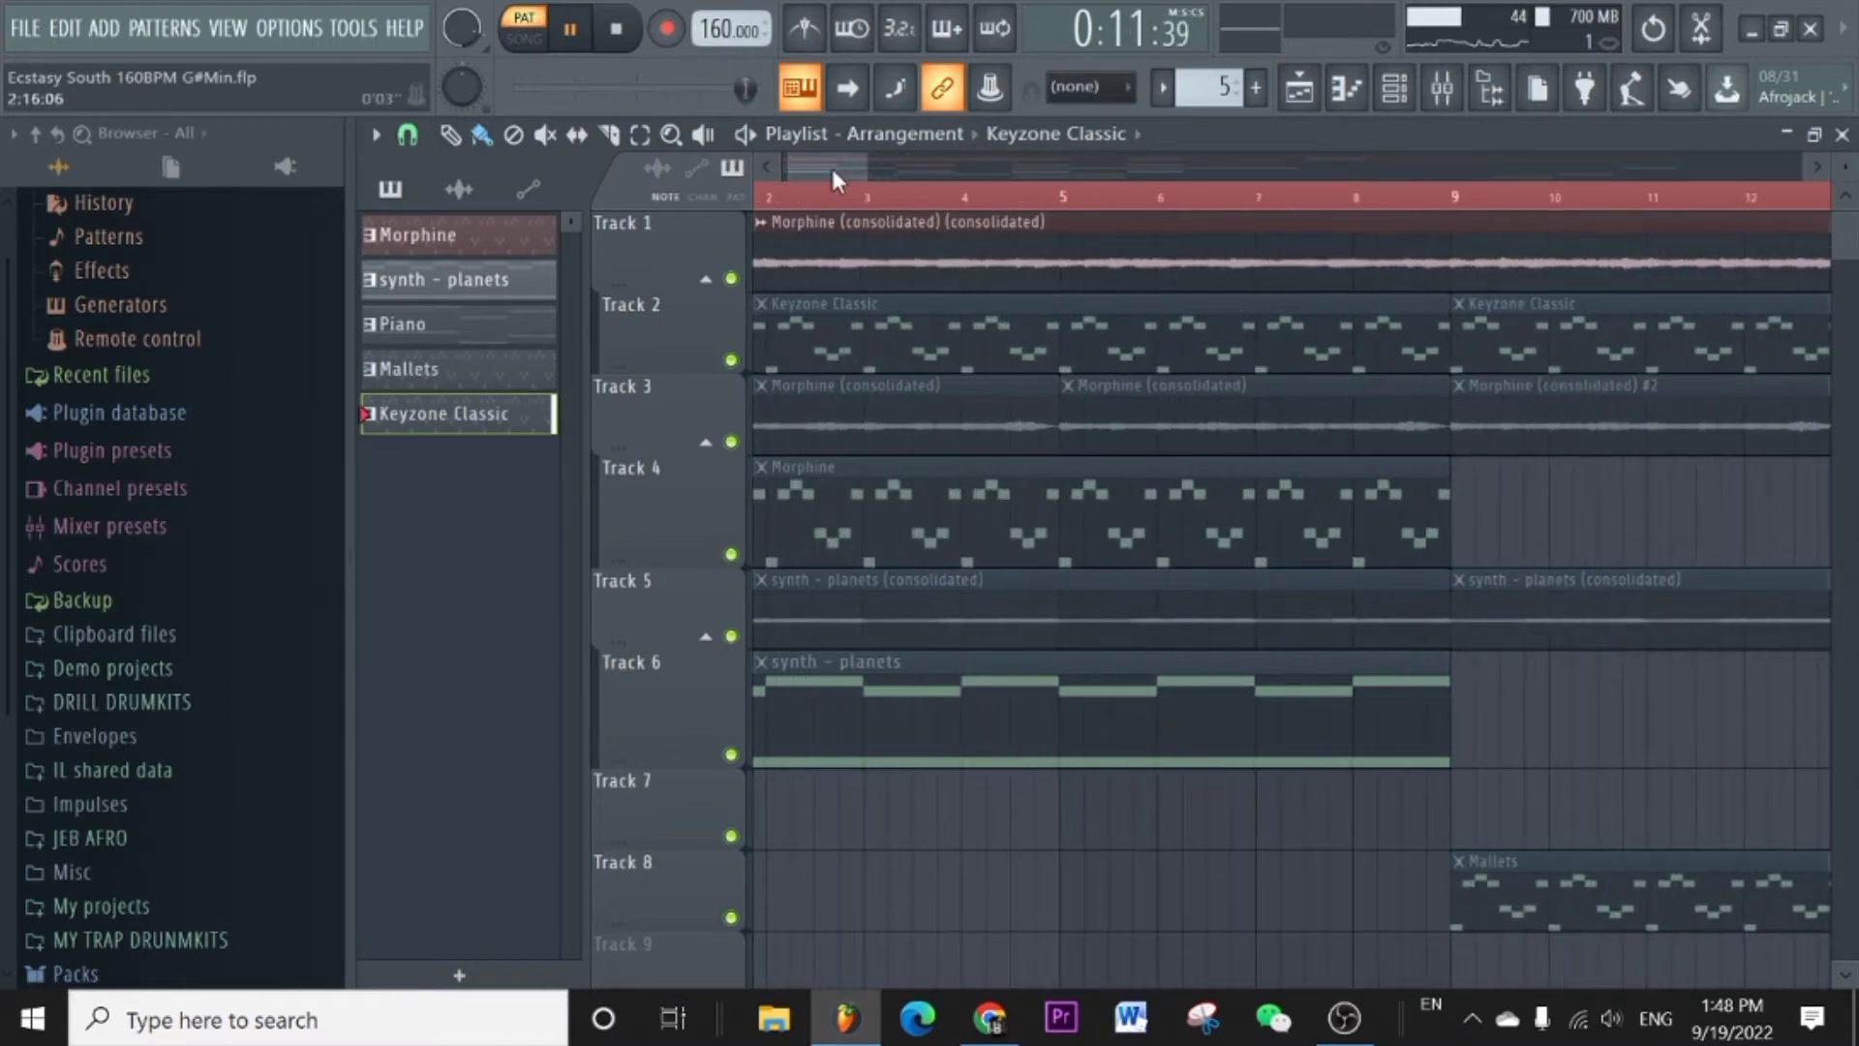
double_click(852, 491)
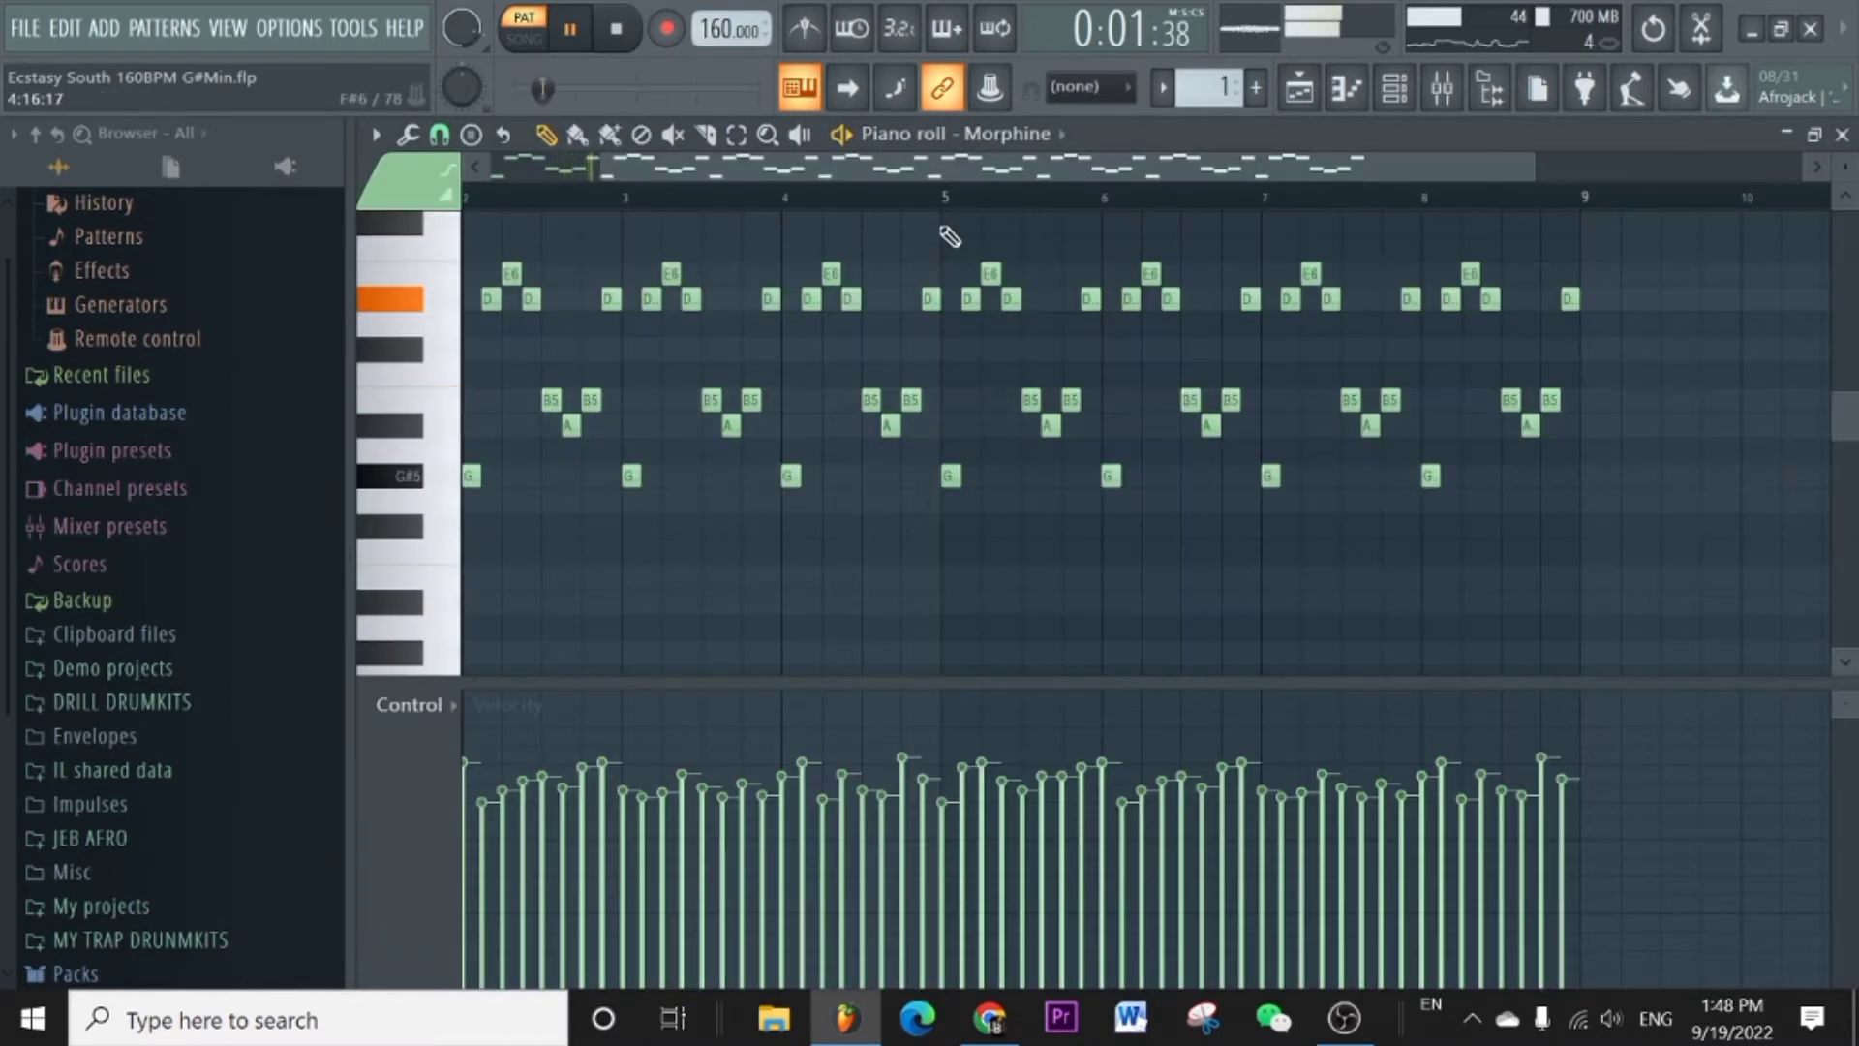
key("space")
scroll(707, 215, "down", 2)
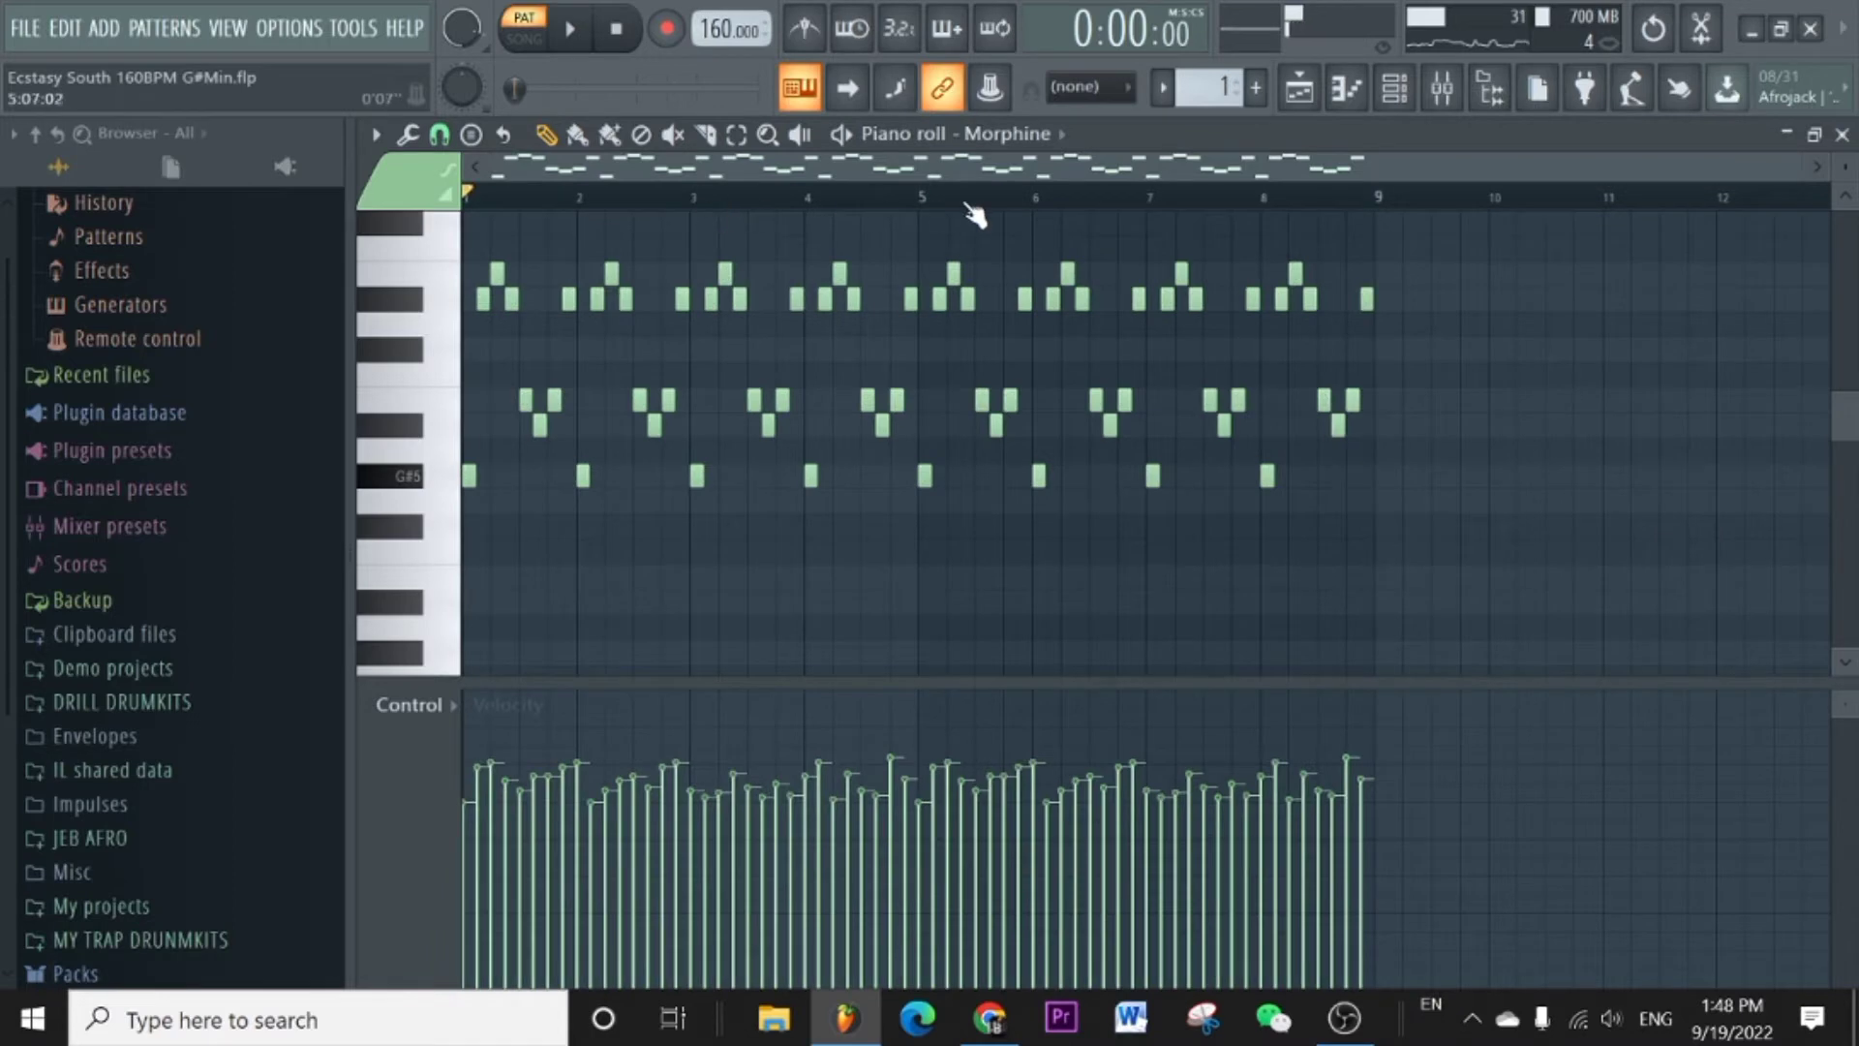
left_click(1007, 132)
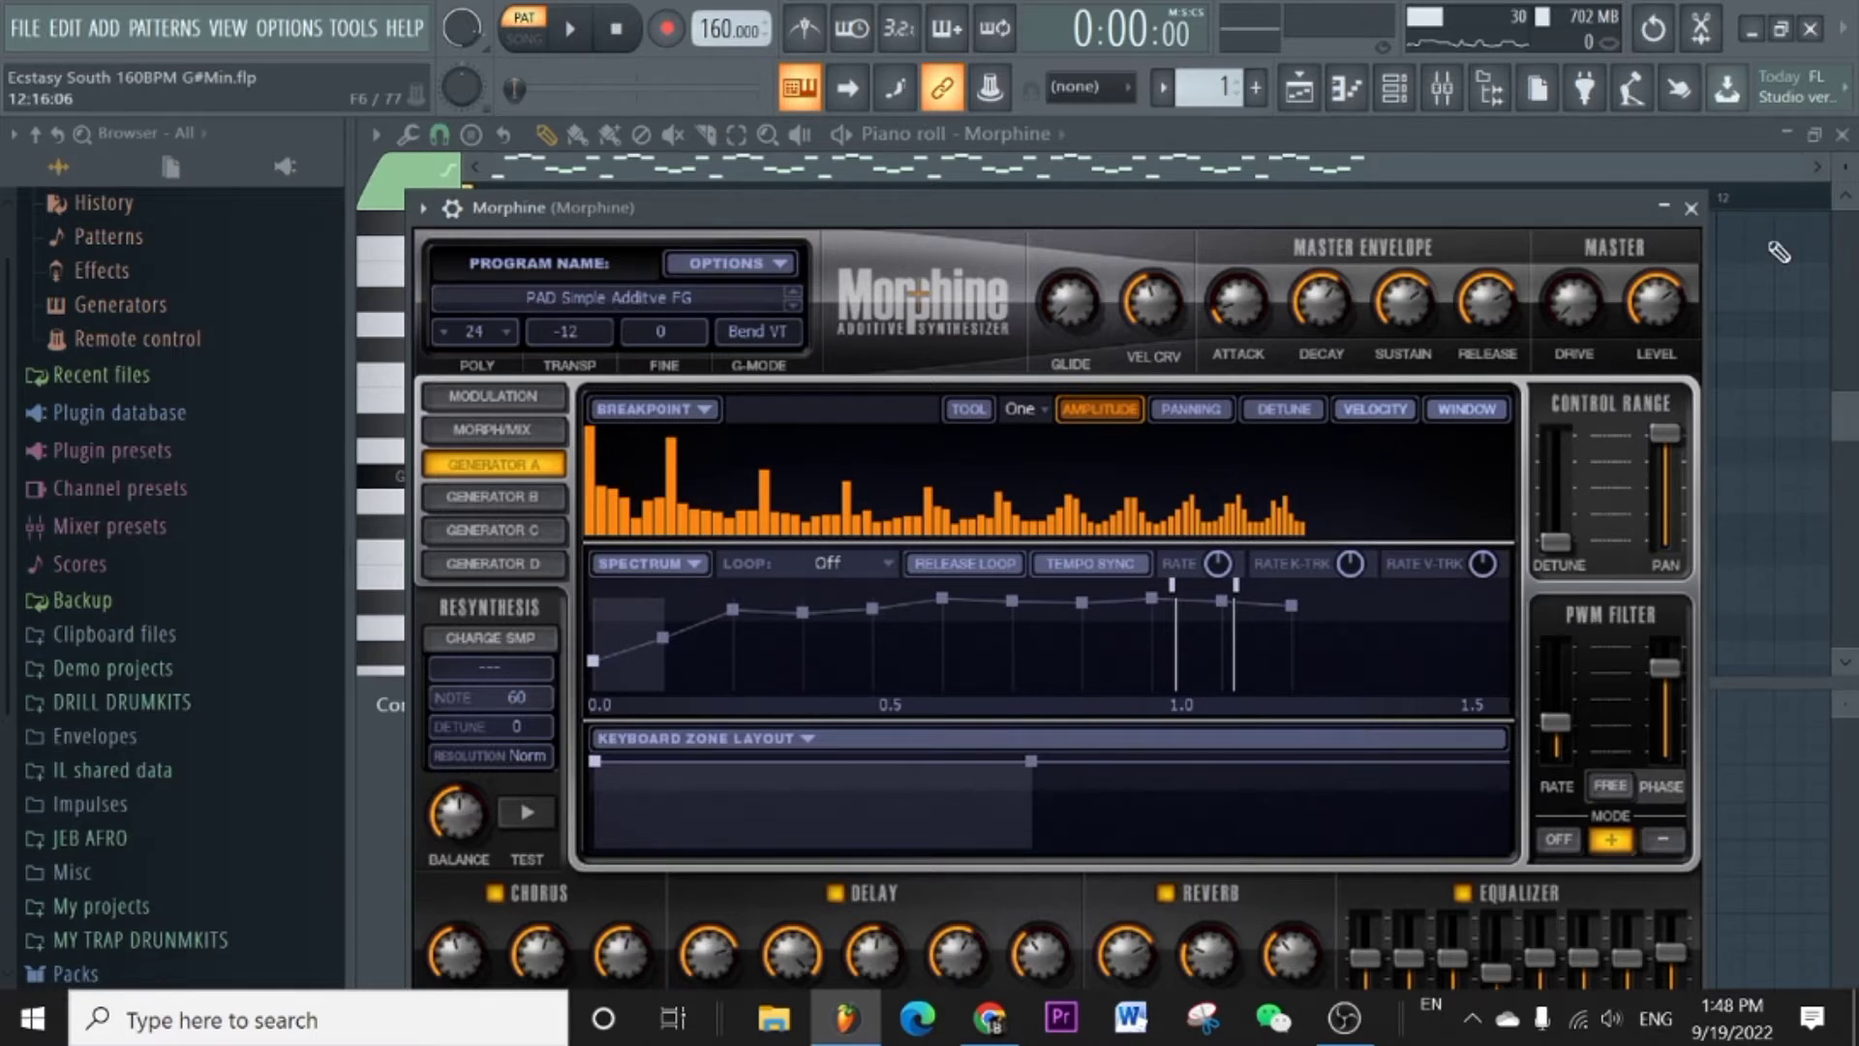
left_click(1690, 209)
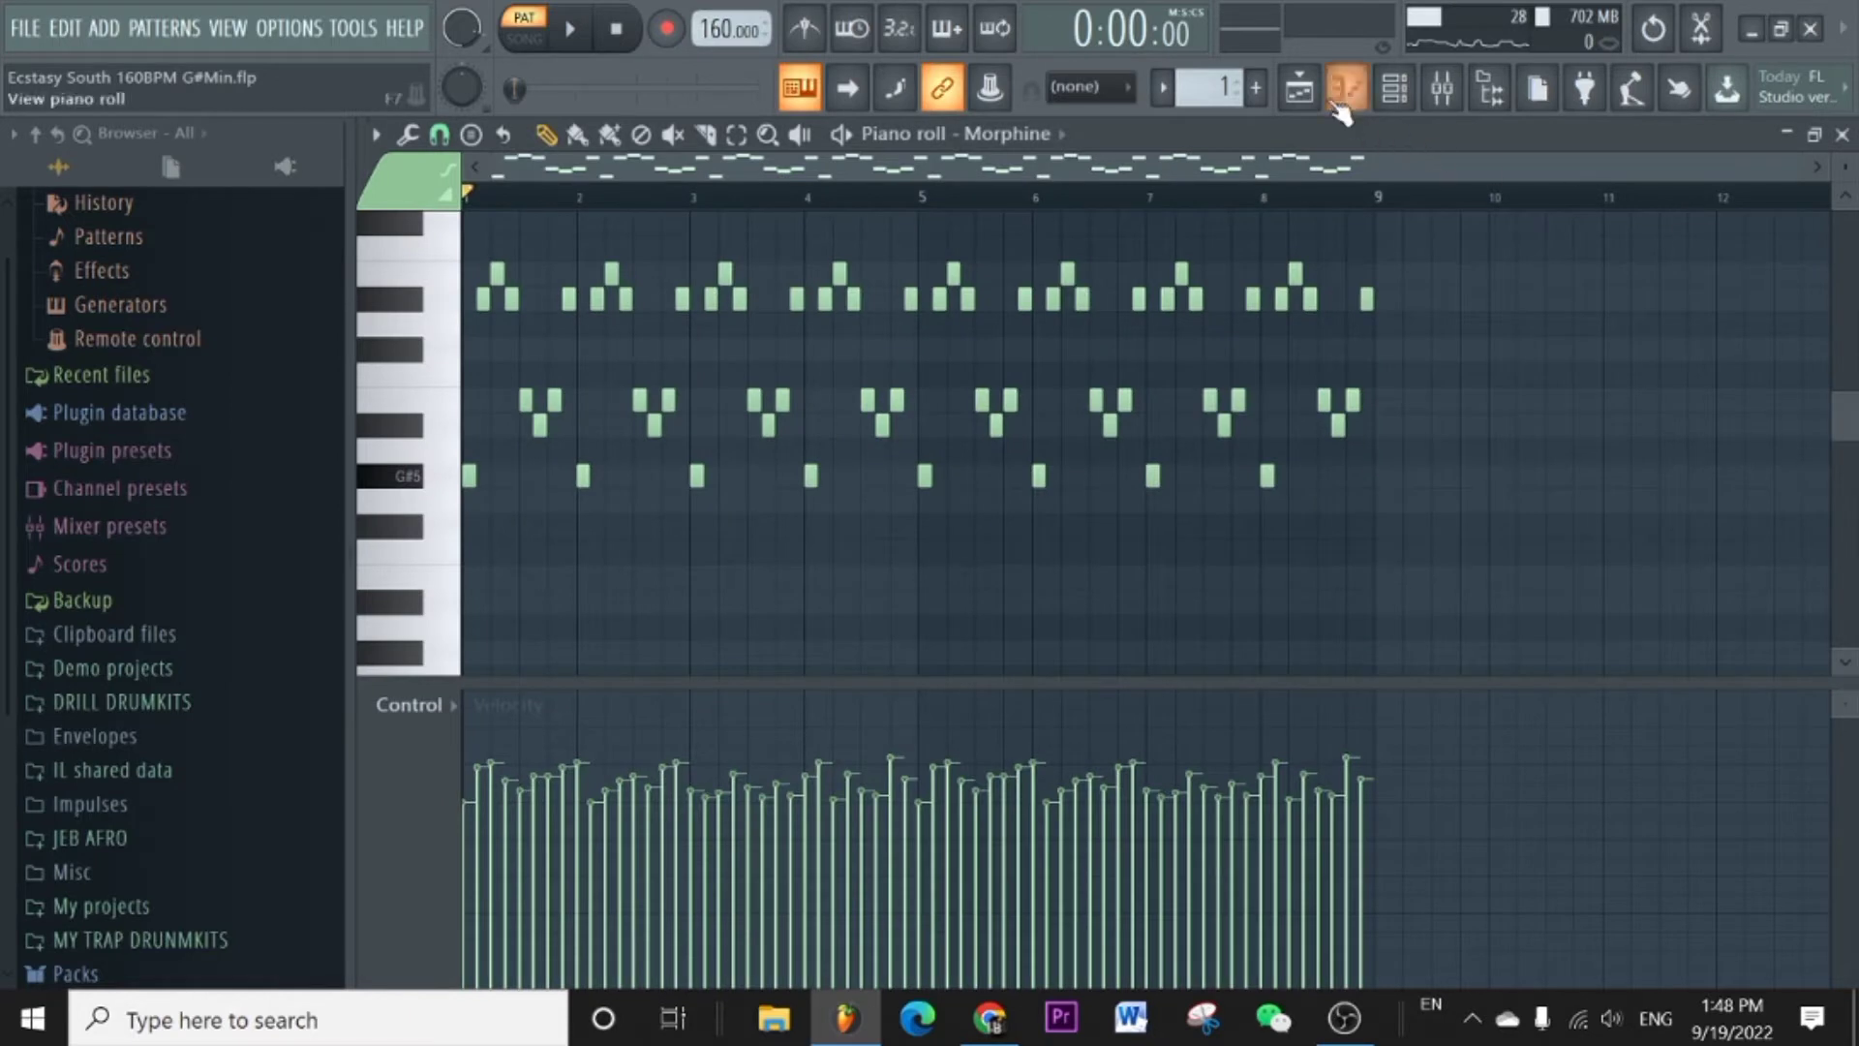
Examine the Morphine pattern's notes up close and play the beginning of the melody.
scroll(870, 434, "up", 2)
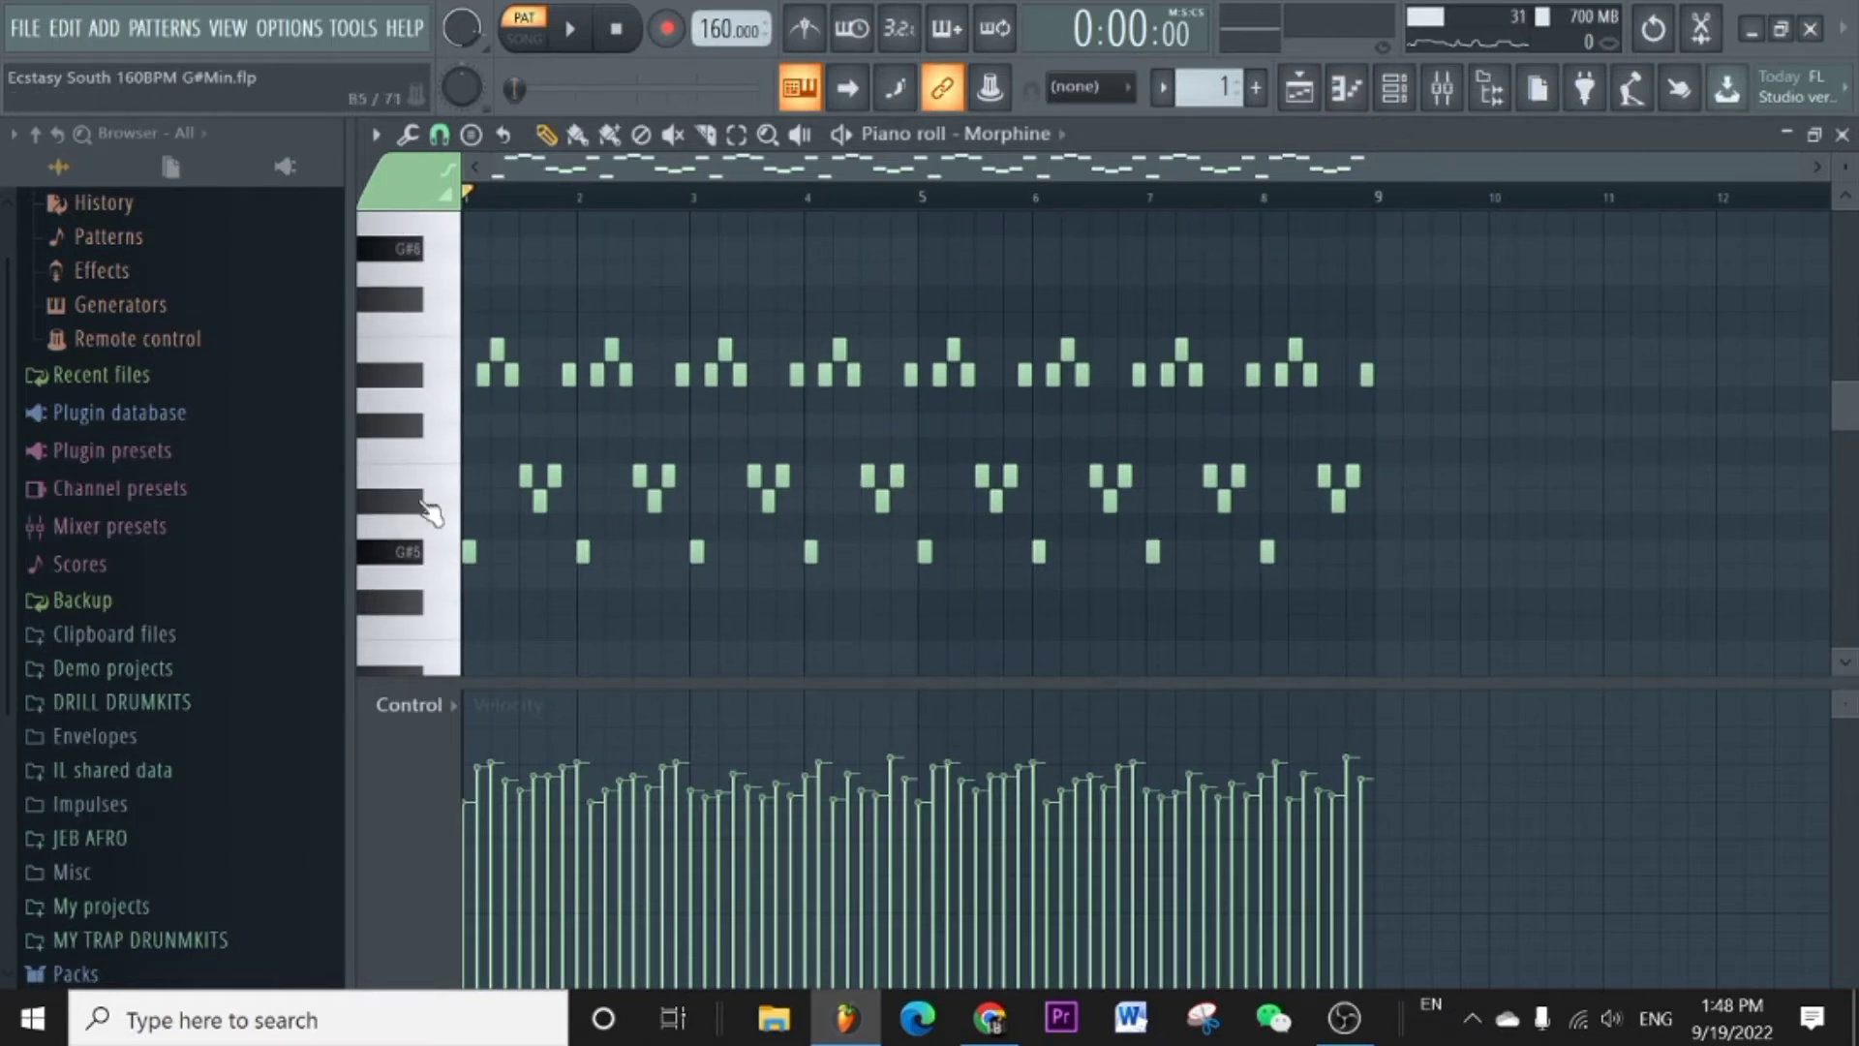
scroll(592, 233, "down", 3)
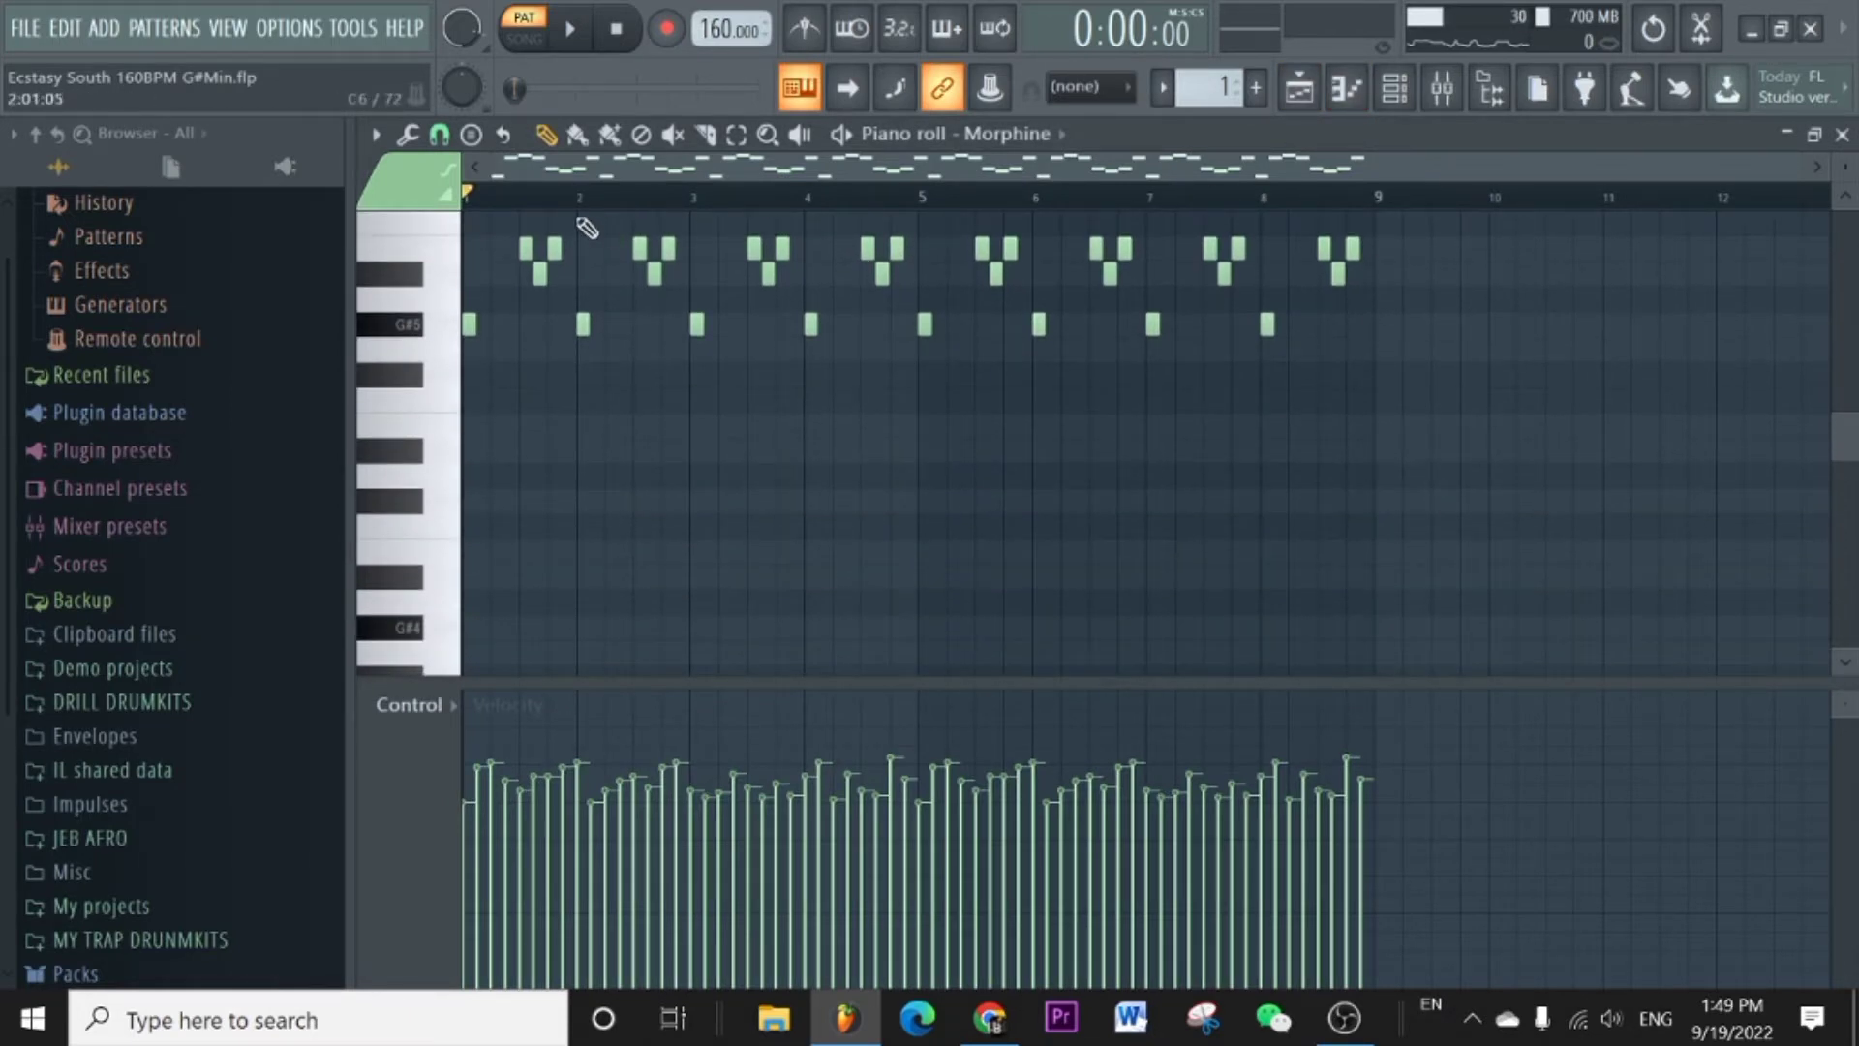
scroll(542, 169, "up", 3, "ctrl")
scroll(614, 229, "up", 2)
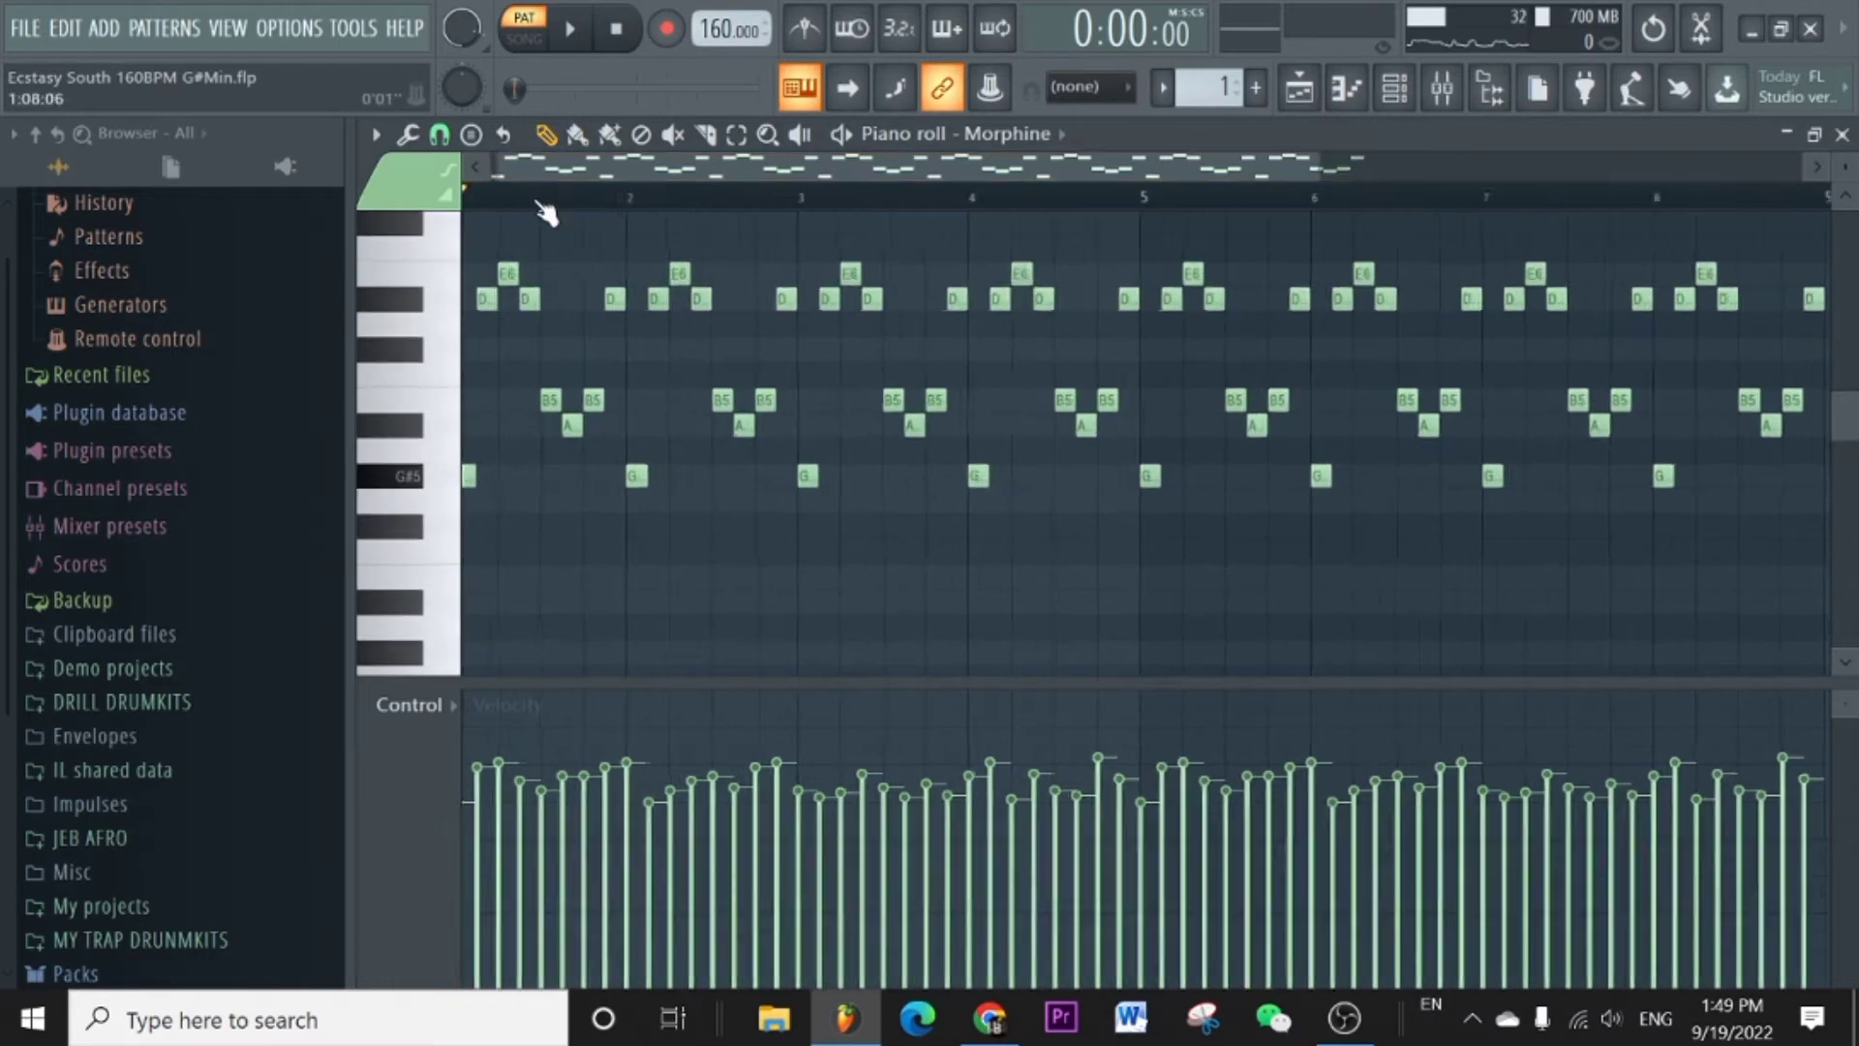
scroll(542, 170, "up", 4)
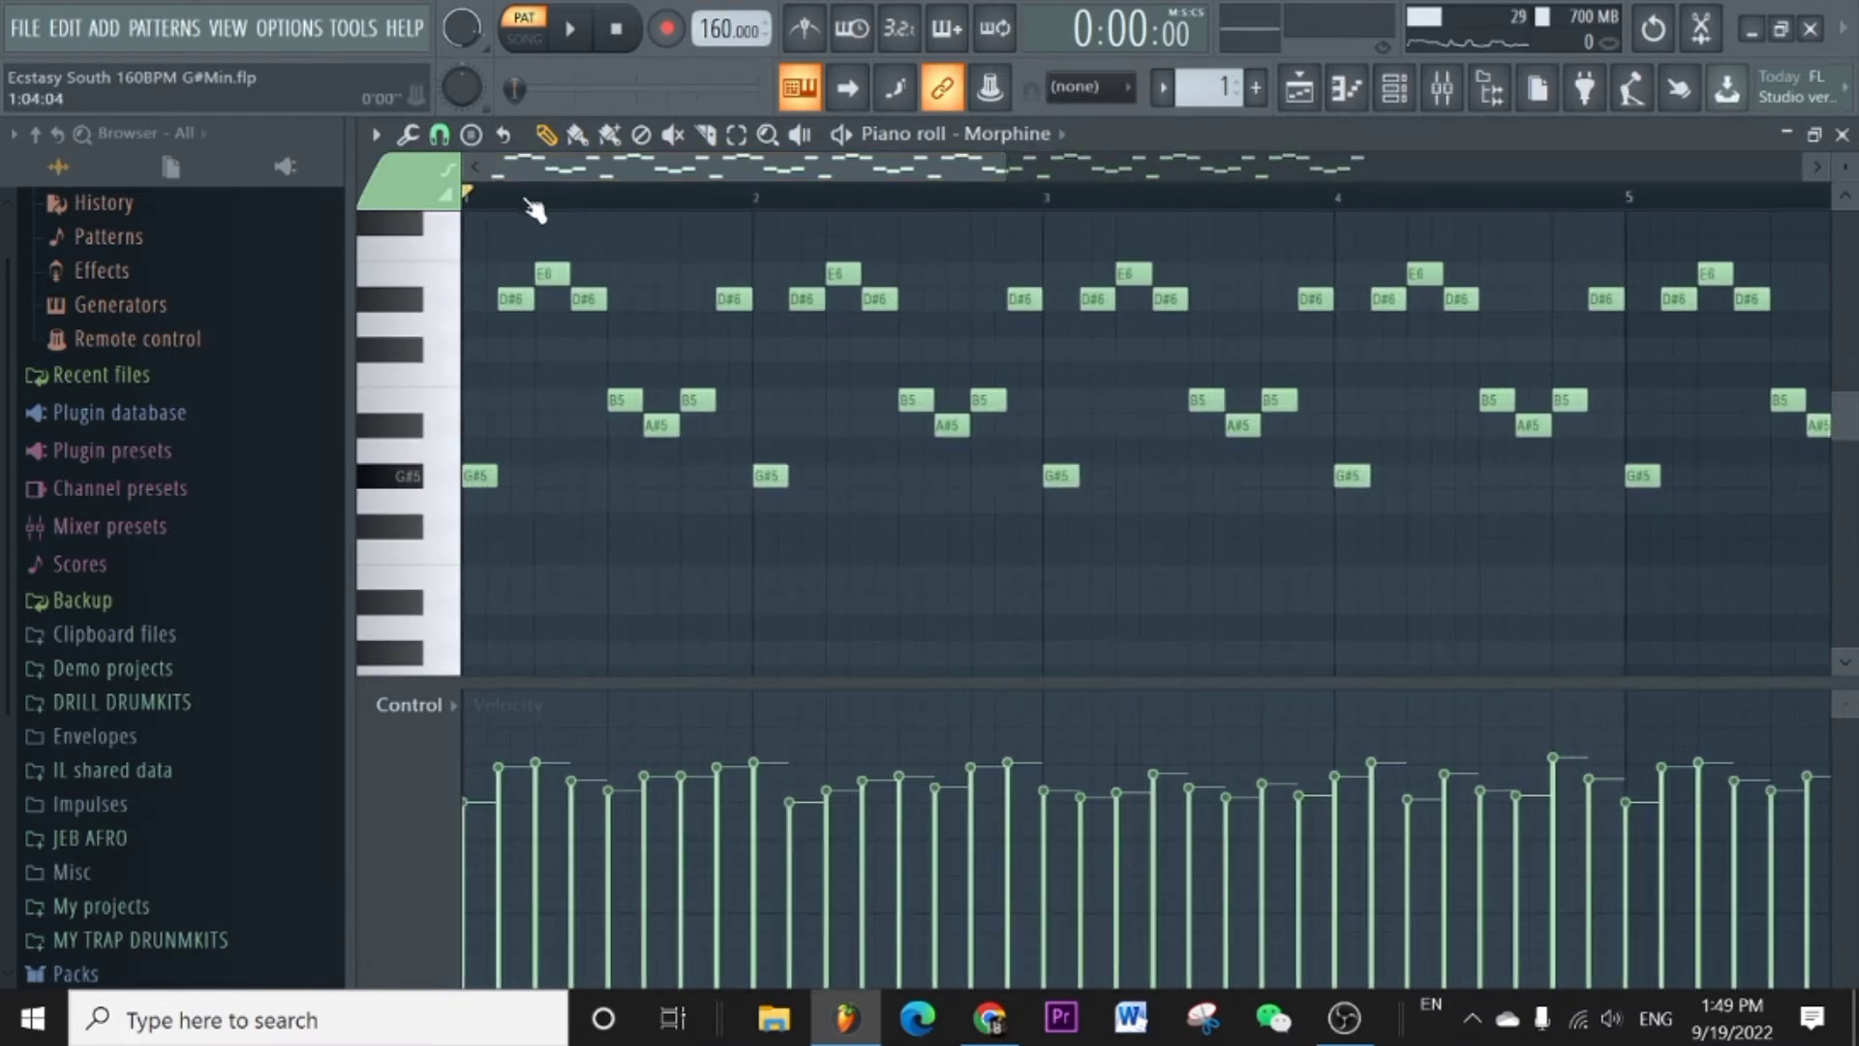
scroll(551, 230, "down", 2, "ctrl")
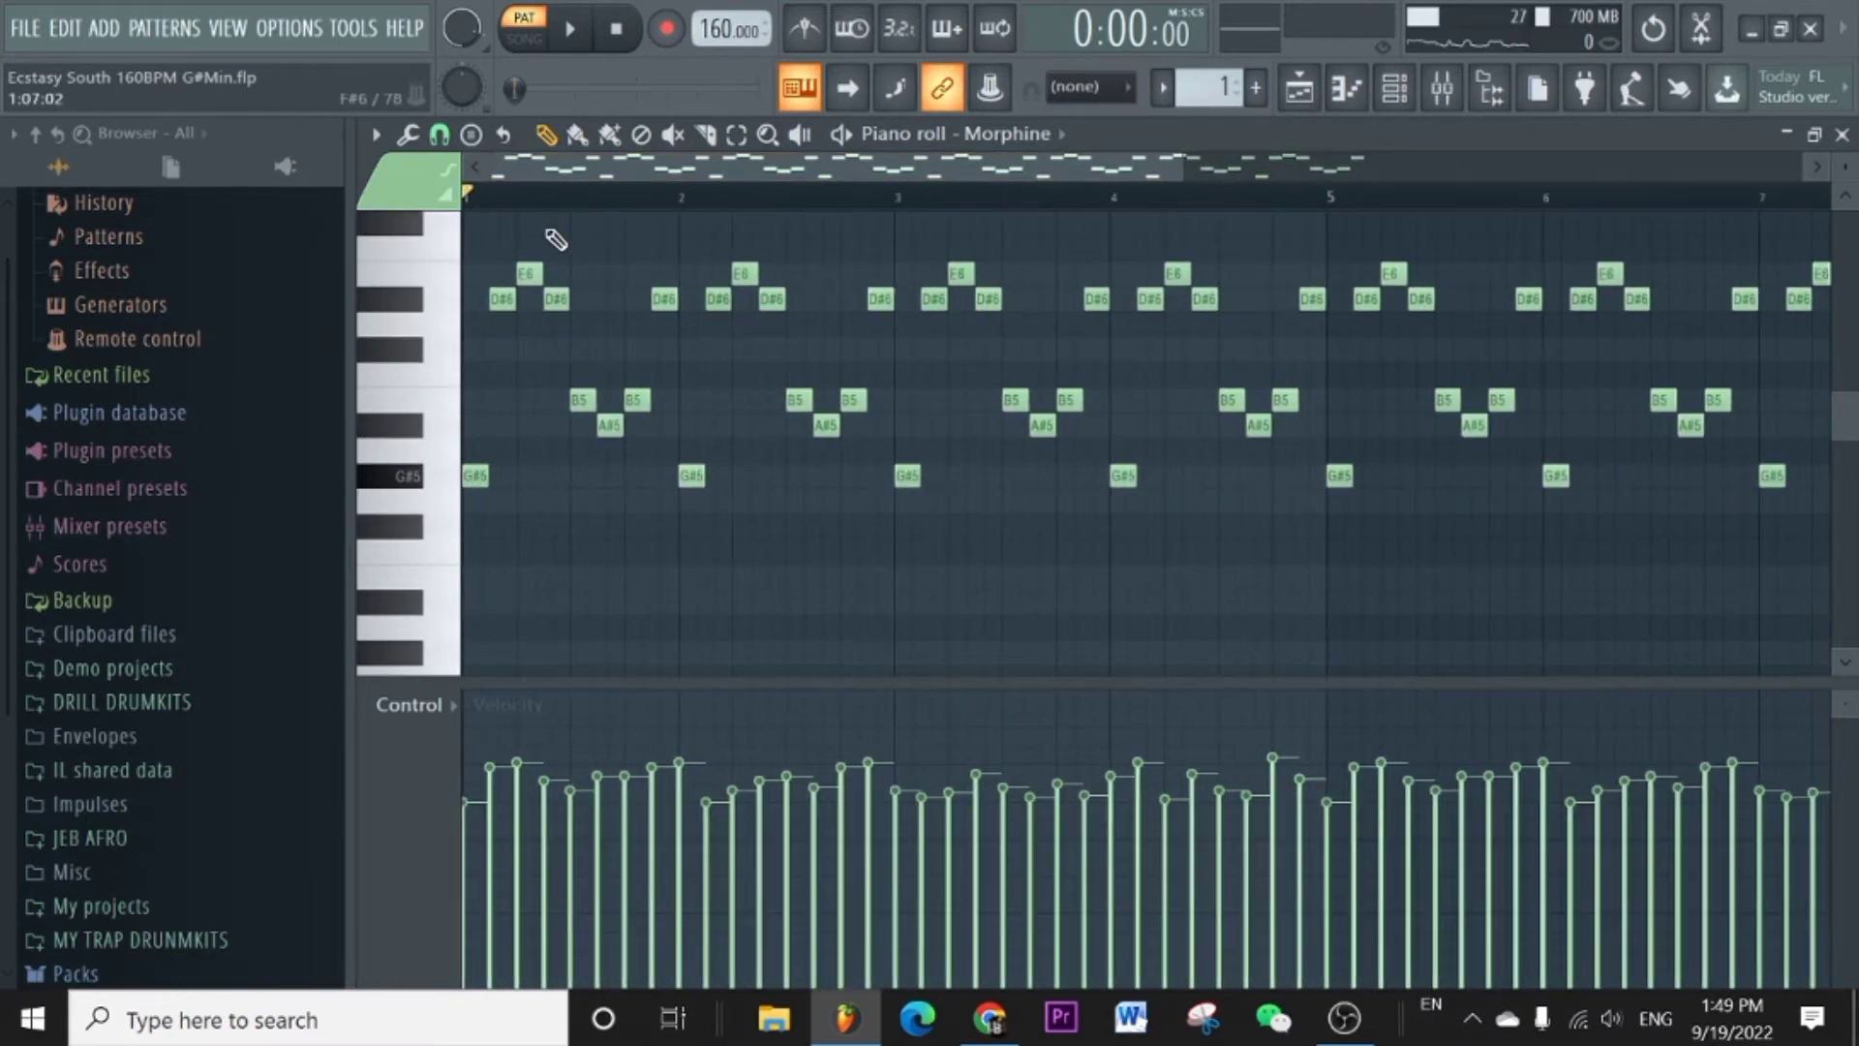
scroll(496, 191, "up", 4)
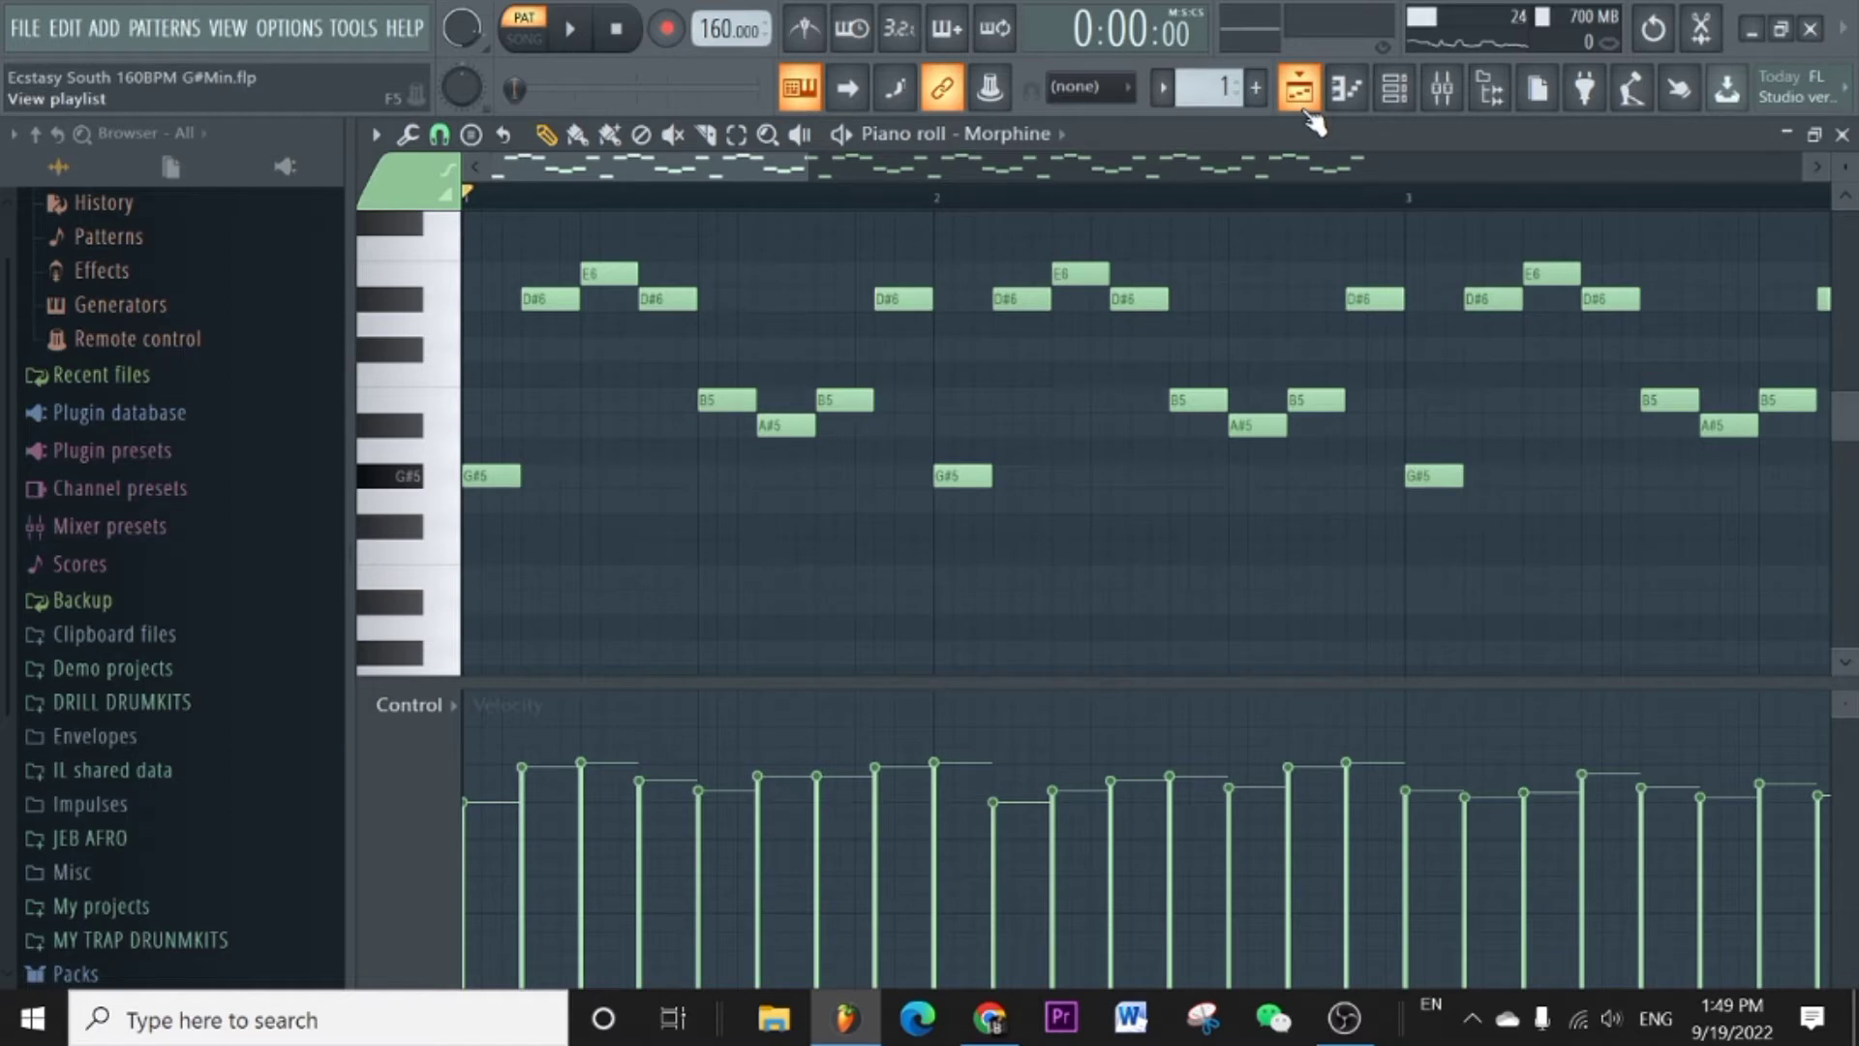
scroll(658, 215, "down", 4)
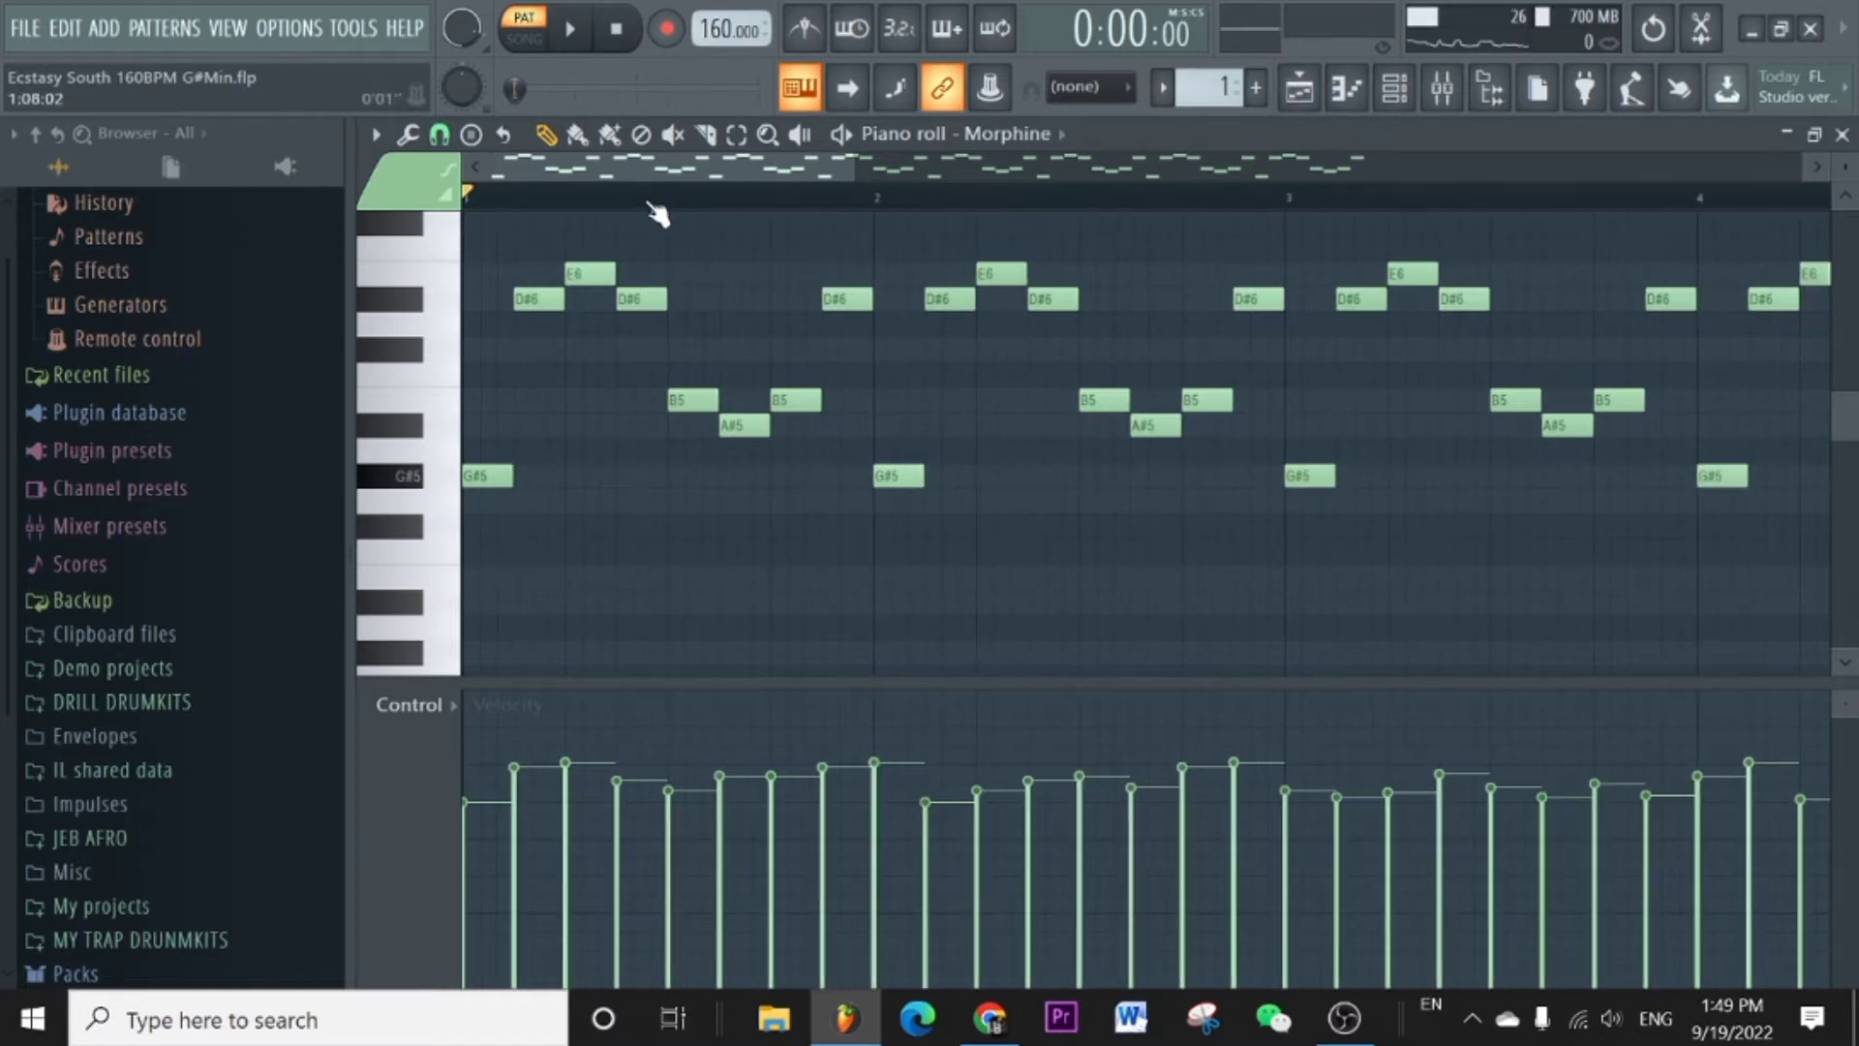
key("space")
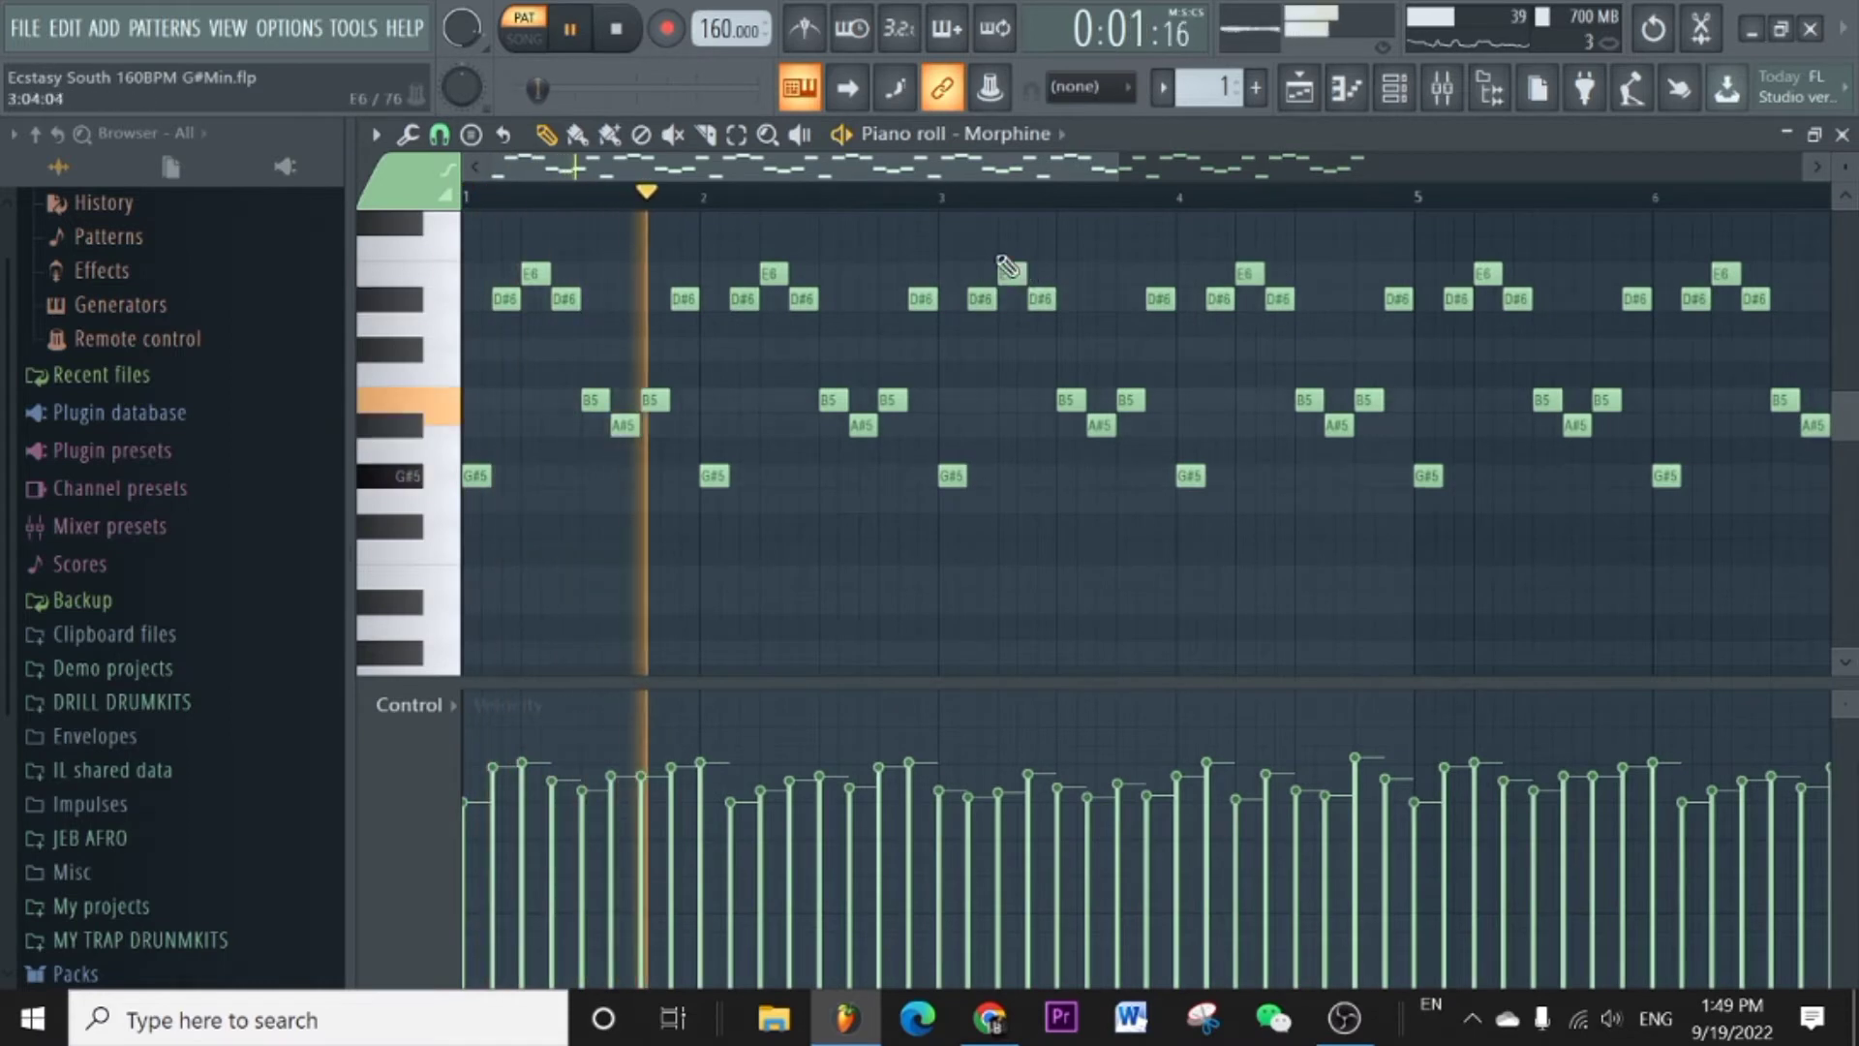
key("space")
Bypass the effects on the Morphine mixer track and play the dry melody.
left_click(1442, 87)
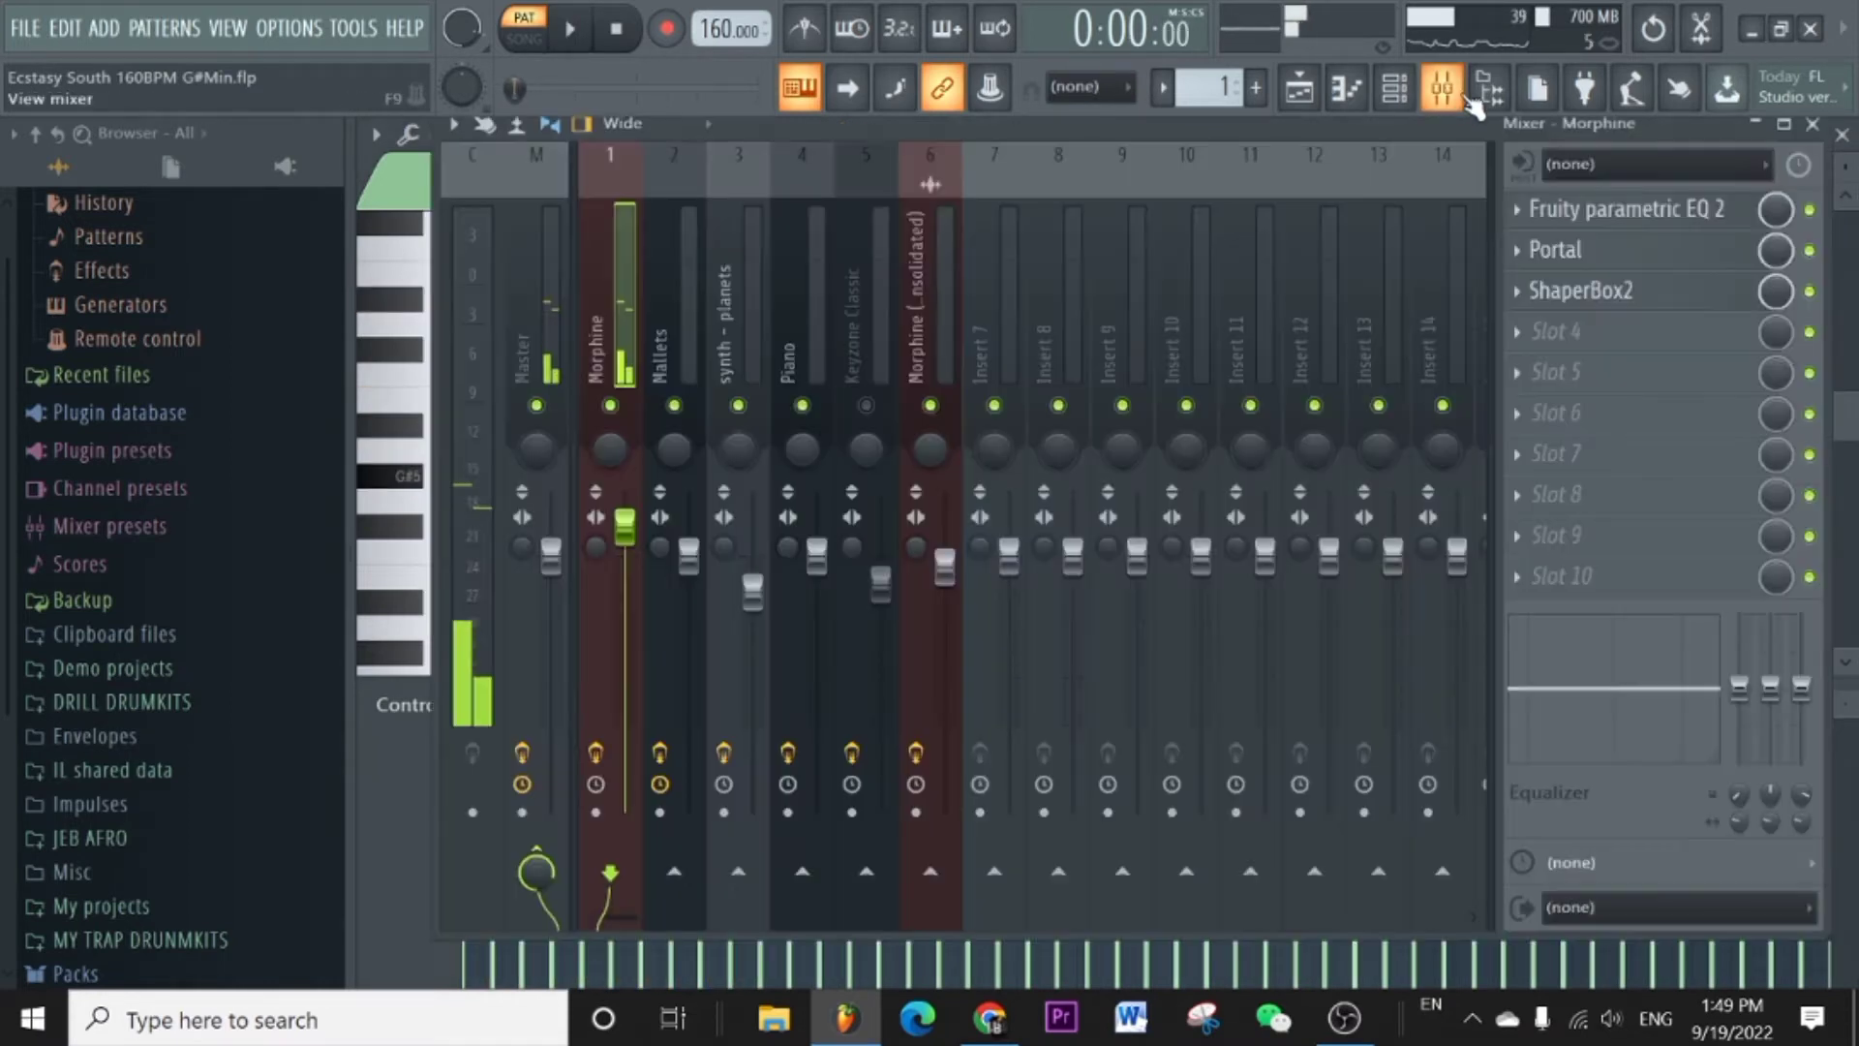
left_click(595, 752)
key("space")
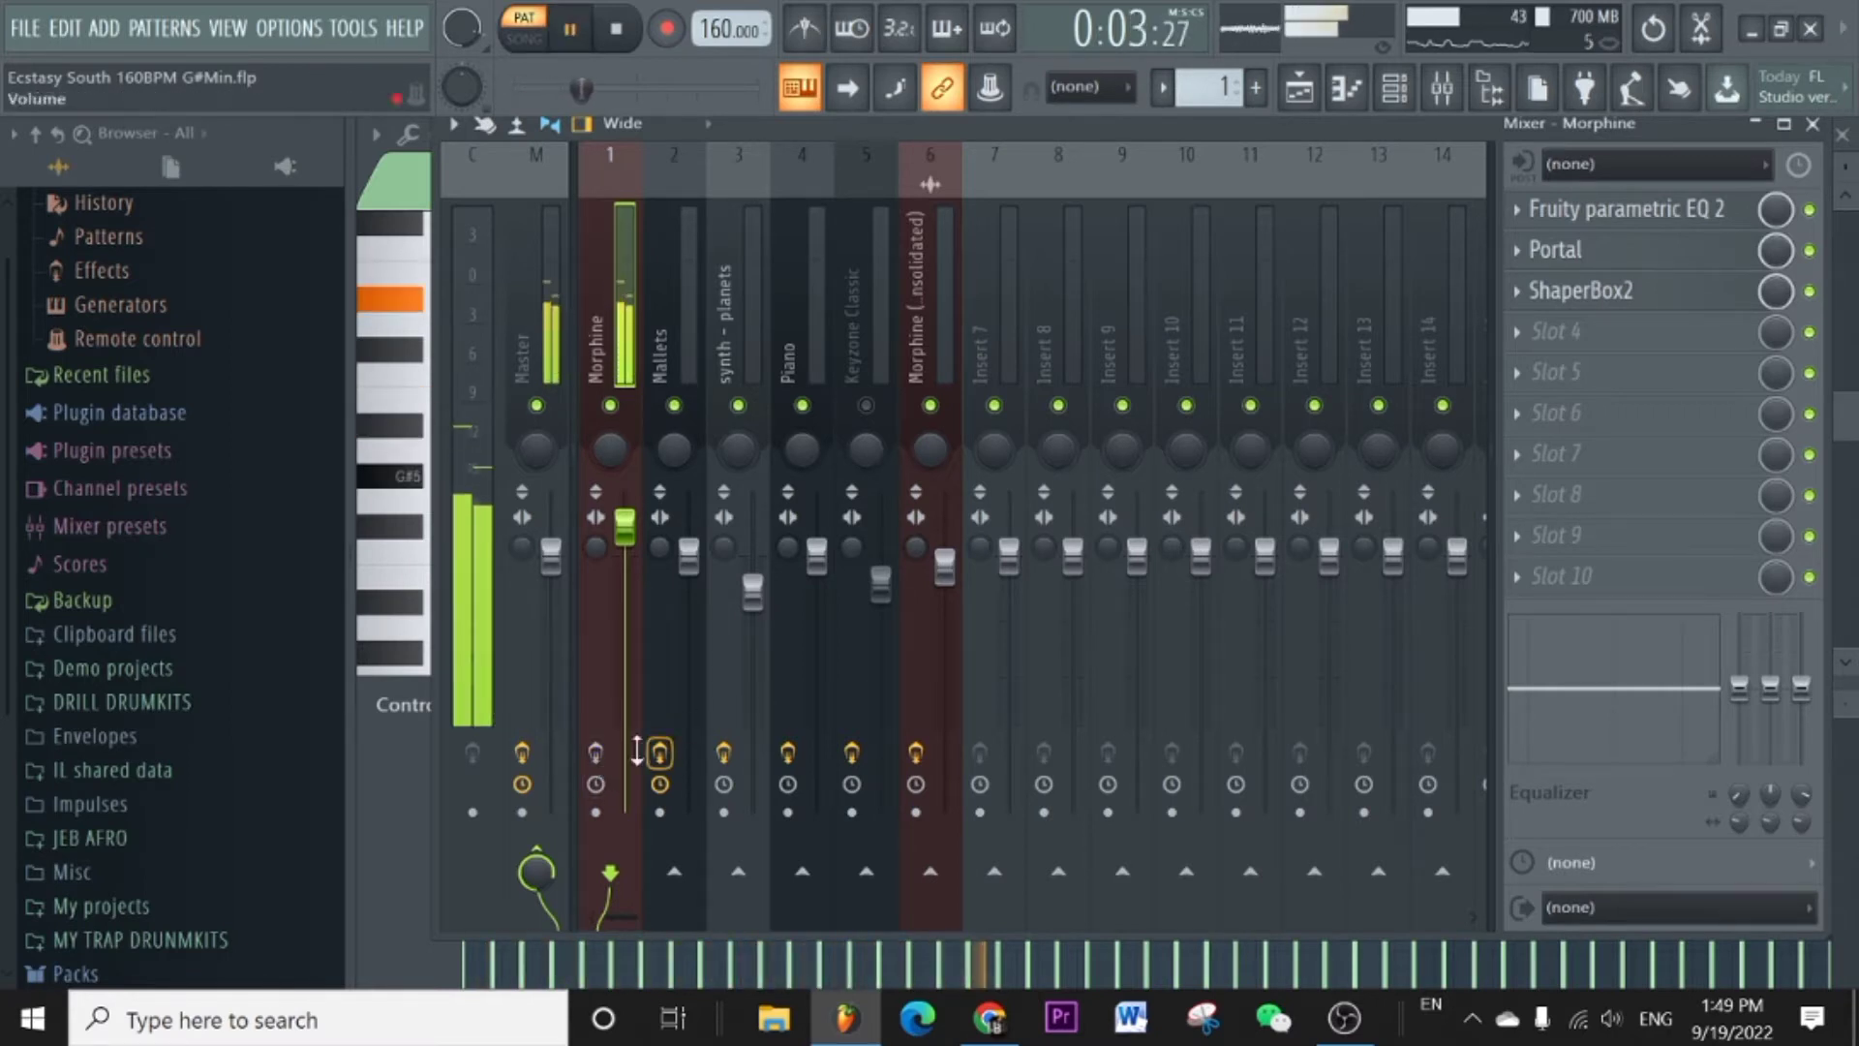
key("space")
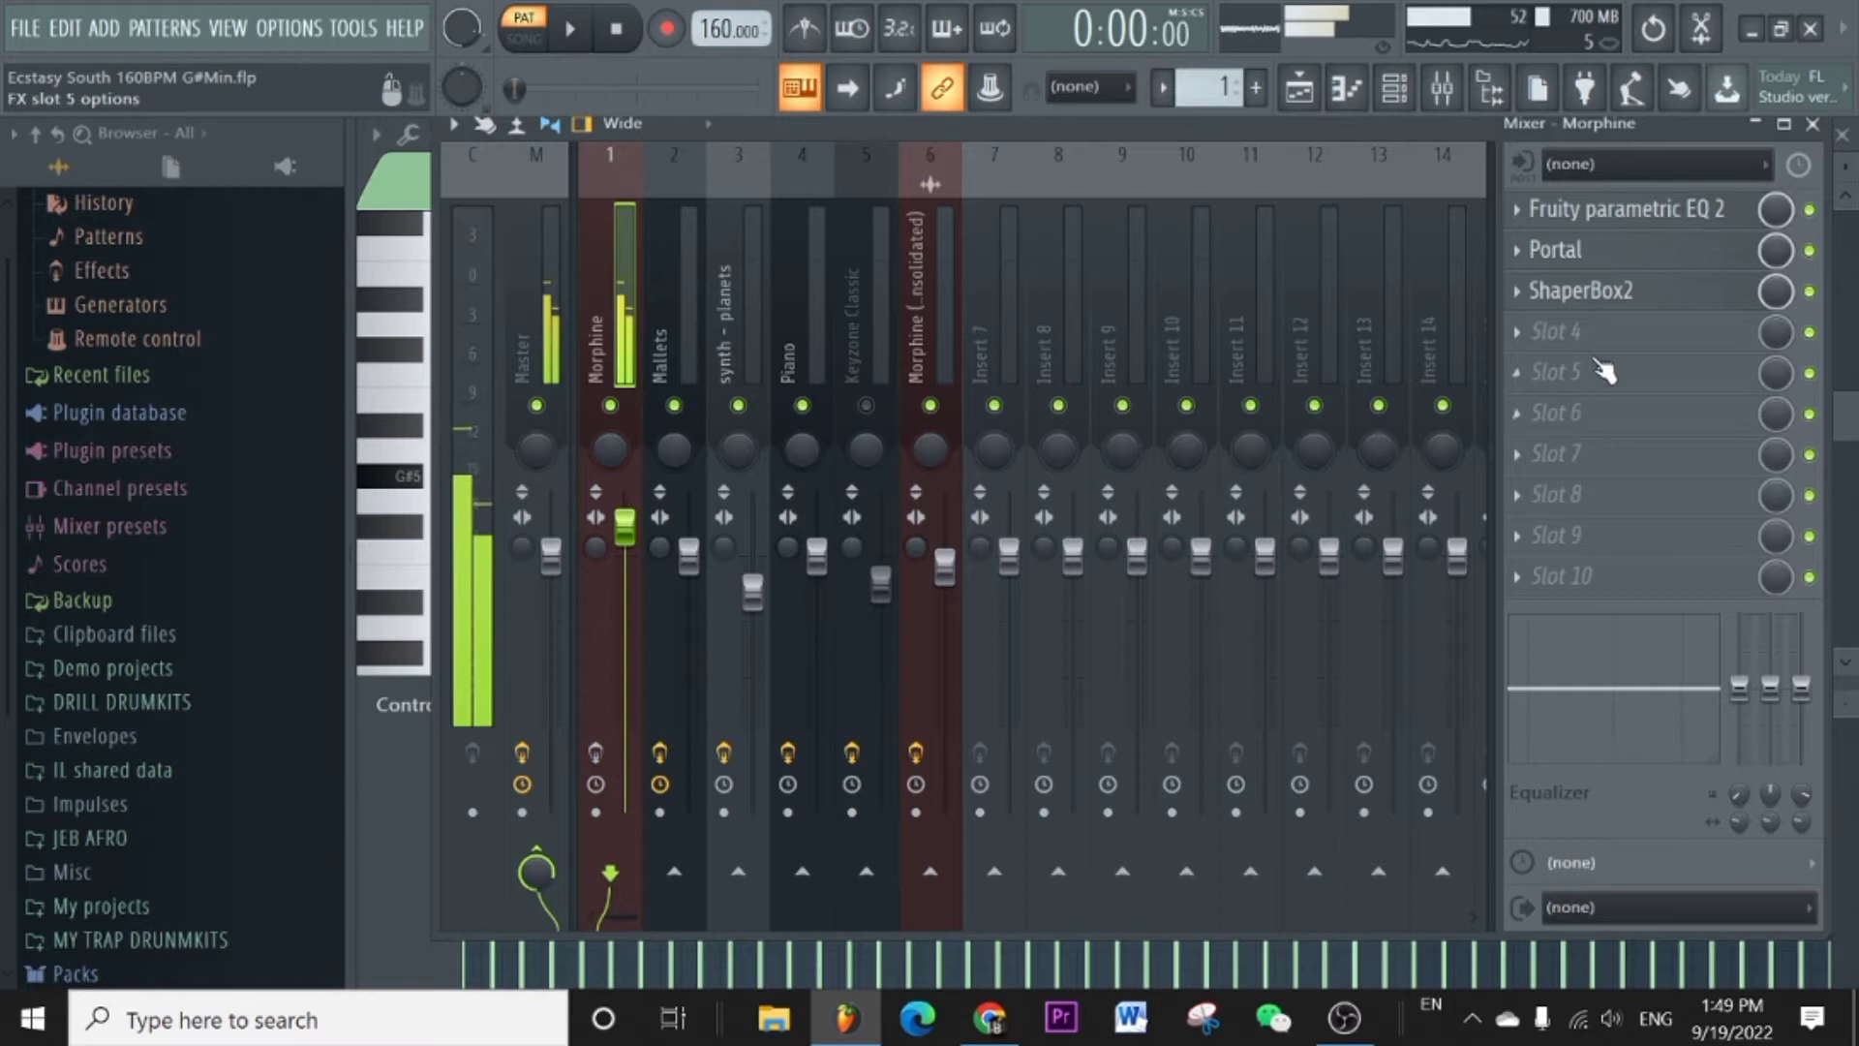
Inspect the Fruity parametric EQ 2 curve on the Morphine mixer track.
left_click(1673, 213)
left_click_drag(1092, 389, 1029, 235)
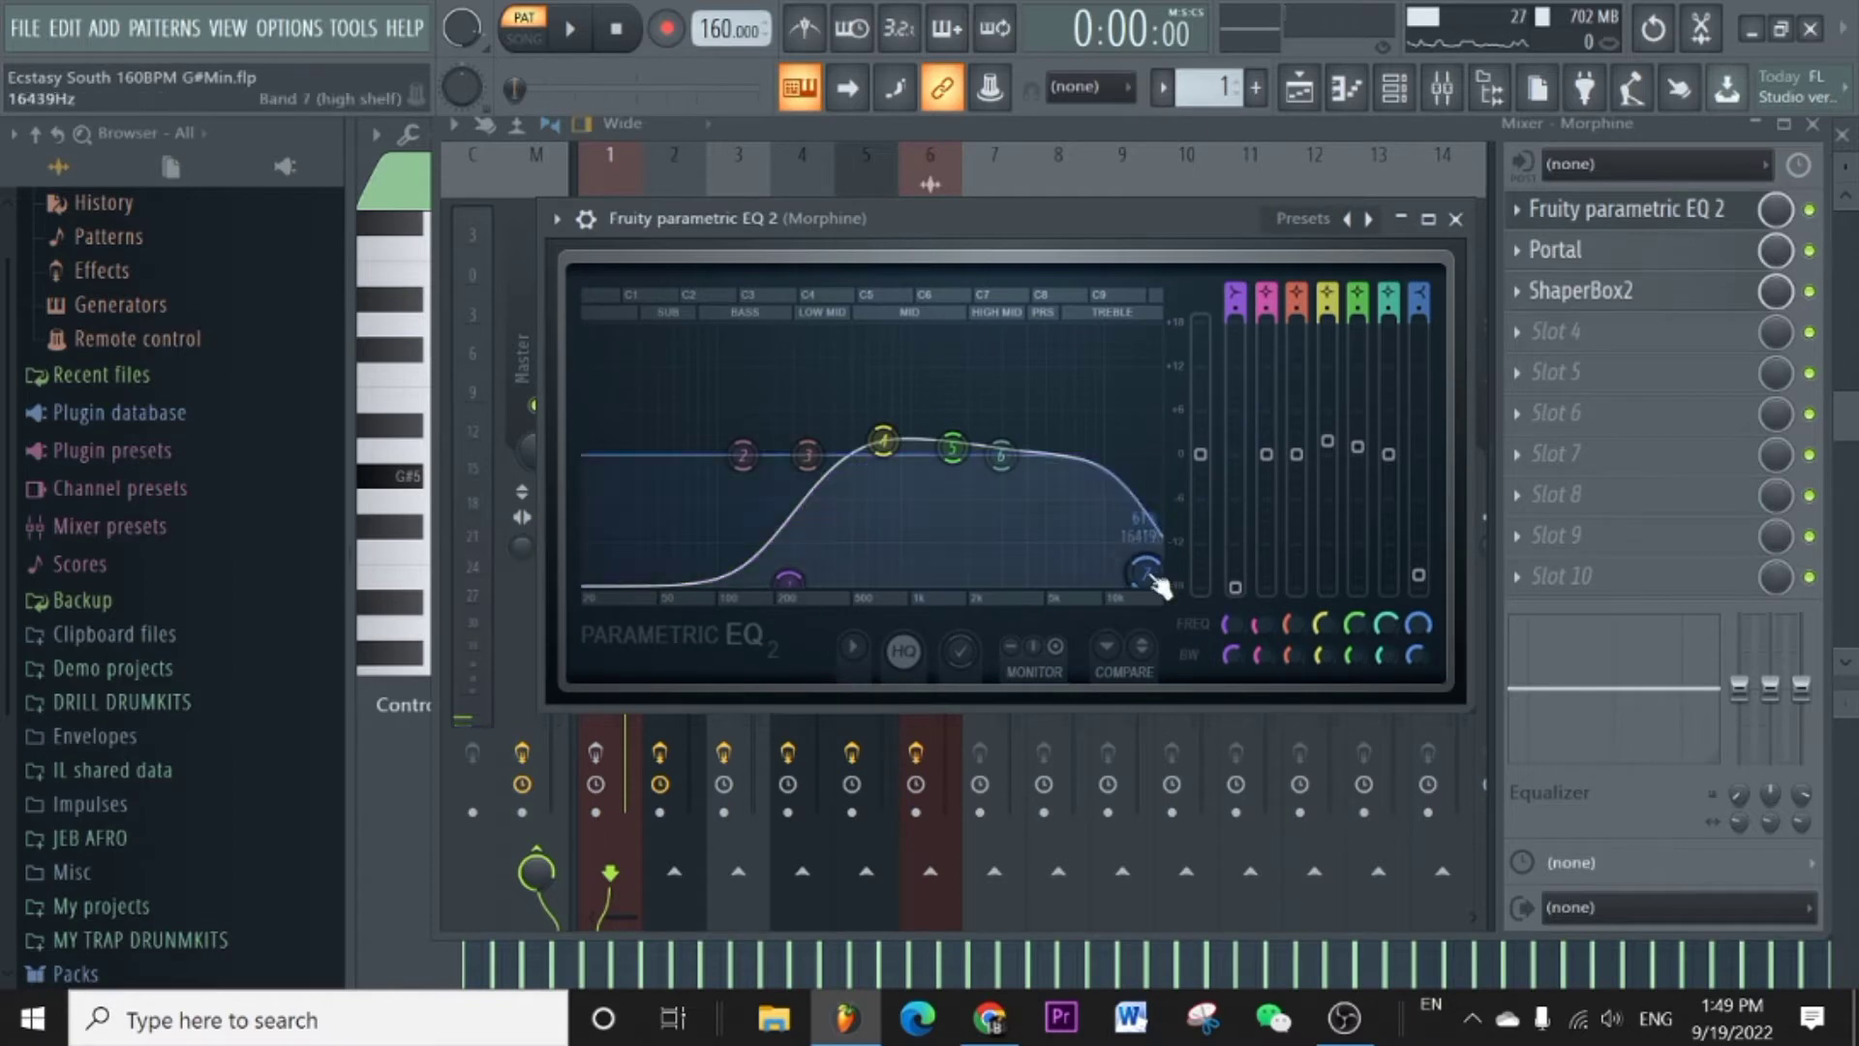
left_click(1452, 219)
Inspect the Portal effect on the Morphine track and view its preset browser with Rhythm Switch selected.
left_click(1568, 249)
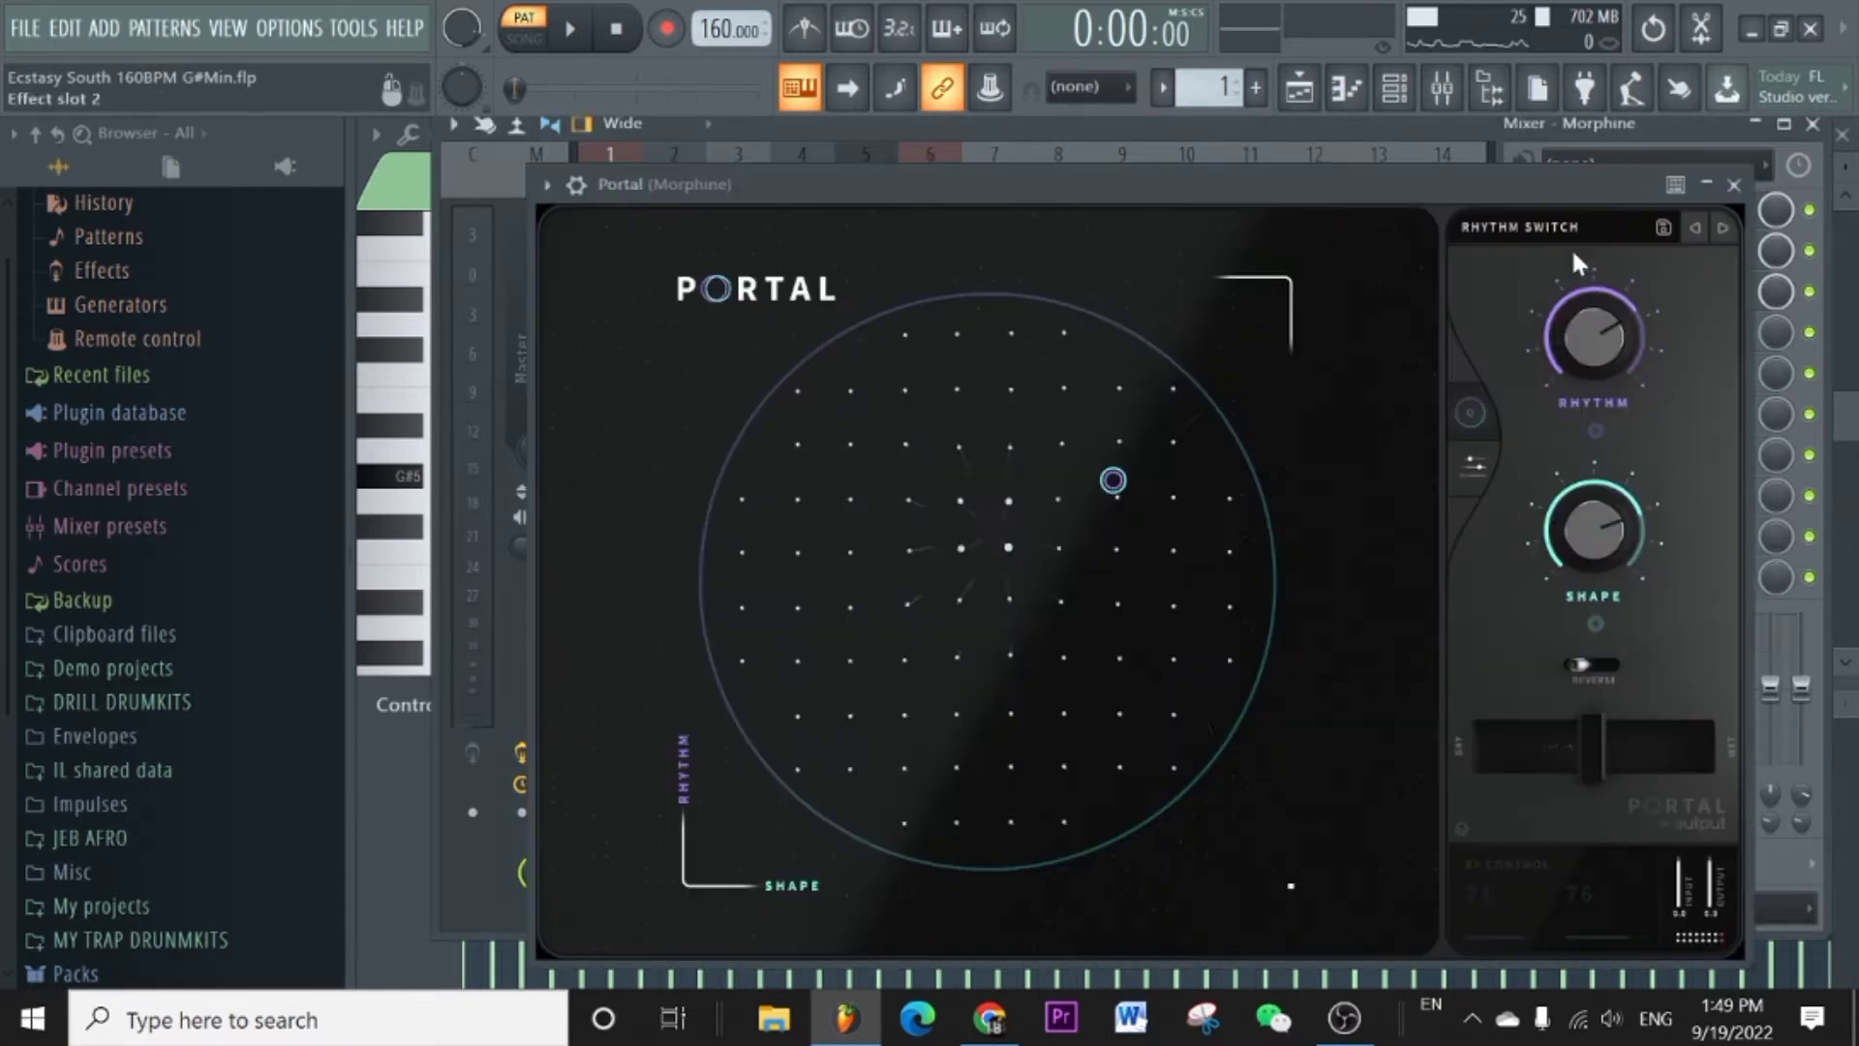
left_click_drag(1263, 180, 1197, 200)
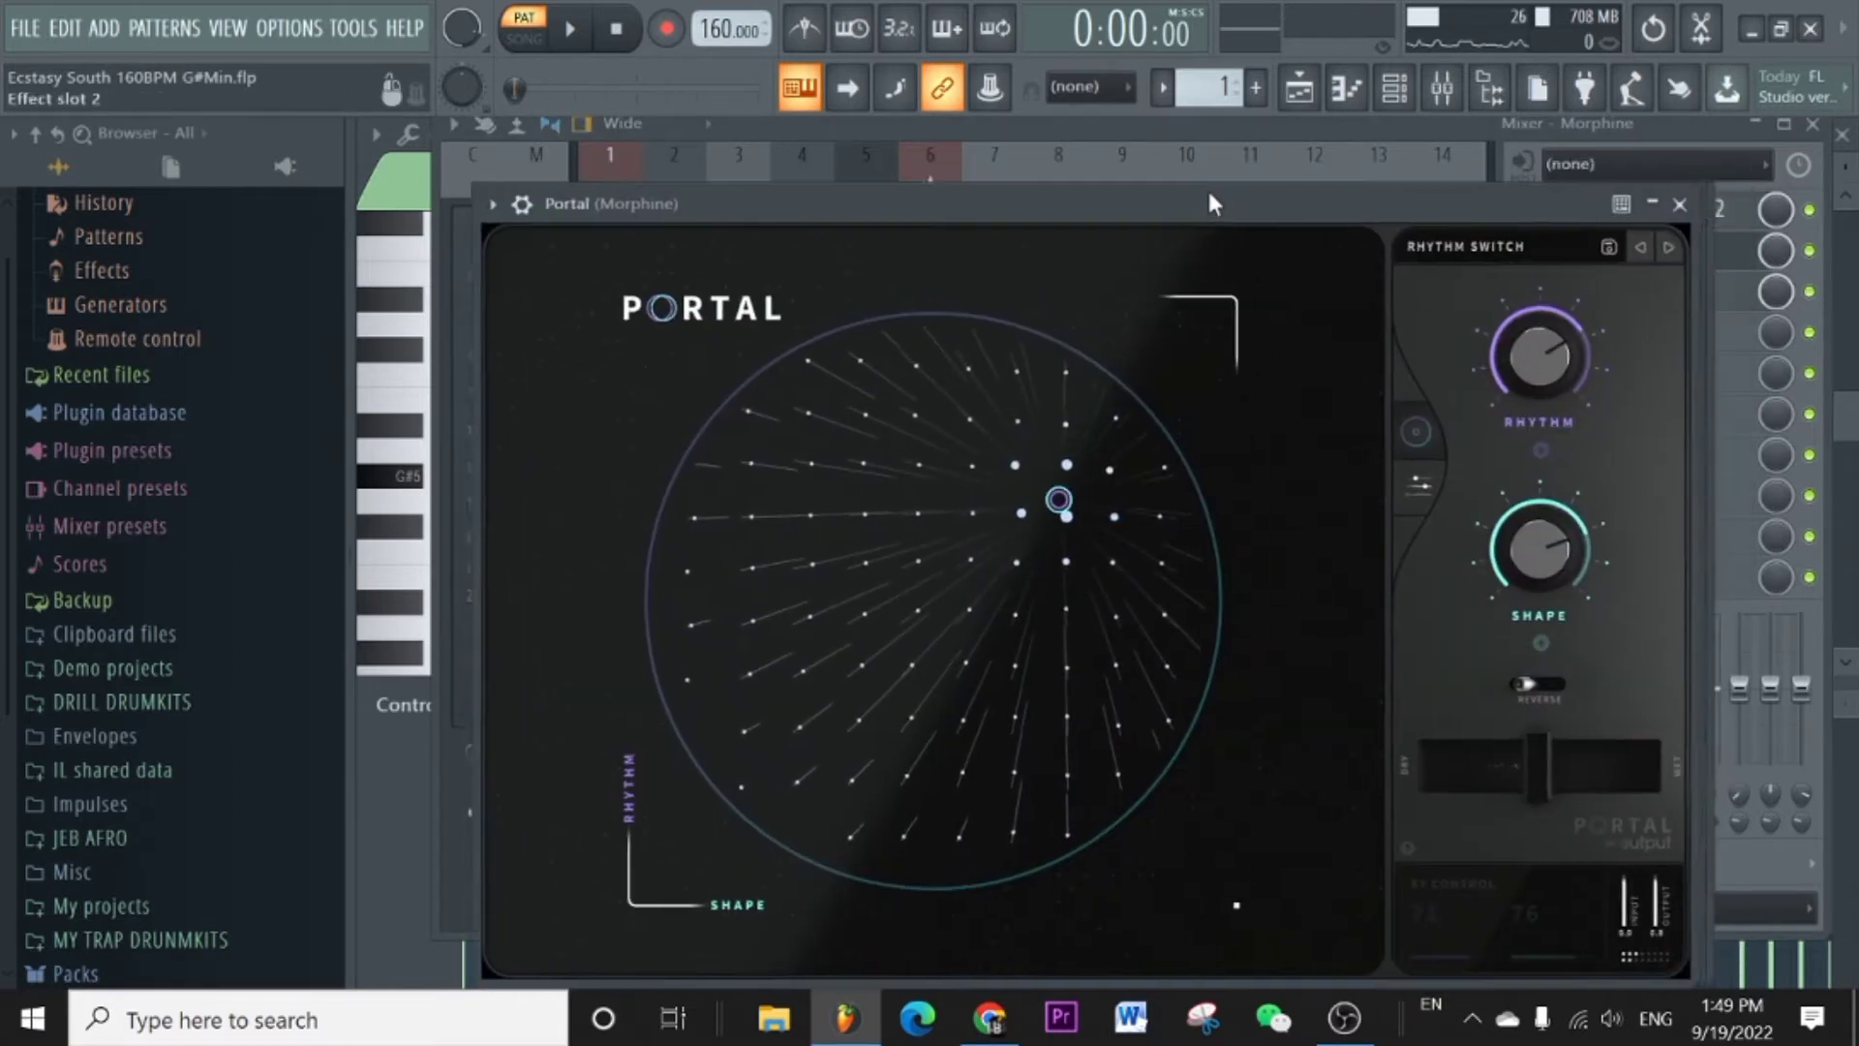
left_click(1467, 248)
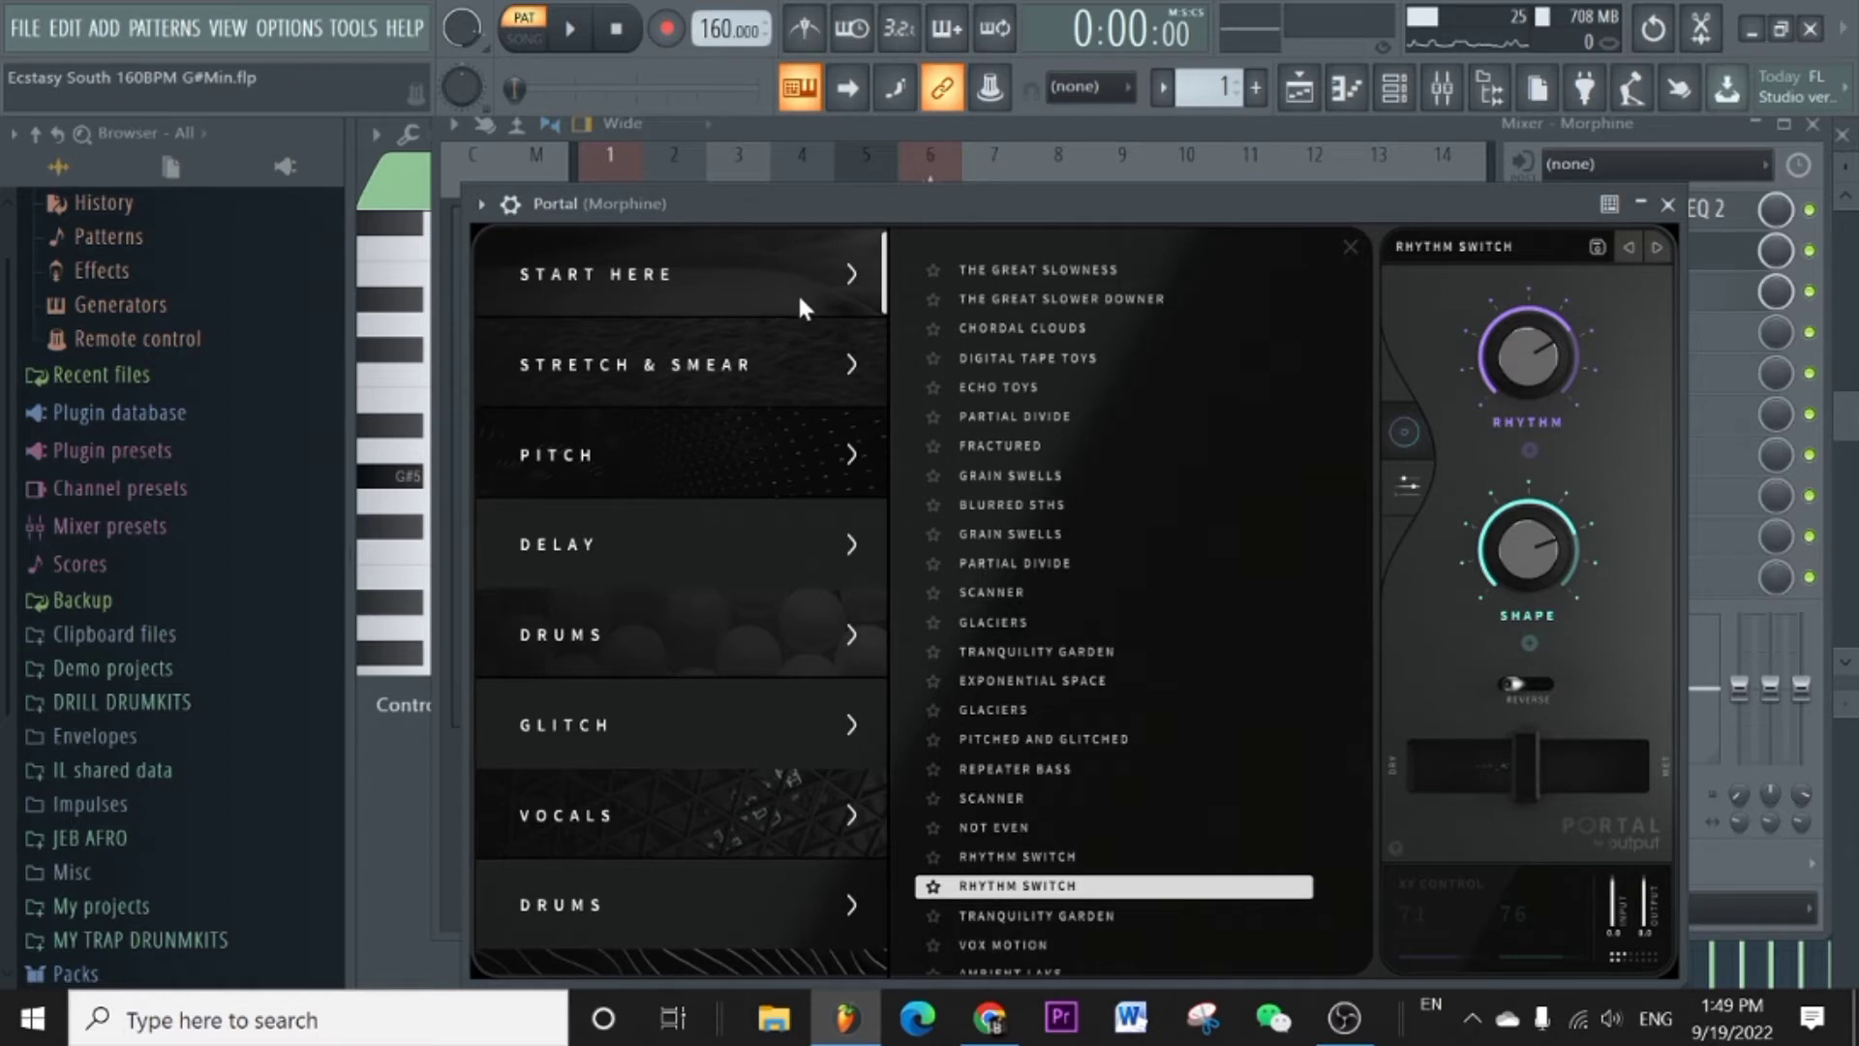
left_click_drag(1070, 215, 1070, 150)
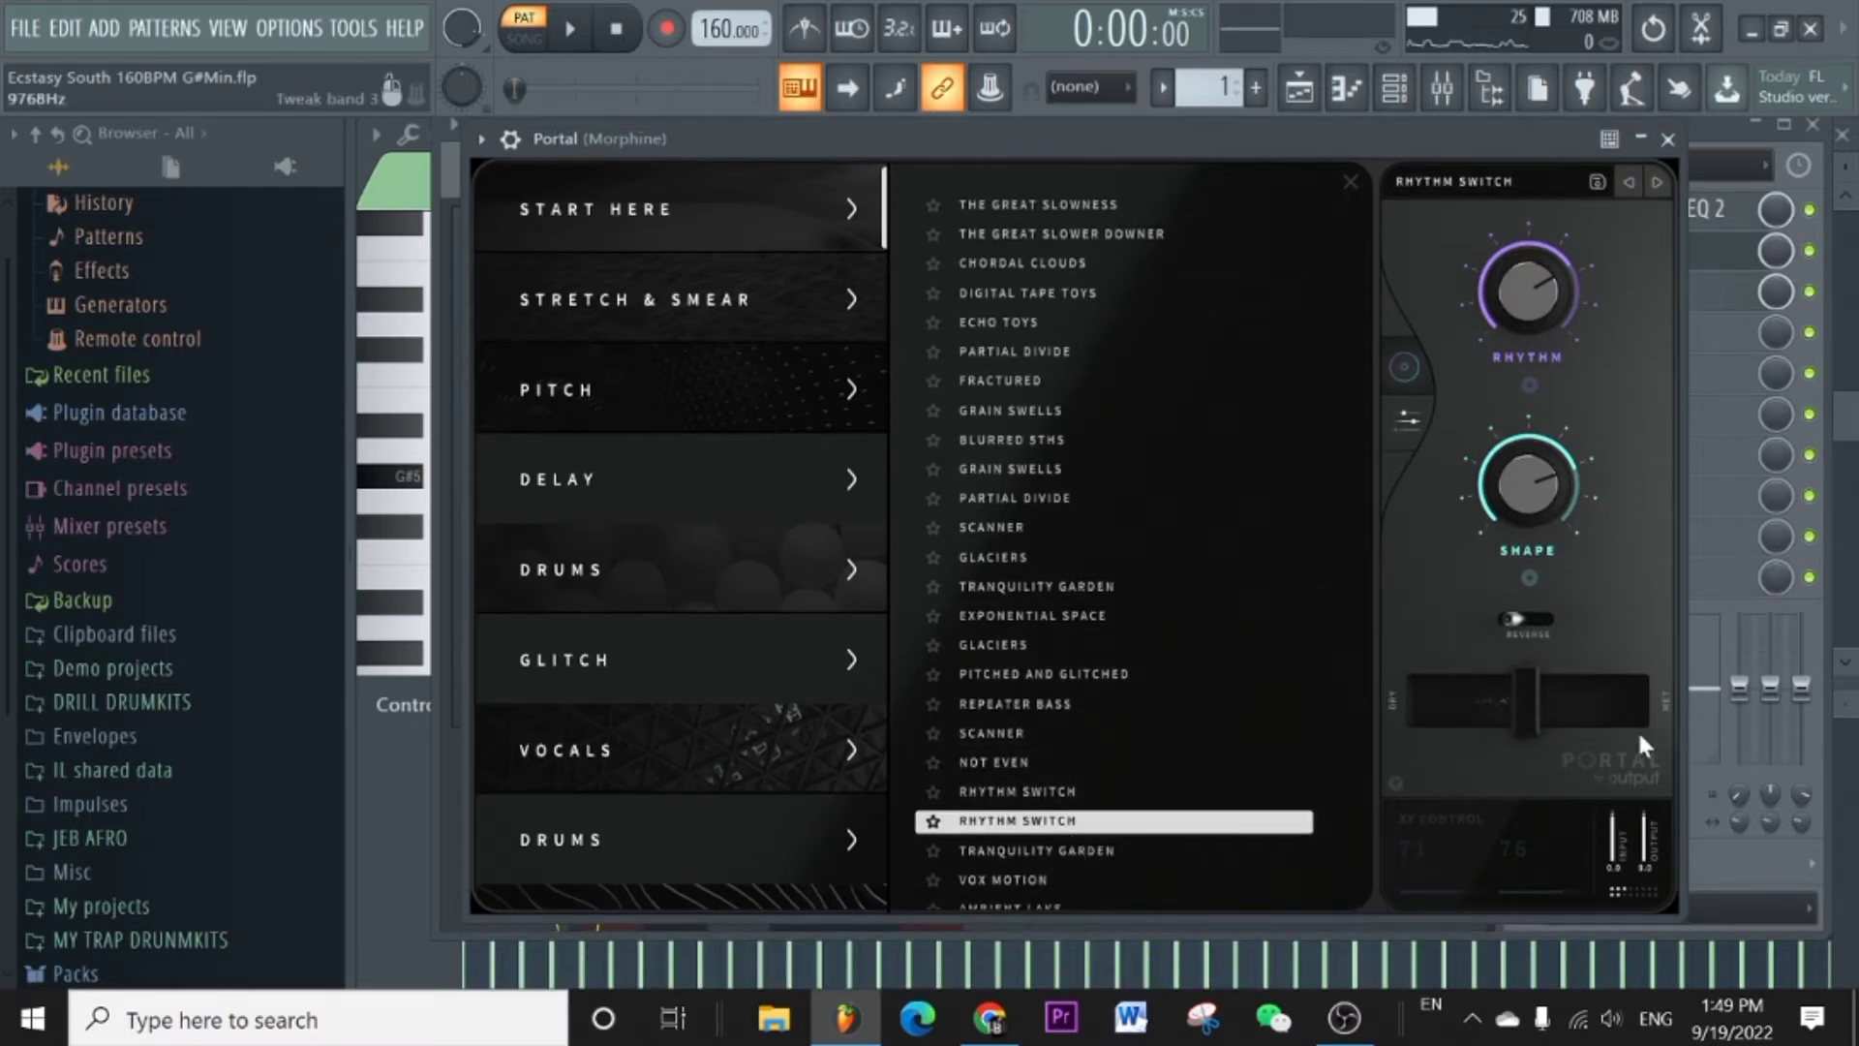
left_click(1667, 139)
Inspect ShaperBox2's filter cutoff curve and mix setting on the Morphine track.
left_click(1600, 296)
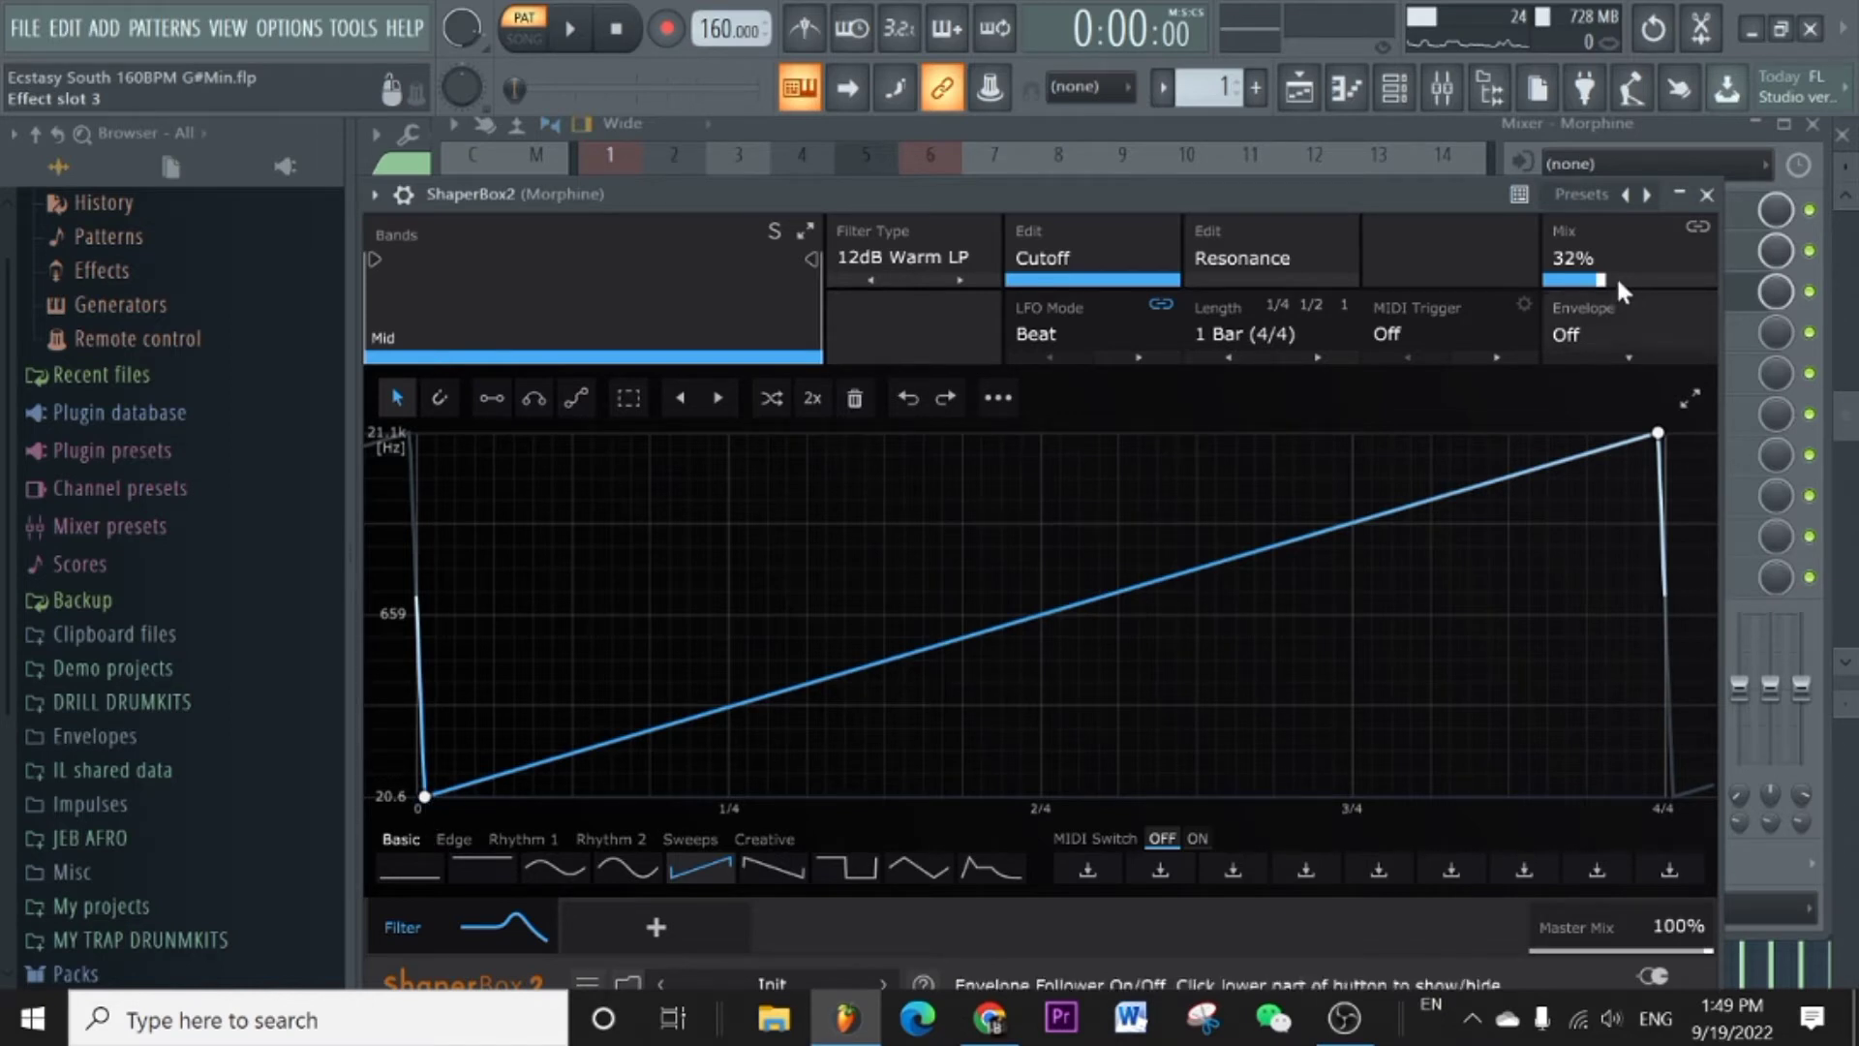
left_click(1706, 195)
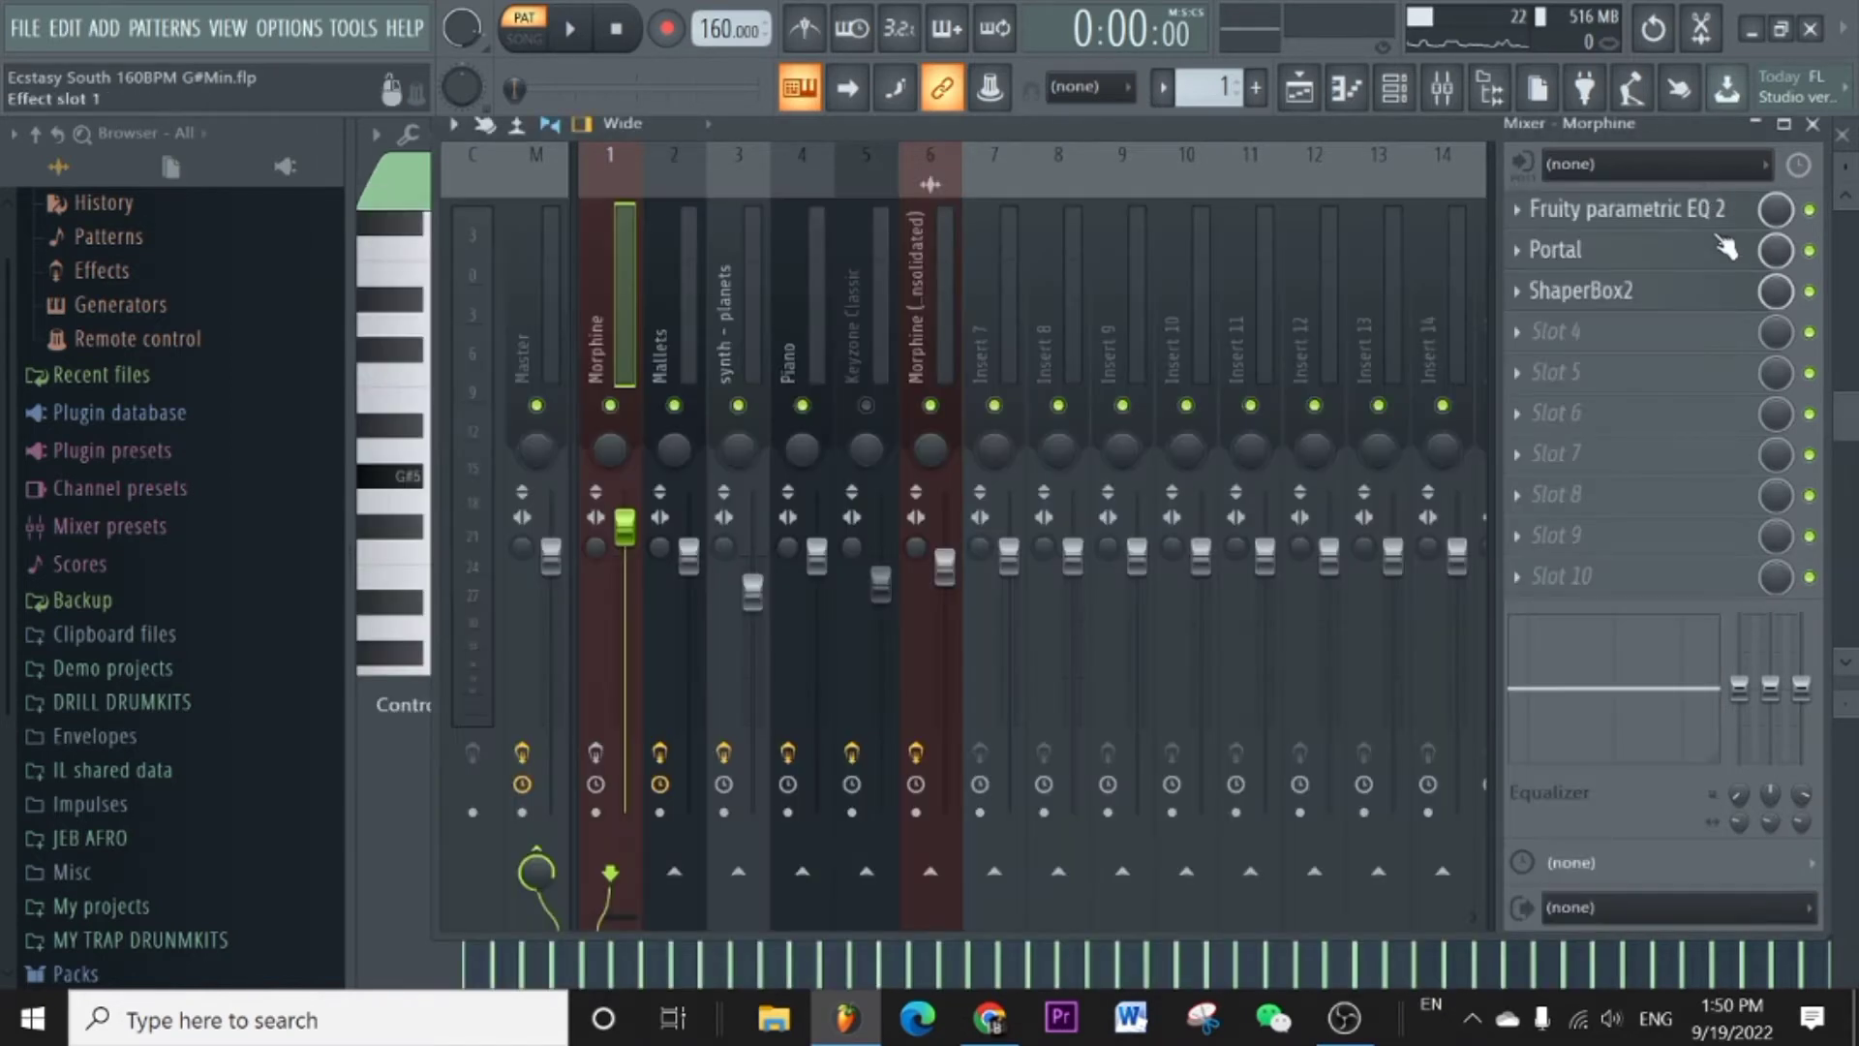
left_click(1555, 360)
key("Escape")
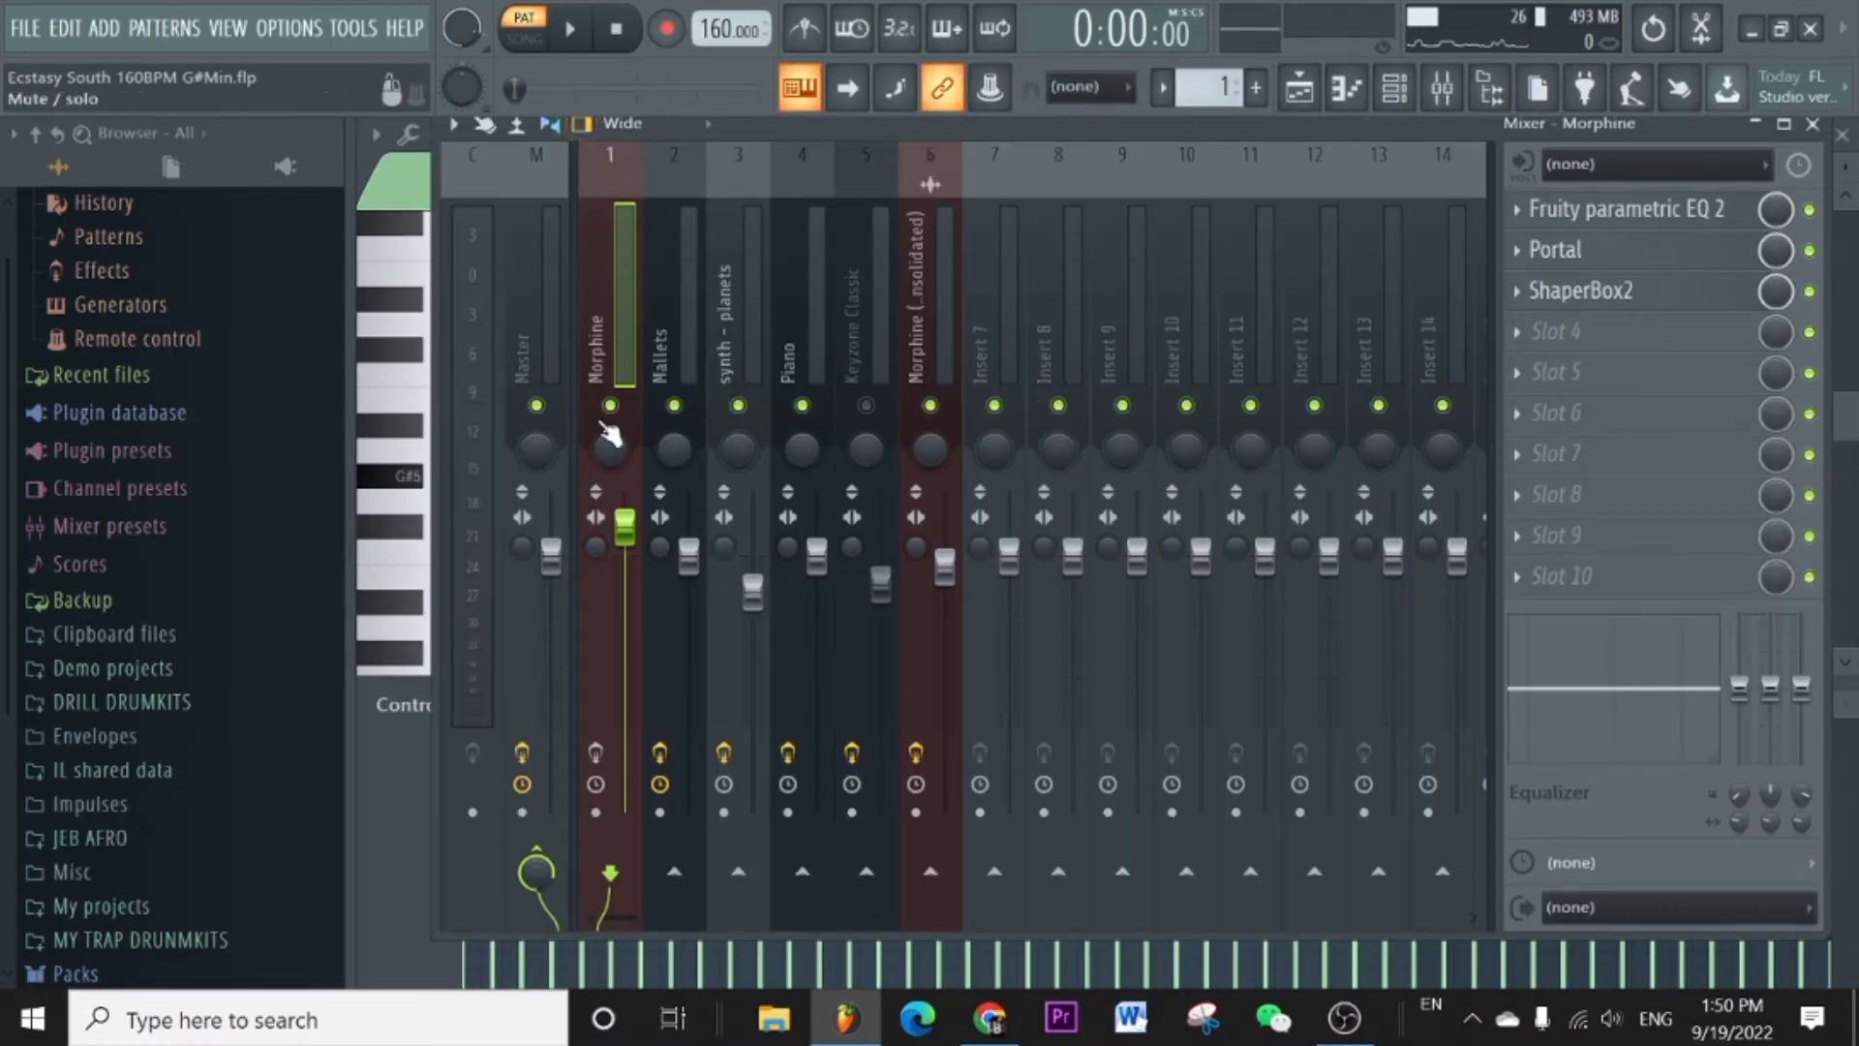
Play the Morphine melody with its effects enabled, and look over the clips in the playlist arrangement.
key("space")
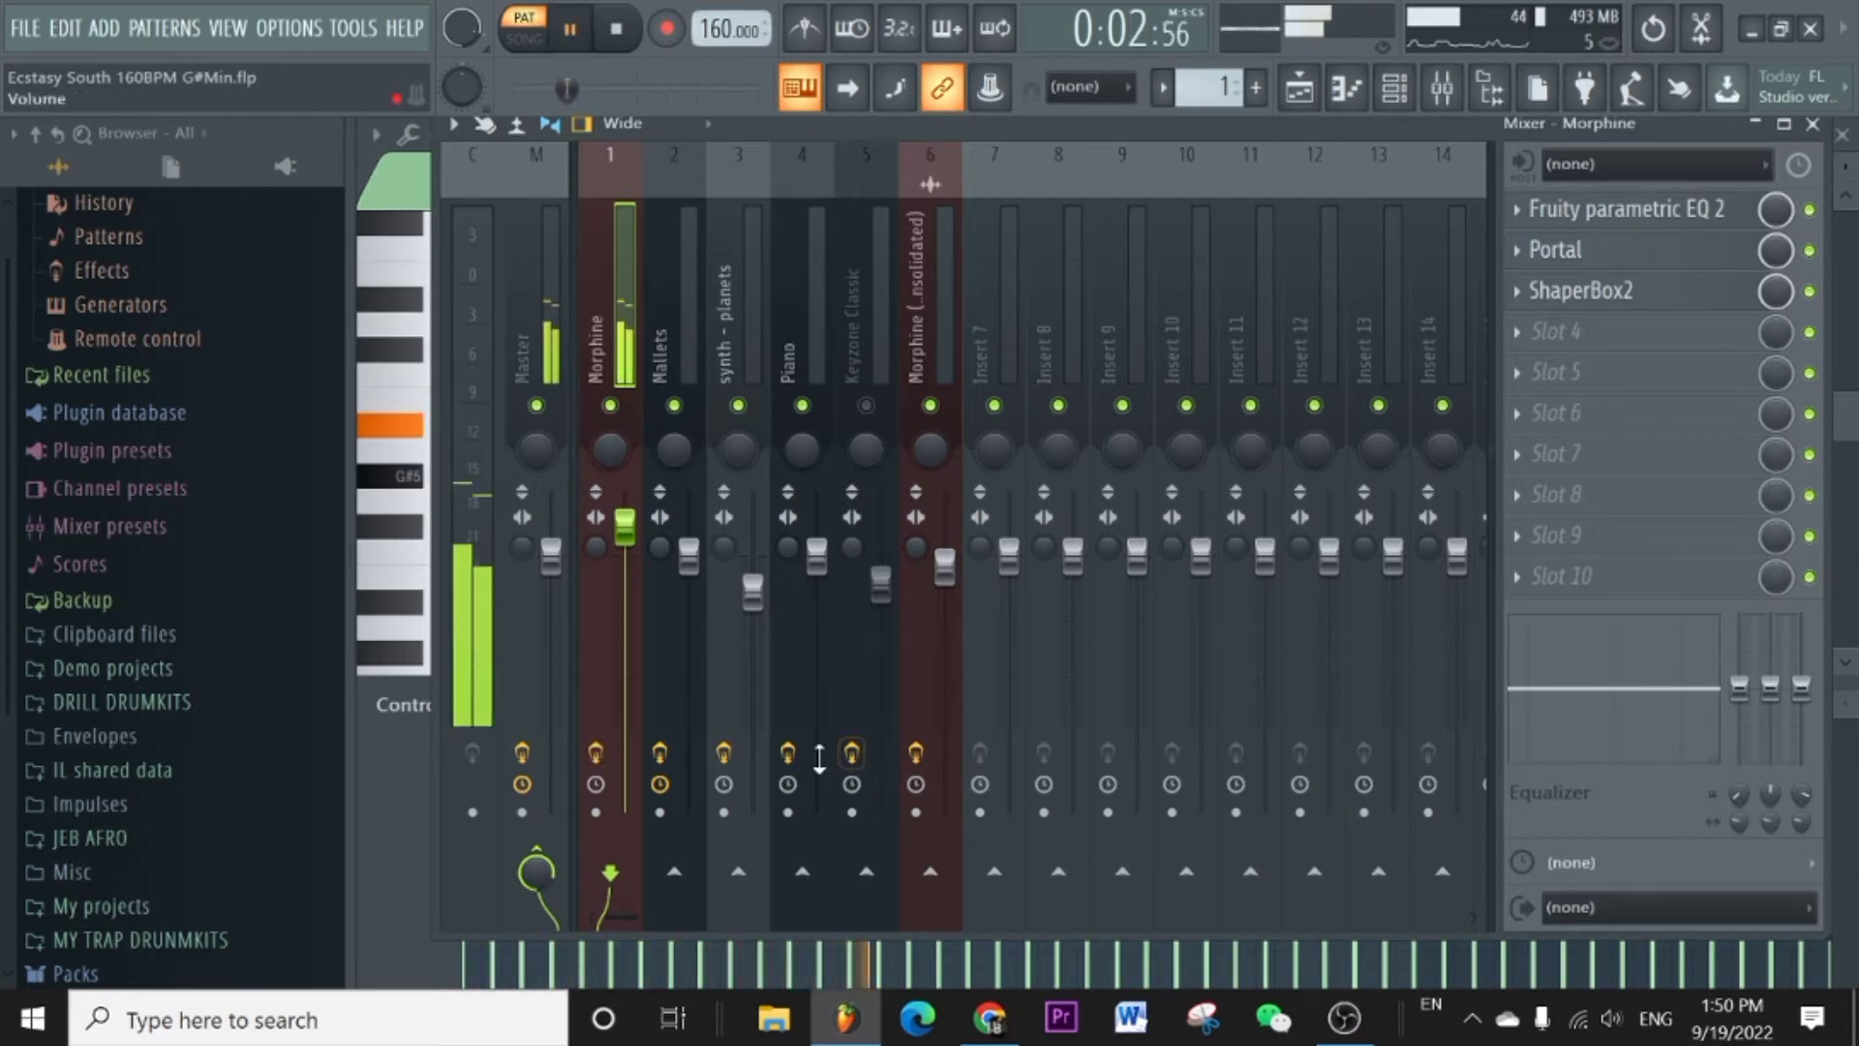
left_click(1298, 89)
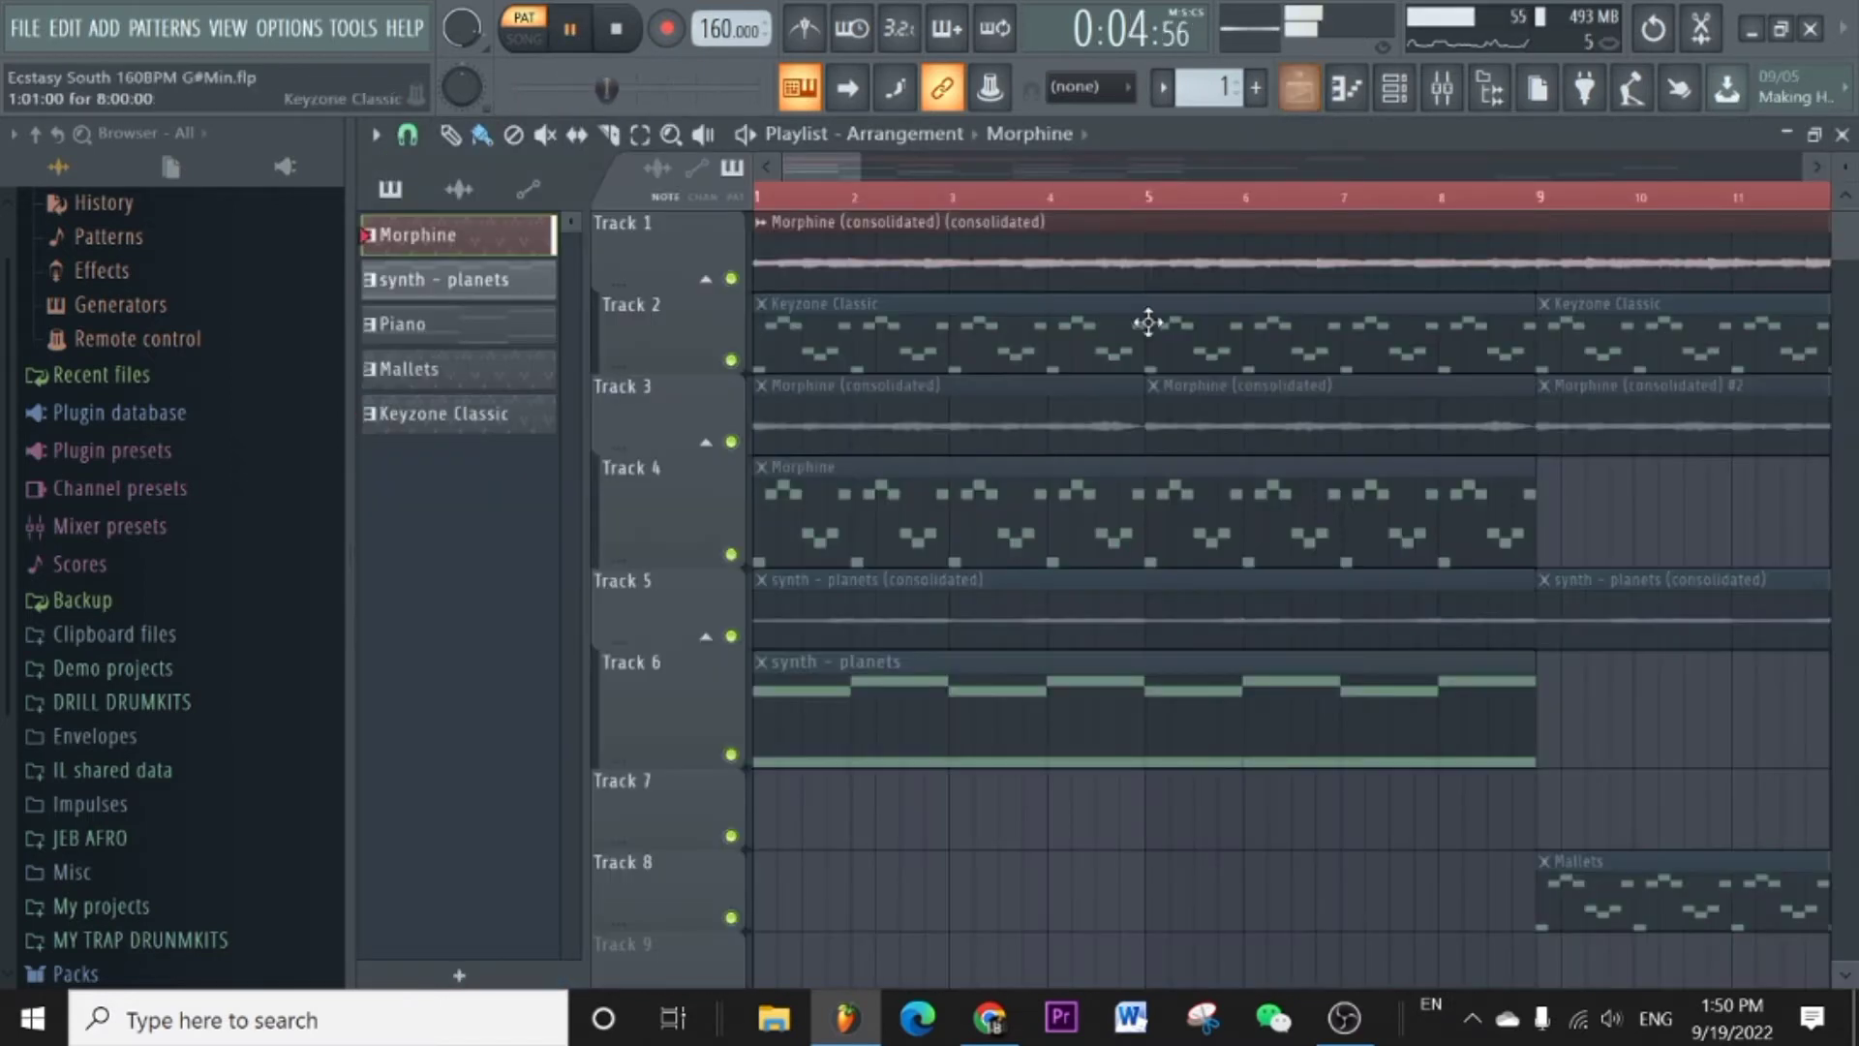
key("space")
scroll(904, 205, "down", 4)
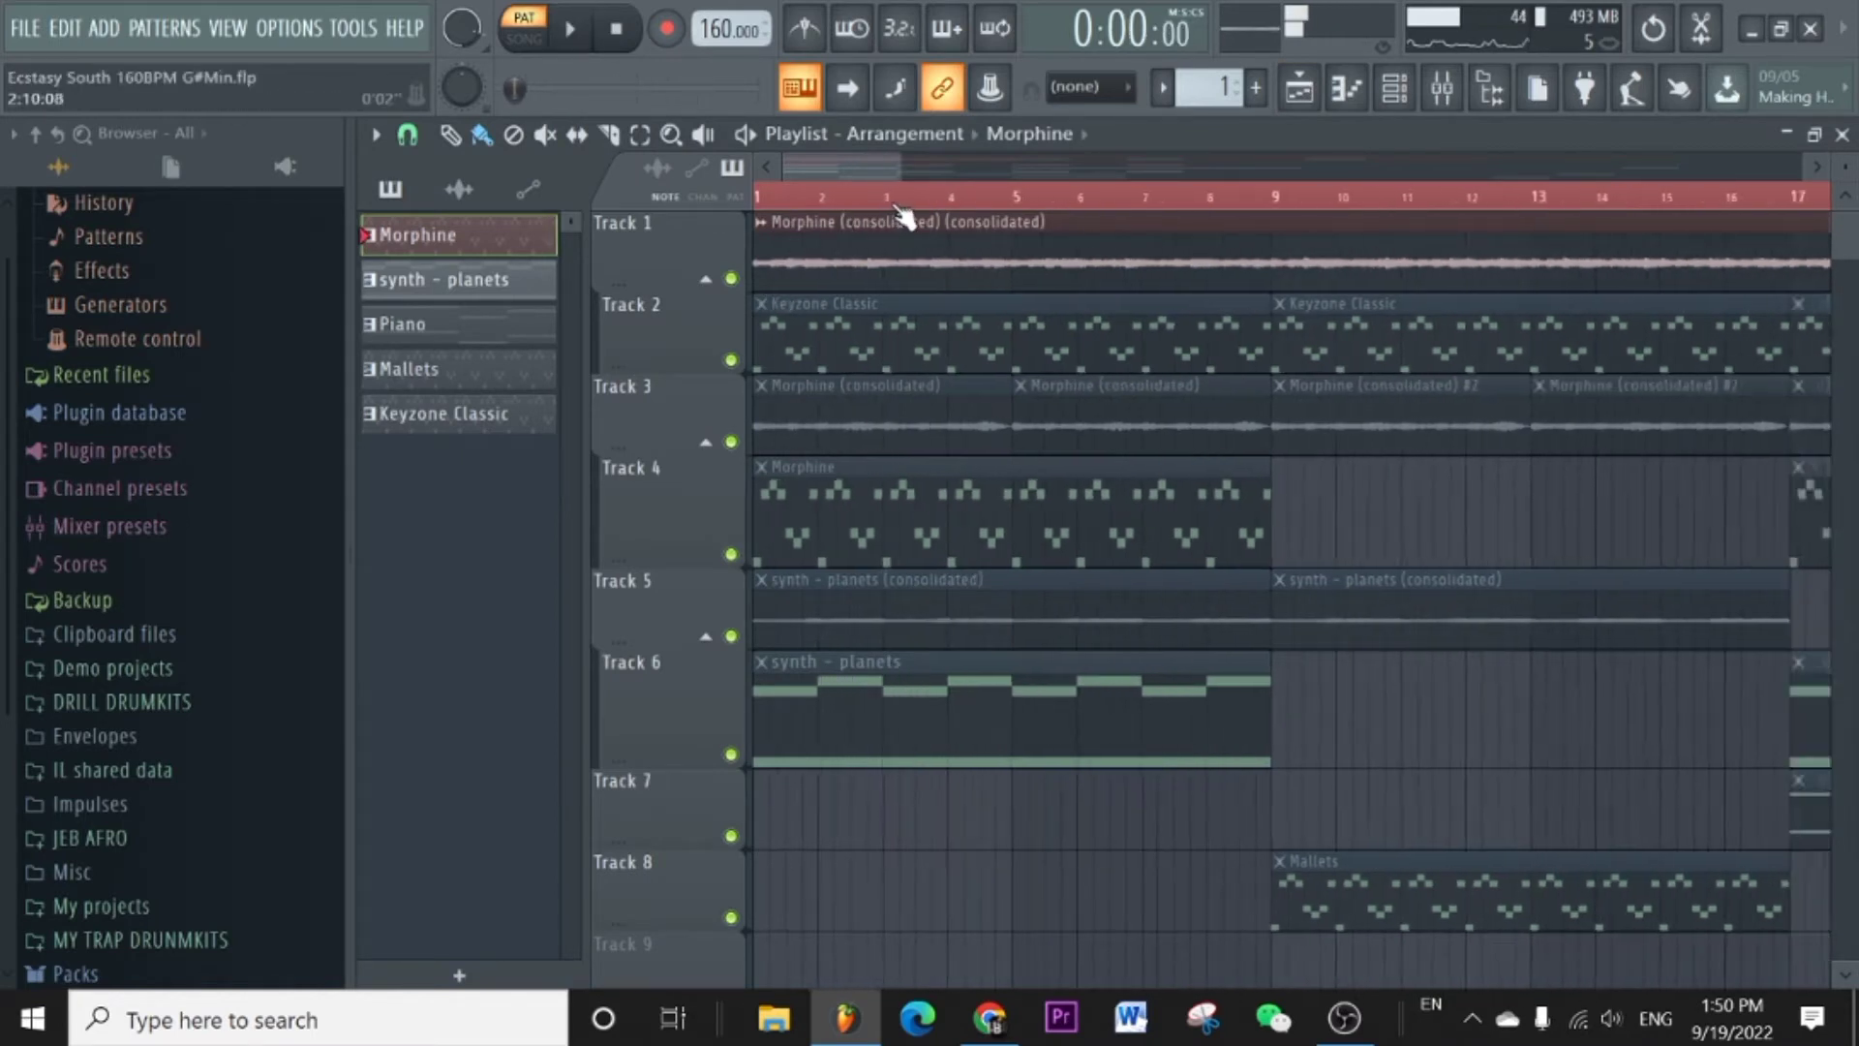
scroll(904, 215, "up", 1)
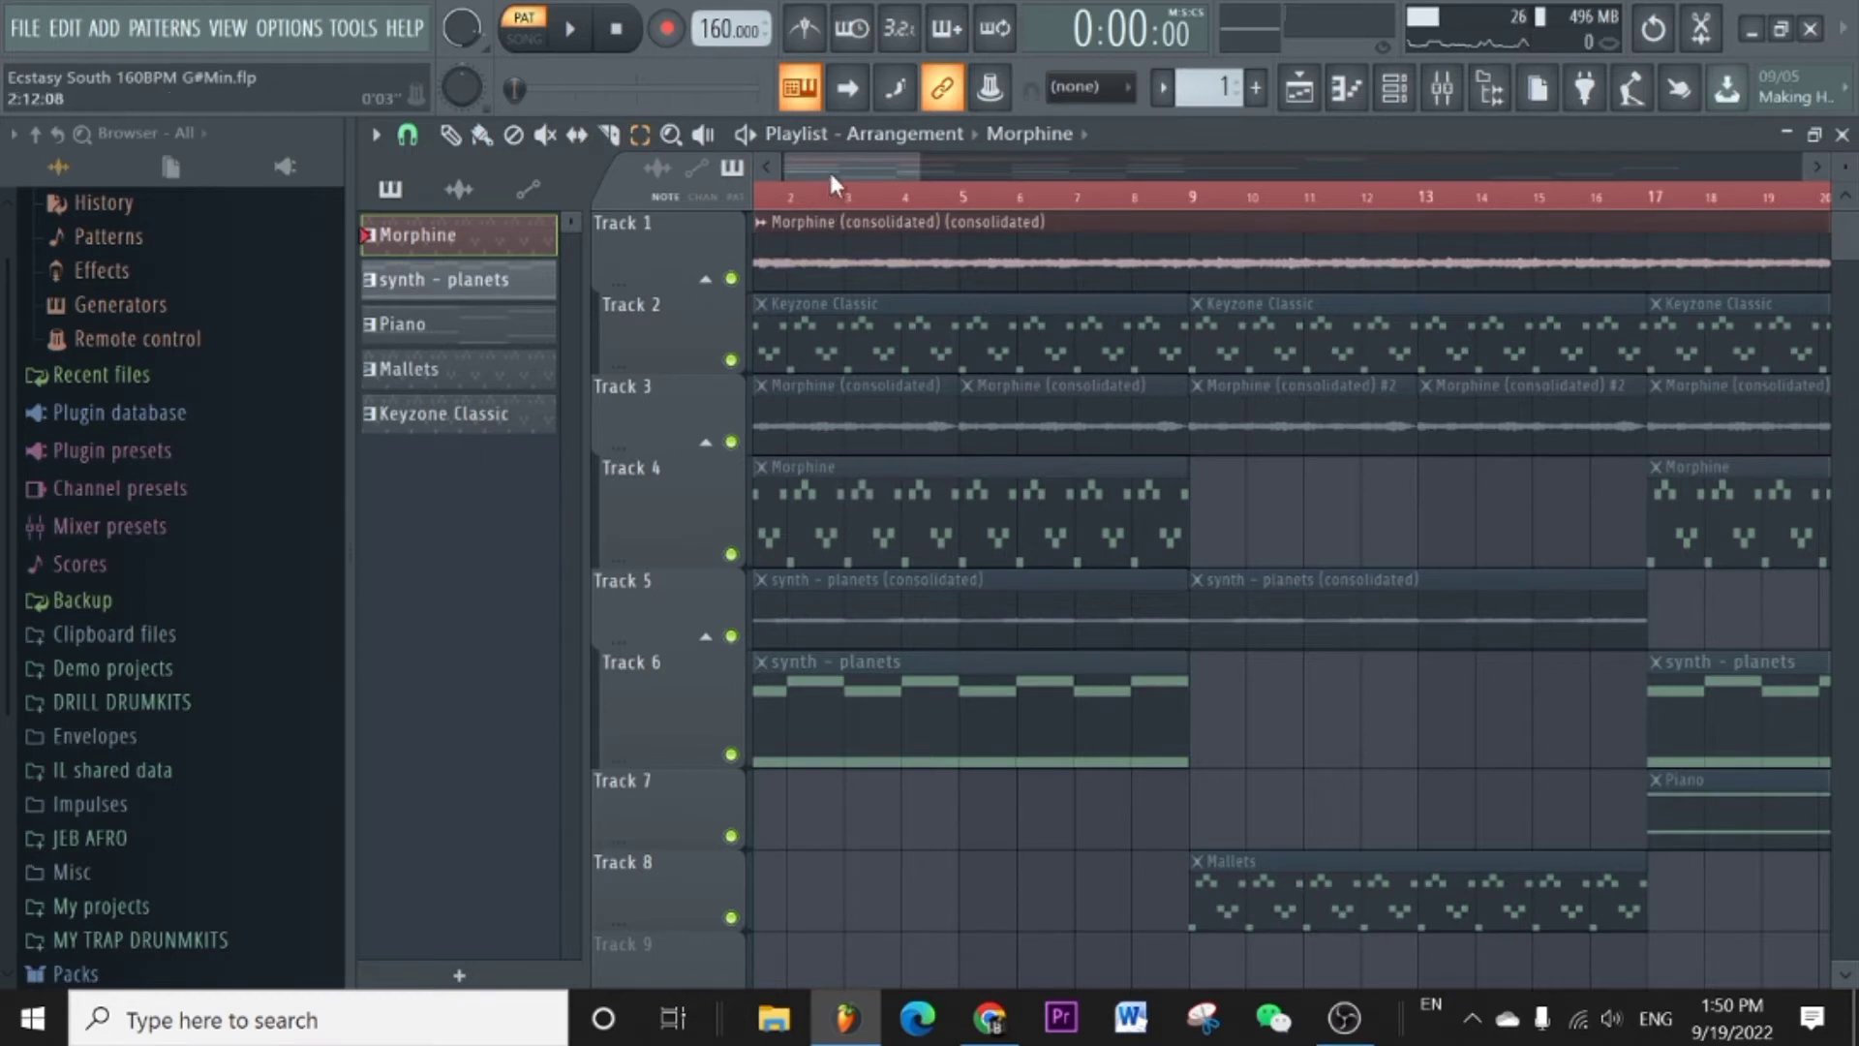
Inspect the sample settings of the first Morphine (consolidated) audio clip on Track 3, including its Reverse option.
scroll(830, 179, "left", 1)
left_click(753, 508)
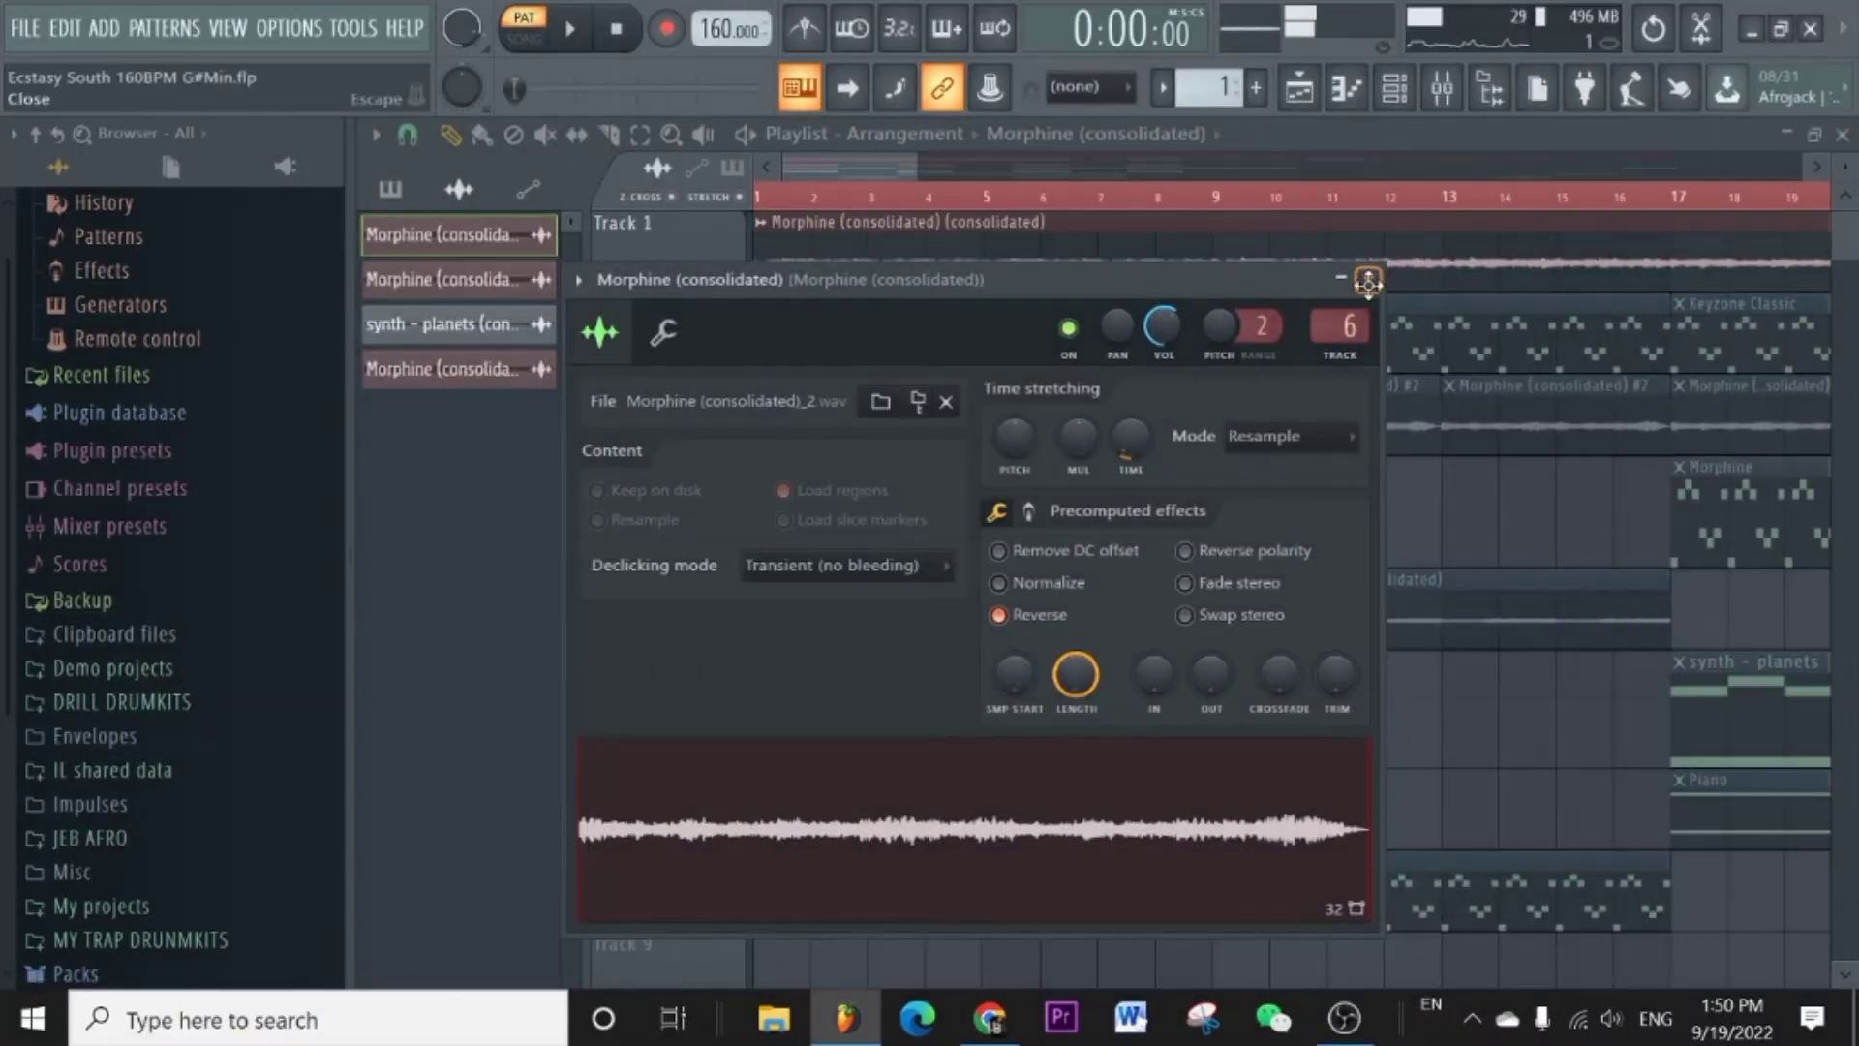
left_click(1371, 284)
key("space")
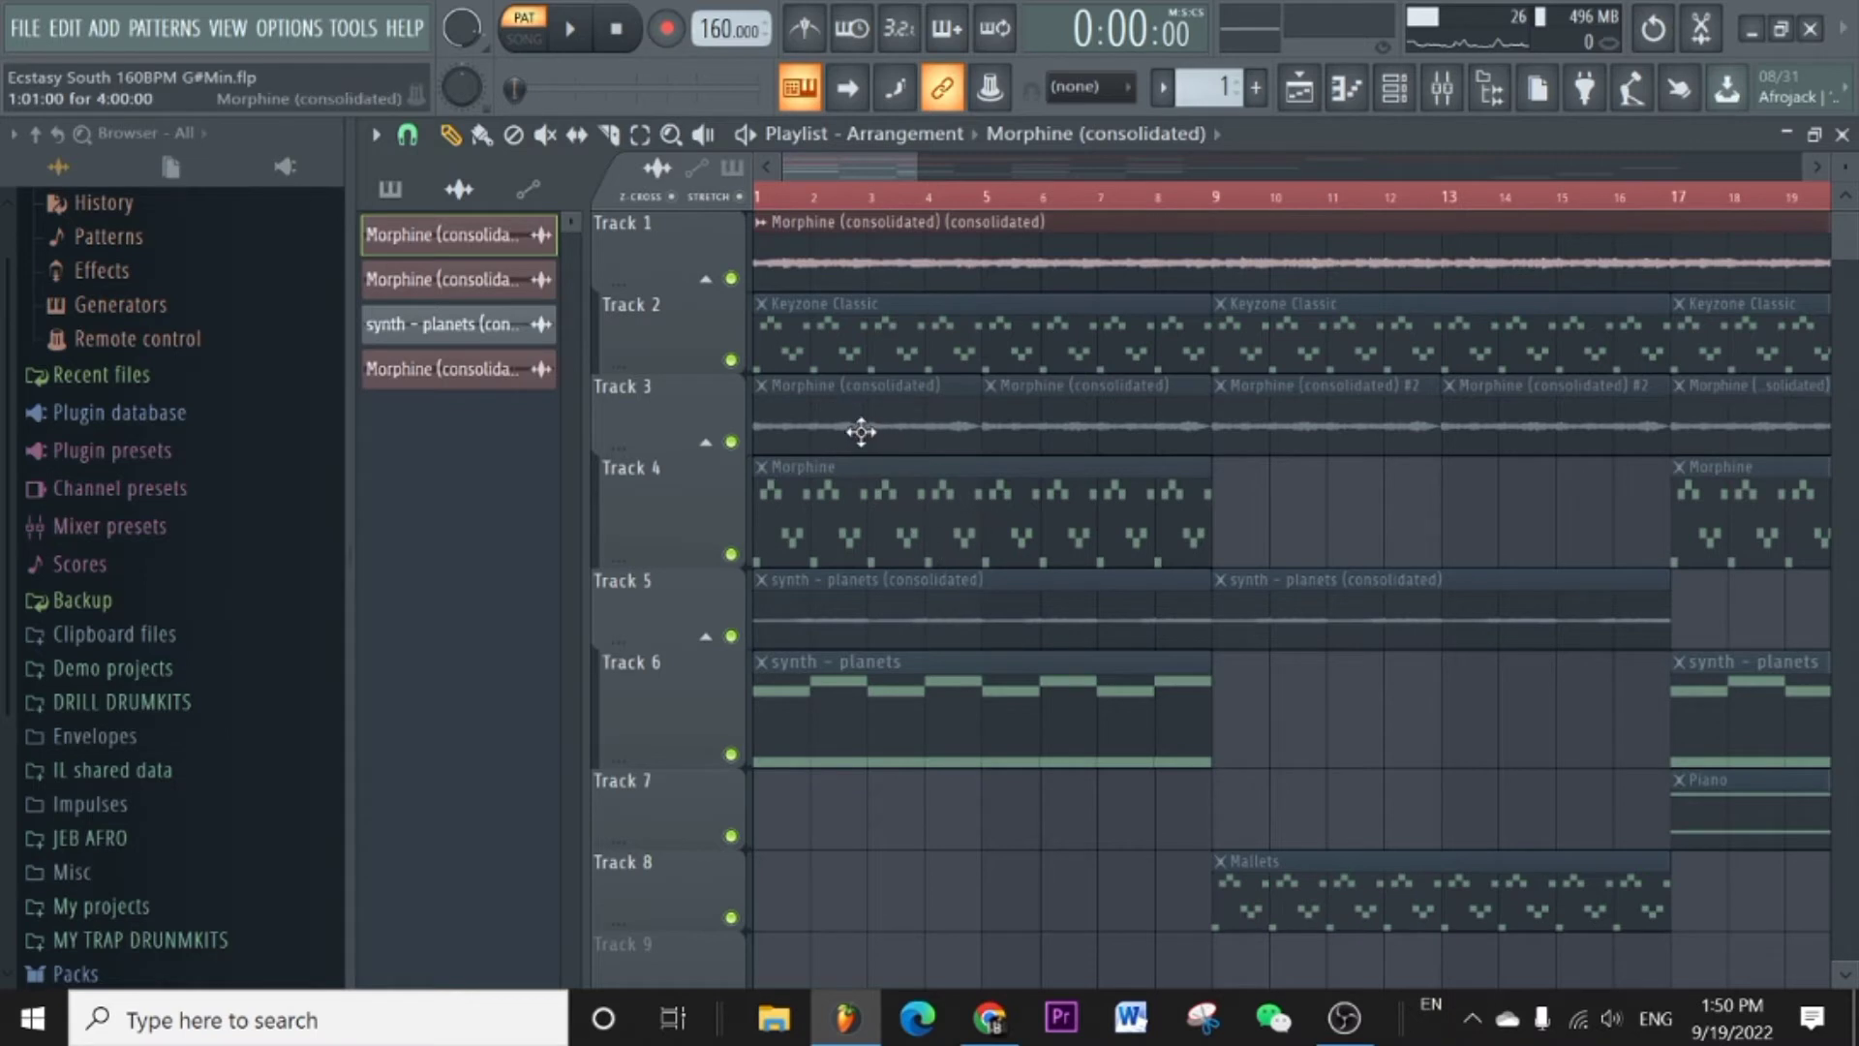
left_click_drag(849, 450, 752, 397)
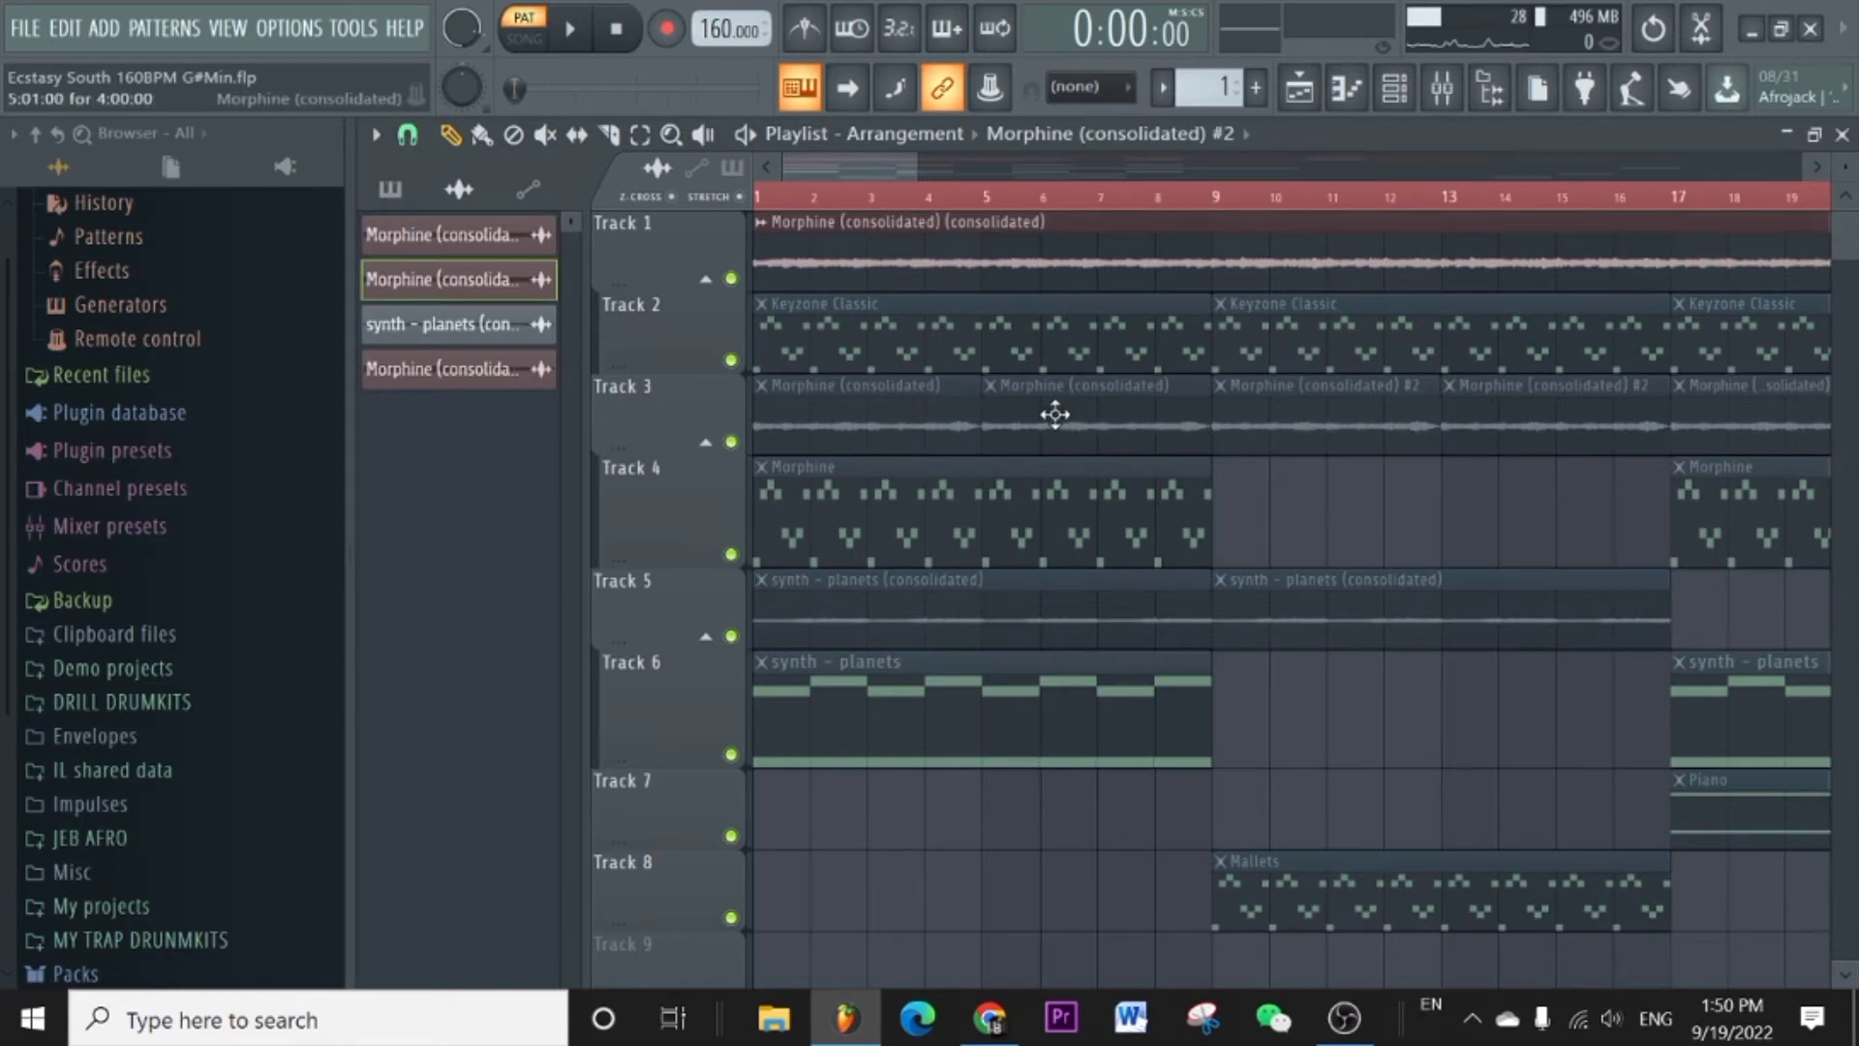
Inspect the pitch and time-stretching settings of the Morphine (consolidated) #2 clips on Track 3.
left_click(999, 391)
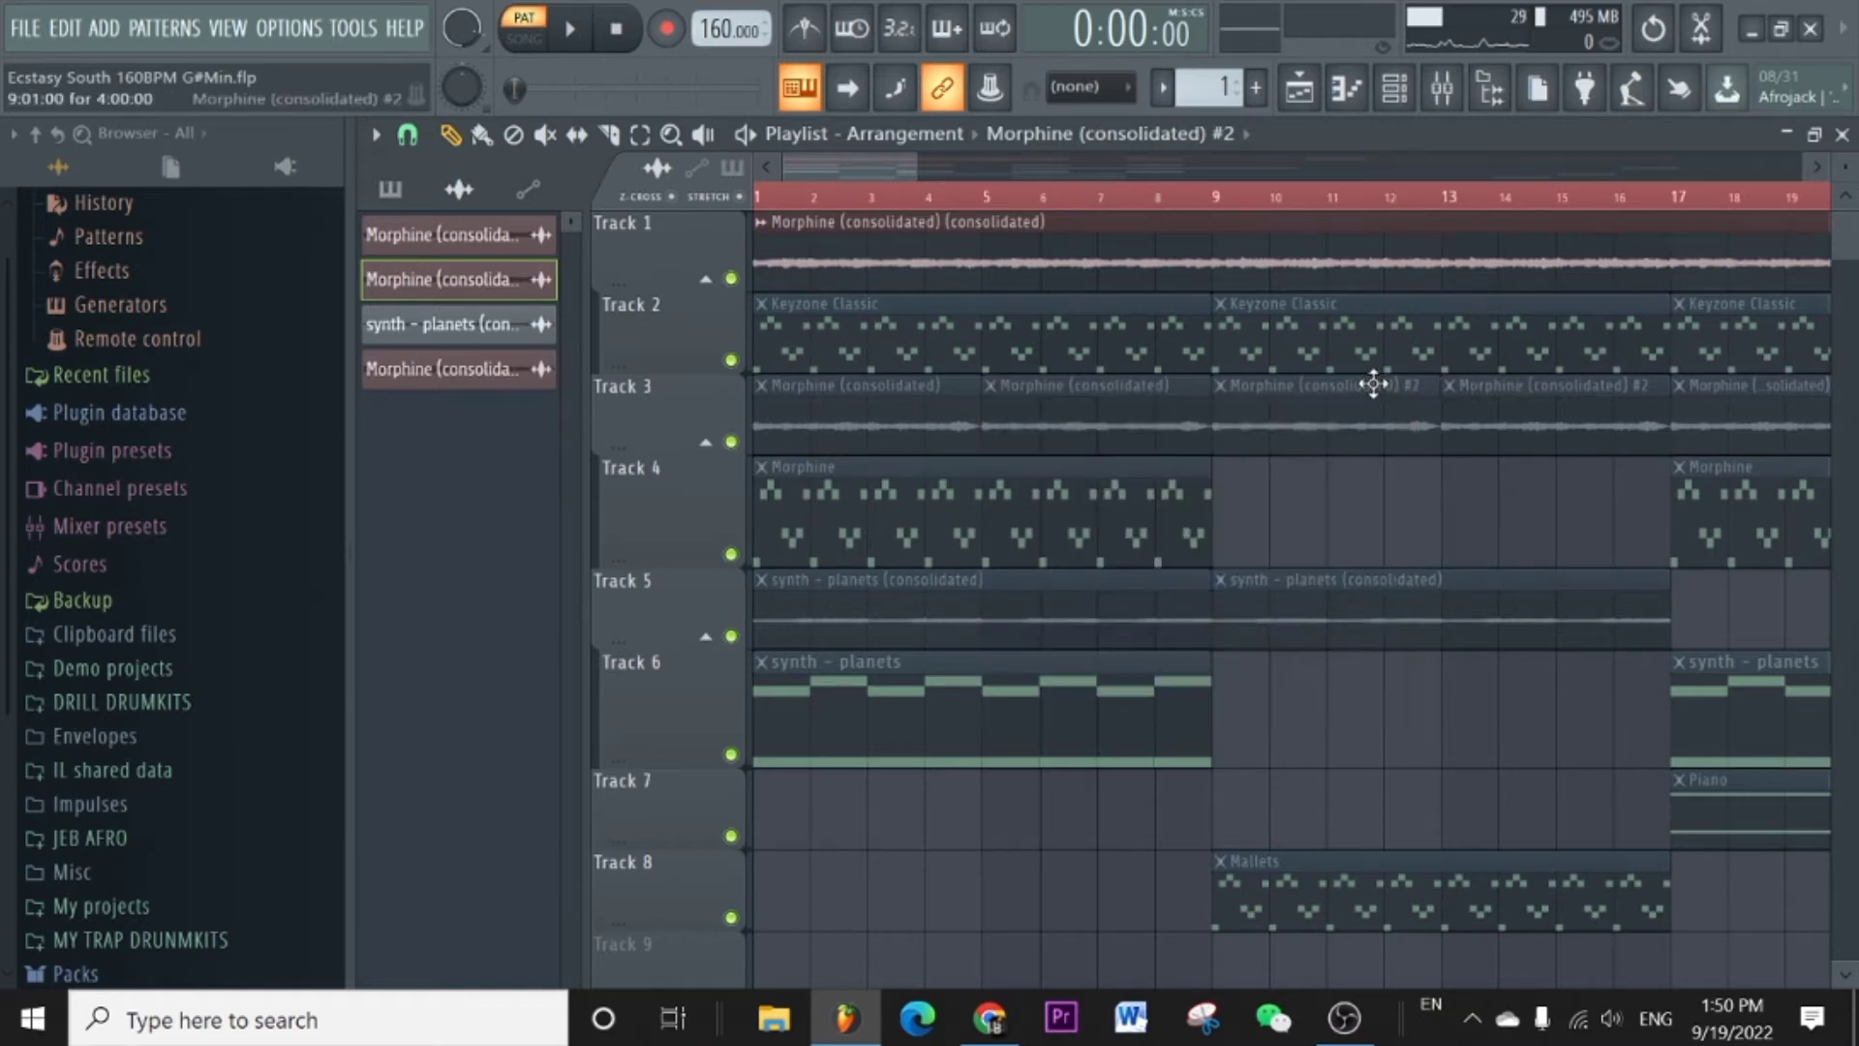
double_click(1297, 416)
left_click_drag(1104, 388, 1202, 259)
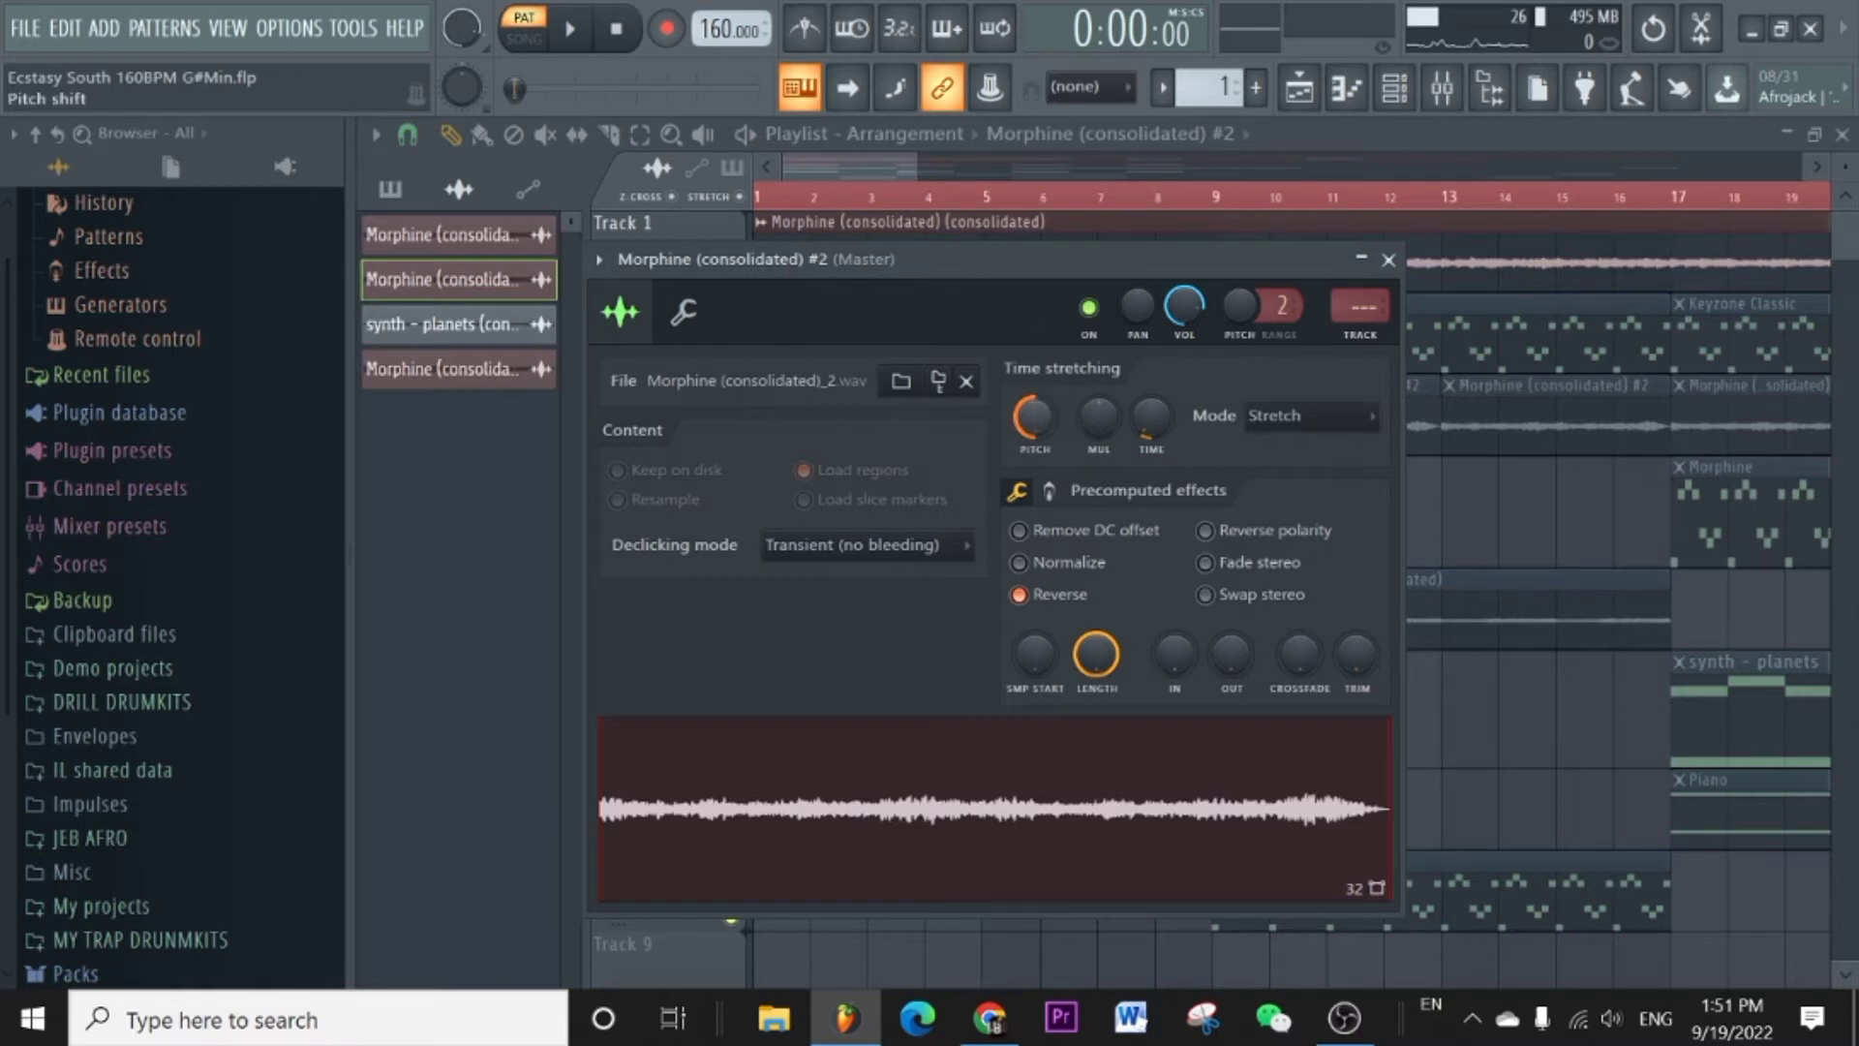
left_click(1389, 259)
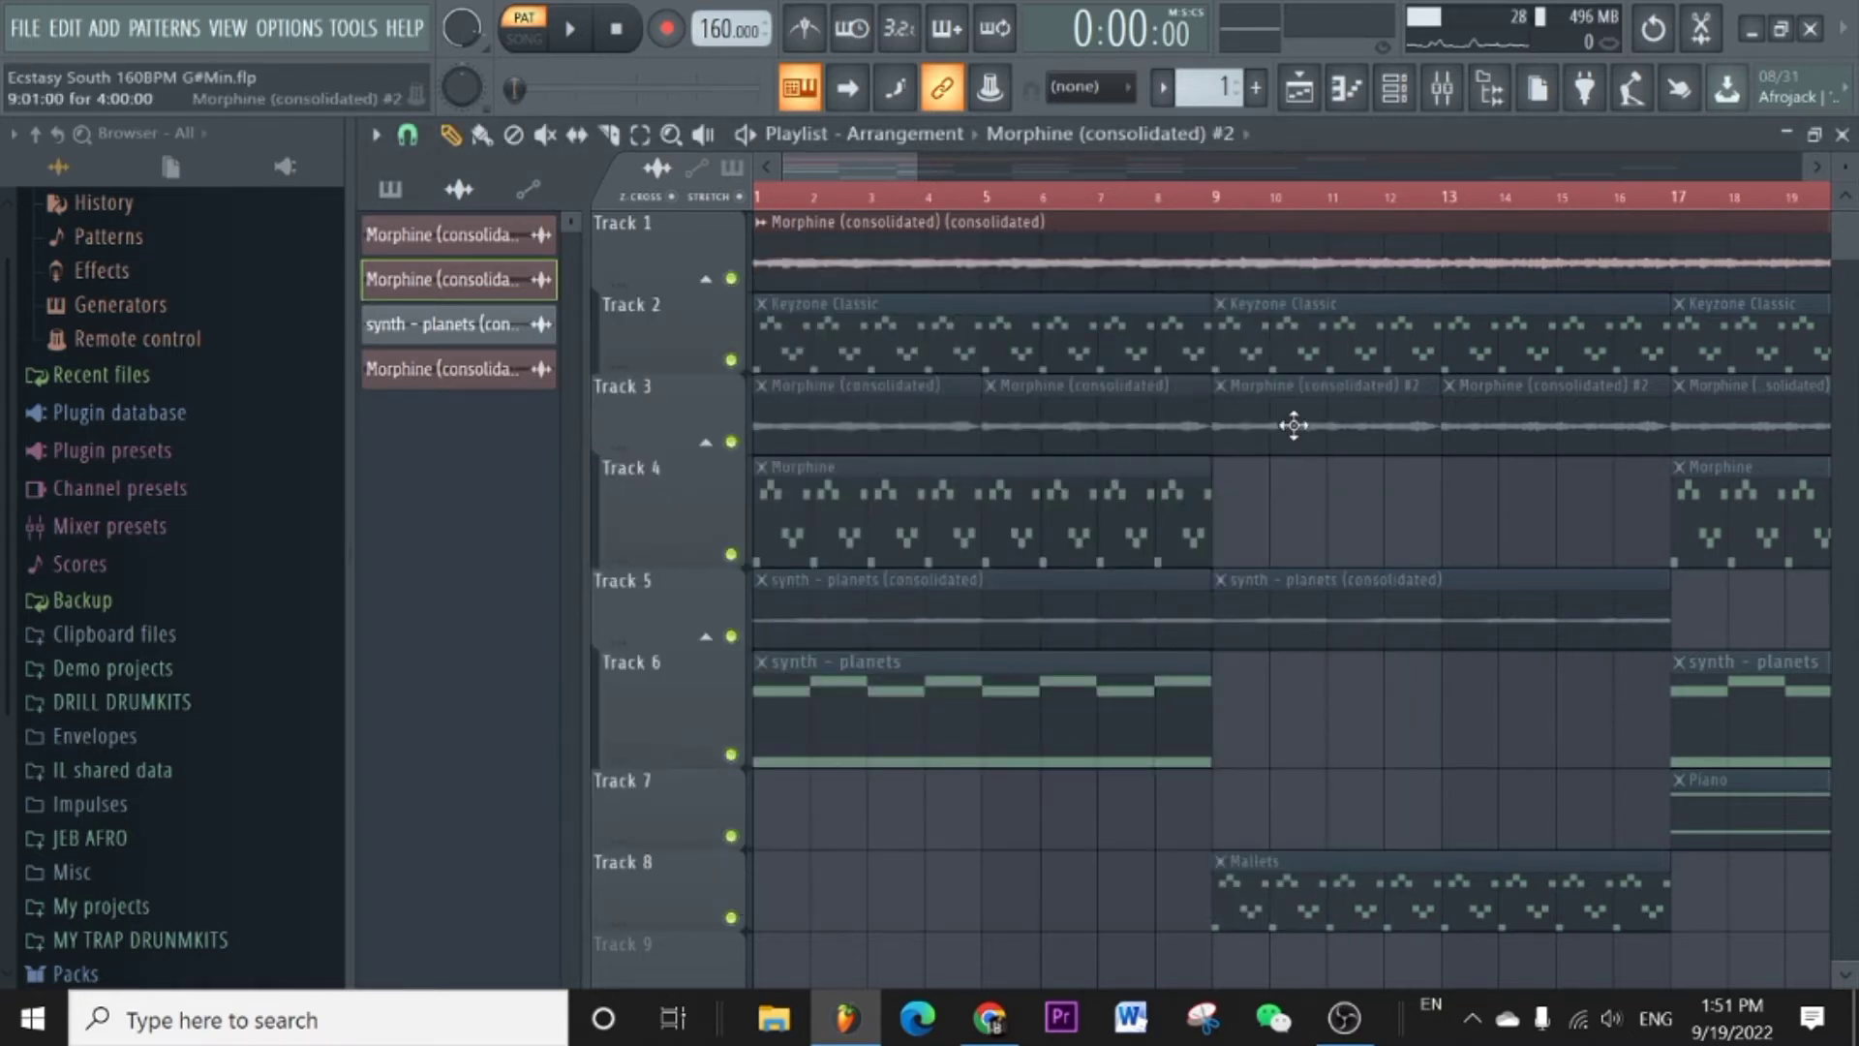
double_click(1294, 425)
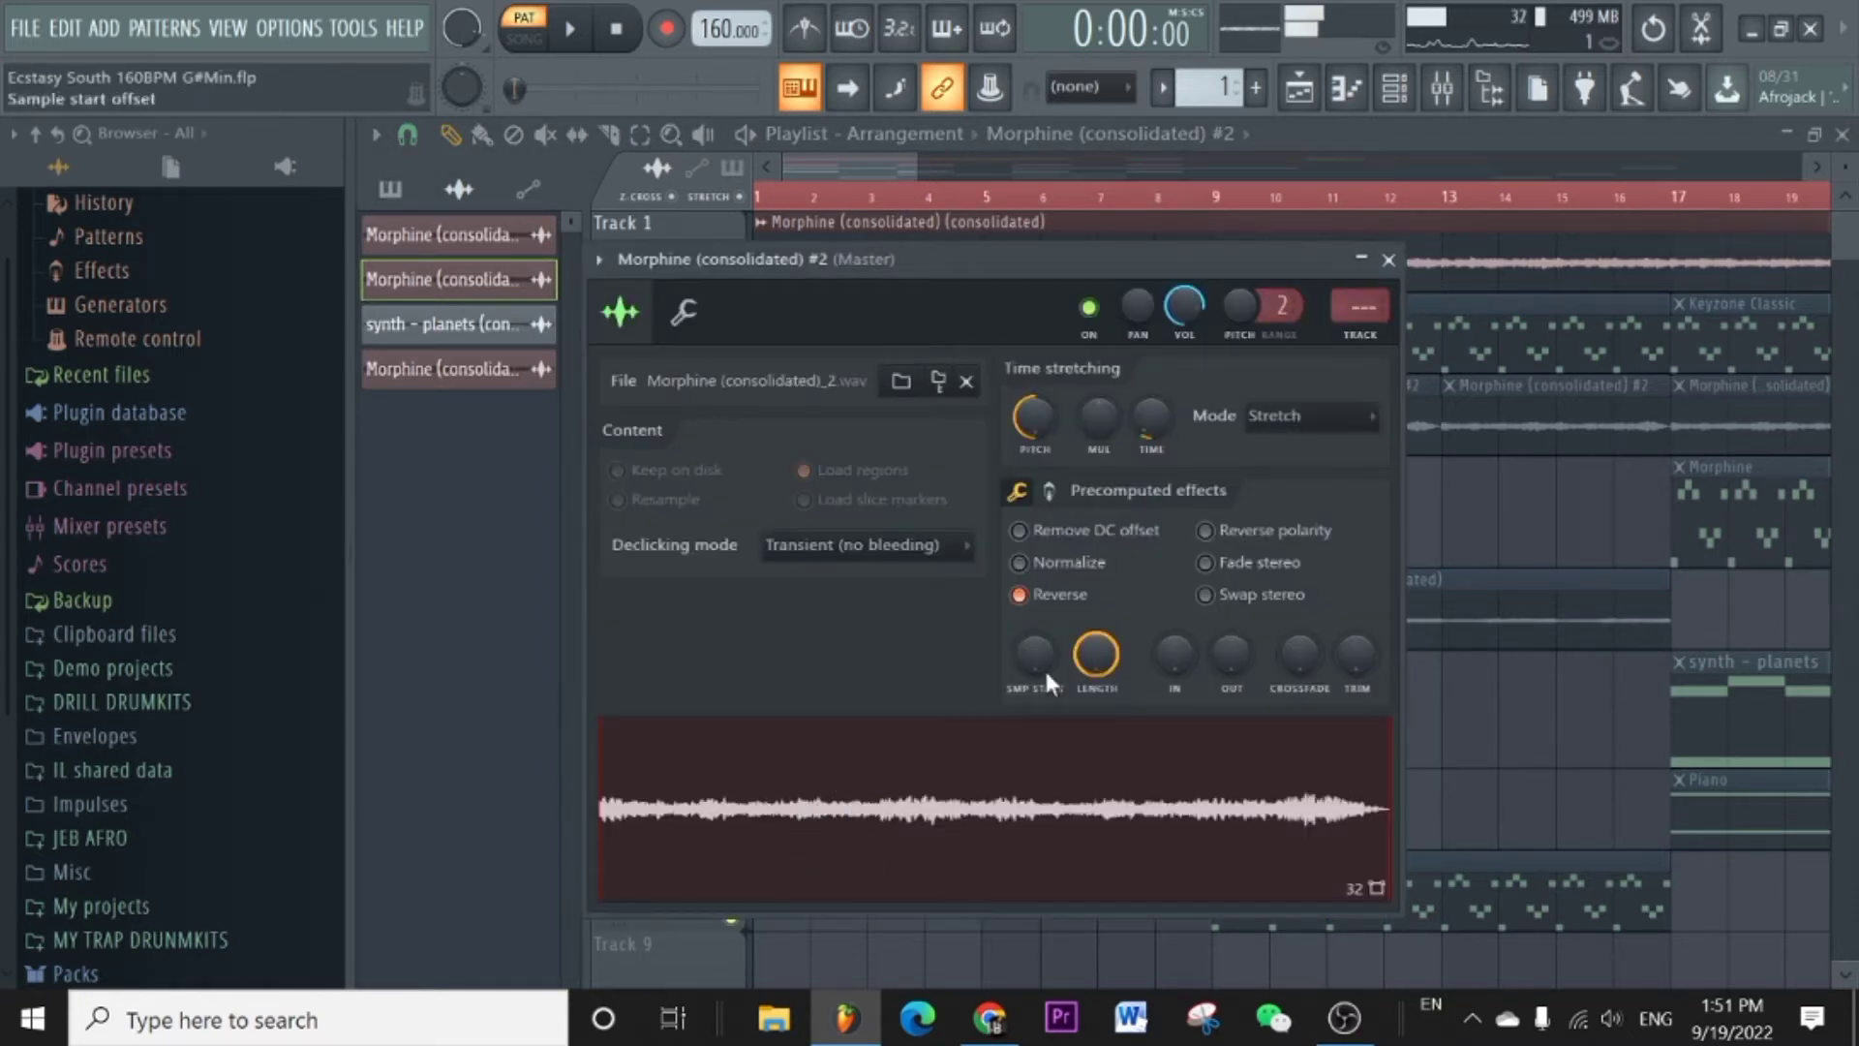
left_click(1388, 260)
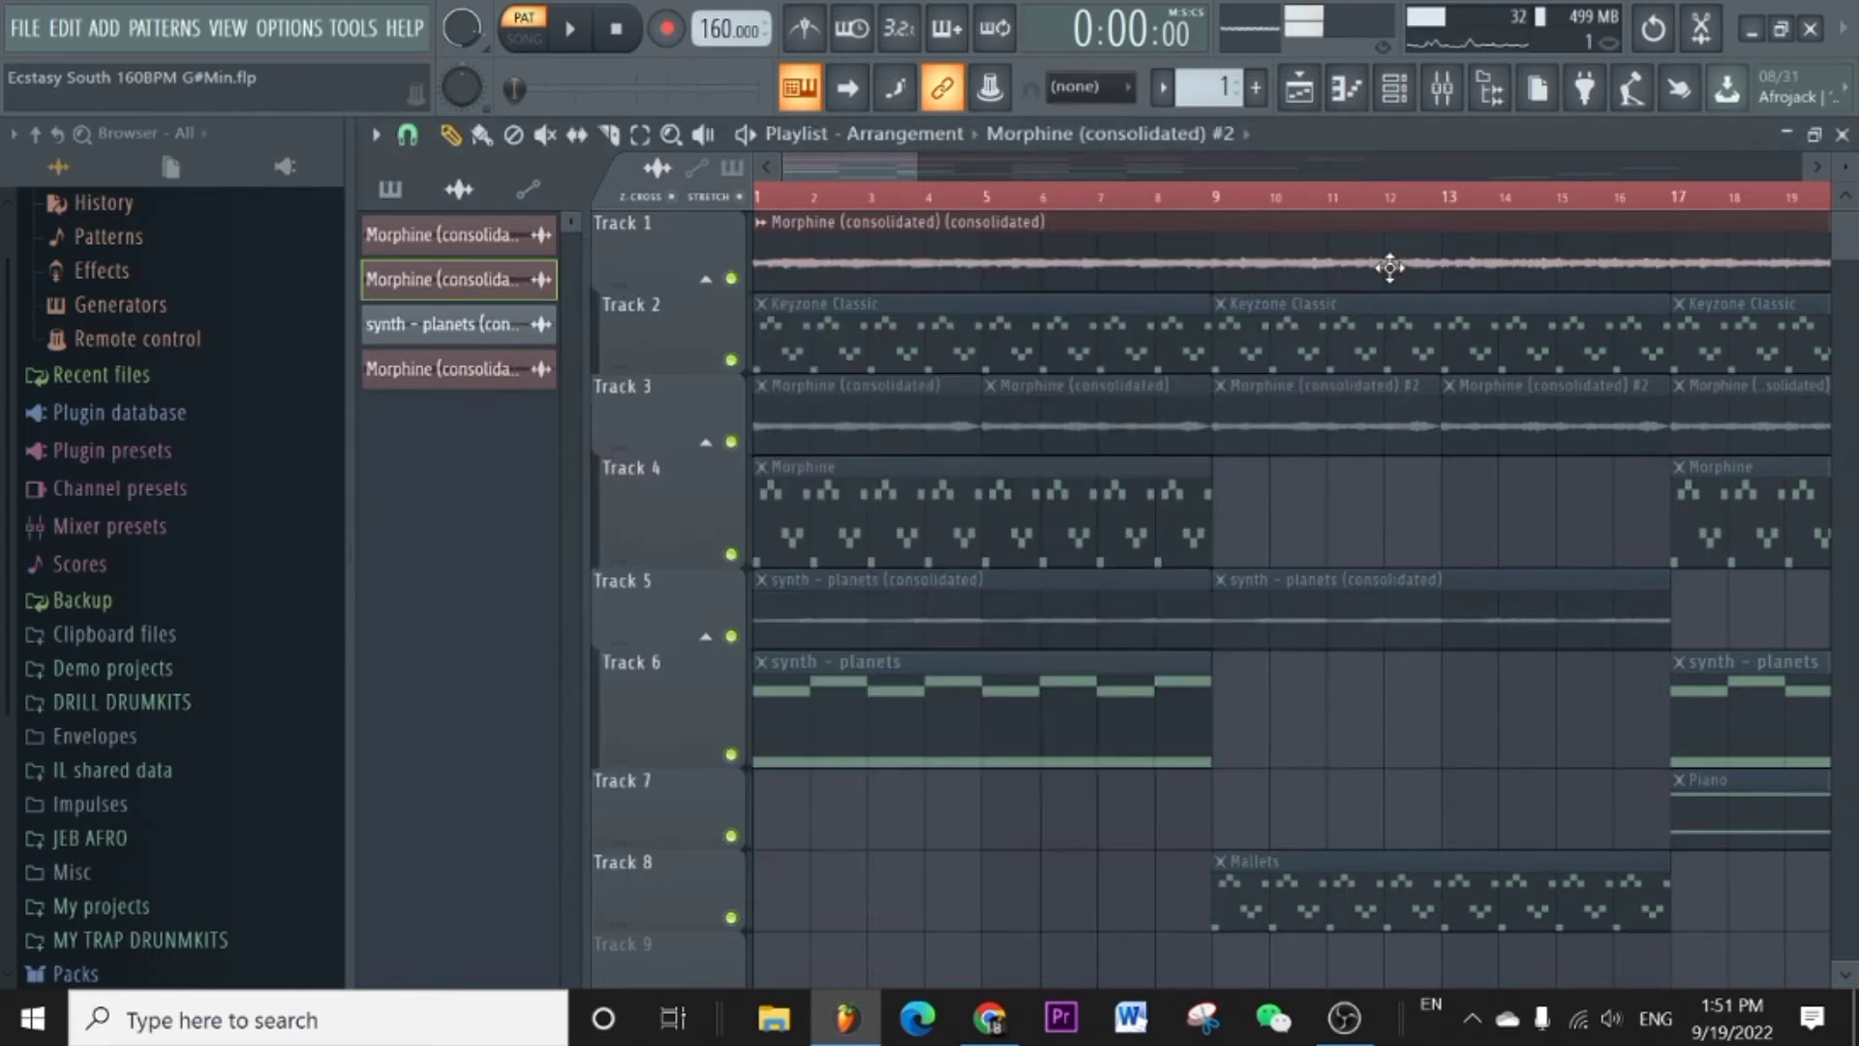
double_click(1491, 441)
left_click(1389, 260)
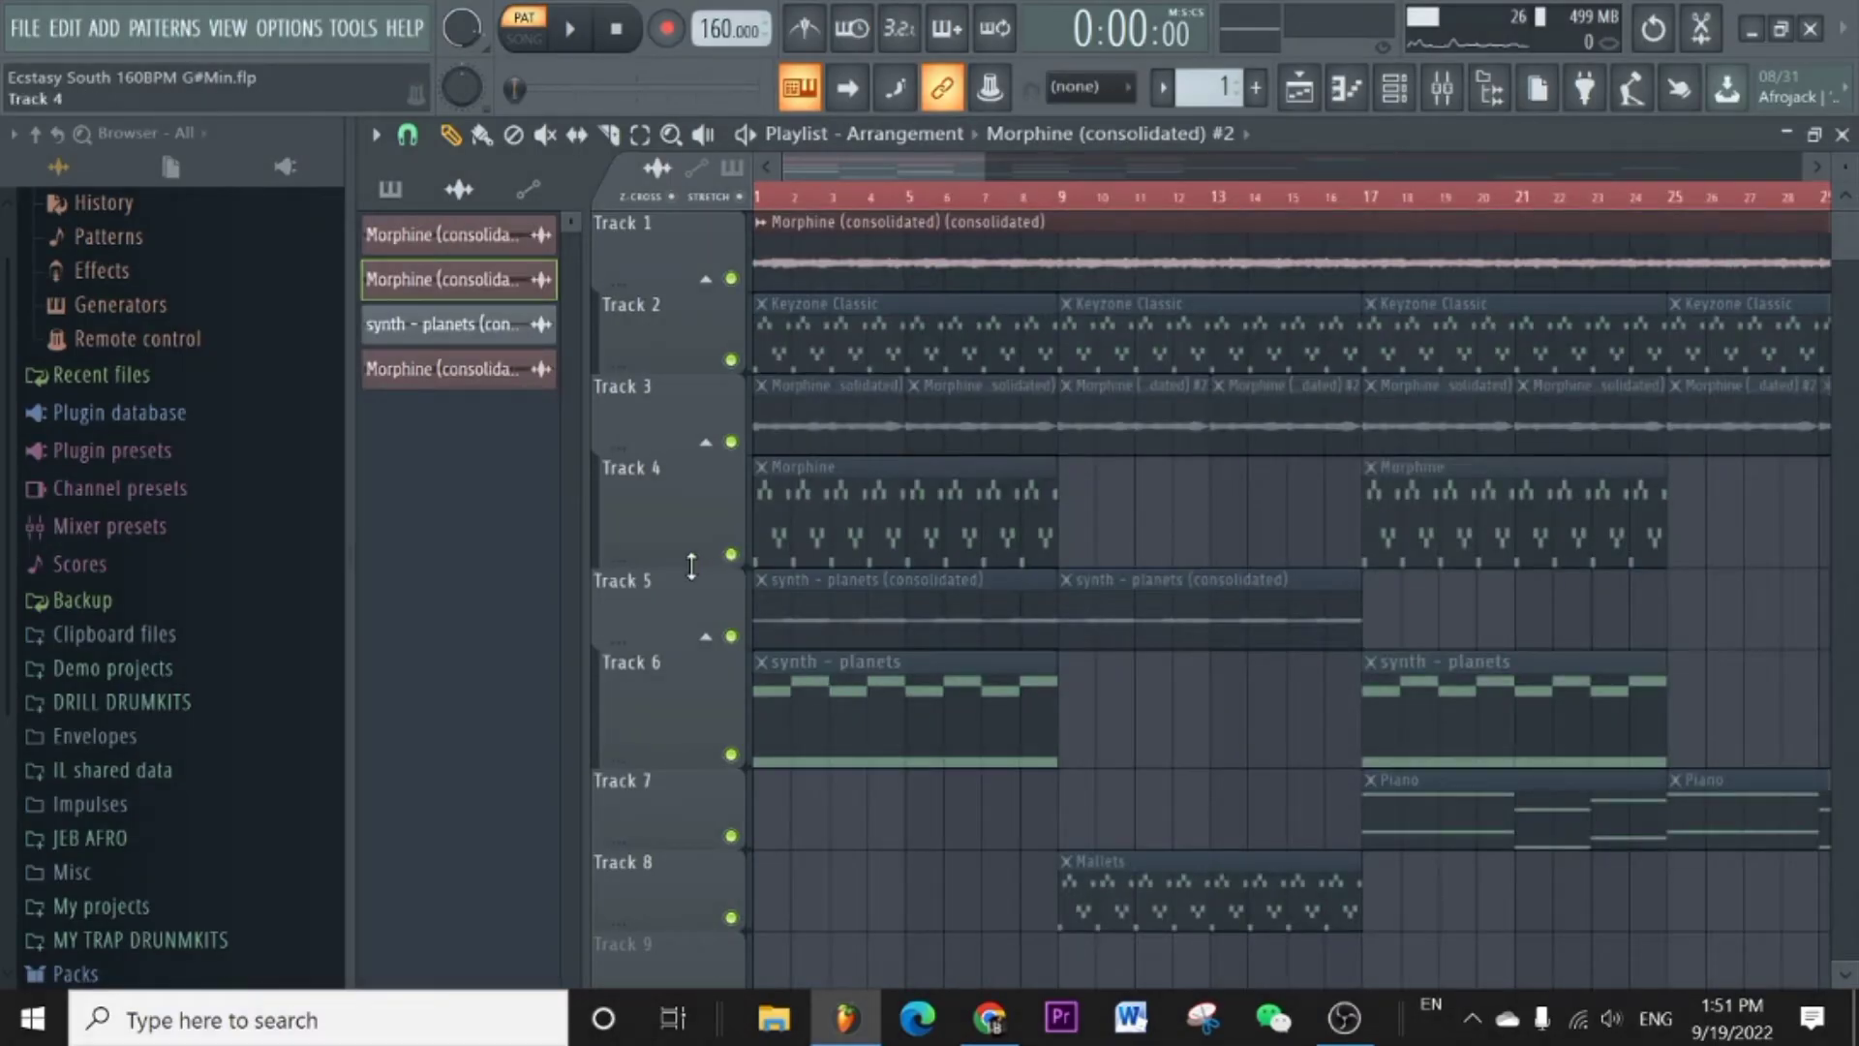
Reduce the heights of Track 4 and Track 6 in the playlist.
left_click_drag(688, 567, 684, 508)
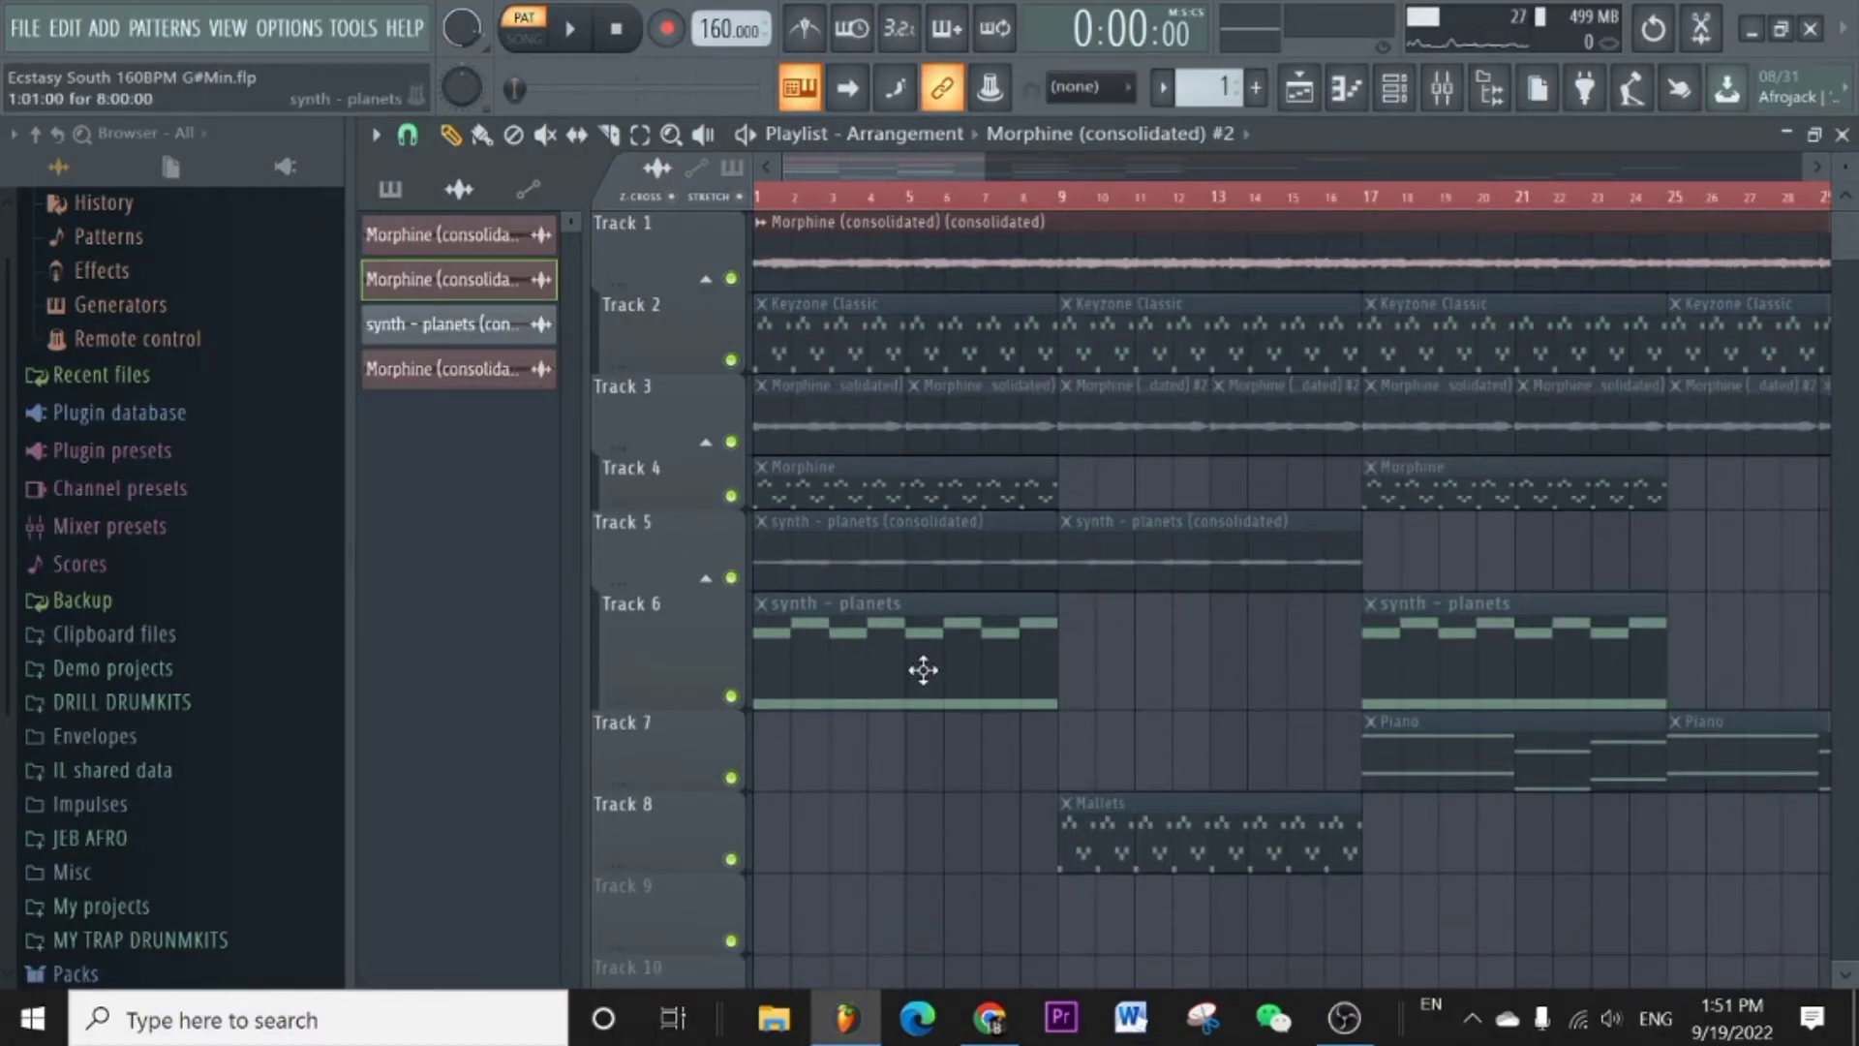
left_click_drag(686, 705, 689, 665)
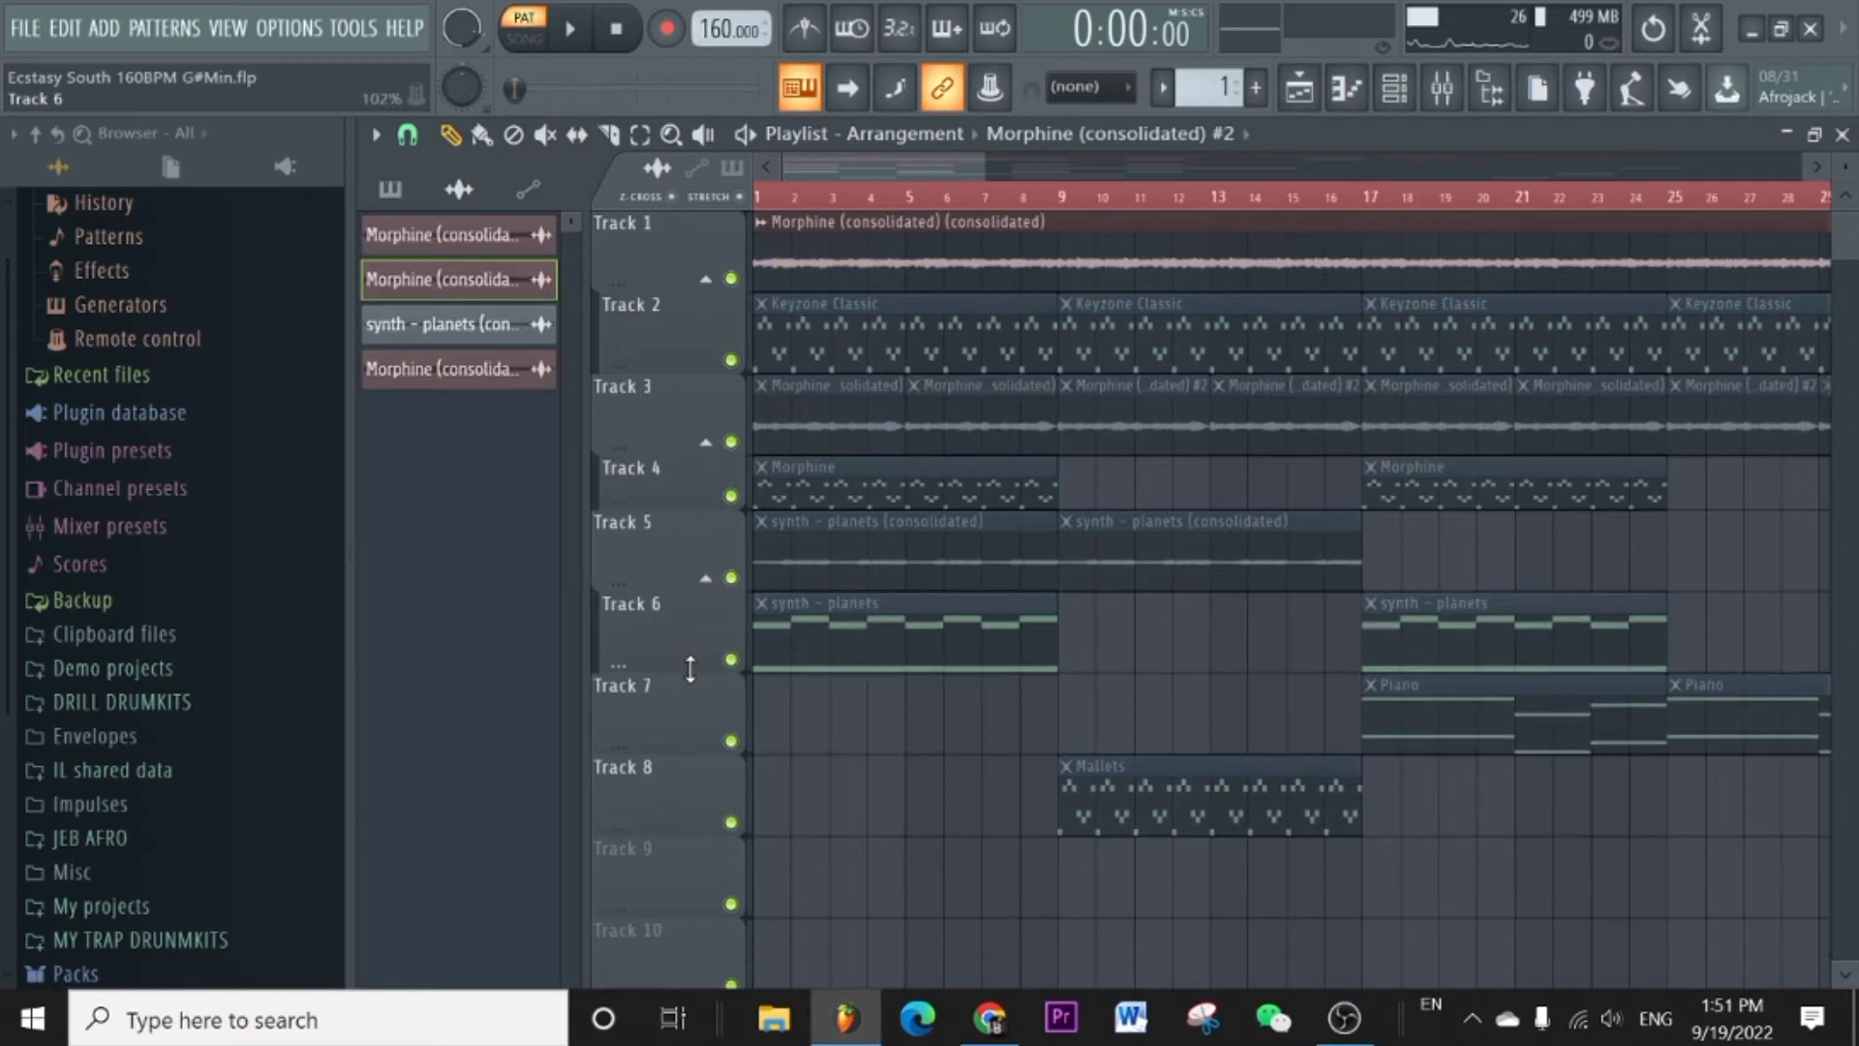
Open the synth - planets pattern in the piano roll and inspect its sample's channel settings.
double_click(835, 647)
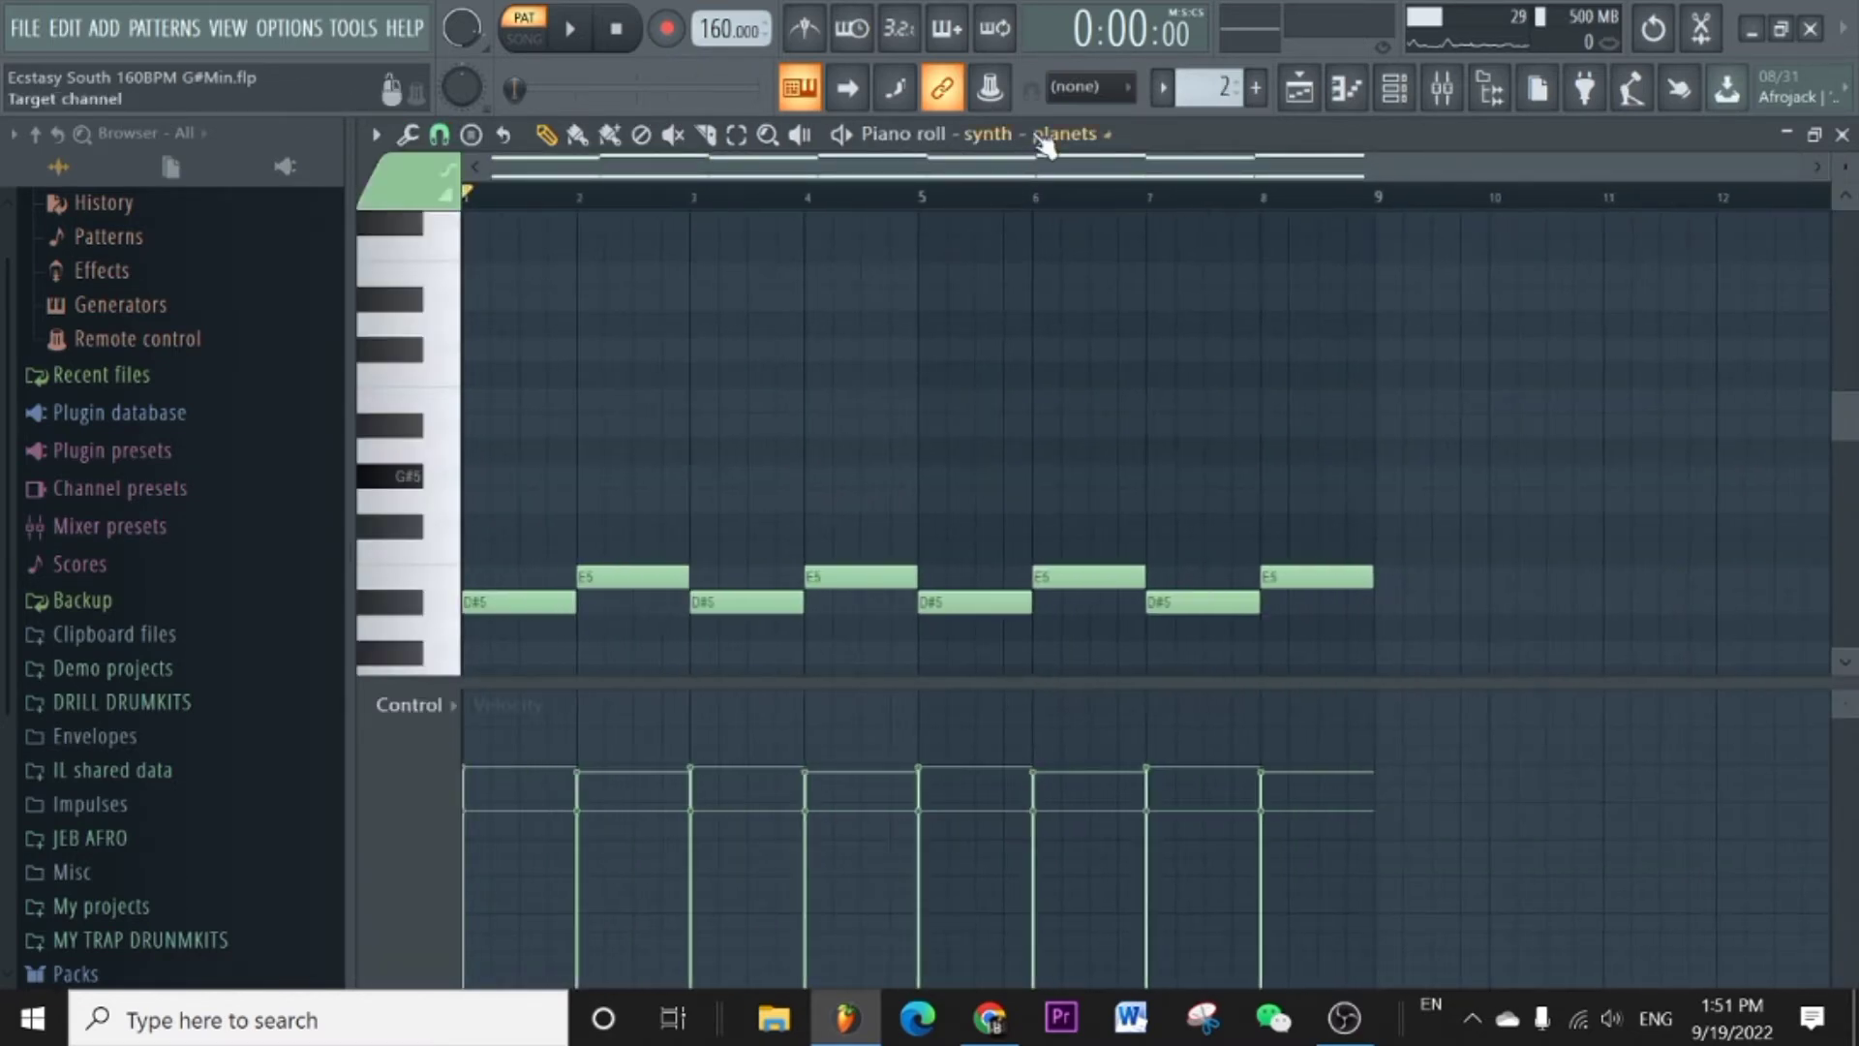
left_click(1044, 137)
left_click(402, 278)
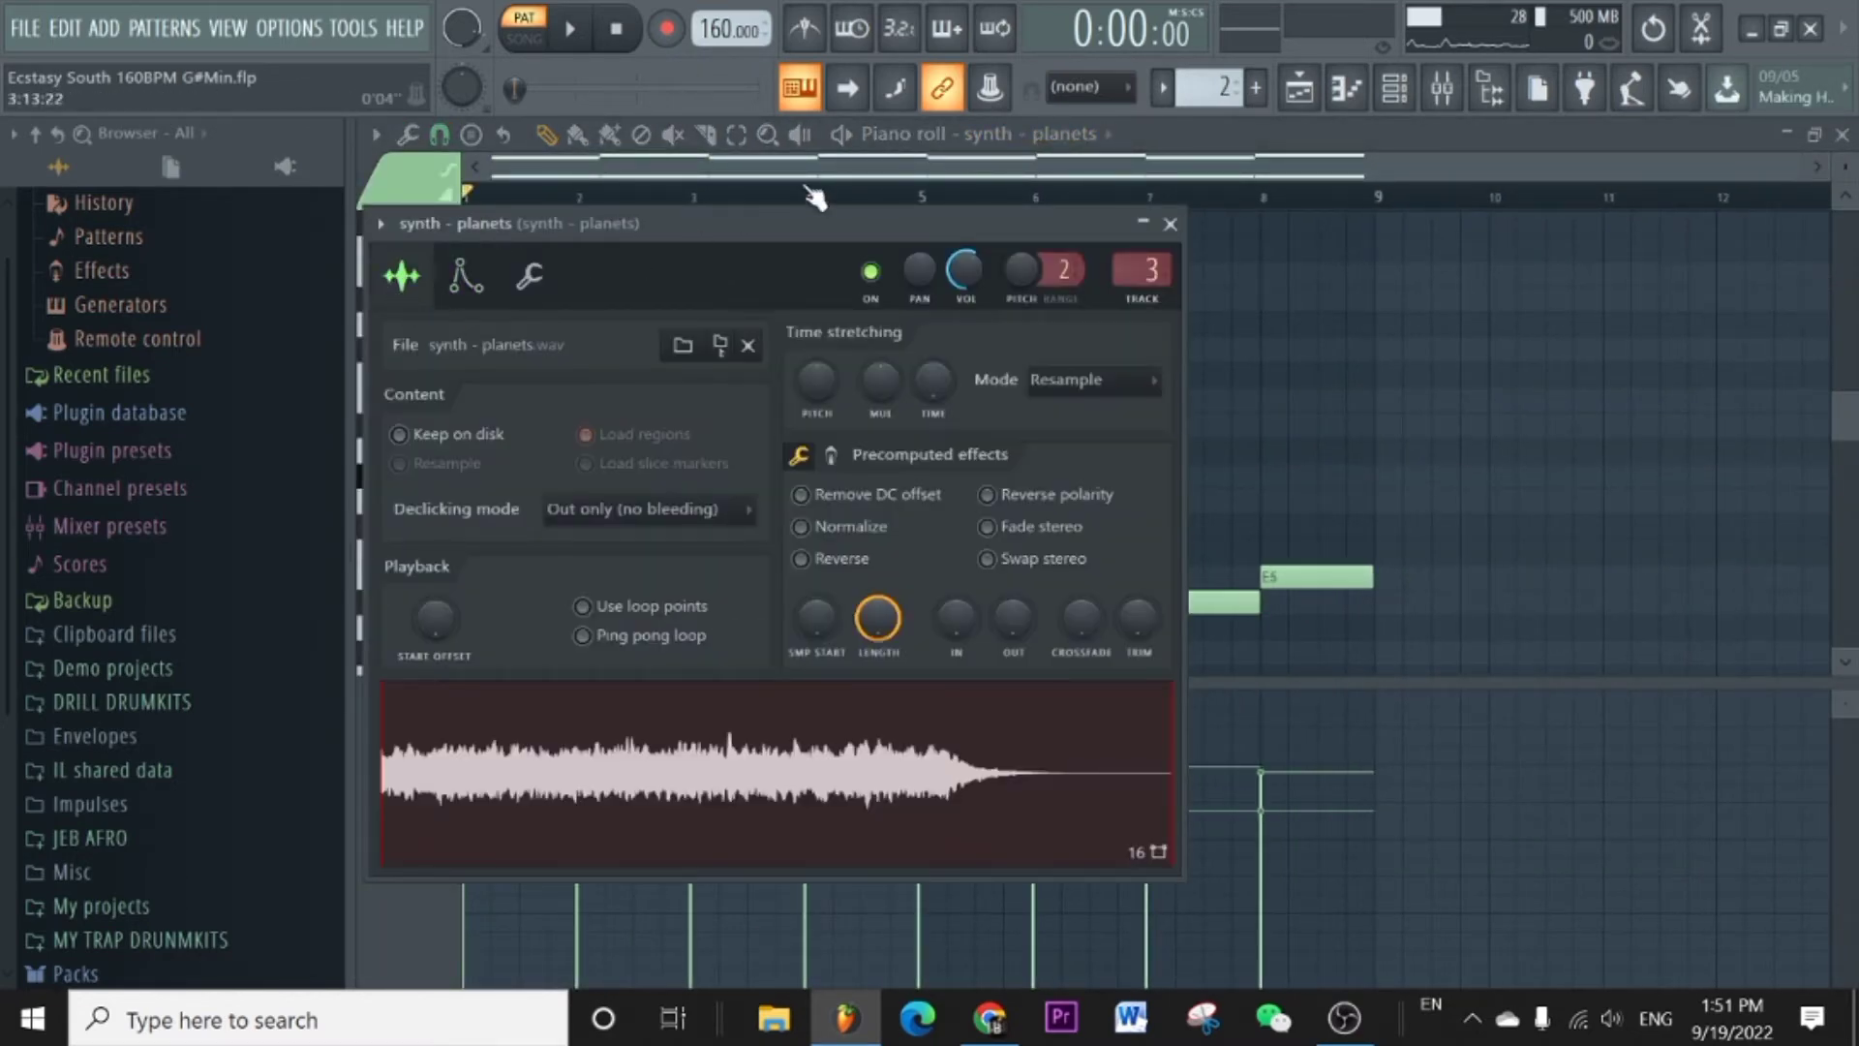
left_click_drag(657, 230, 862, 176)
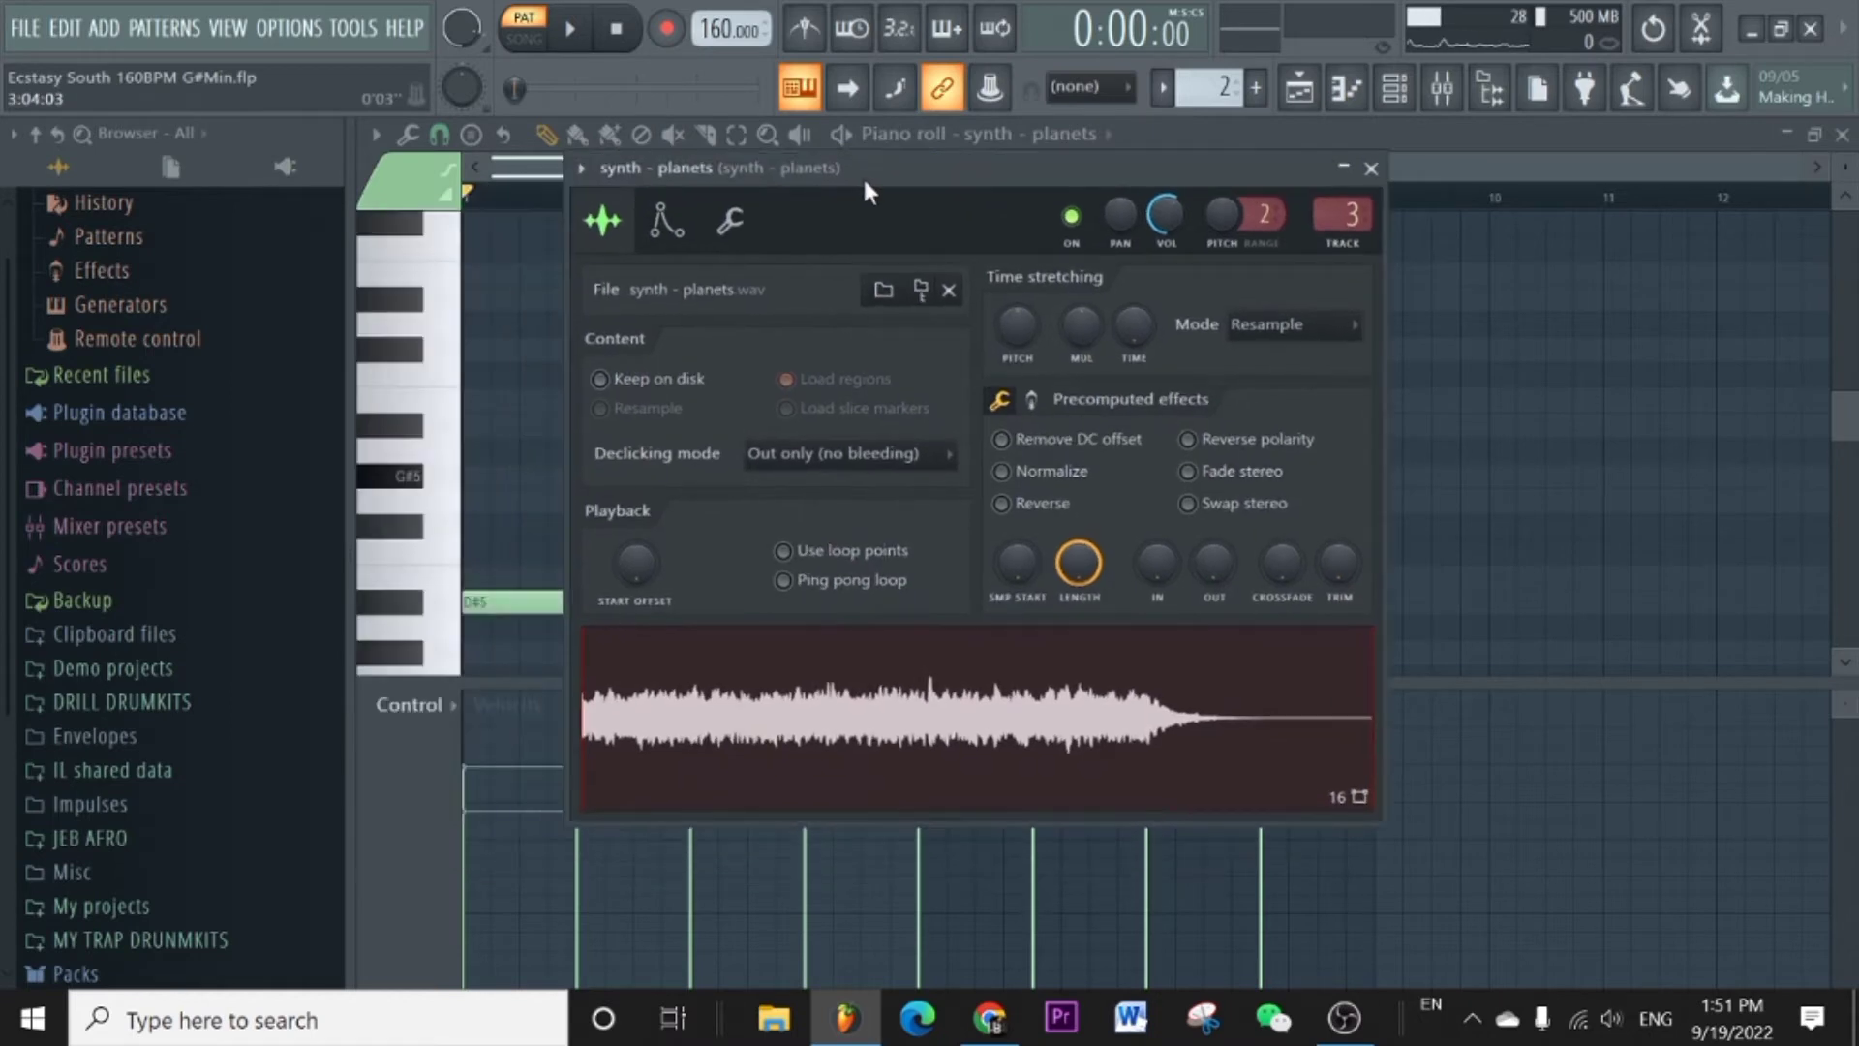
left_click(1371, 169)
Play the synth - planets pattern and compare its sound with the mixer track's effects off and on.
scroll(601, 274, "down", 4)
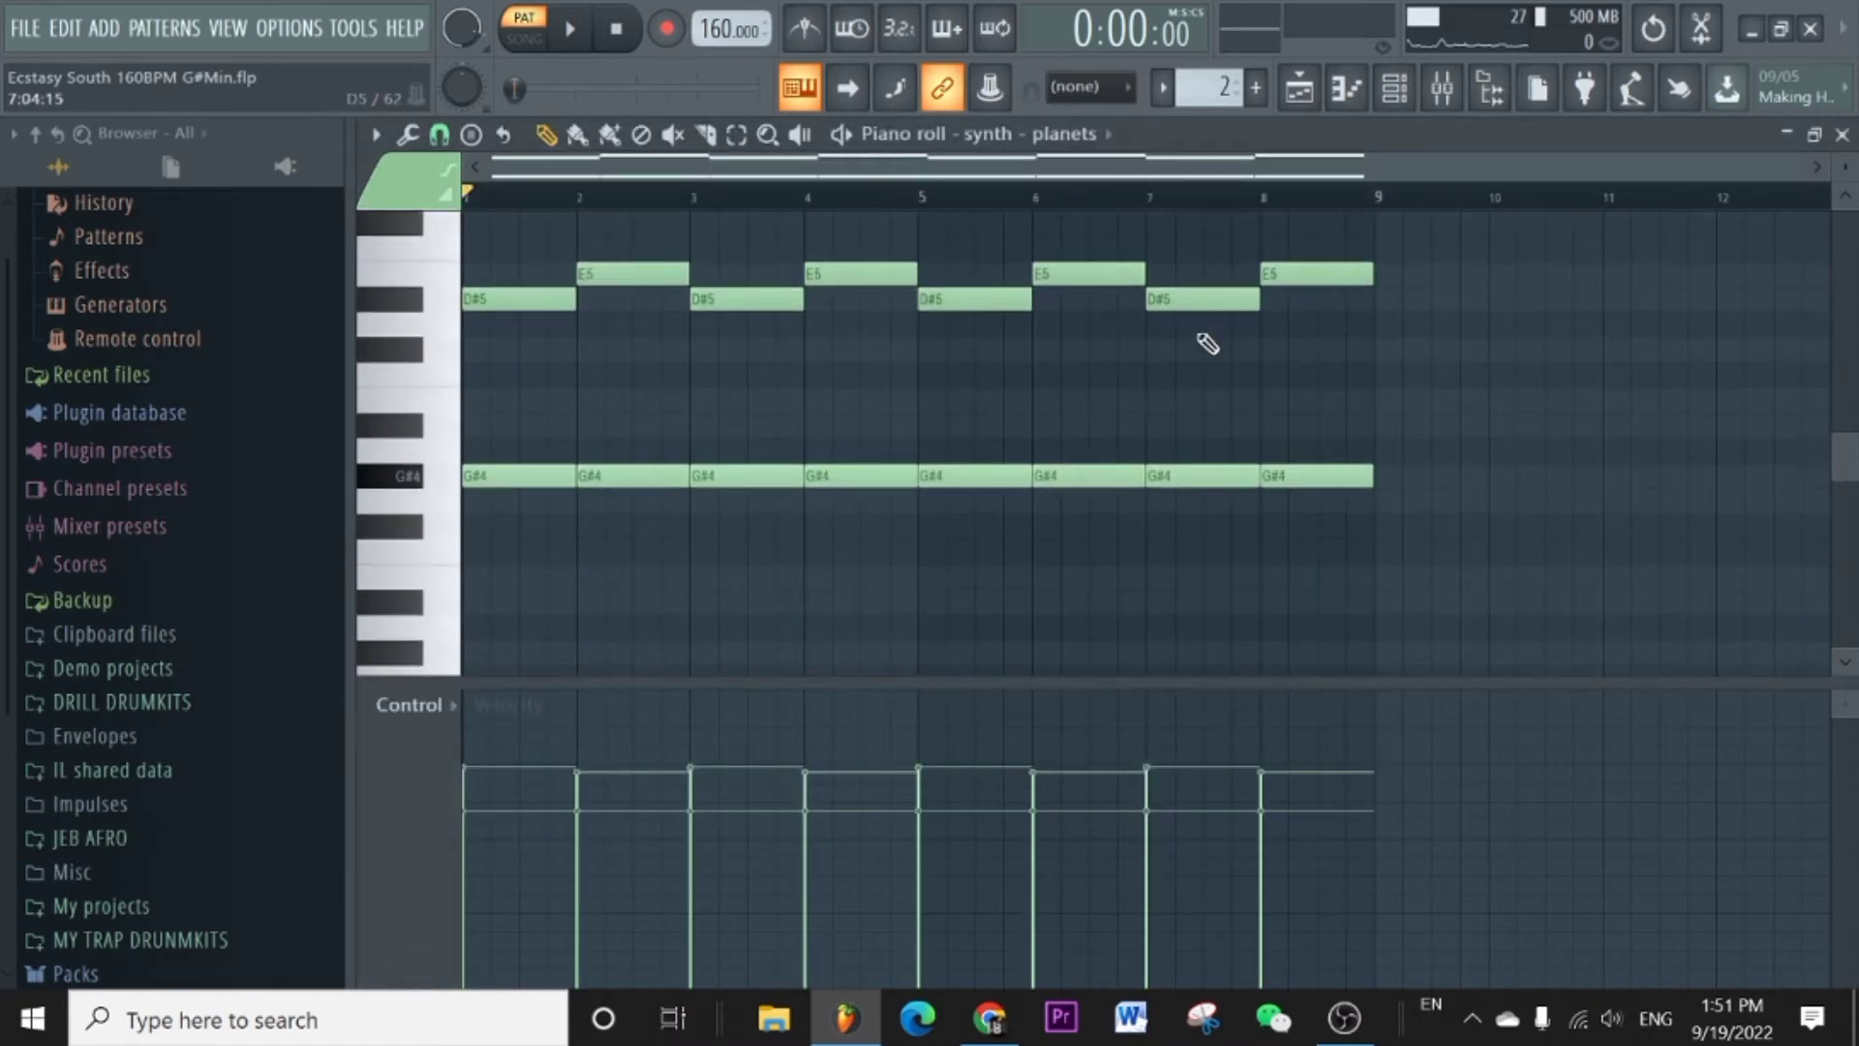
key("space")
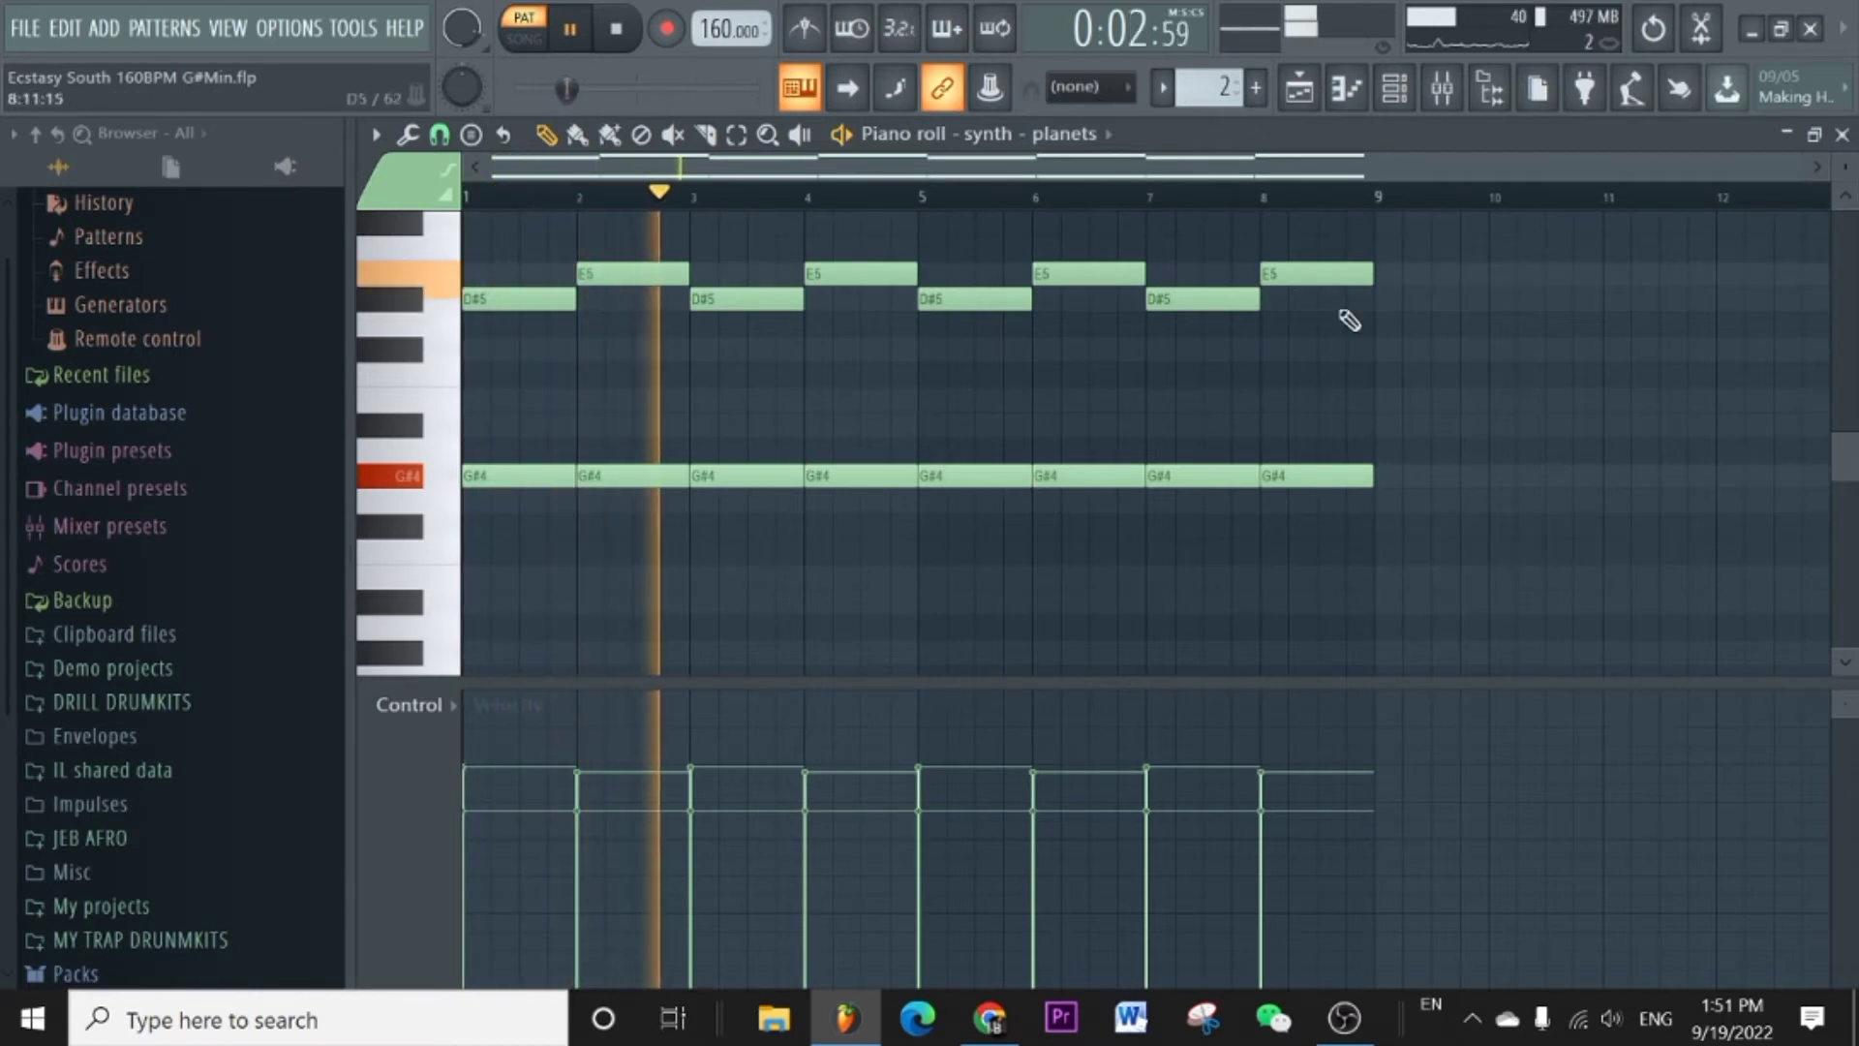
left_click(1443, 89)
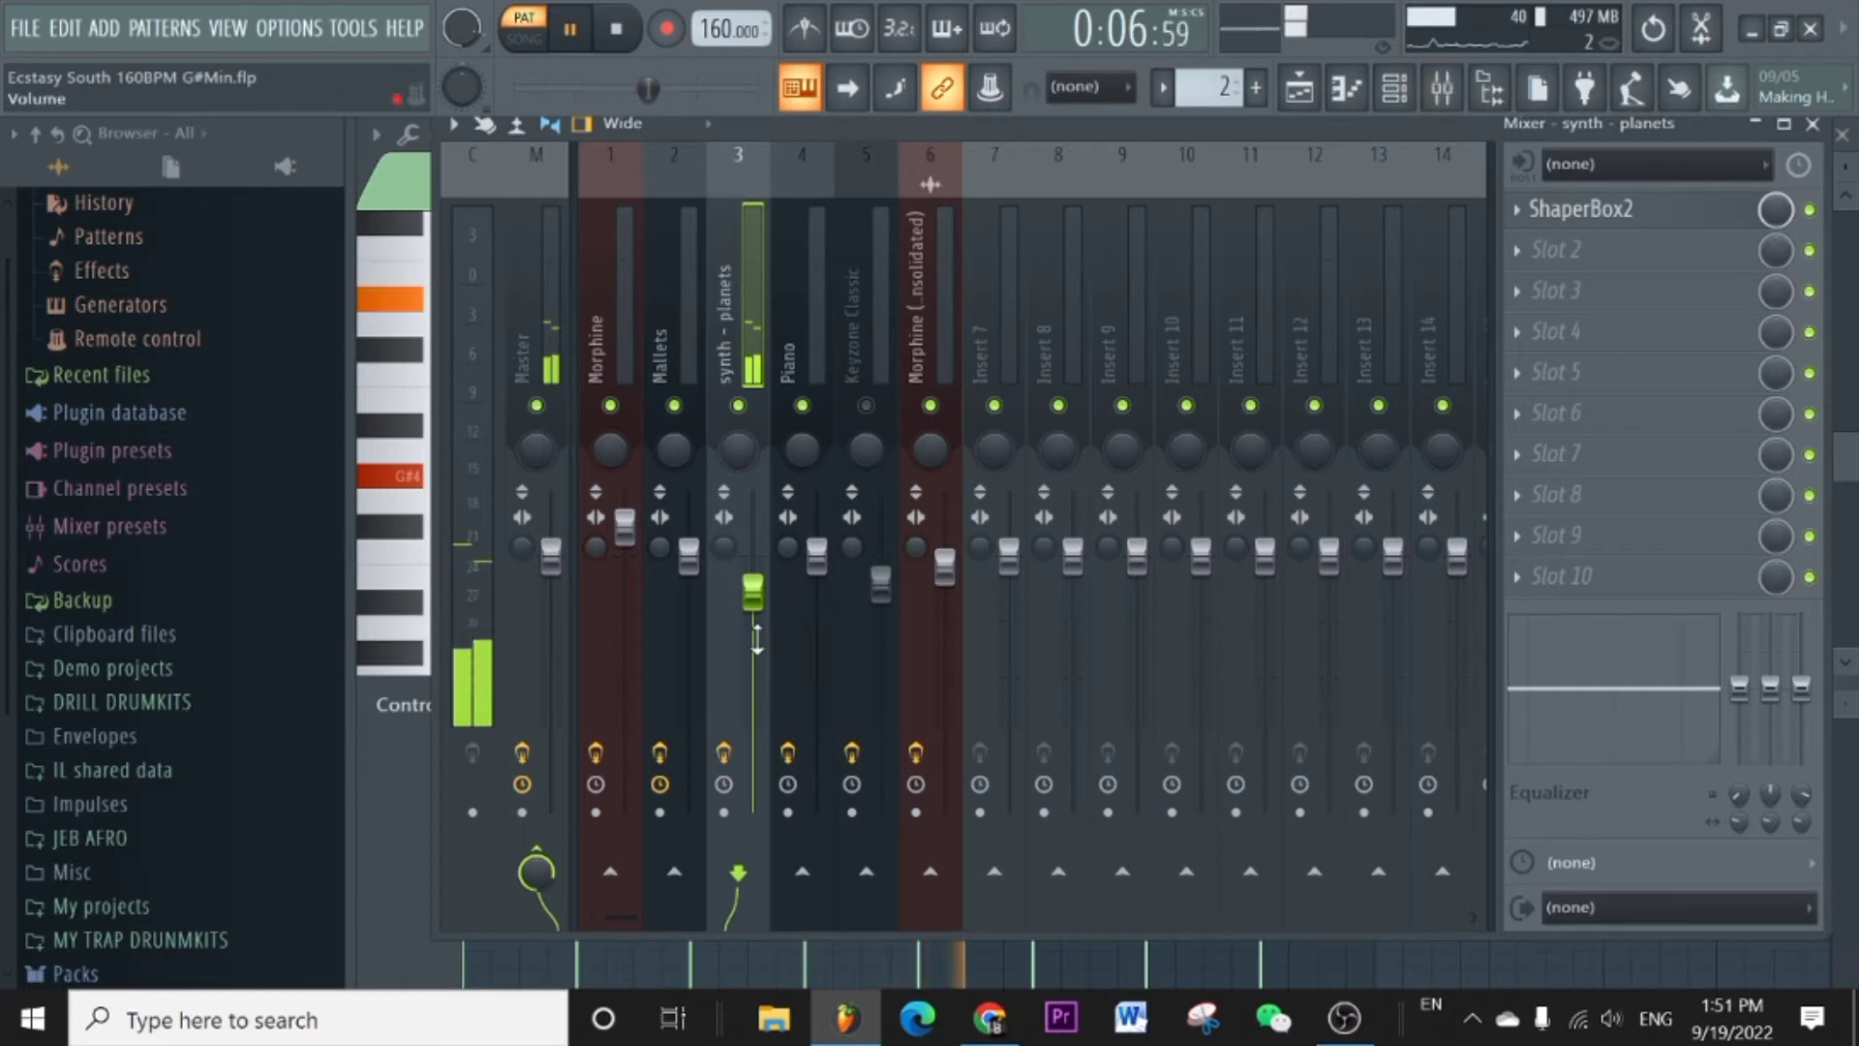
left_click(724, 752)
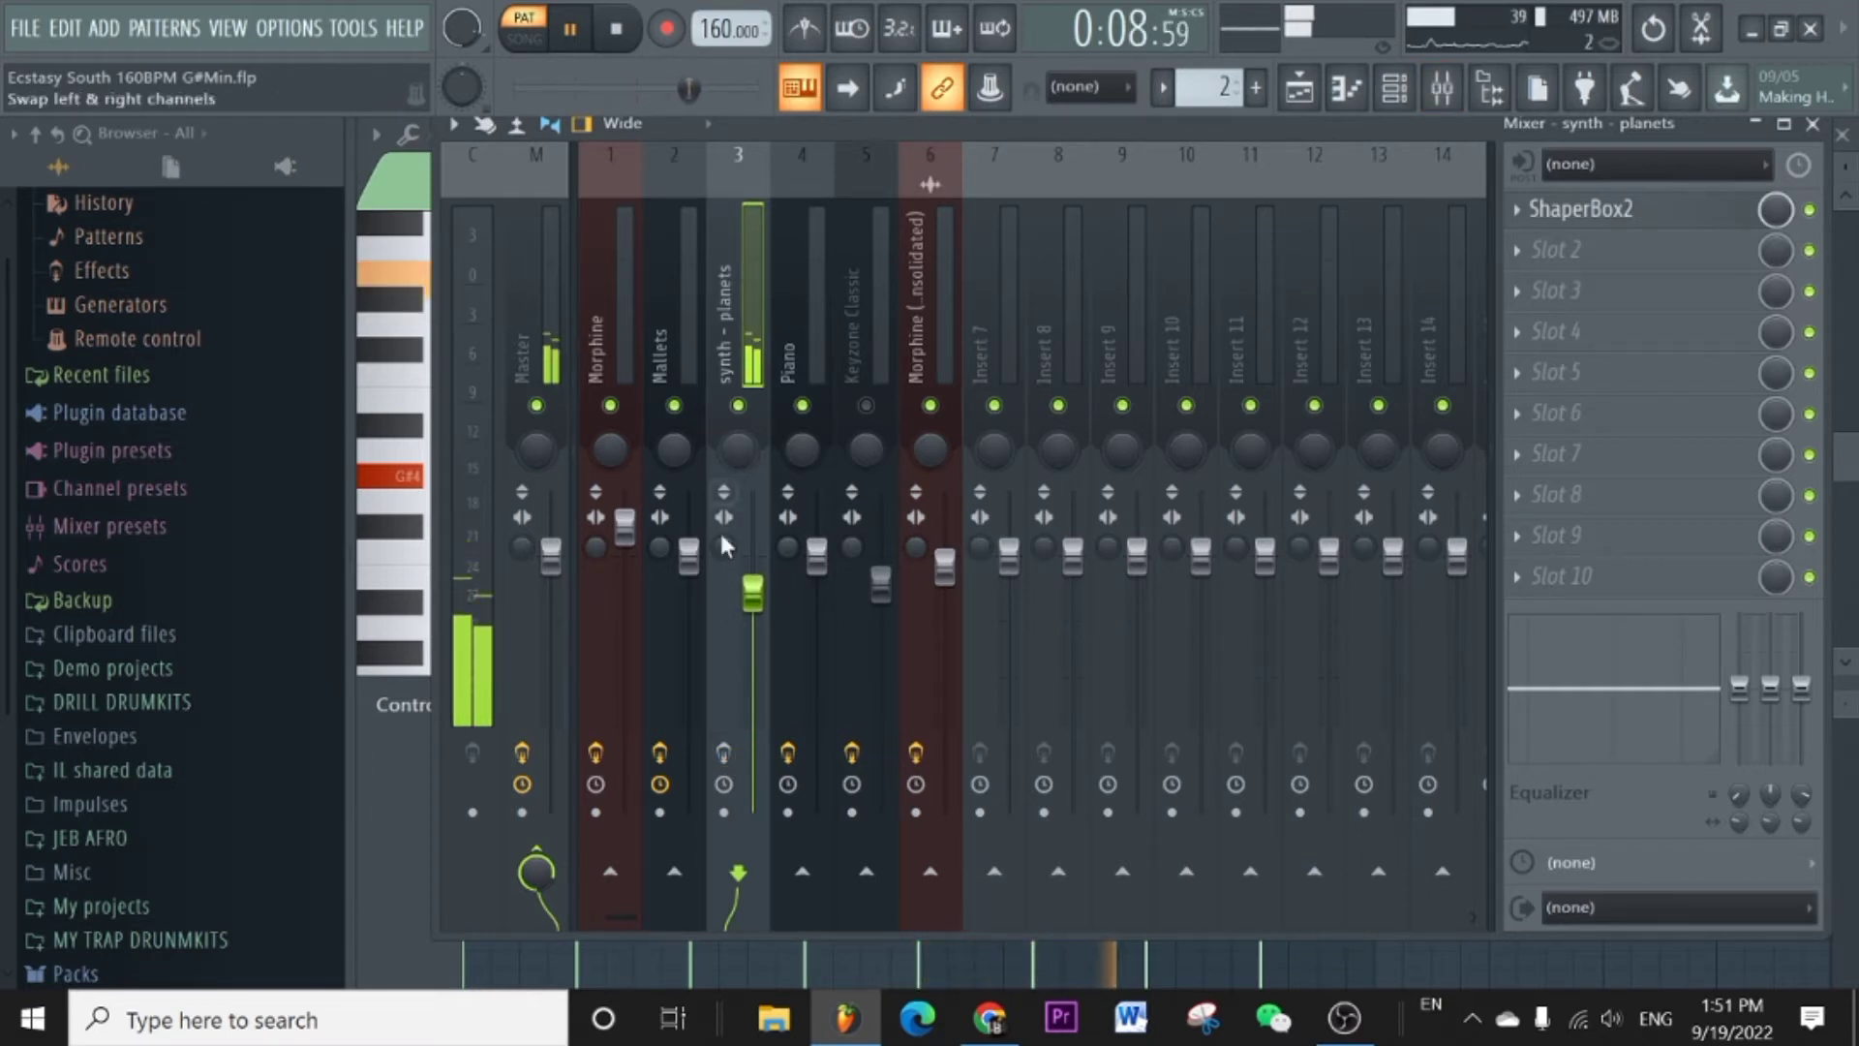
left_click(725, 753)
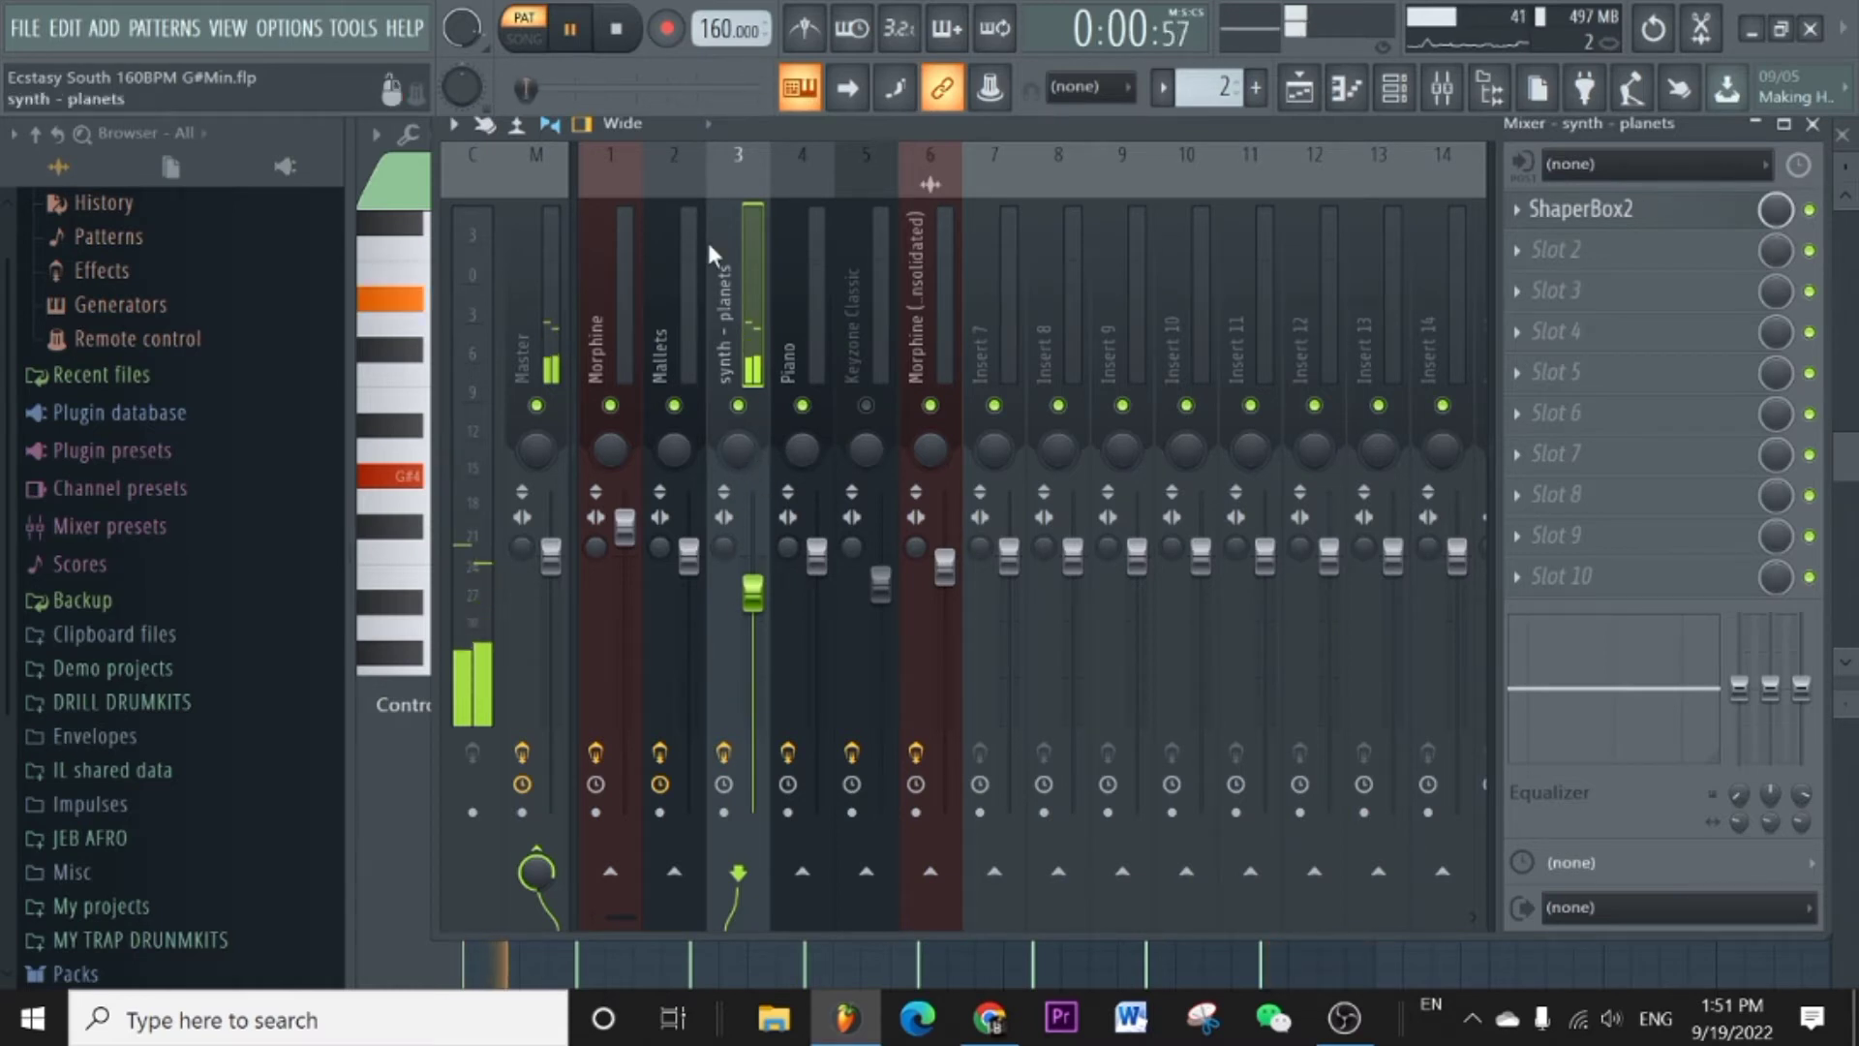
left_click(728, 755)
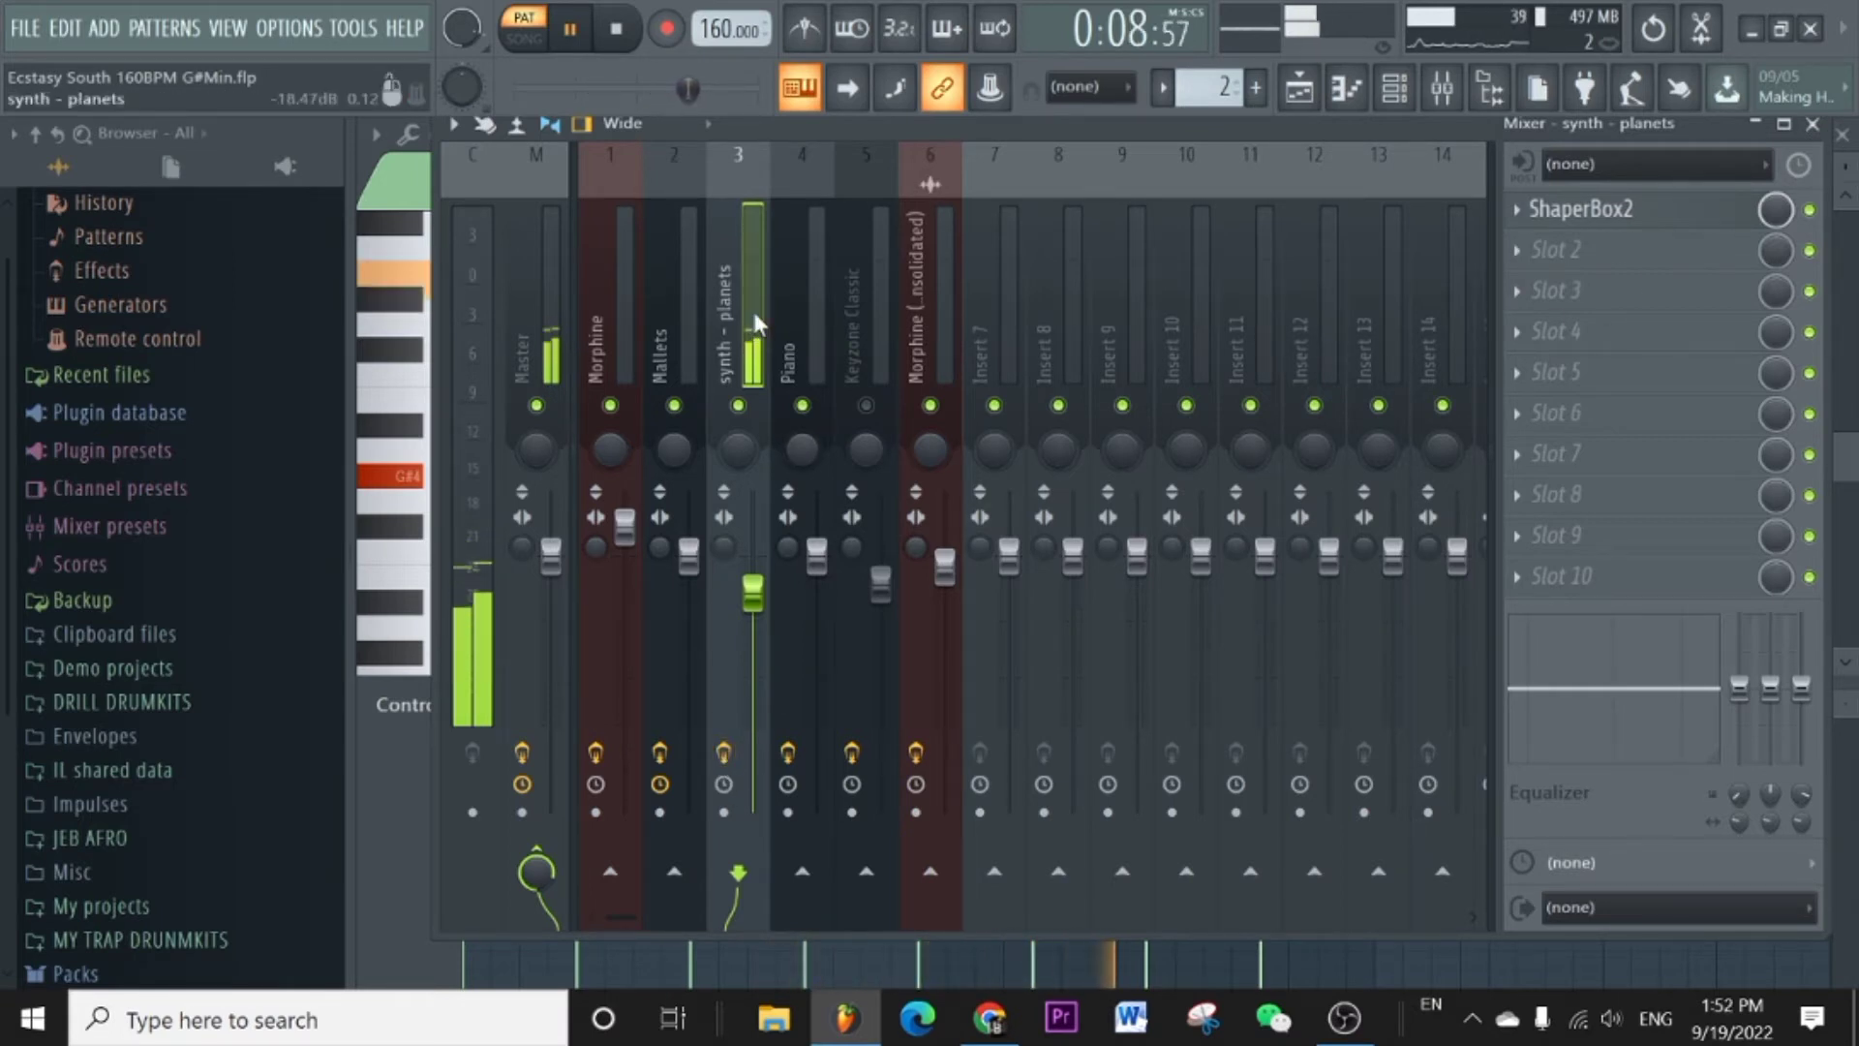
key("space")
Open the Piano pattern from the playlist in the piano roll and play it while viewing its notes.
key("F5")
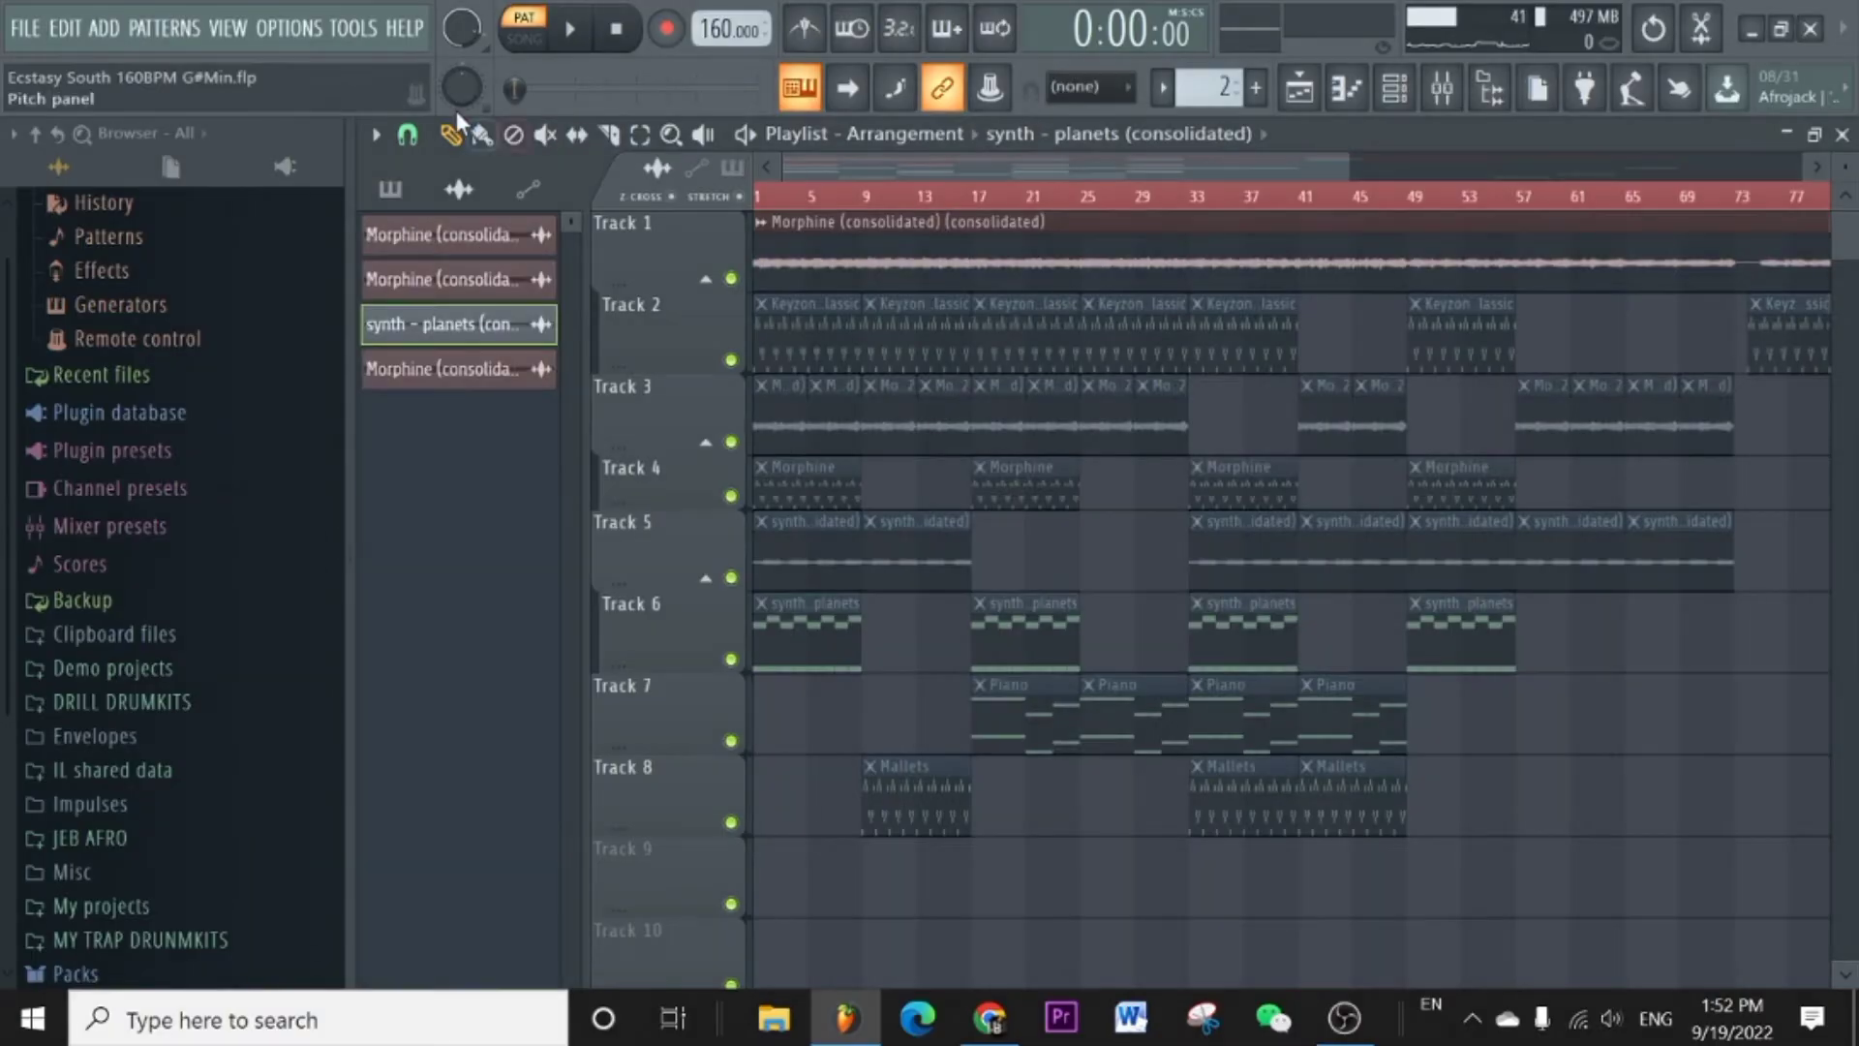
double_click(1028, 742)
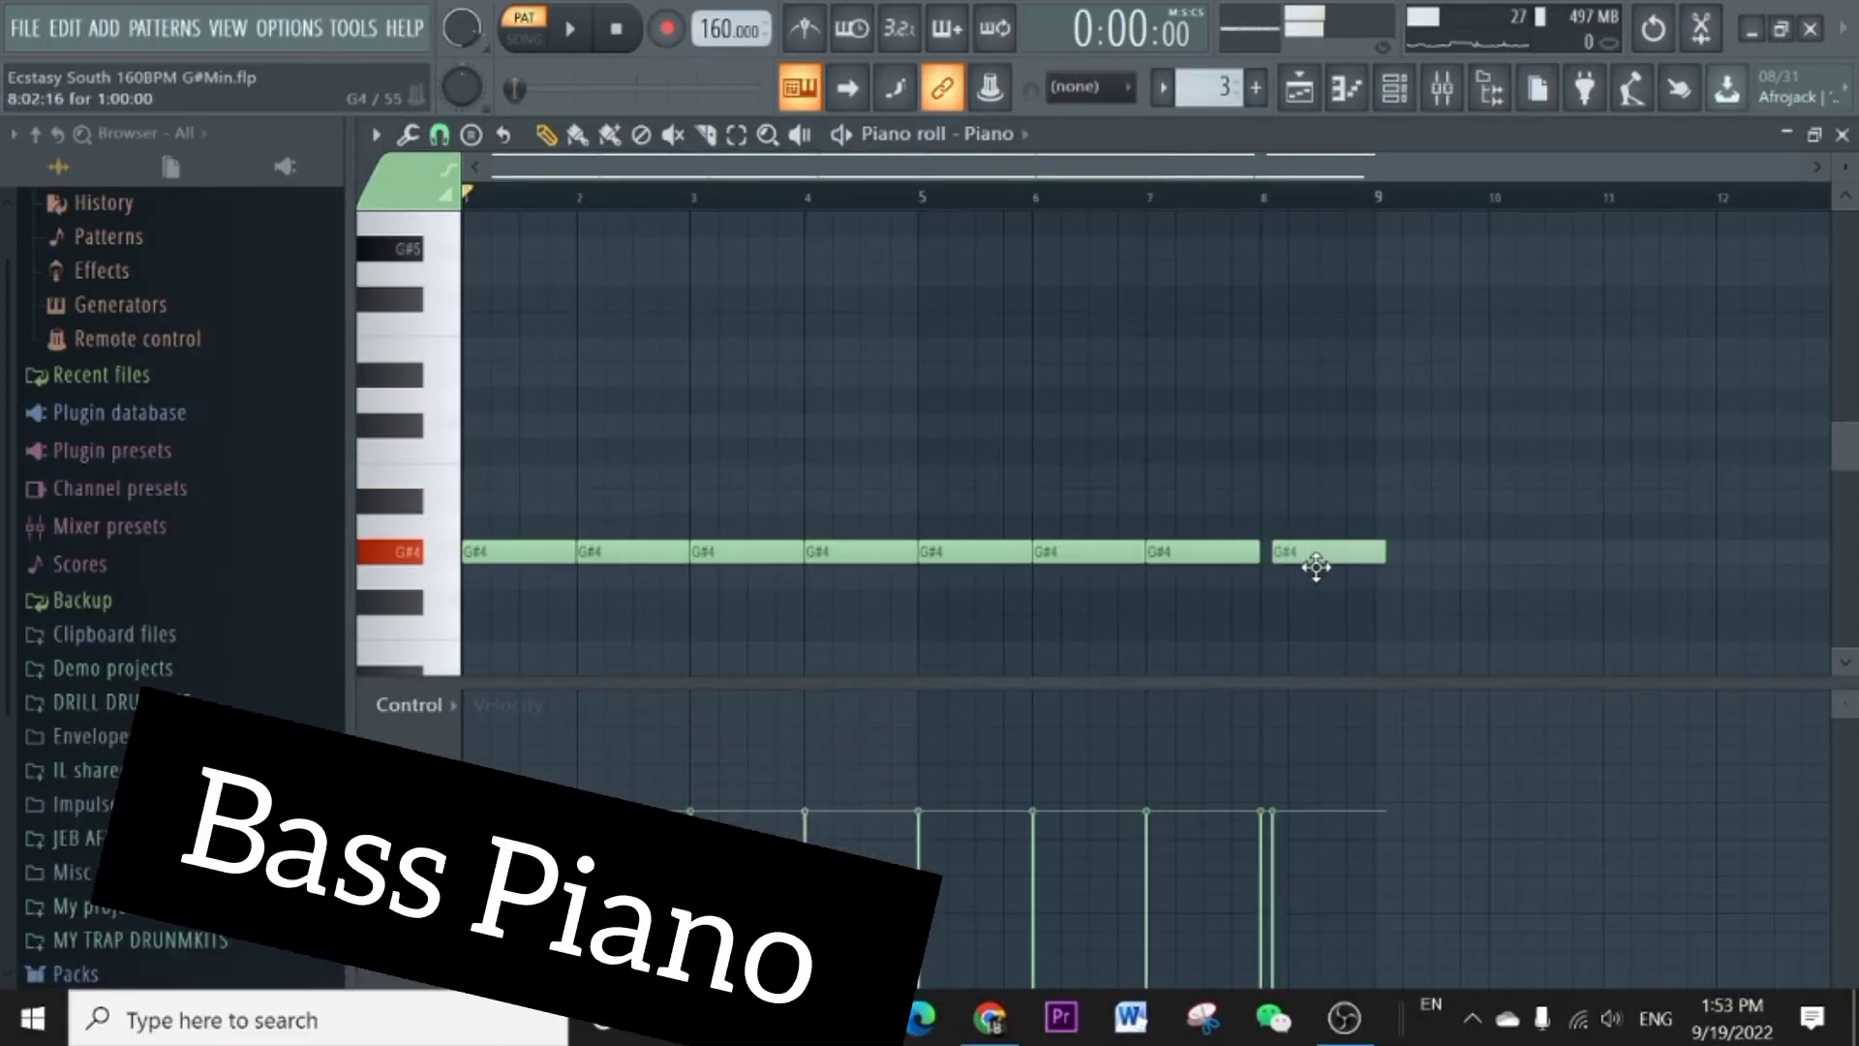
key("space")
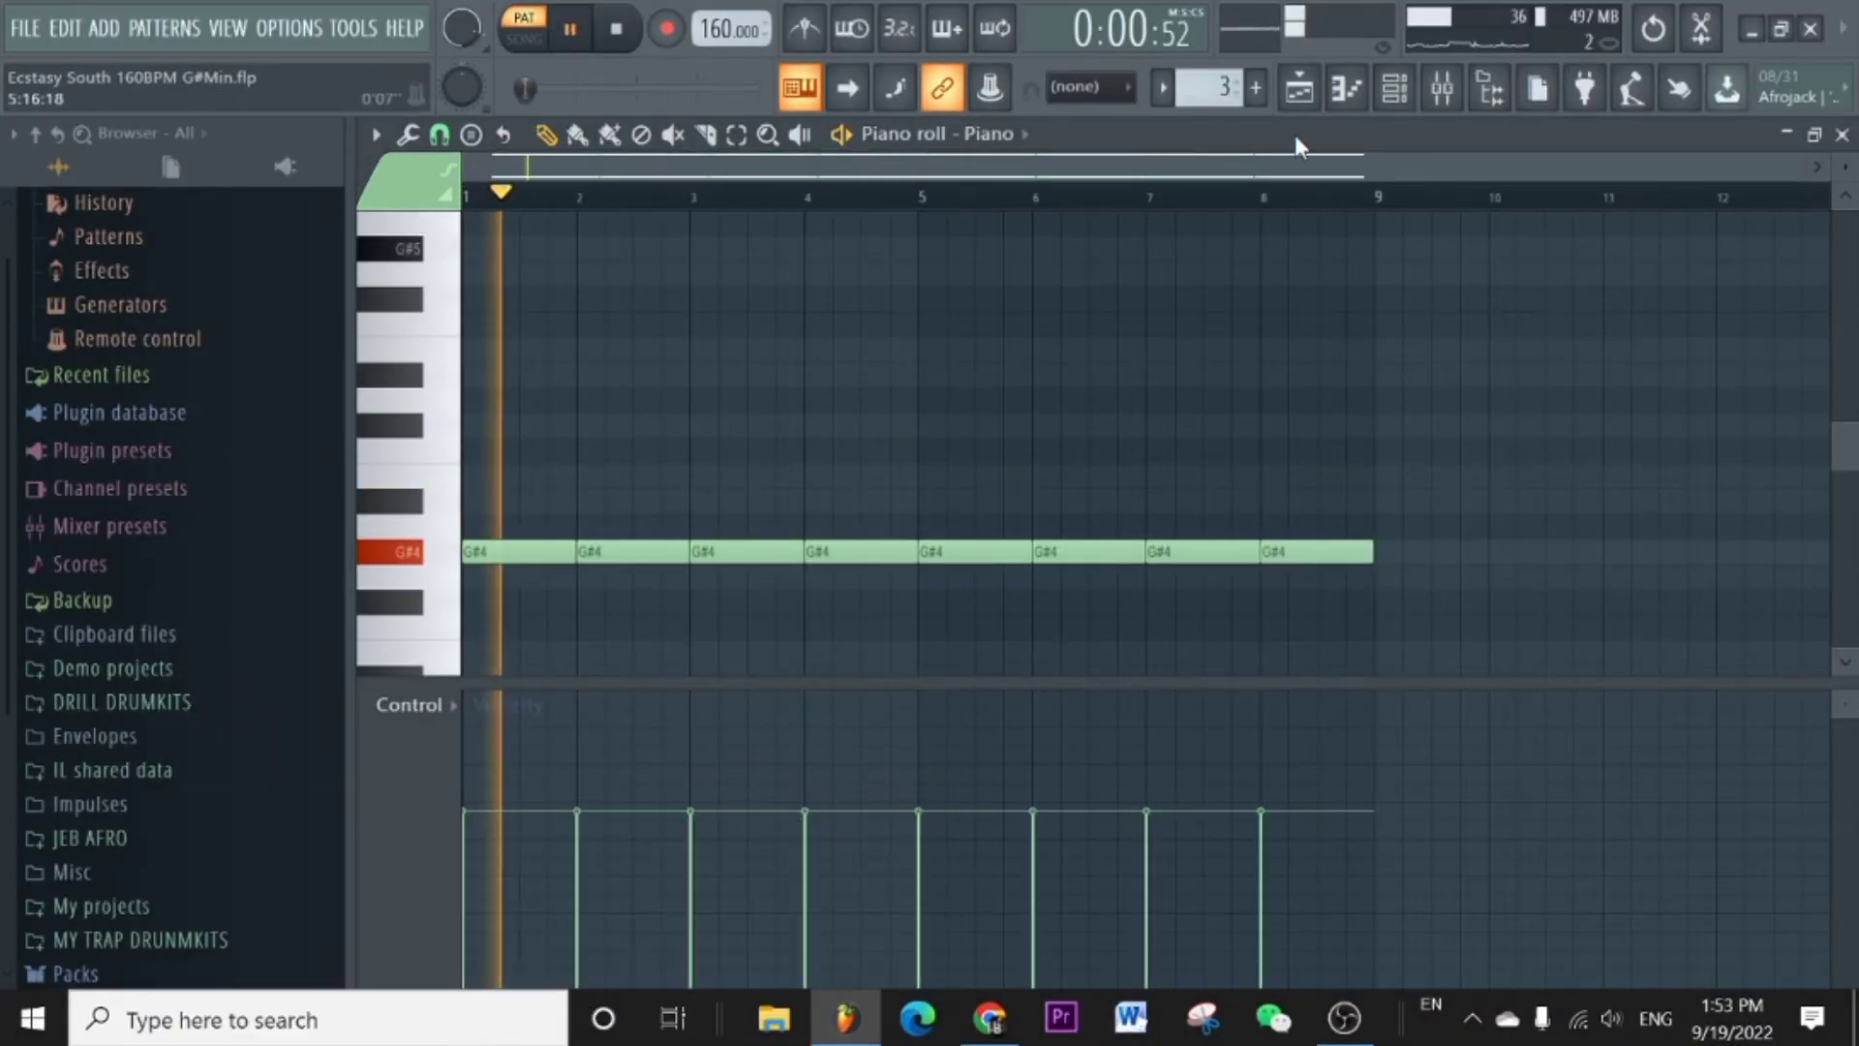
scroll(1083, 246, "down", 3)
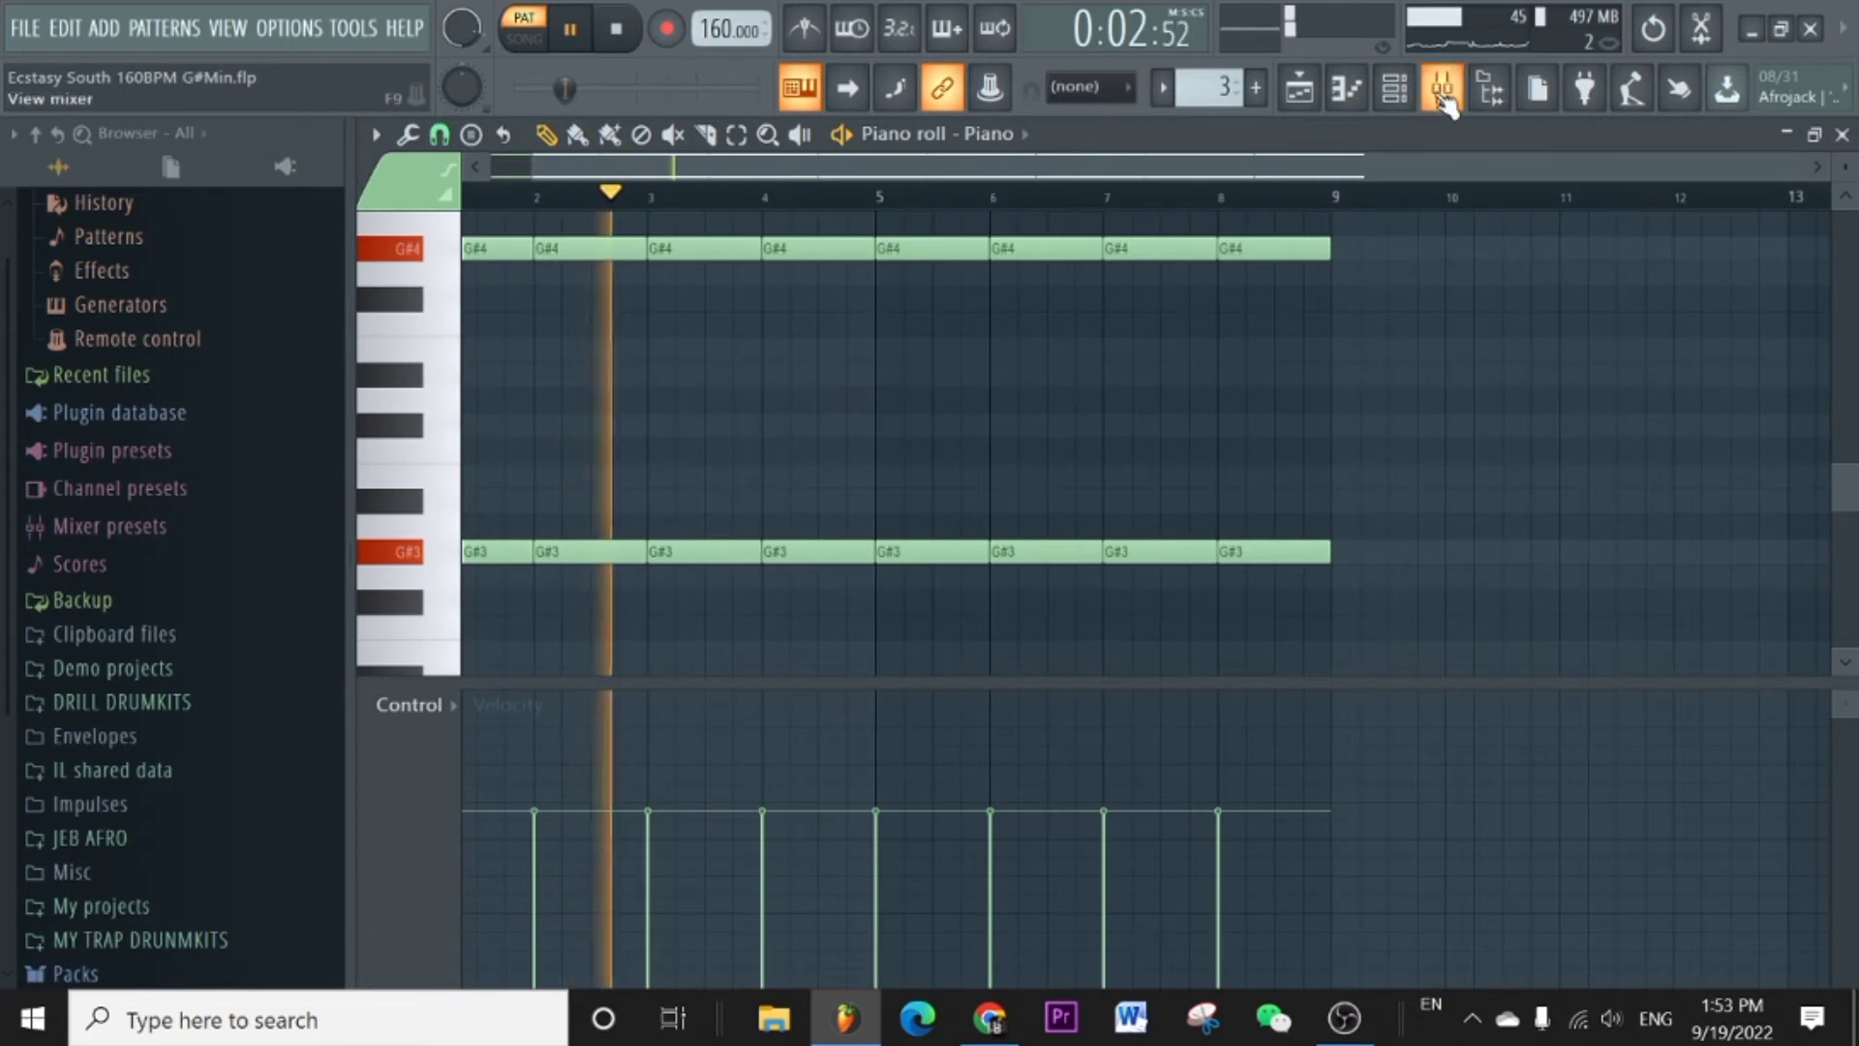
Replay the Piano pattern and view the Fruity parametric EQ 2 curve on its mixer track.
key("F9")
key("space")
key("space")
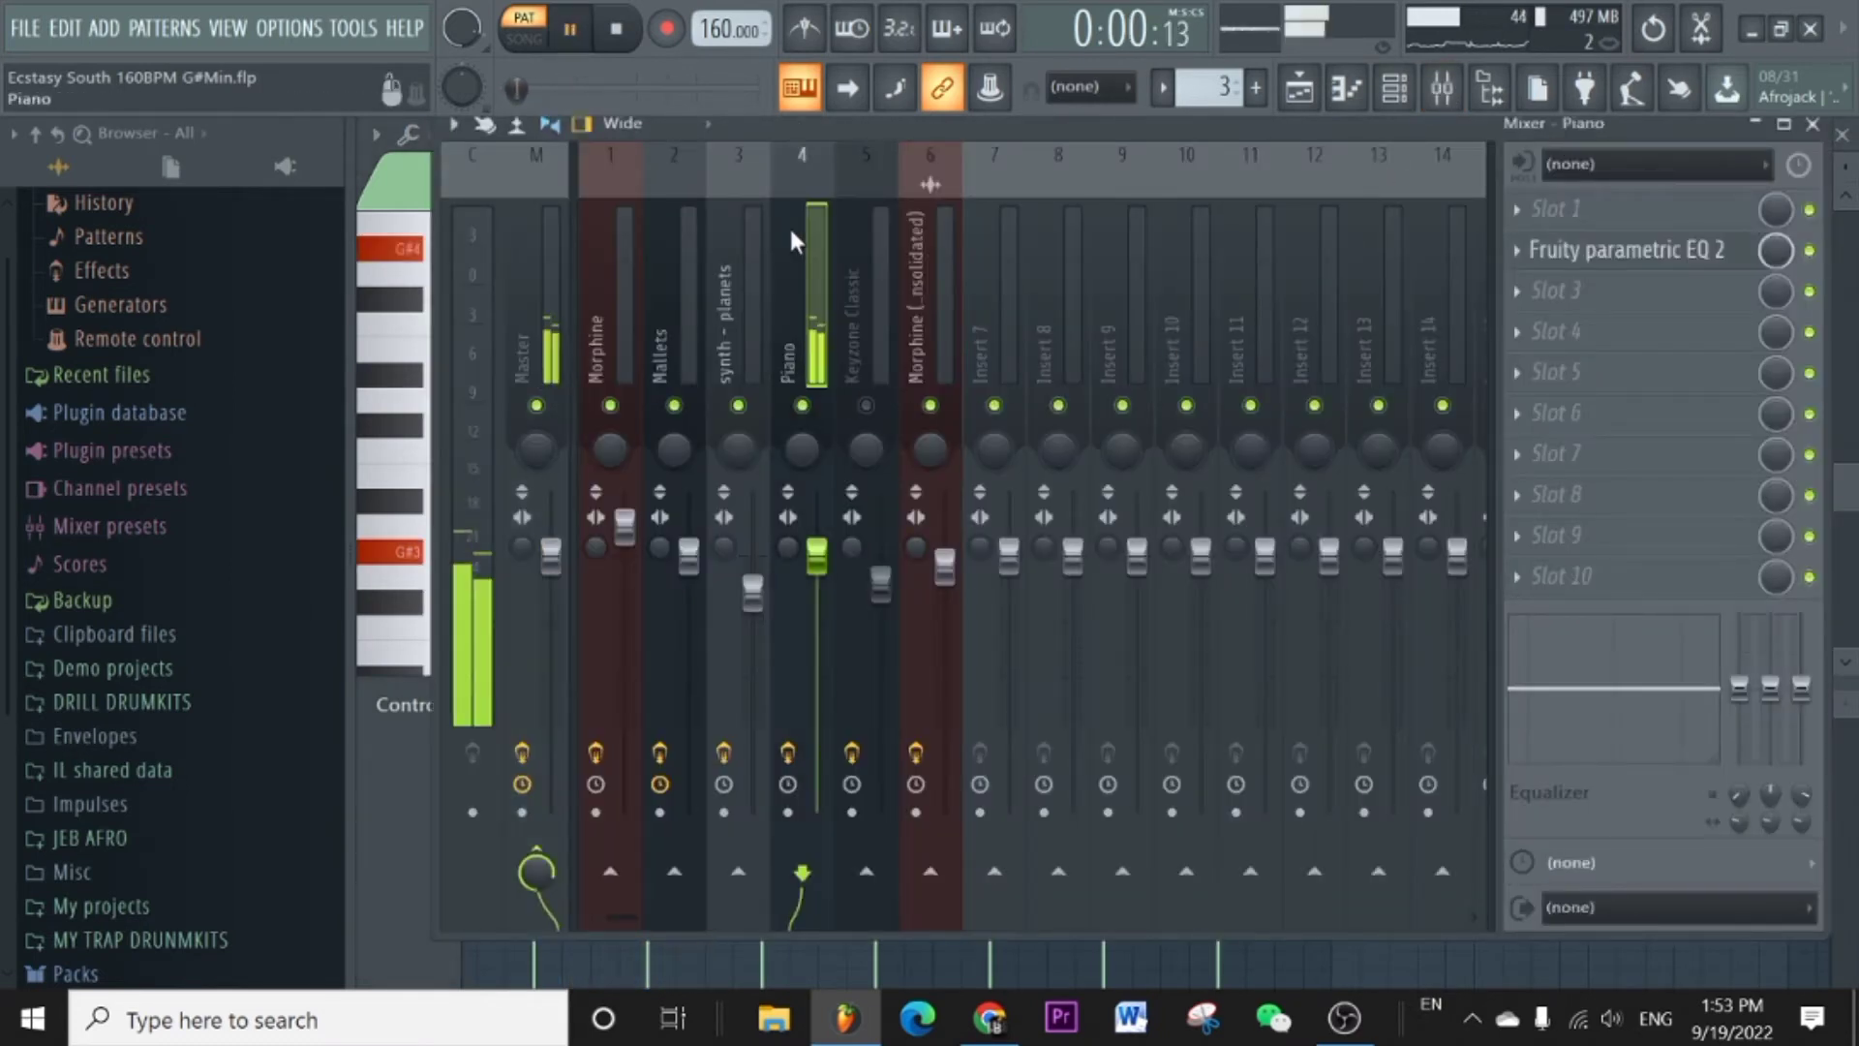
left_click(1708, 254)
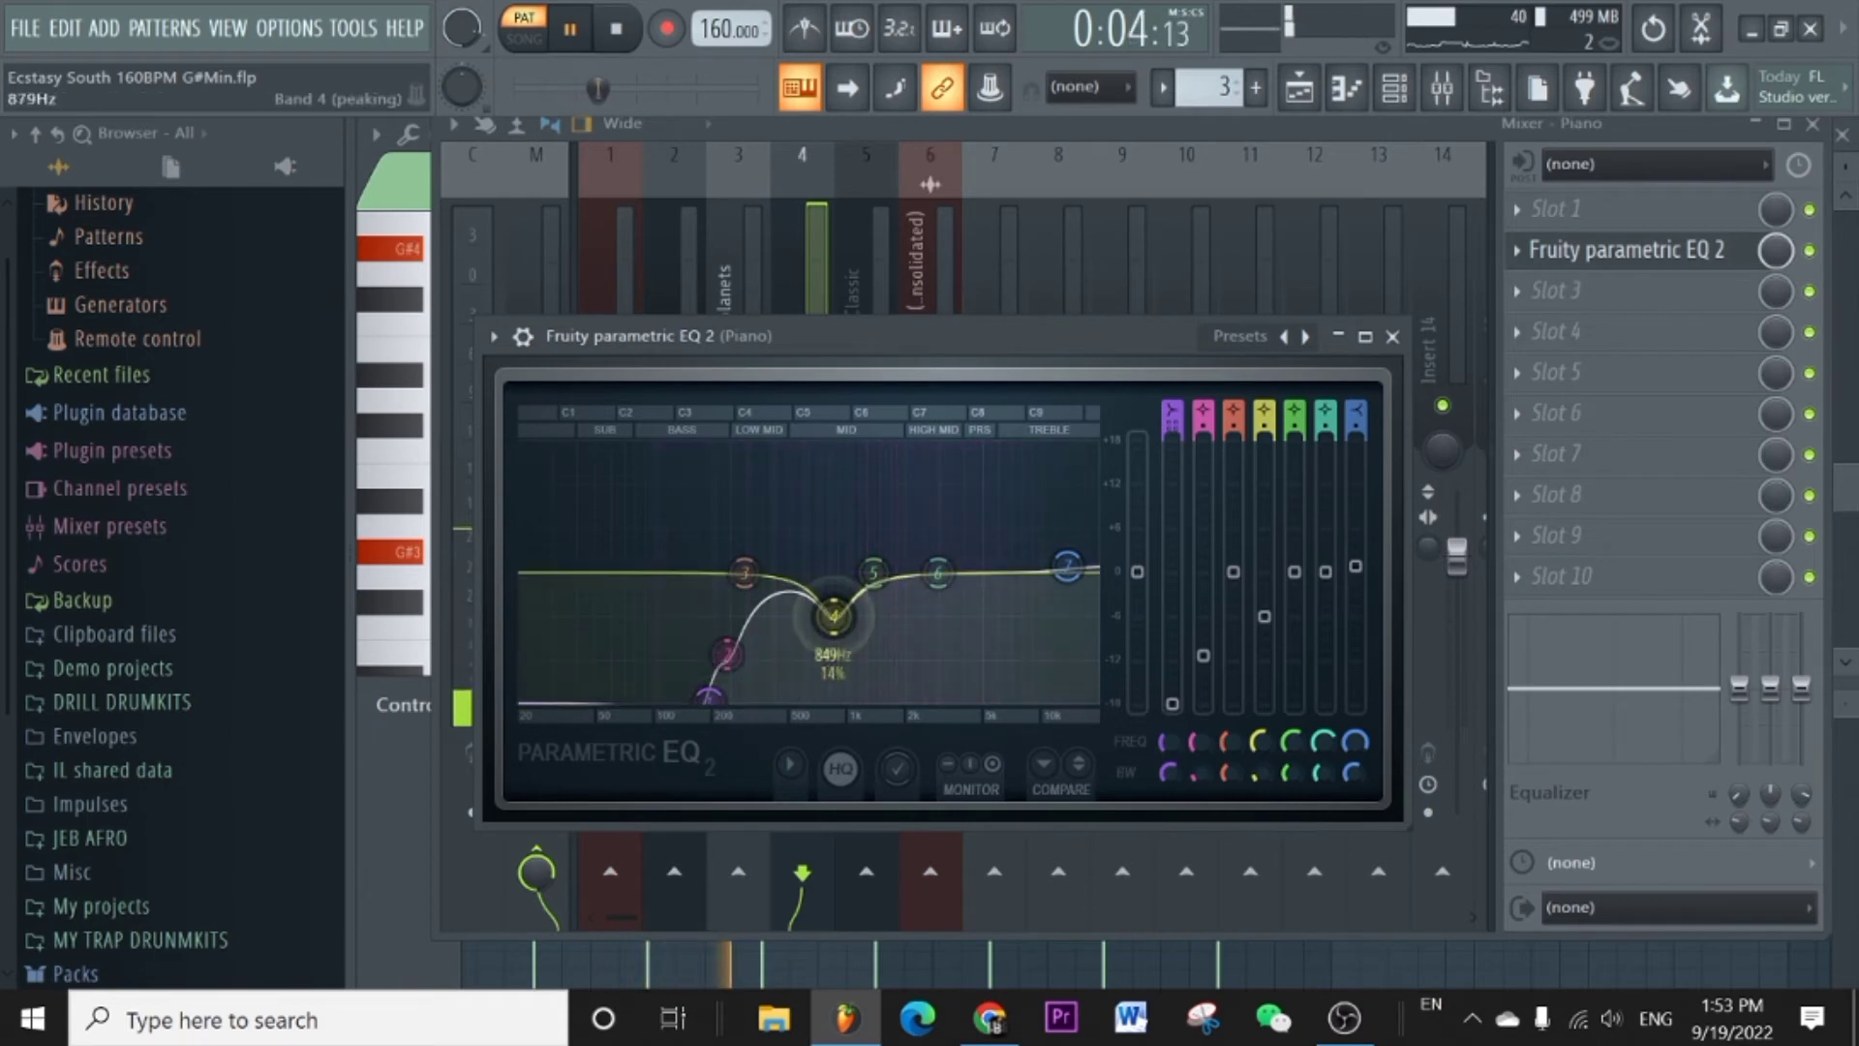
Set band 7 of the Piano track's parametric EQ to order Steep 8 and lower it to -18 dB at about 12.6 kHz.
left_click_drag(1084, 573, 1090, 595)
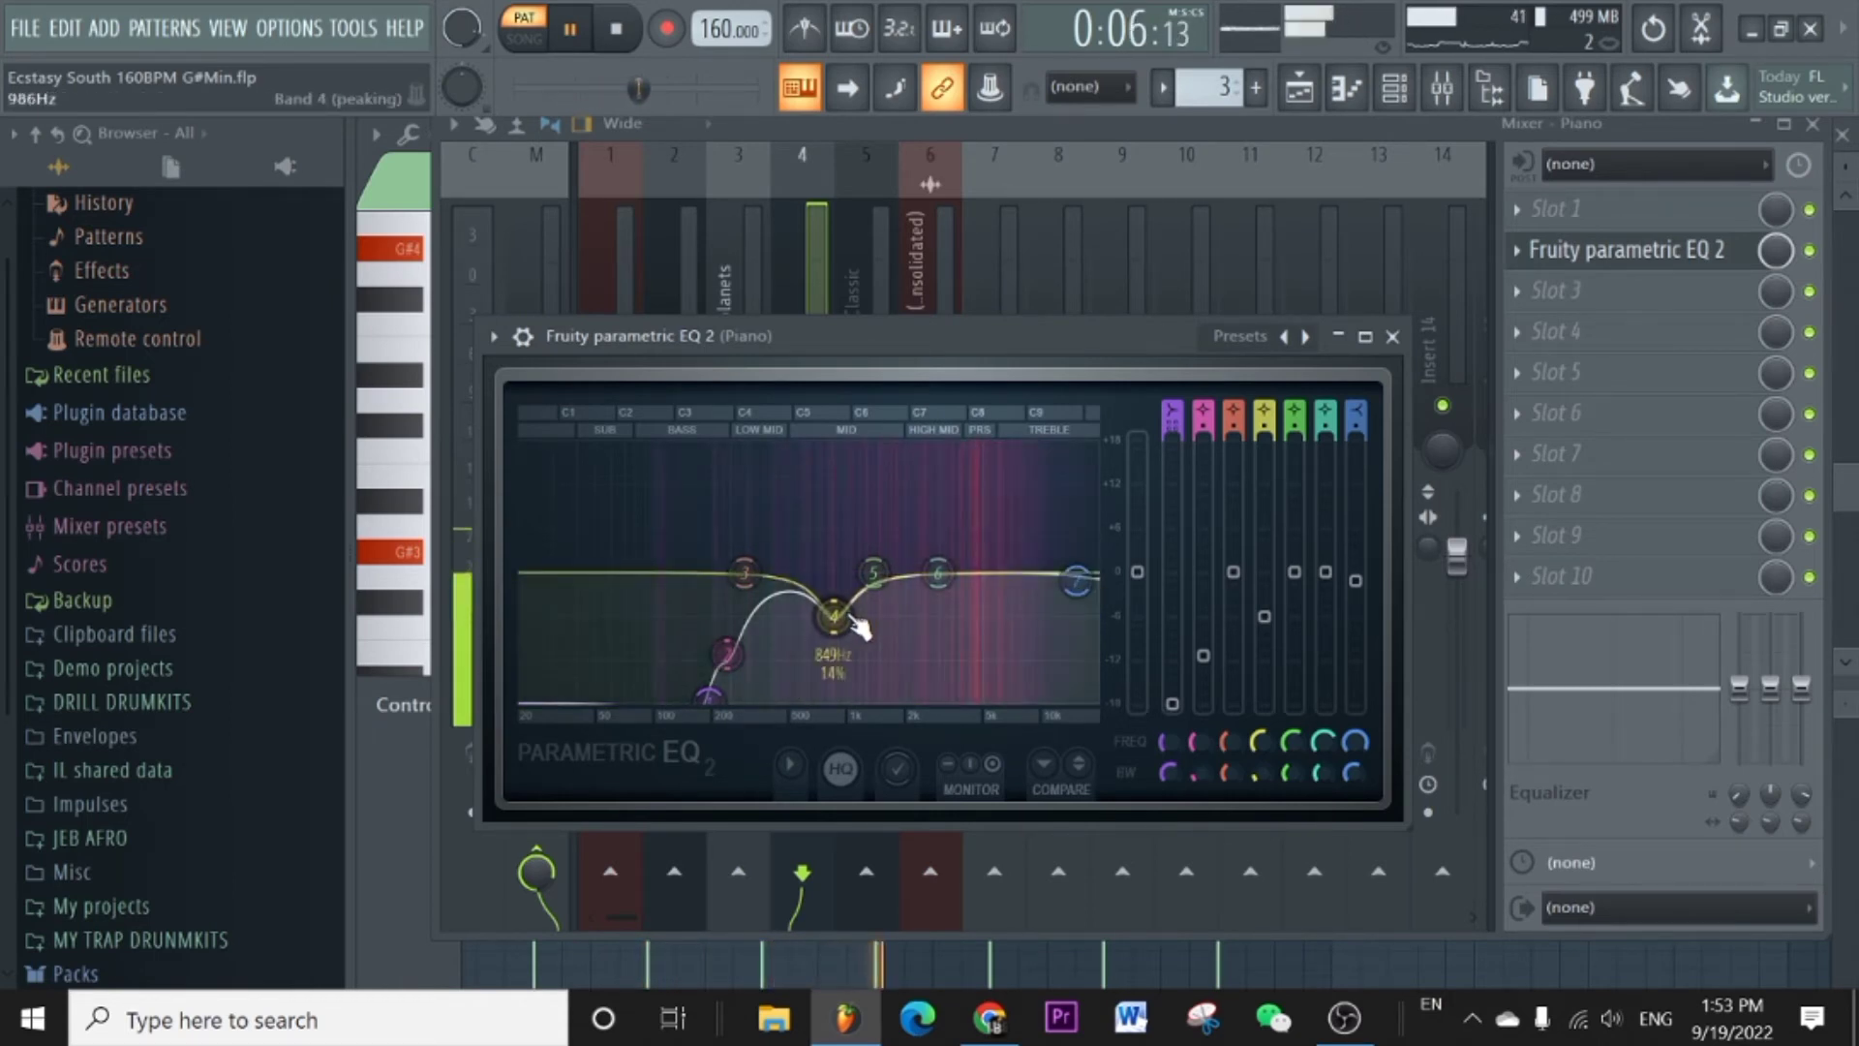
right_click(1077, 584)
mouse_move(1119, 672)
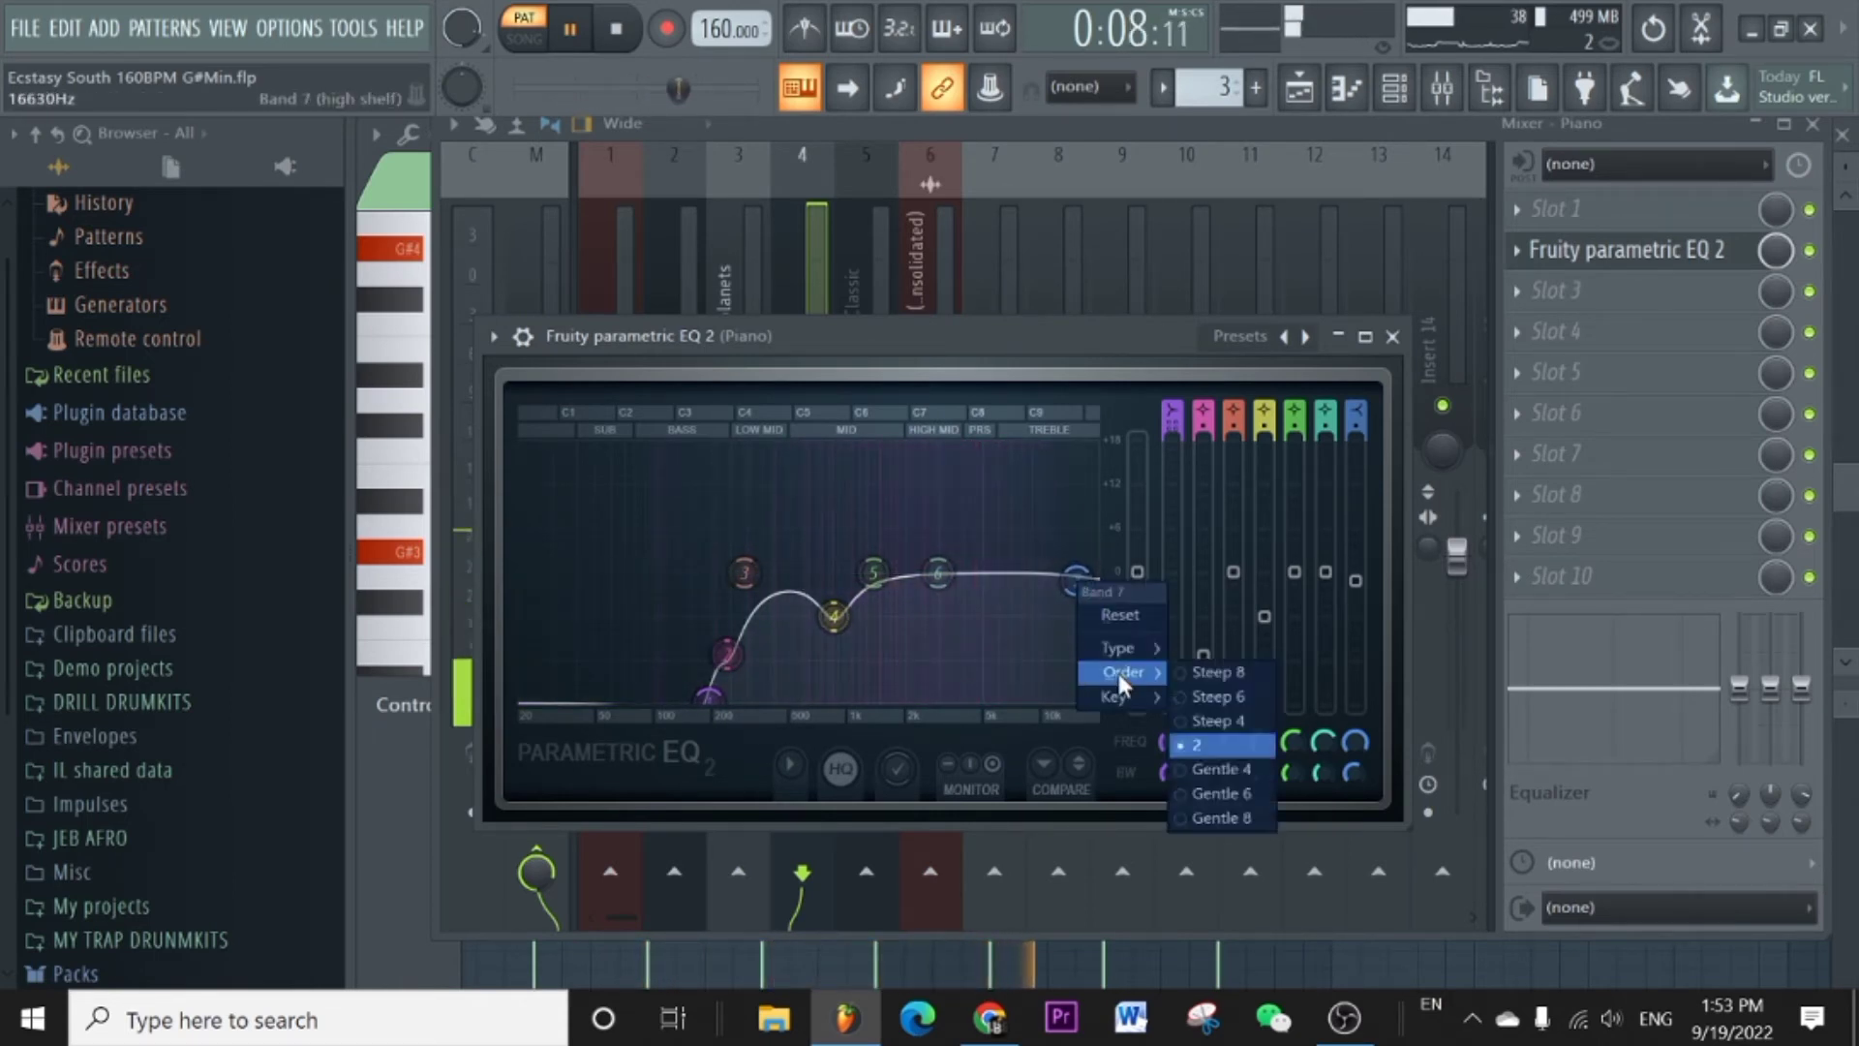
left_click(1202, 670)
left_click_drag(1078, 595, 1091, 695)
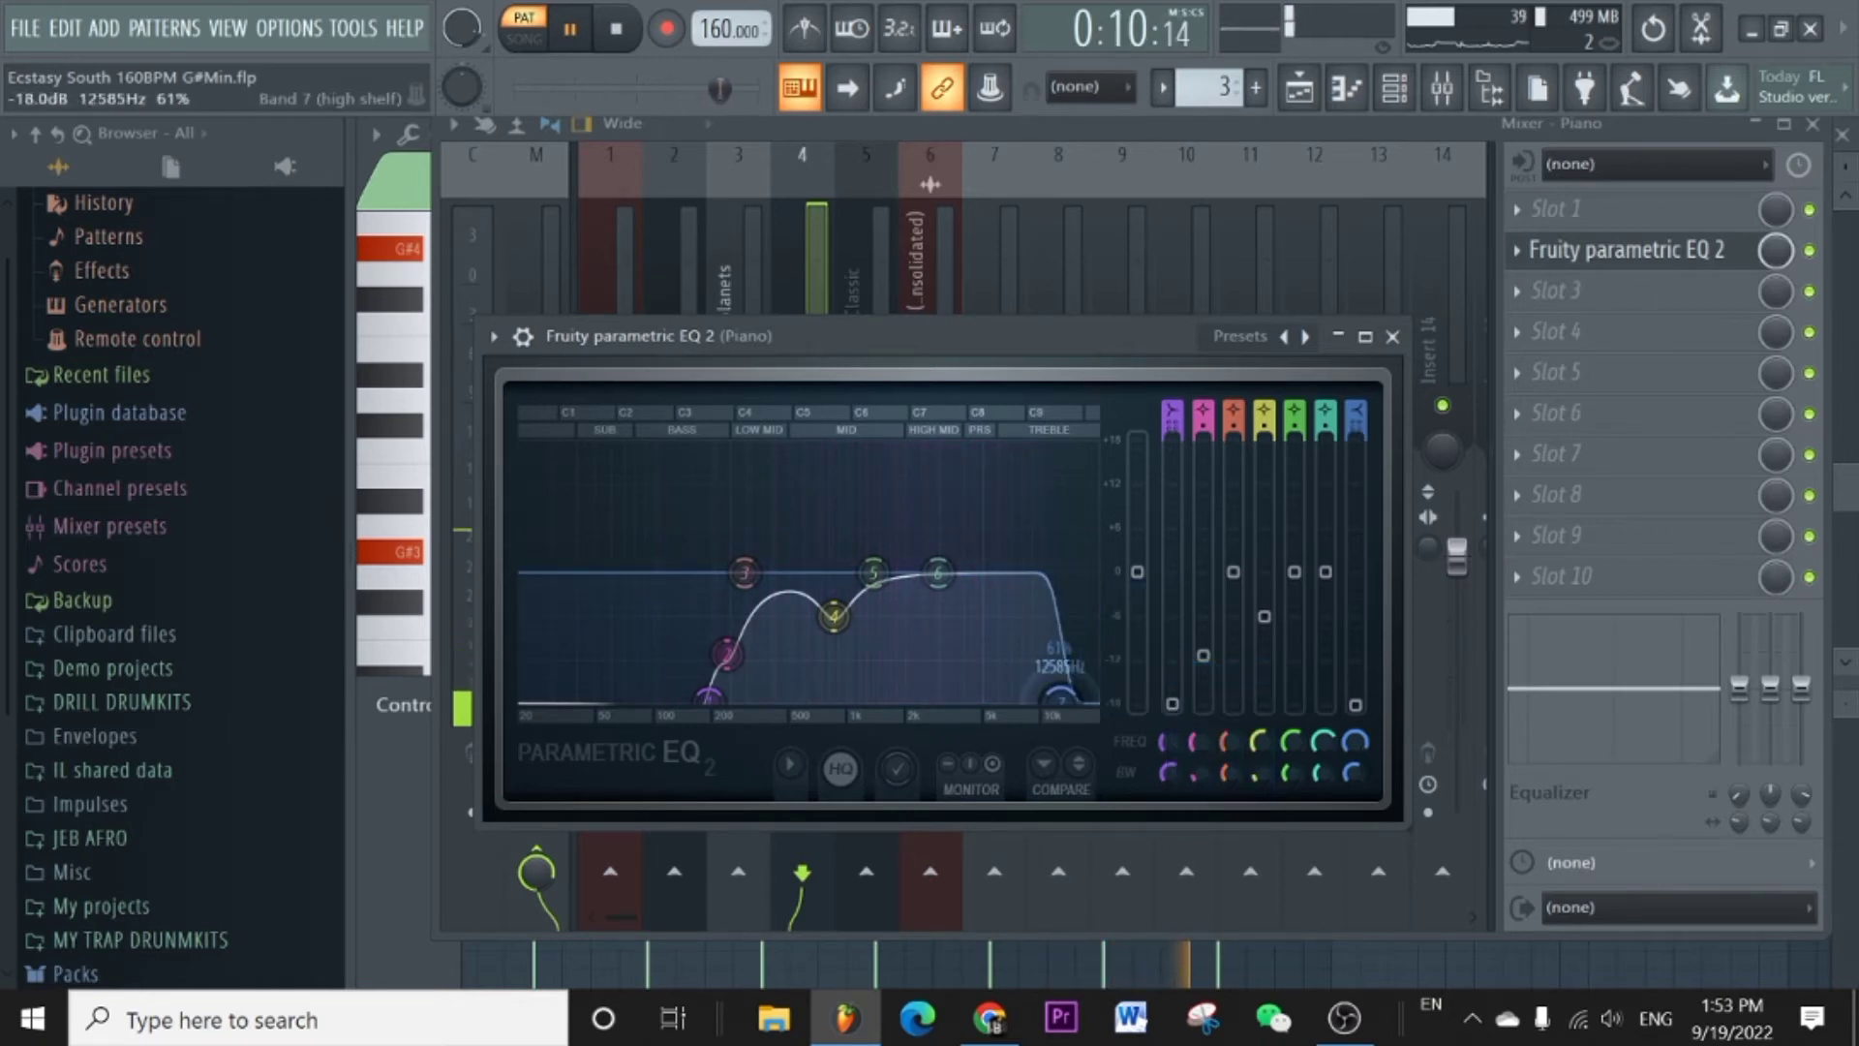
left_click(1392, 336)
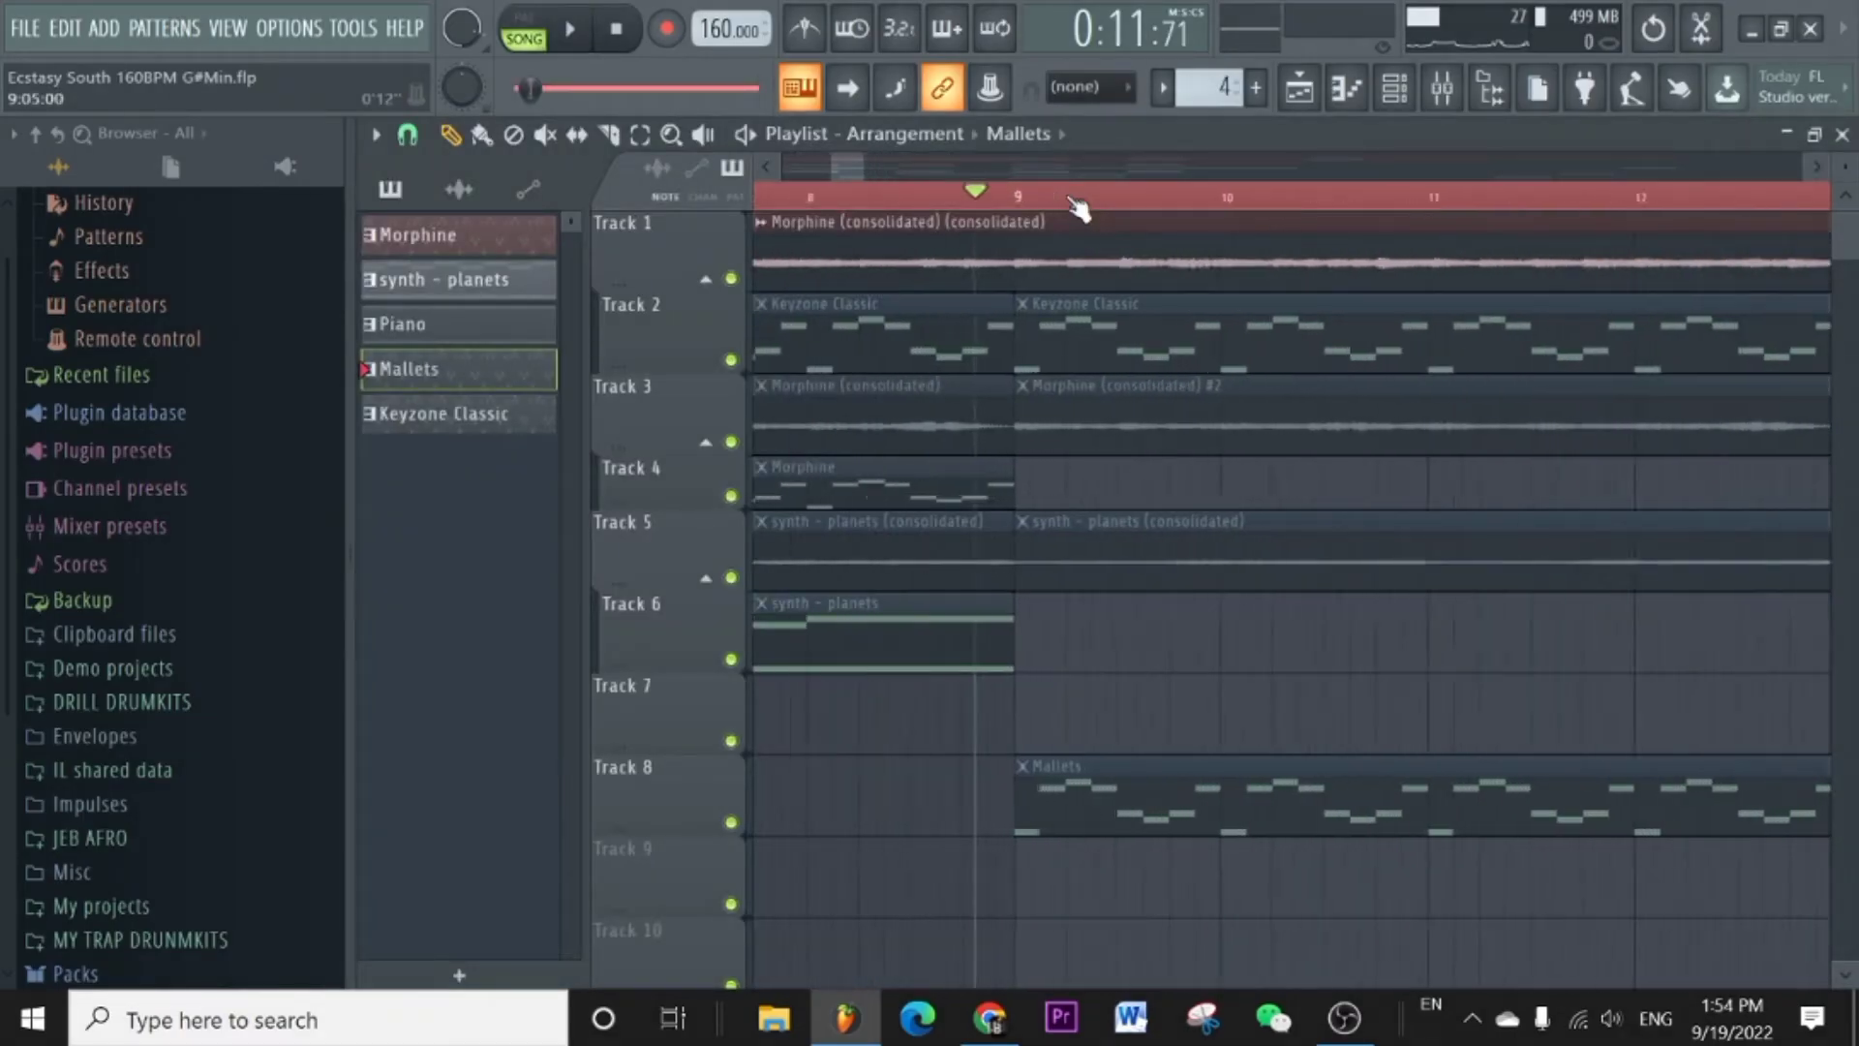
Examine the Mallets pattern's notes in the piano roll and return to the playlist.
scroll(1077, 205, "up", 2)
double_click(1293, 816)
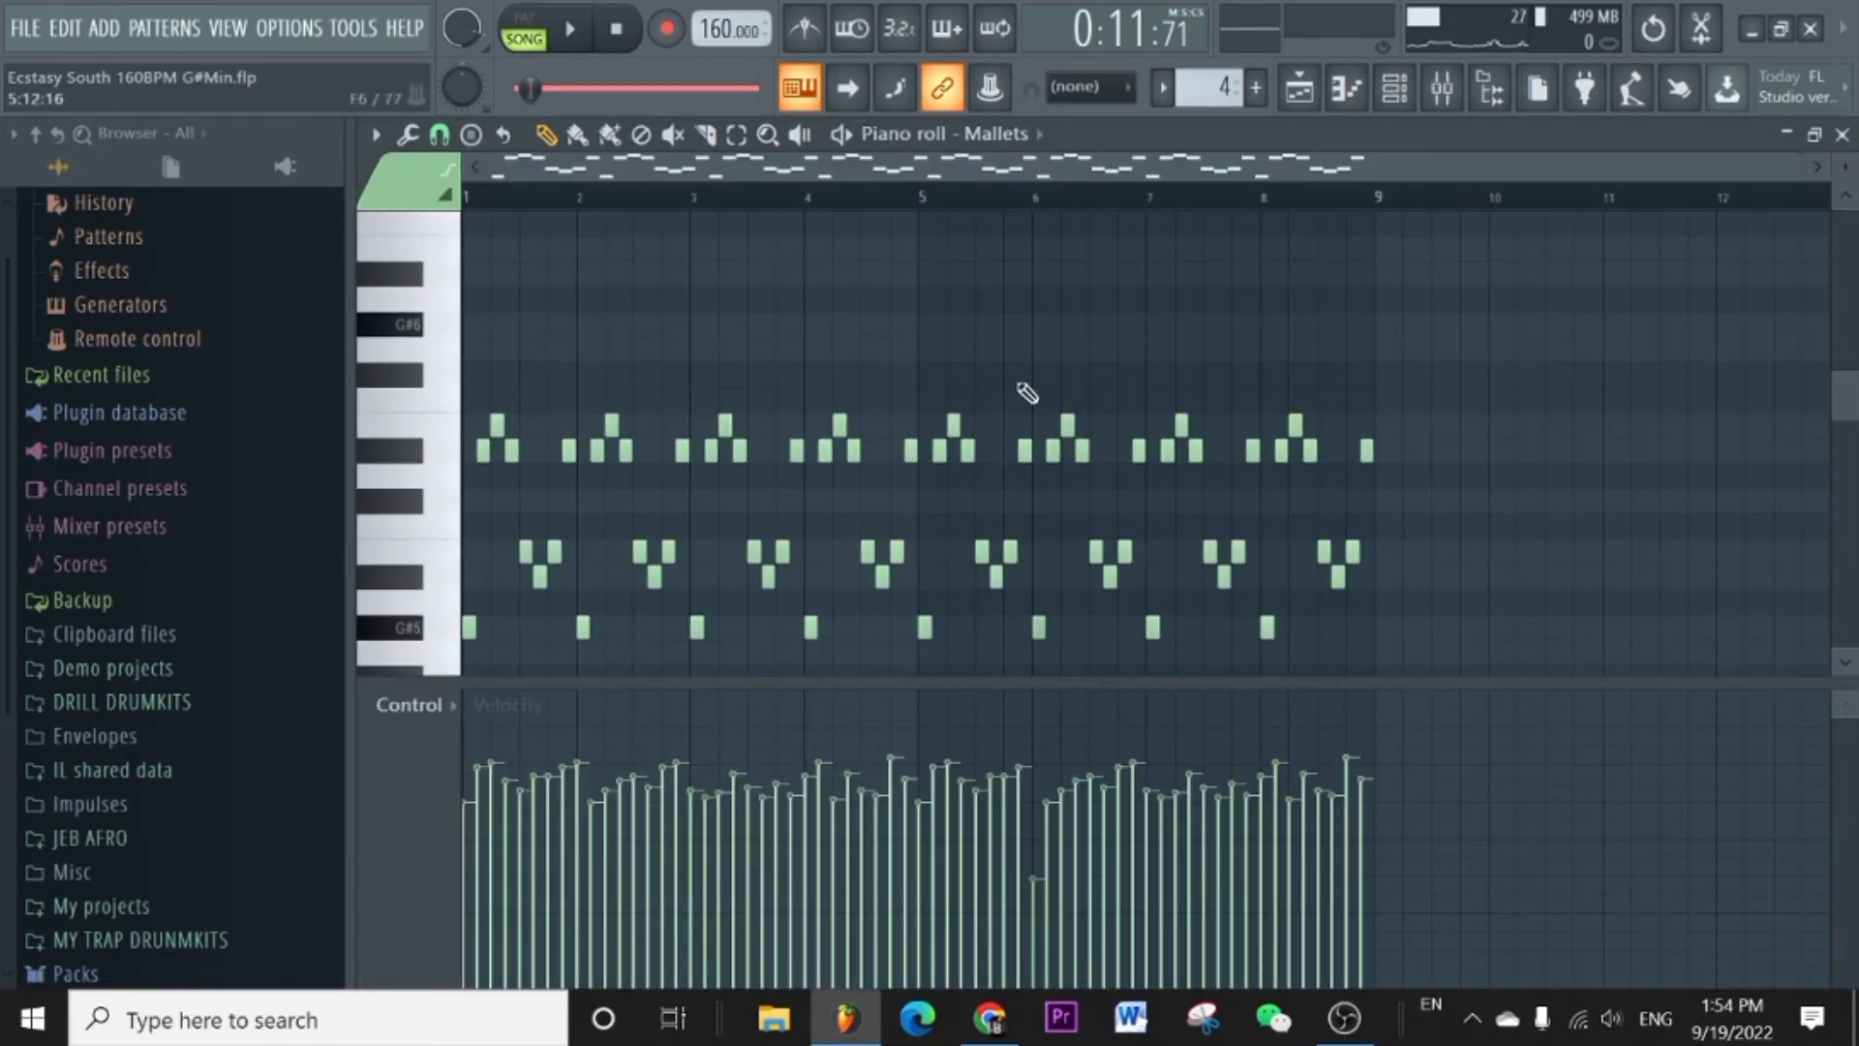
left_click(1314, 100)
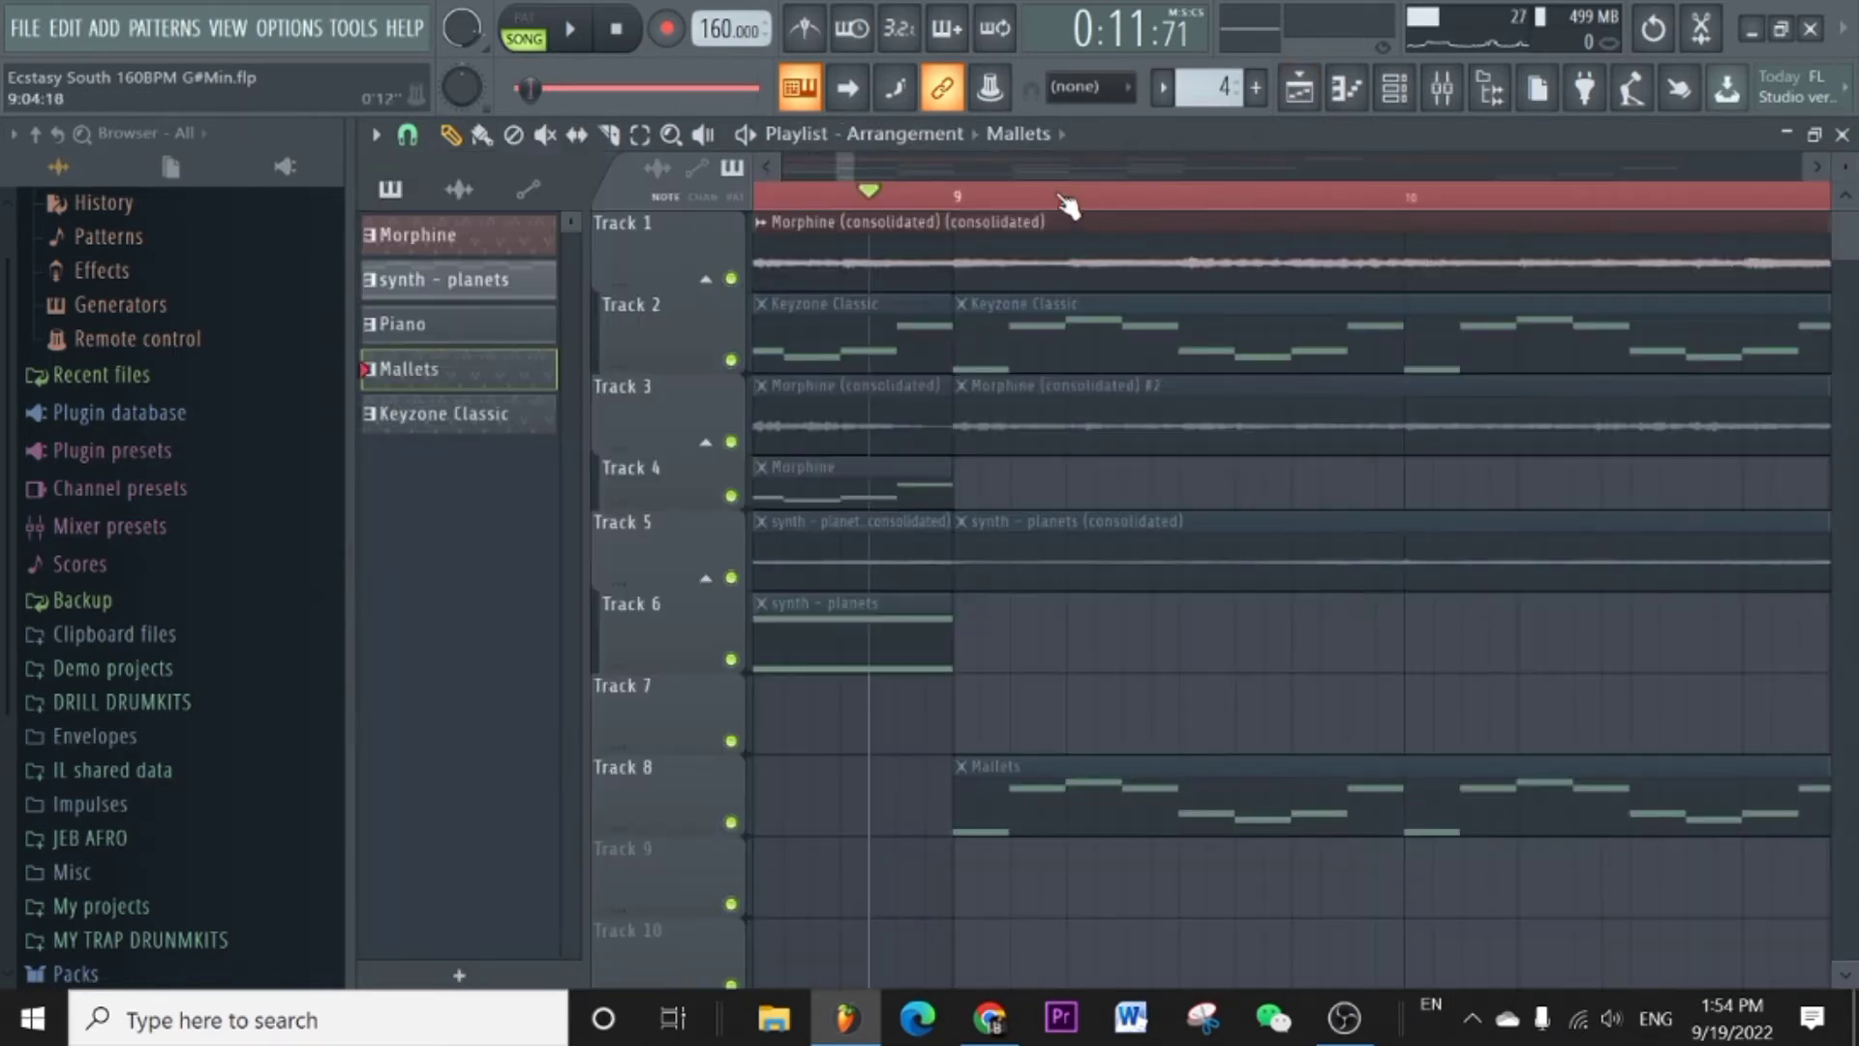
Play the Mallets pattern in pattern mode and display the effects on its mixer track.
key("space")
key("space")
scroll(982, 207, "down", 1)
left_click(528, 39)
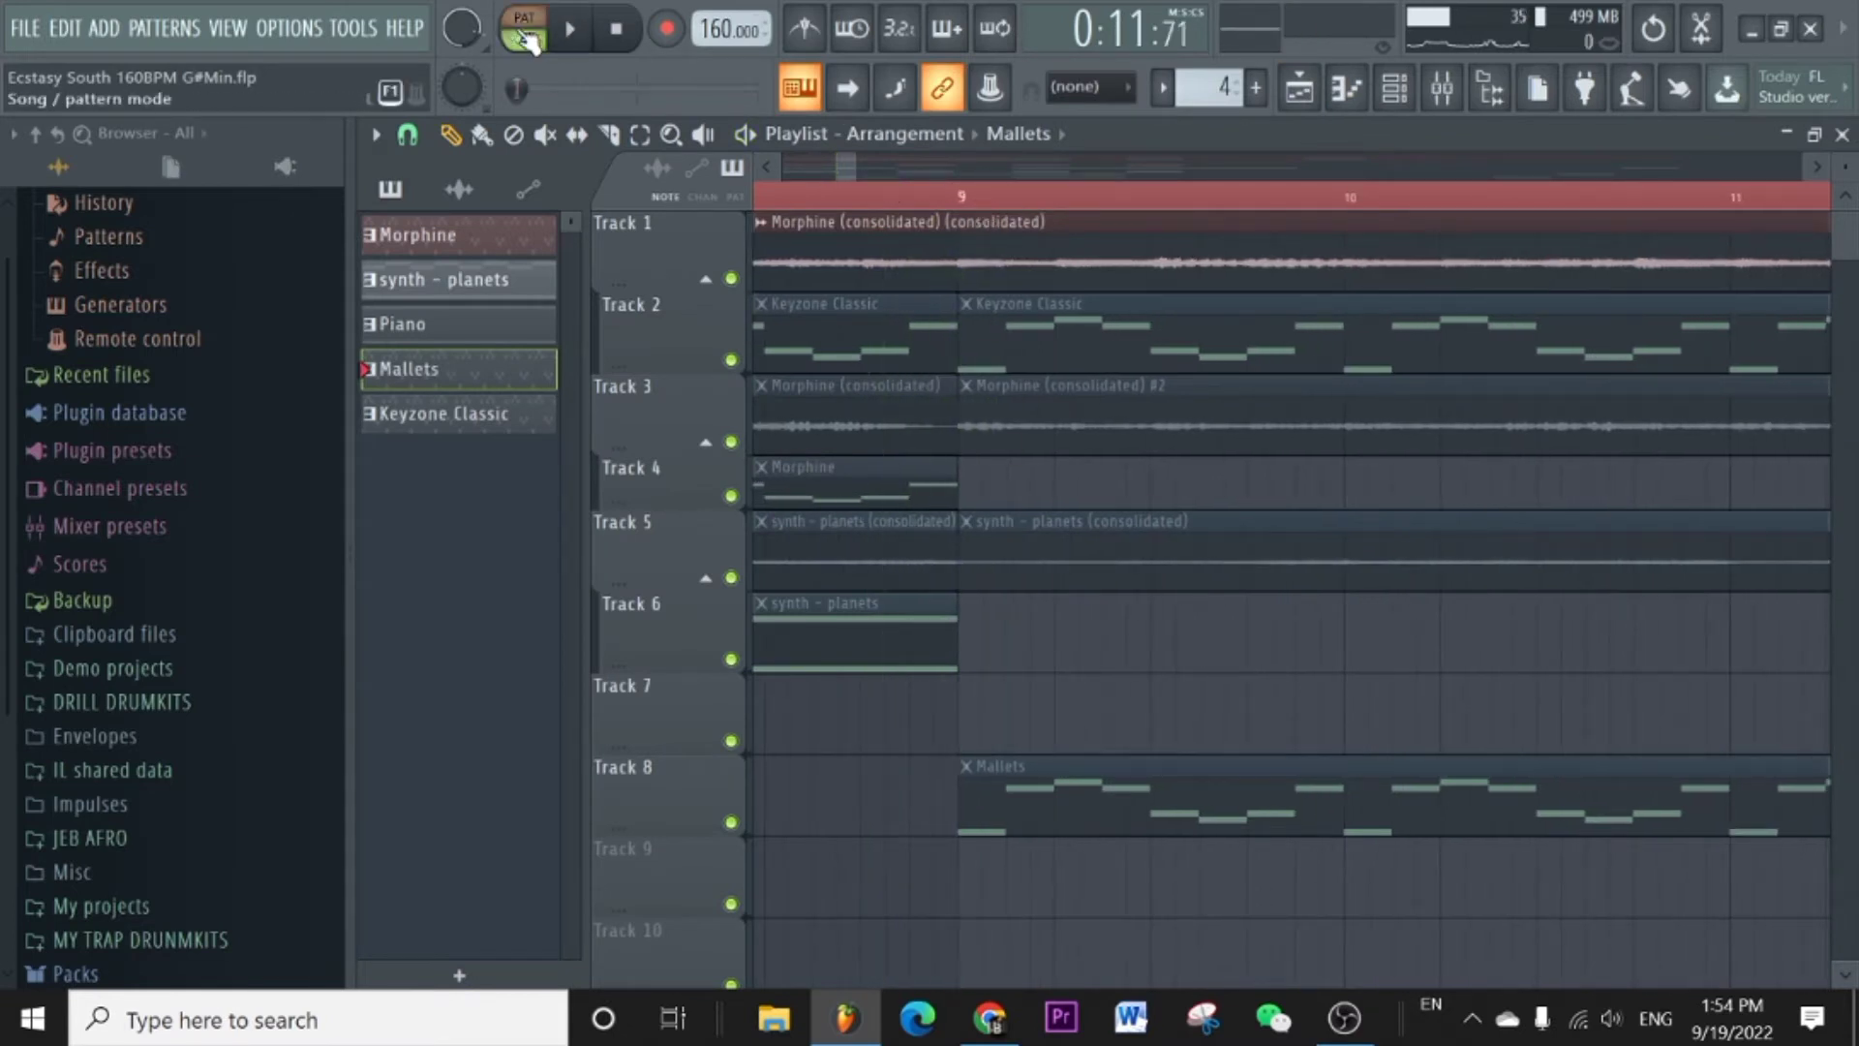
double_click(1009, 780)
key("space")
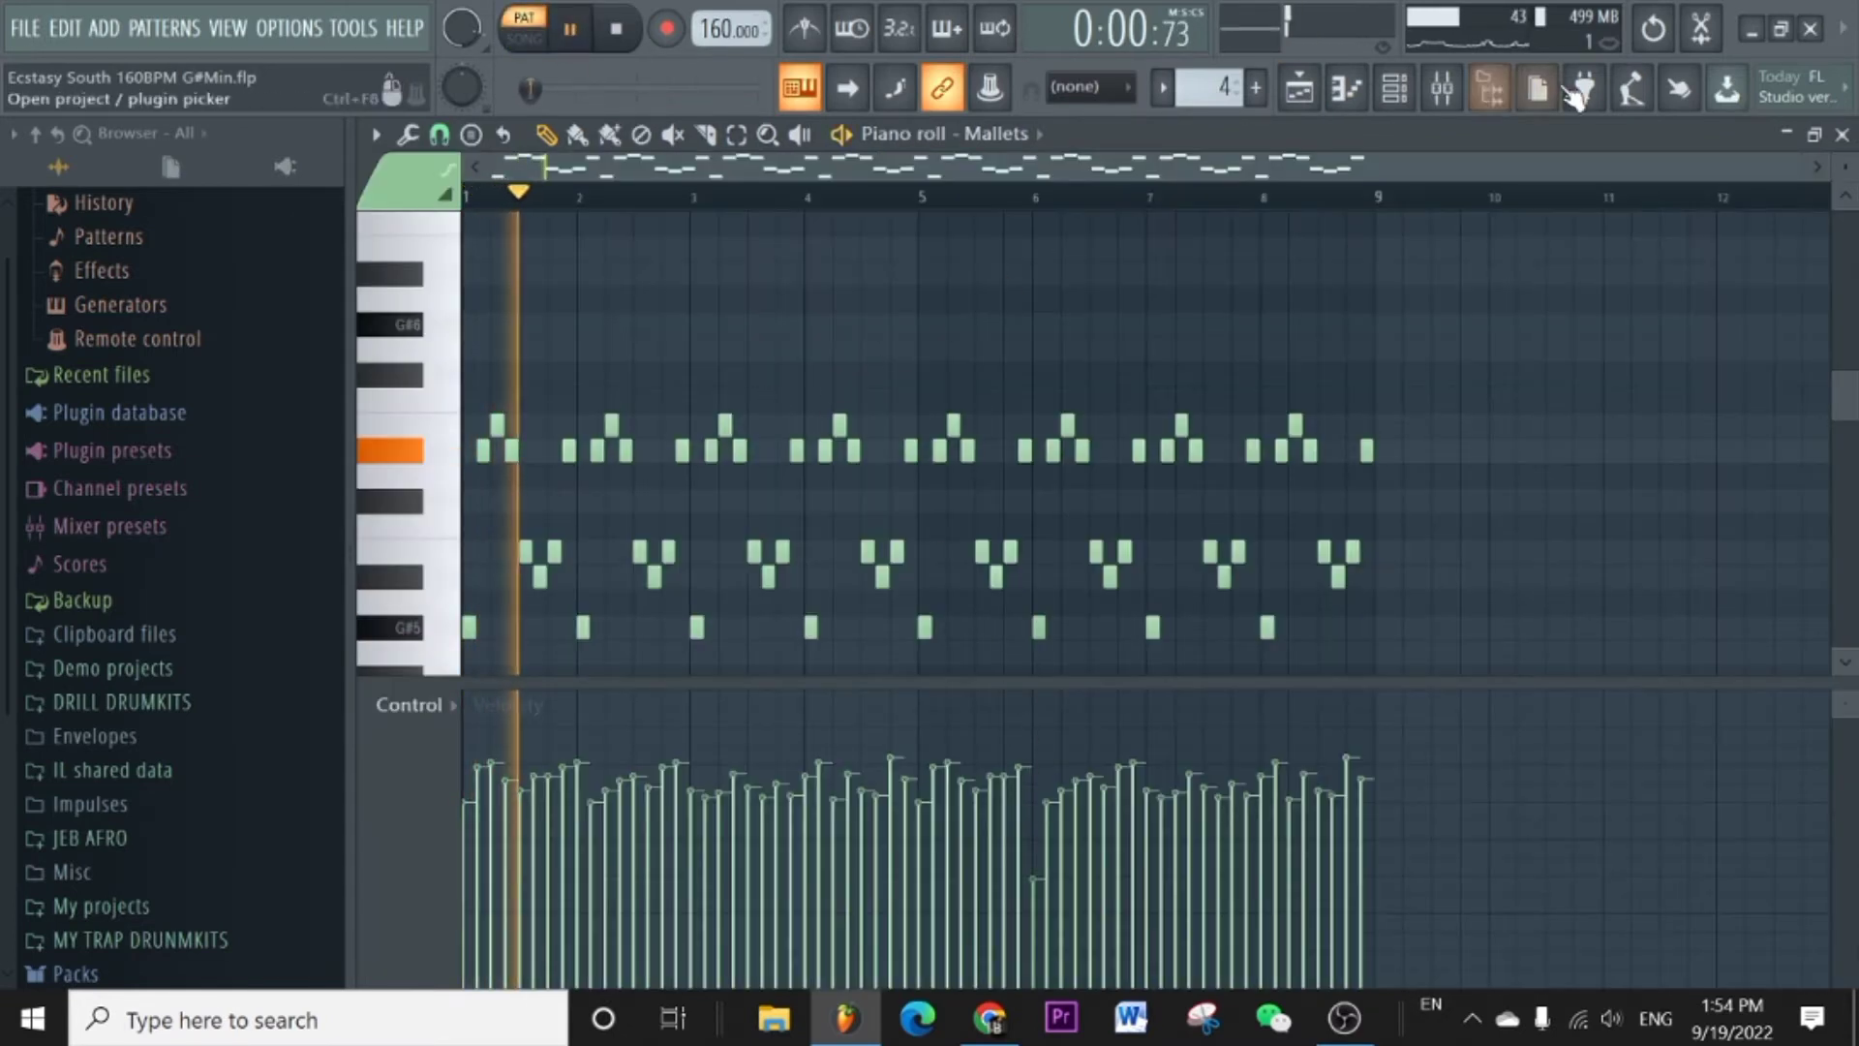
left_click(1442, 108)
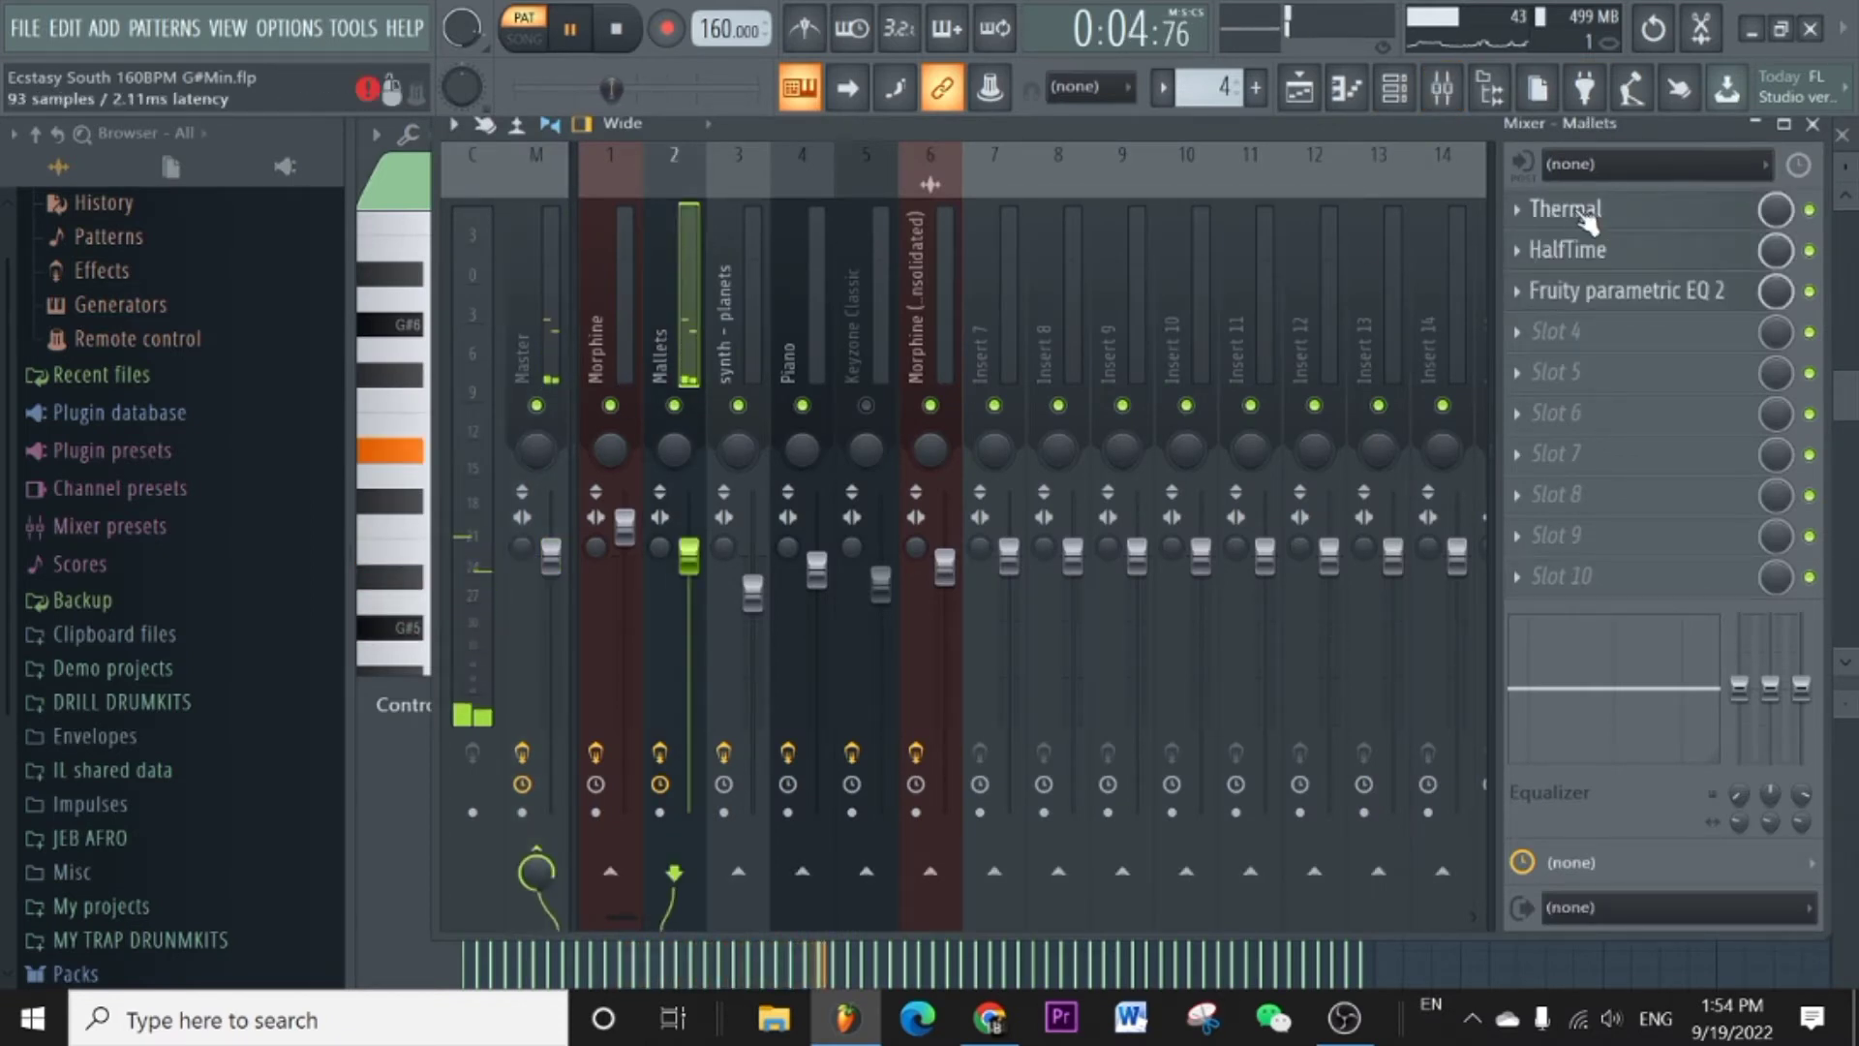
View the Thermal effect's settings on the Mallets mixer track and close its window.
left_click(1569, 229)
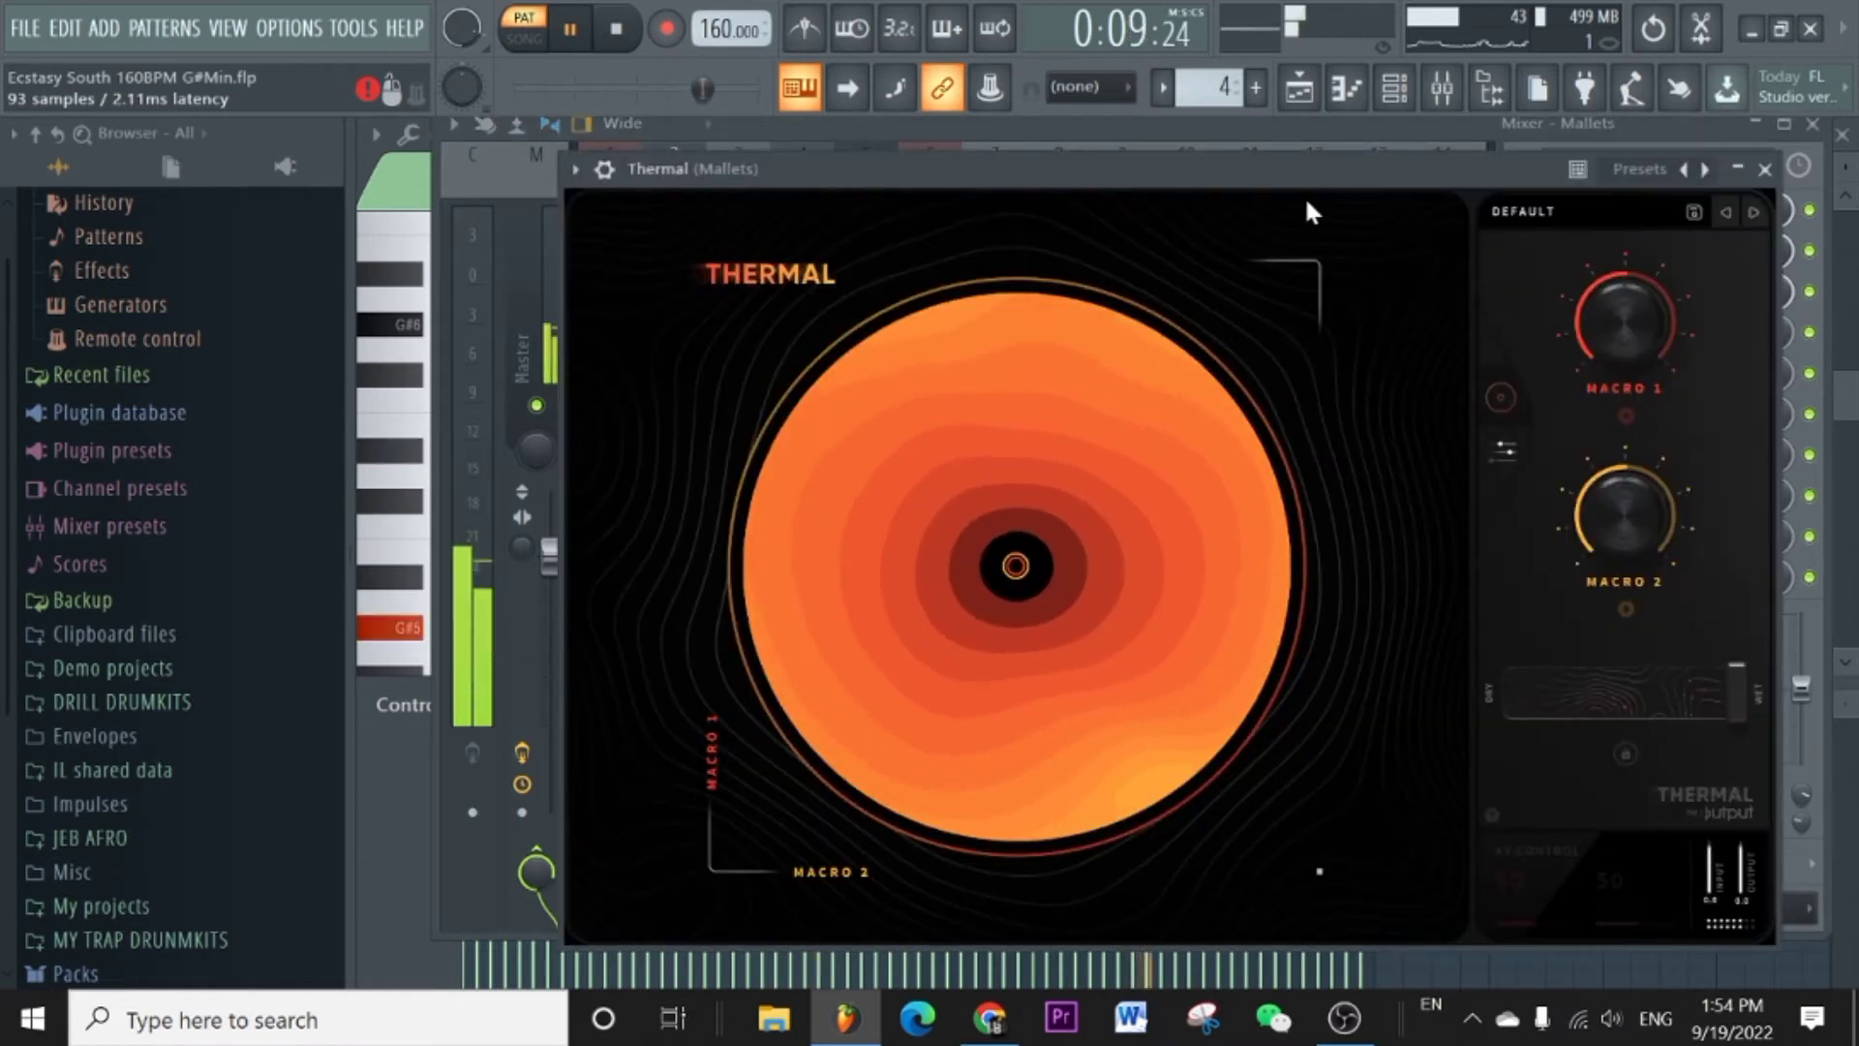
left_click_drag(1299, 176, 1239, 161)
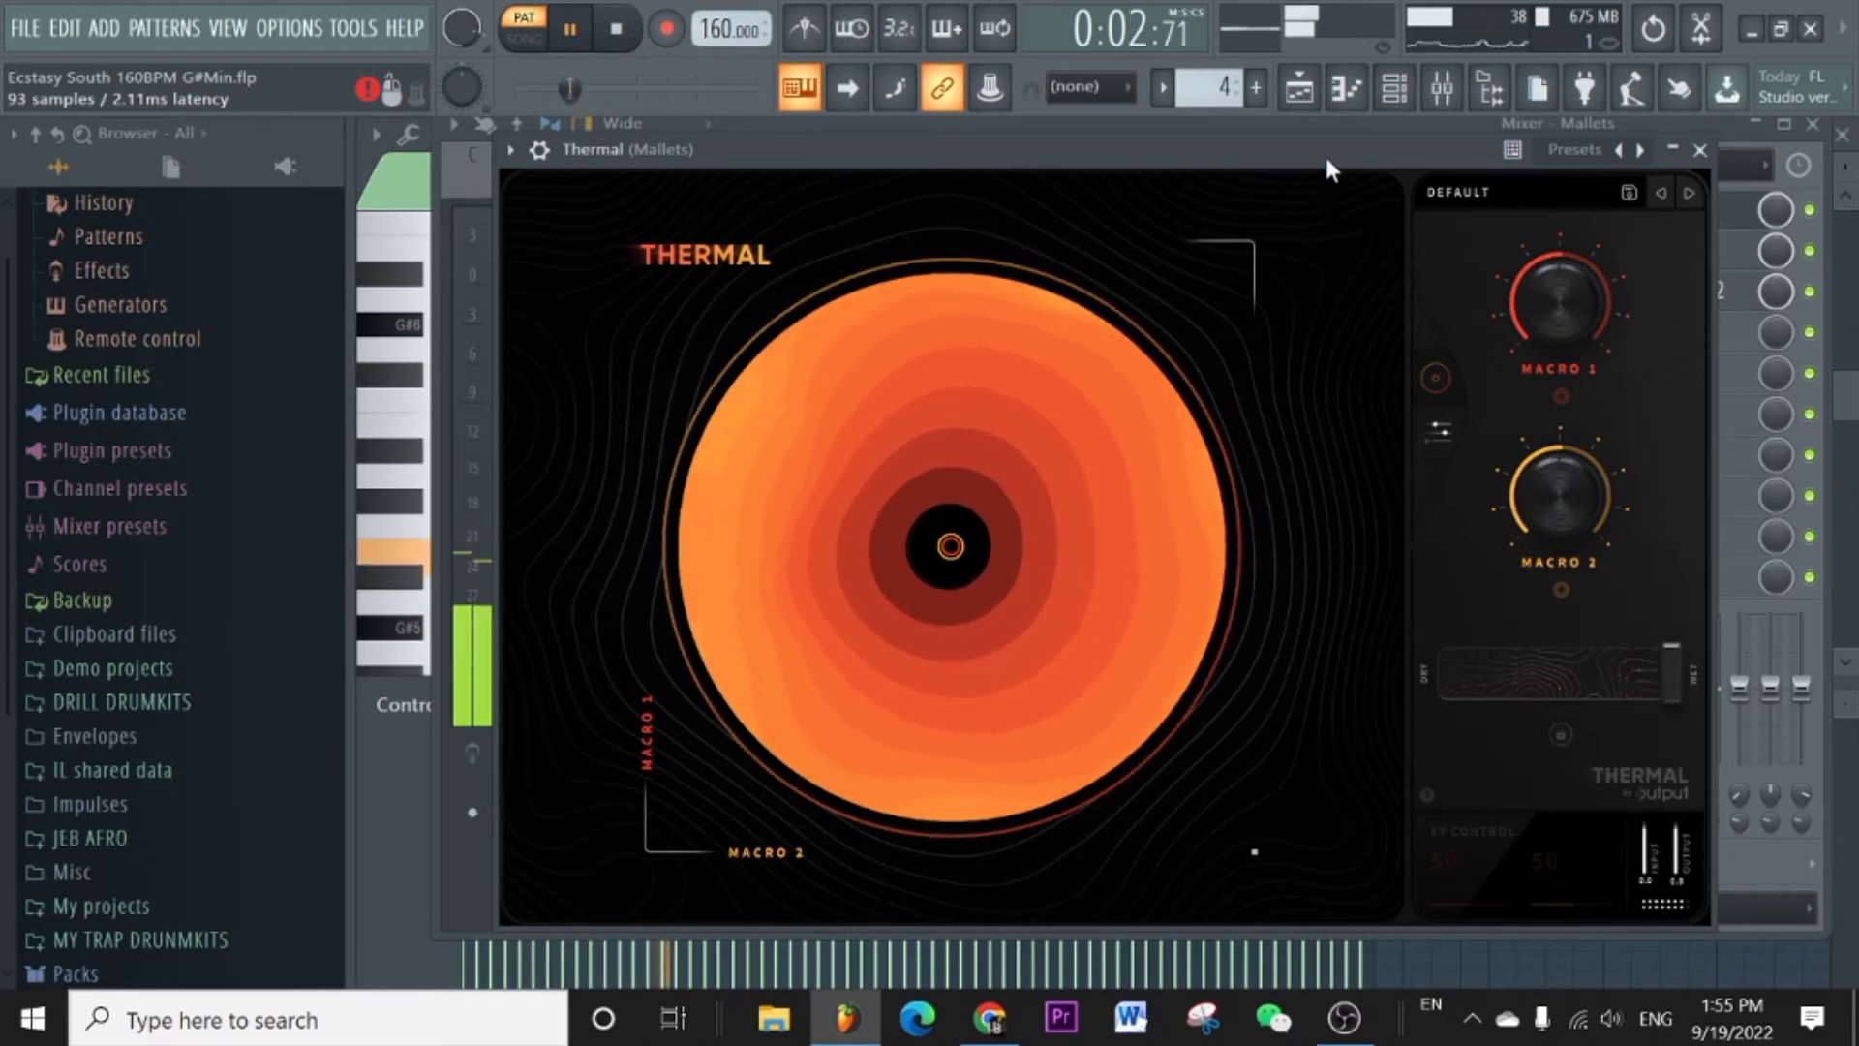
left_click_drag(1325, 153, 1328, 177)
left_click(1706, 178)
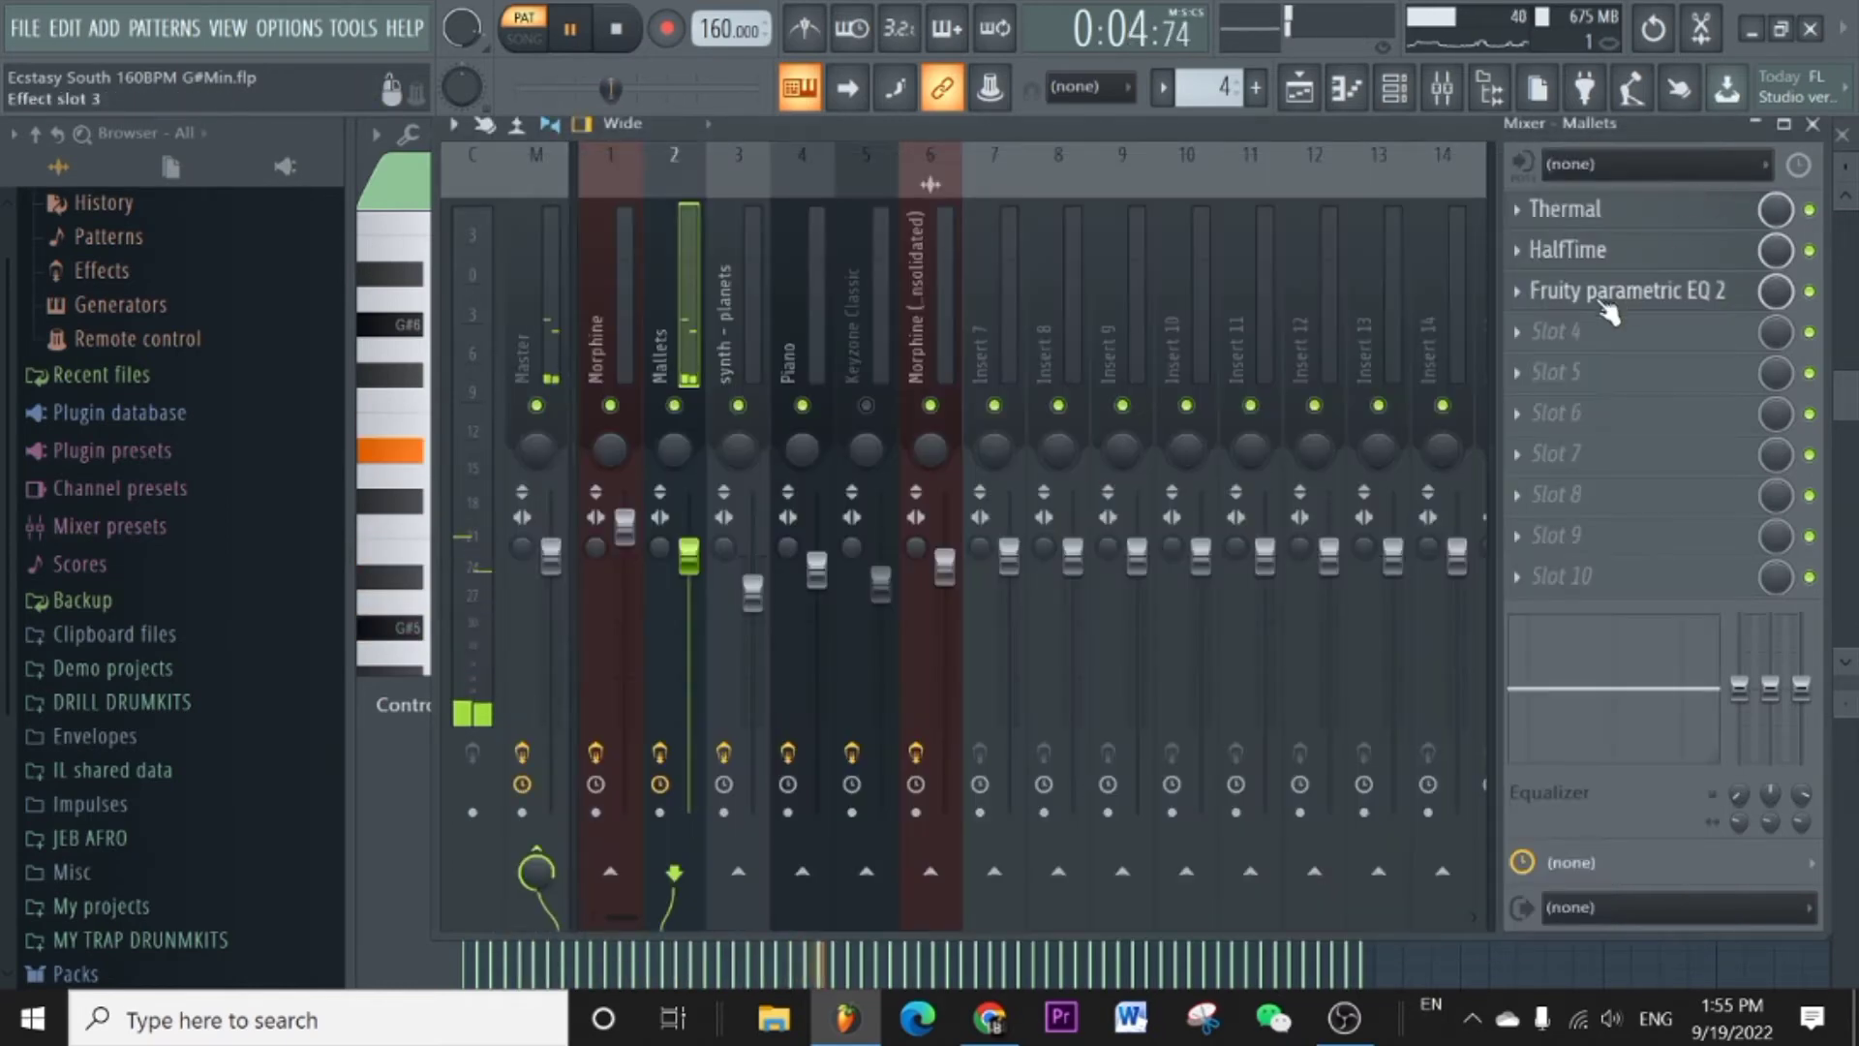
View the HalfTime settings and the Fruity parametric EQ 2 curve on the Mallets mixer track.
left_click(1566, 250)
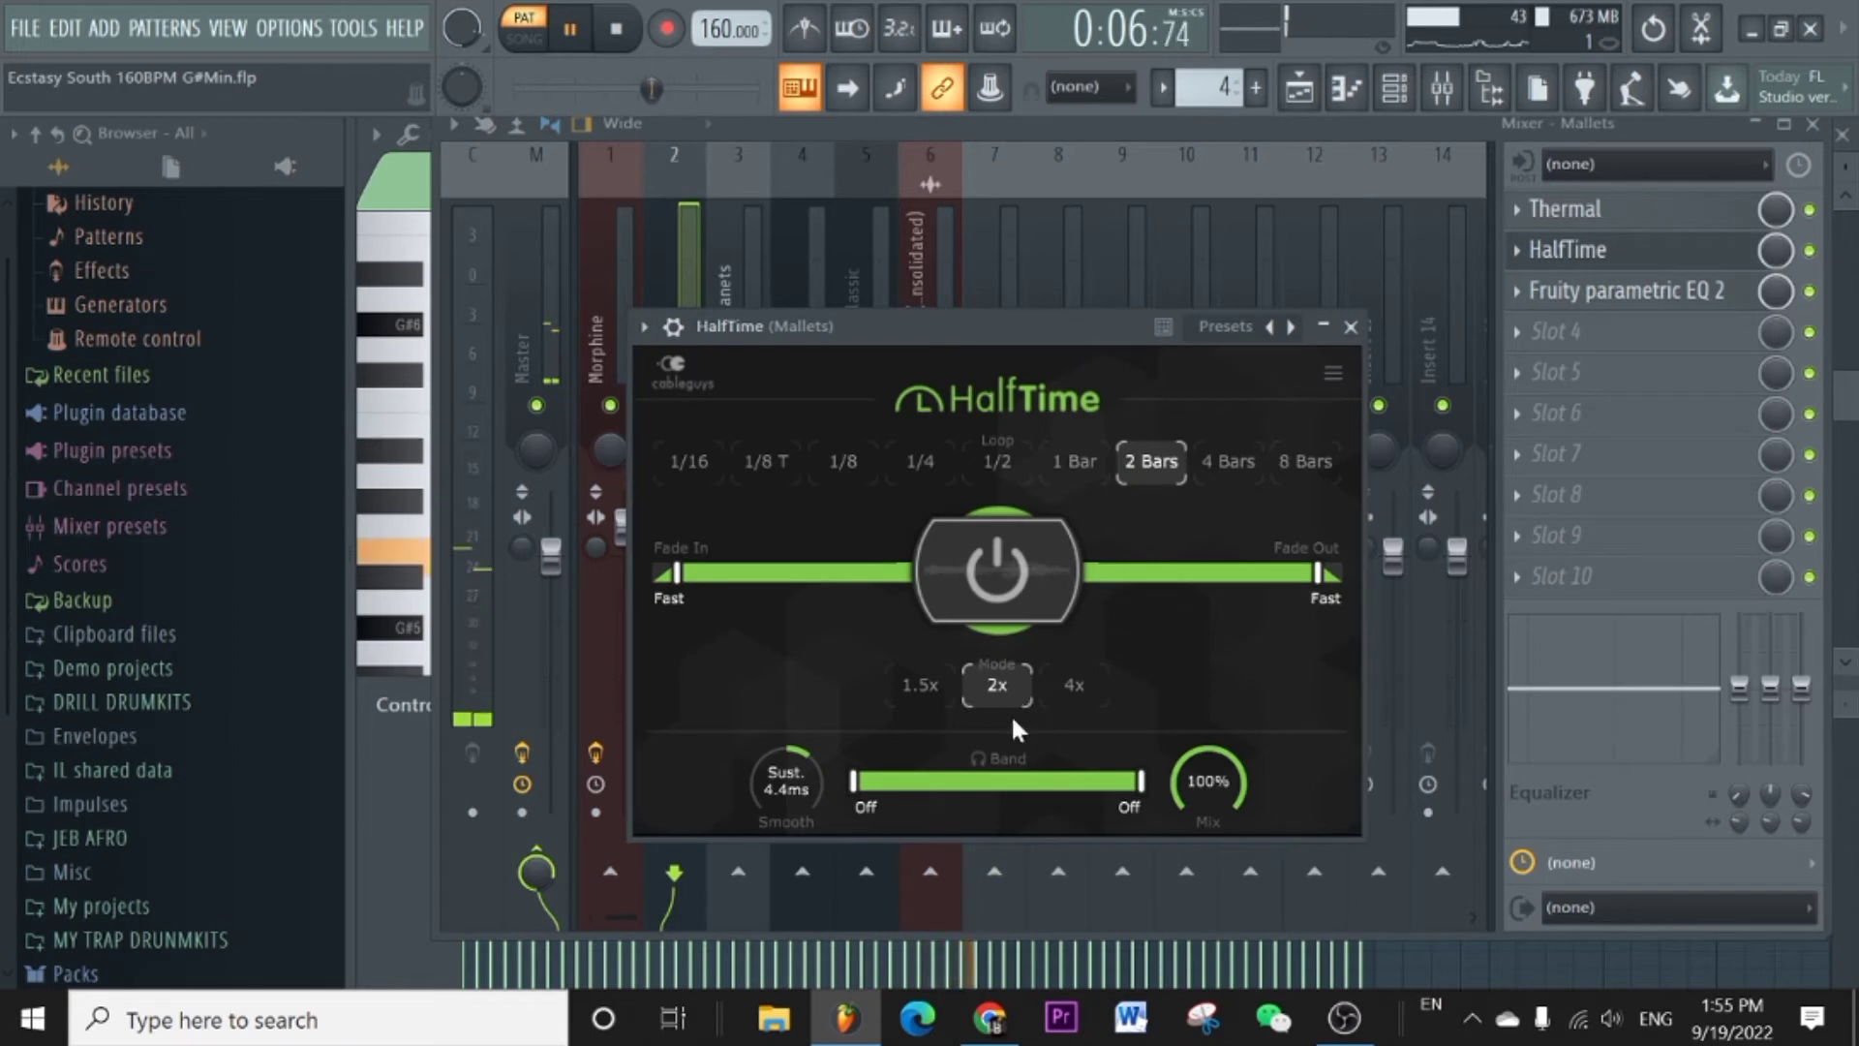
left_click(1351, 327)
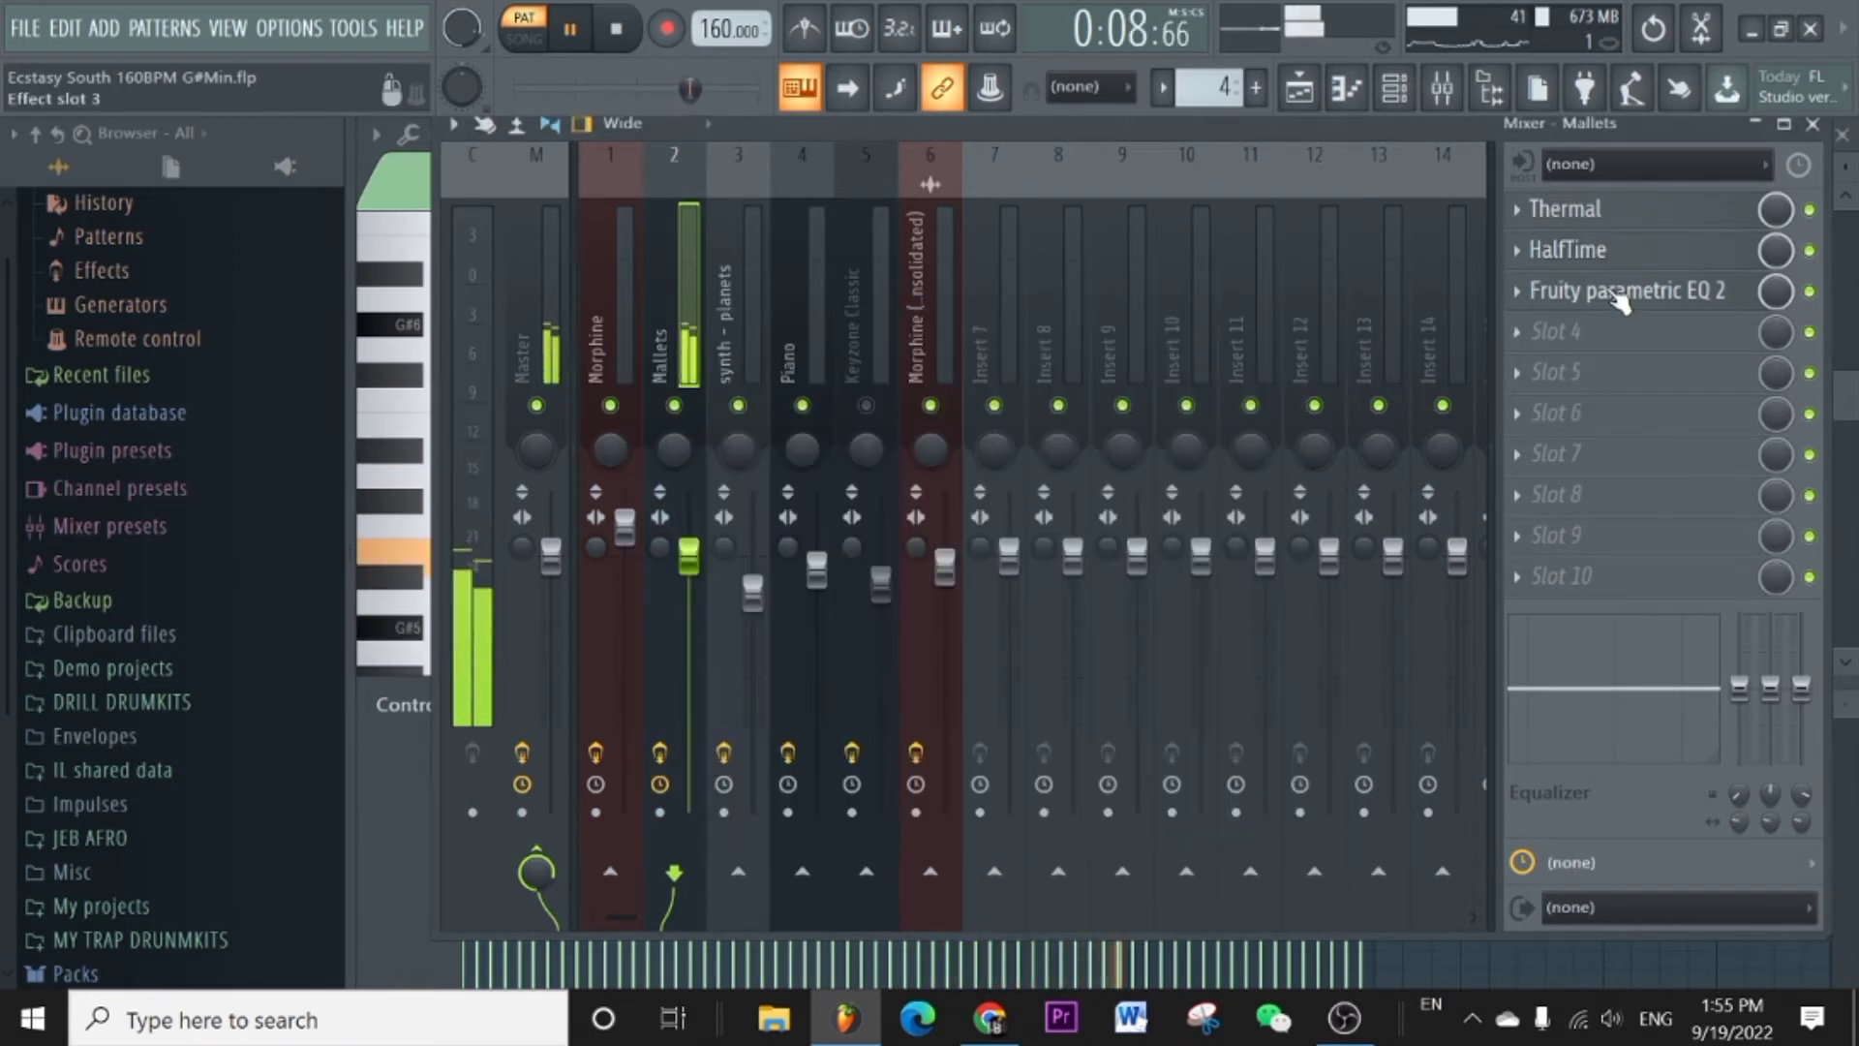
left_click(1581, 295)
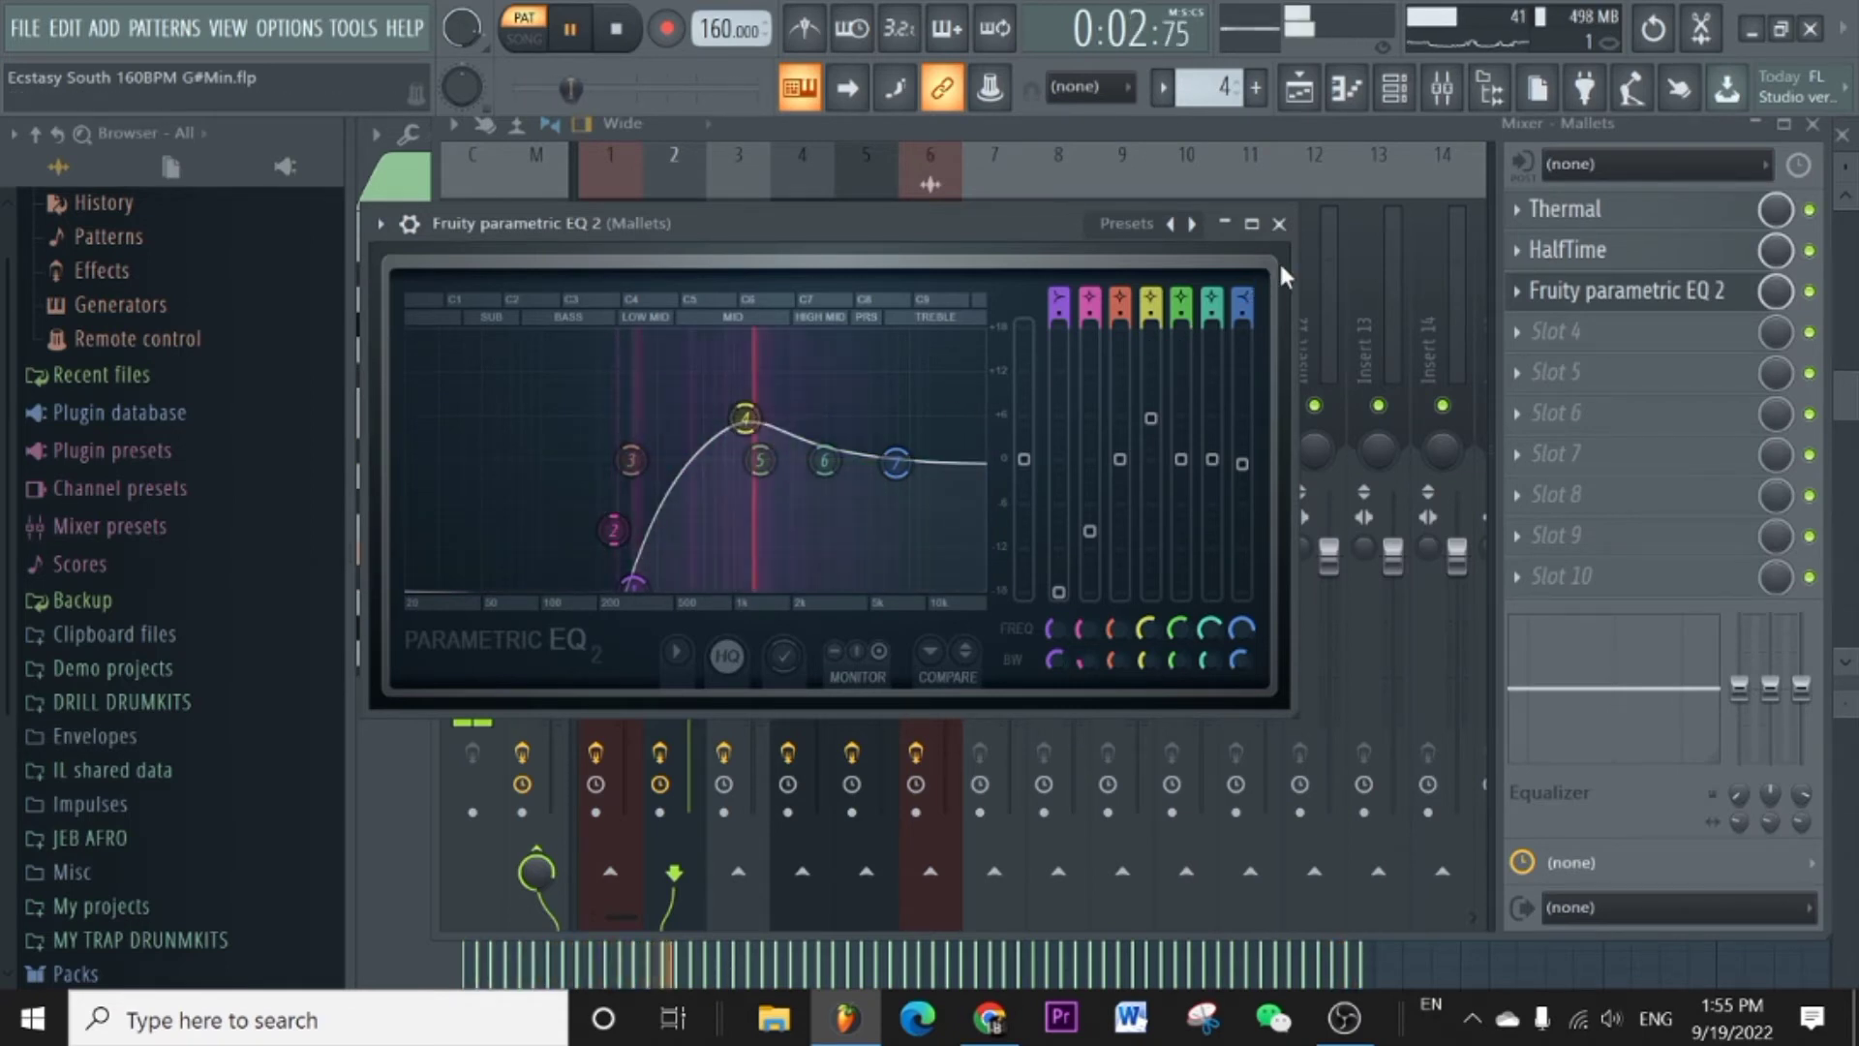
left_click(1279, 224)
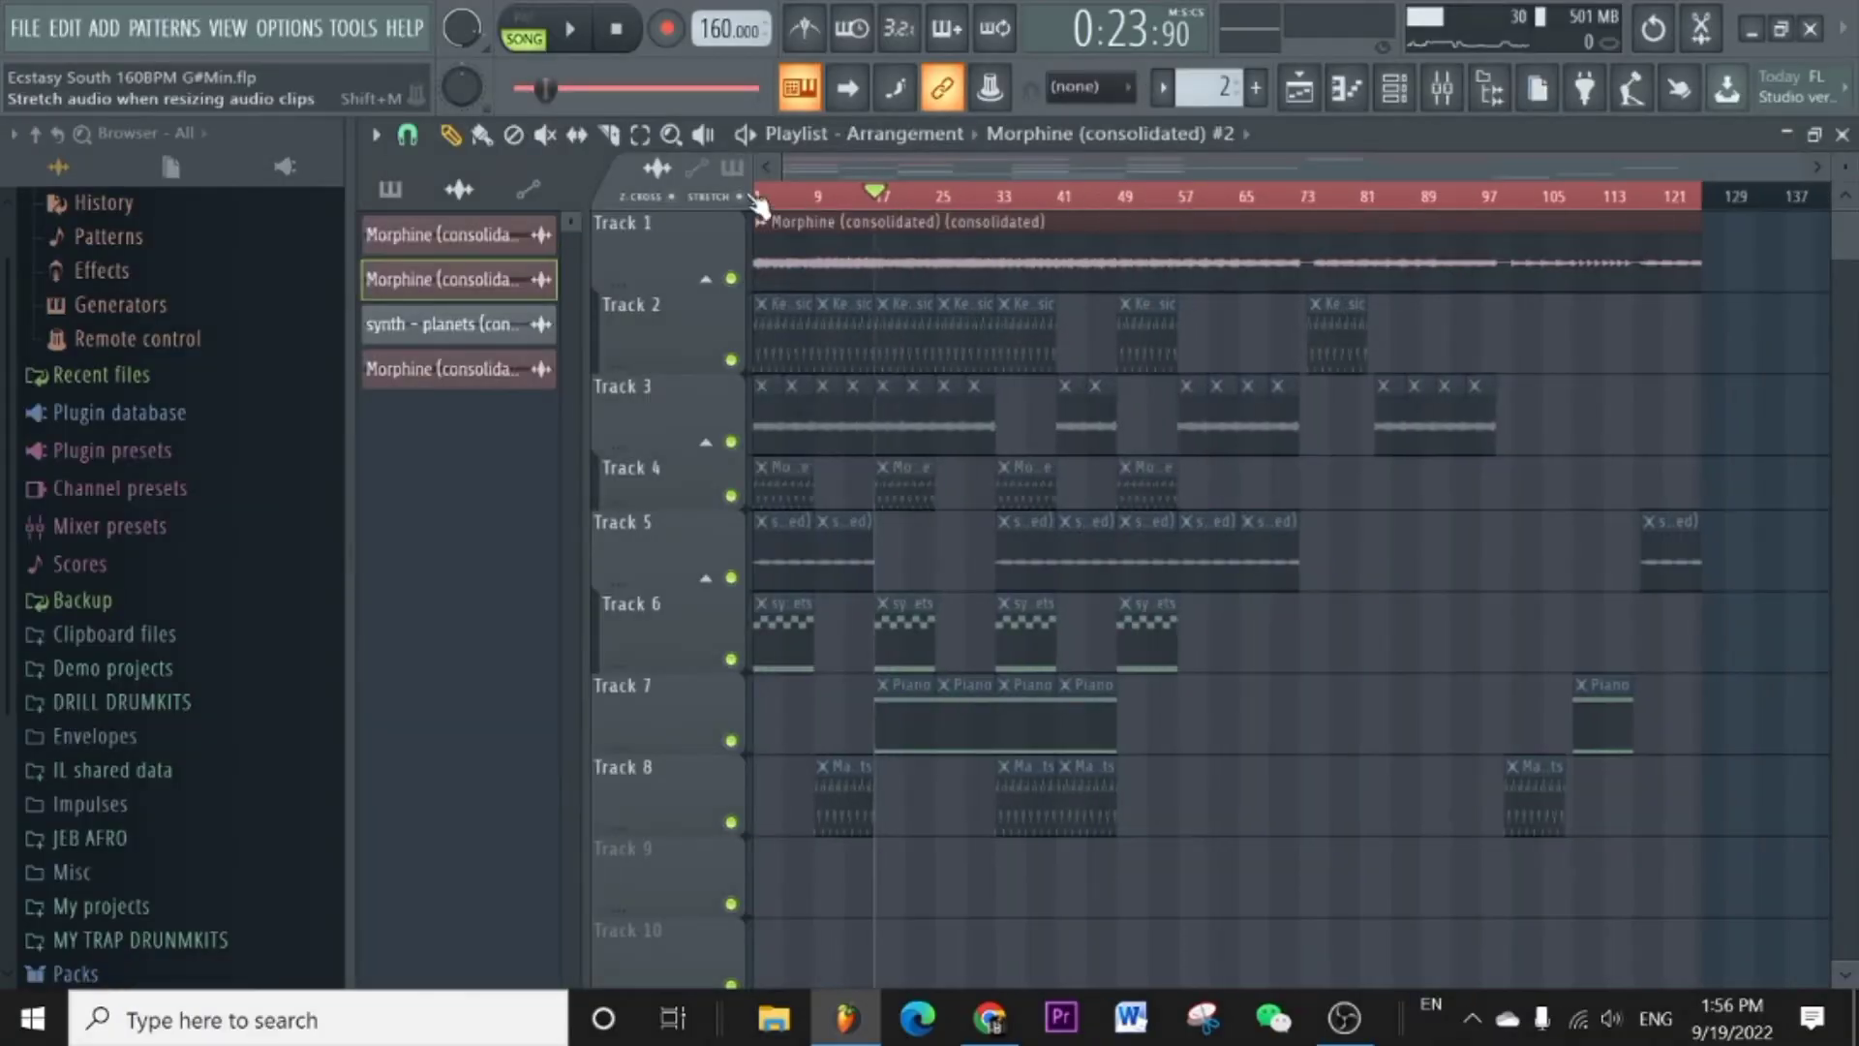
Play the full melody arrangement in song mode from the beginning and pause it.
key("space")
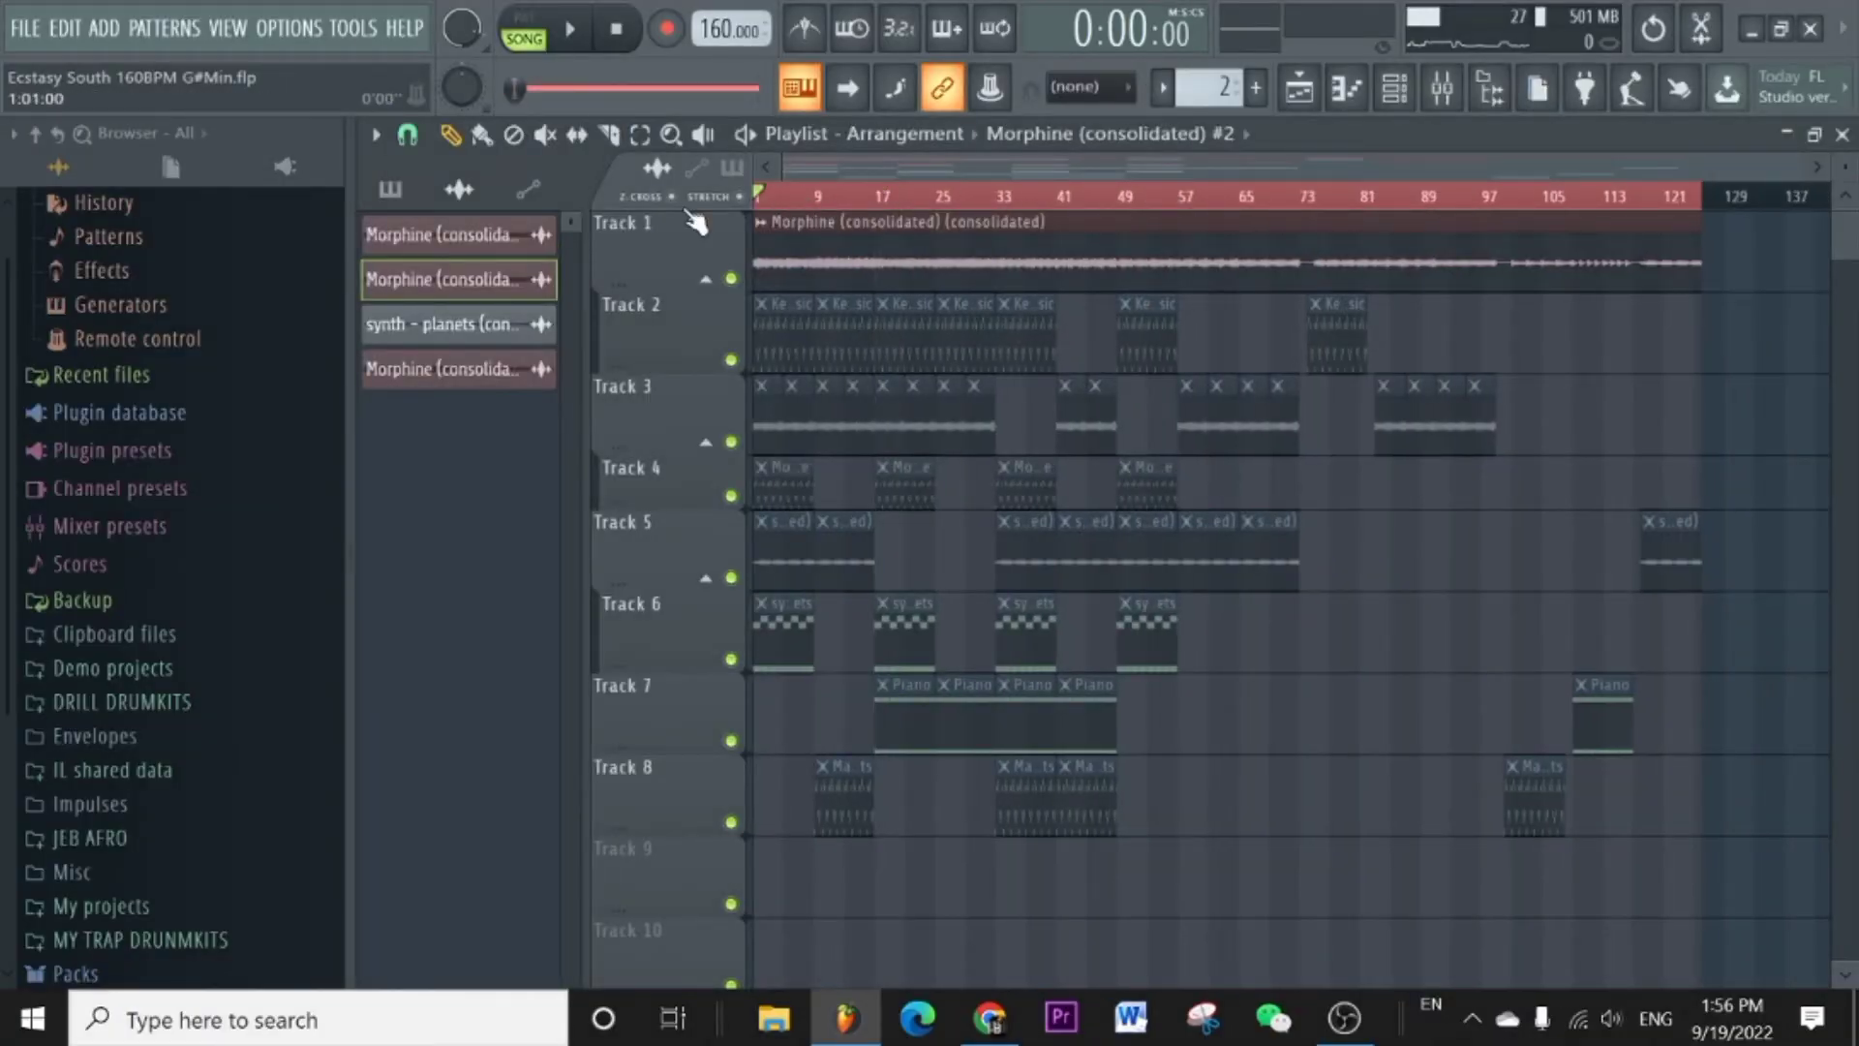
scroll(808, 205, "up", 3)
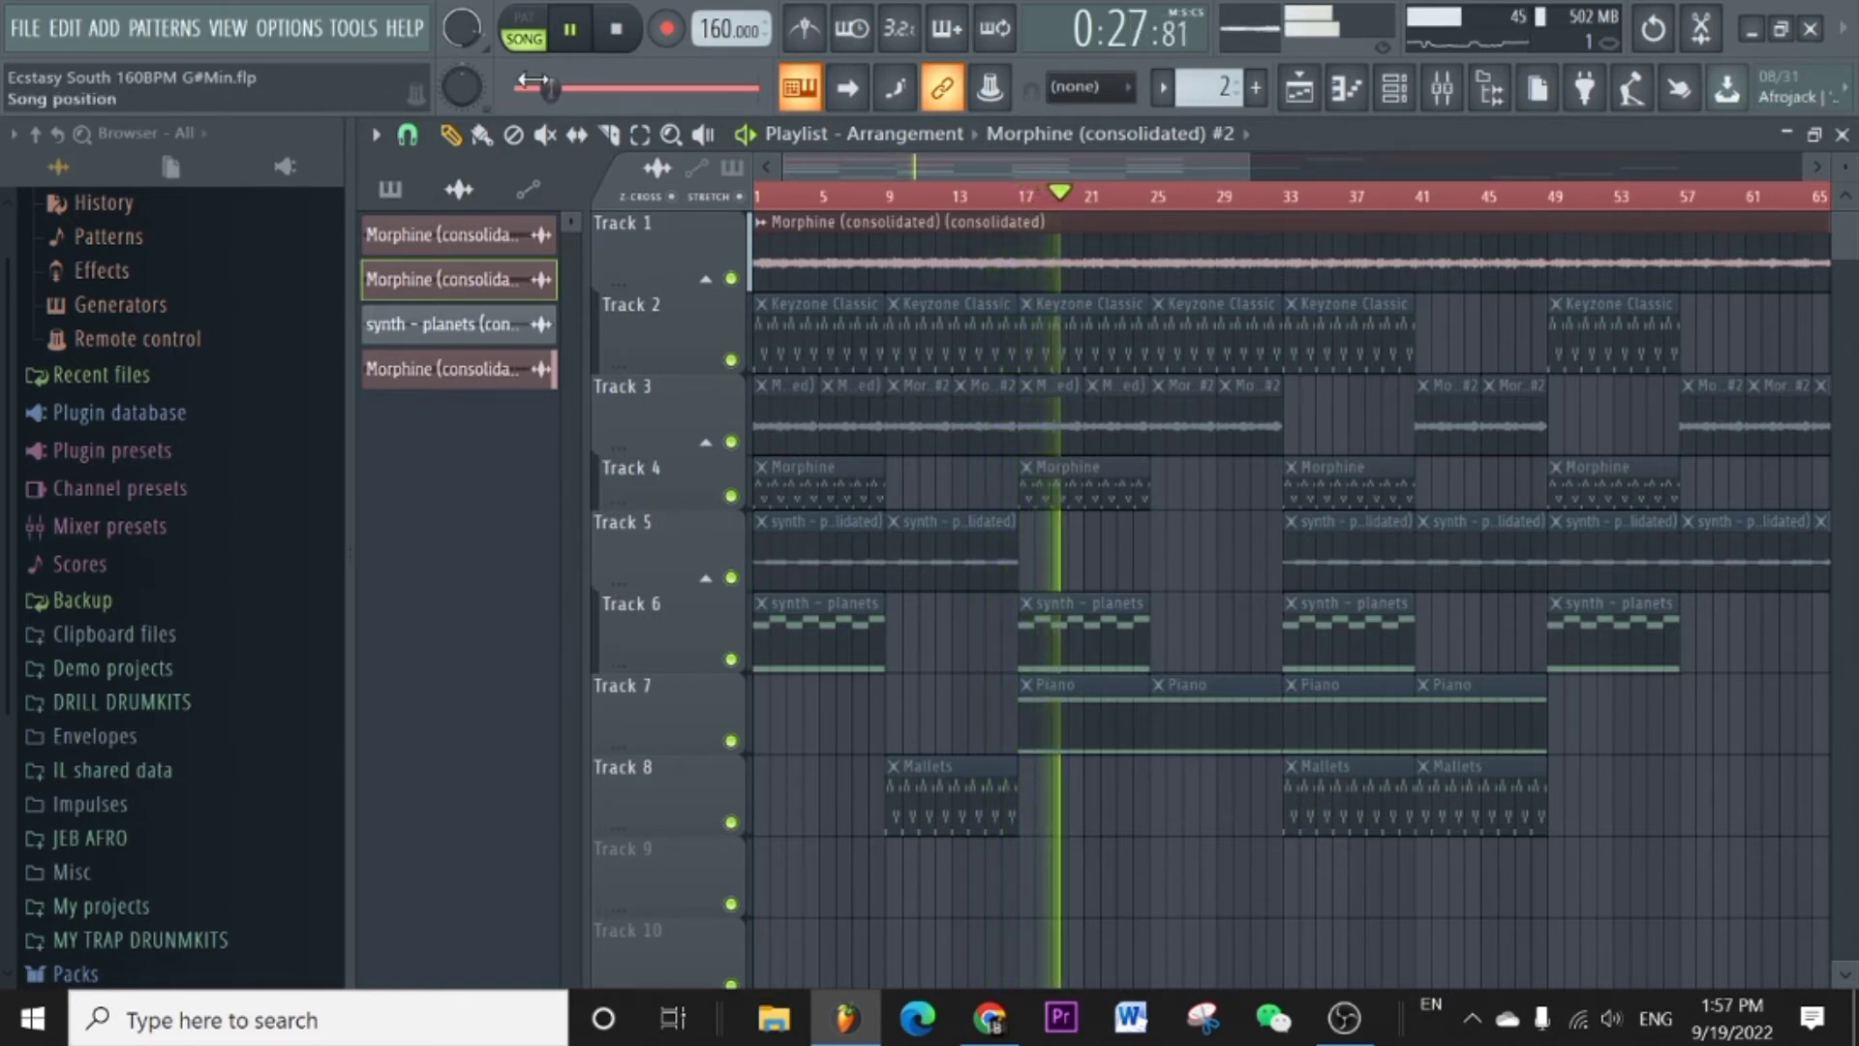
left_click(571, 34)
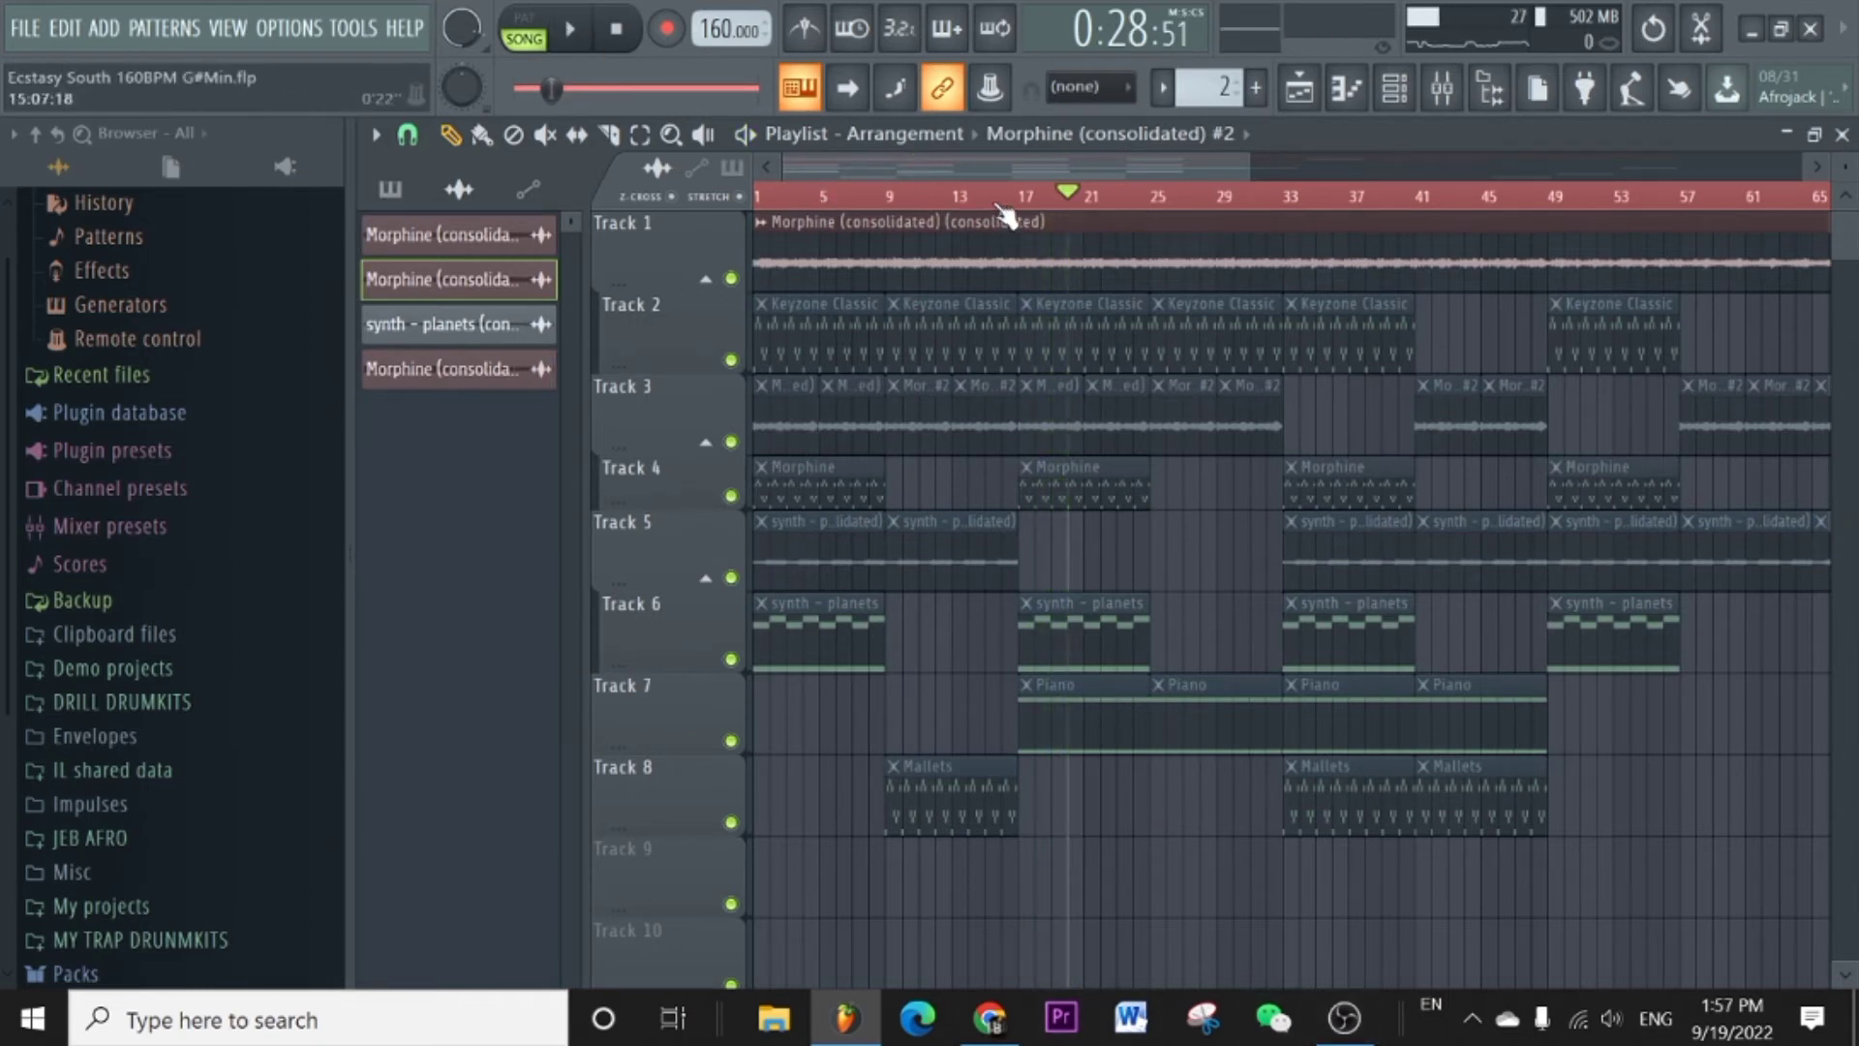
View the sample settings of the consolidated Morphine audio clip on Track 1, and look over the whole arrangement.
double_click(899, 260)
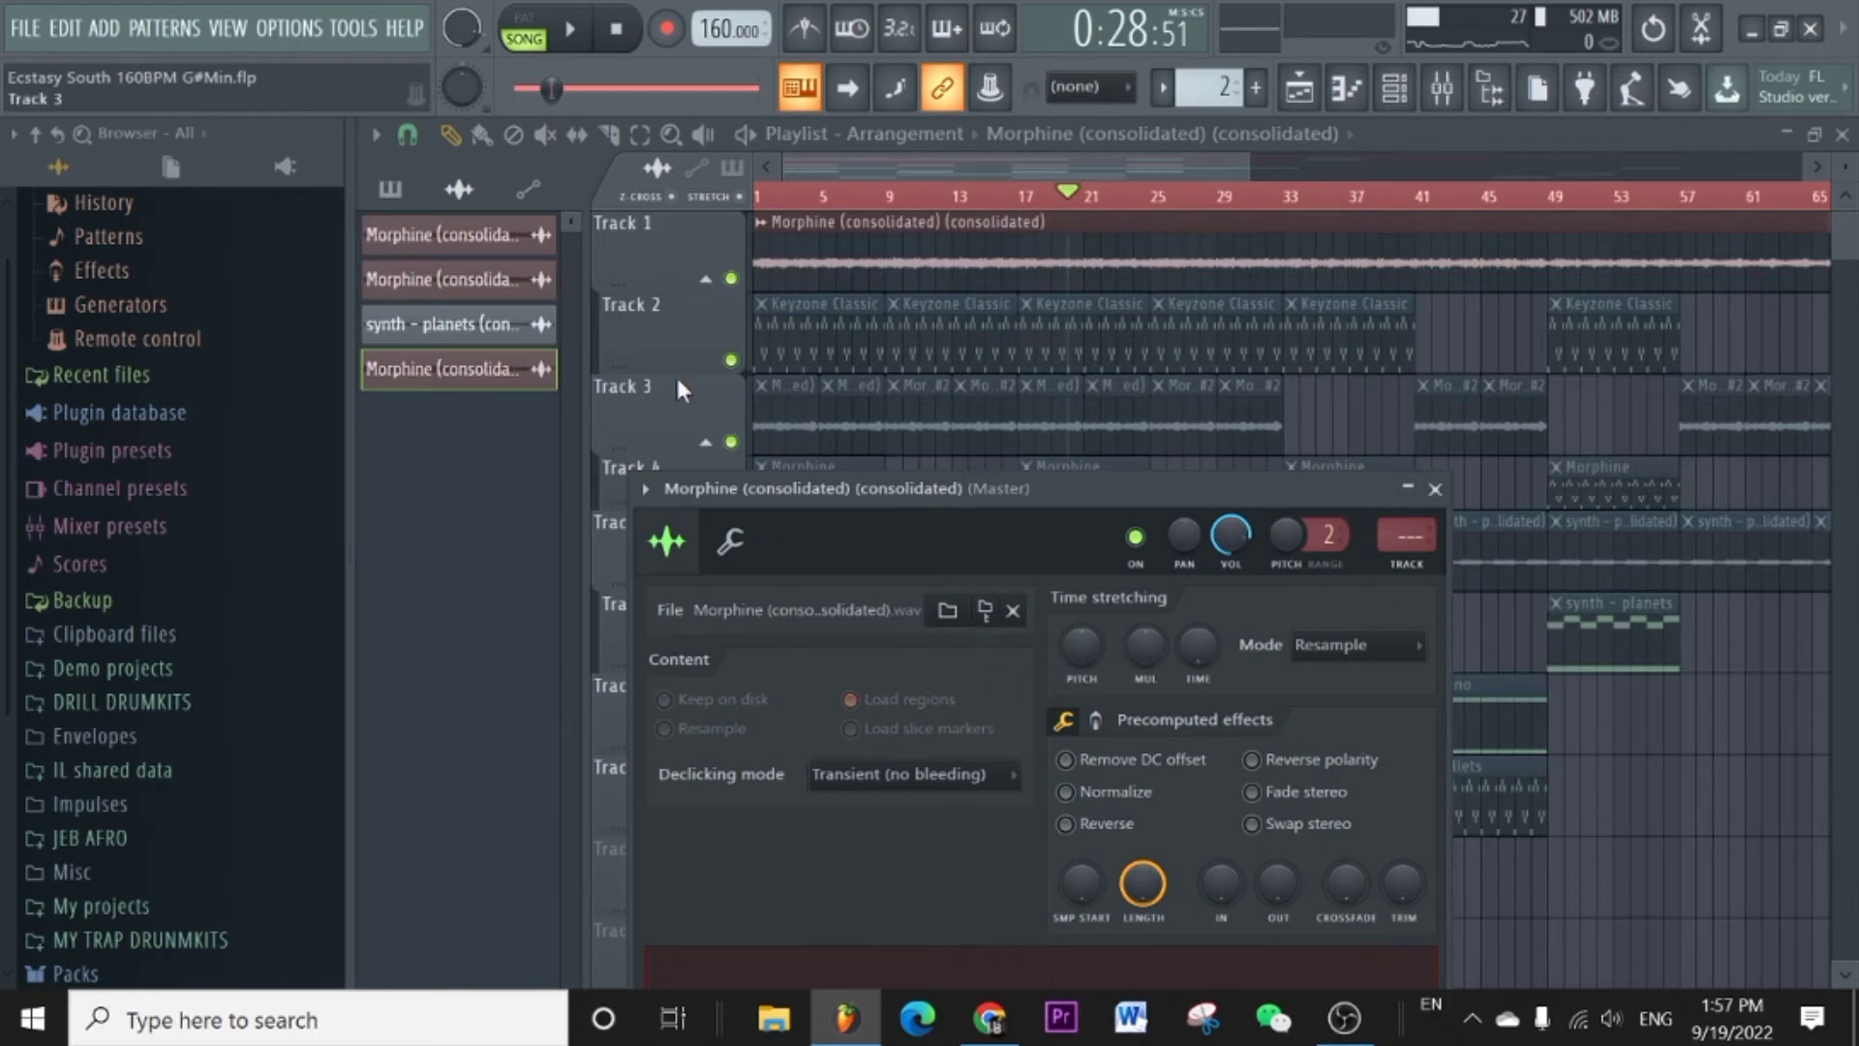
left_click(1436, 490)
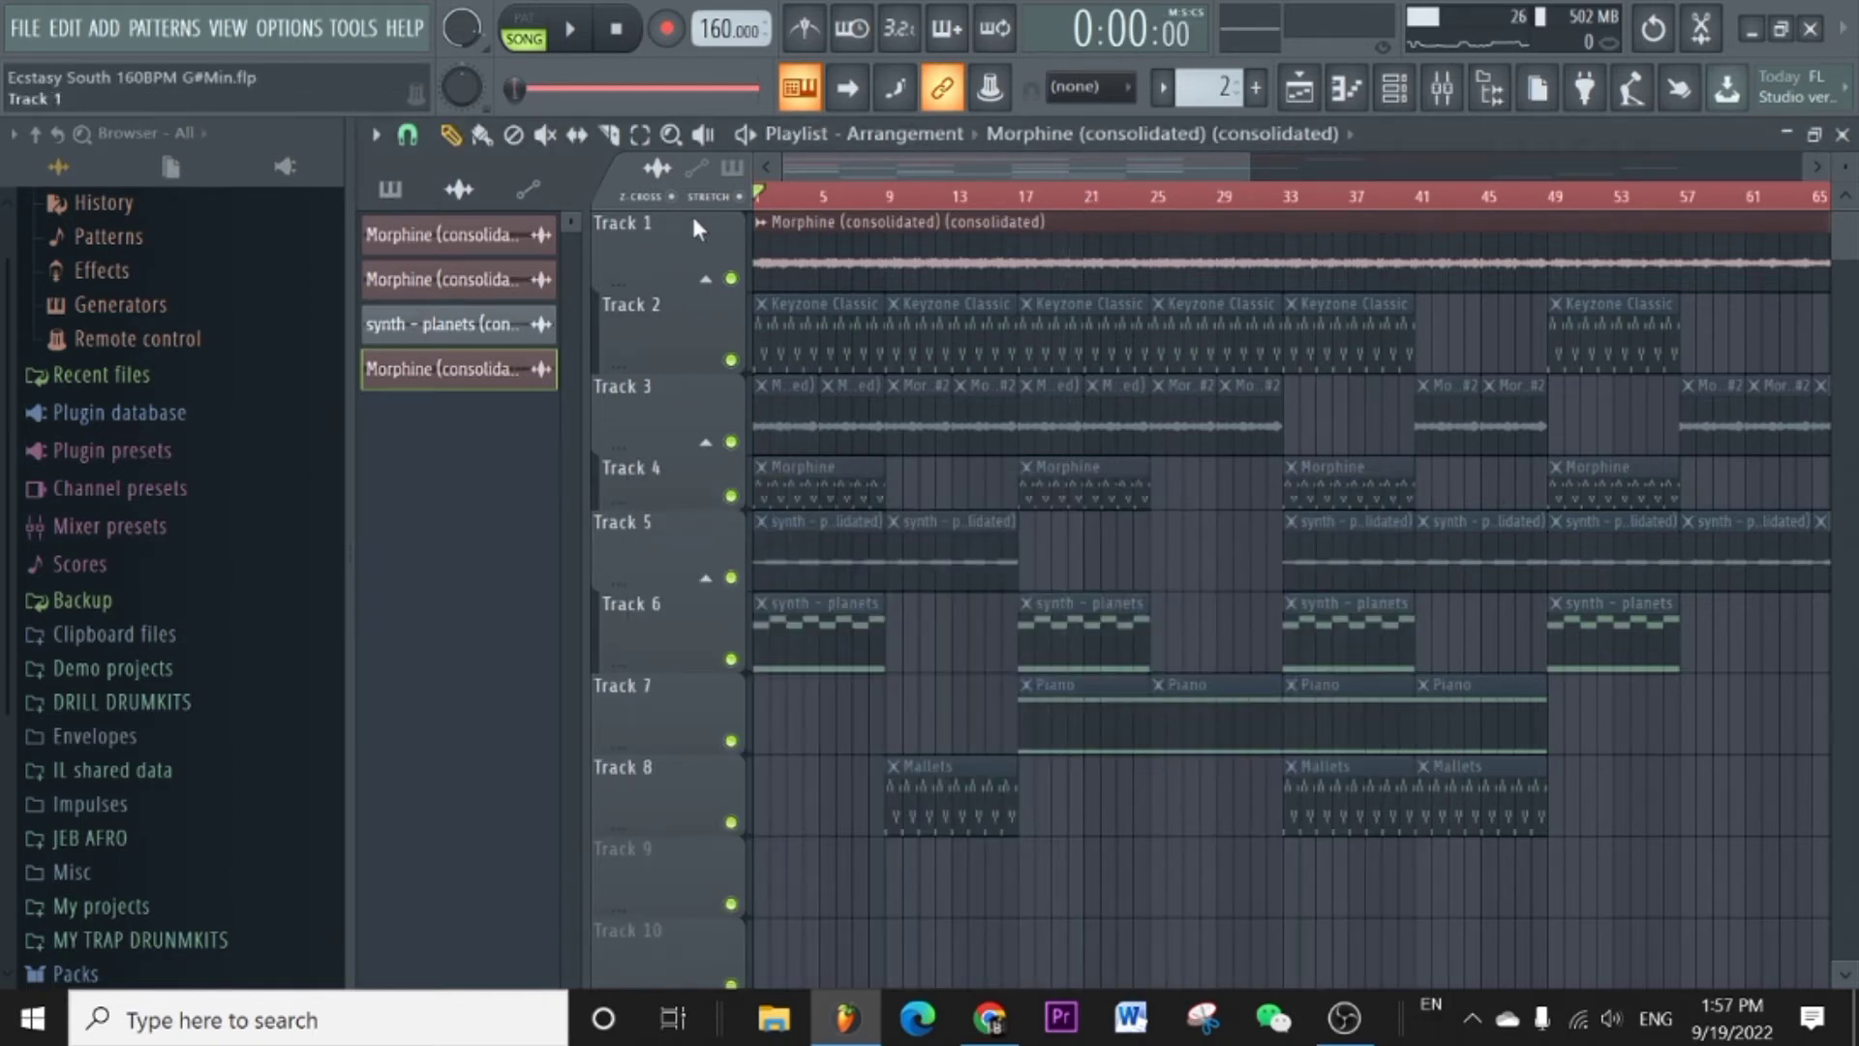
scroll(852, 198, "down", 4)
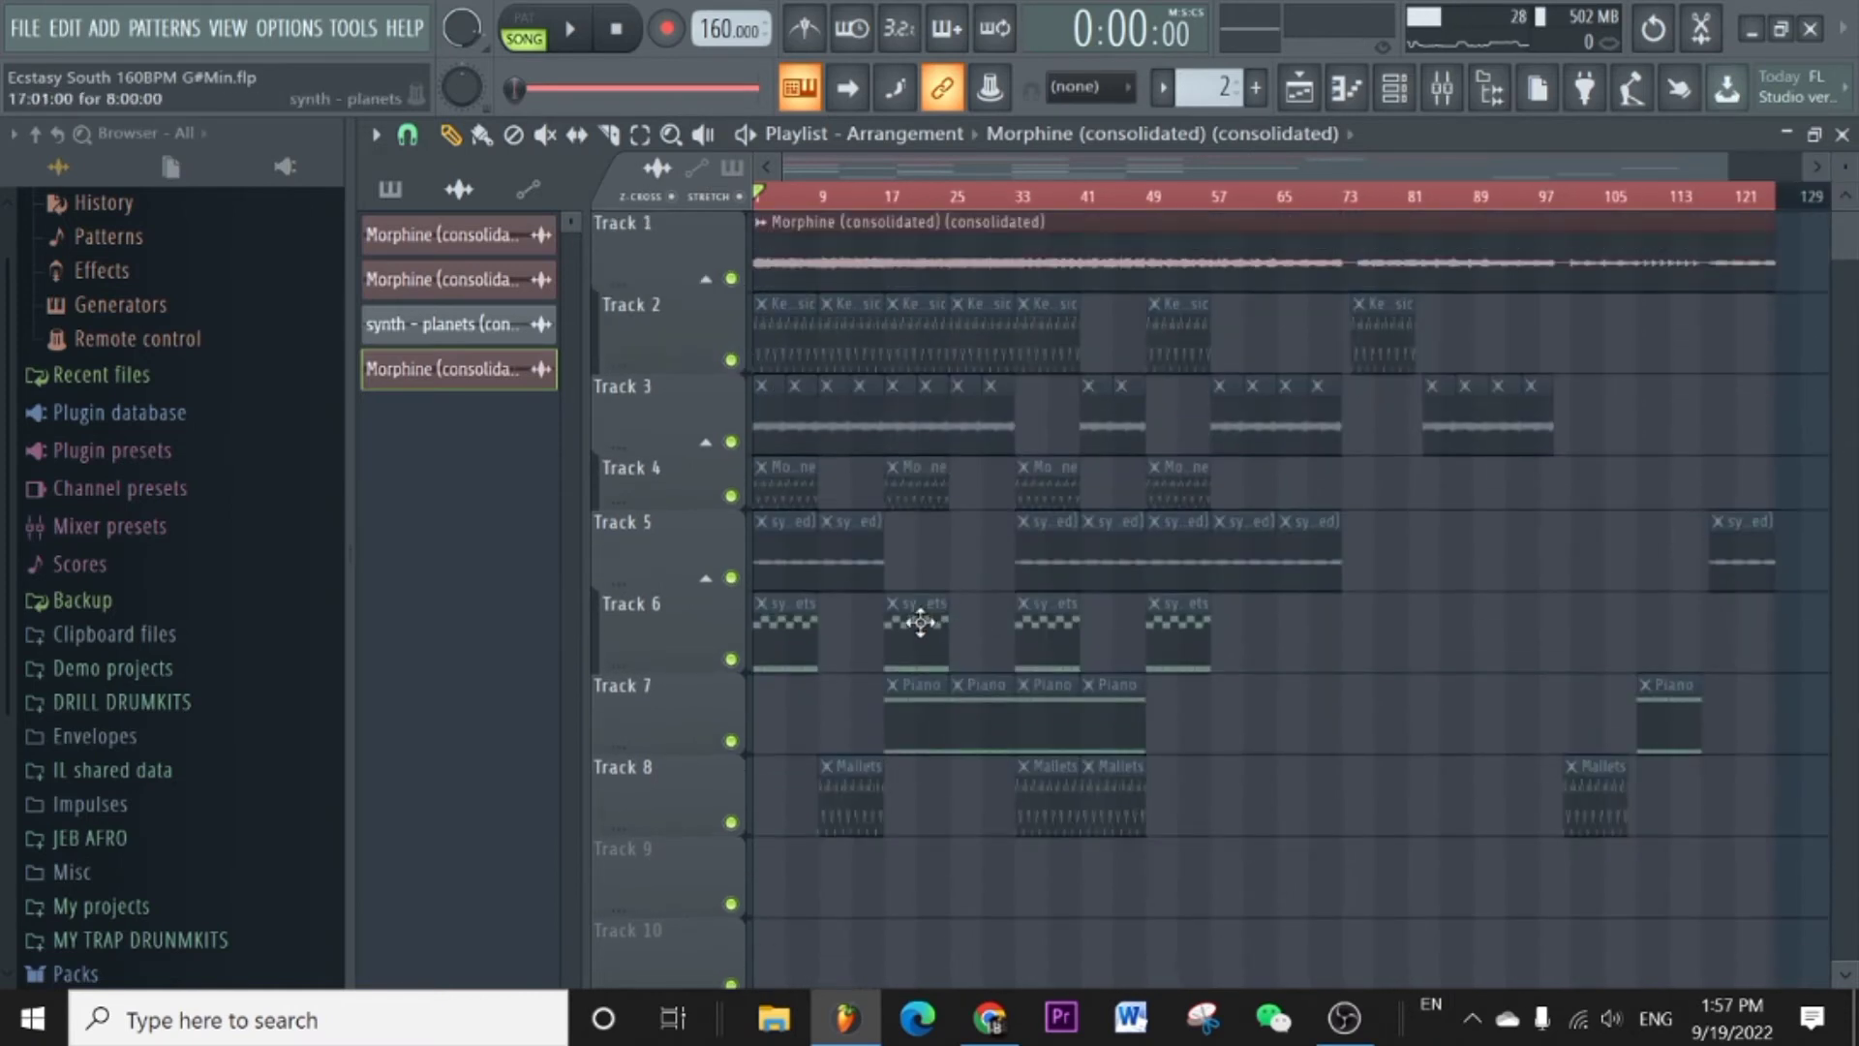
scroll(830, 200, "up", 4)
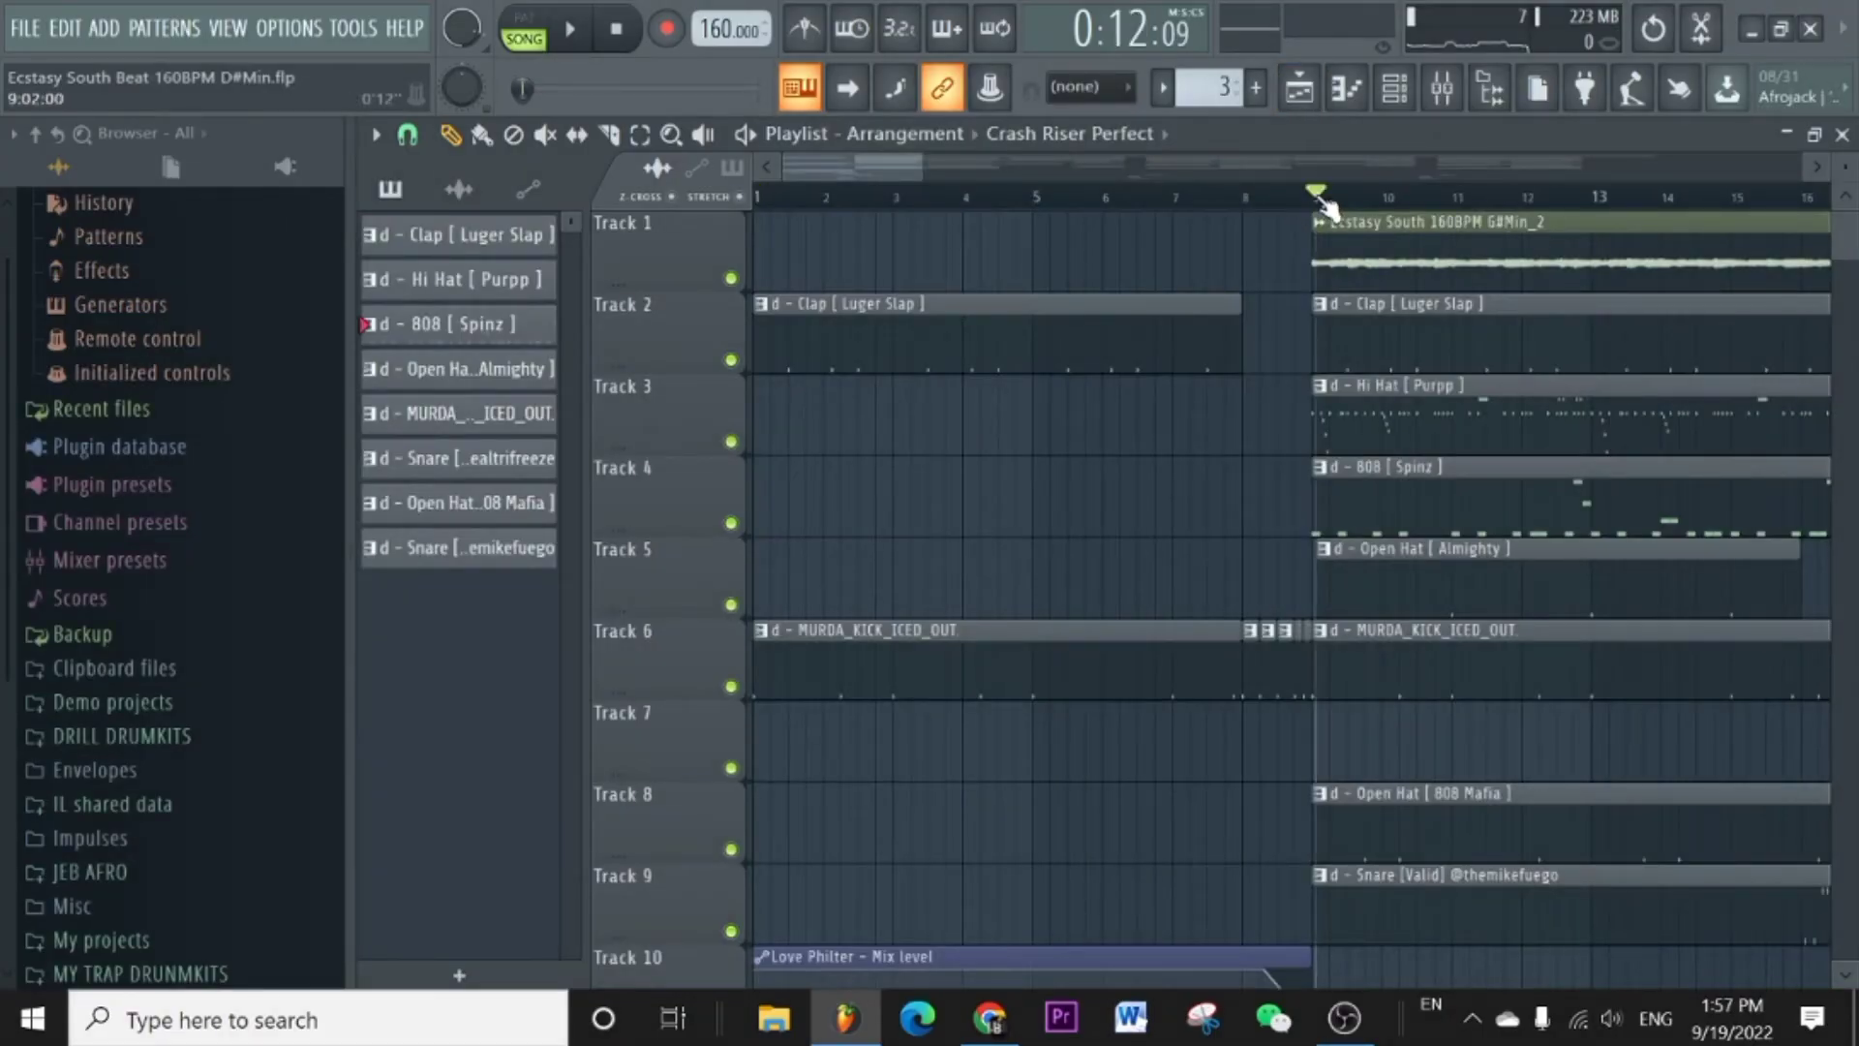
In the drum project, inspect the sample settings of the Ecstasy South 160BPM G#Min_2 clip starting at bar 9.
scroll(1323, 206, "up", 8)
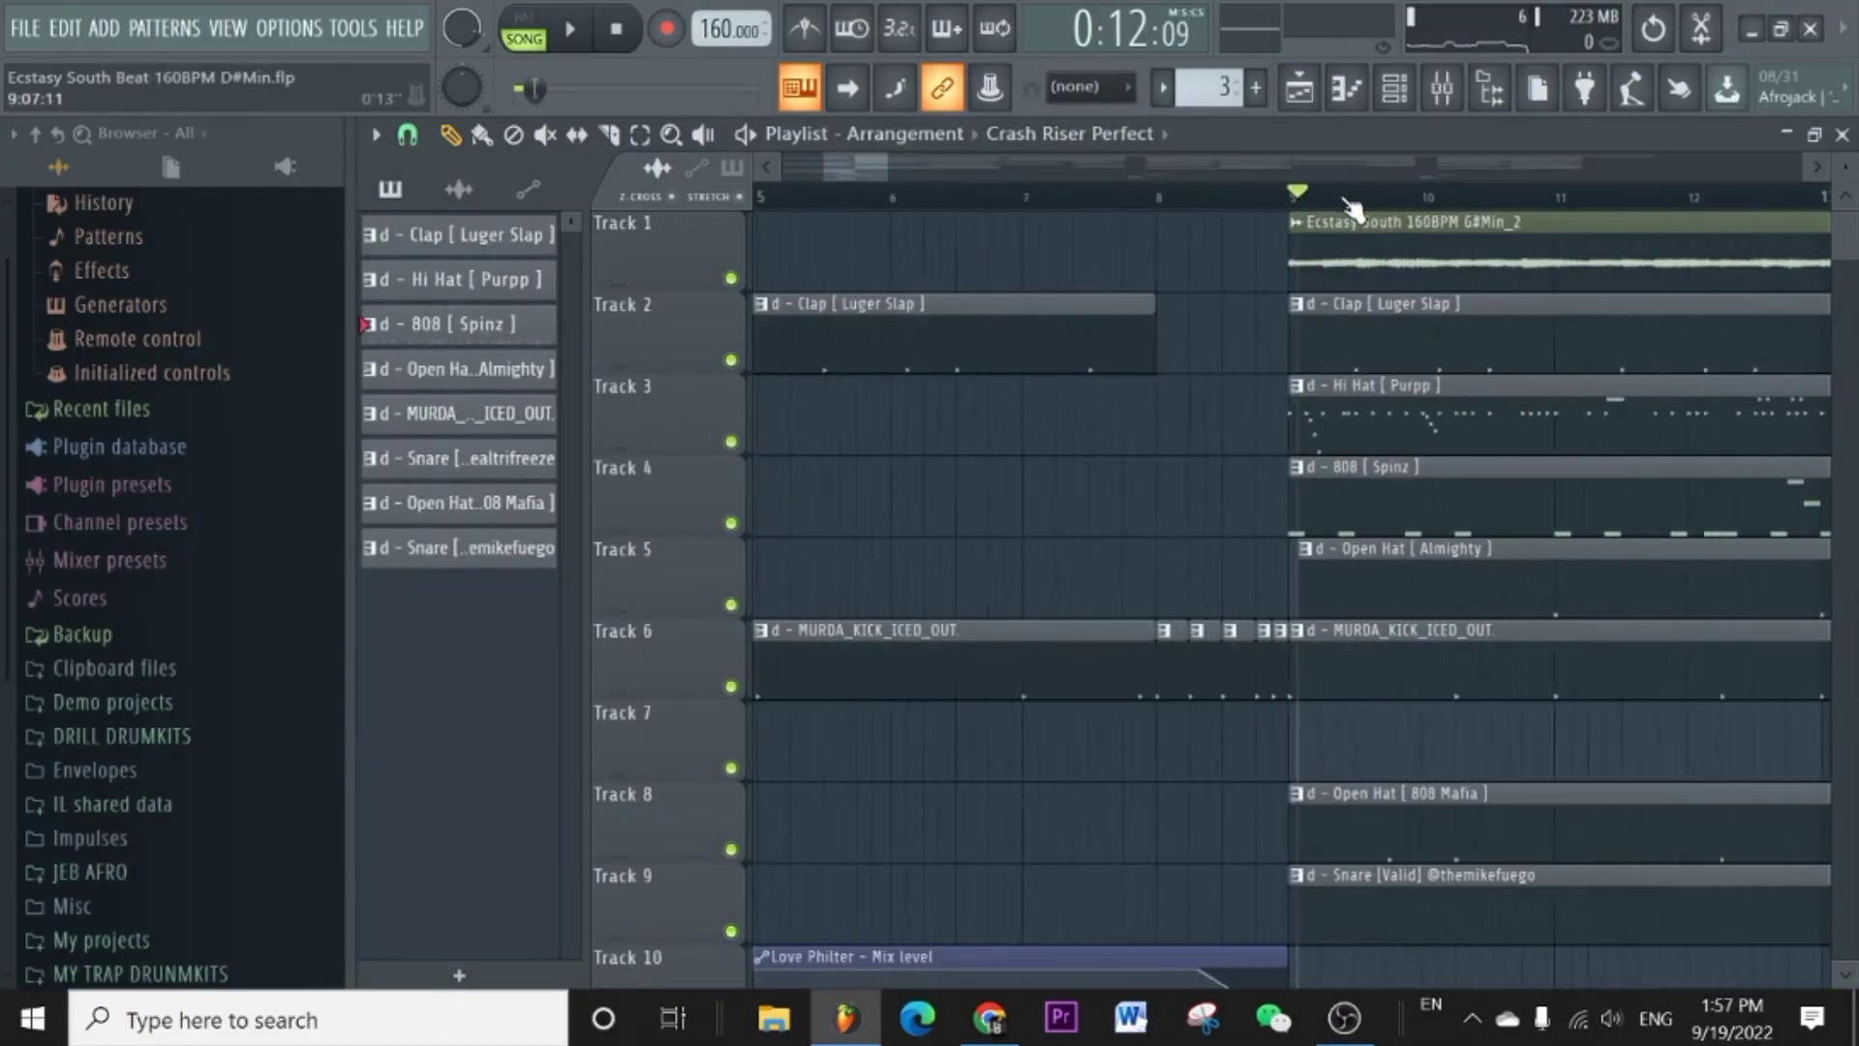
scroll(1228, 205, "down", 2)
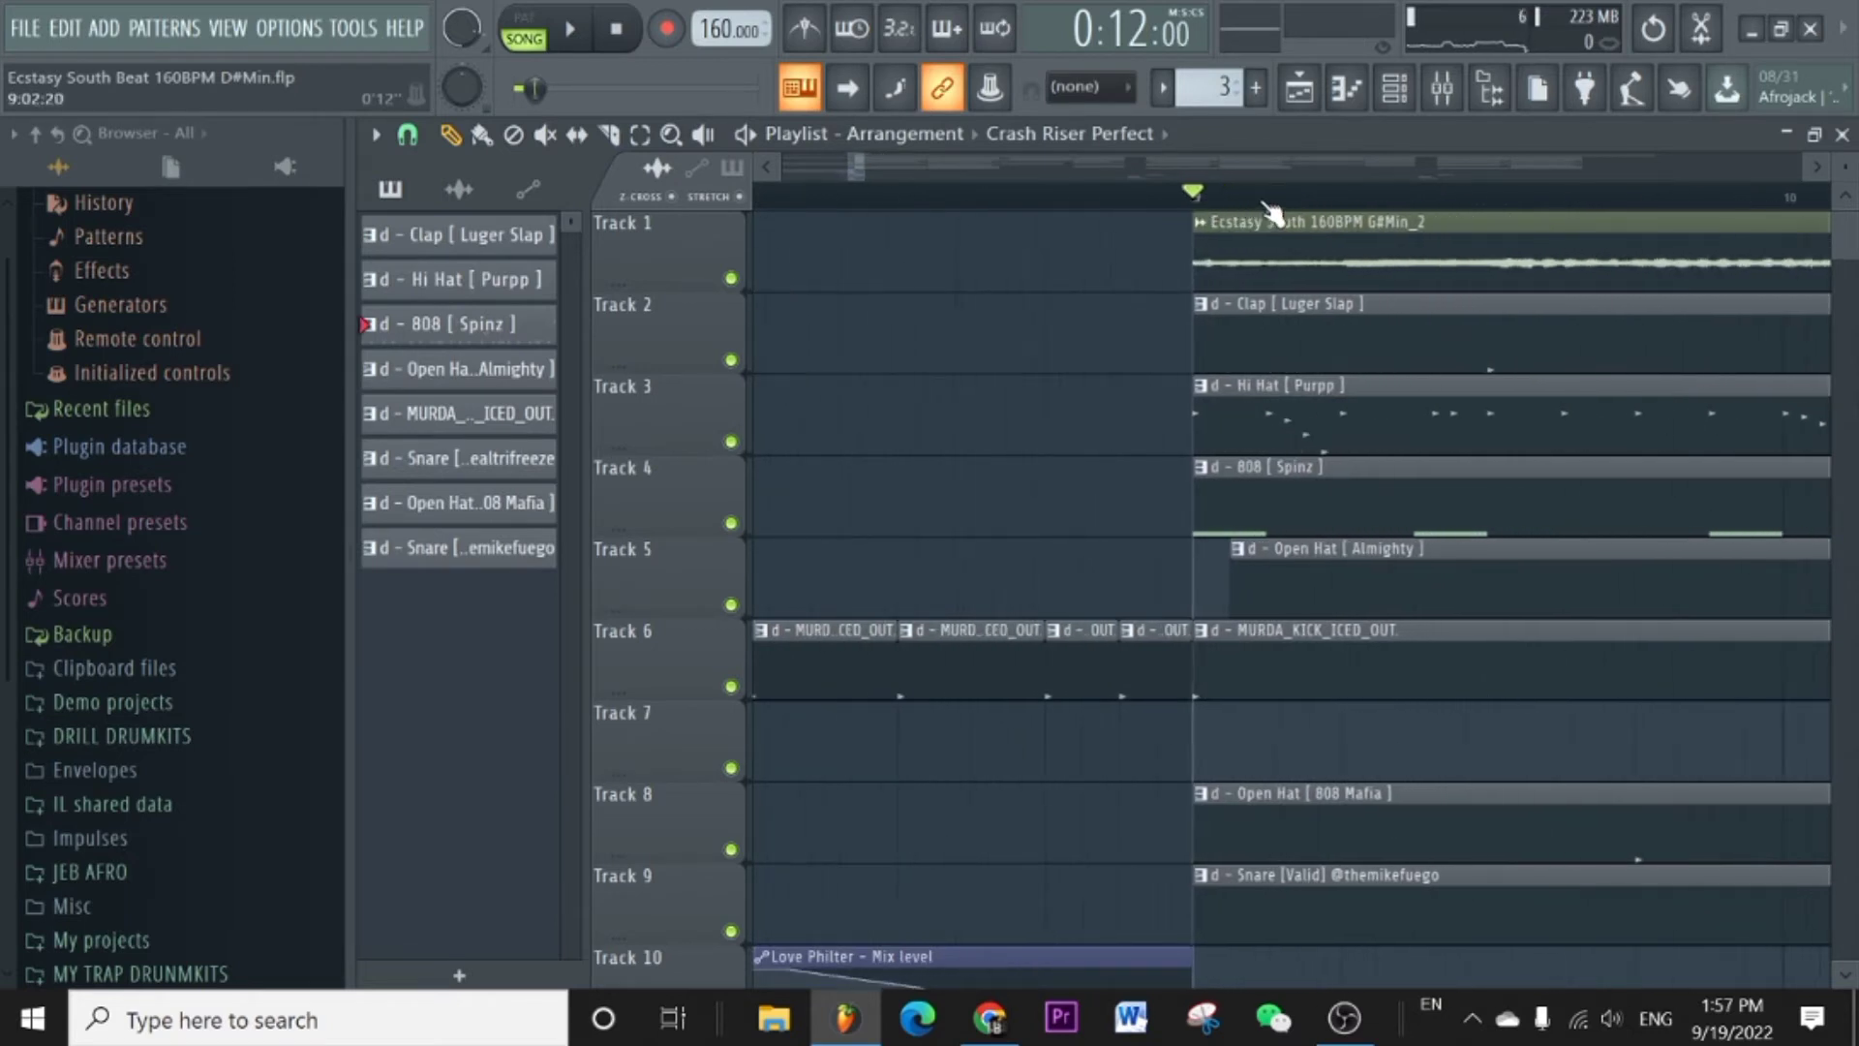
left_click_drag(850, 172, 856, 170)
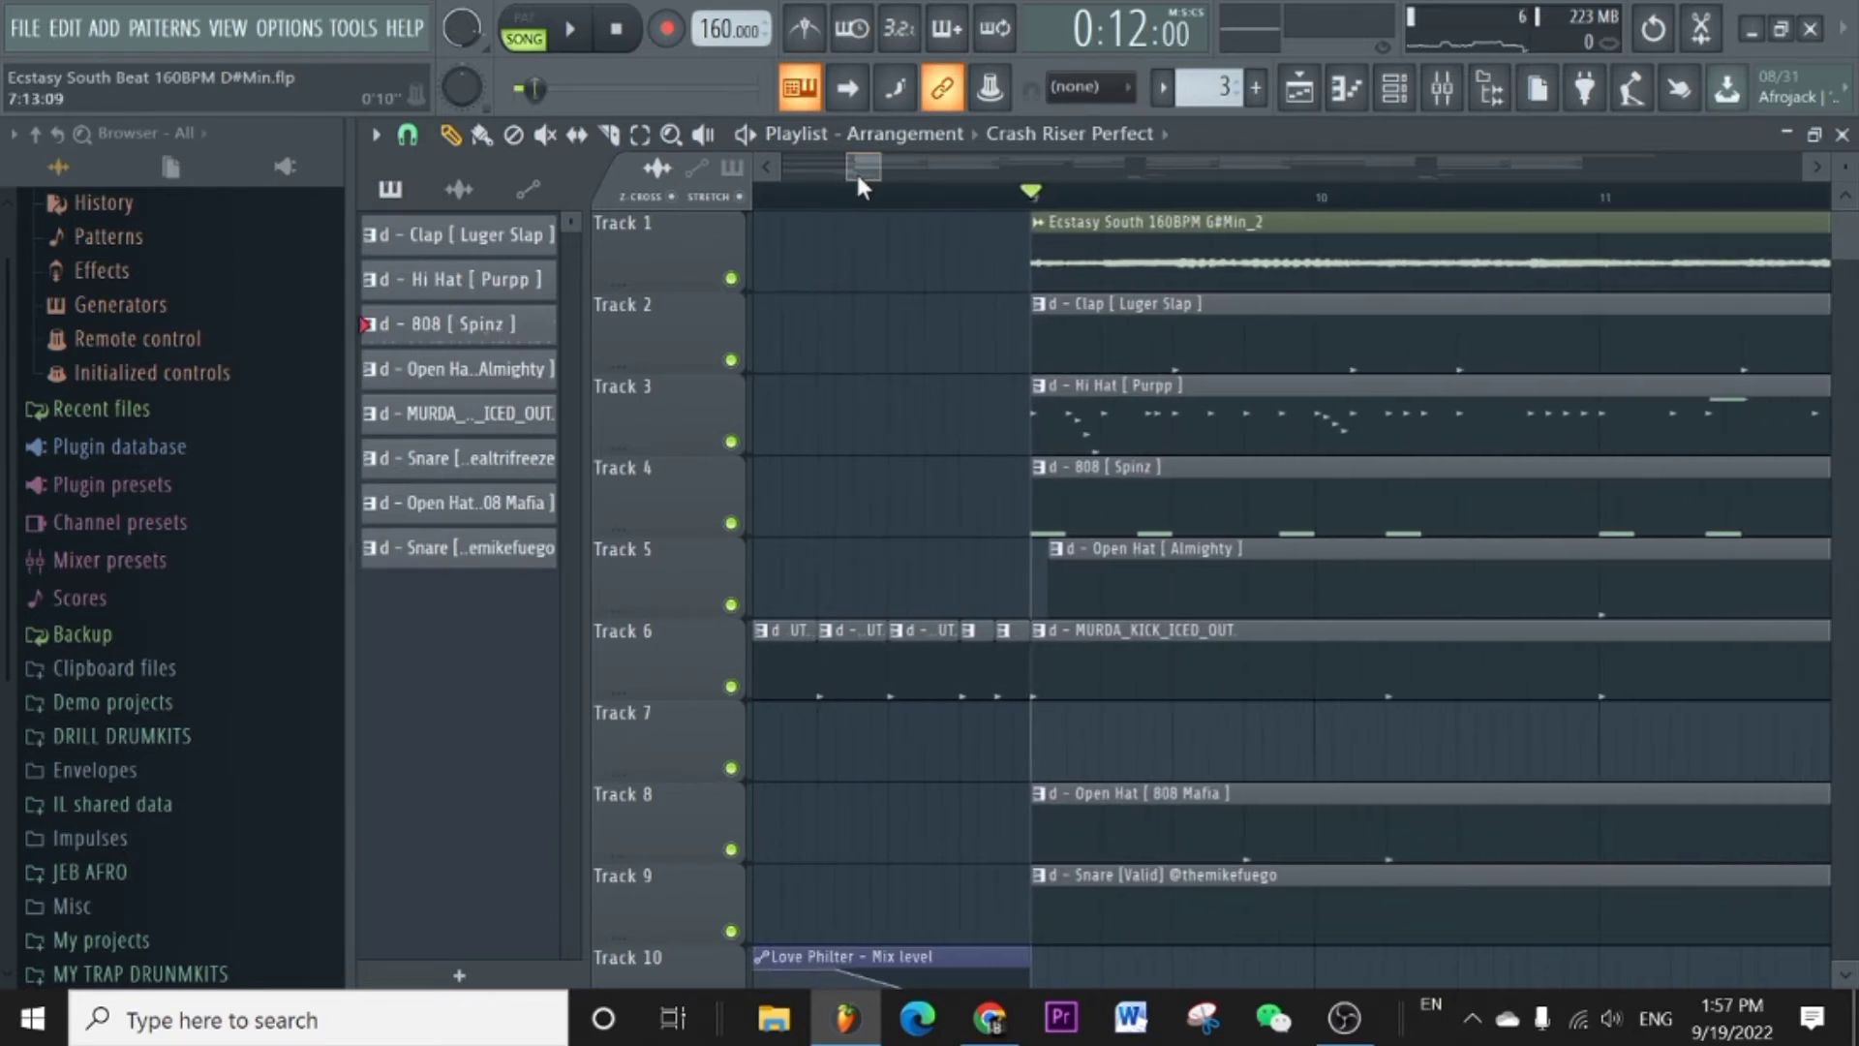
scroll(1053, 208, "down", 3)
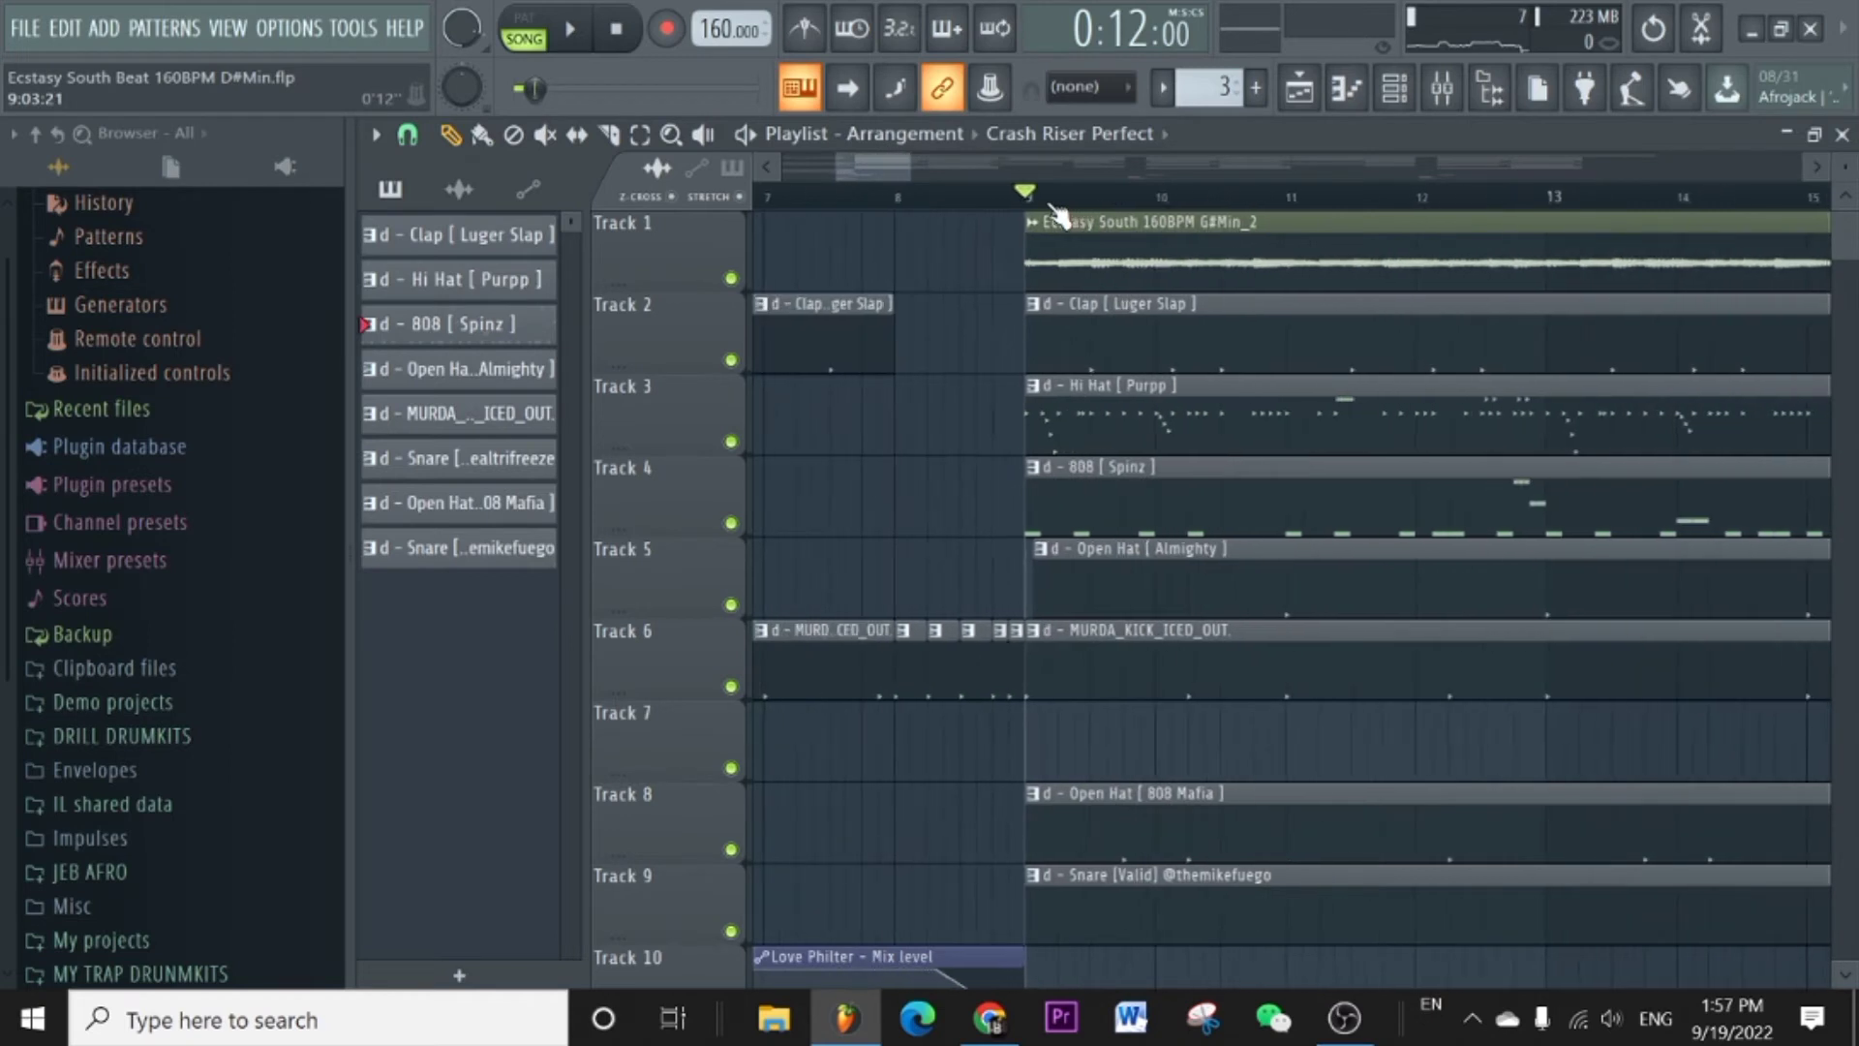
left_click_drag(860, 176, 861, 175)
scroll(976, 206, "up", 2)
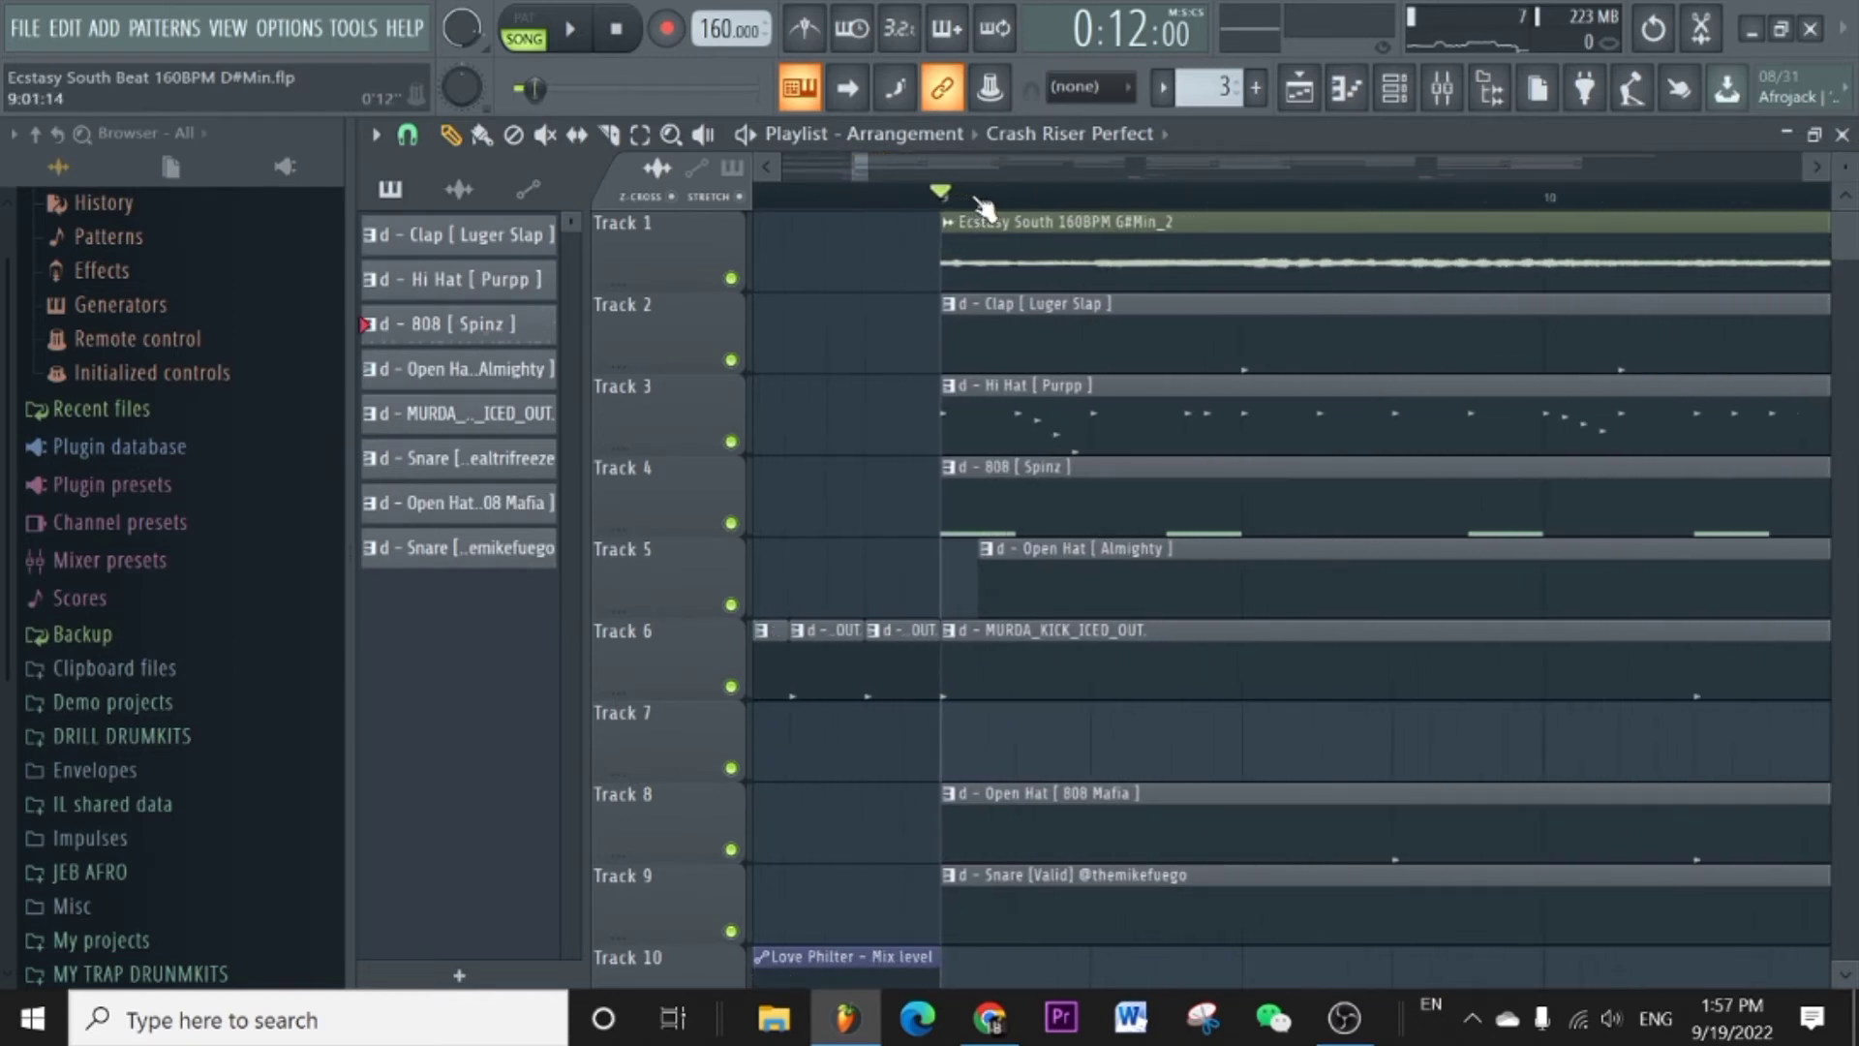
scroll(981, 206, "up", 2)
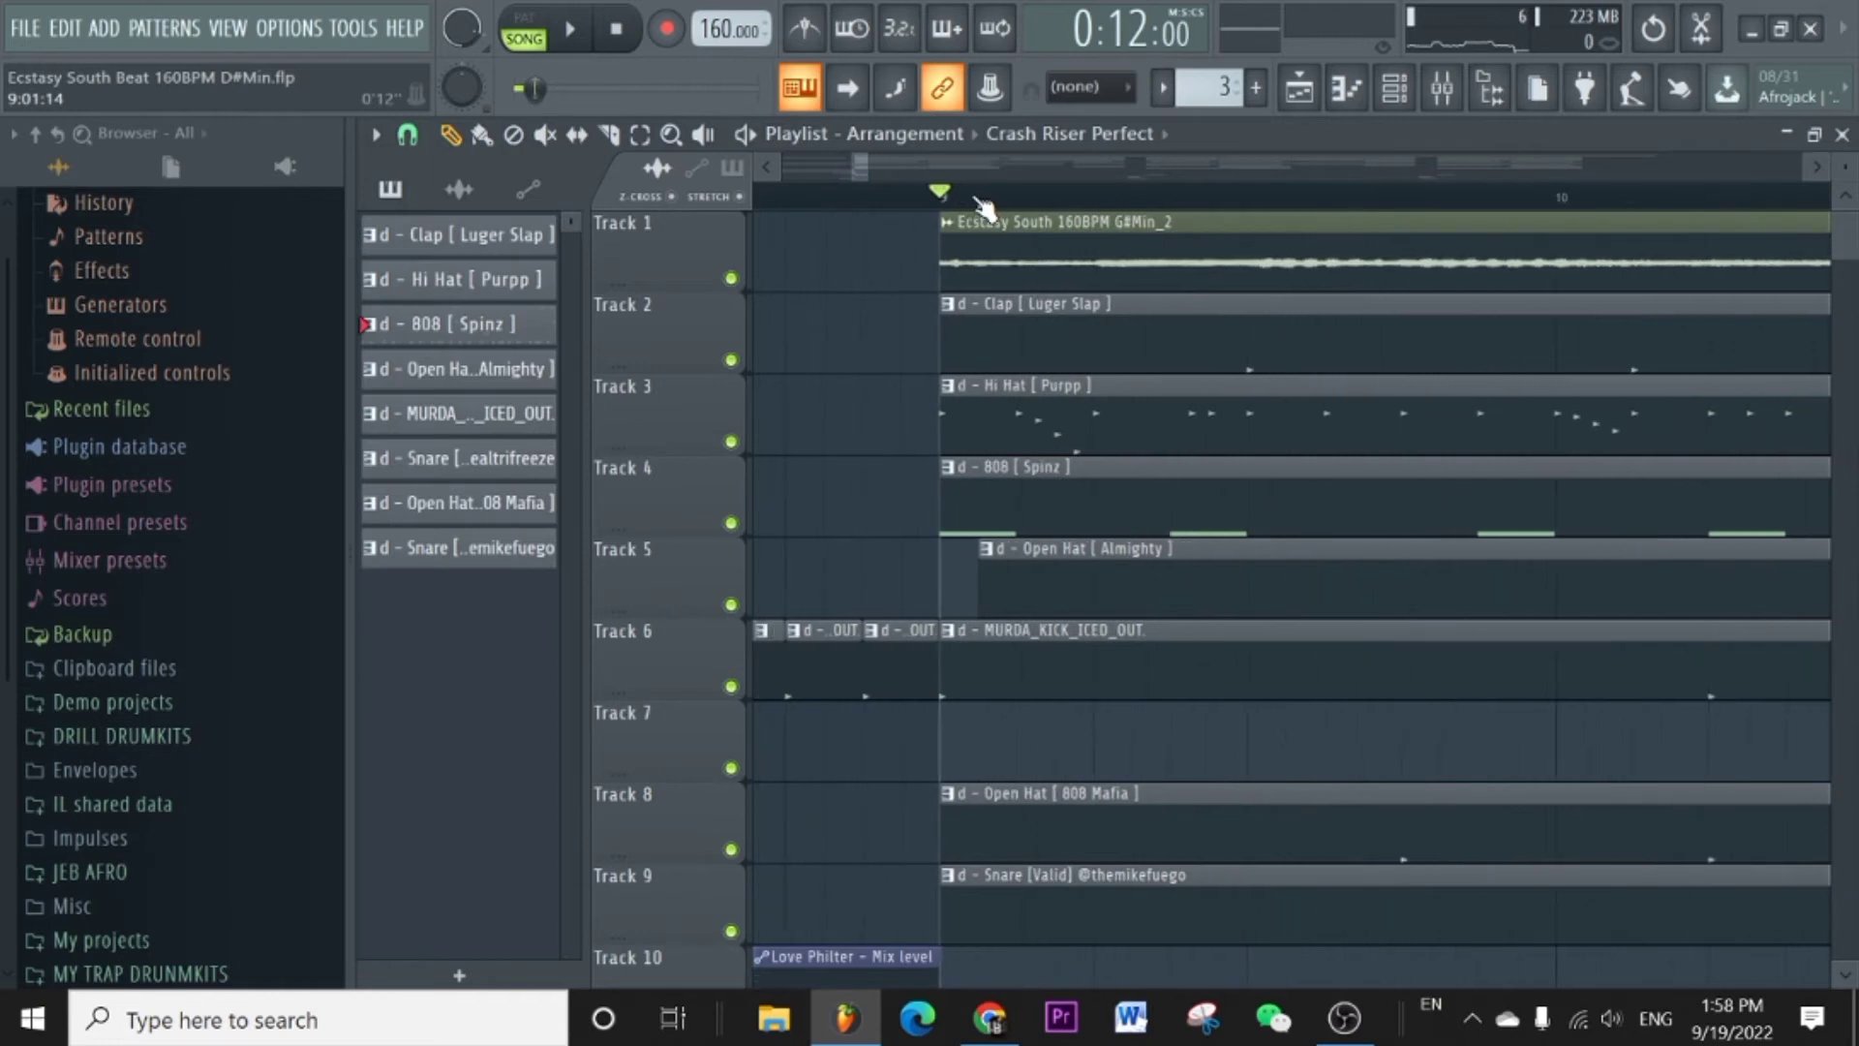
double_click(1087, 262)
left_click_drag(1110, 356, 1116, 315)
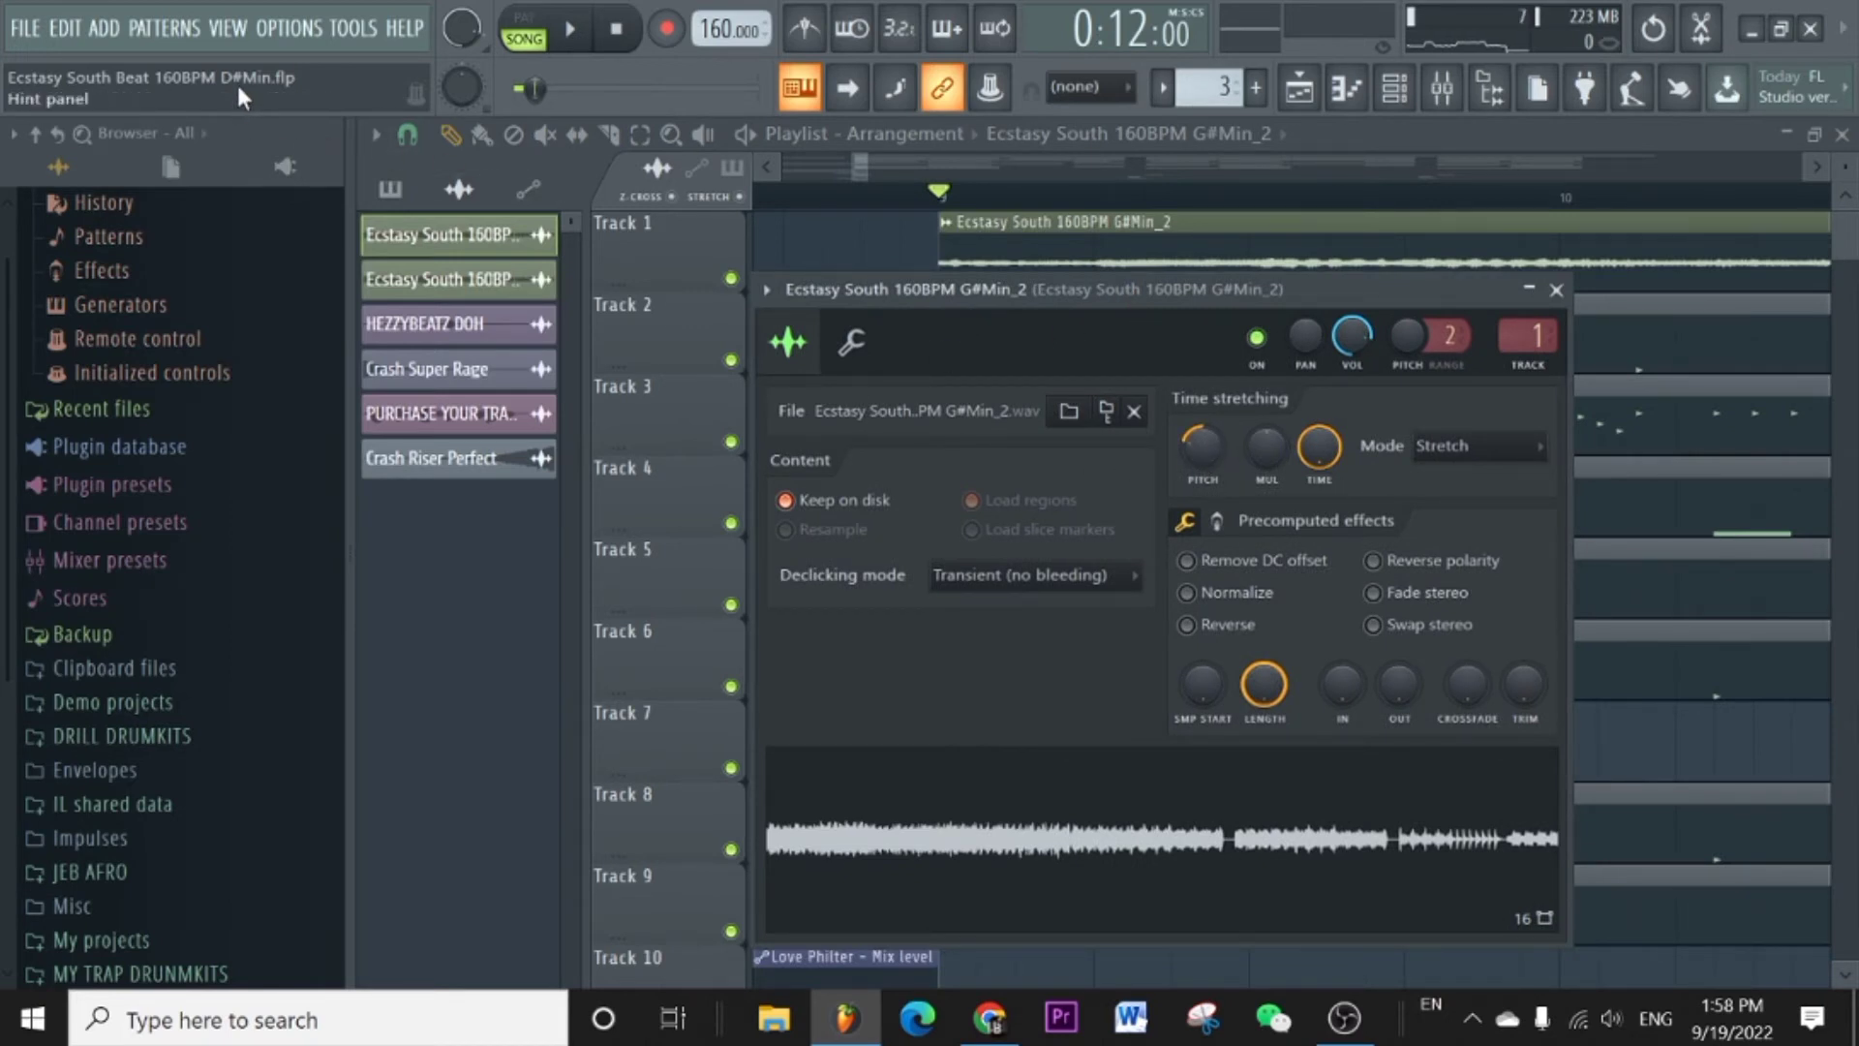
left_click(1556, 289)
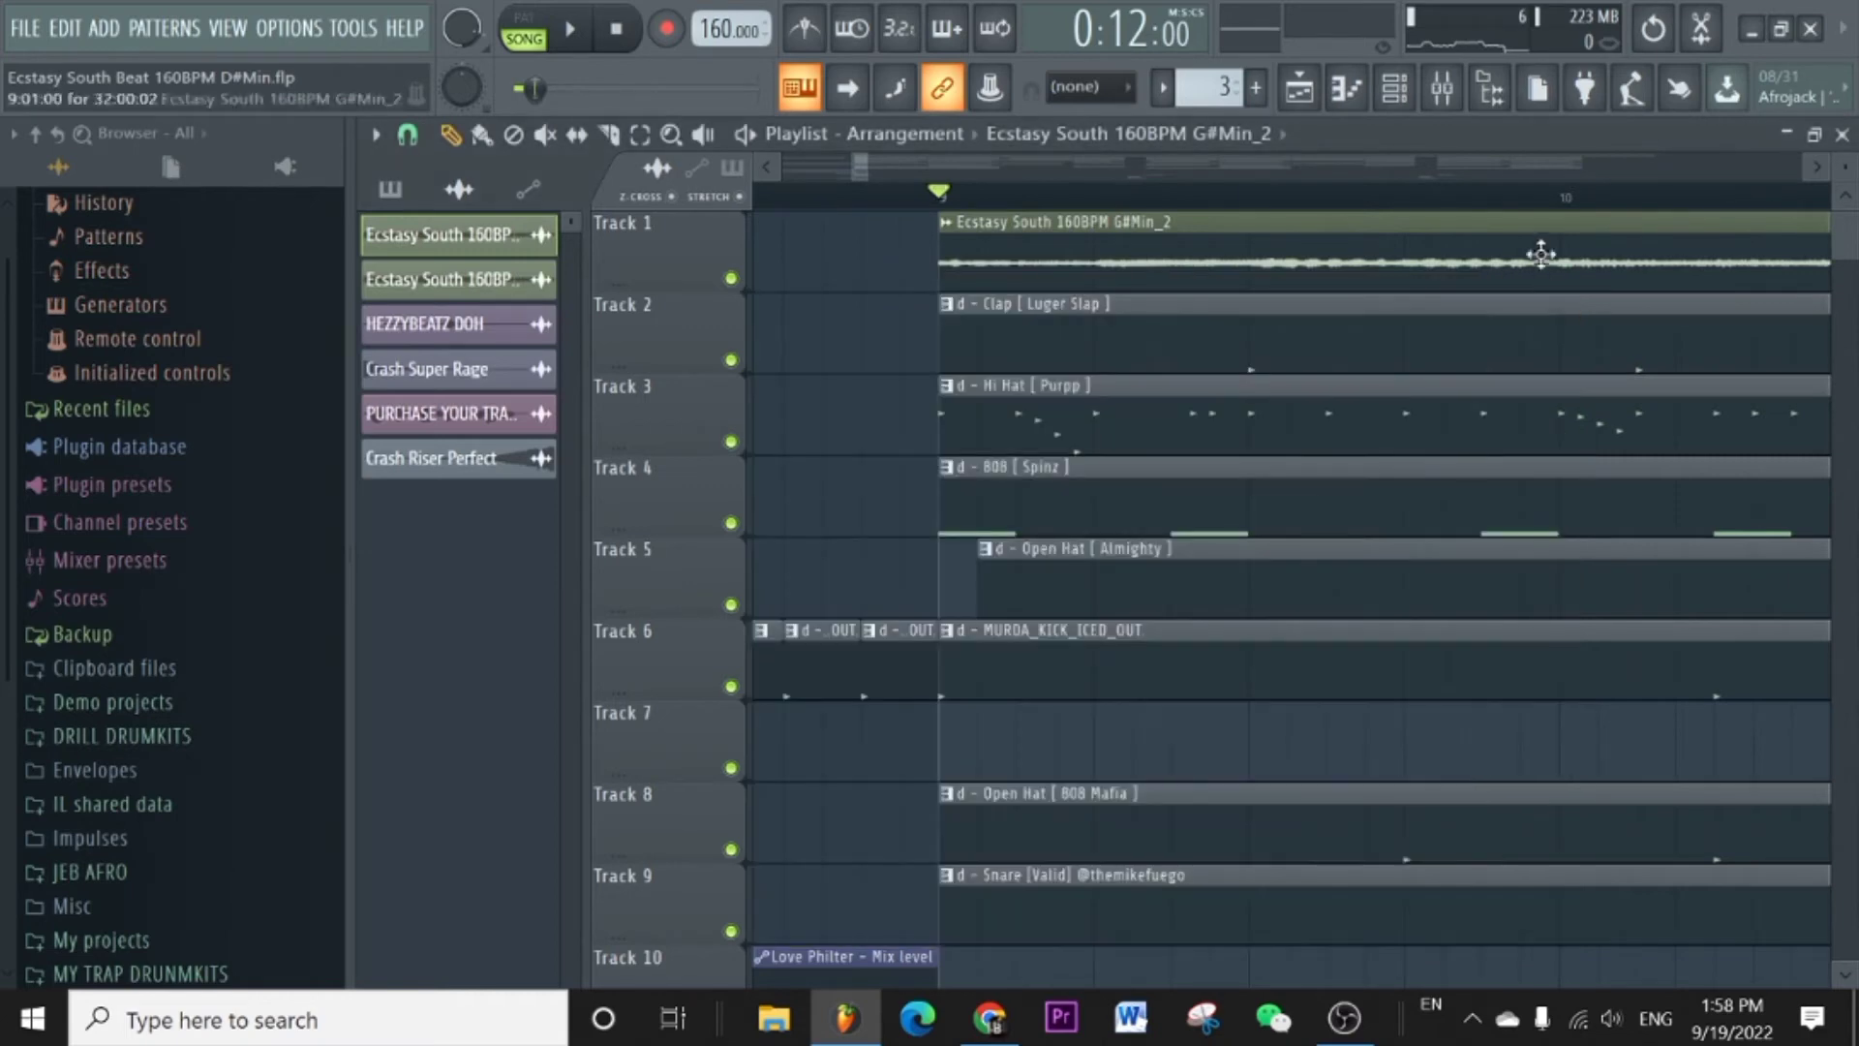
Examine and play the Clap [ Luger Slap ] pattern in the piano roll, and return to the playlist.
scroll(1648, 489, "down", 1)
scroll(1516, 364, "up", 1)
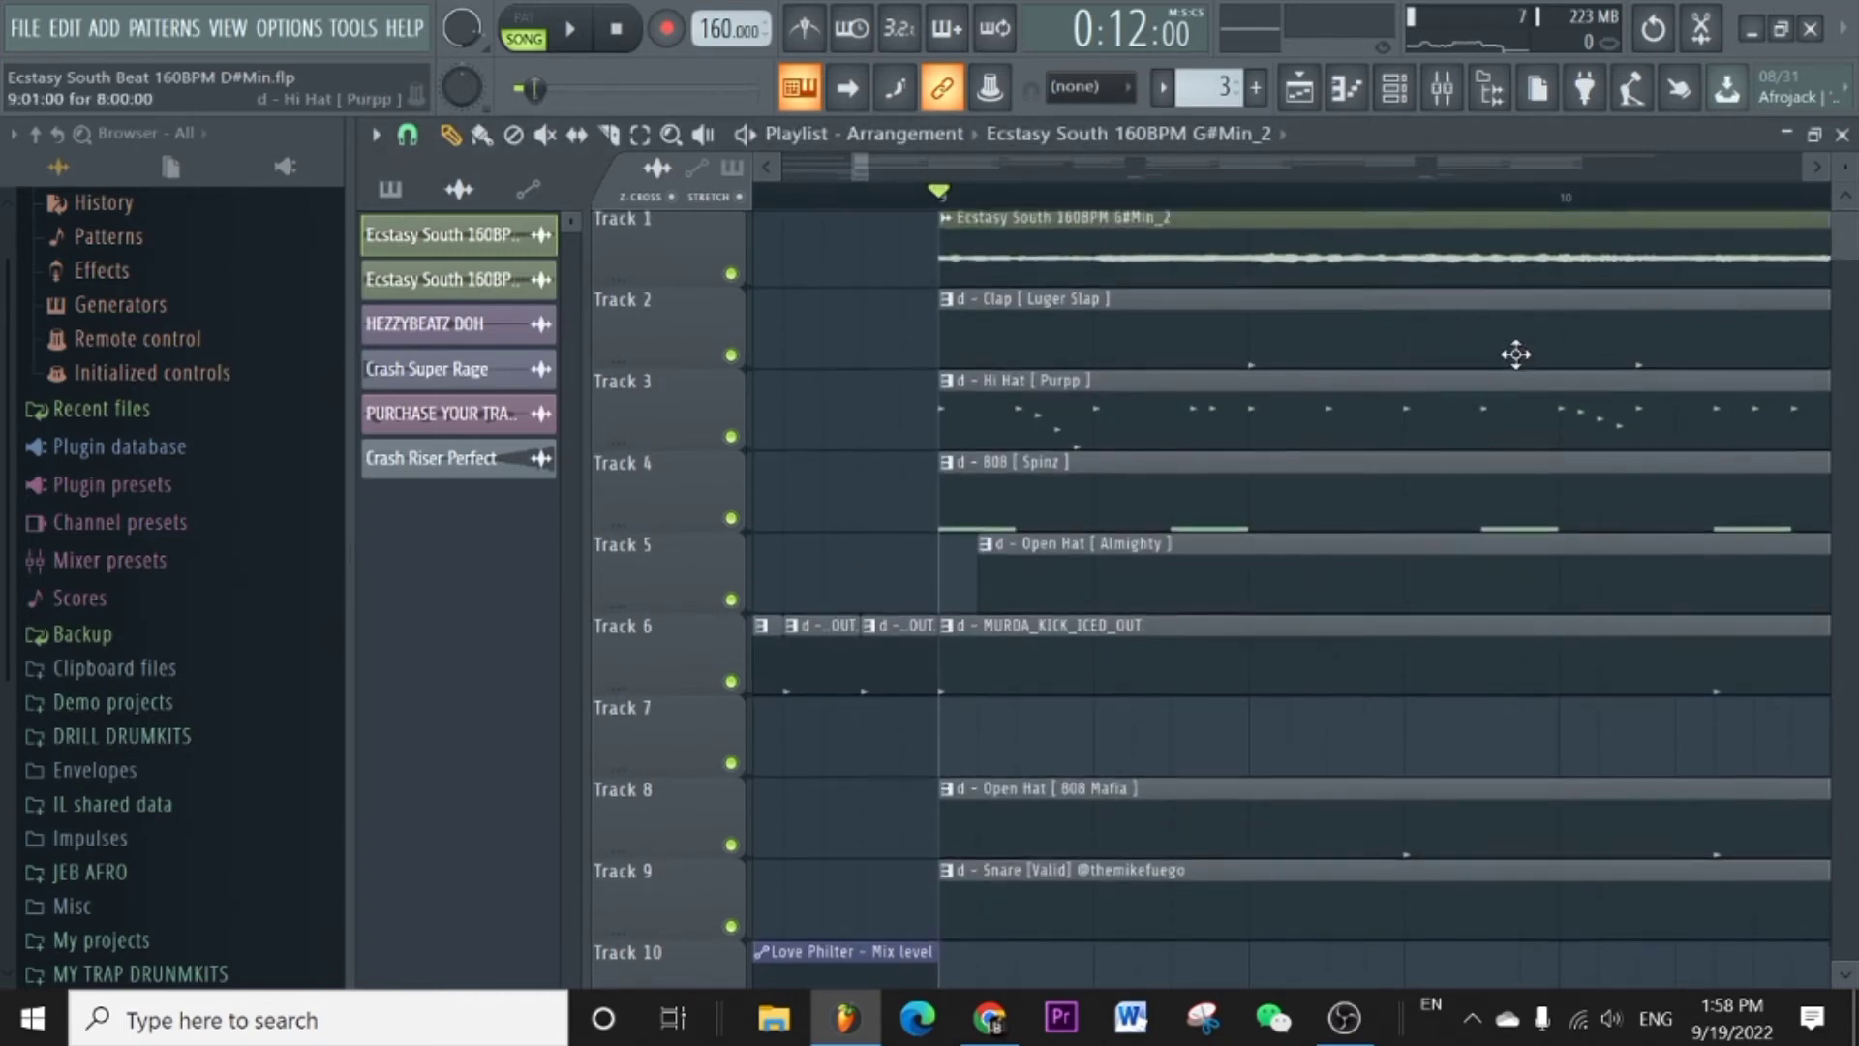
left_click(1168, 351)
double_click(1169, 352)
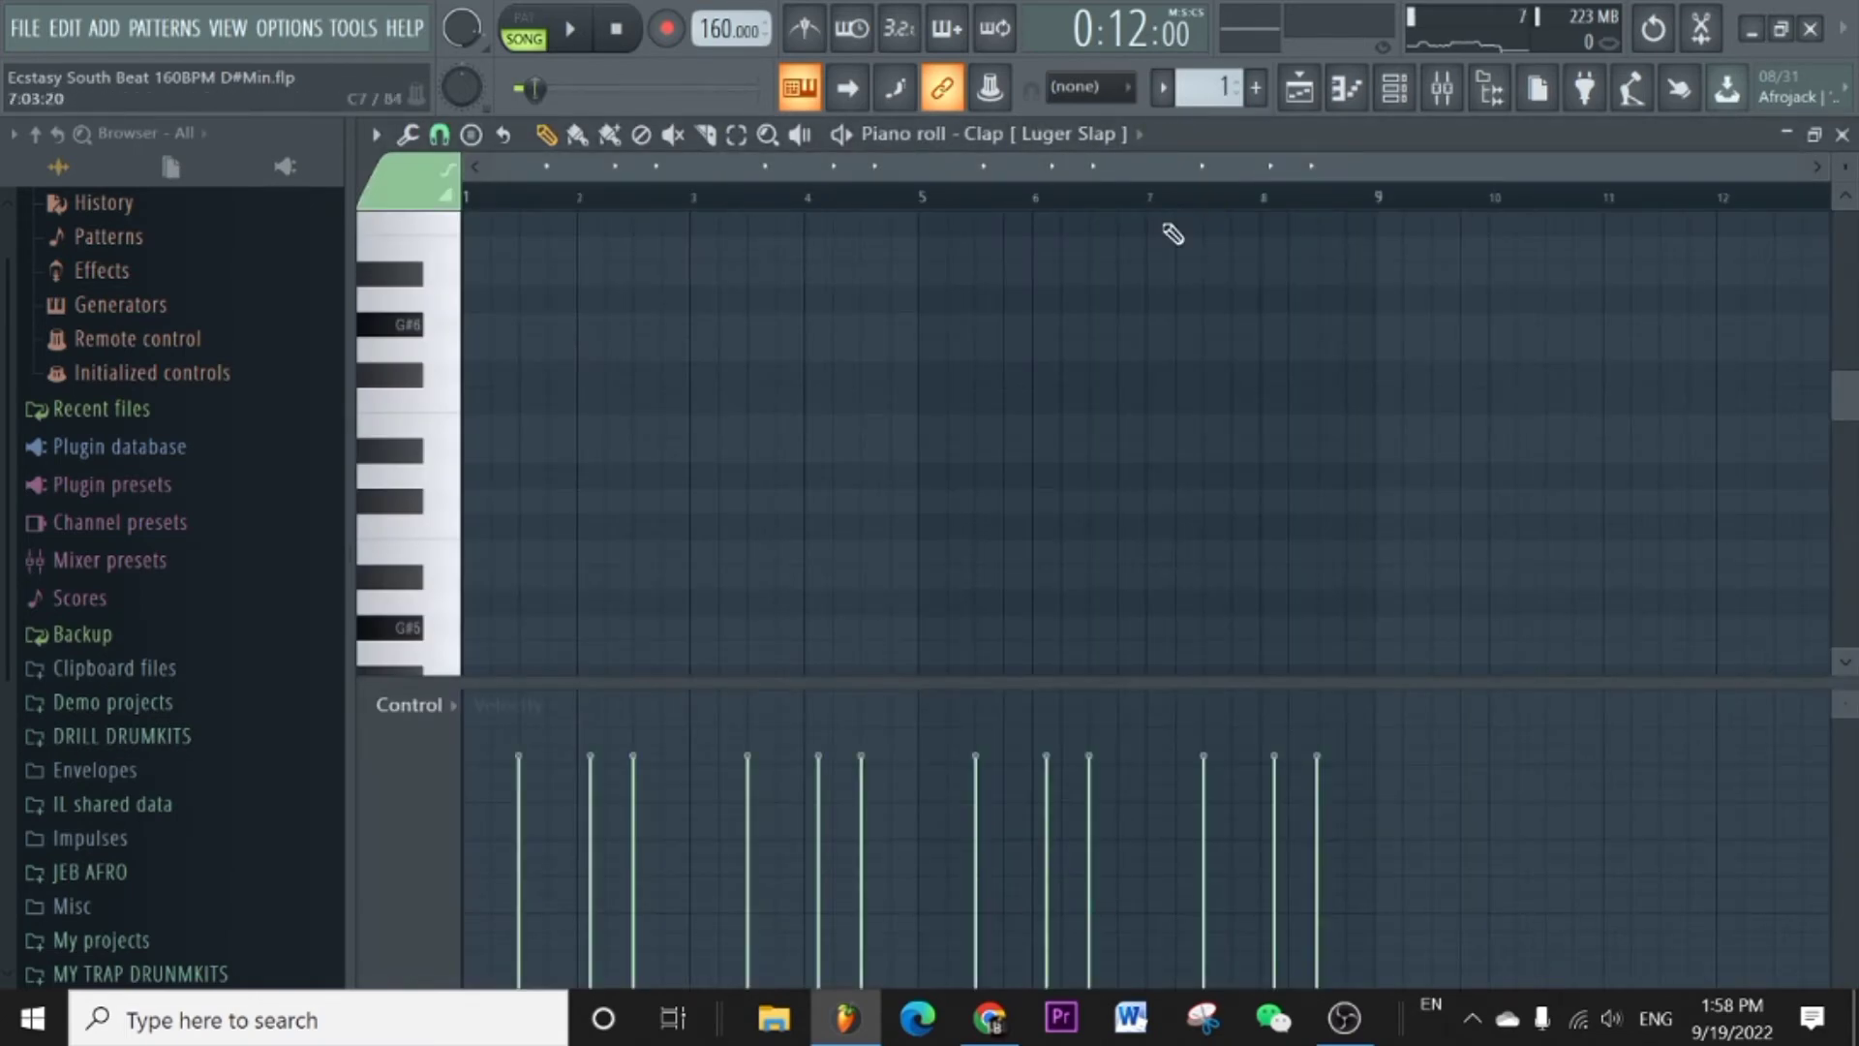
scroll(1053, 440, "down", 10)
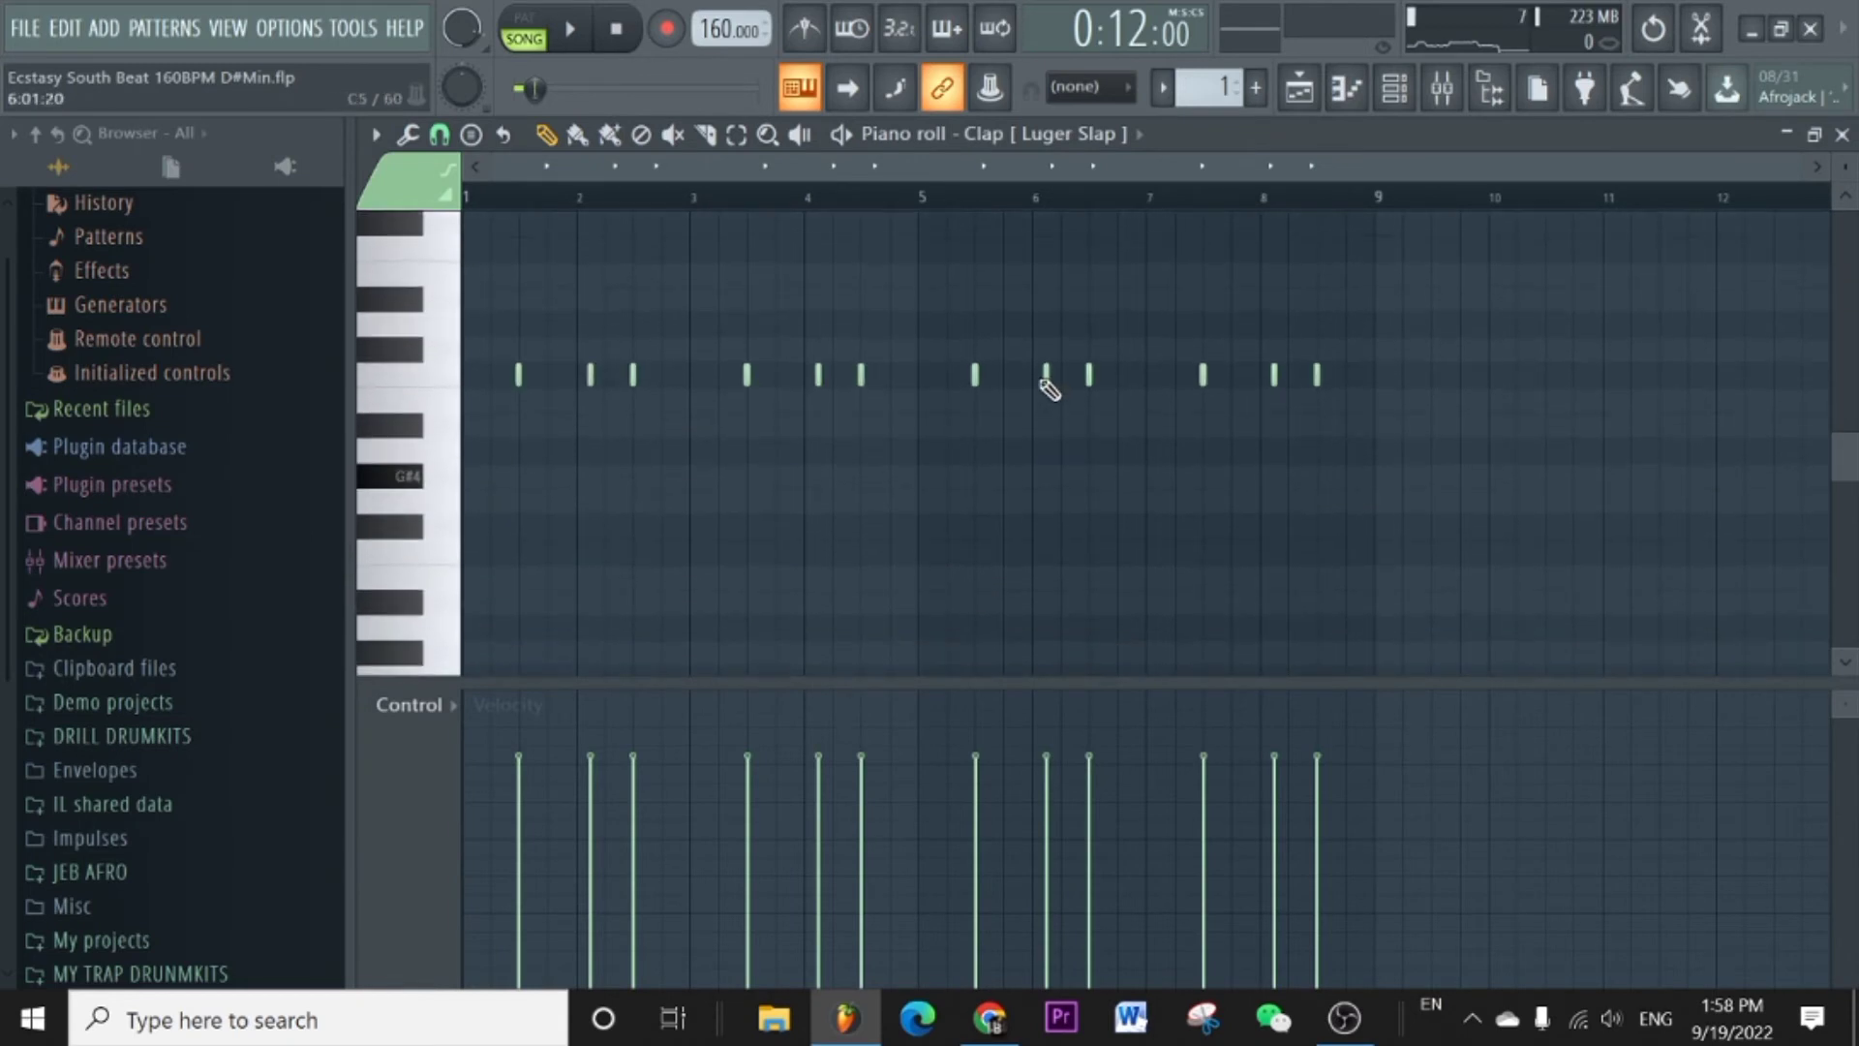
key("space")
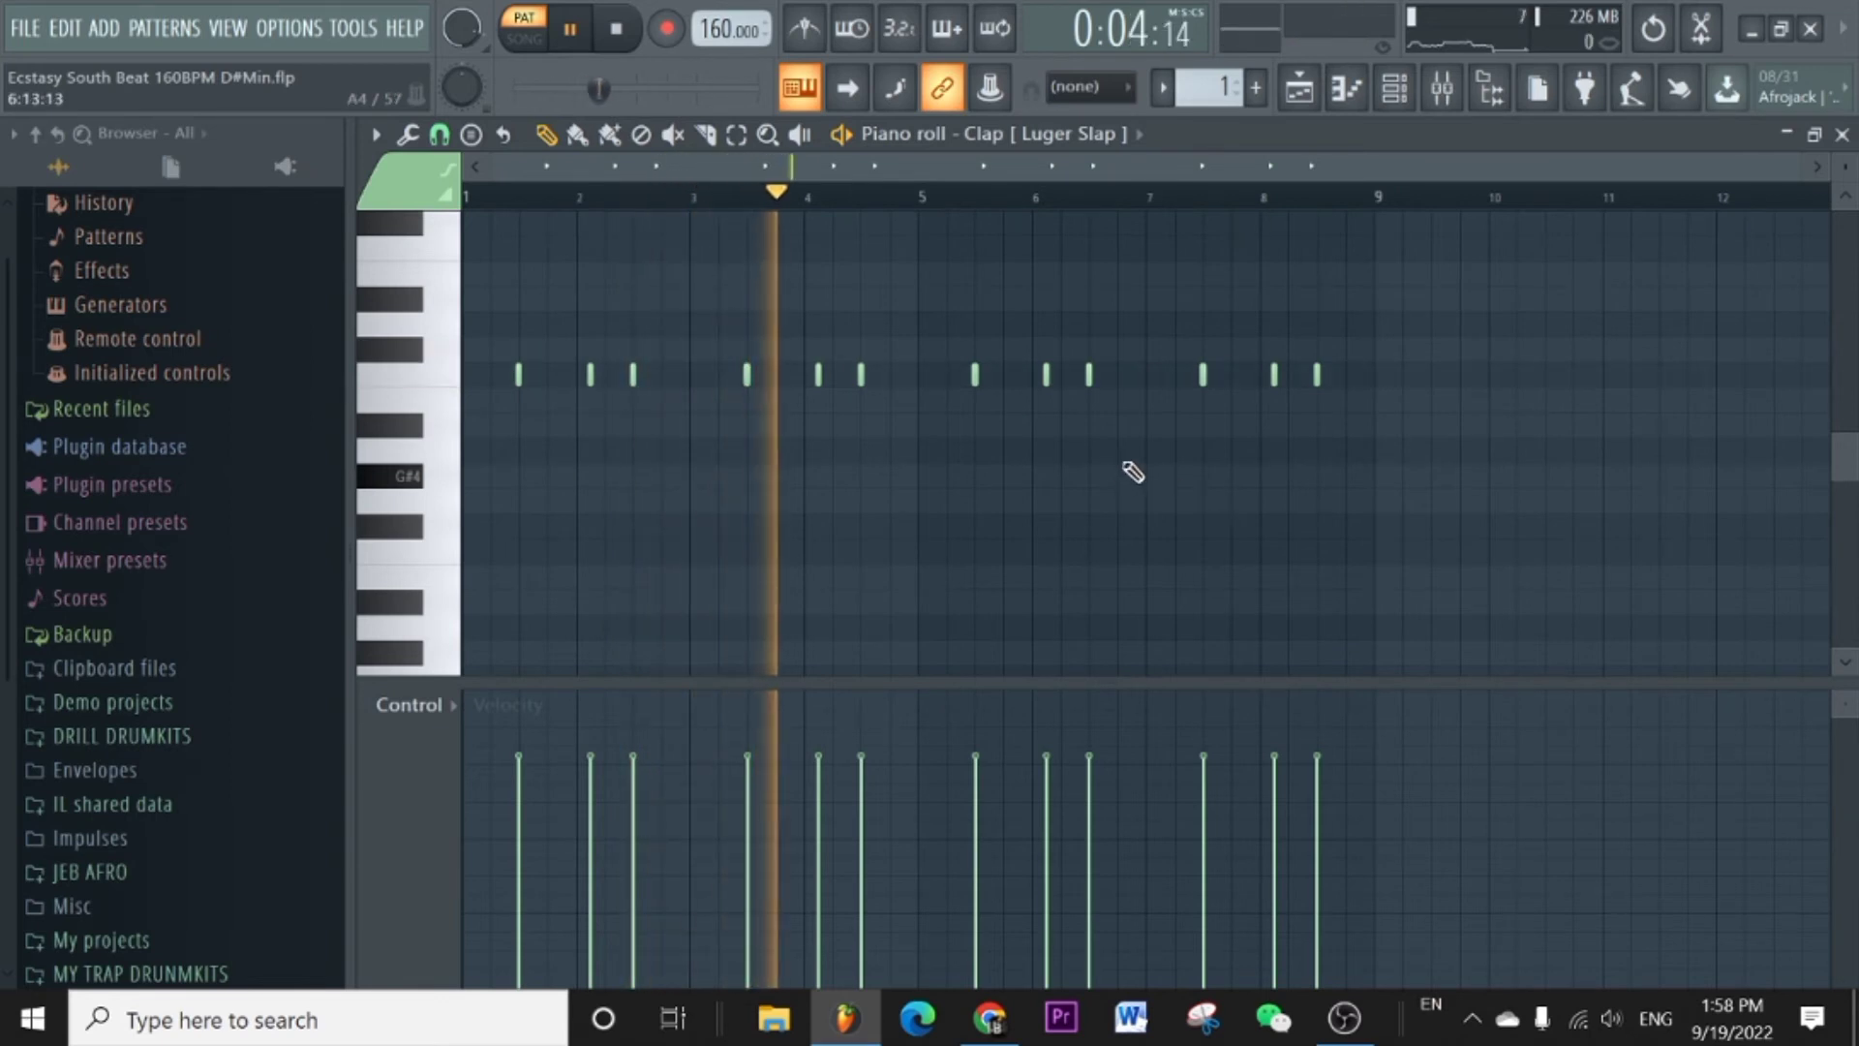
key("space")
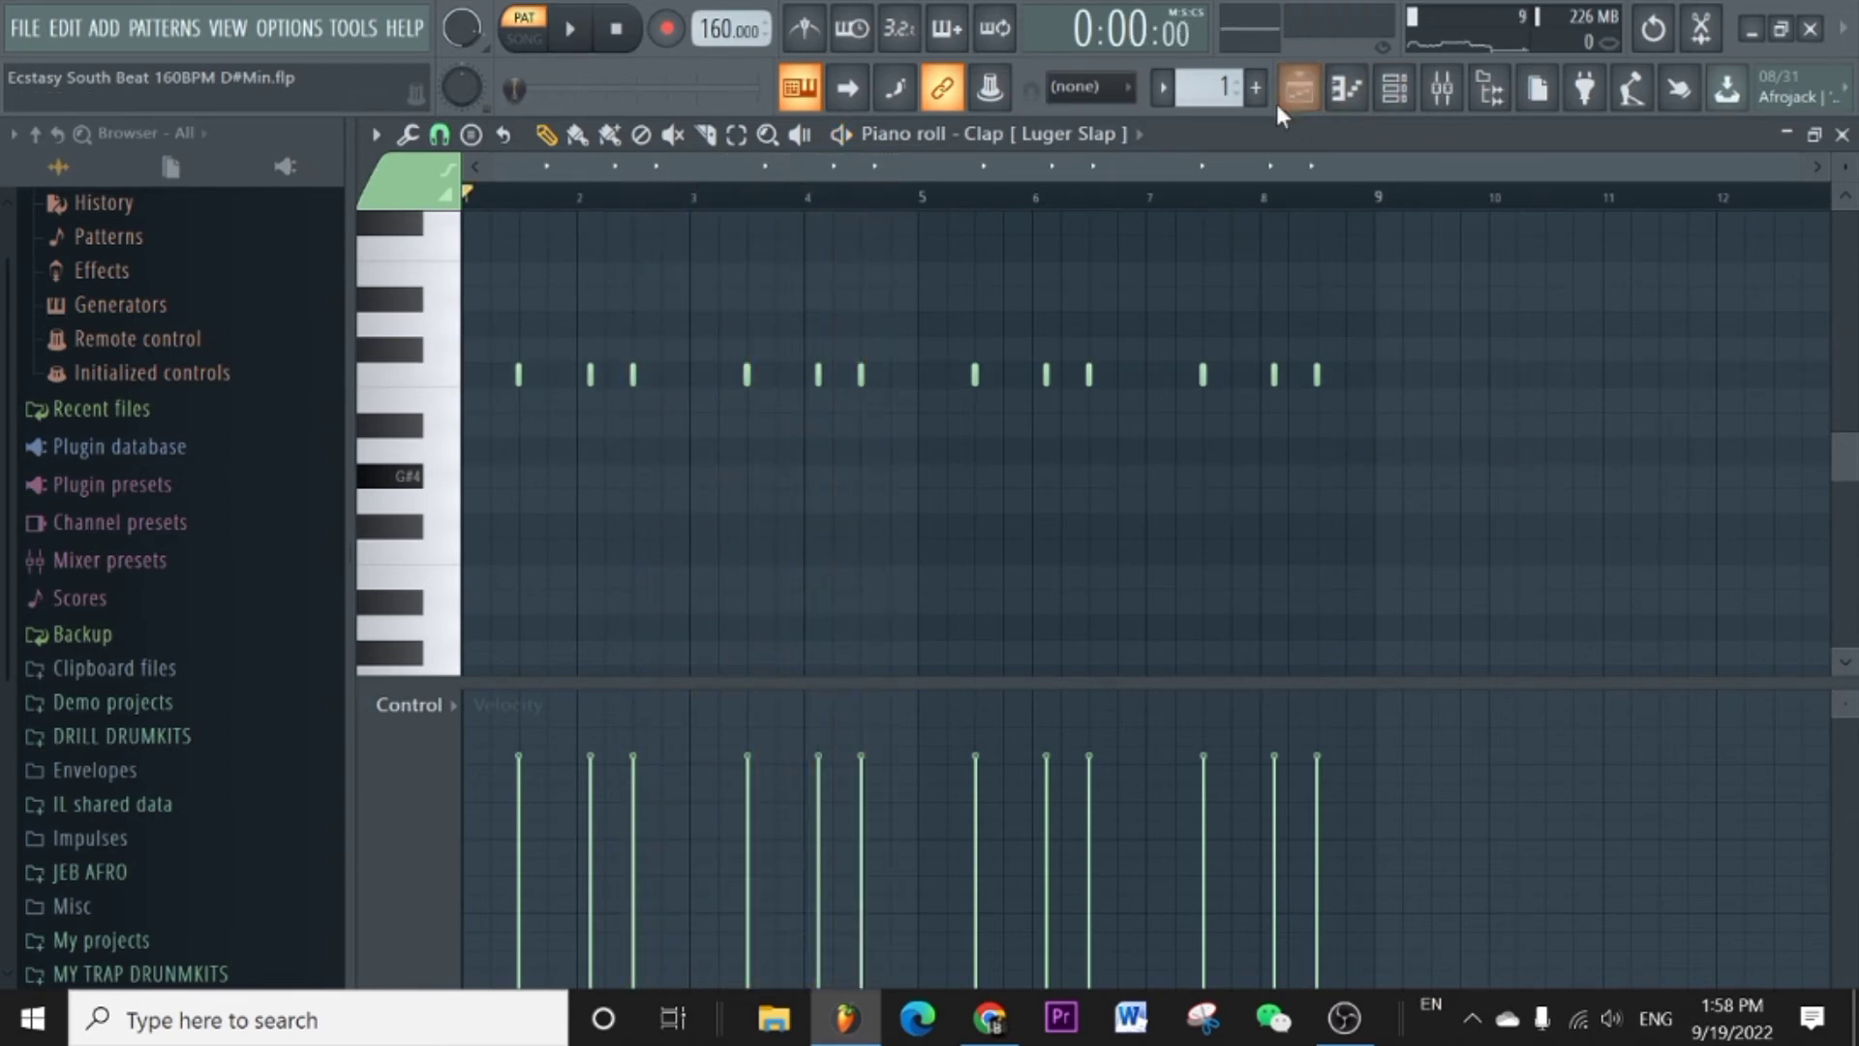
left_click(1298, 88)
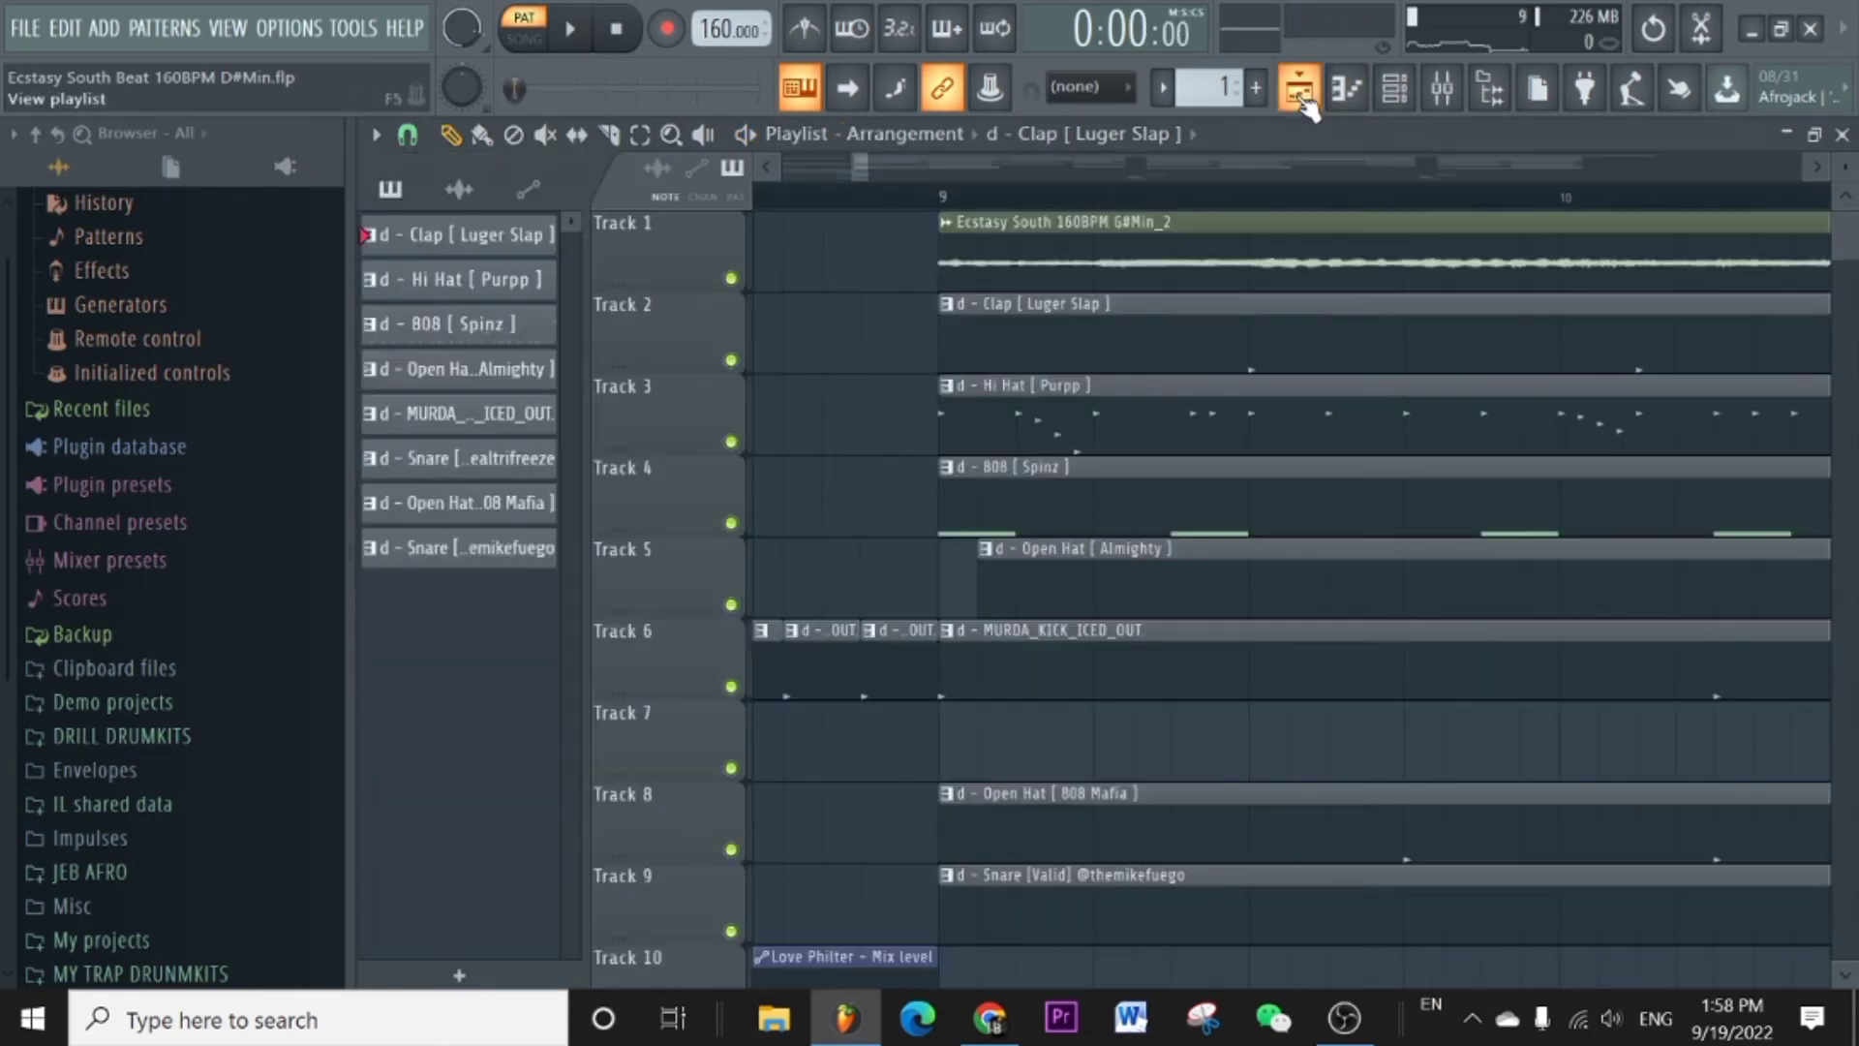
Open the Hi Hat [ Purpp ] pattern in the piano roll and examine the notes in its first bars.
double_click(1037, 411)
scroll(476, 194, "up", 3)
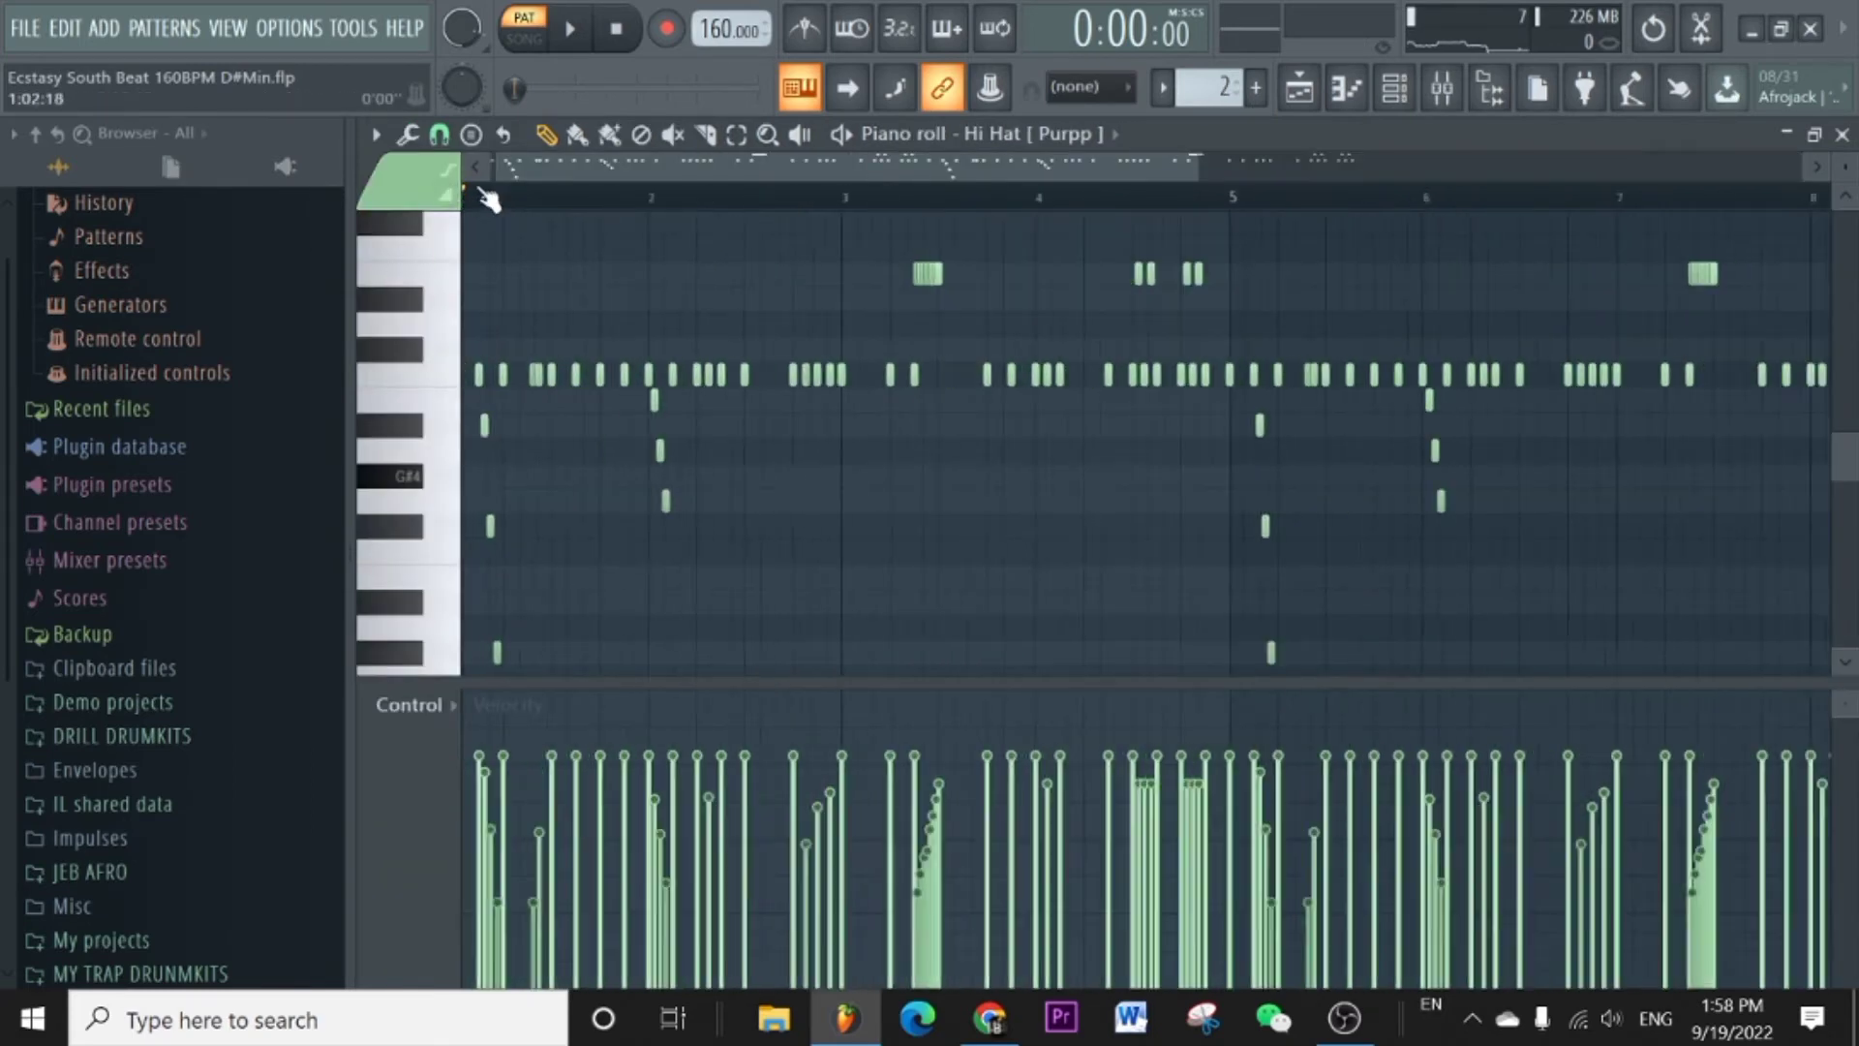
scroll(543, 198, "up", 4)
scroll(493, 209, "up", 4)
scroll(620, 261, "down", 7)
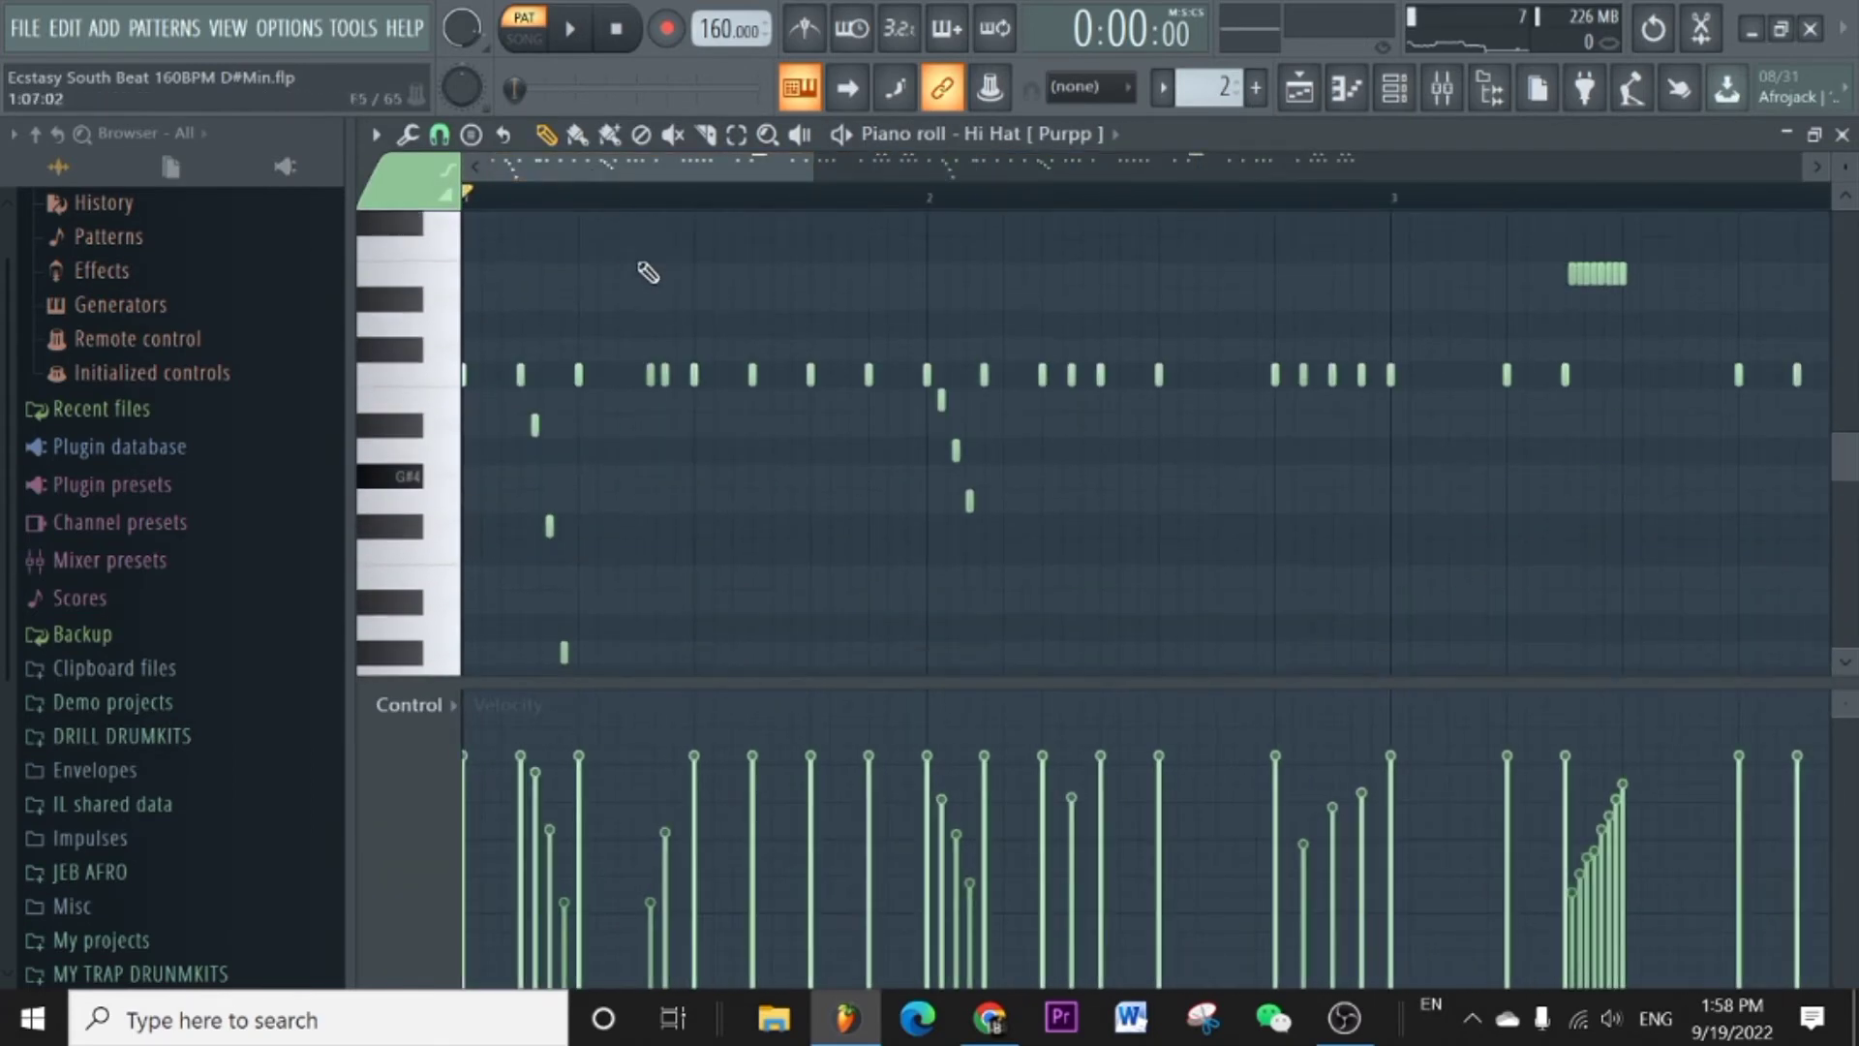
scroll(484, 189, "up", 4)
scroll(494, 199, "down", 3)
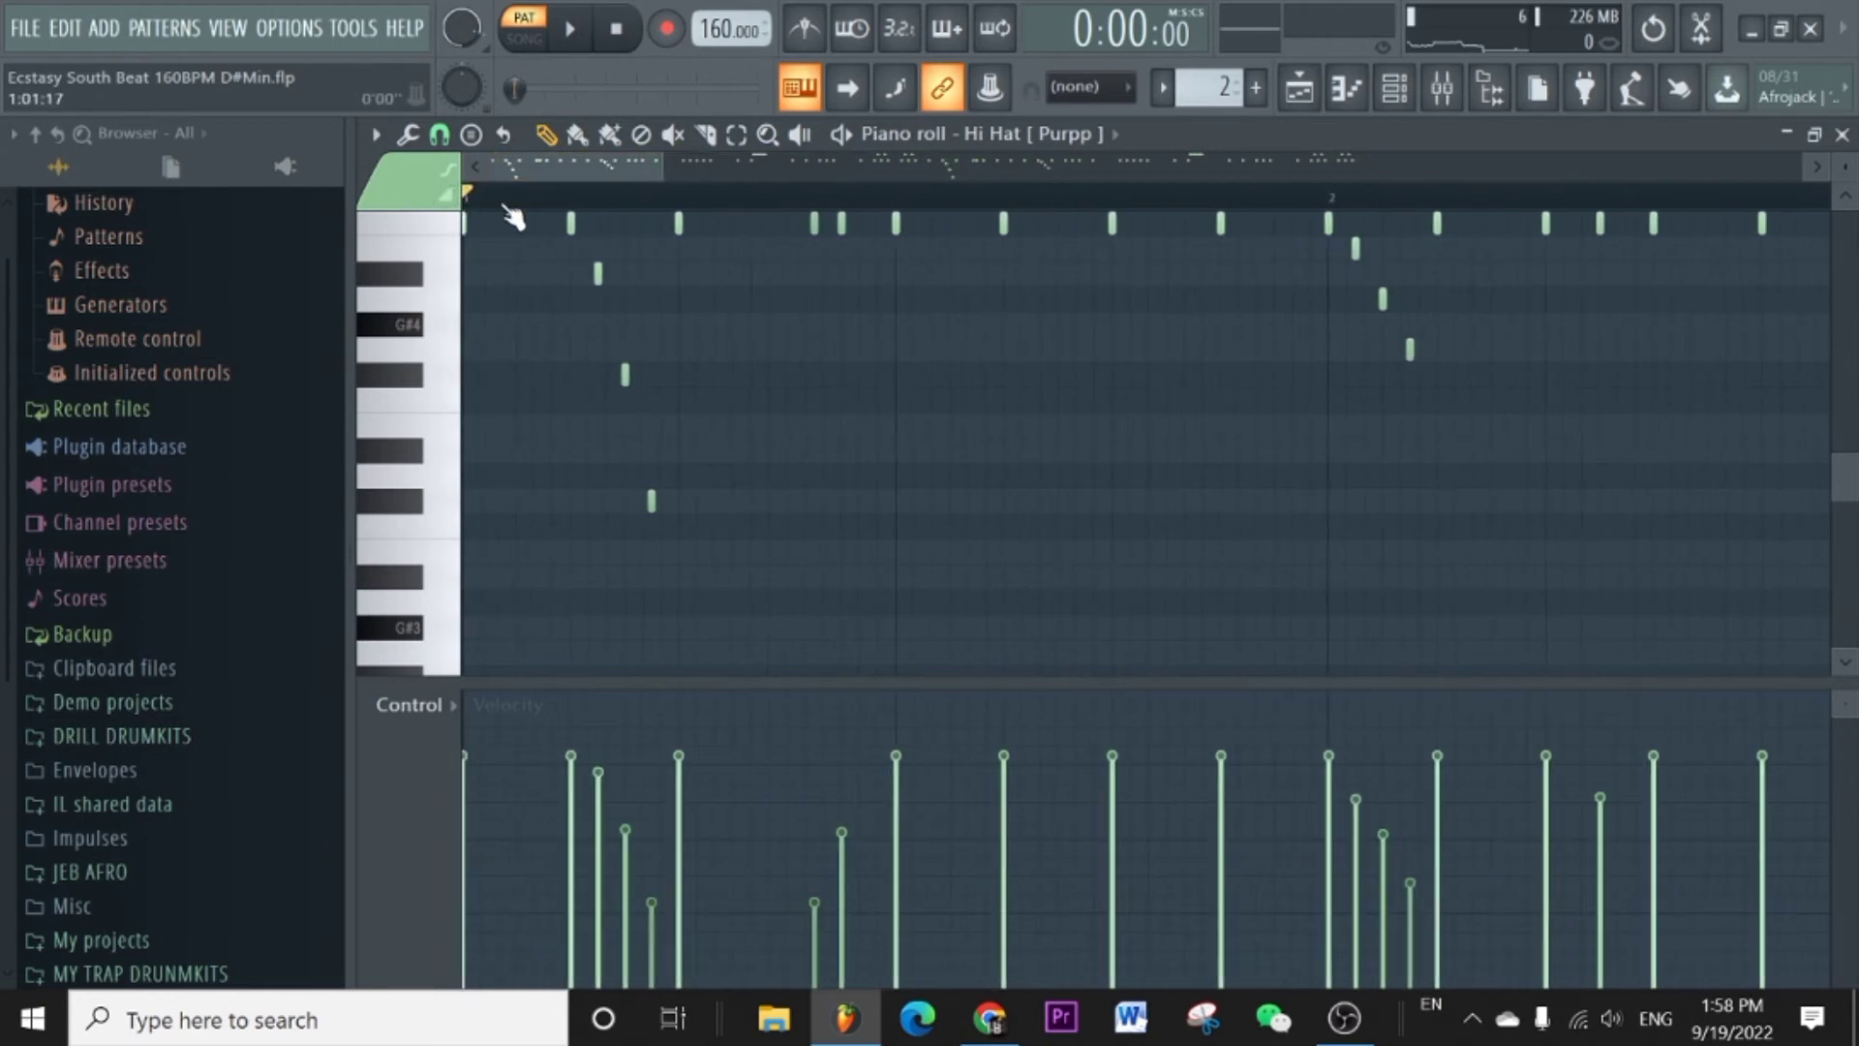
scroll(552, 252, "up", 2)
Play the Hi Hat [ Purpp ] pattern with all eight bars in view.
key("space")
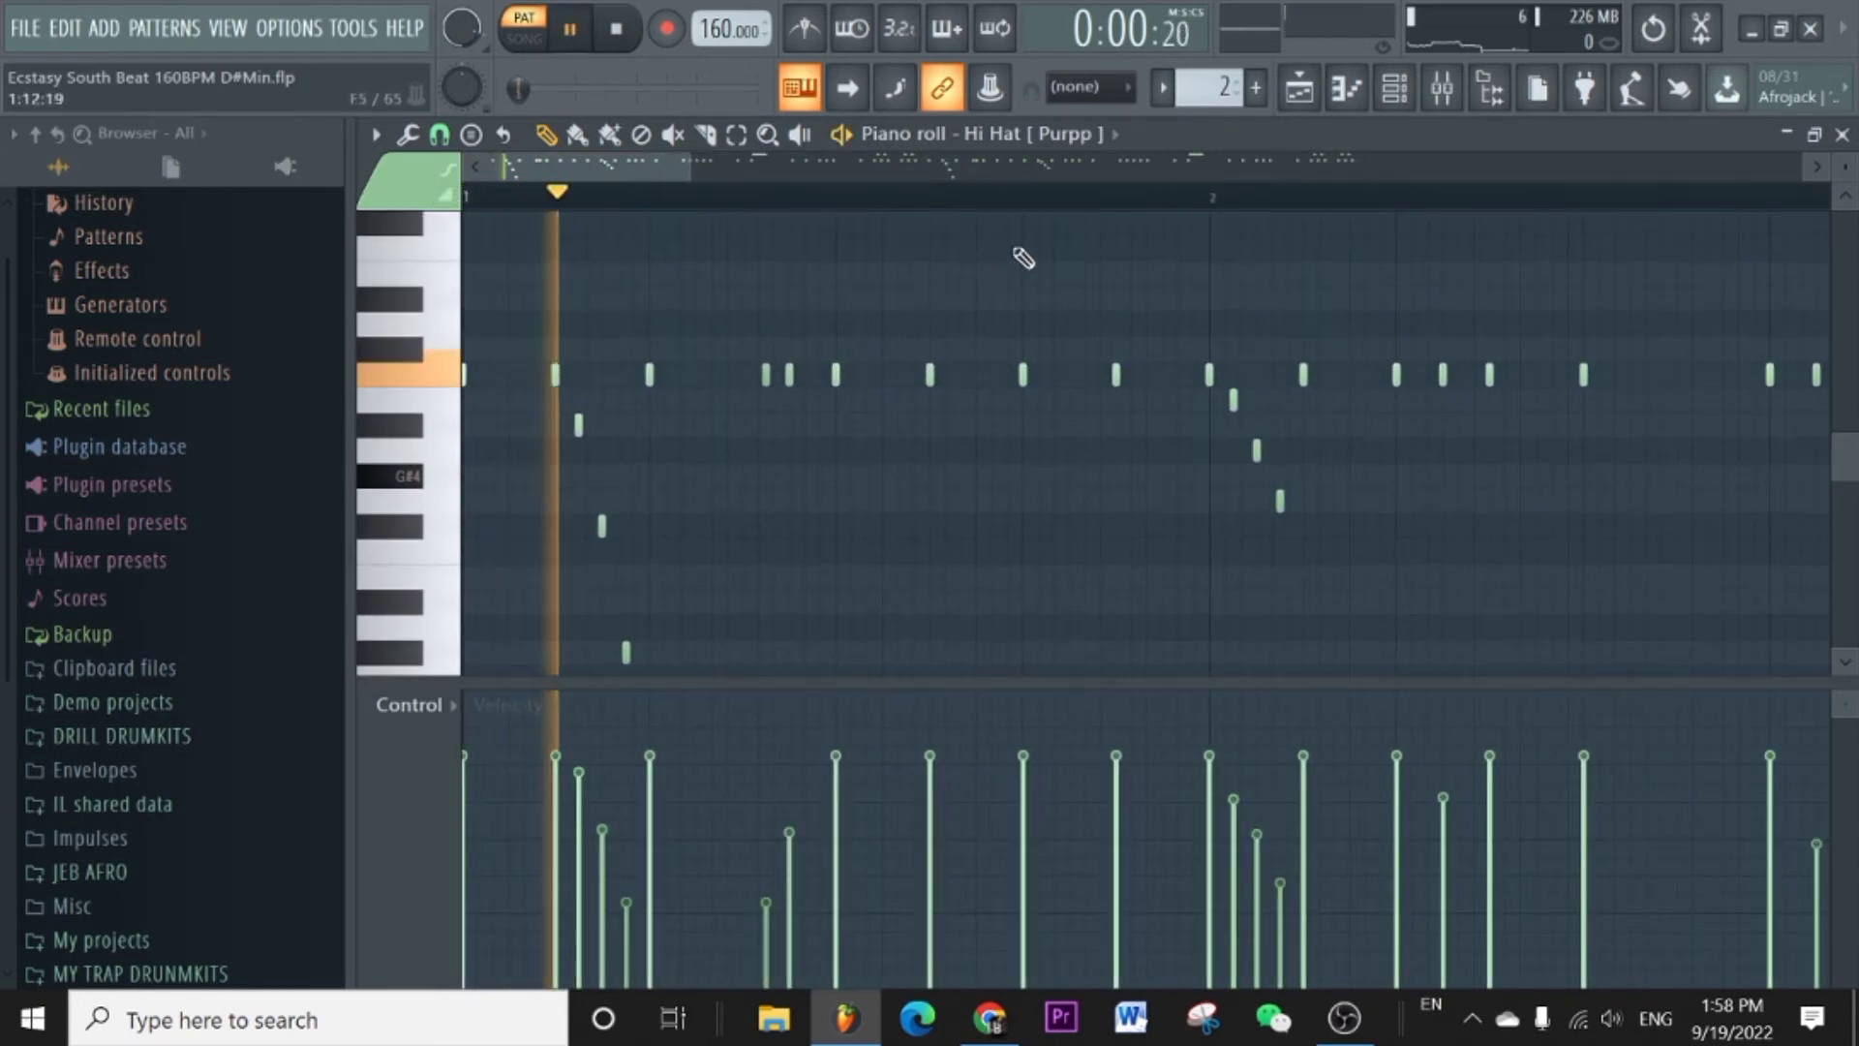
scroll(981, 199, "down", 3)
scroll(981, 199, "down", 5)
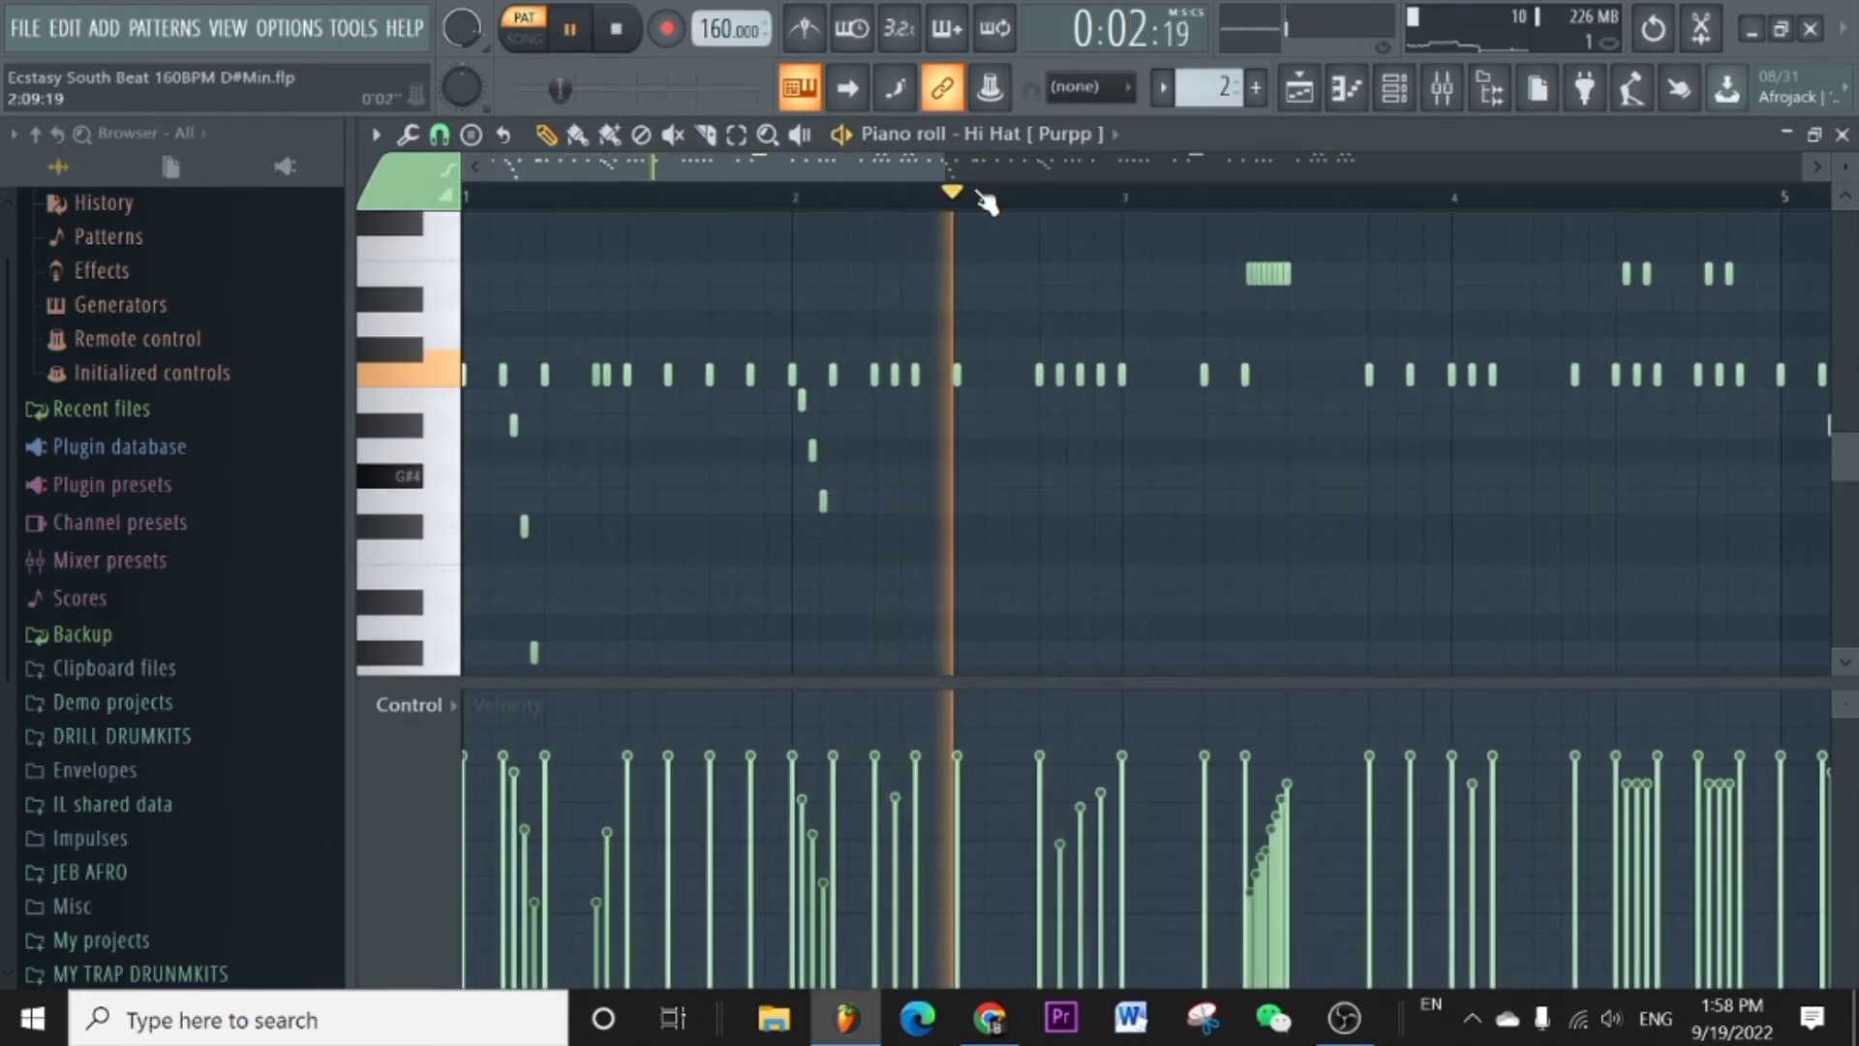
scroll(986, 200, "down", 1)
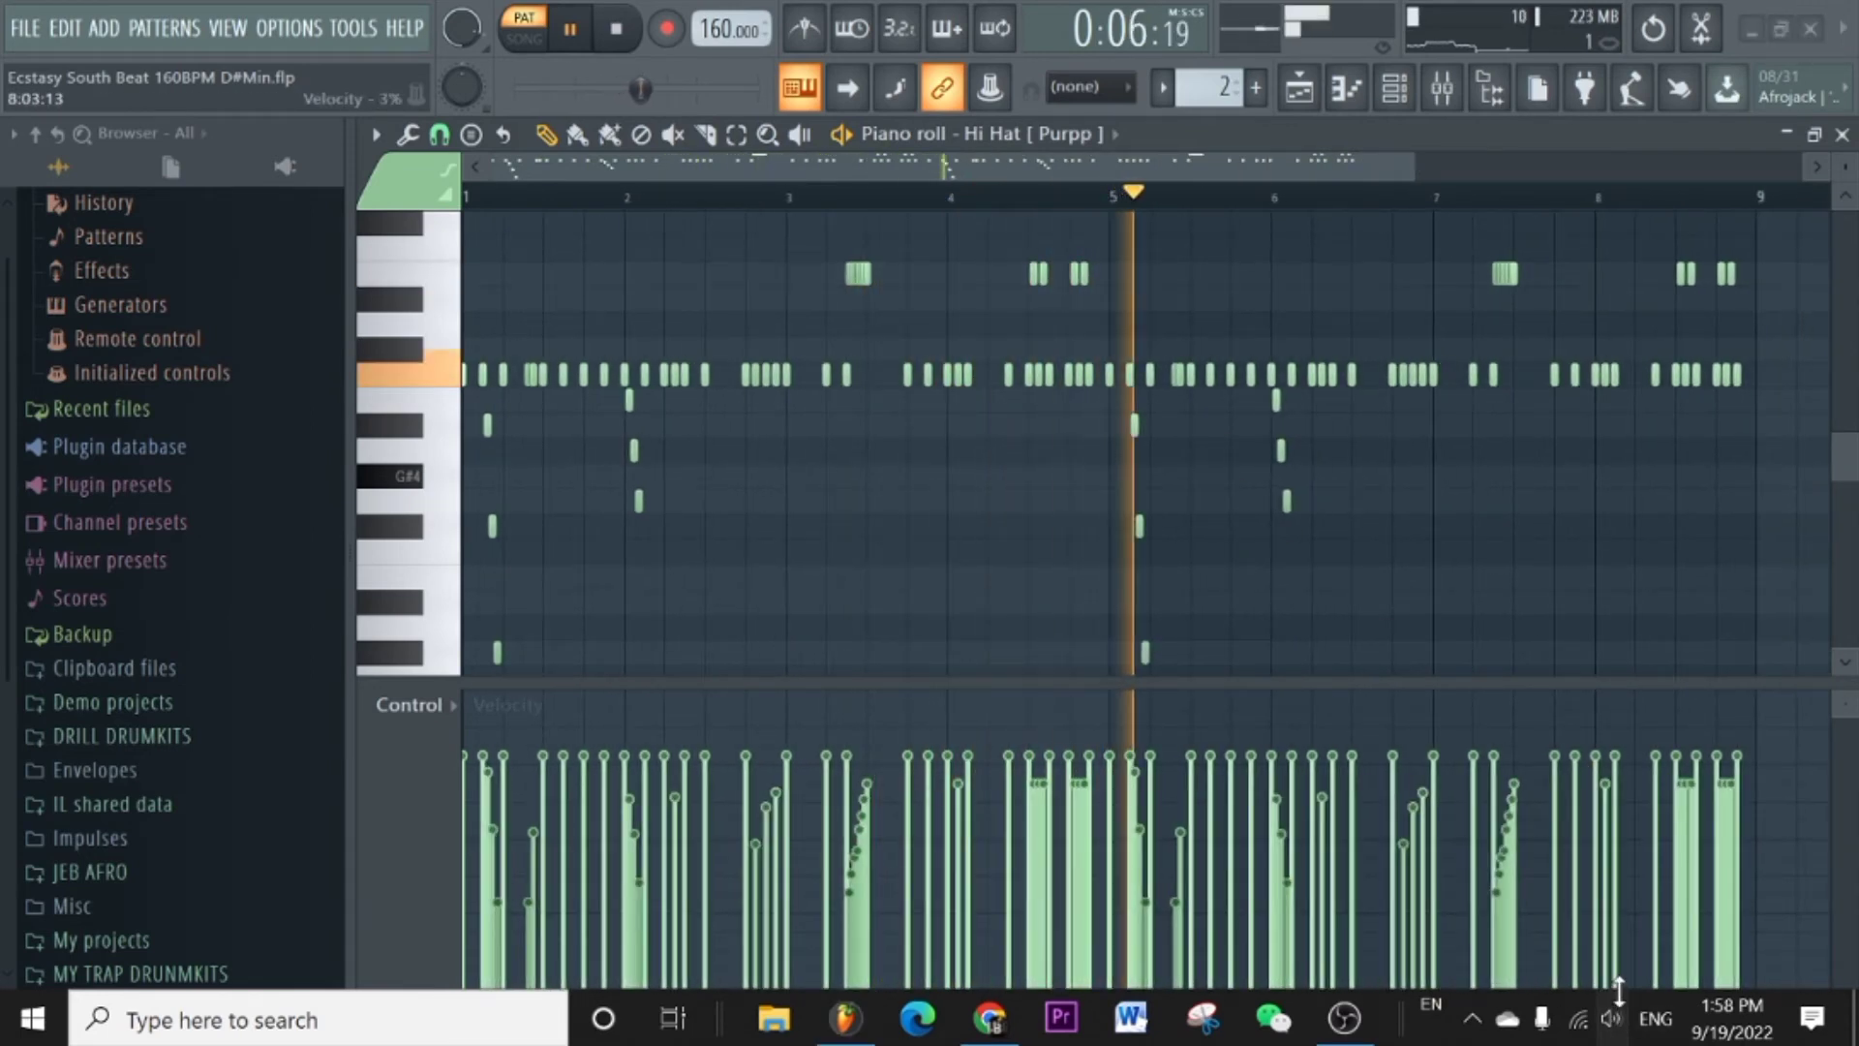
left_click(1615, 1021)
left_click(1394, 1033)
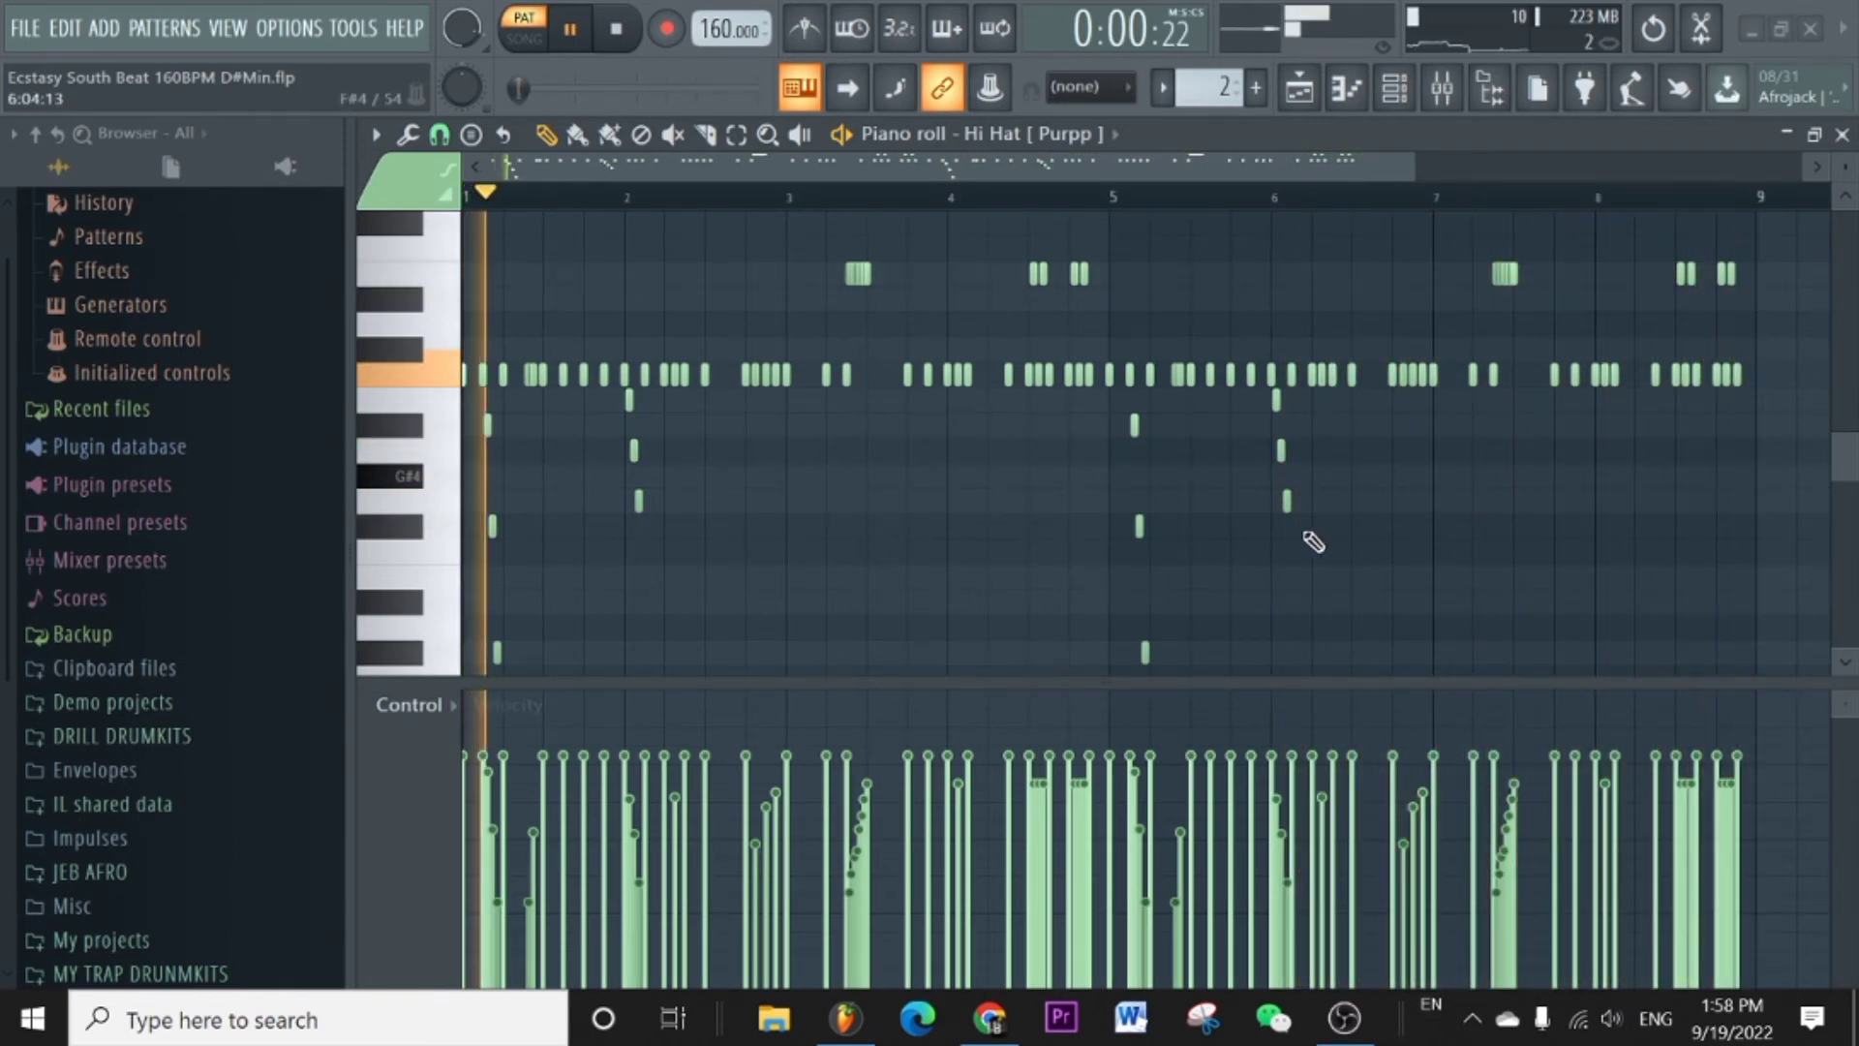
Open the 808 [ Spinz ] pattern in the piano roll, play it and examine its low and high notes.
left_click(593, 44)
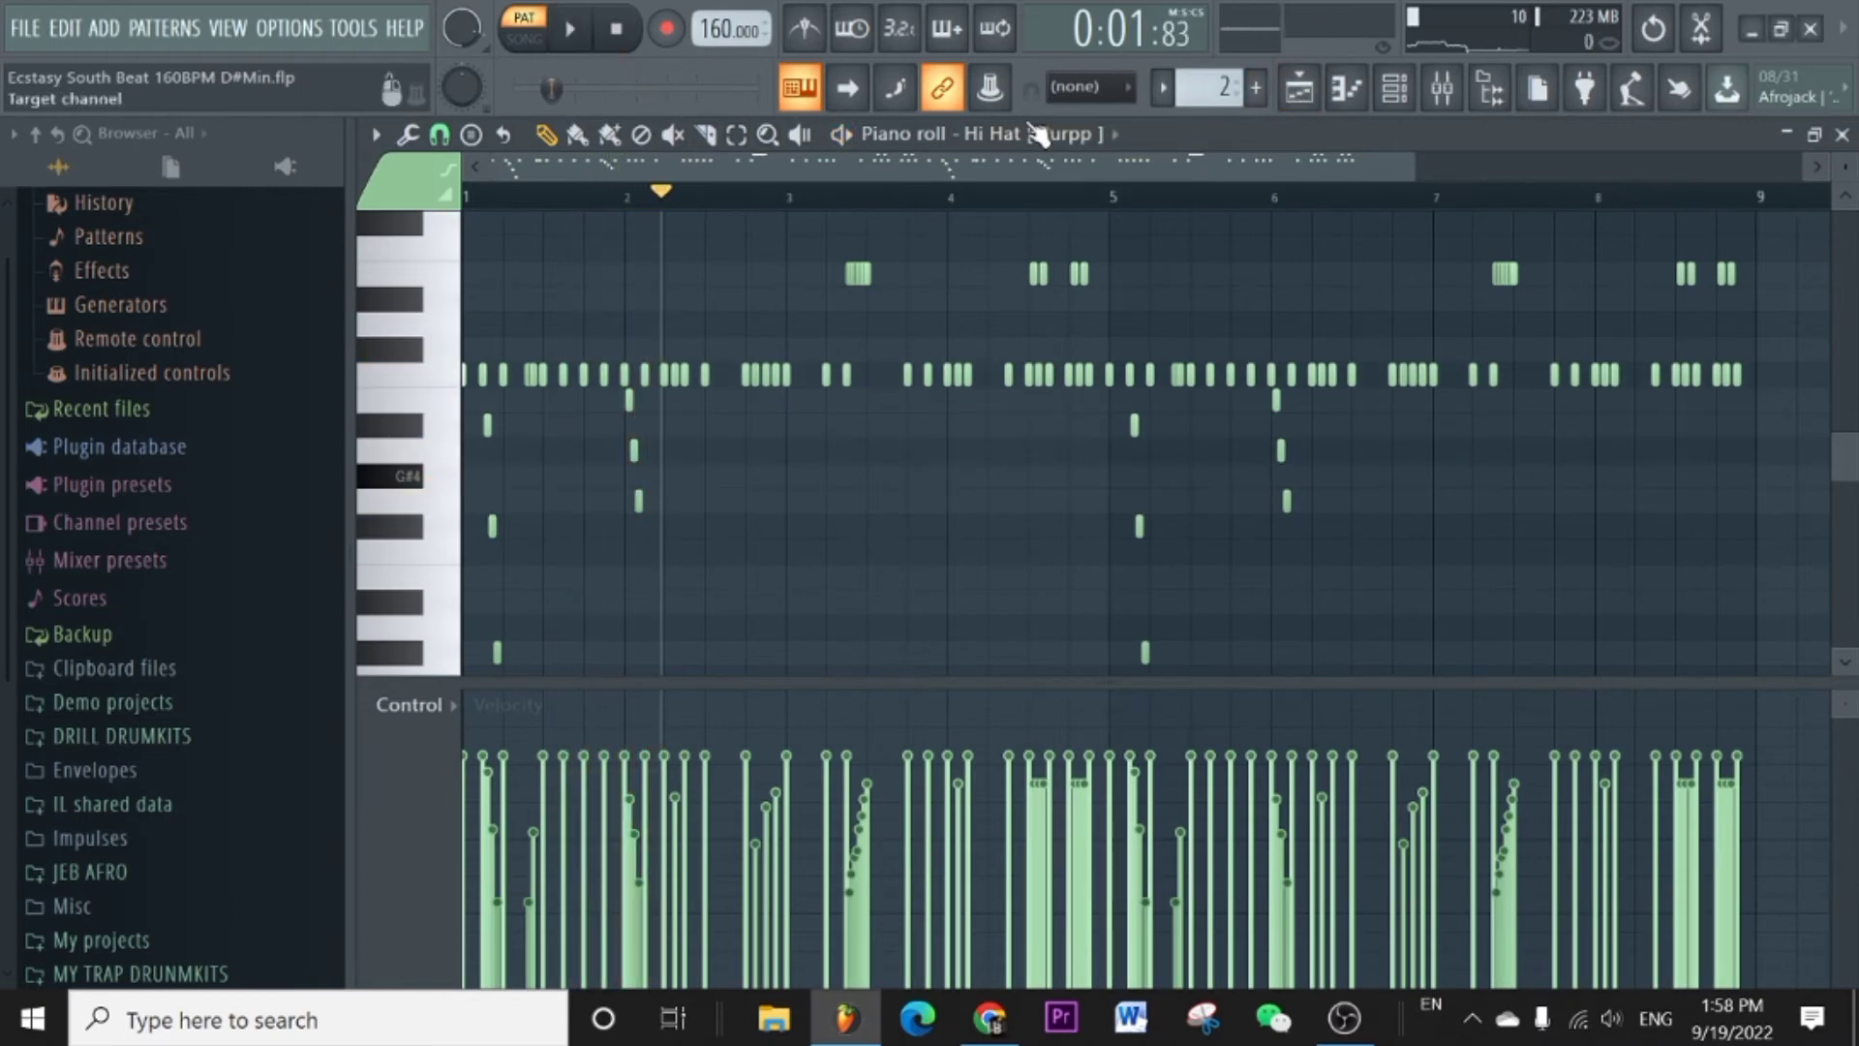
left_click(1299, 89)
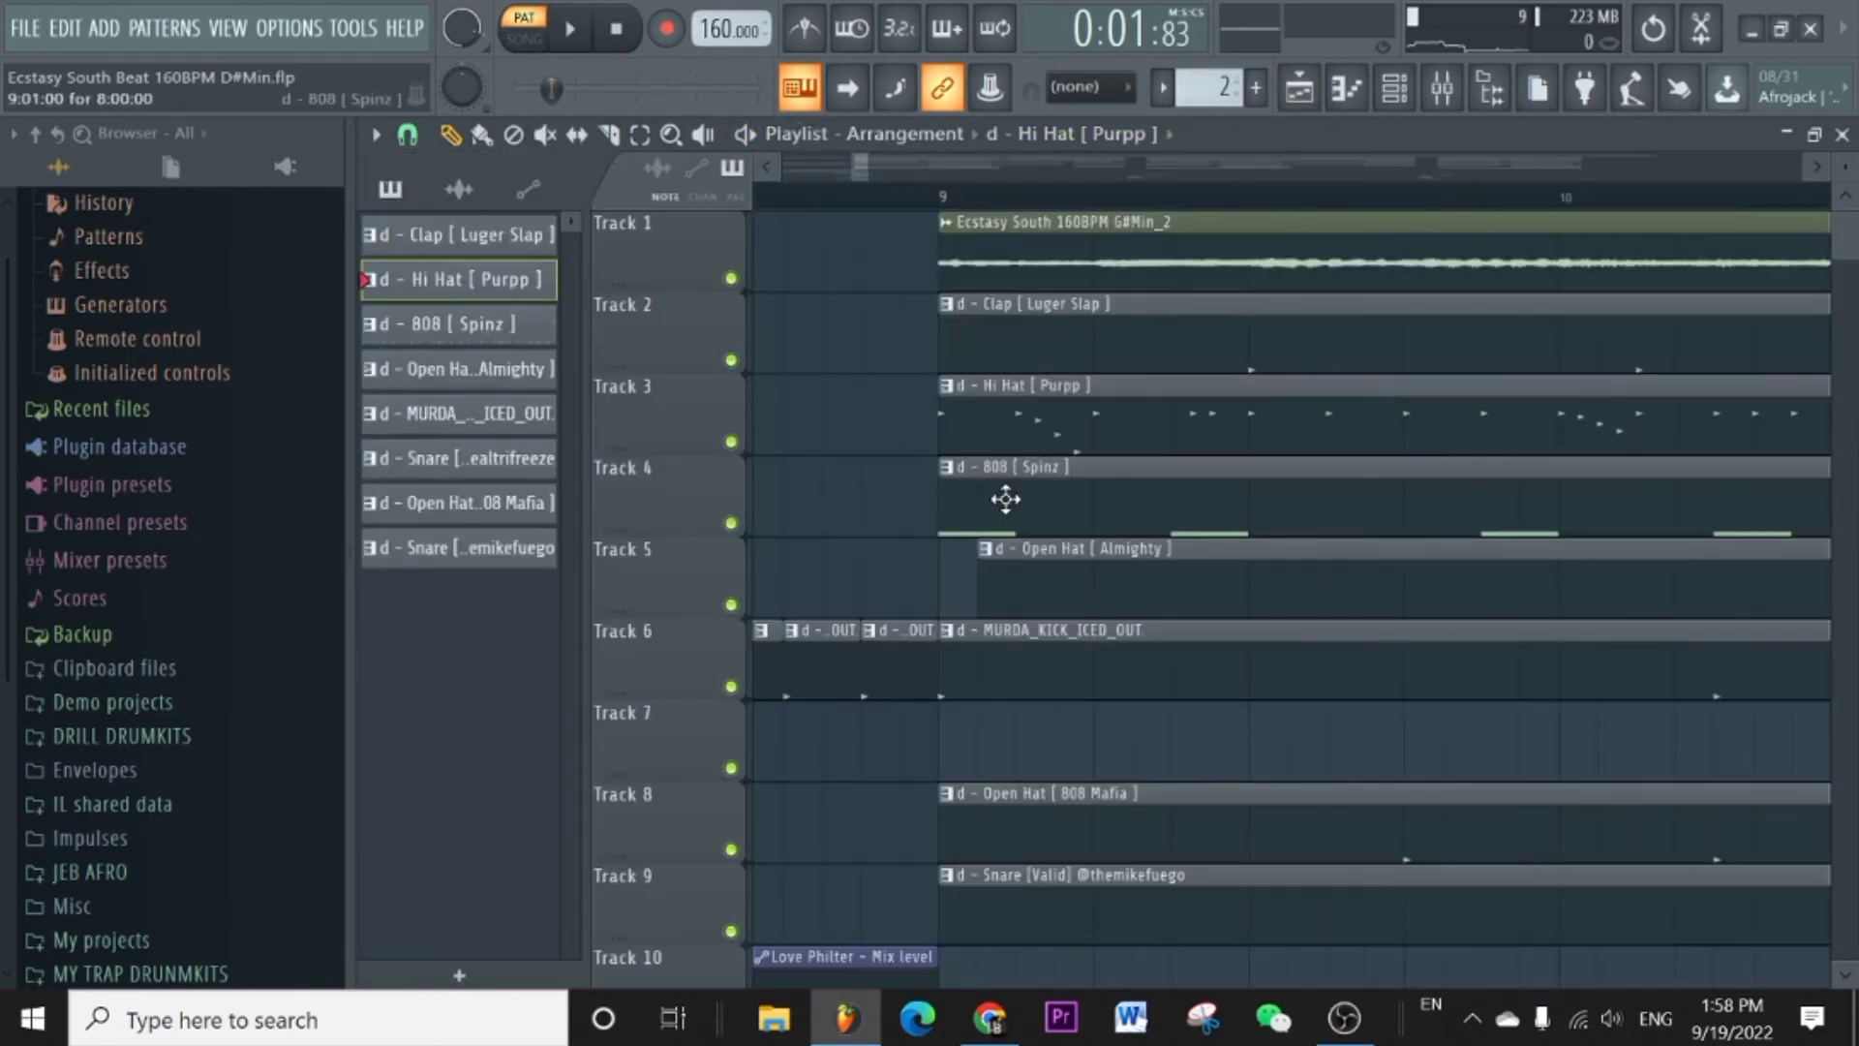
double_click(1225, 500)
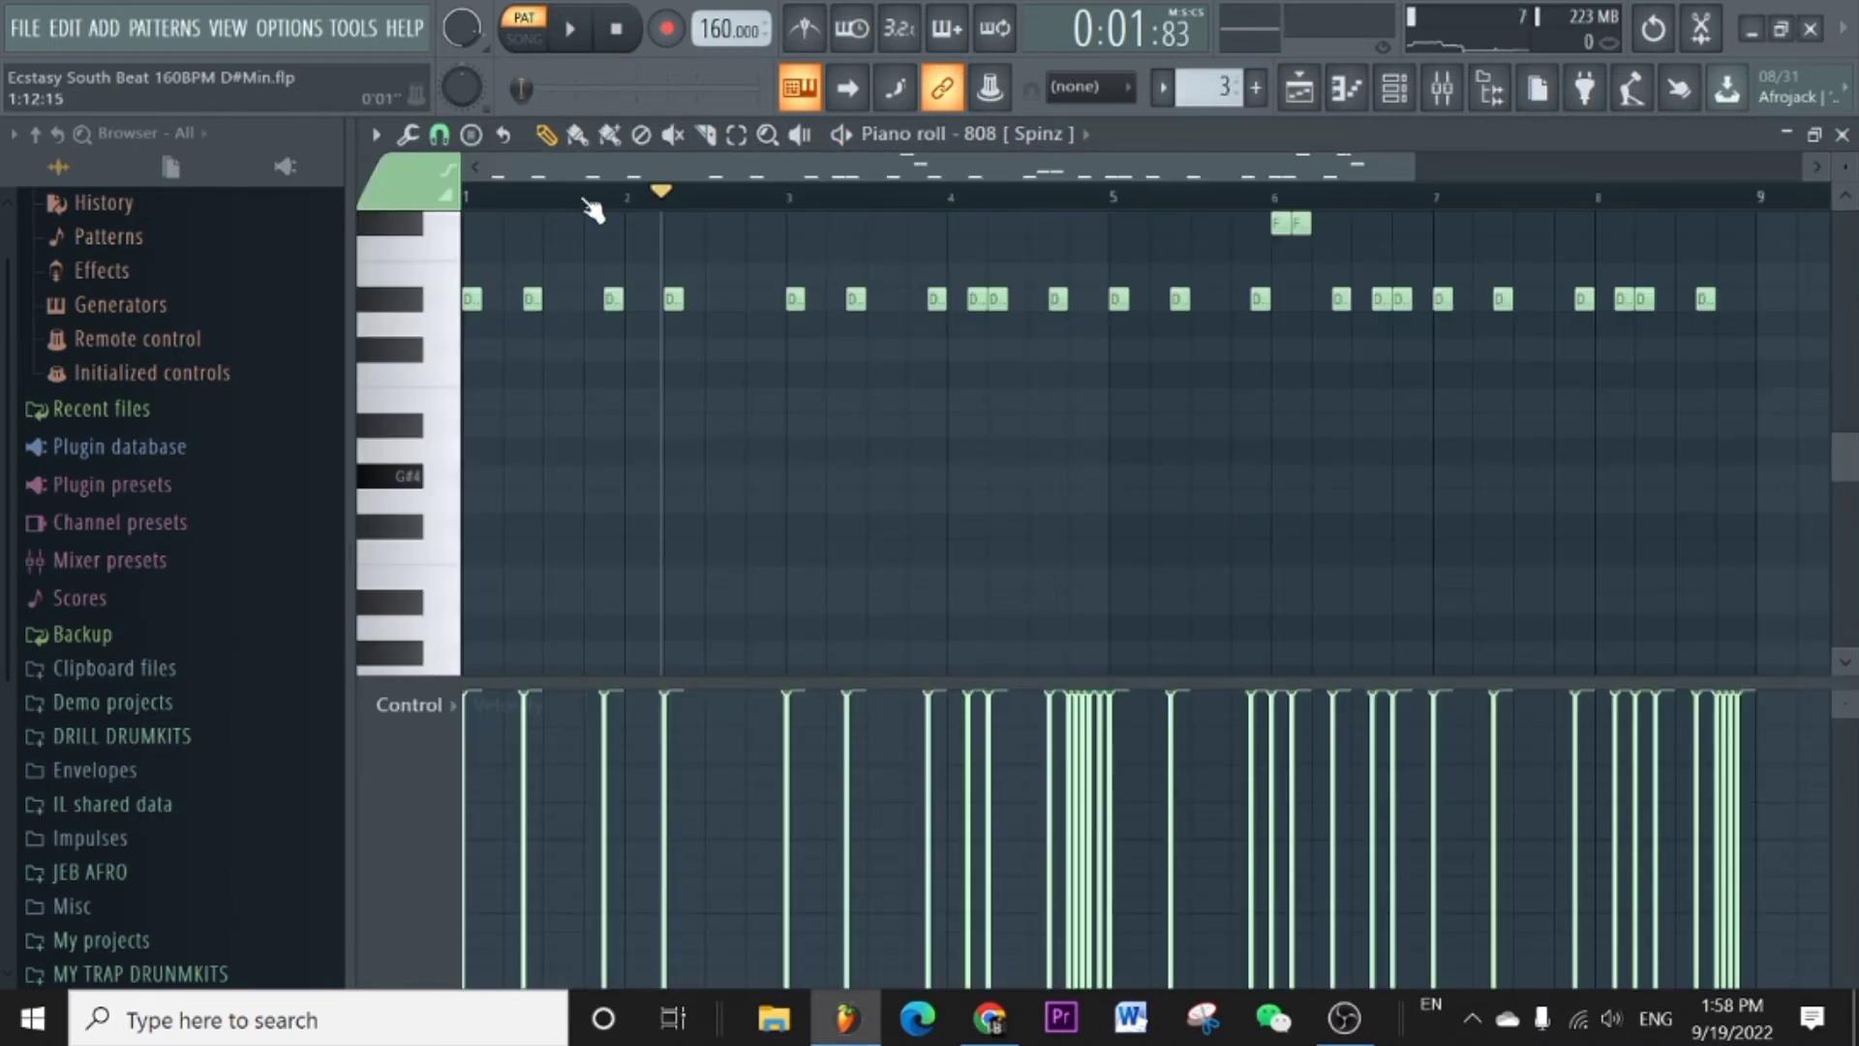
scroll(592, 207, "down", 2)
scroll(601, 411, "up", 5)
key("space")
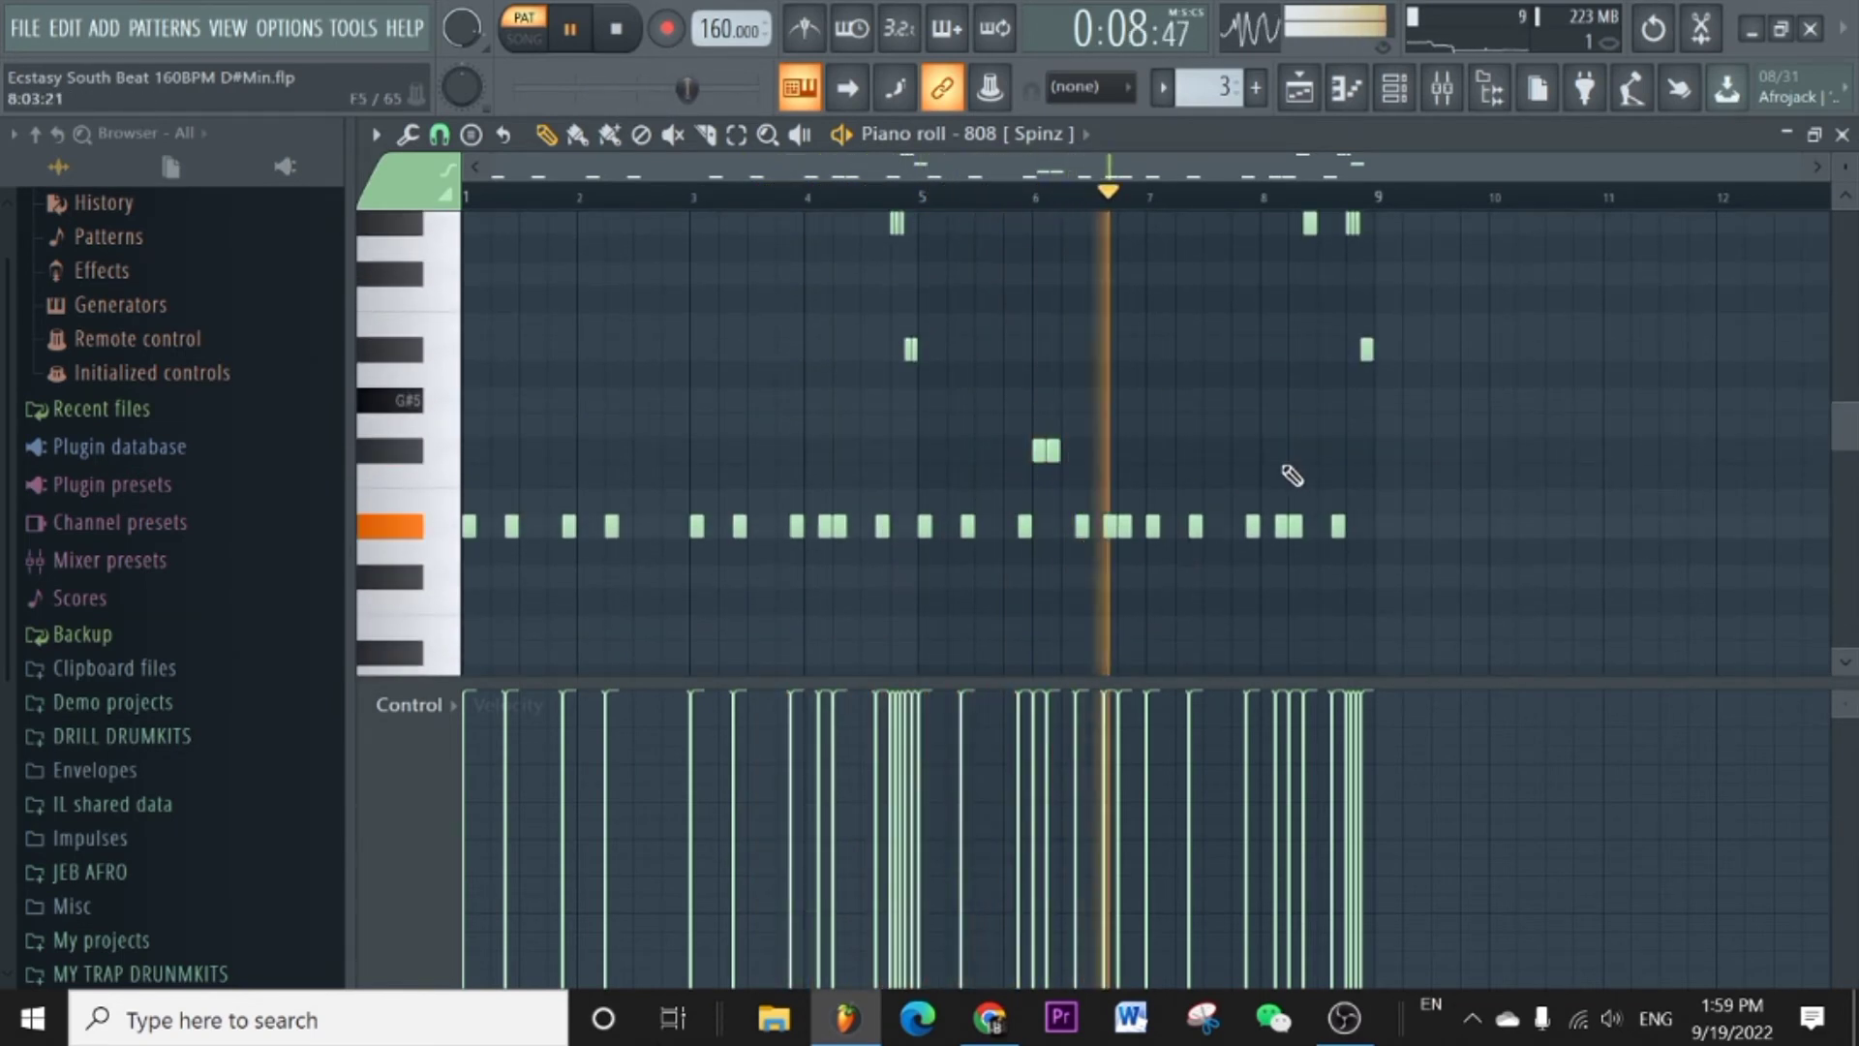
scroll(1356, 485, "up", 3)
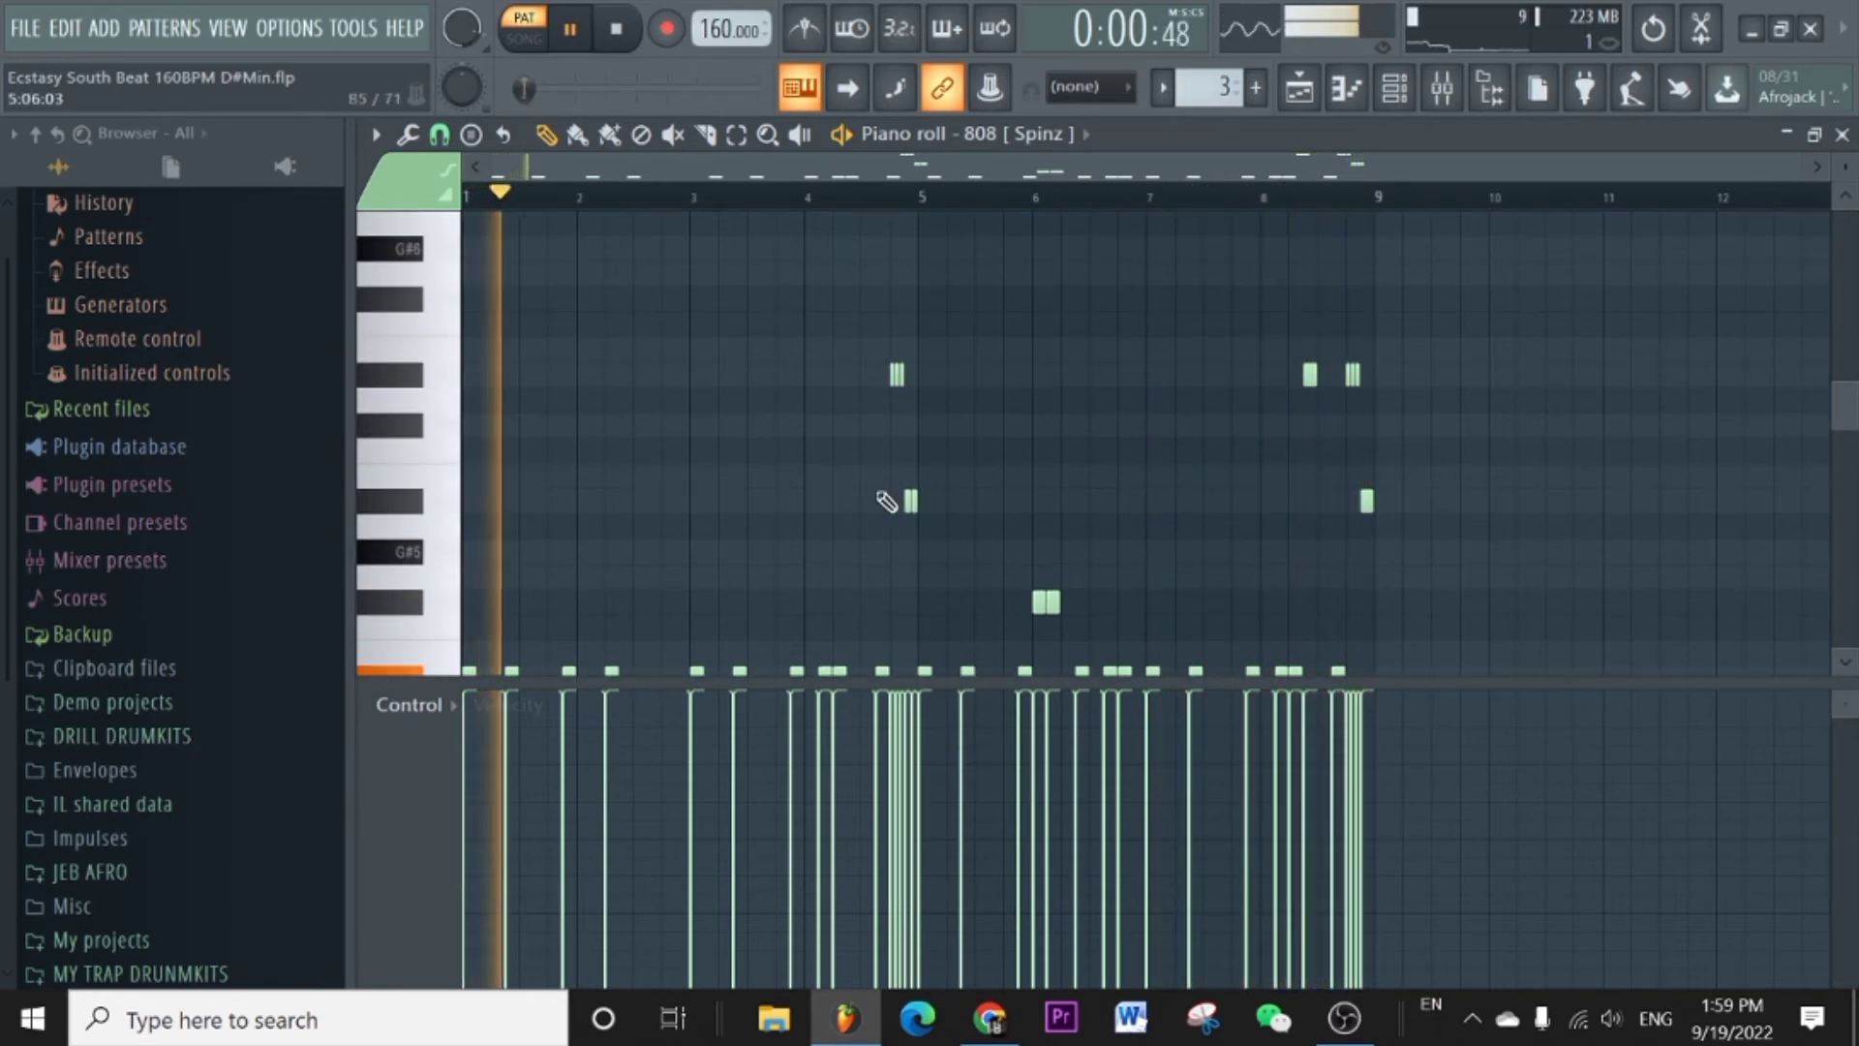
key("space")
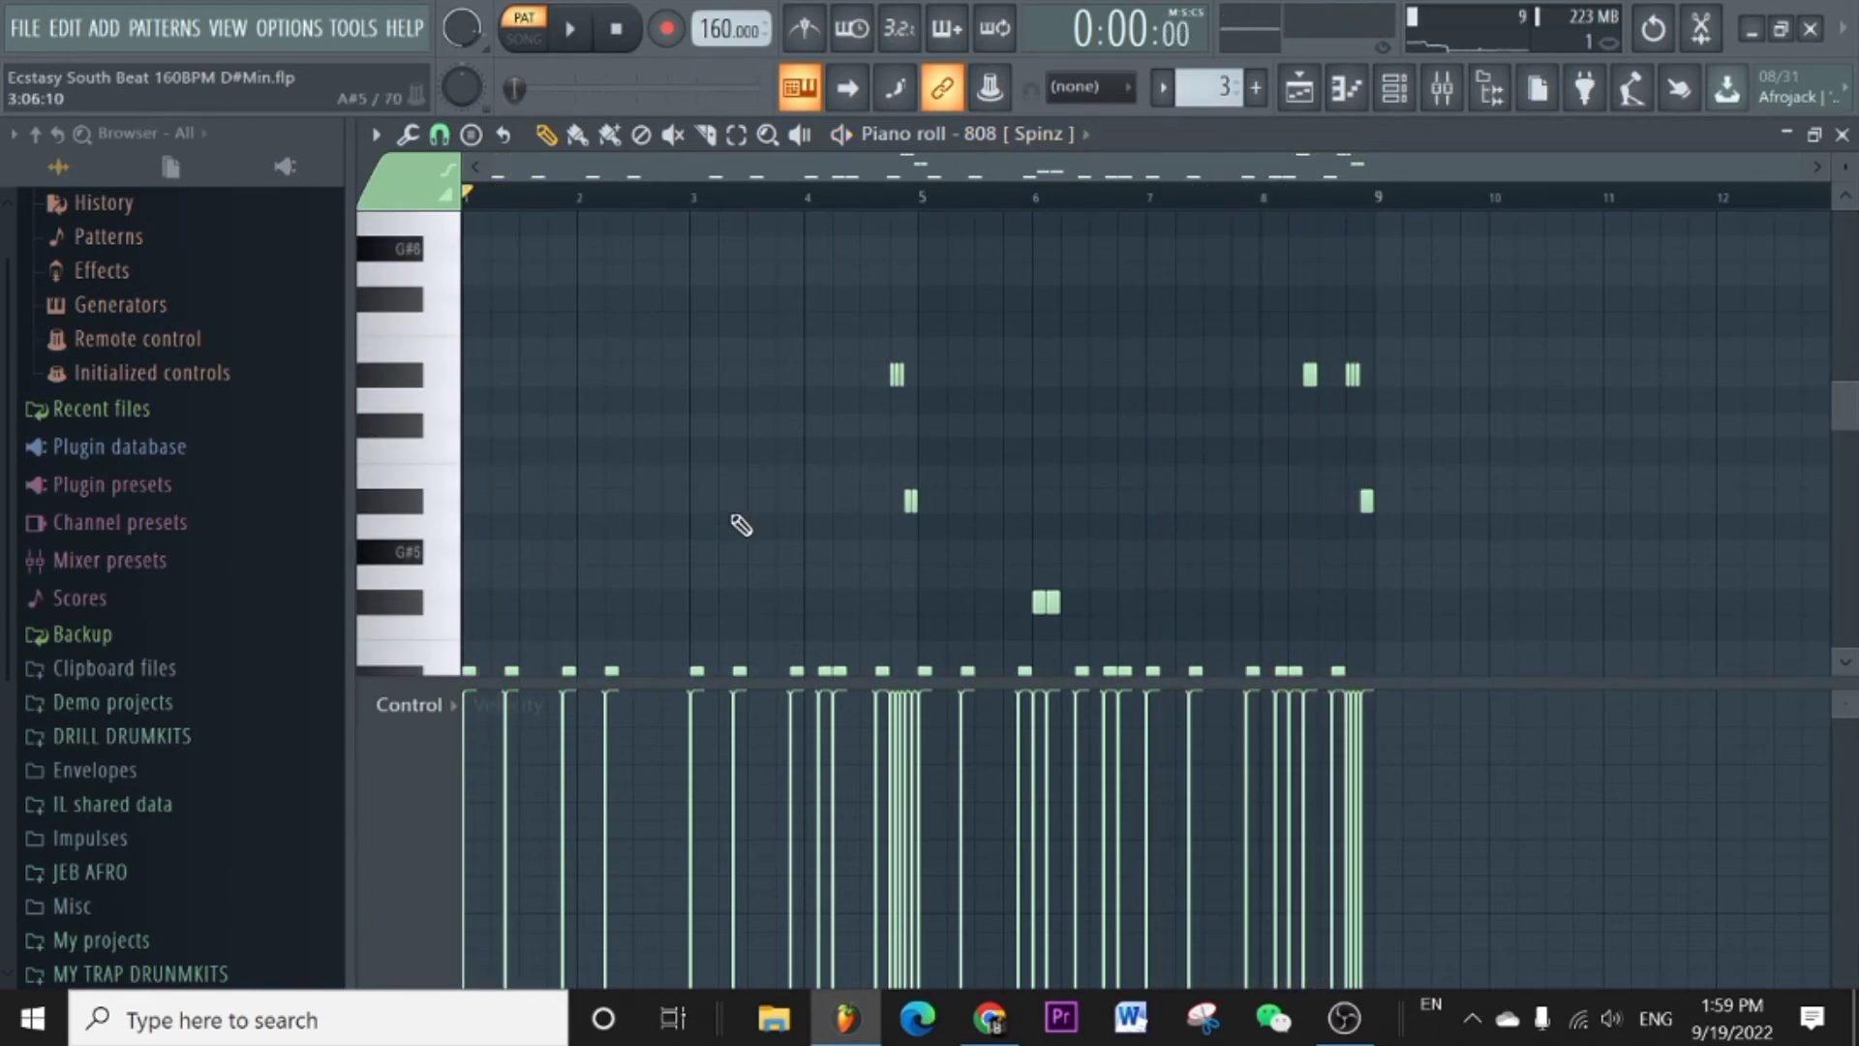
Set the Out fade of the 808 [ Spinz ] sample to 35% and inspect its precomputed boost and EQ settings.
scroll(818, 468, "down", 3)
left_click(1030, 141)
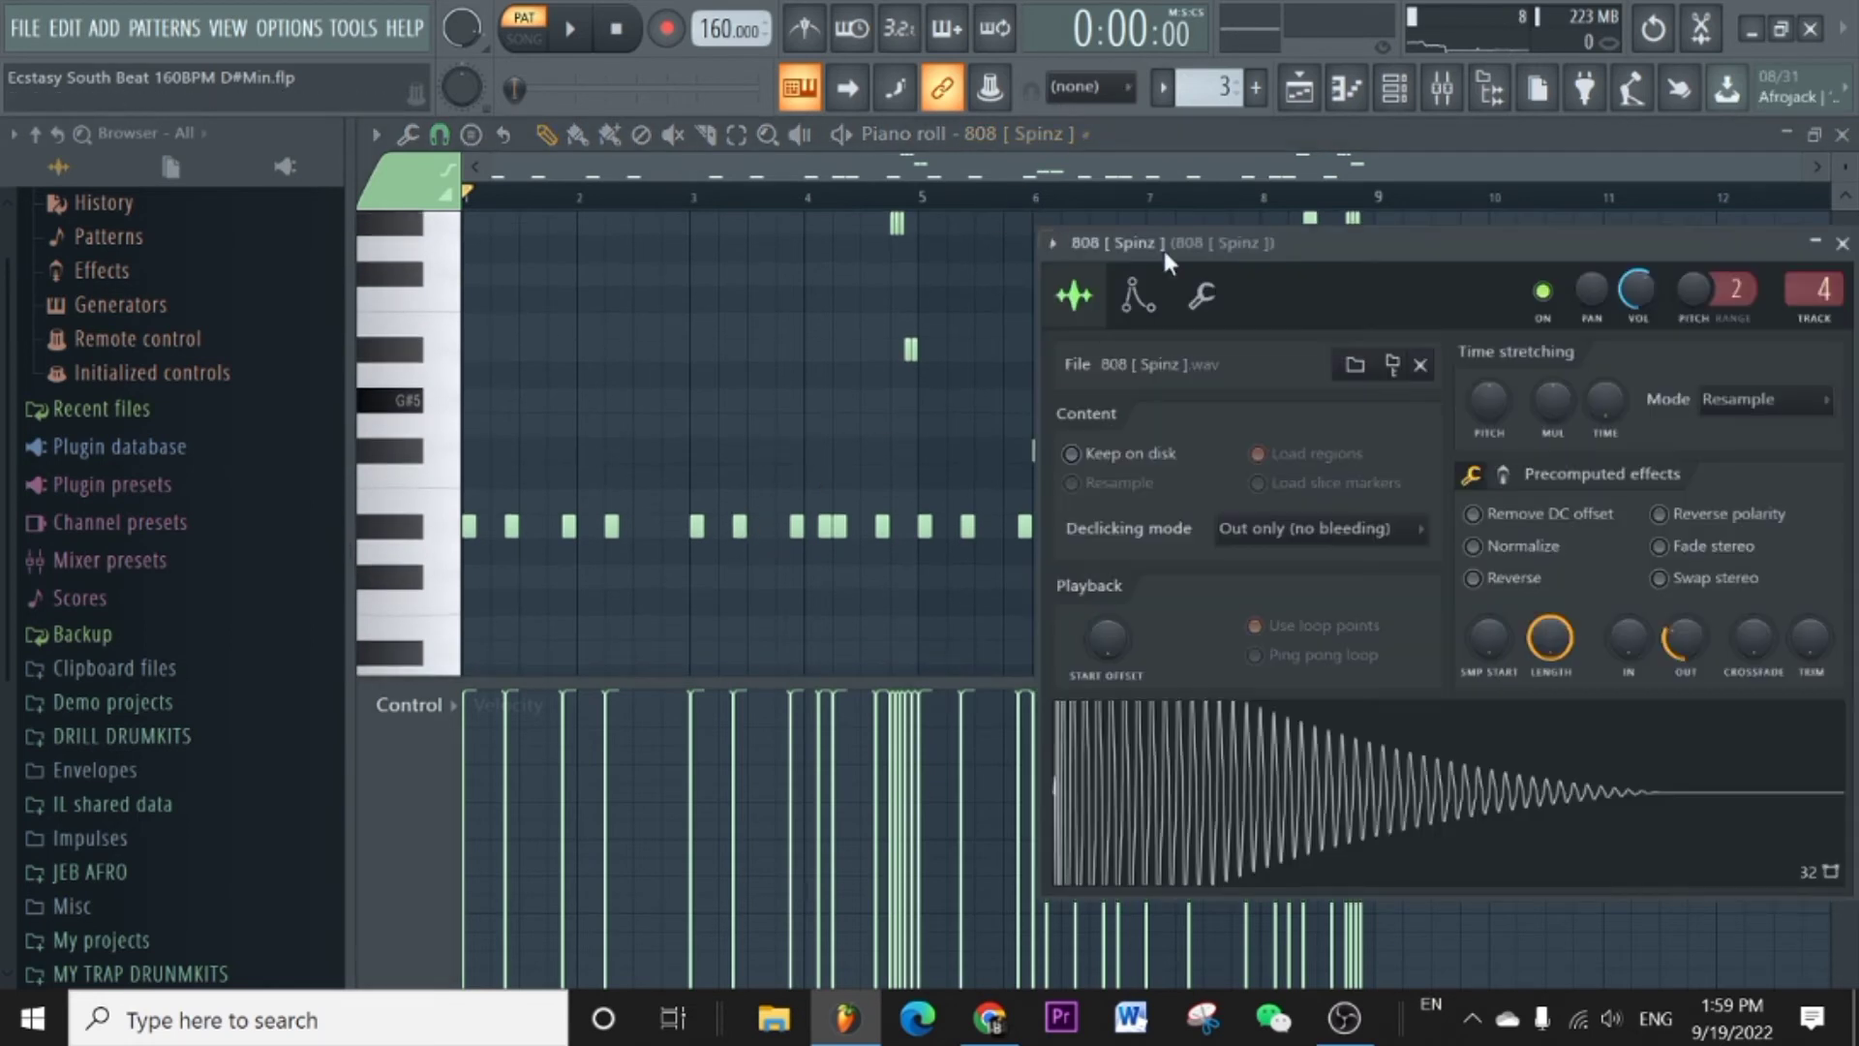
left_click_drag(1322, 242, 902, 223)
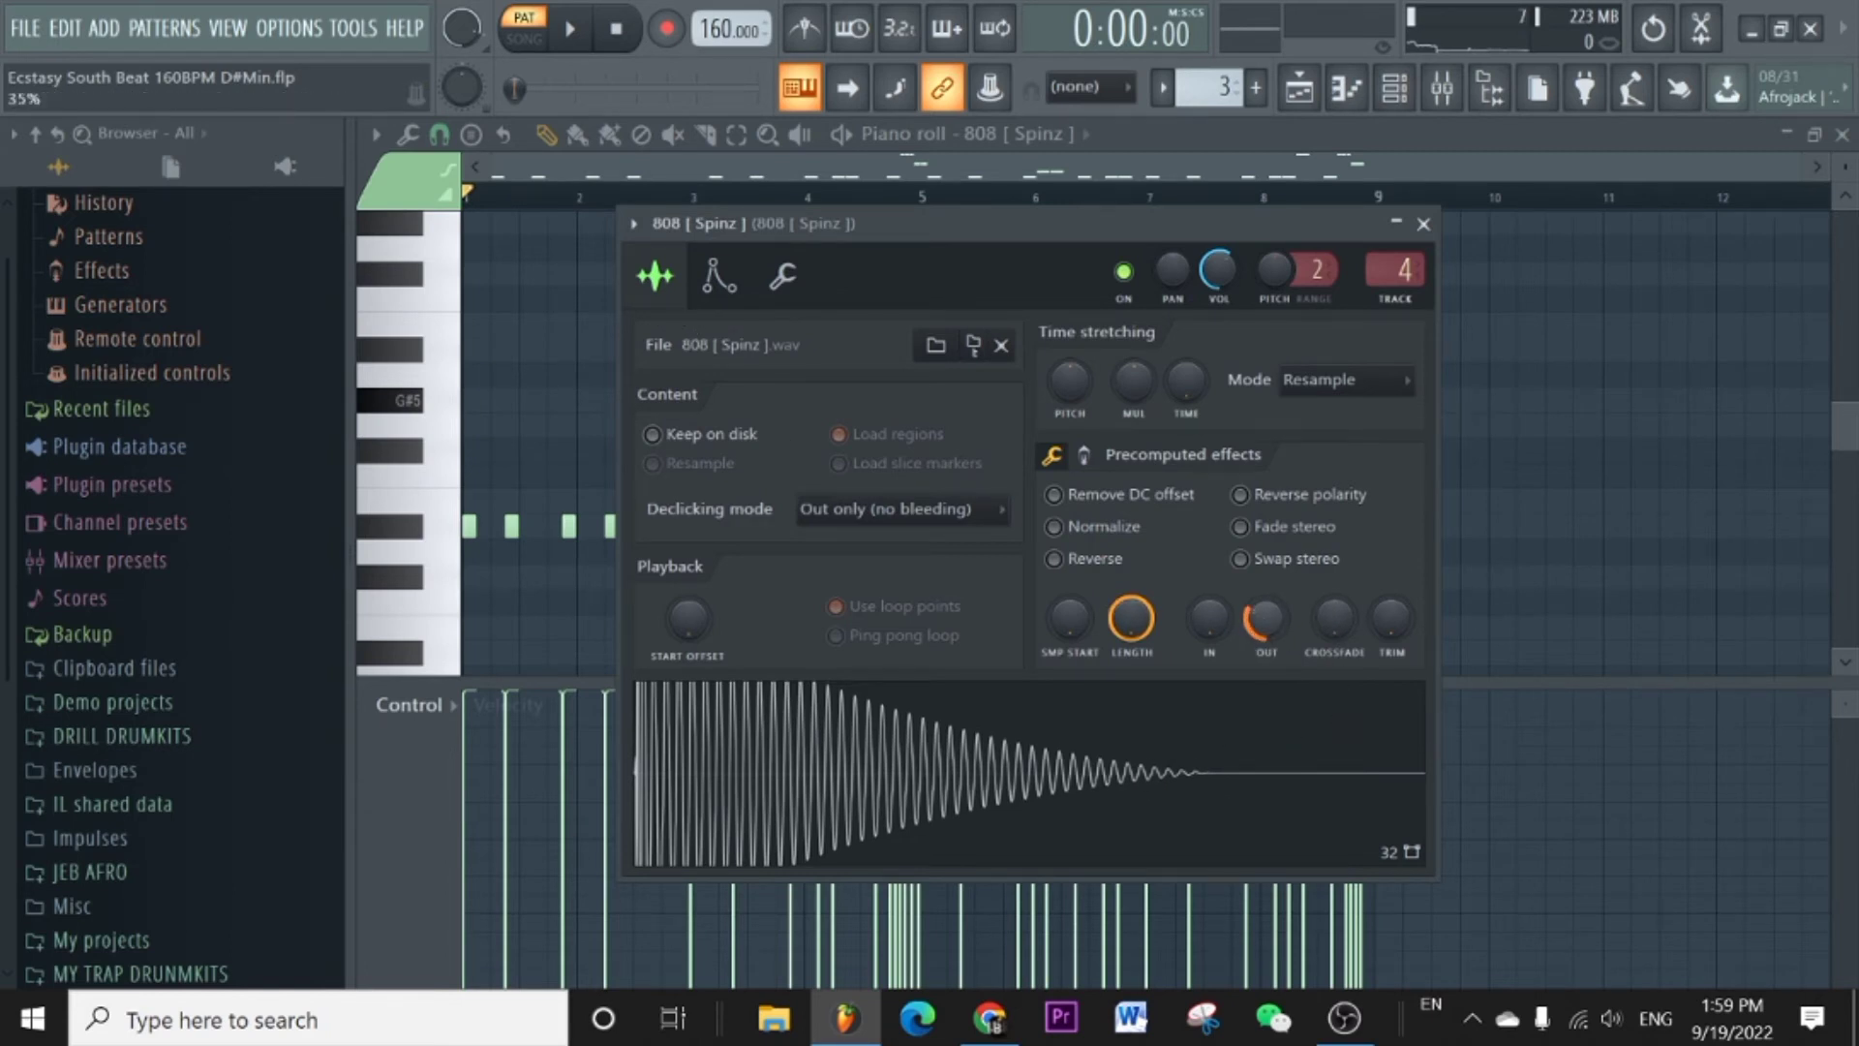
left_click_drag(1267, 618, 1266, 631)
left_click(1085, 454)
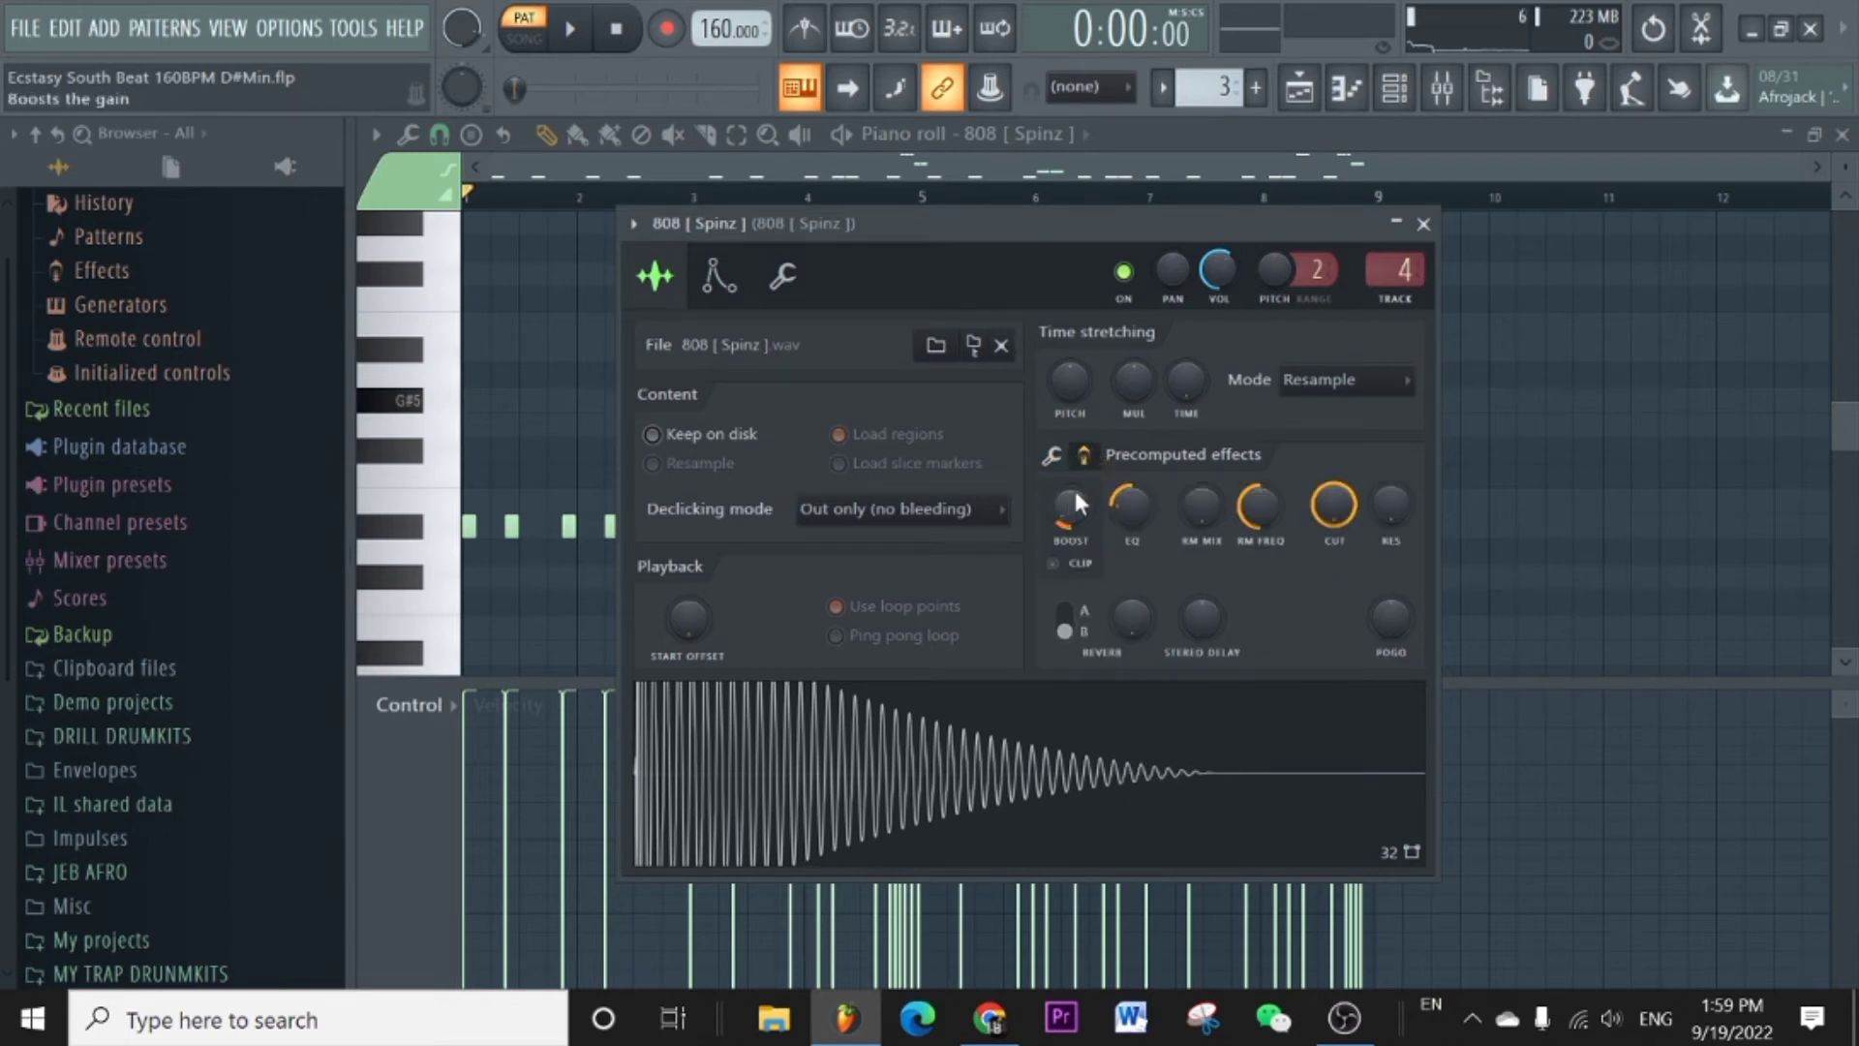
left_click(1085, 456)
left_click(1084, 456)
left_click(1423, 224)
Play the 808 [ Spinz ] pattern and inspect the Fruity soft clipper and Maximus effects on the Master mixer track.
key("space")
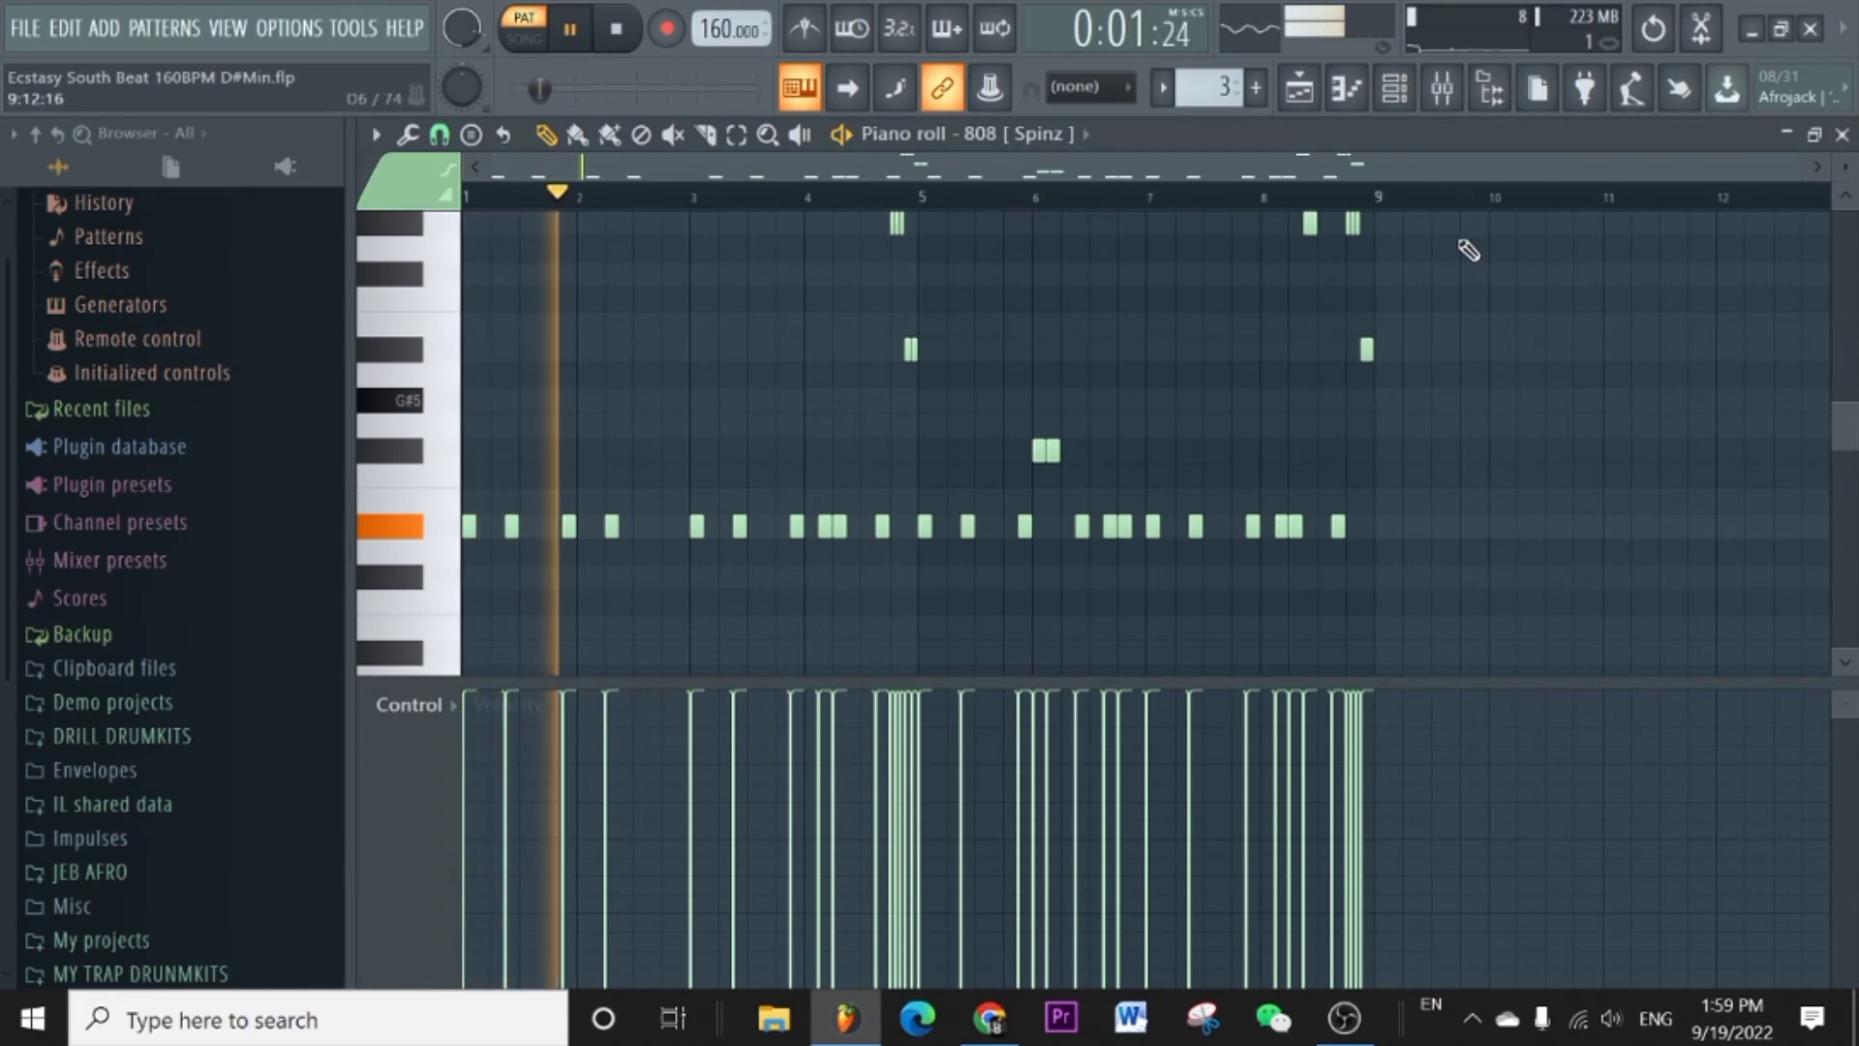
key("F9")
key("space")
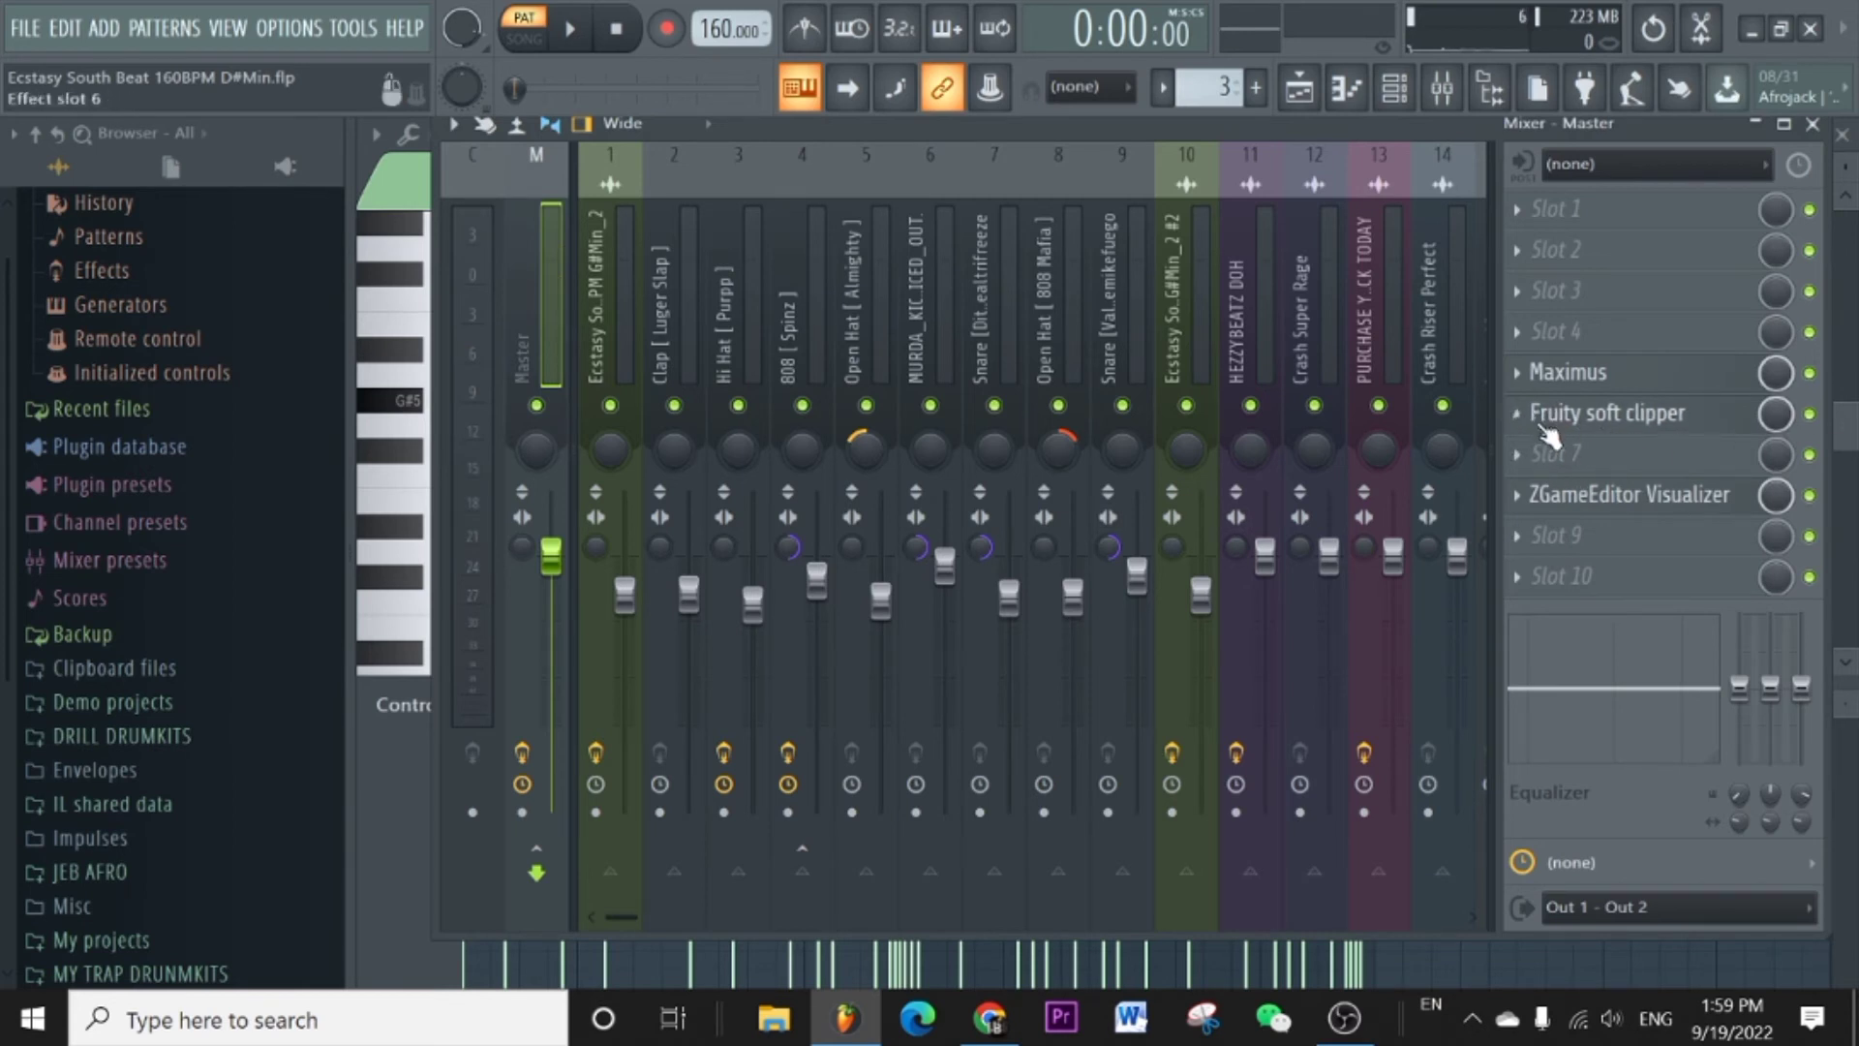
left_click(1684, 418)
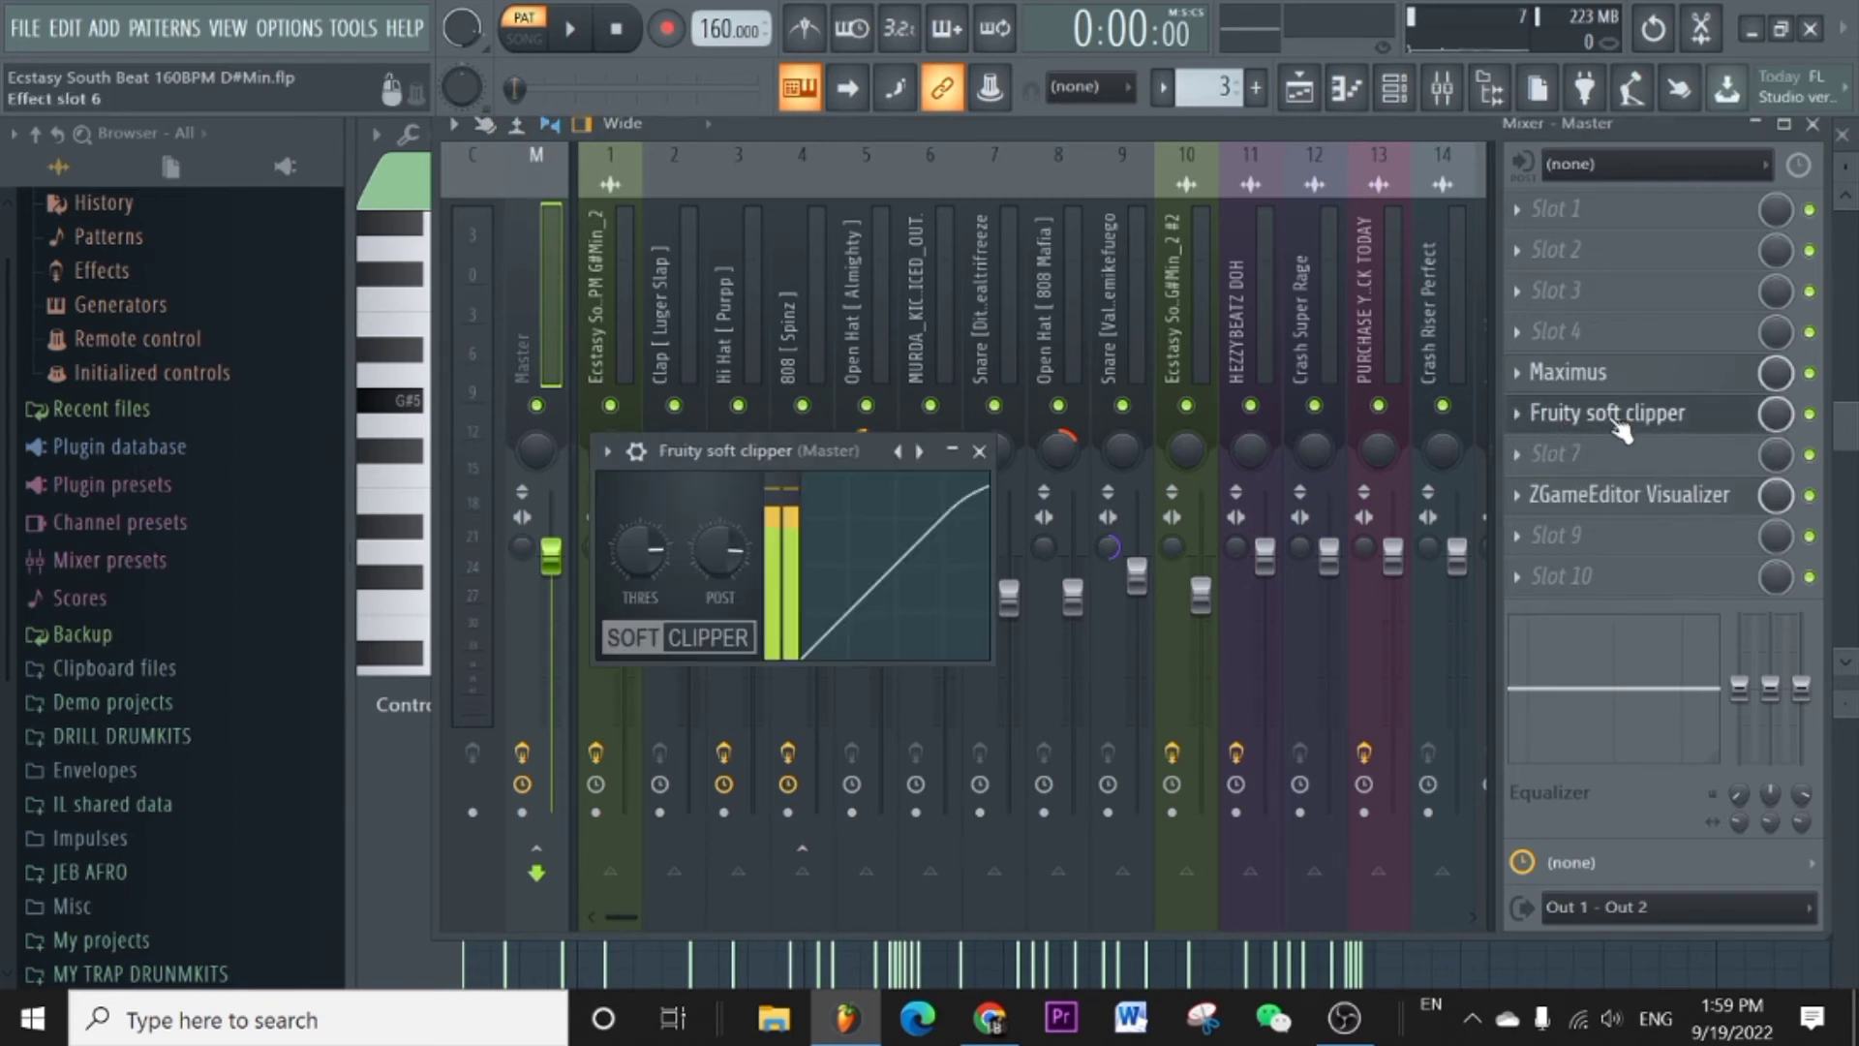
left_click(1539, 382)
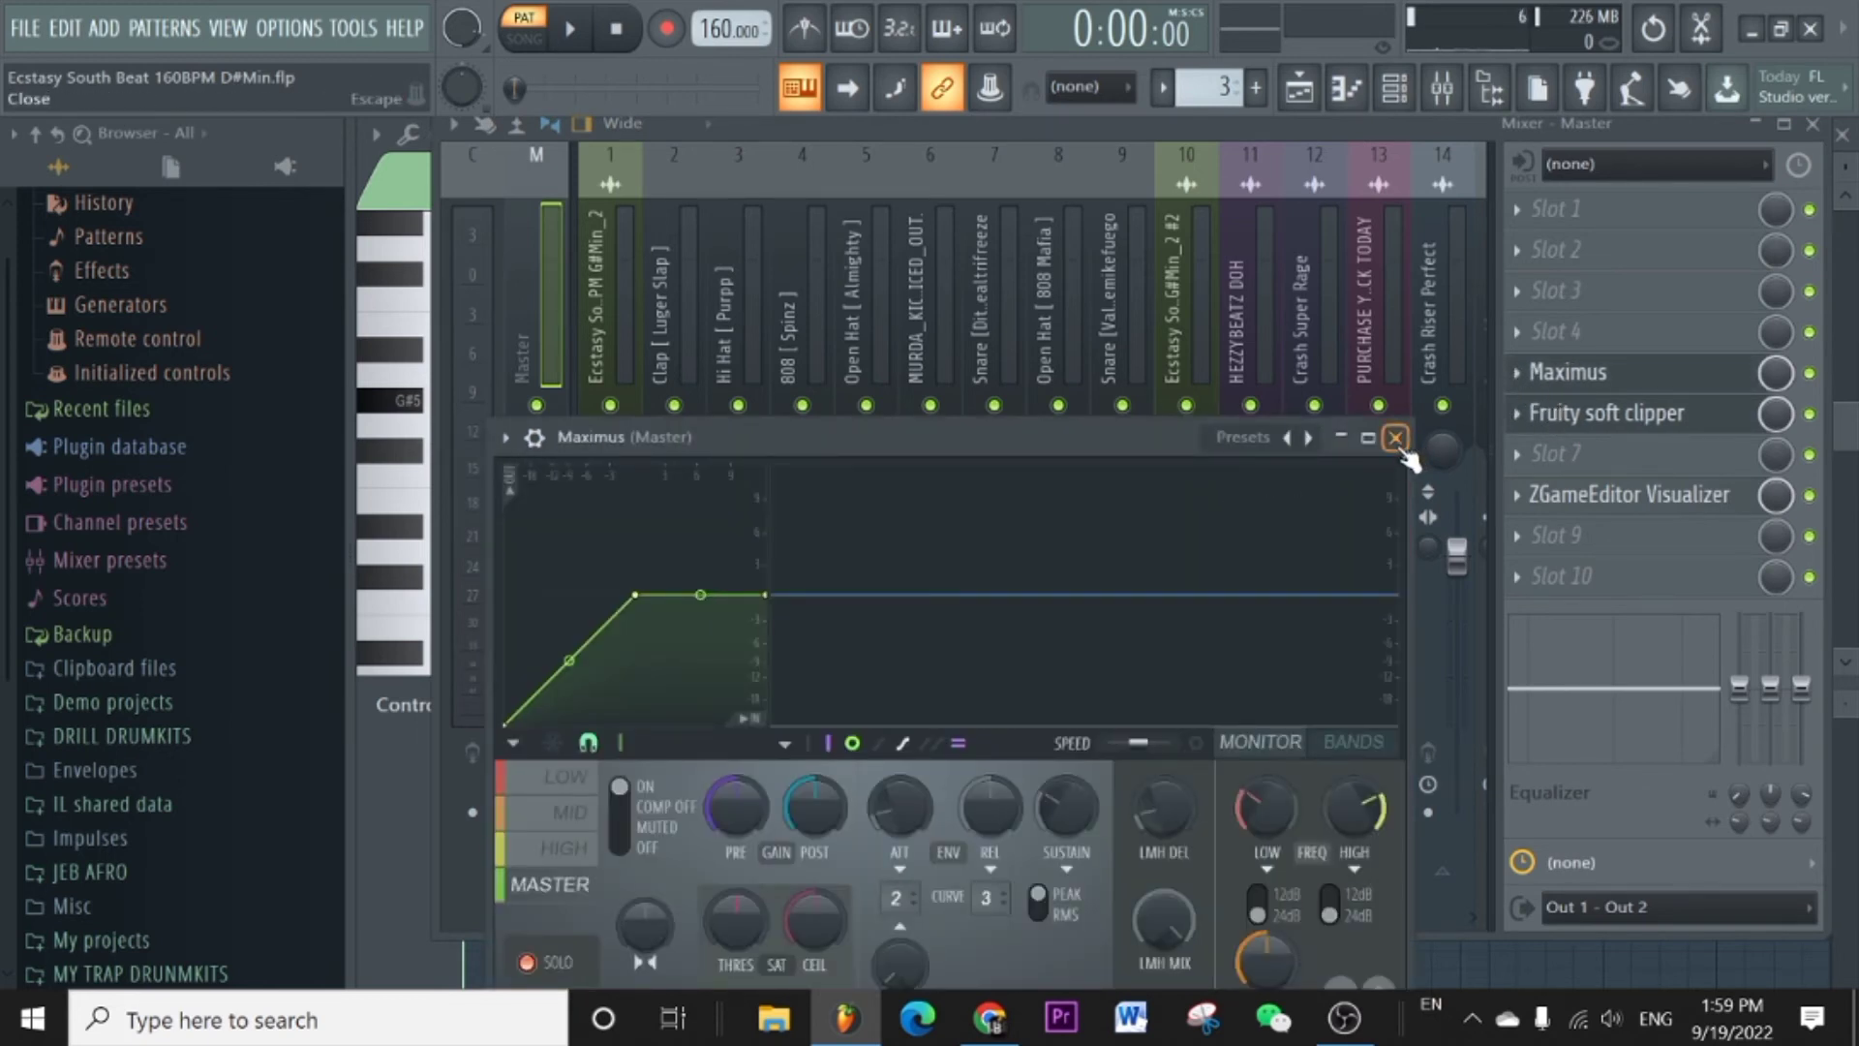
Extend the start of the Open Hat [ Almighty ] clip on Track 5 of the playlist back to bar 9.
left_click(1299, 94)
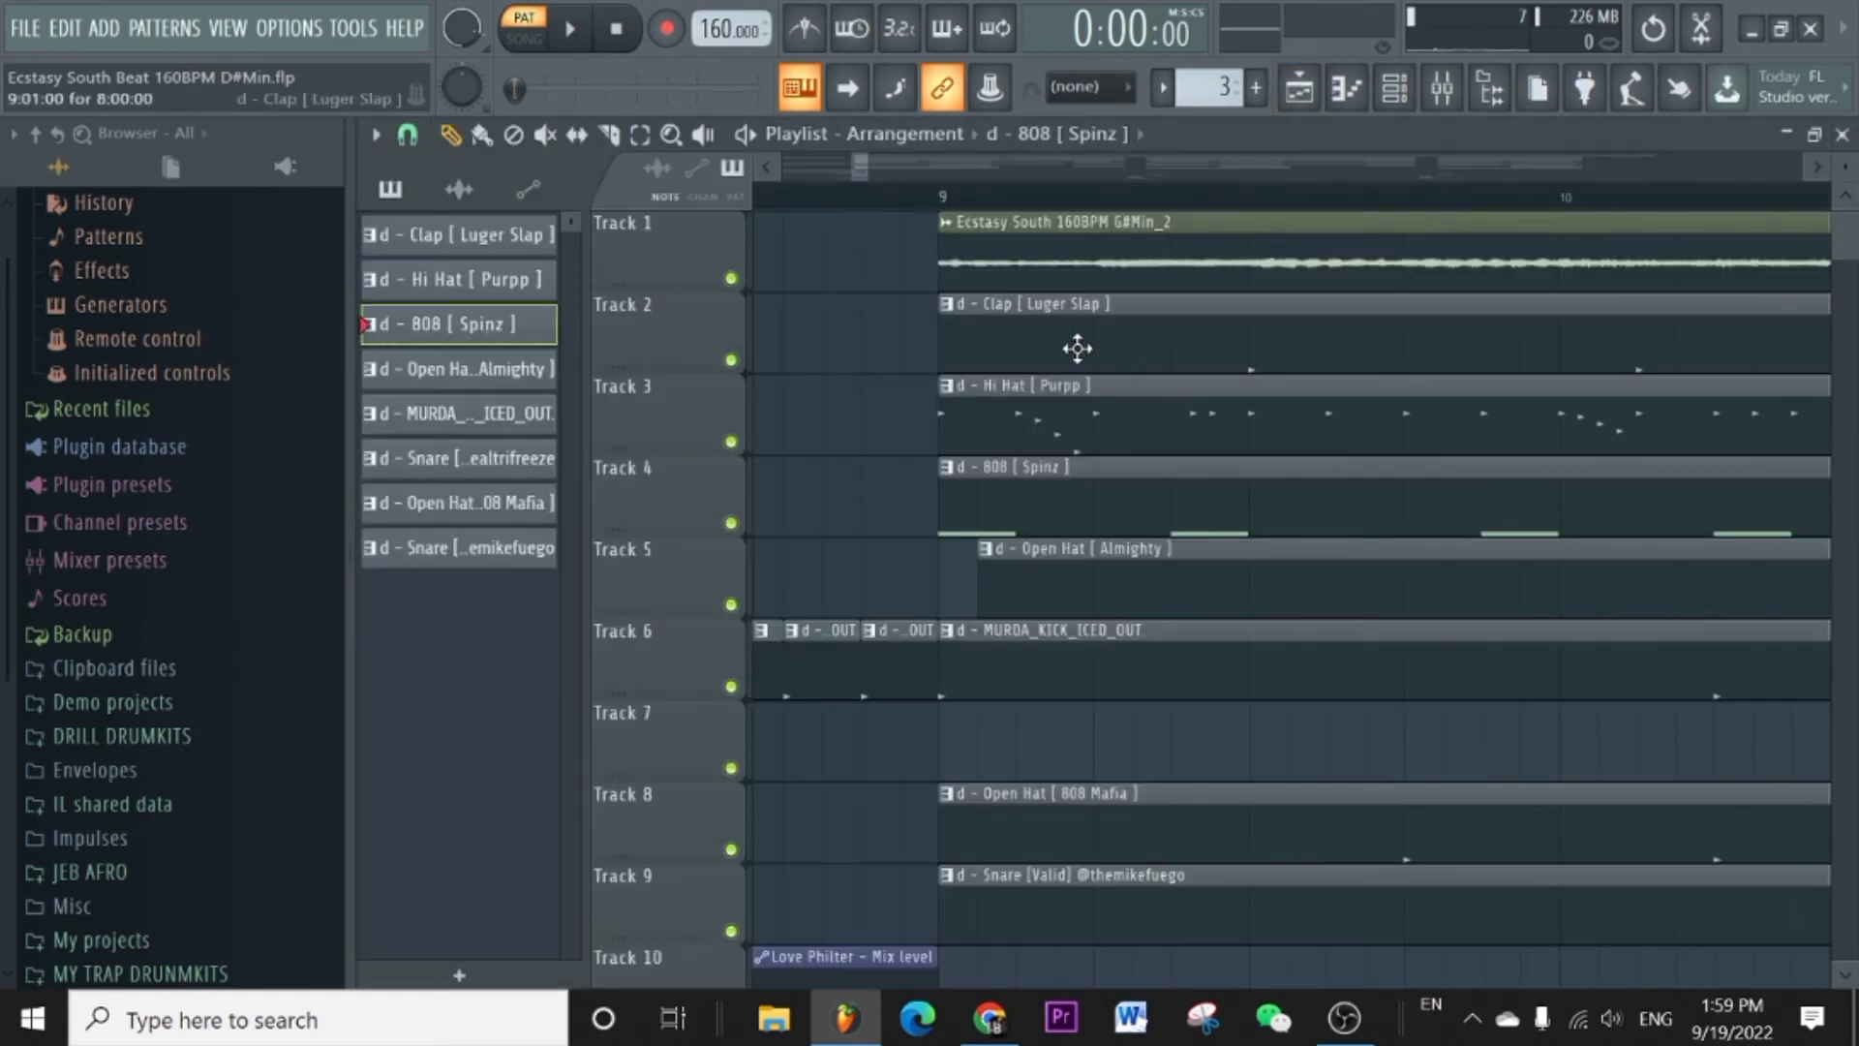
scroll(1175, 656, "down", 2)
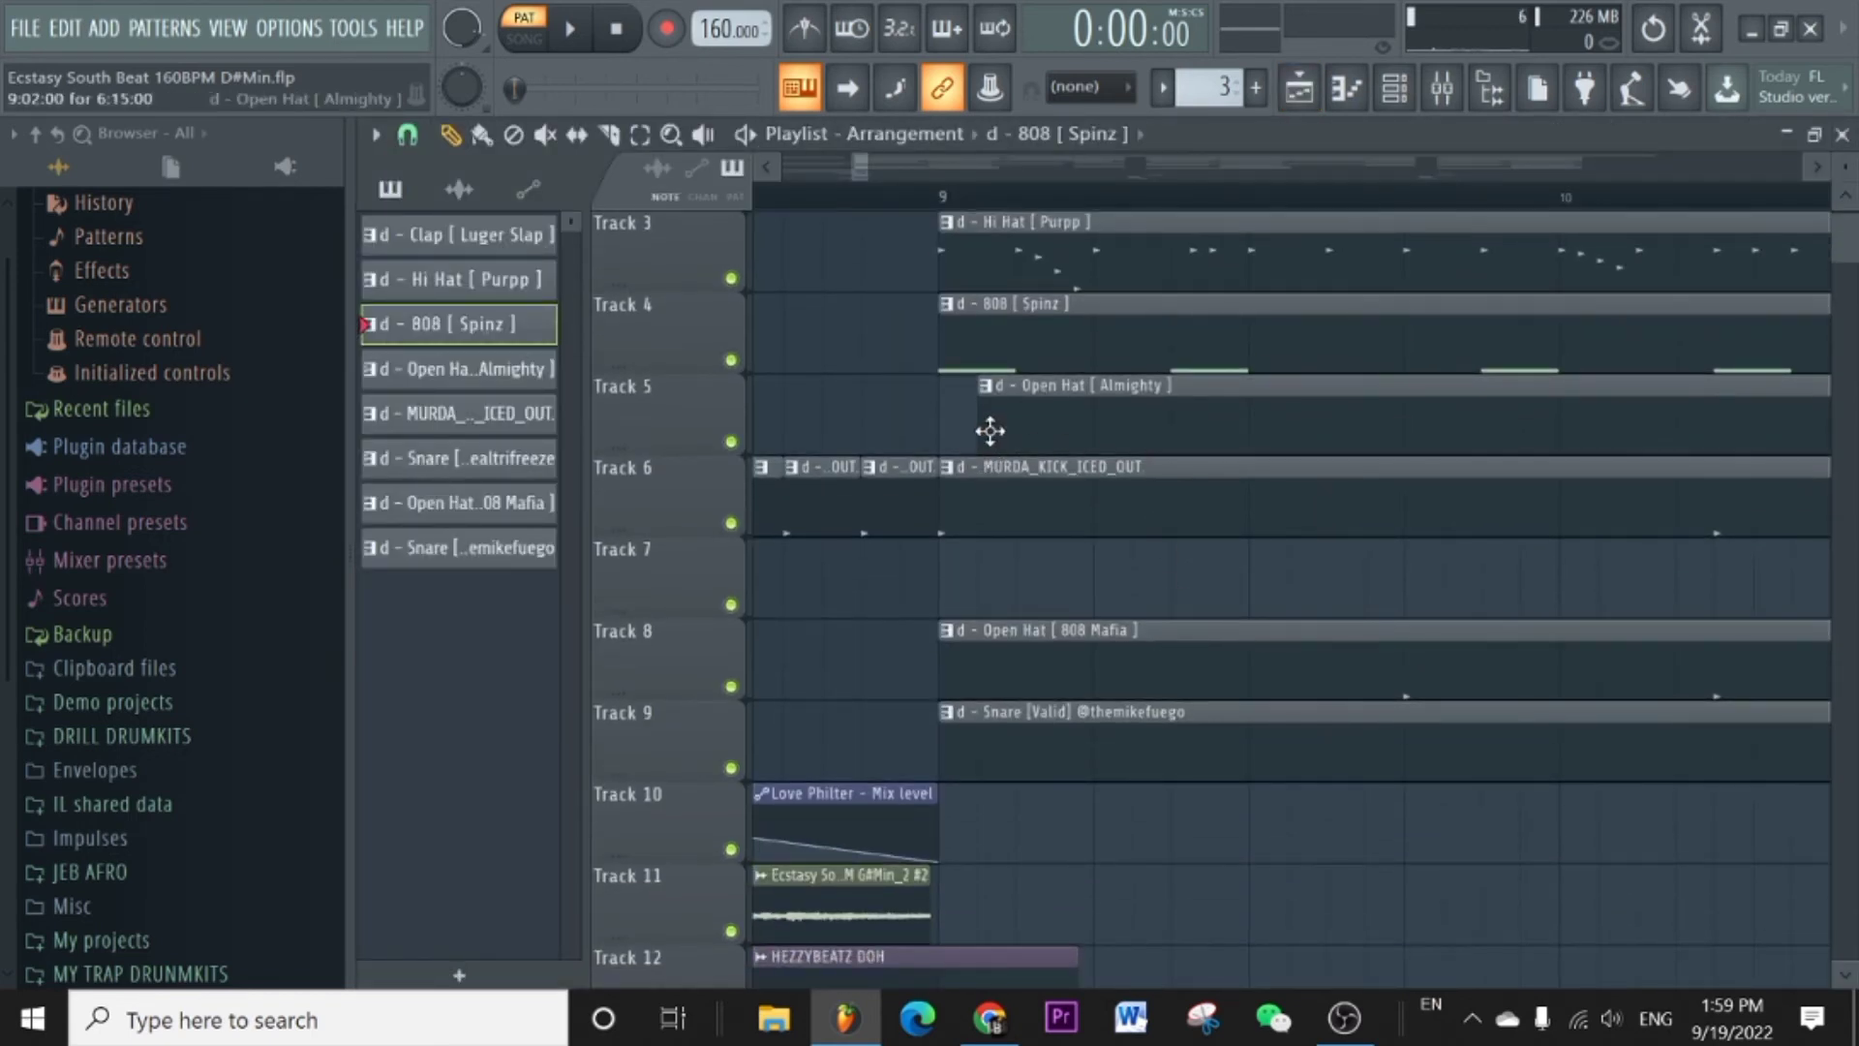
left_click_drag(977, 411, 937, 418)
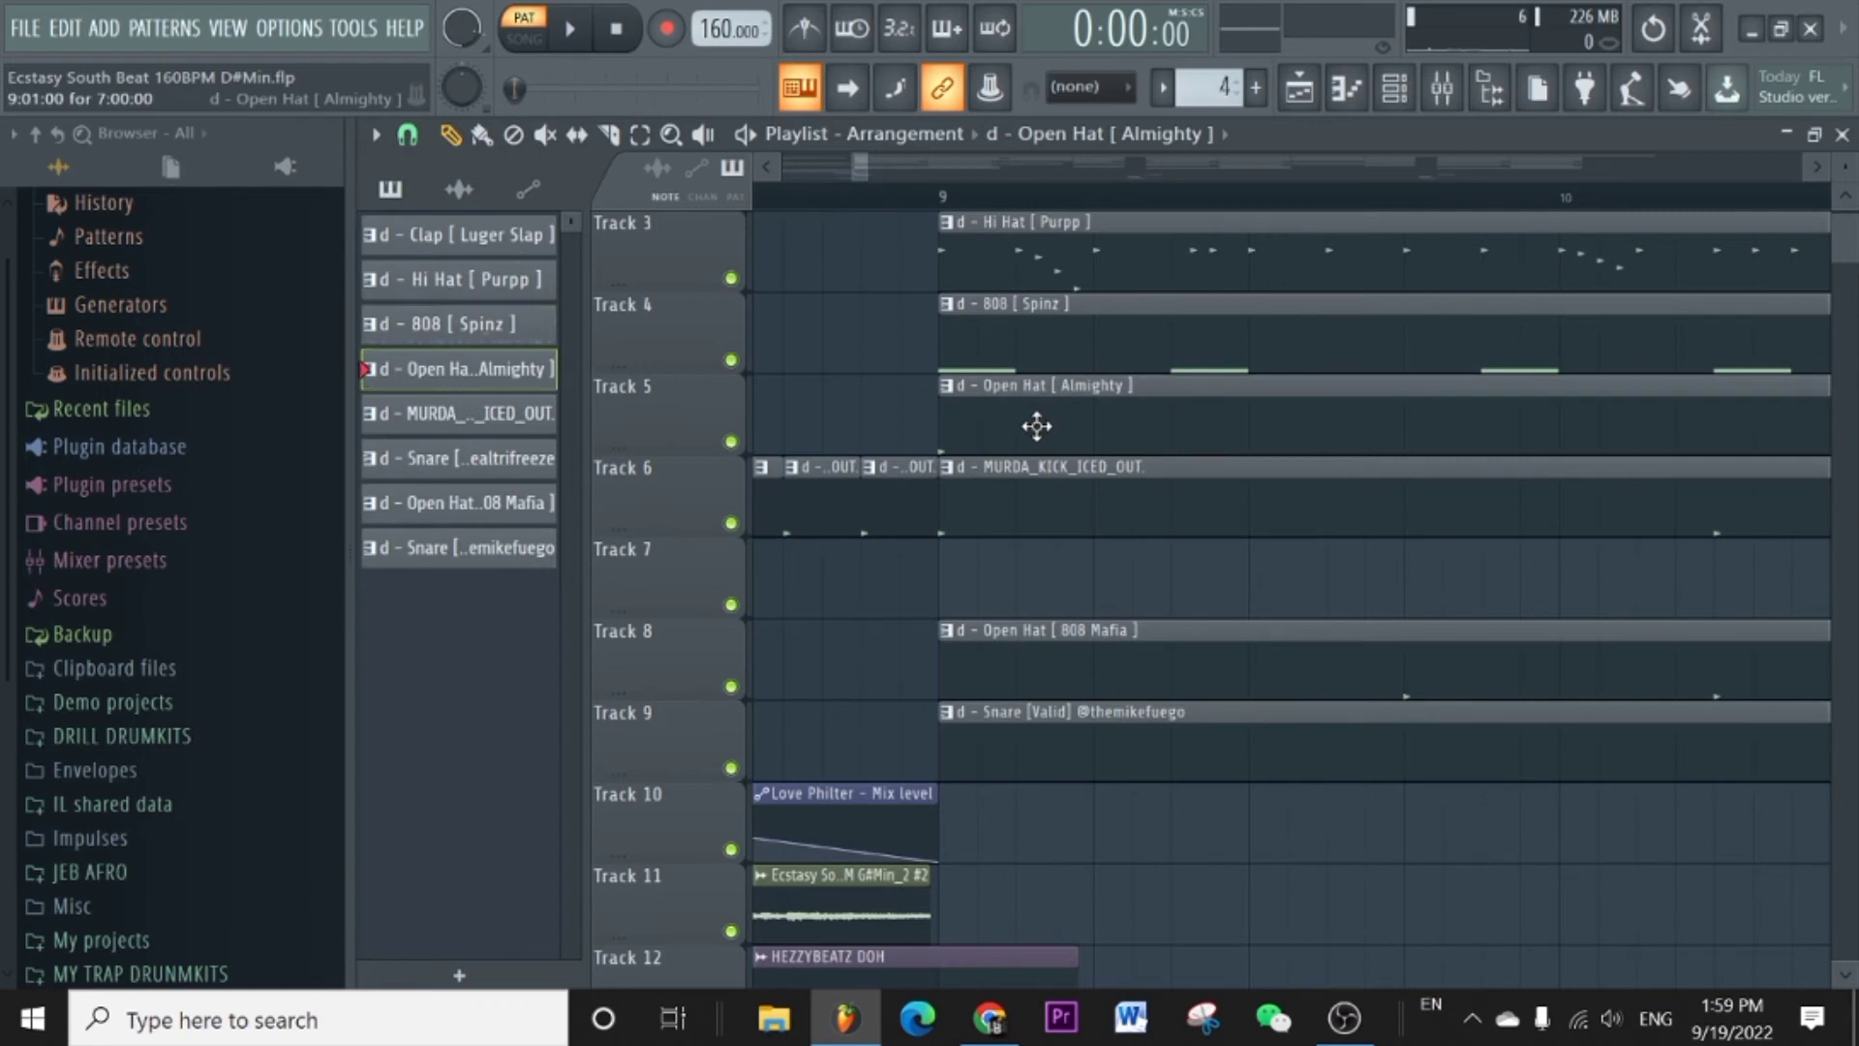
Open the Open Hat [ Almighty ] pattern in the piano roll and play its hits at bars 1, 3 and 5.
double_click(1036, 426)
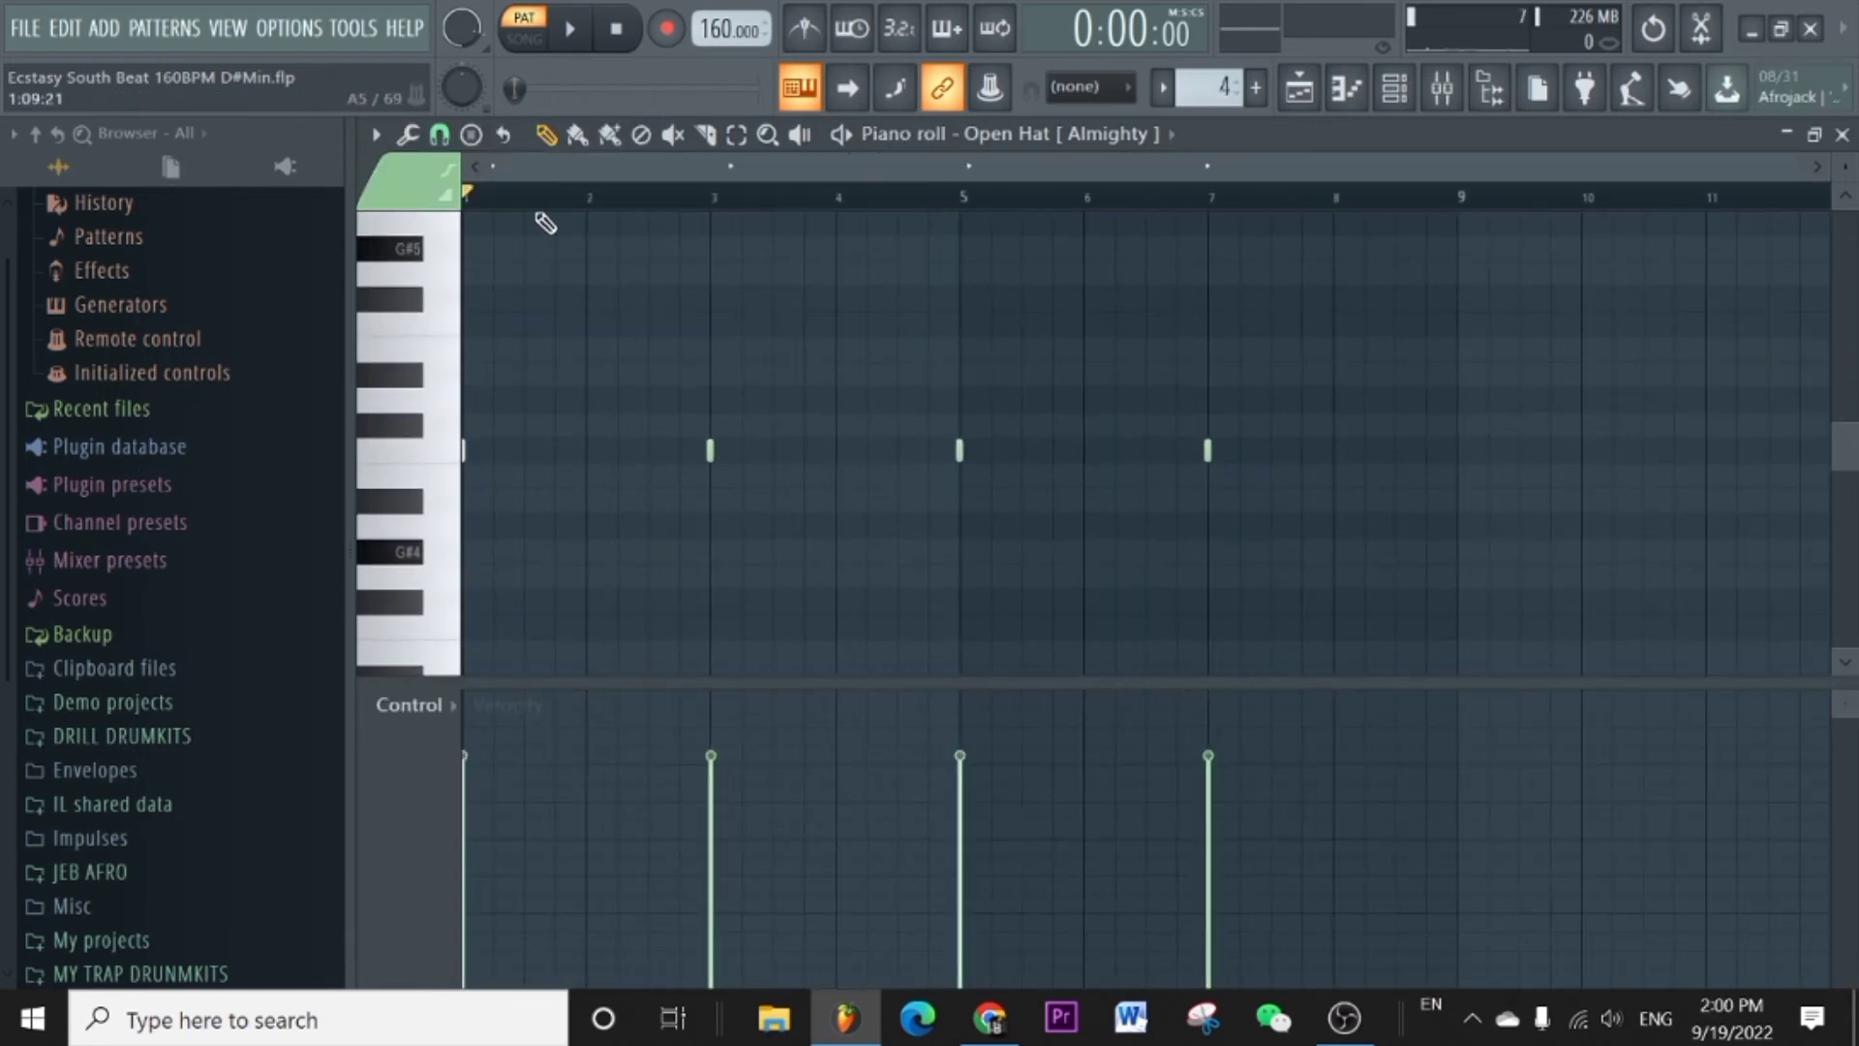
scroll(471, 305, "up", 4)
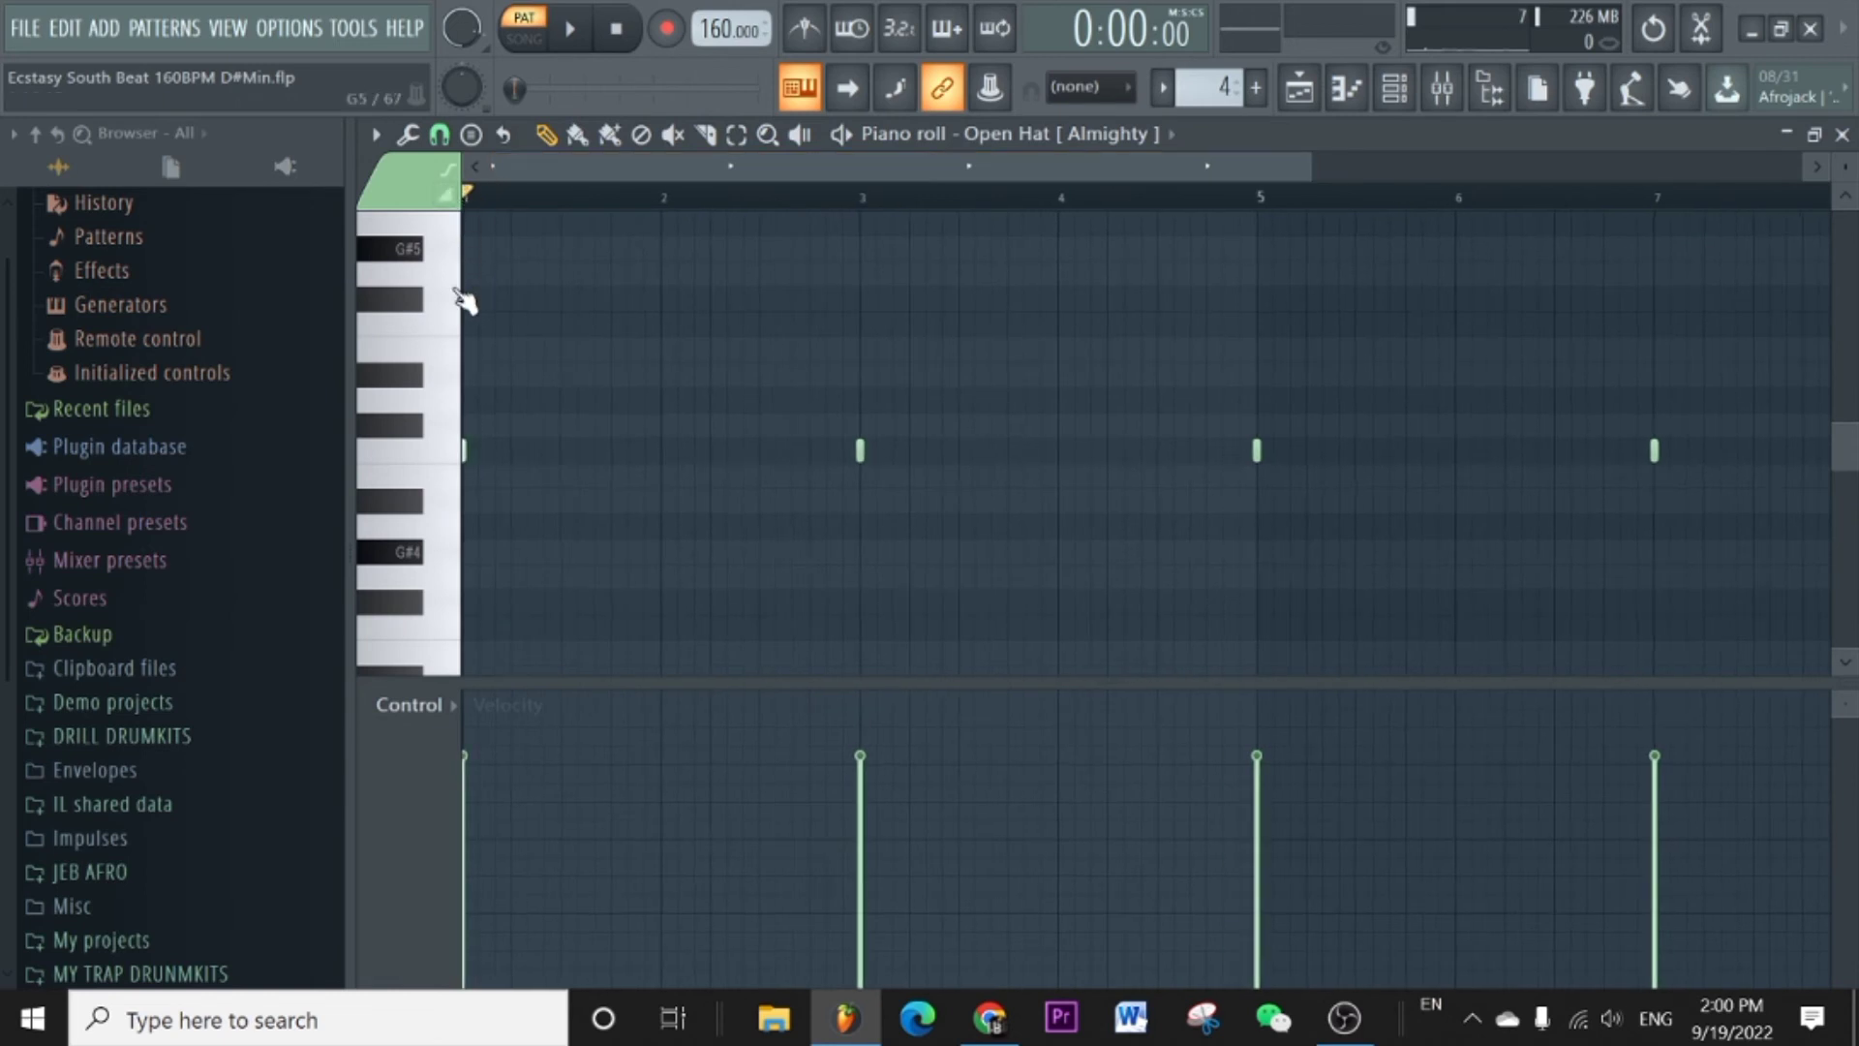
key("space")
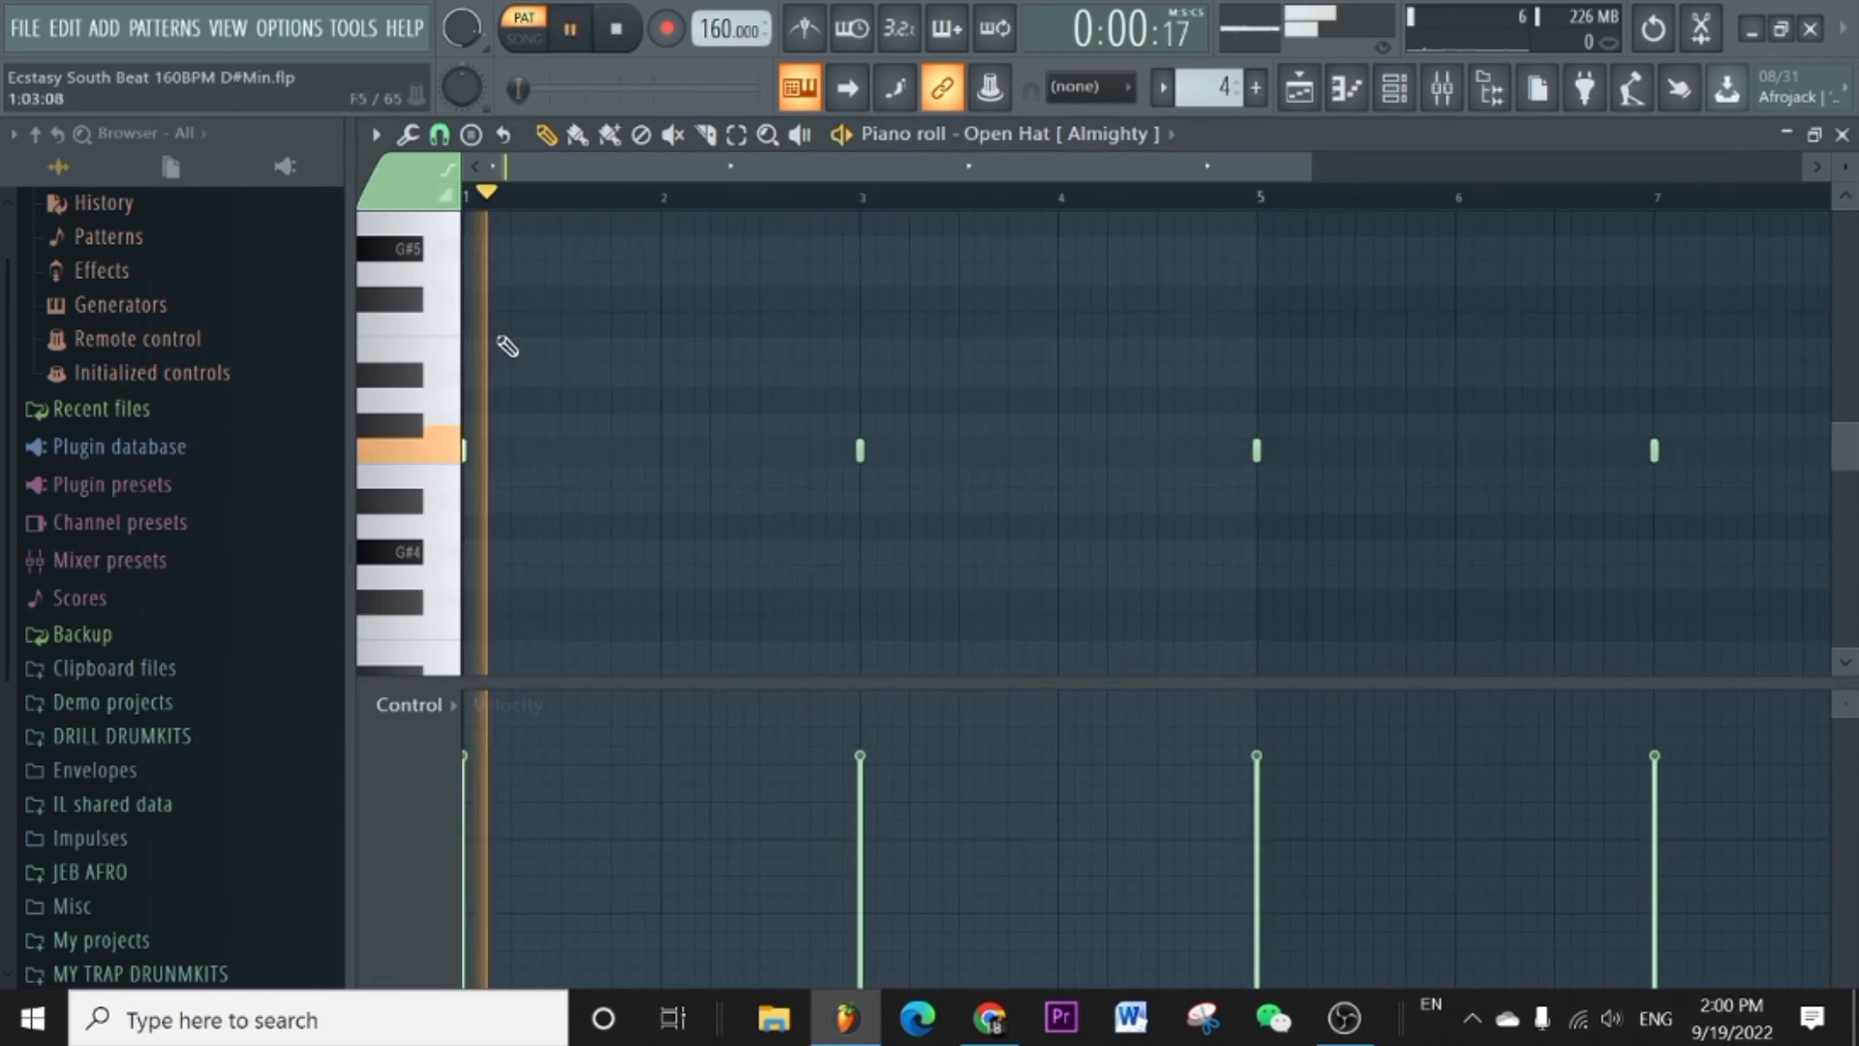
left_click(868, 200)
left_click(1258, 199)
key("space")
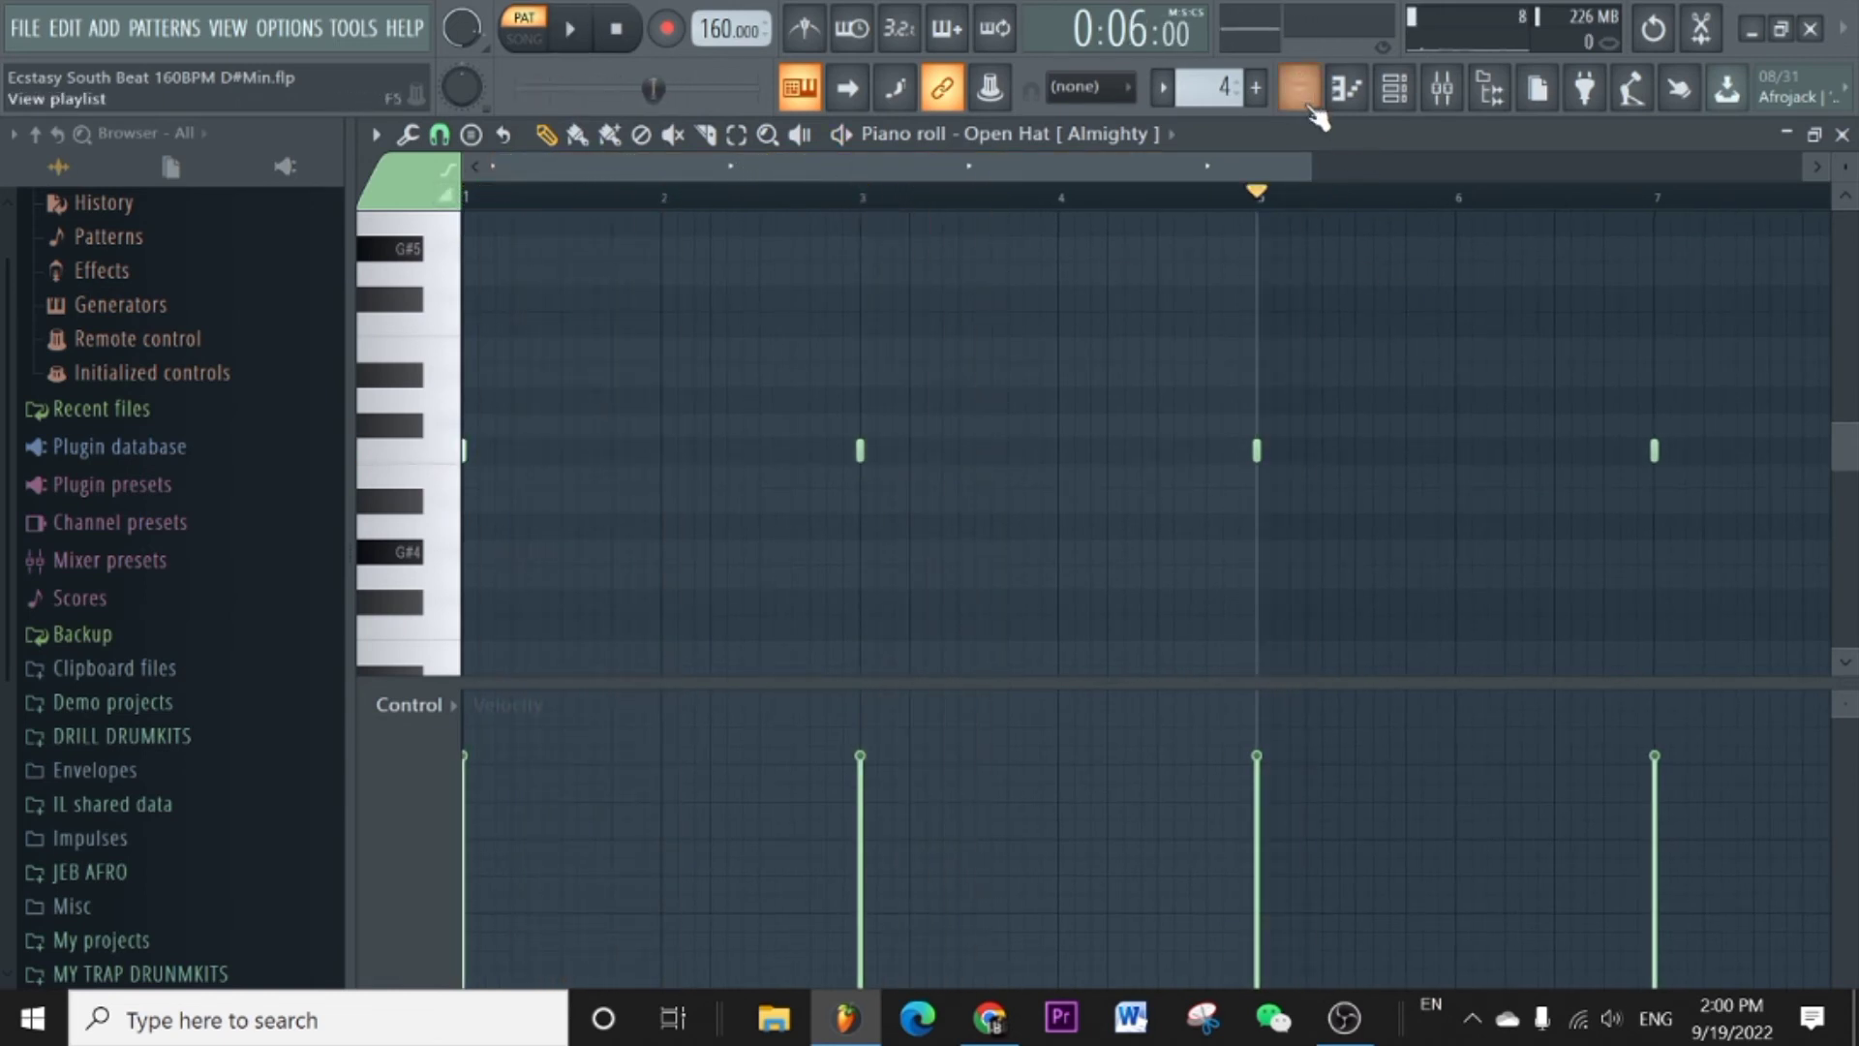
Open the MURDA_KICK_ICED_OUT pattern from Track 6 in the piano roll and play it twice from the first bar.
left_click(1299, 88)
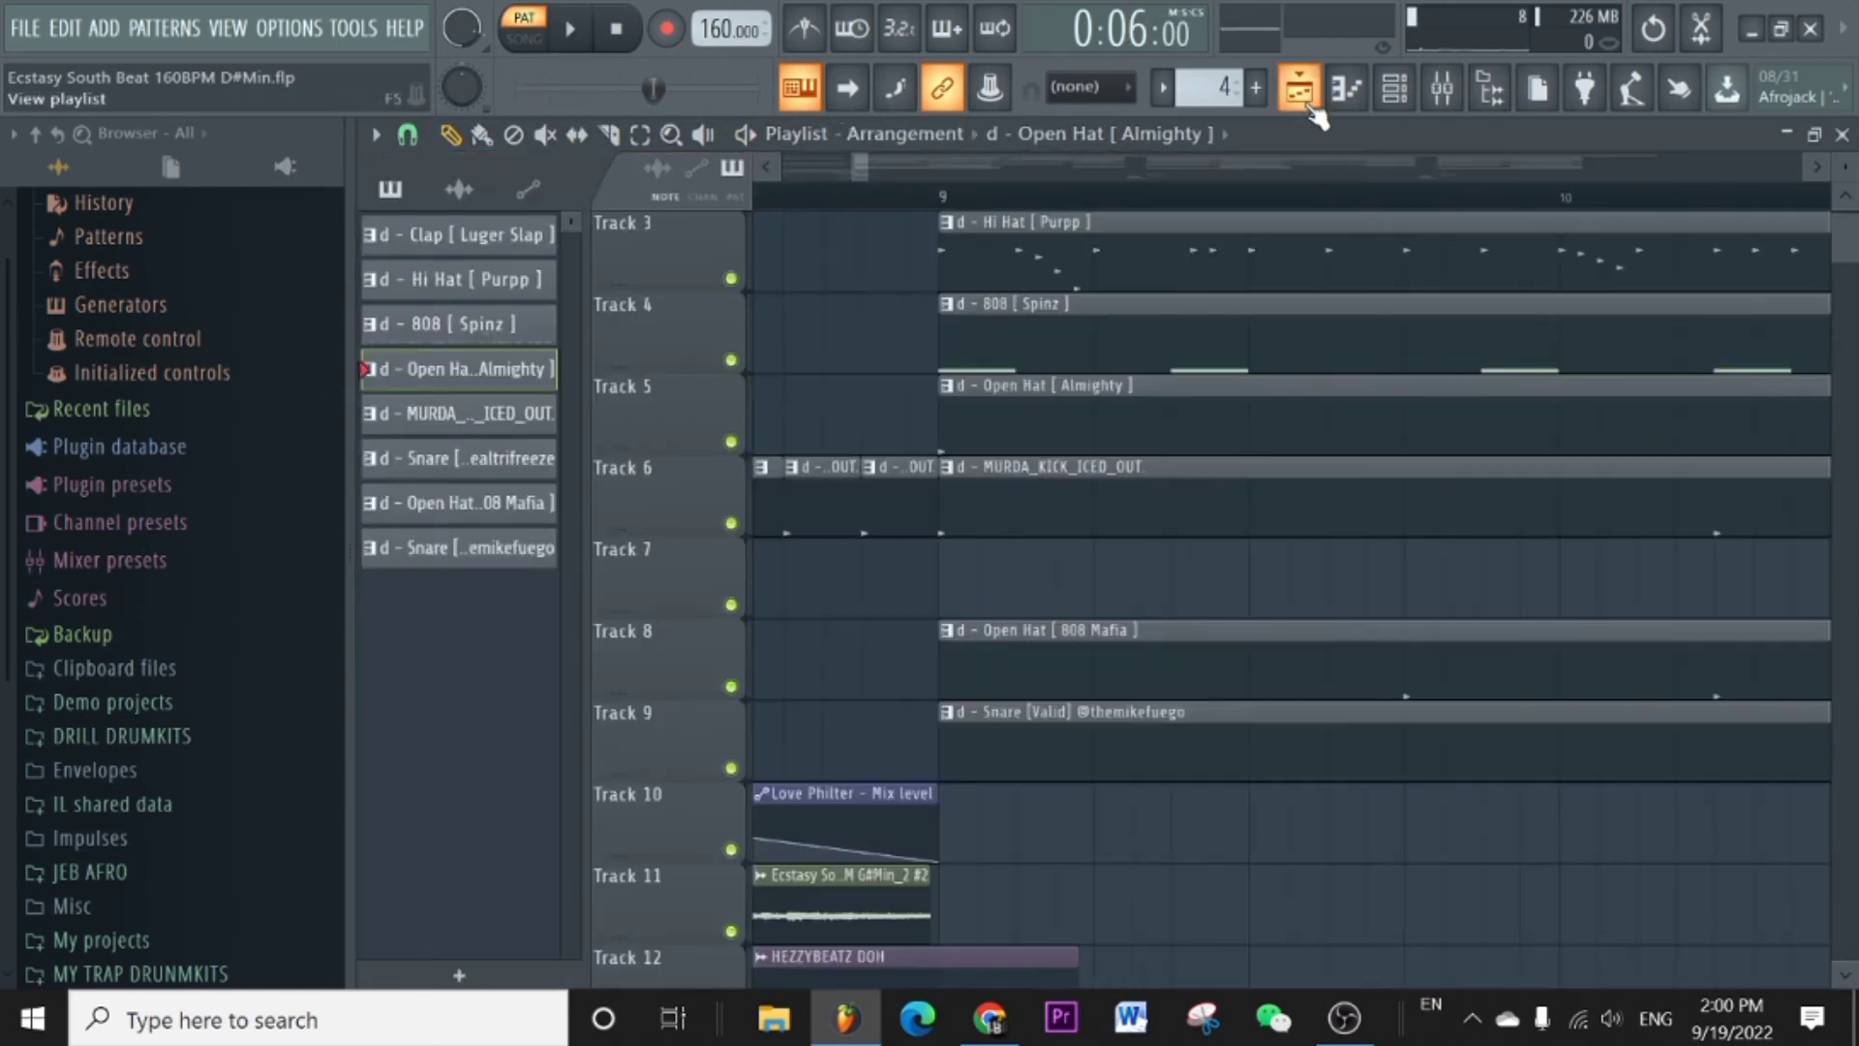
double_click(1014, 495)
scroll(1096, 201, "down", 3)
left_click_drag(487, 199, 463, 202)
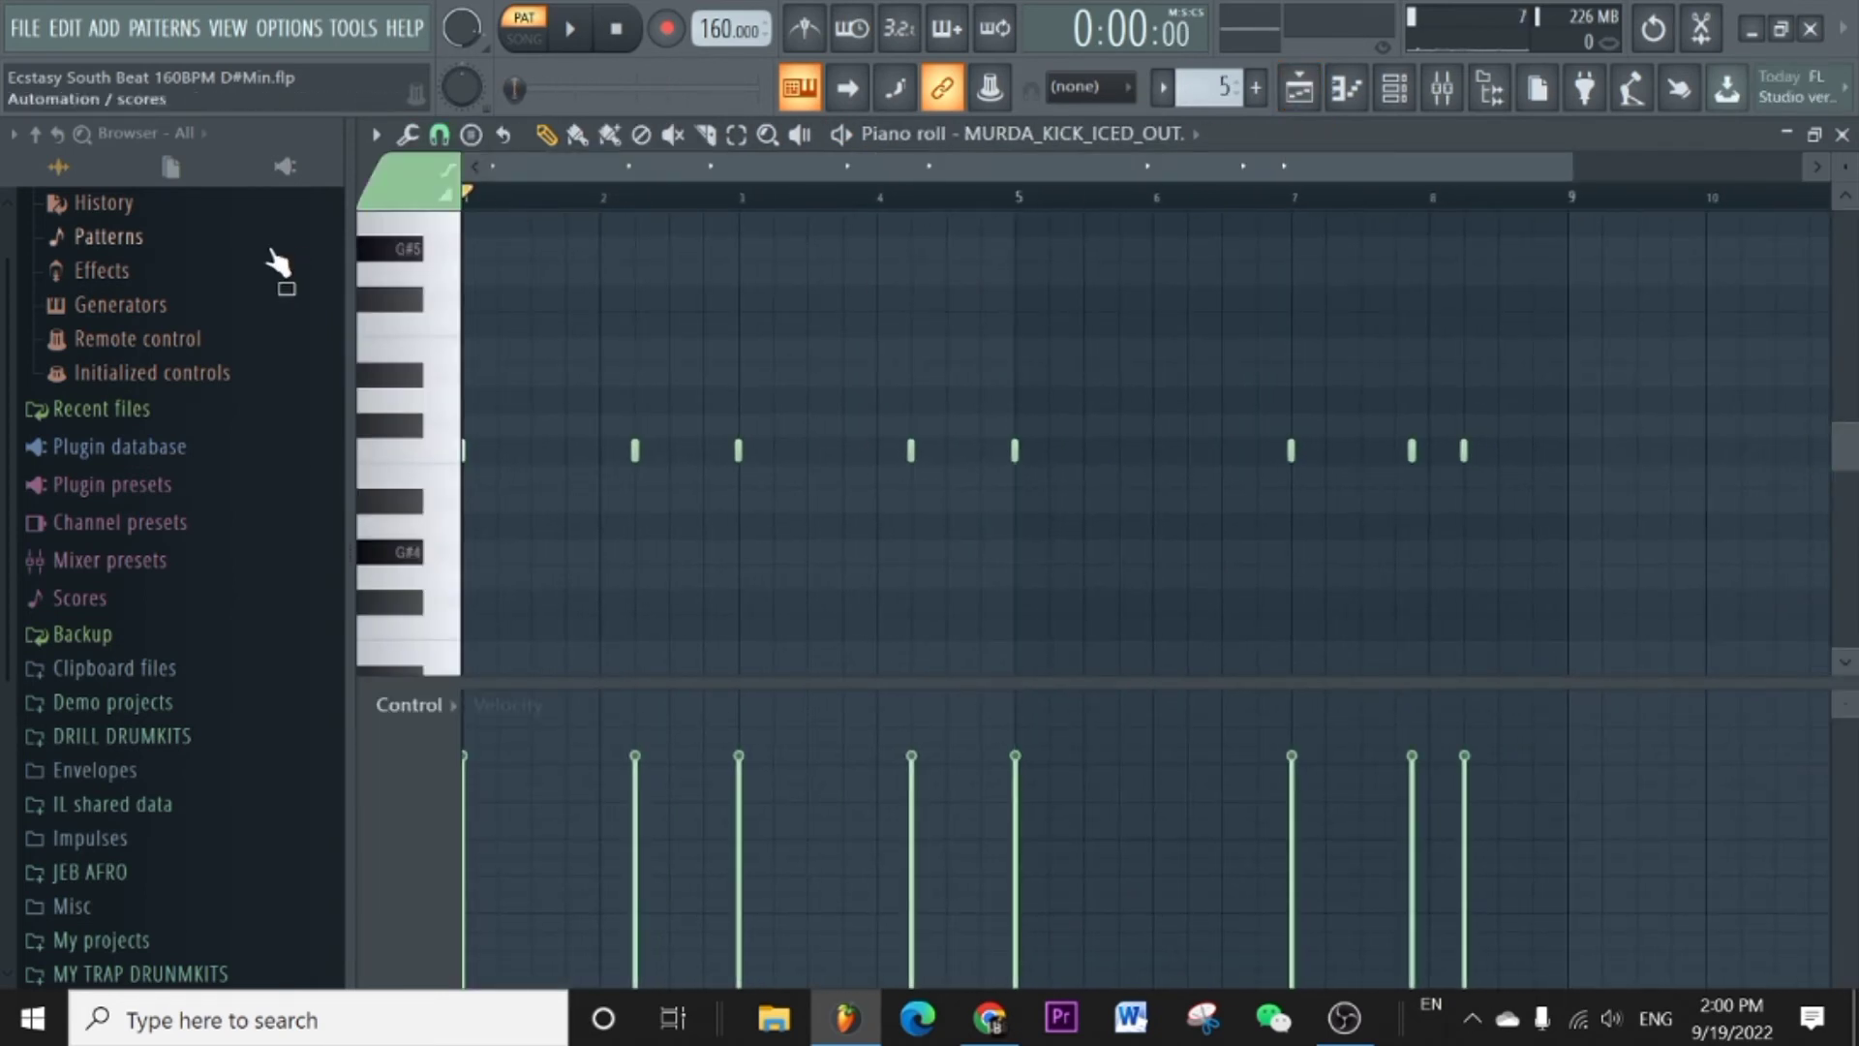
key("space")
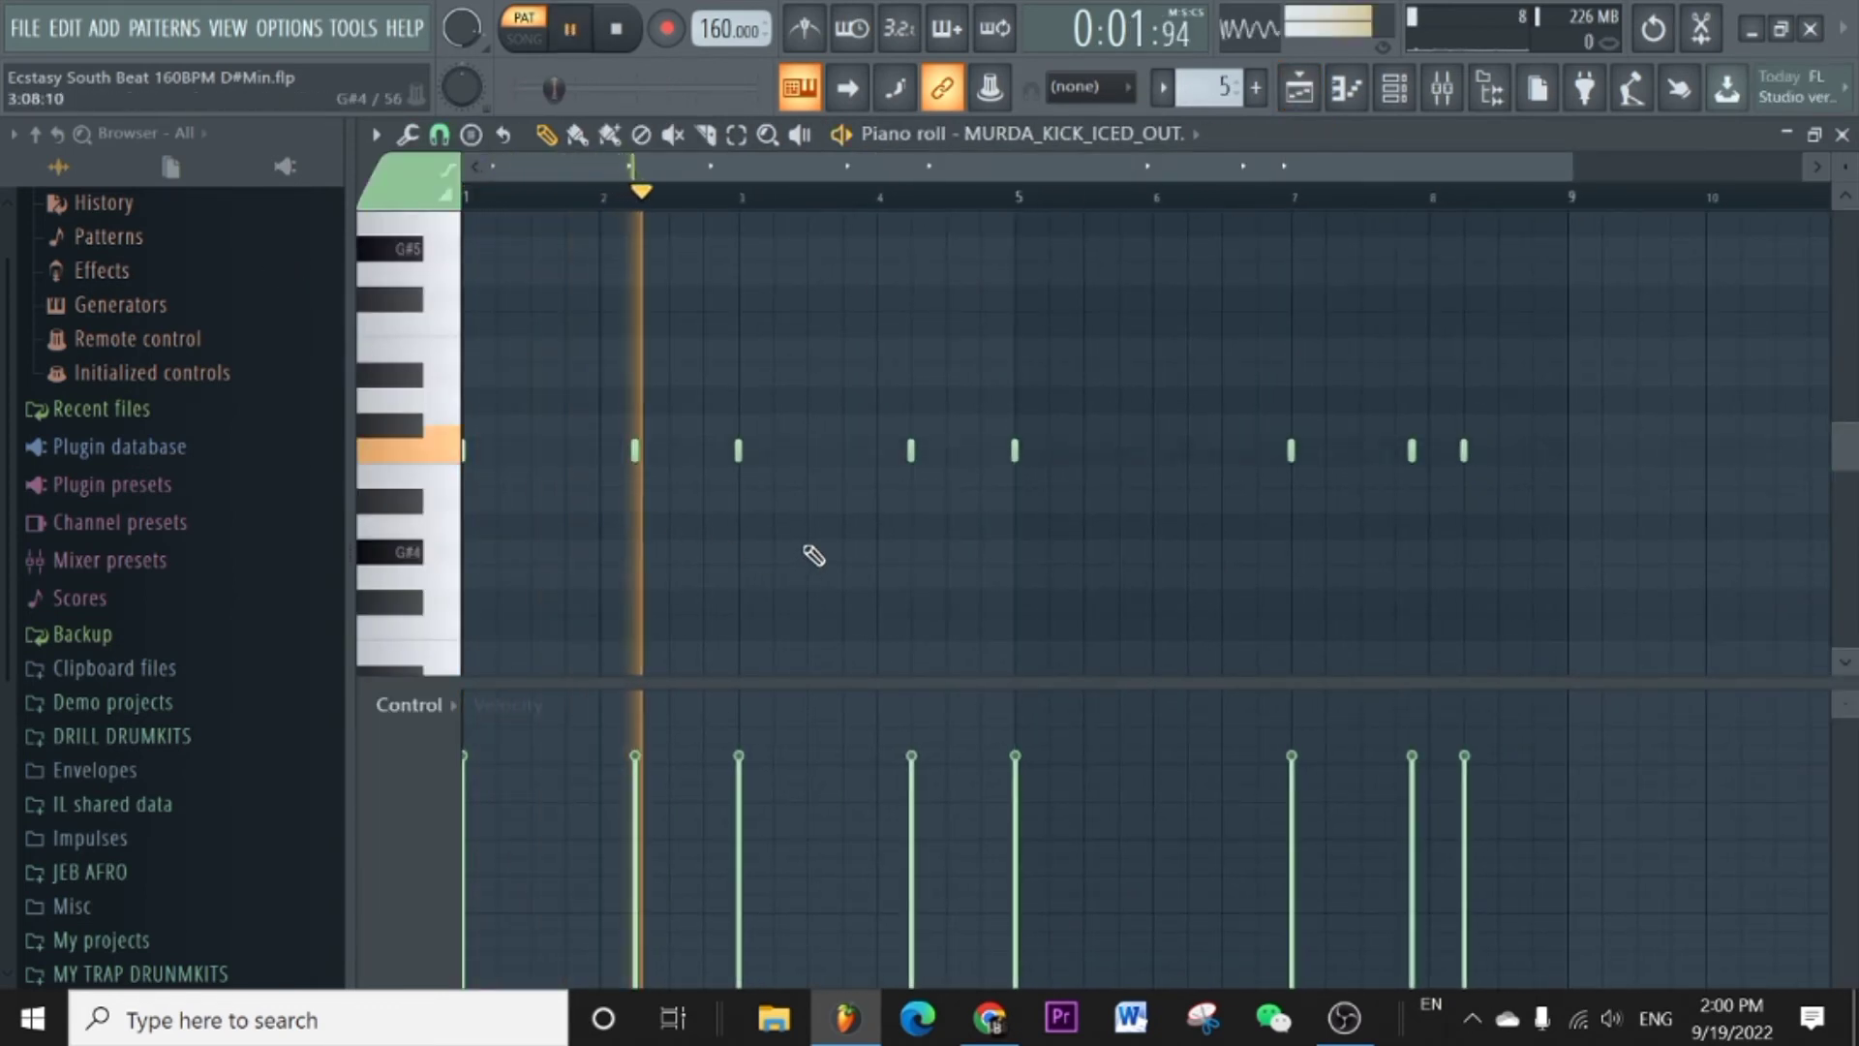
key("space")
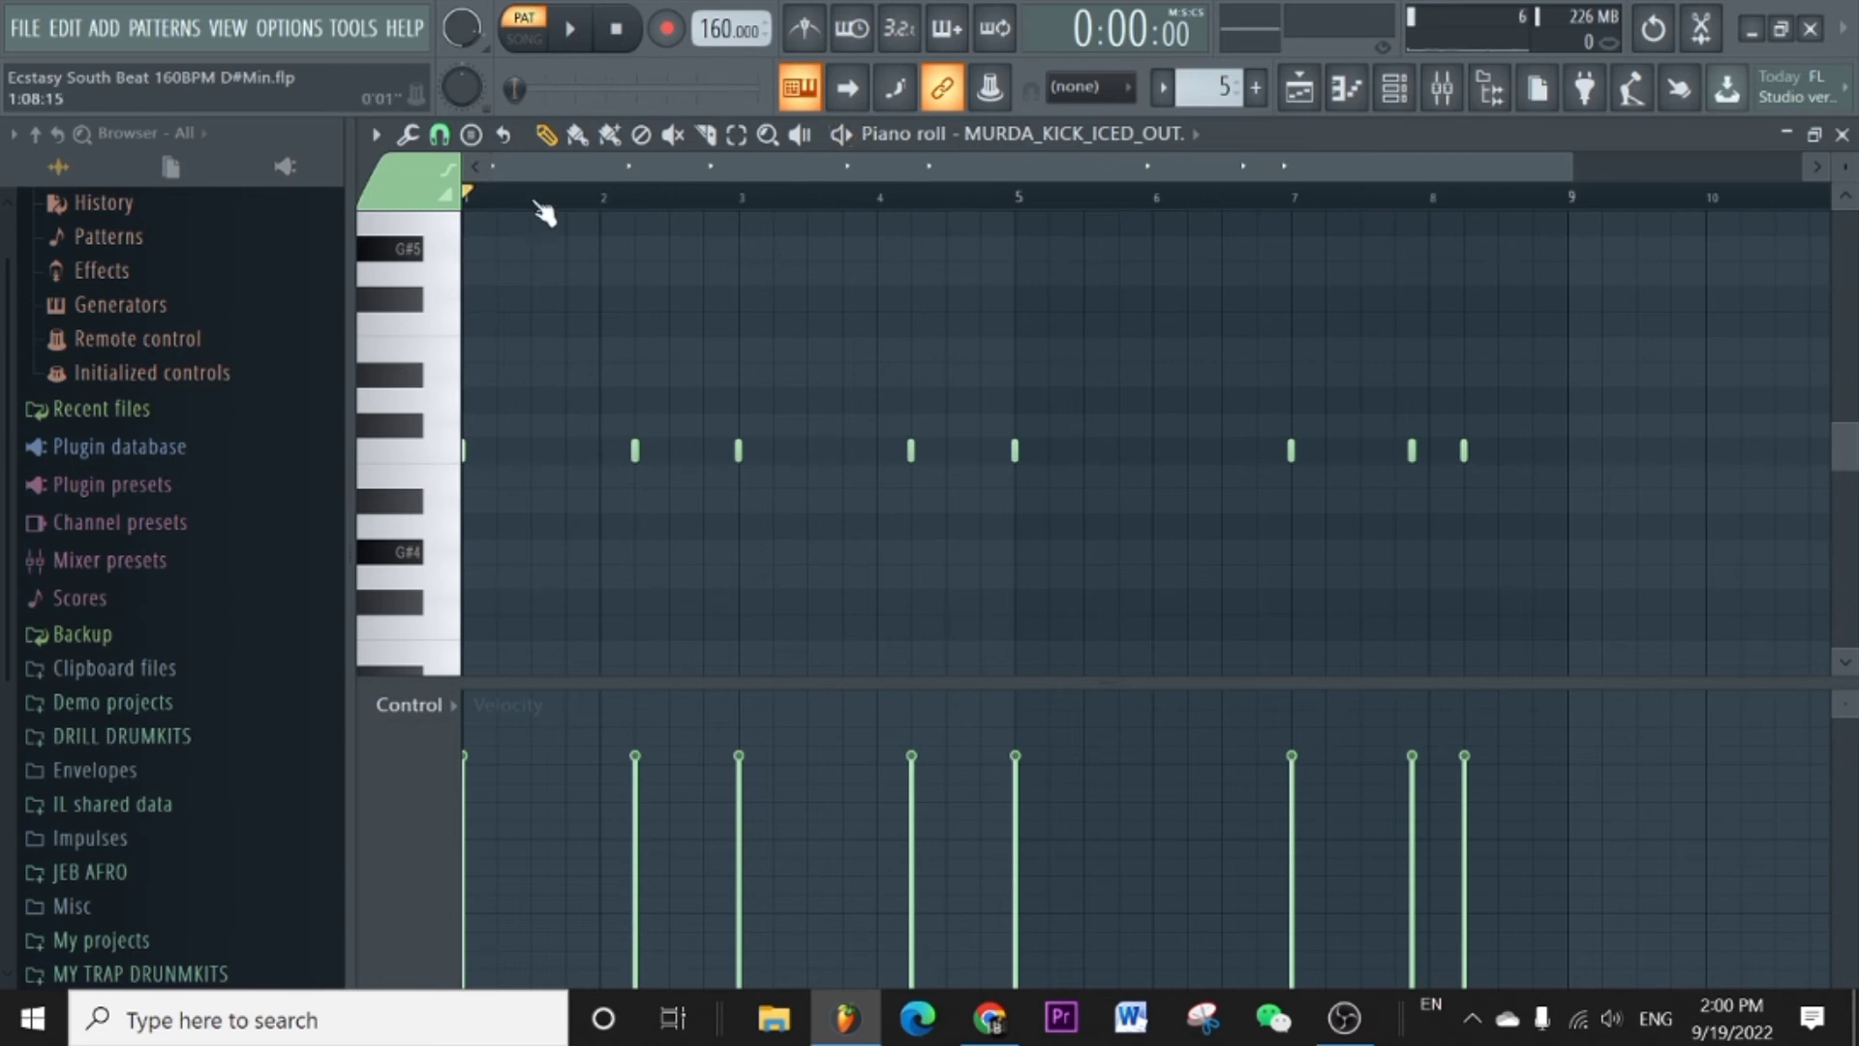
scroll(579, 168, "up", 3)
key("space")
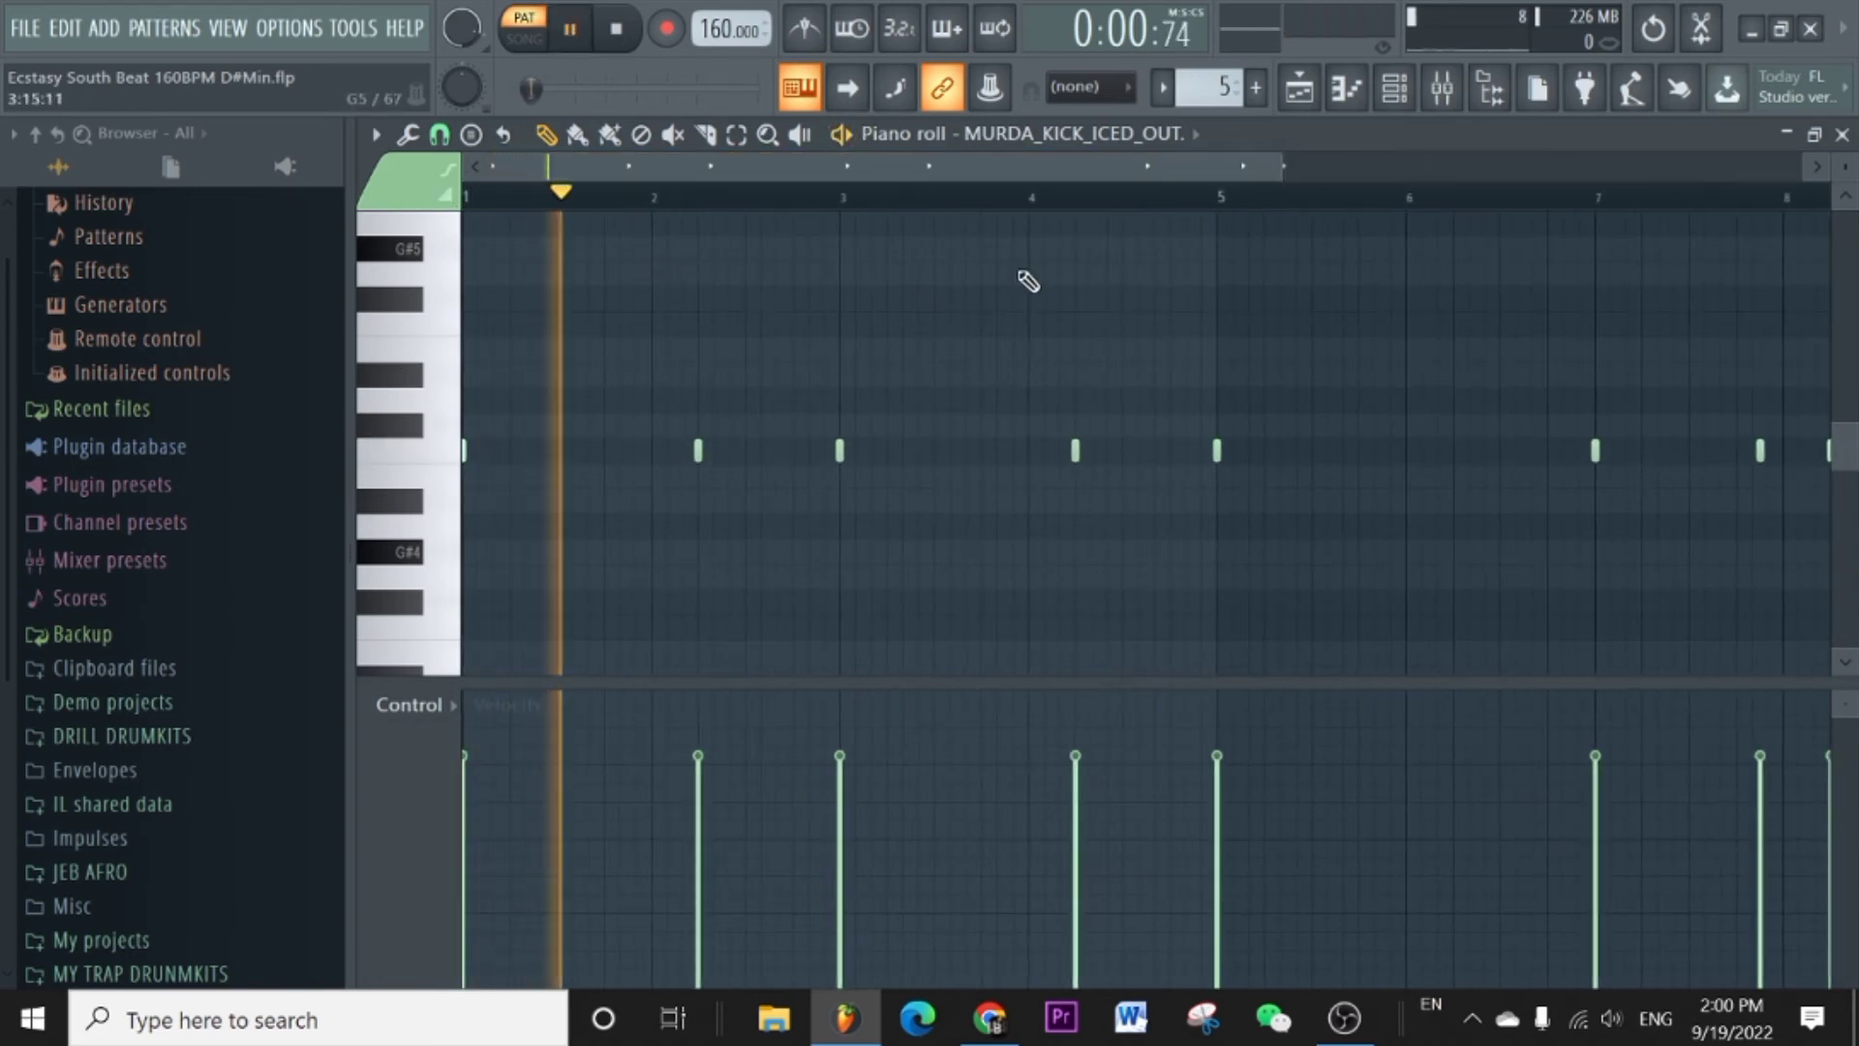
scroll(1129, 208, "down", 3)
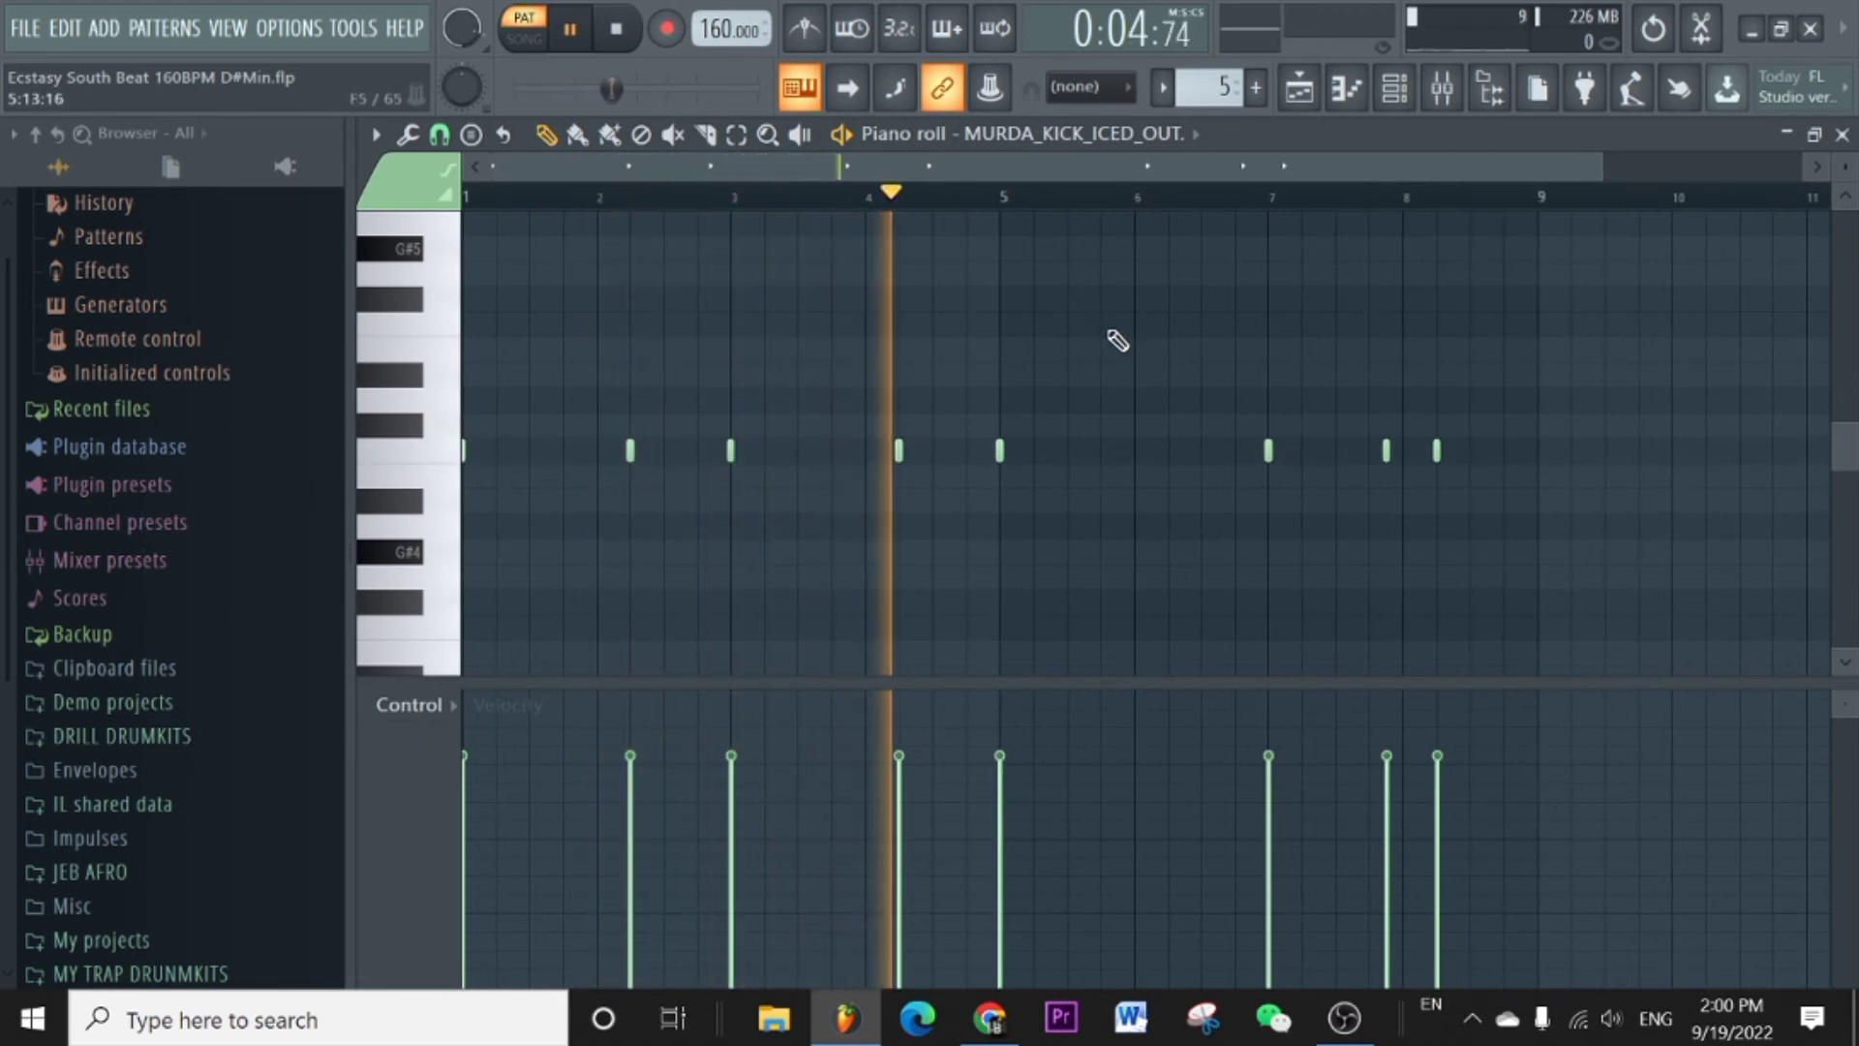
key("space")
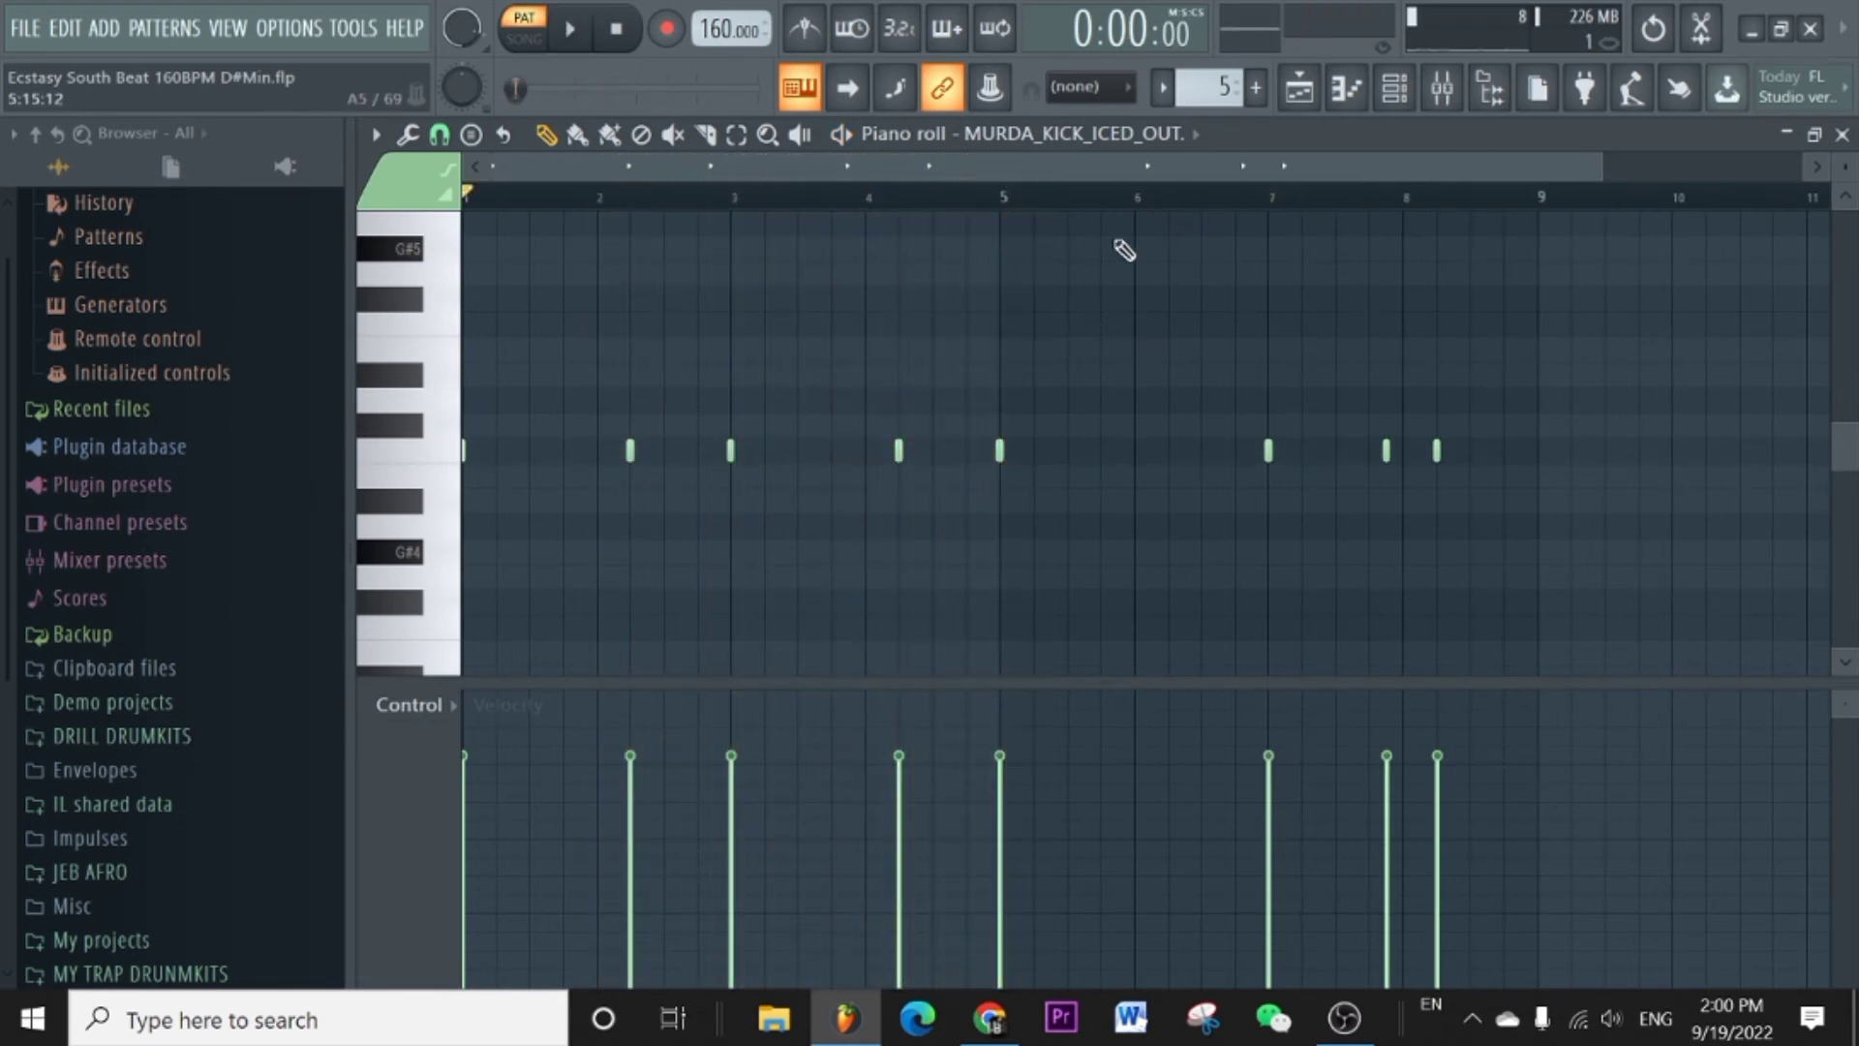
Open the Snare [Ditch] pattern from the Track 7 clip at bar 17 and play its two pairs of hits.
left_click(1315, 91)
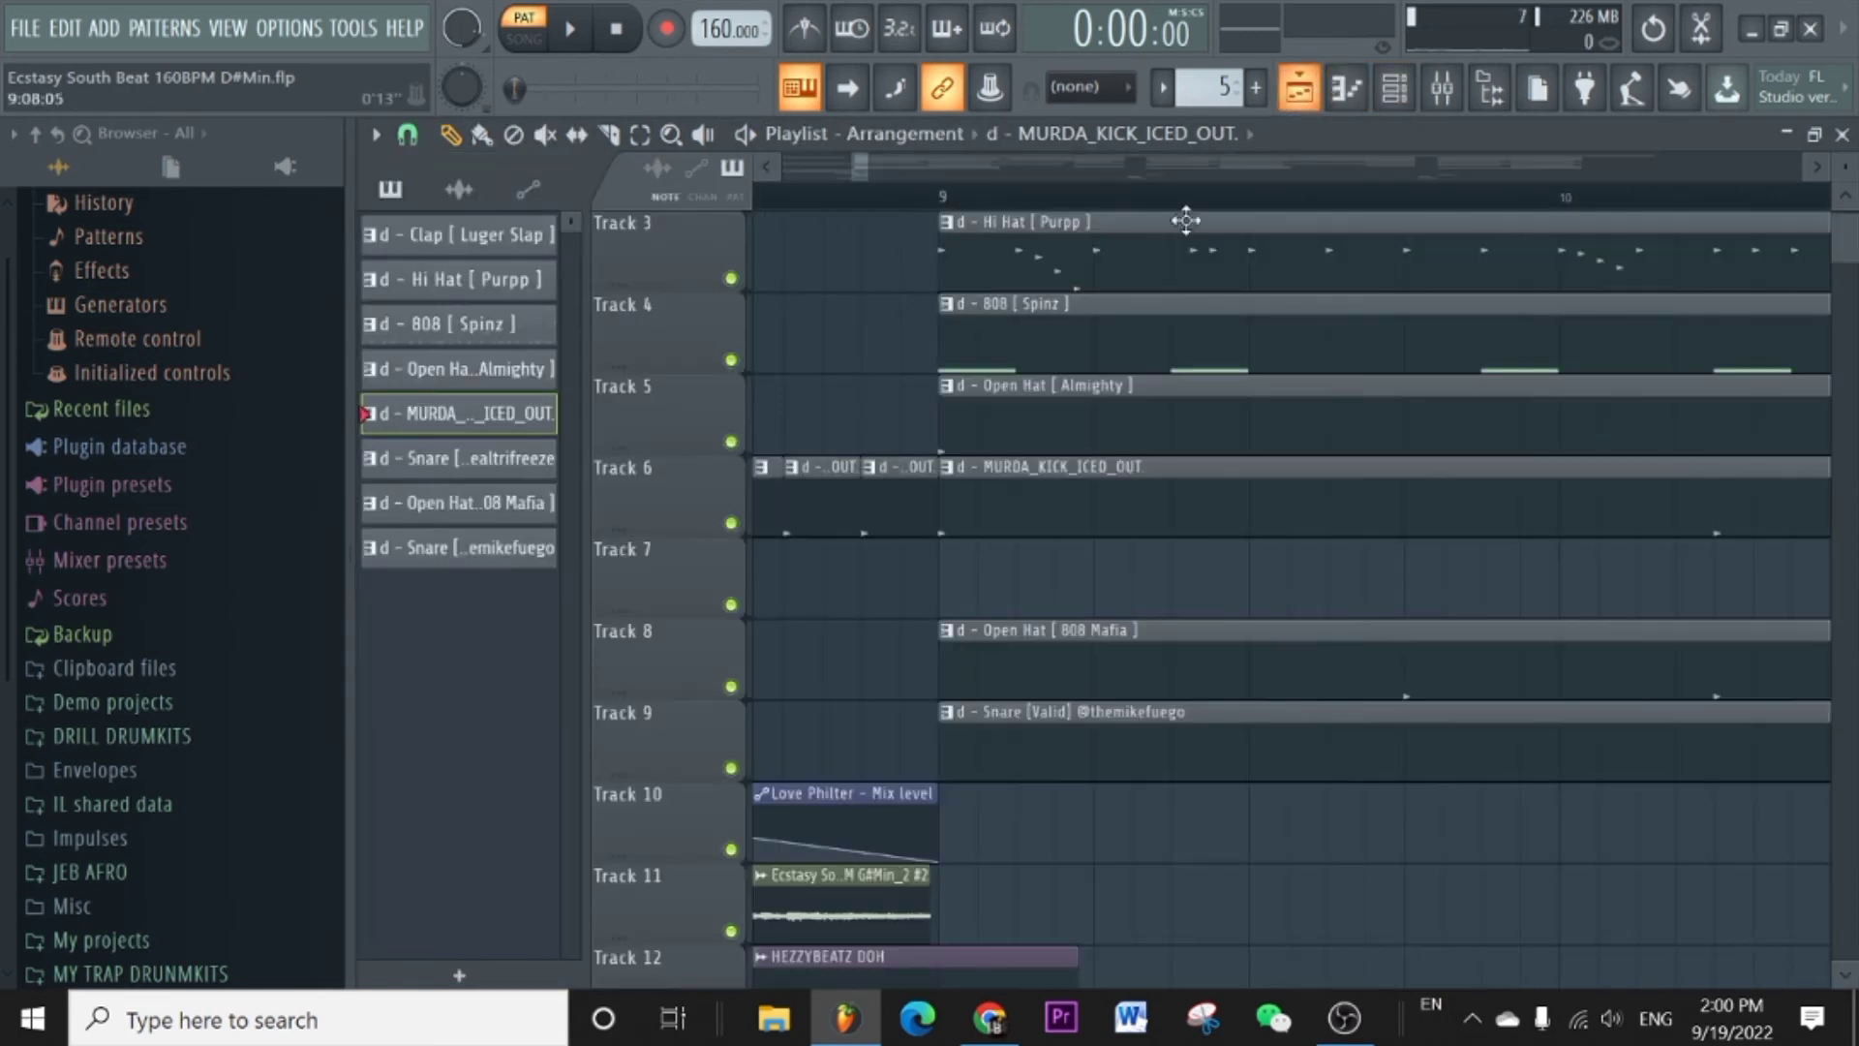
scroll(872, 625, "down", 3)
scroll(881, 600, "up", 2)
scroll(1051, 207, "down", 5)
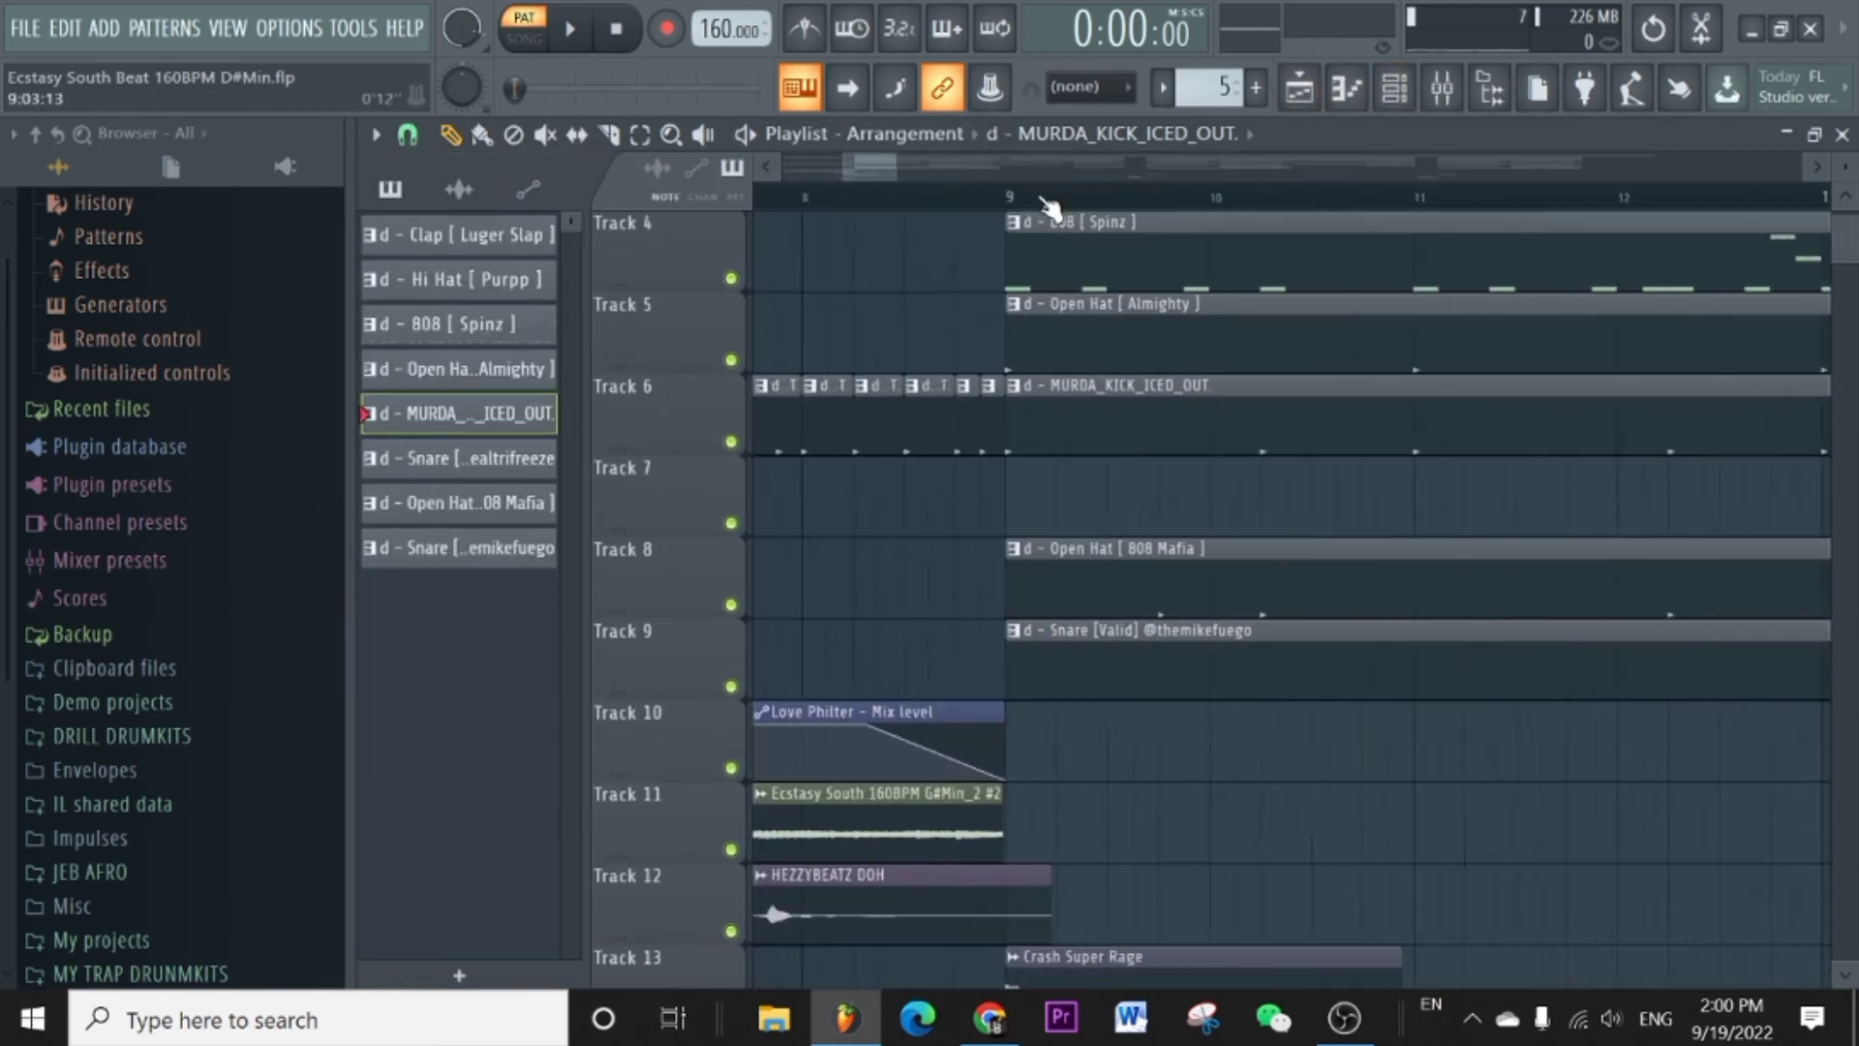
left_click(1455, 503)
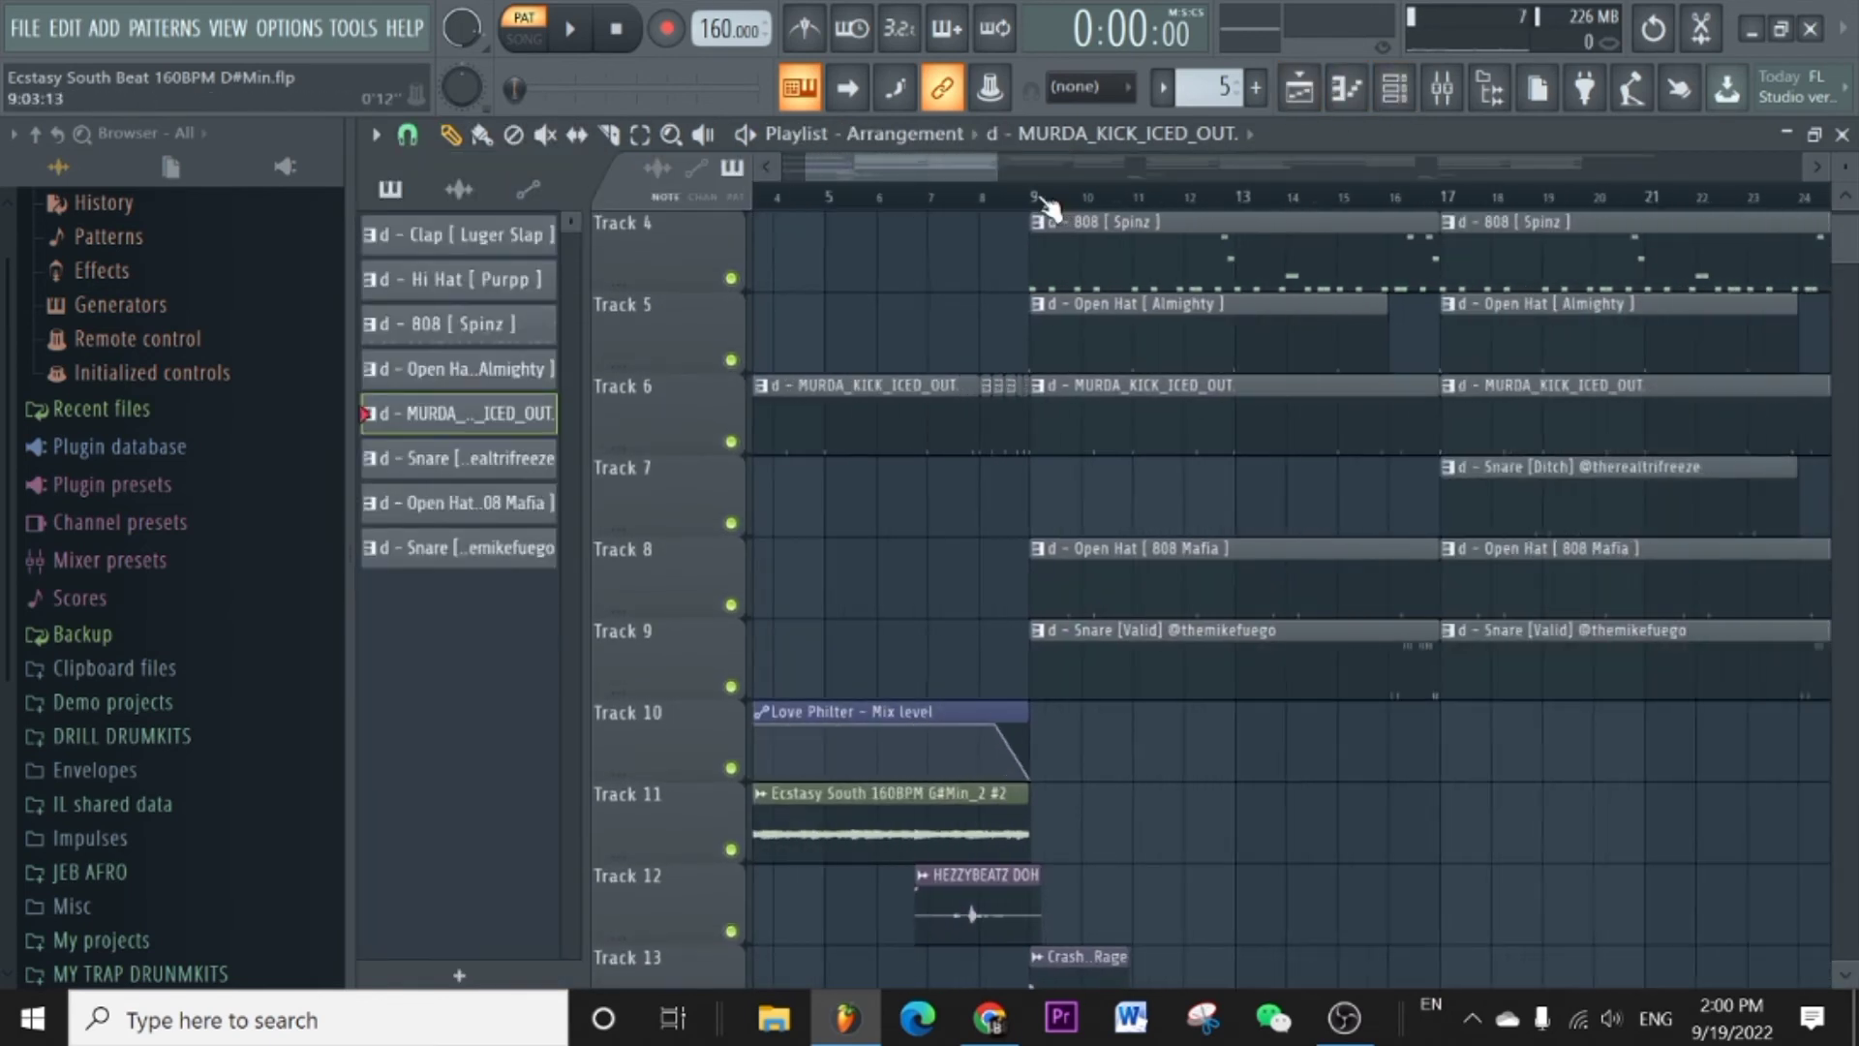
double_click(1515, 504)
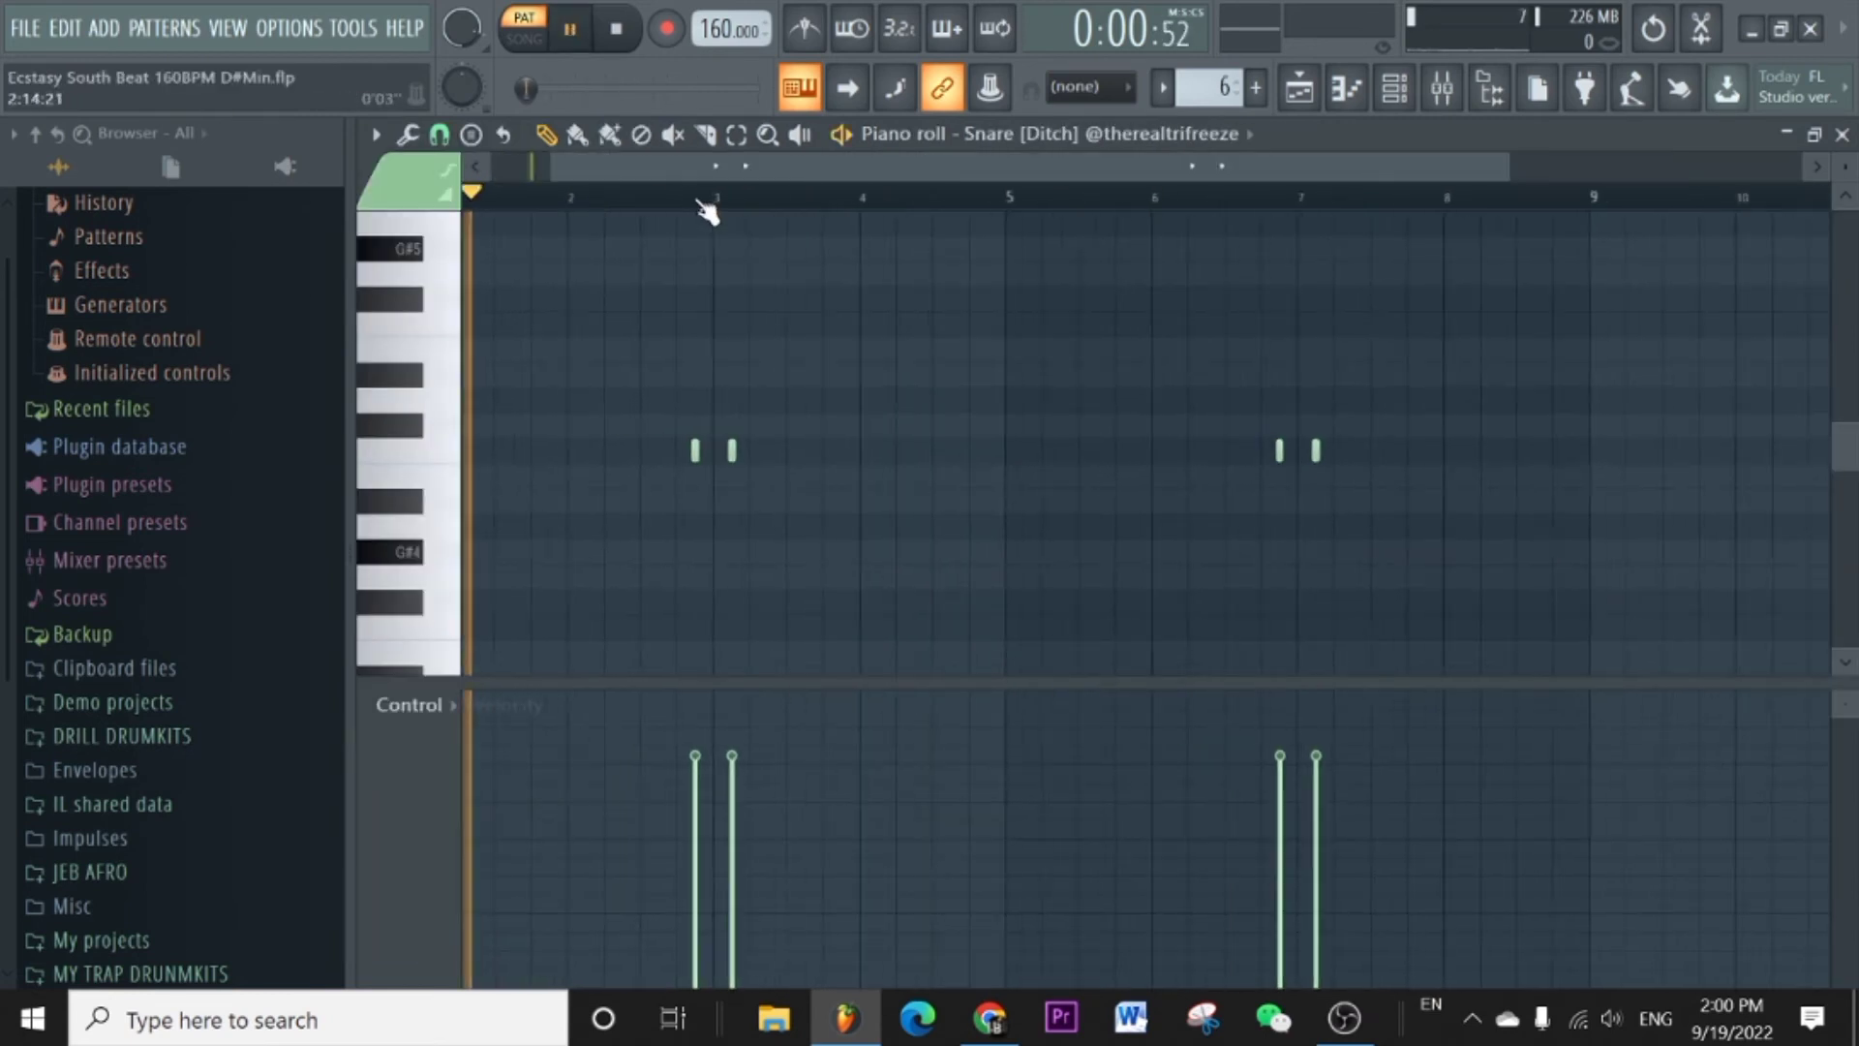
scroll(707, 208, "up", 4)
scroll(707, 208, "down", 2)
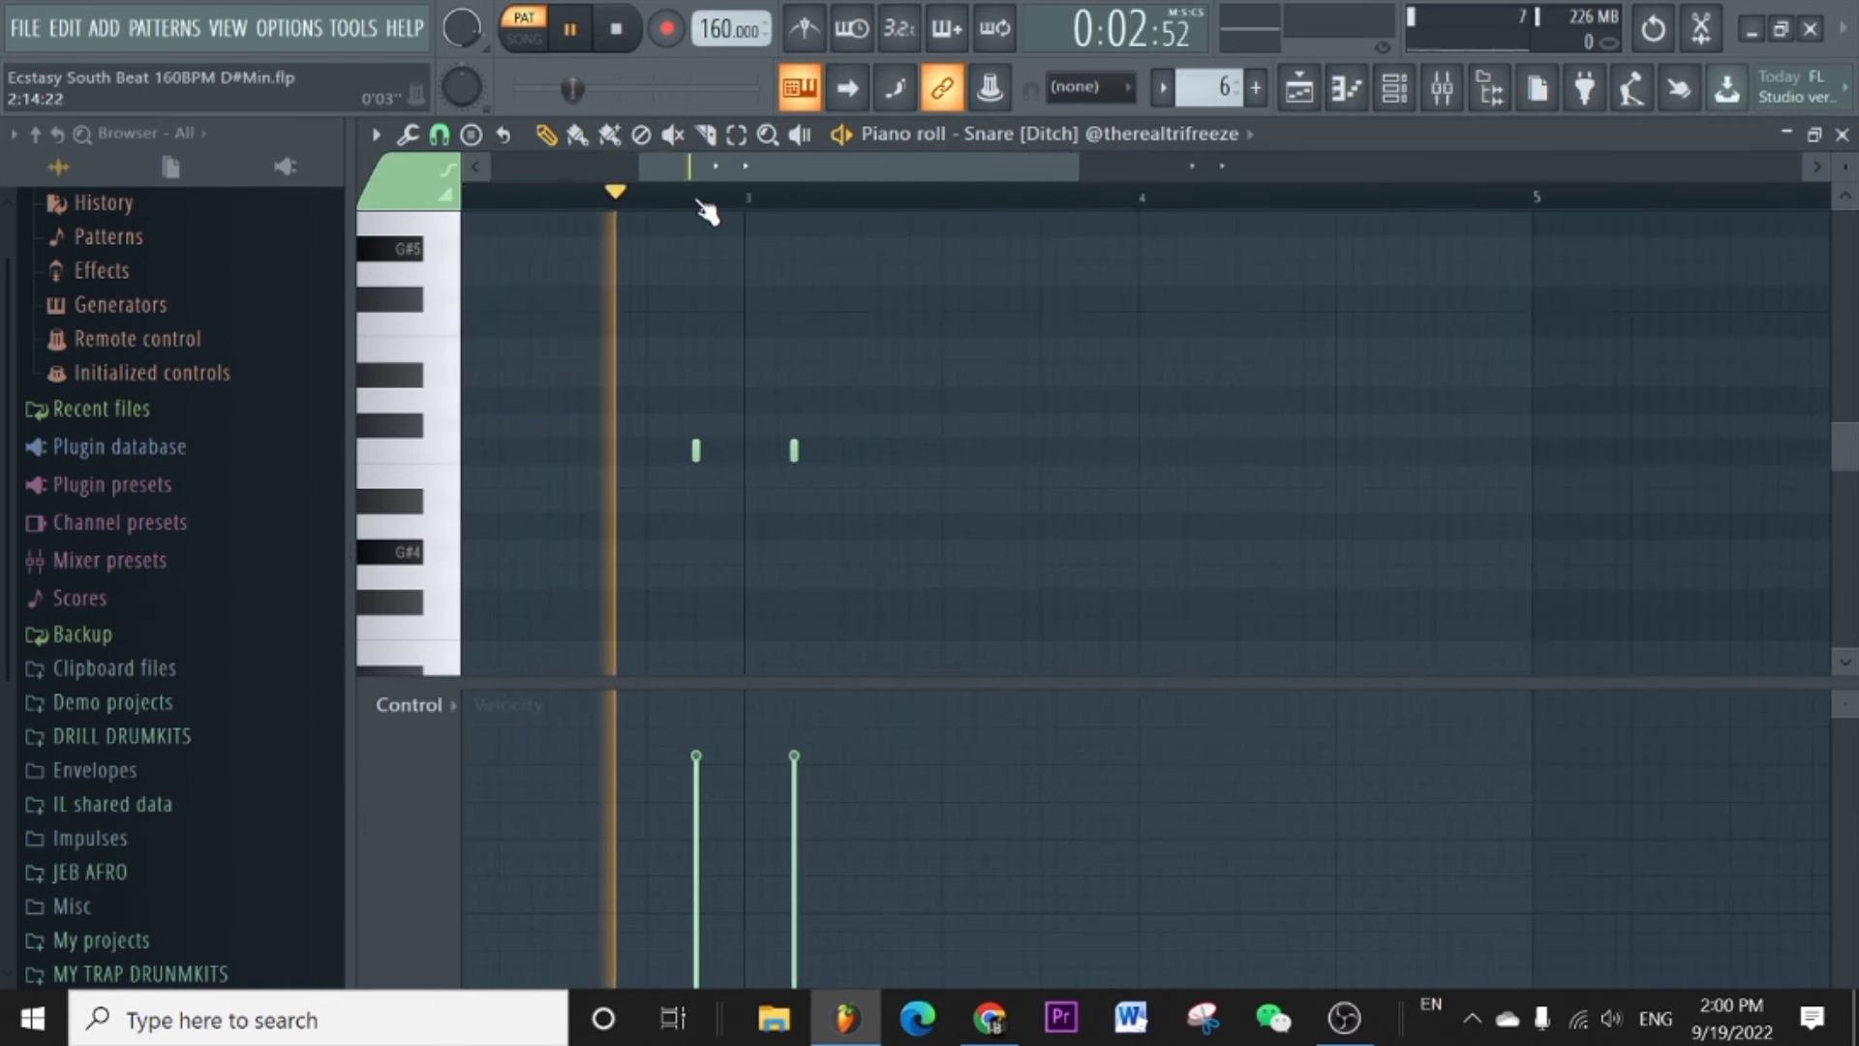
scroll(1259, 221, "down", 4)
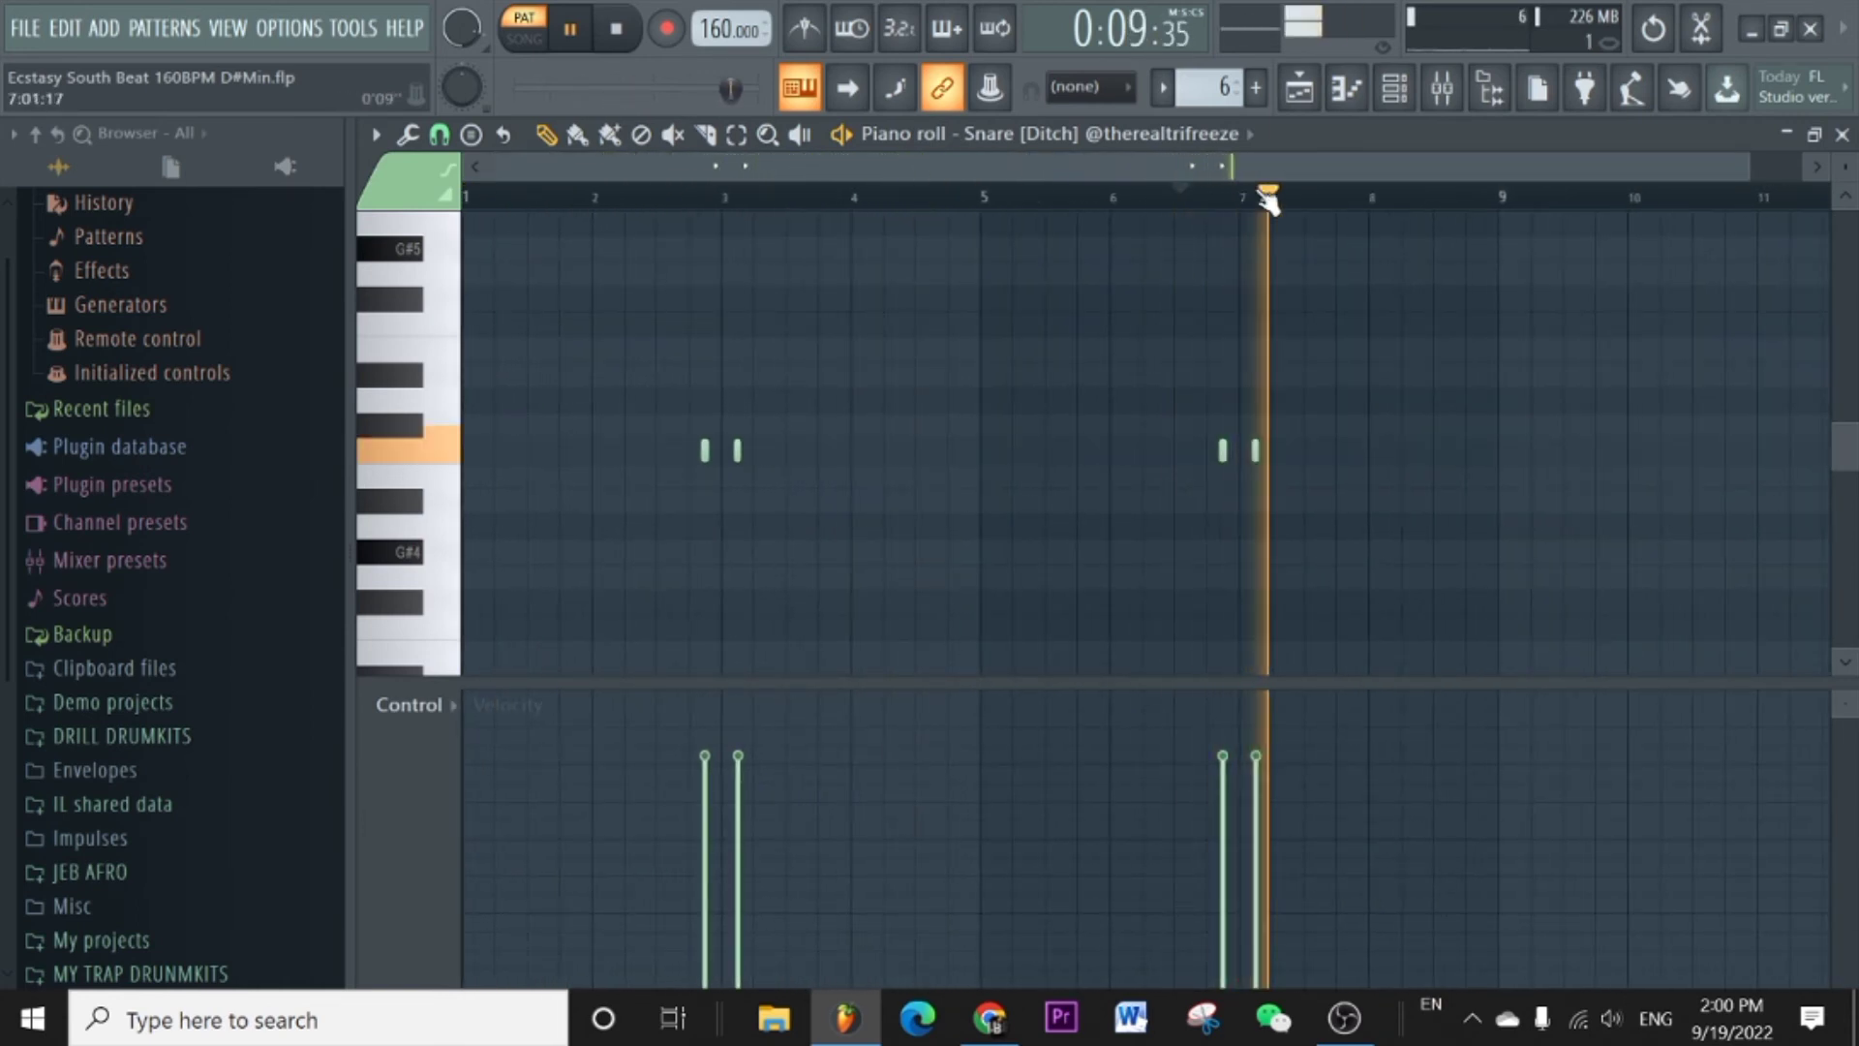
Return to the playlist and open the Open Hat [ 808 Mafia ] pattern in the piano roll.
key("F6")
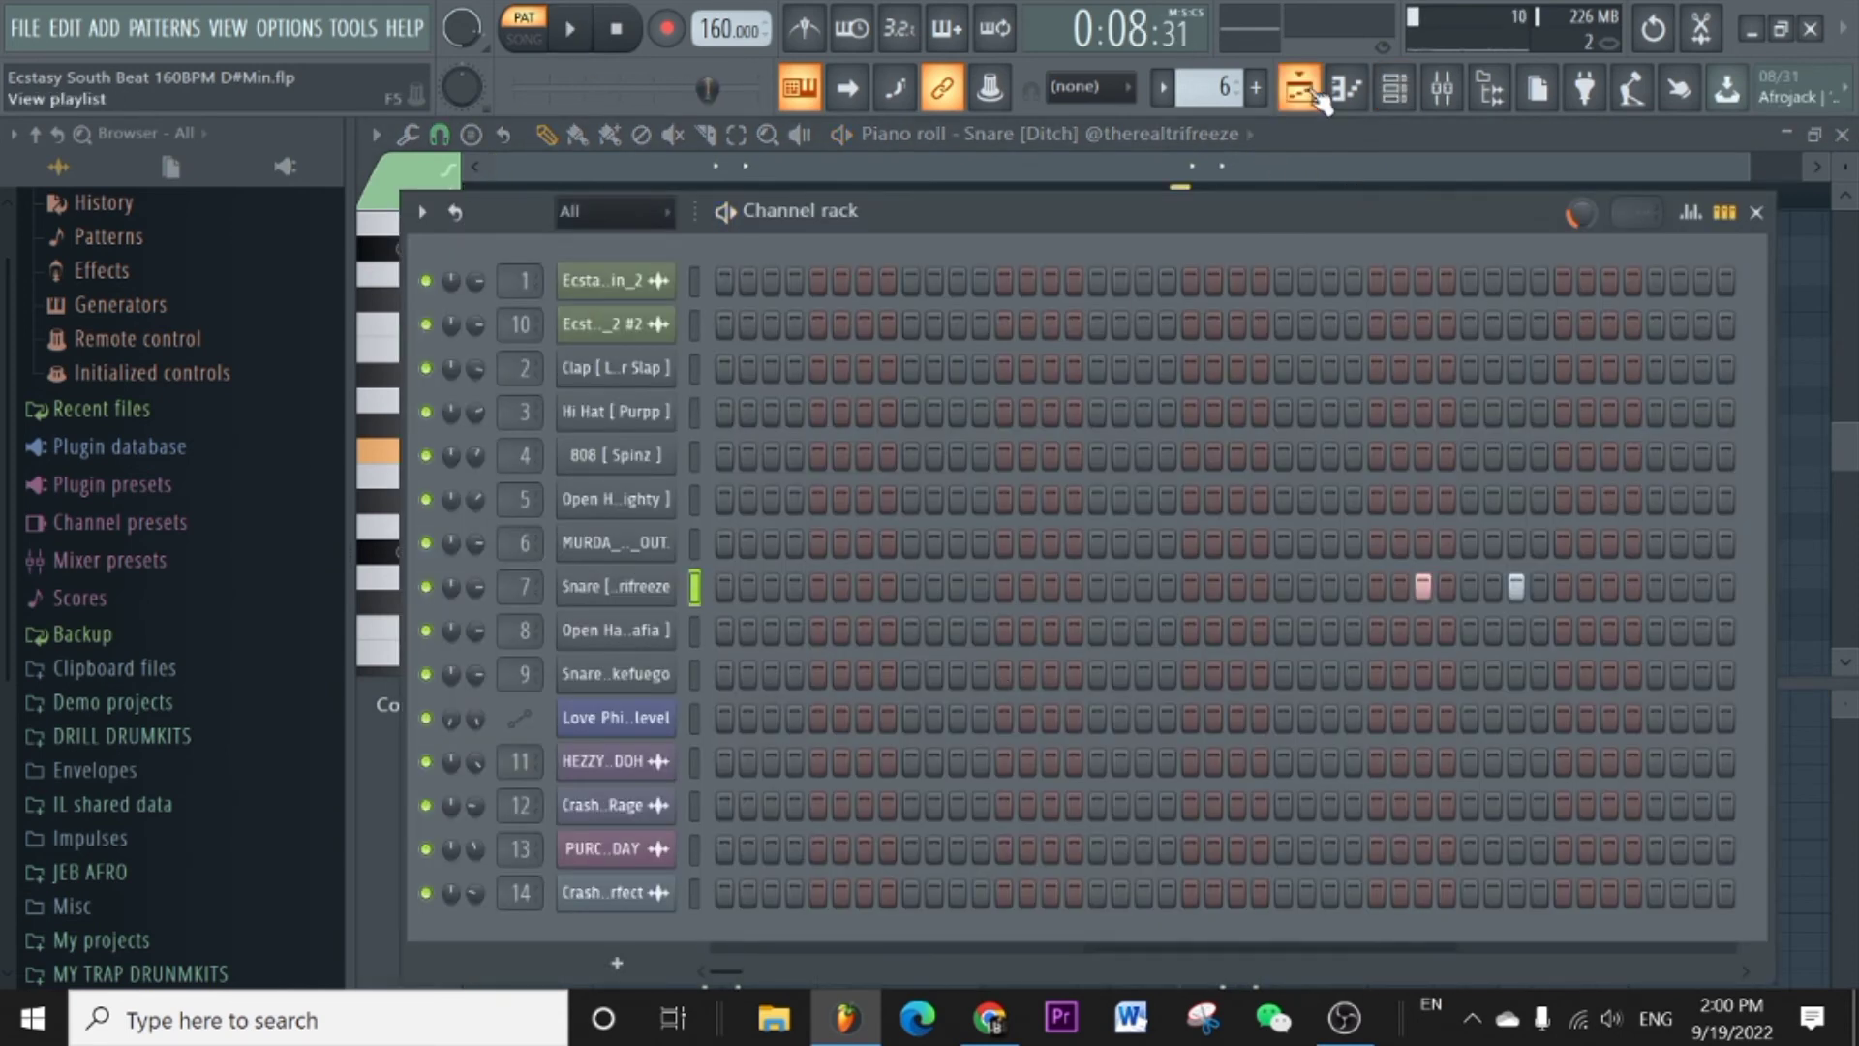
left_click(1317, 93)
scroll(1108, 532, "down", 2)
double_click(1124, 423)
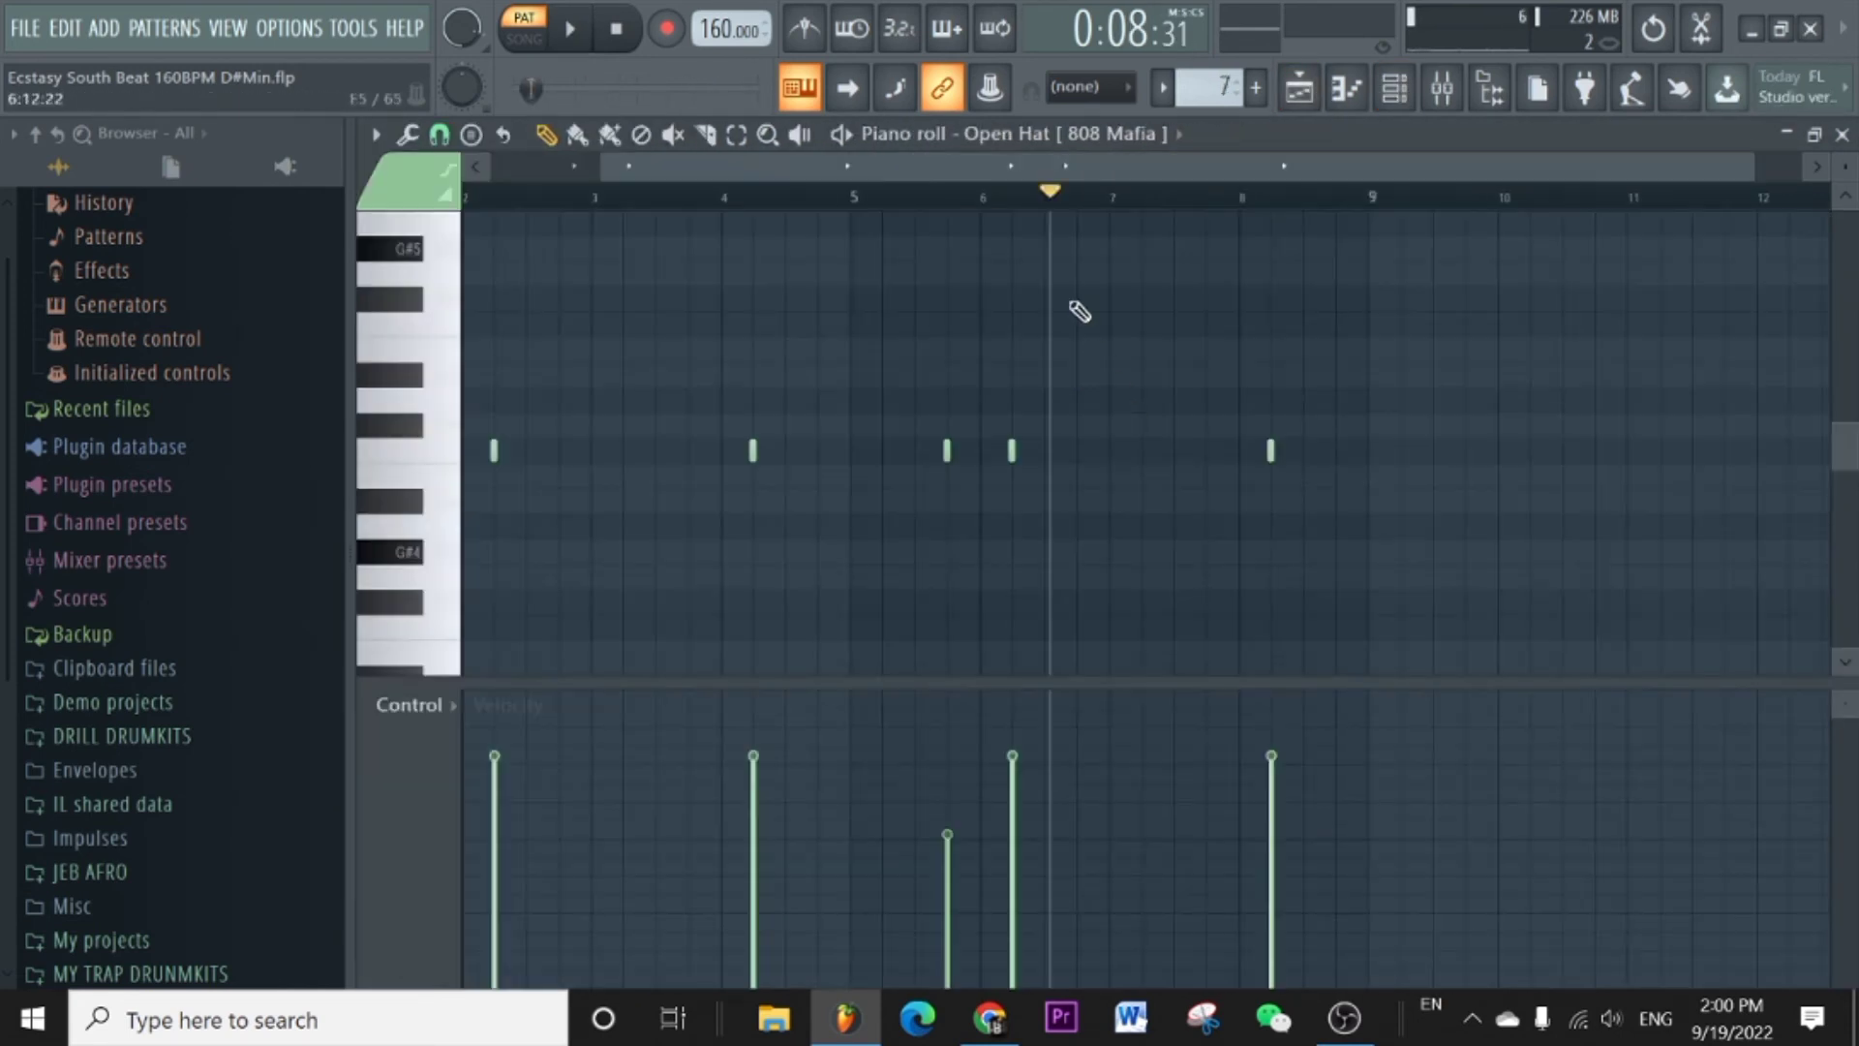
Play the Open Hat [ 808 Mafia ] pattern from its first bar in the piano roll.
scroll(1084, 281, "down", 1)
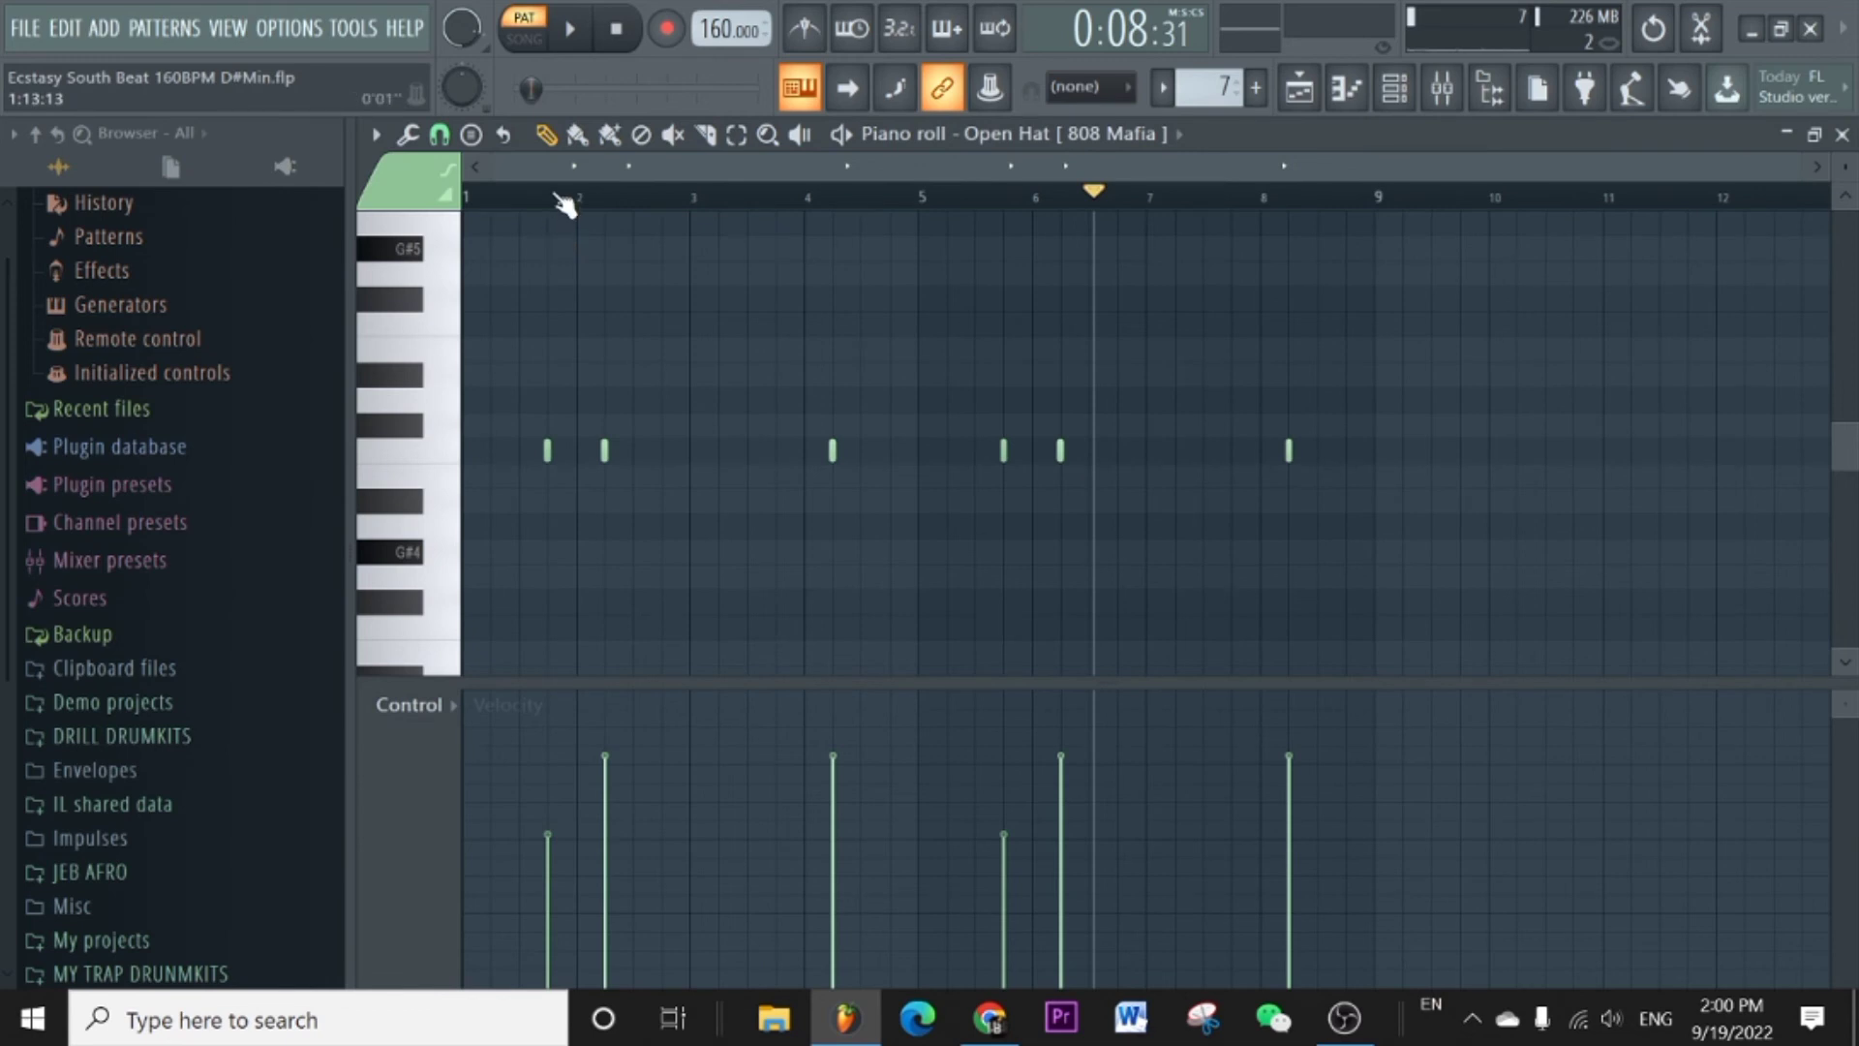
key("space")
scroll(562, 164, "up", 1)
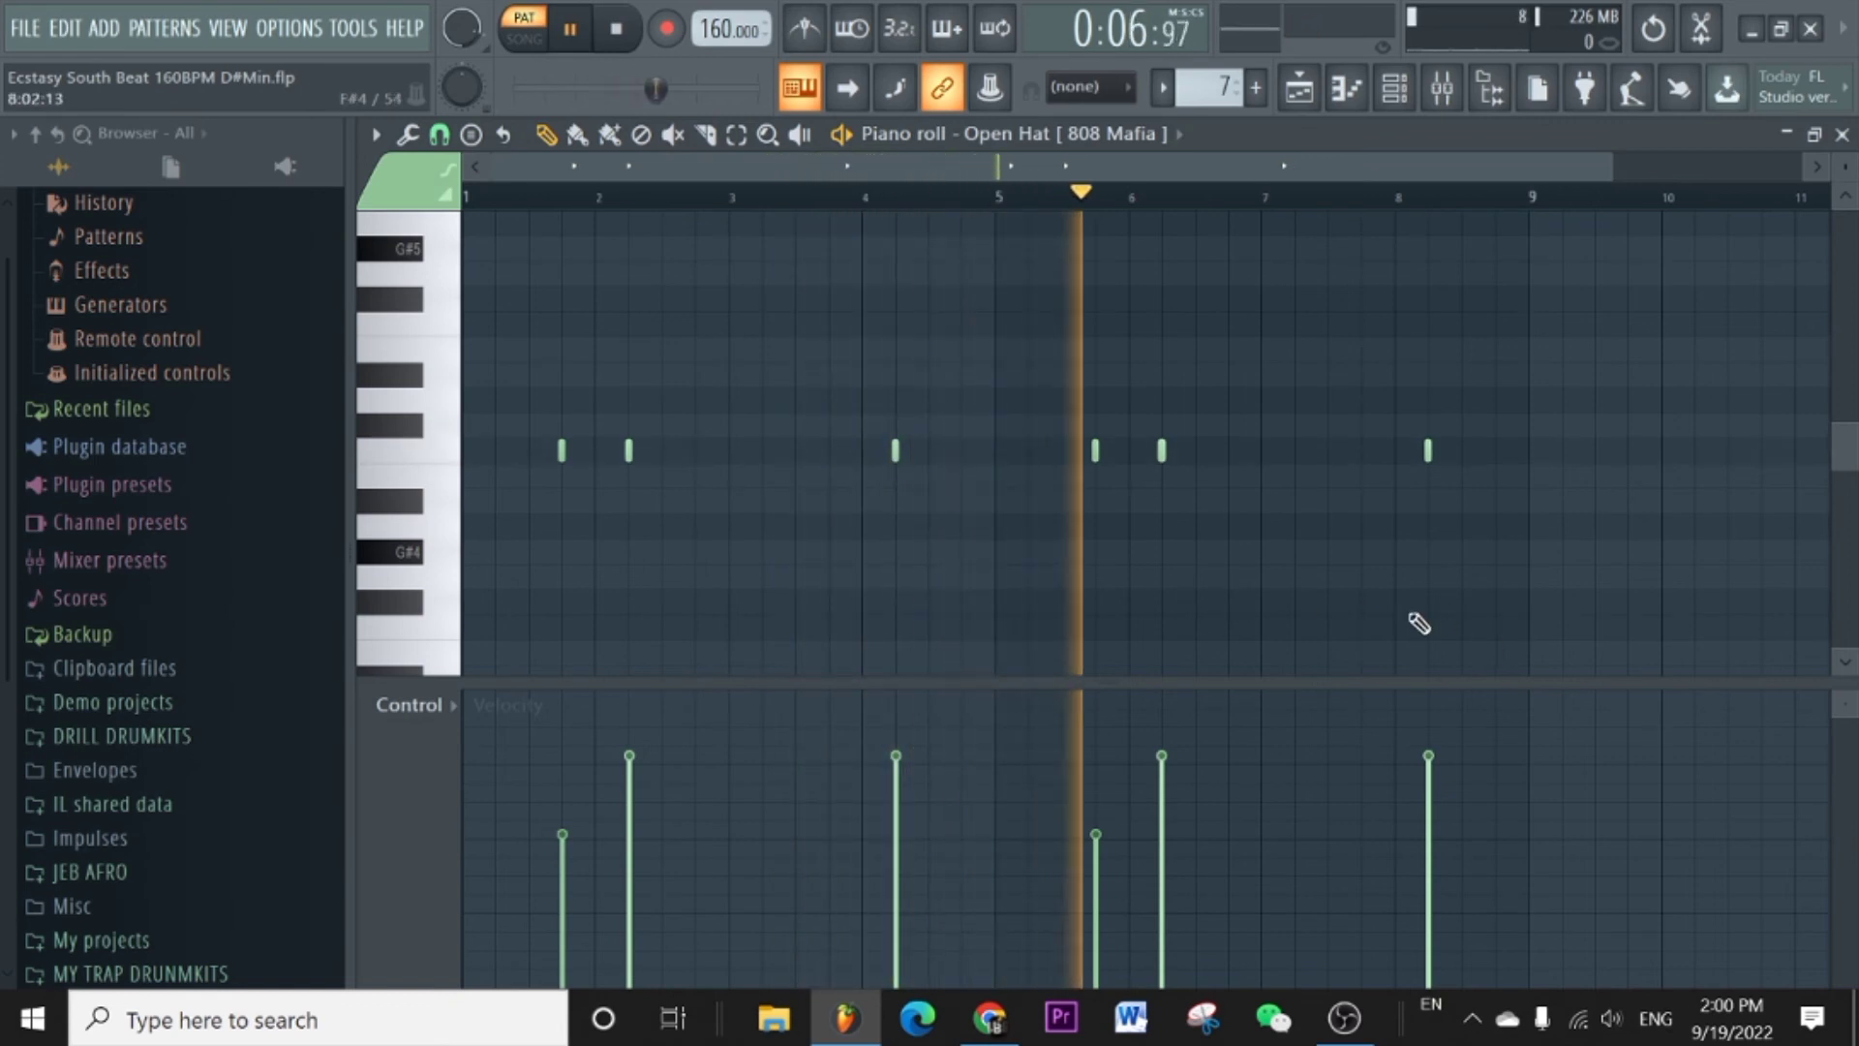
key("space")
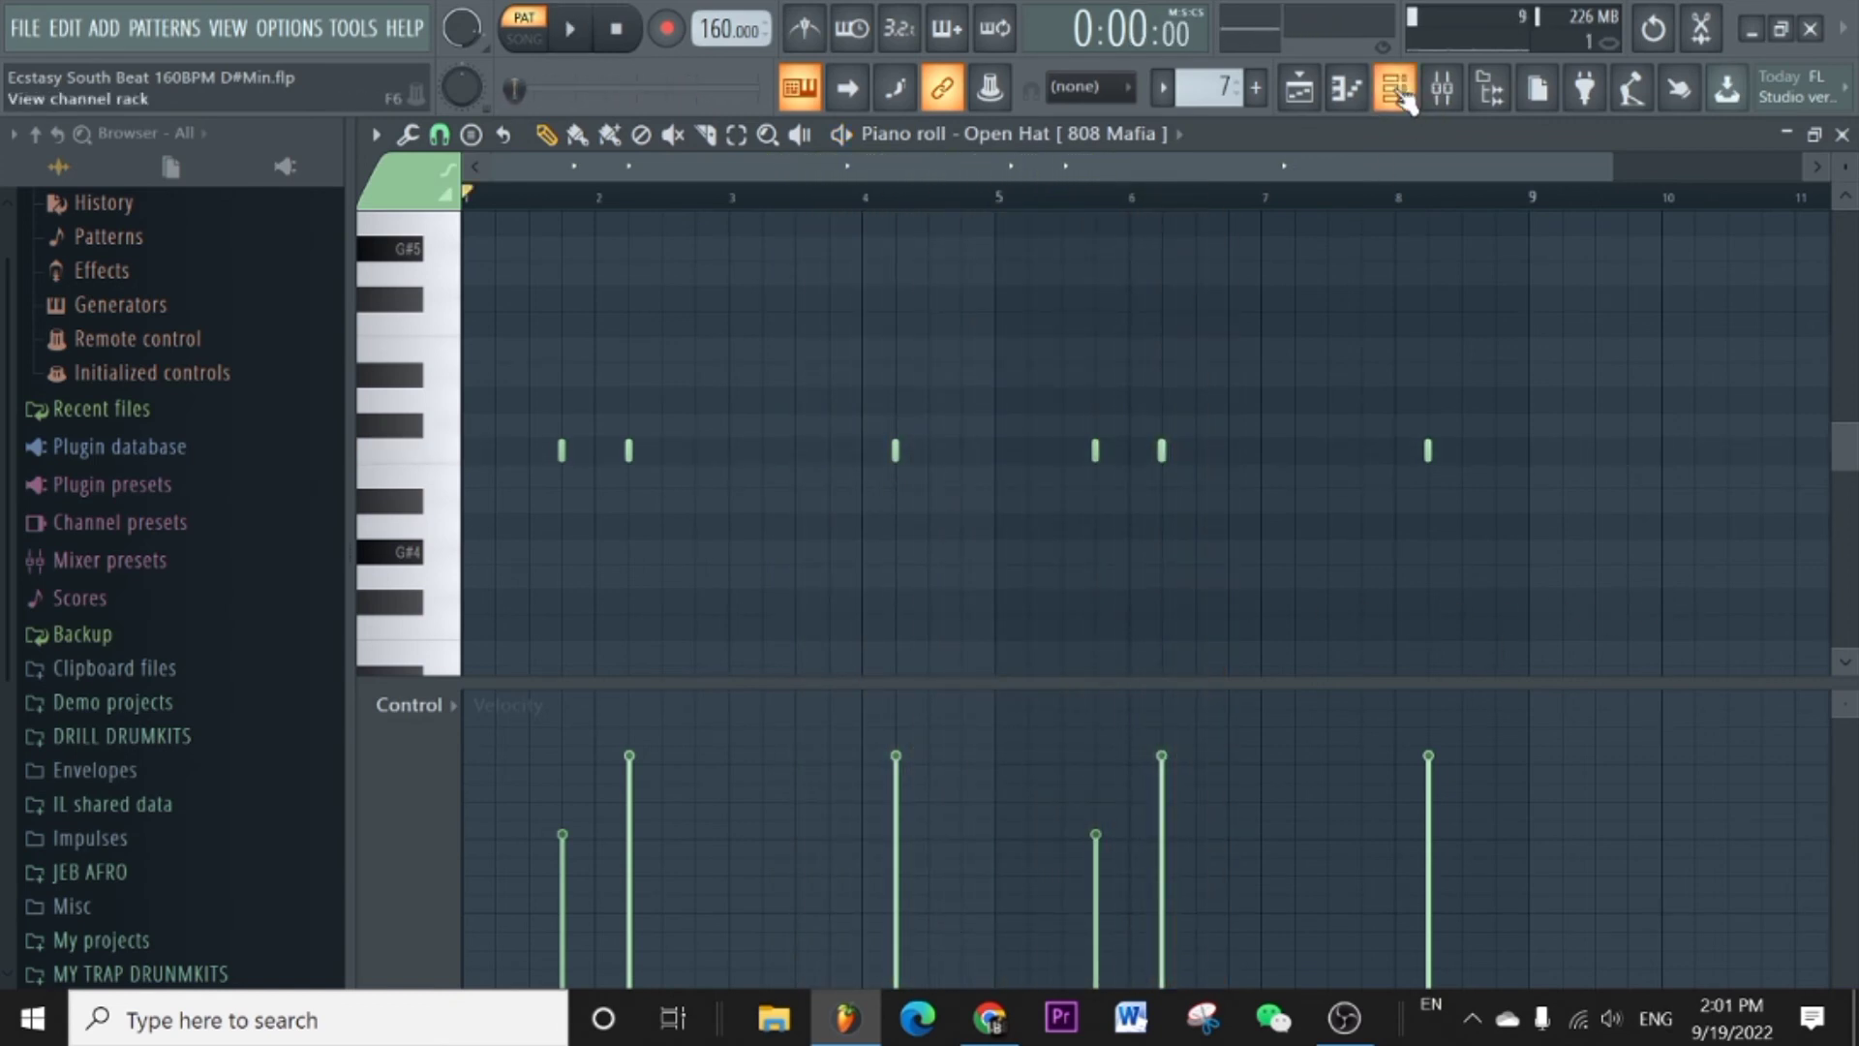
Open the Snare [Valid] pattern from the Track 9 clip at bar 9 and examine its hits in bar 8.
key("F6")
left_click(1307, 92)
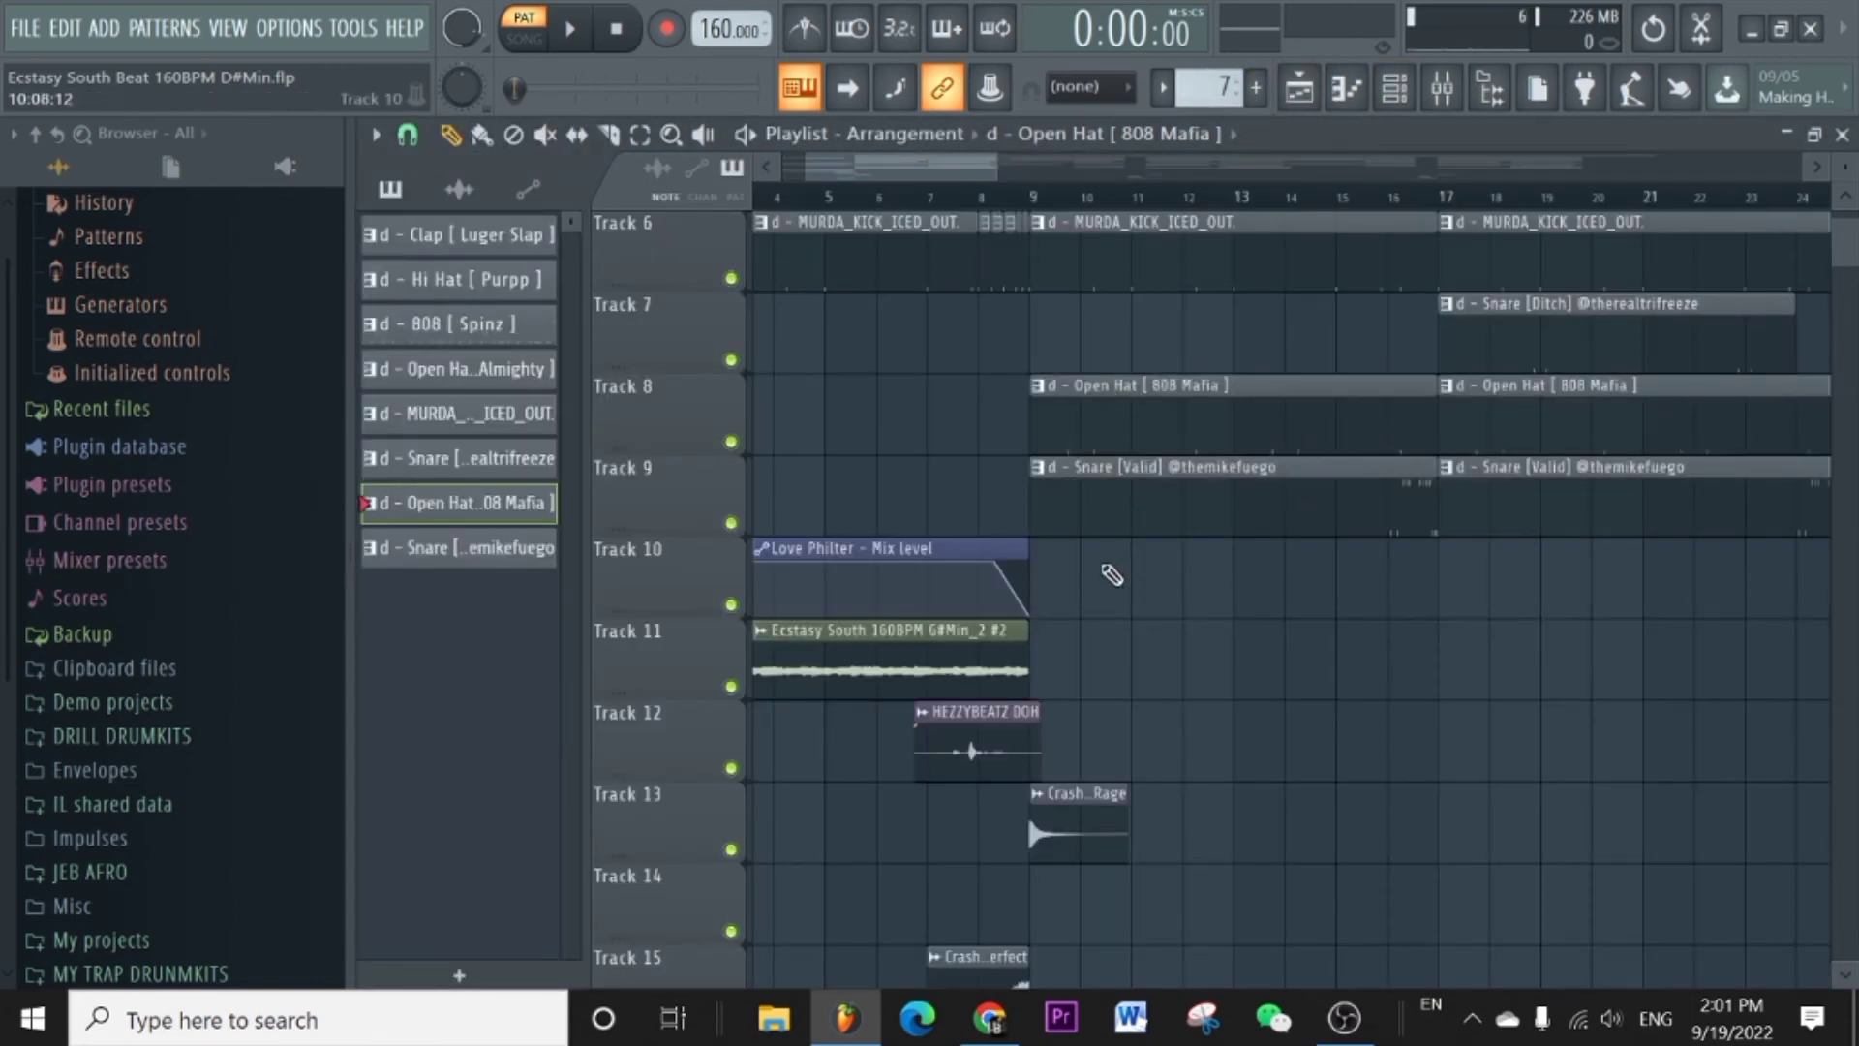
double_click(1133, 511)
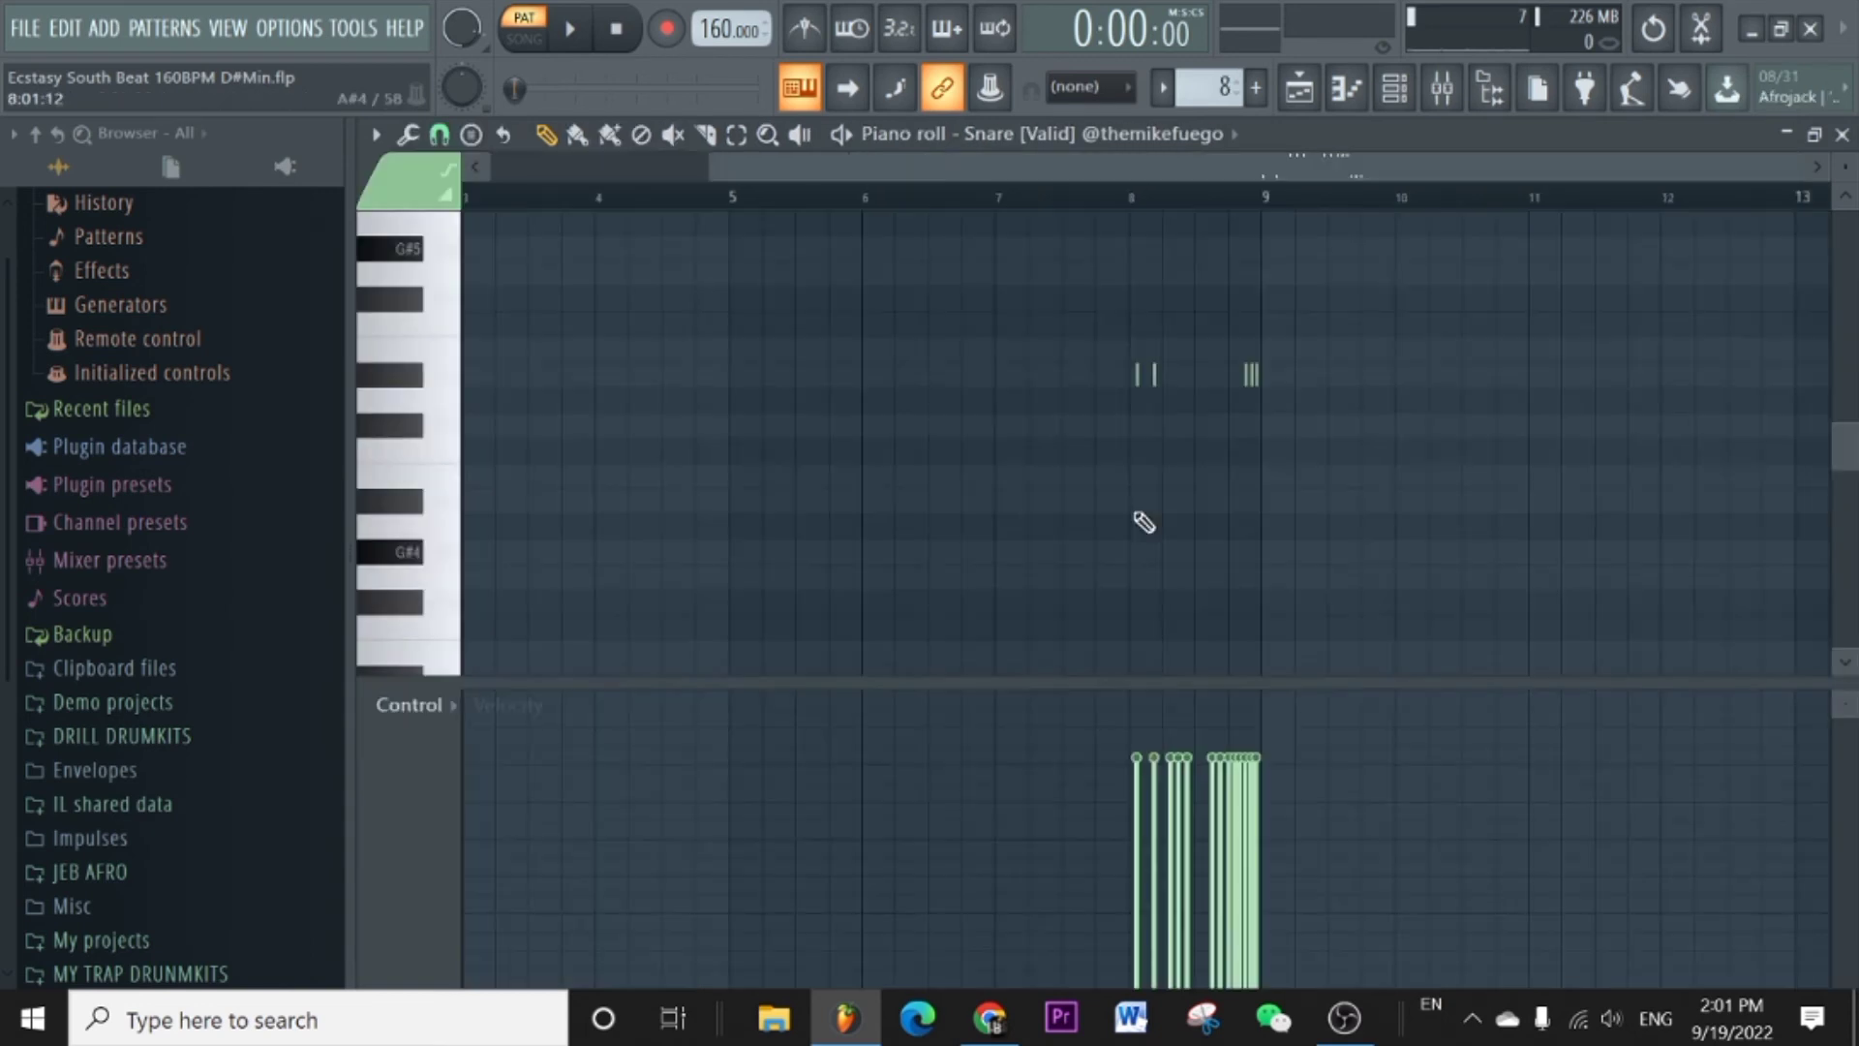
scroll(1240, 198, "up", 5)
scroll(1143, 212, "down", 5)
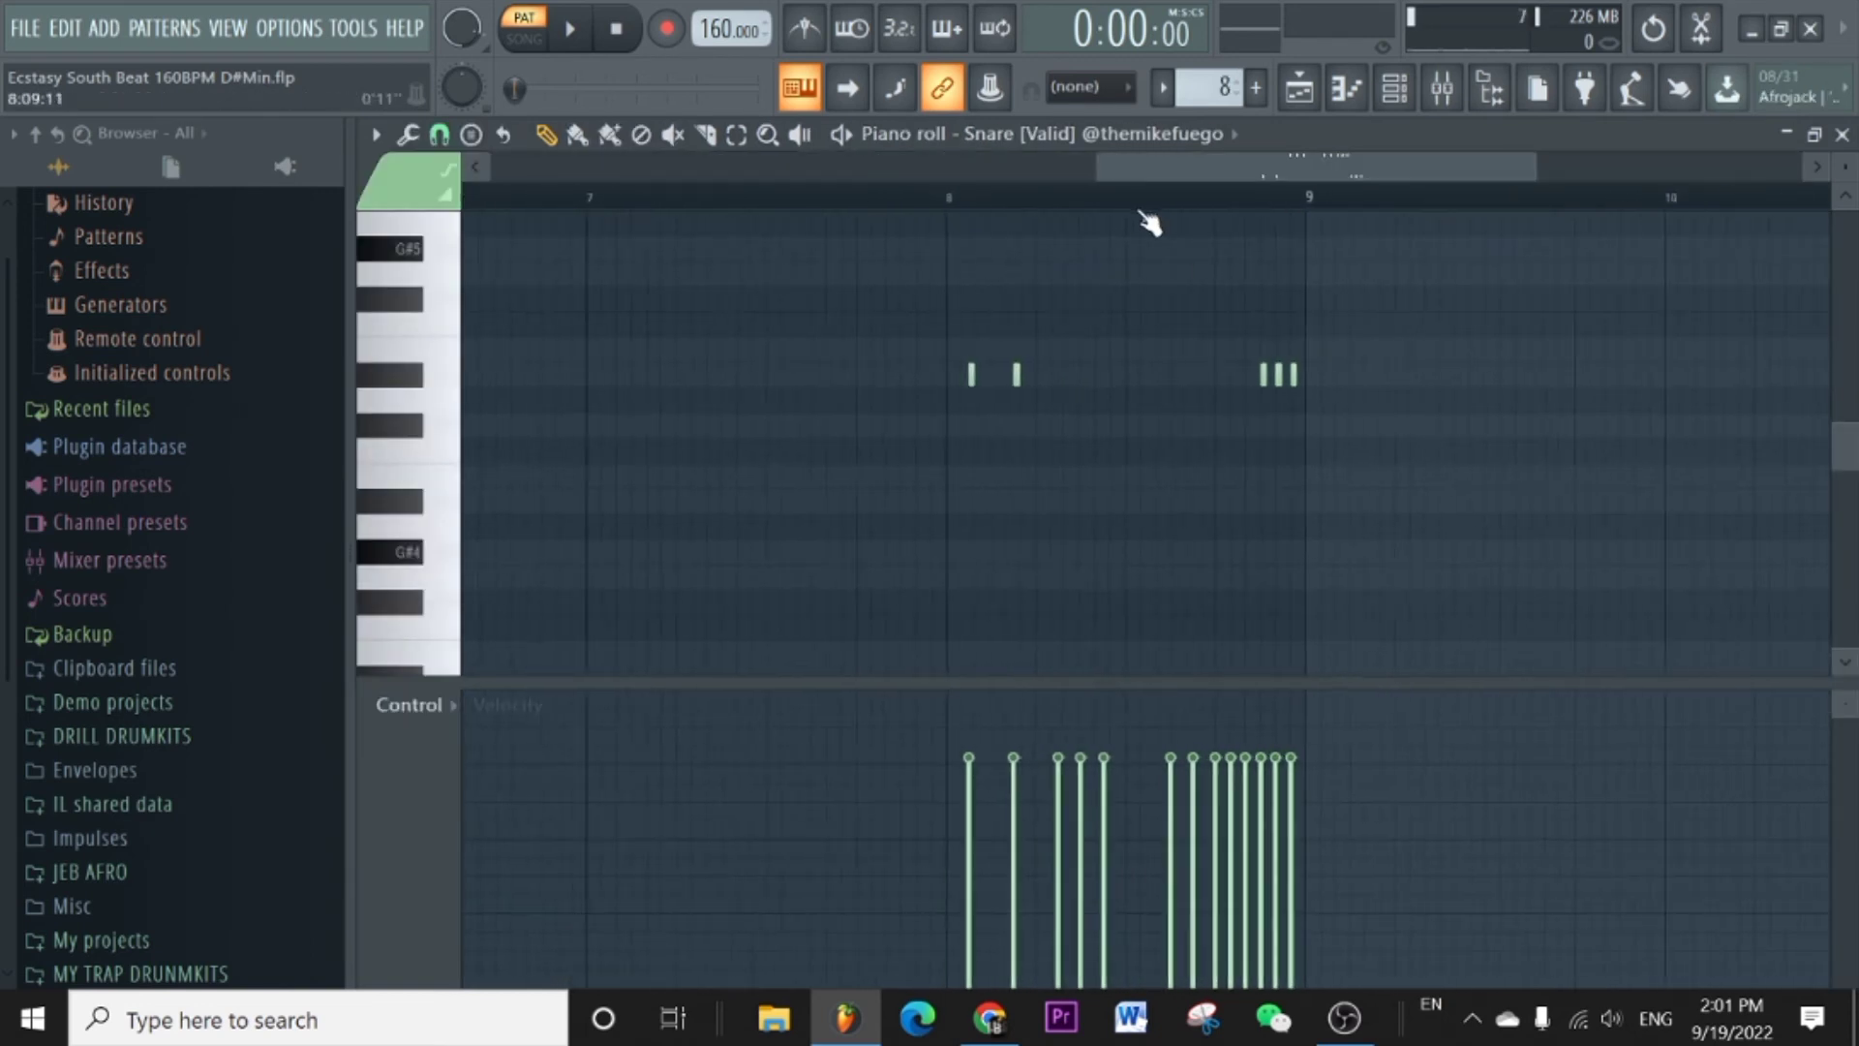
scroll(1150, 222, "down", 2)
scroll(1311, 361, "up", 3)
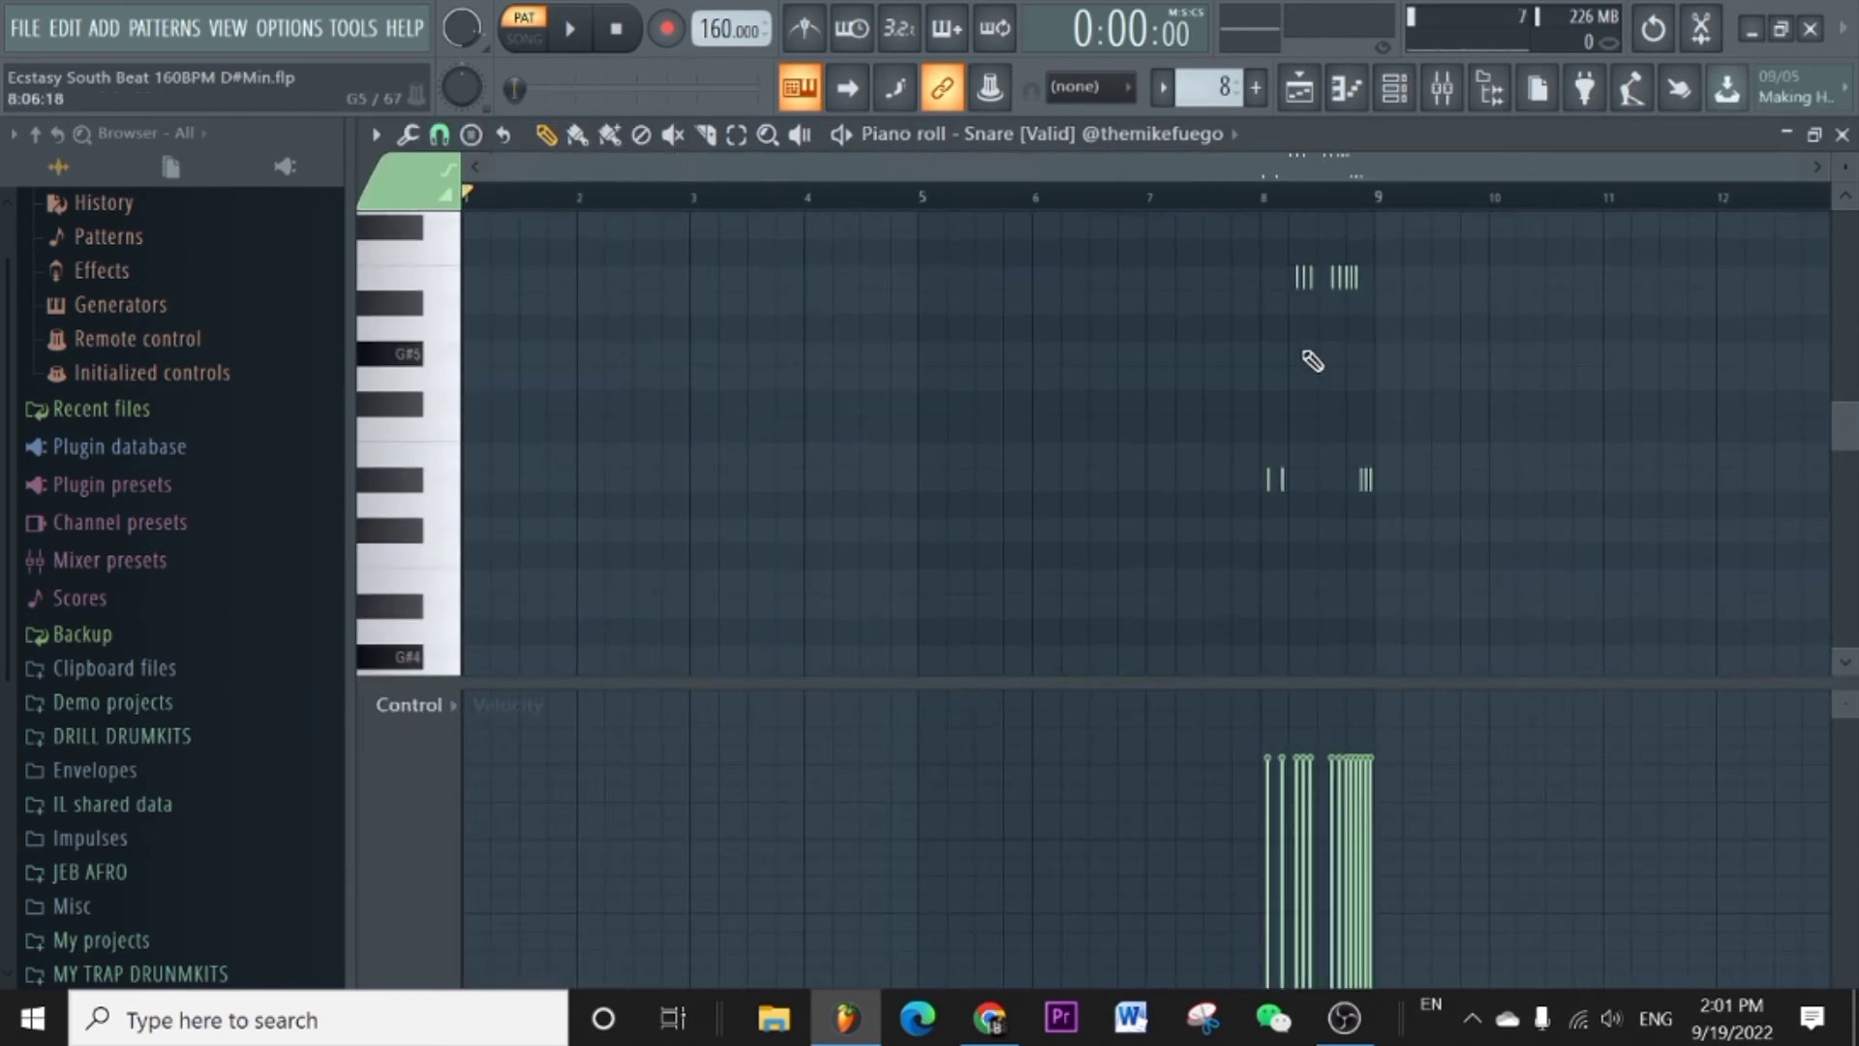
scroll(1268, 198, "up", 6)
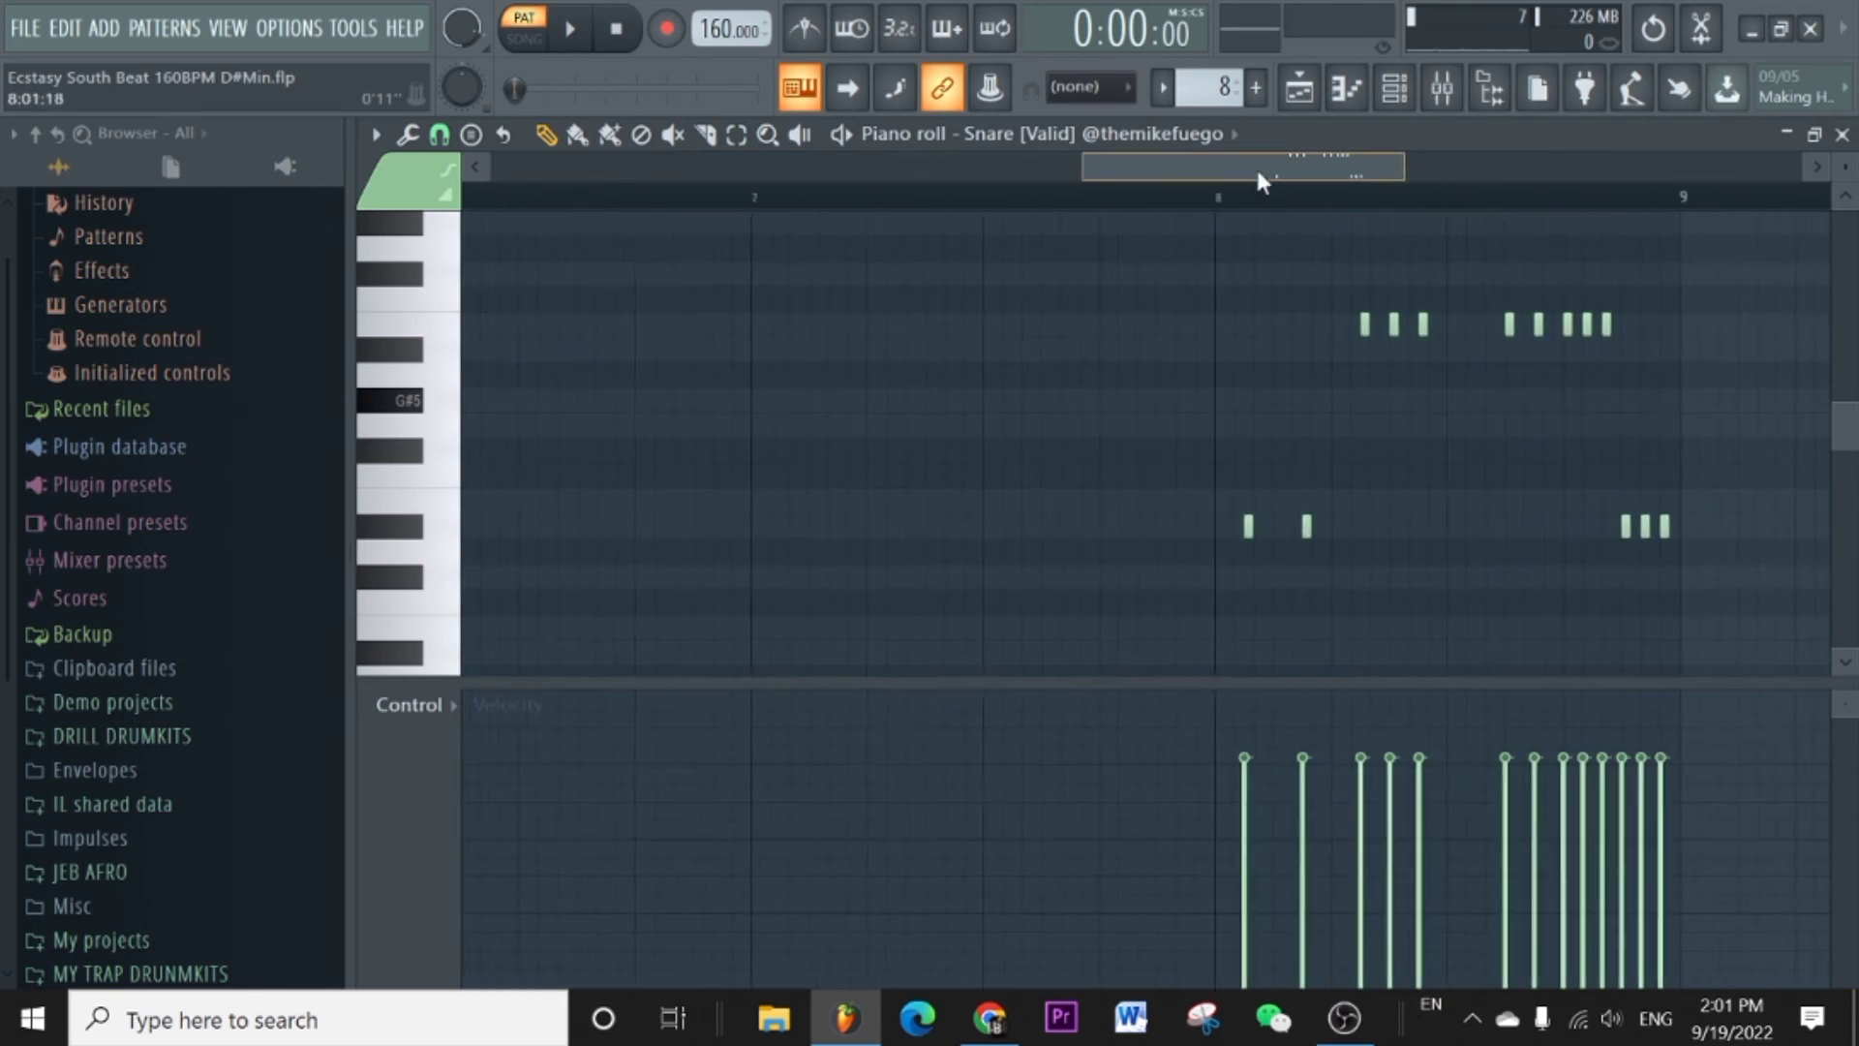
scroll(1203, 213, "down", 3)
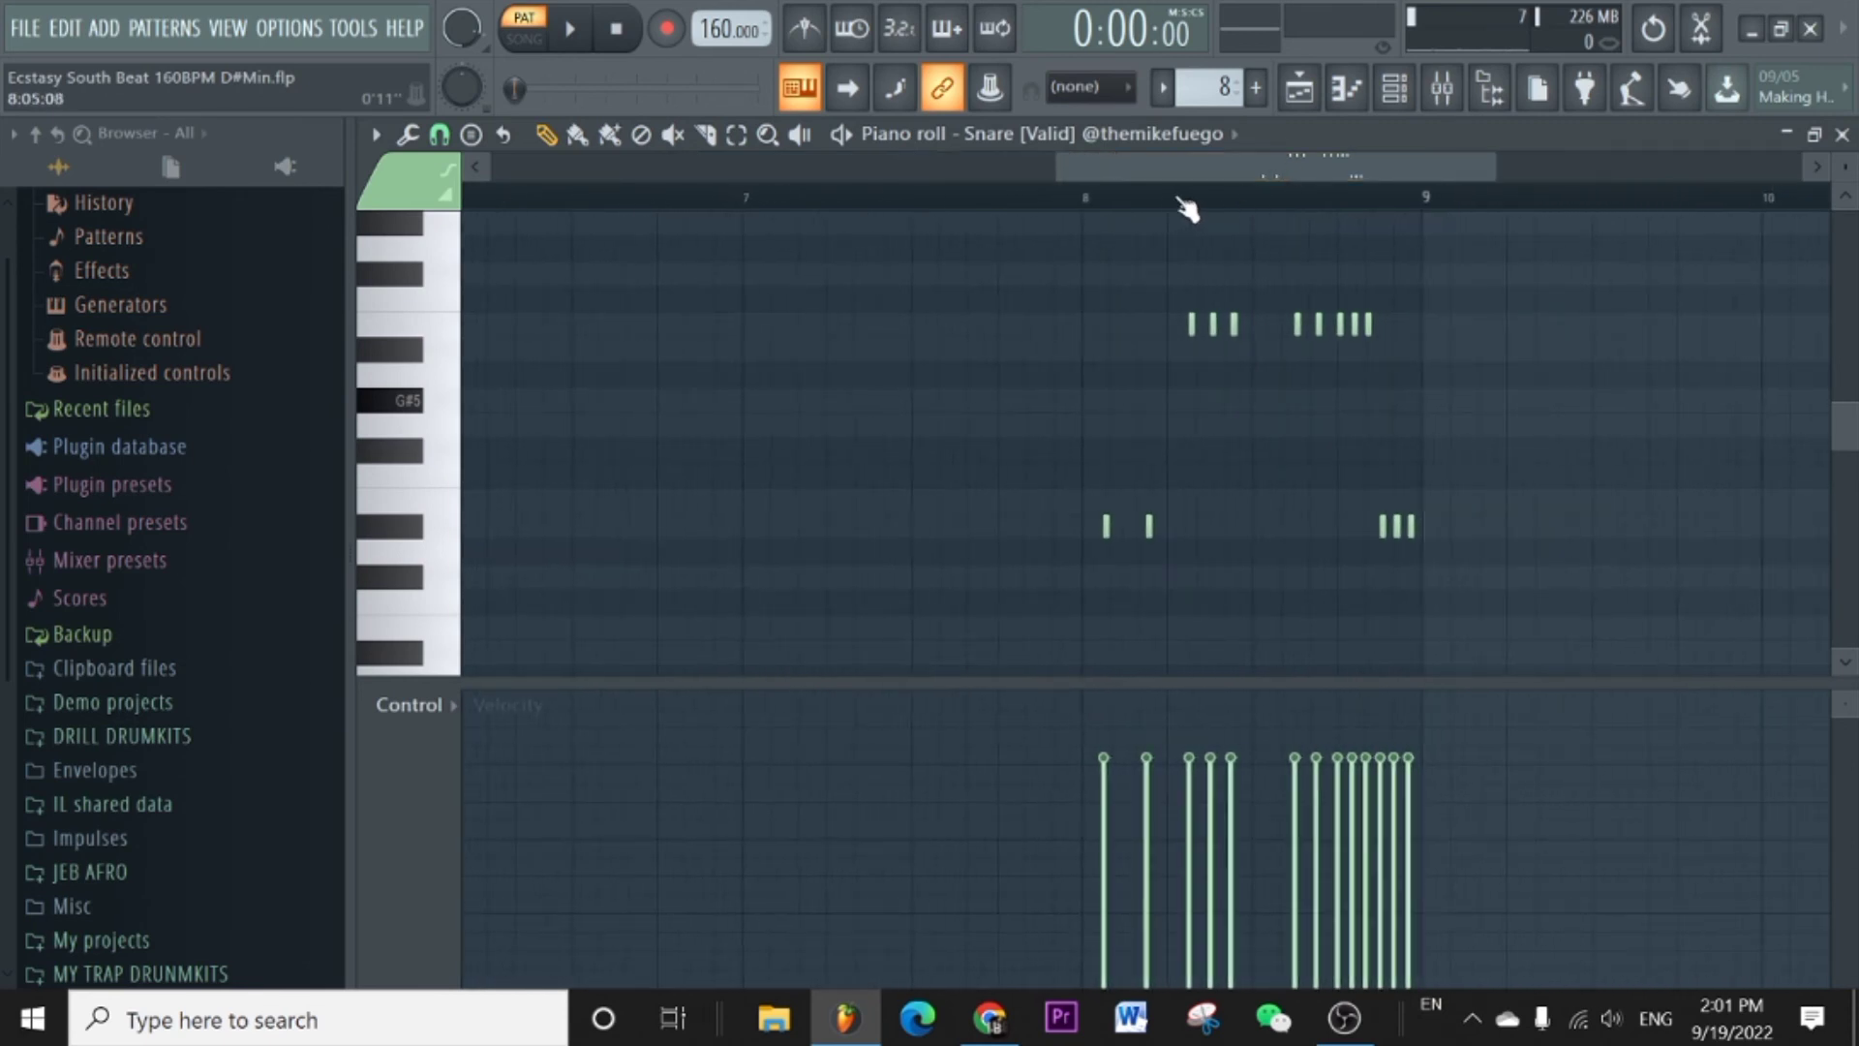
scroll(1210, 170, "up", 4)
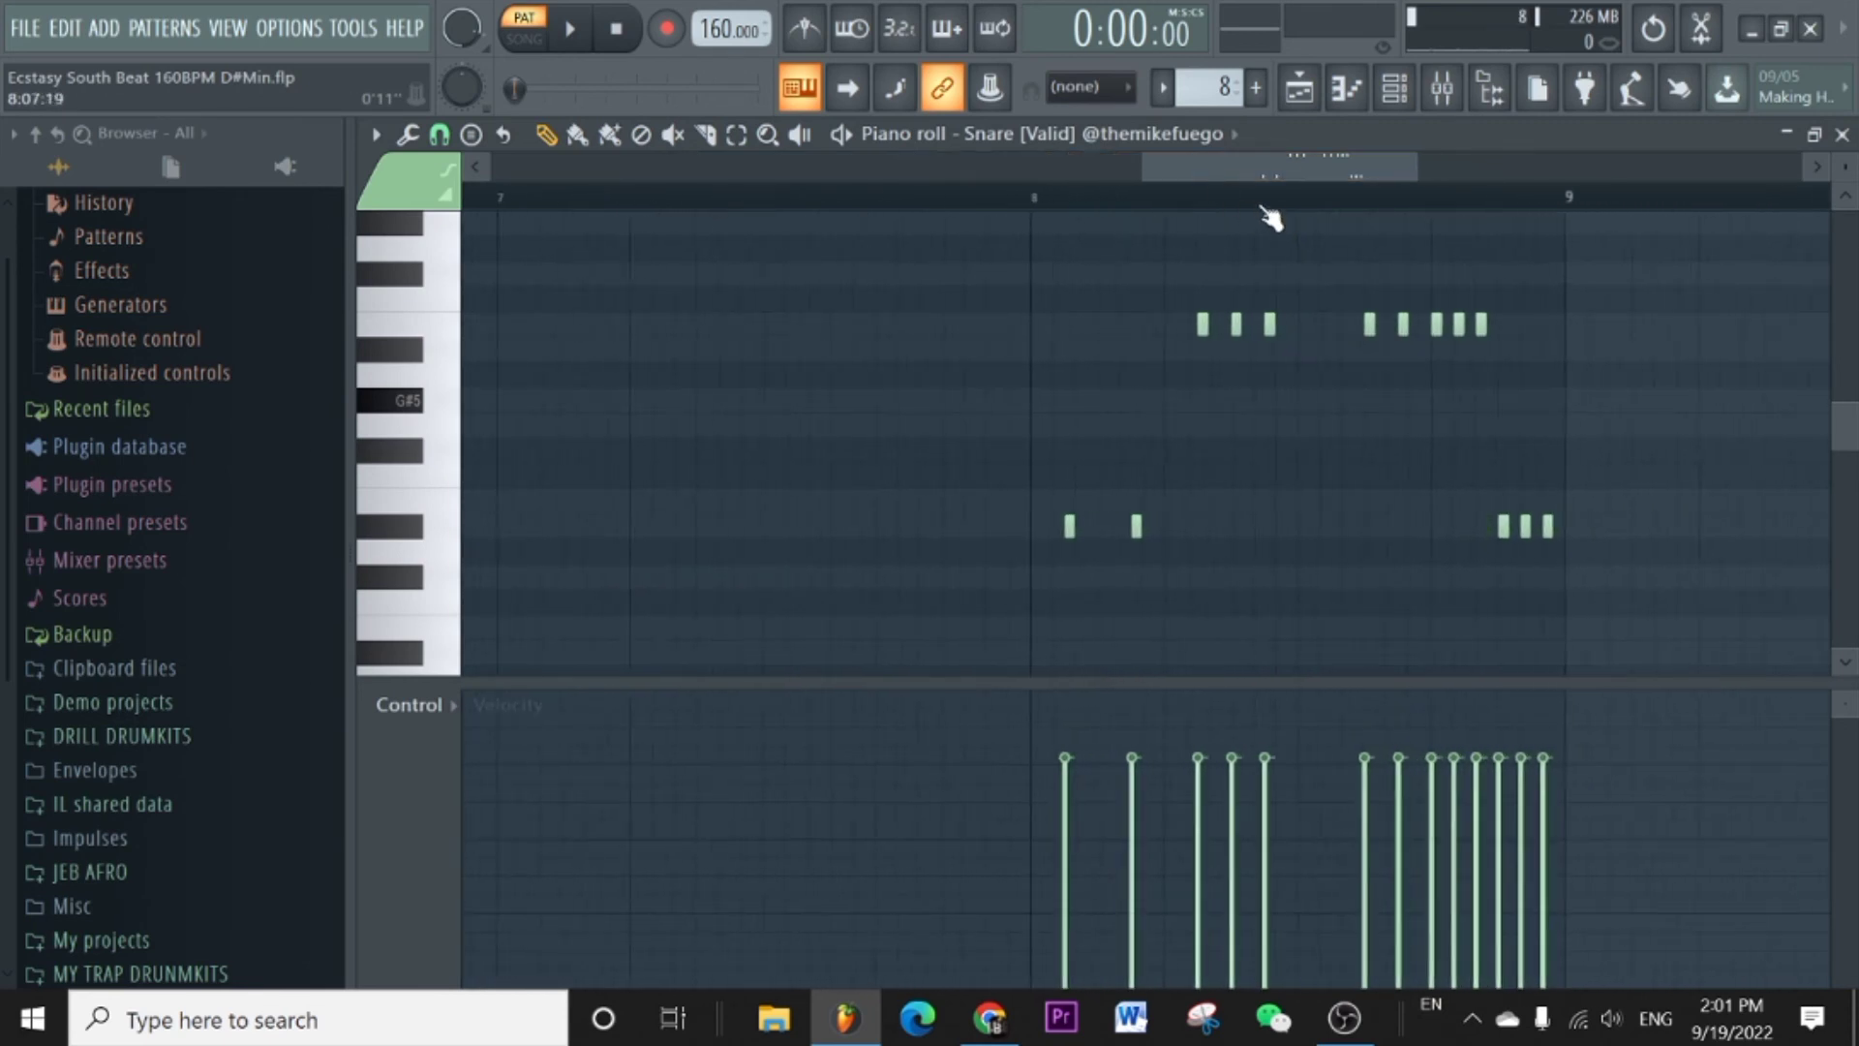
scroll(1271, 218, "up", 1)
Play the Snare [Valid] roll repeatedly from the start of bar 8.
left_click(947, 198)
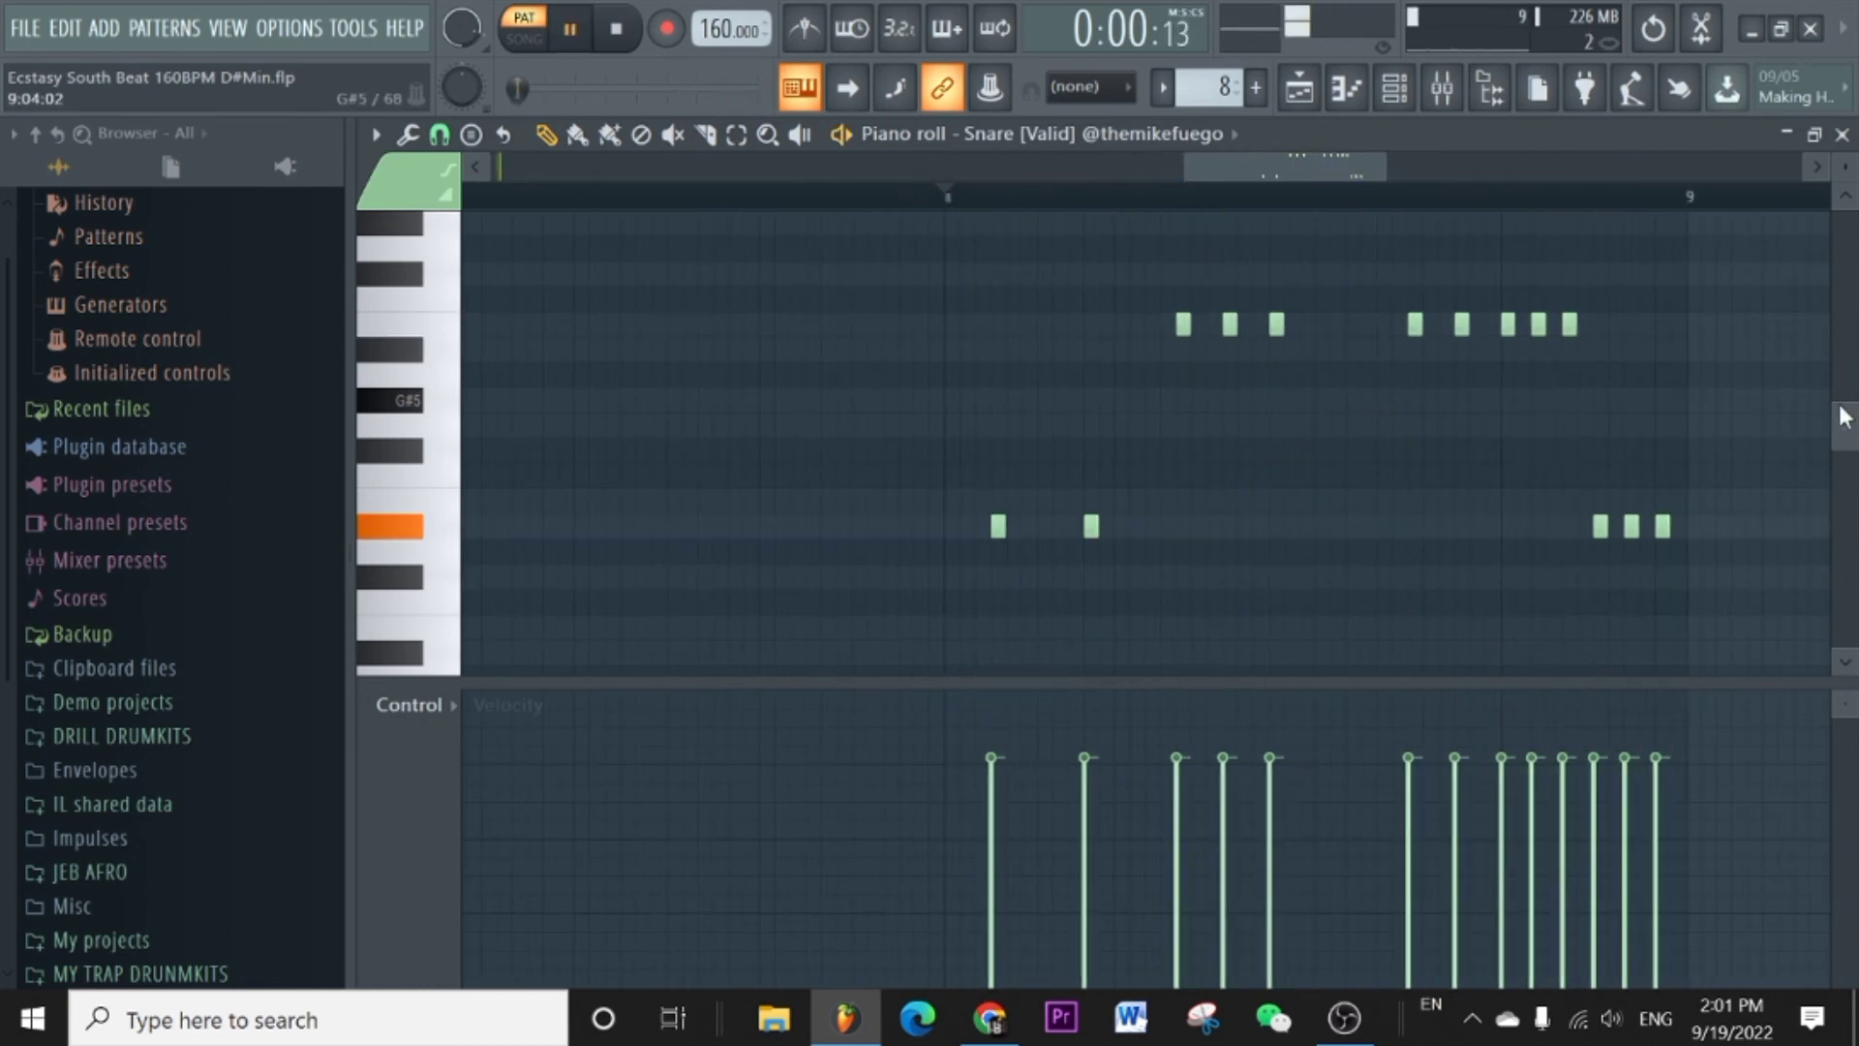
key("space")
key("space")
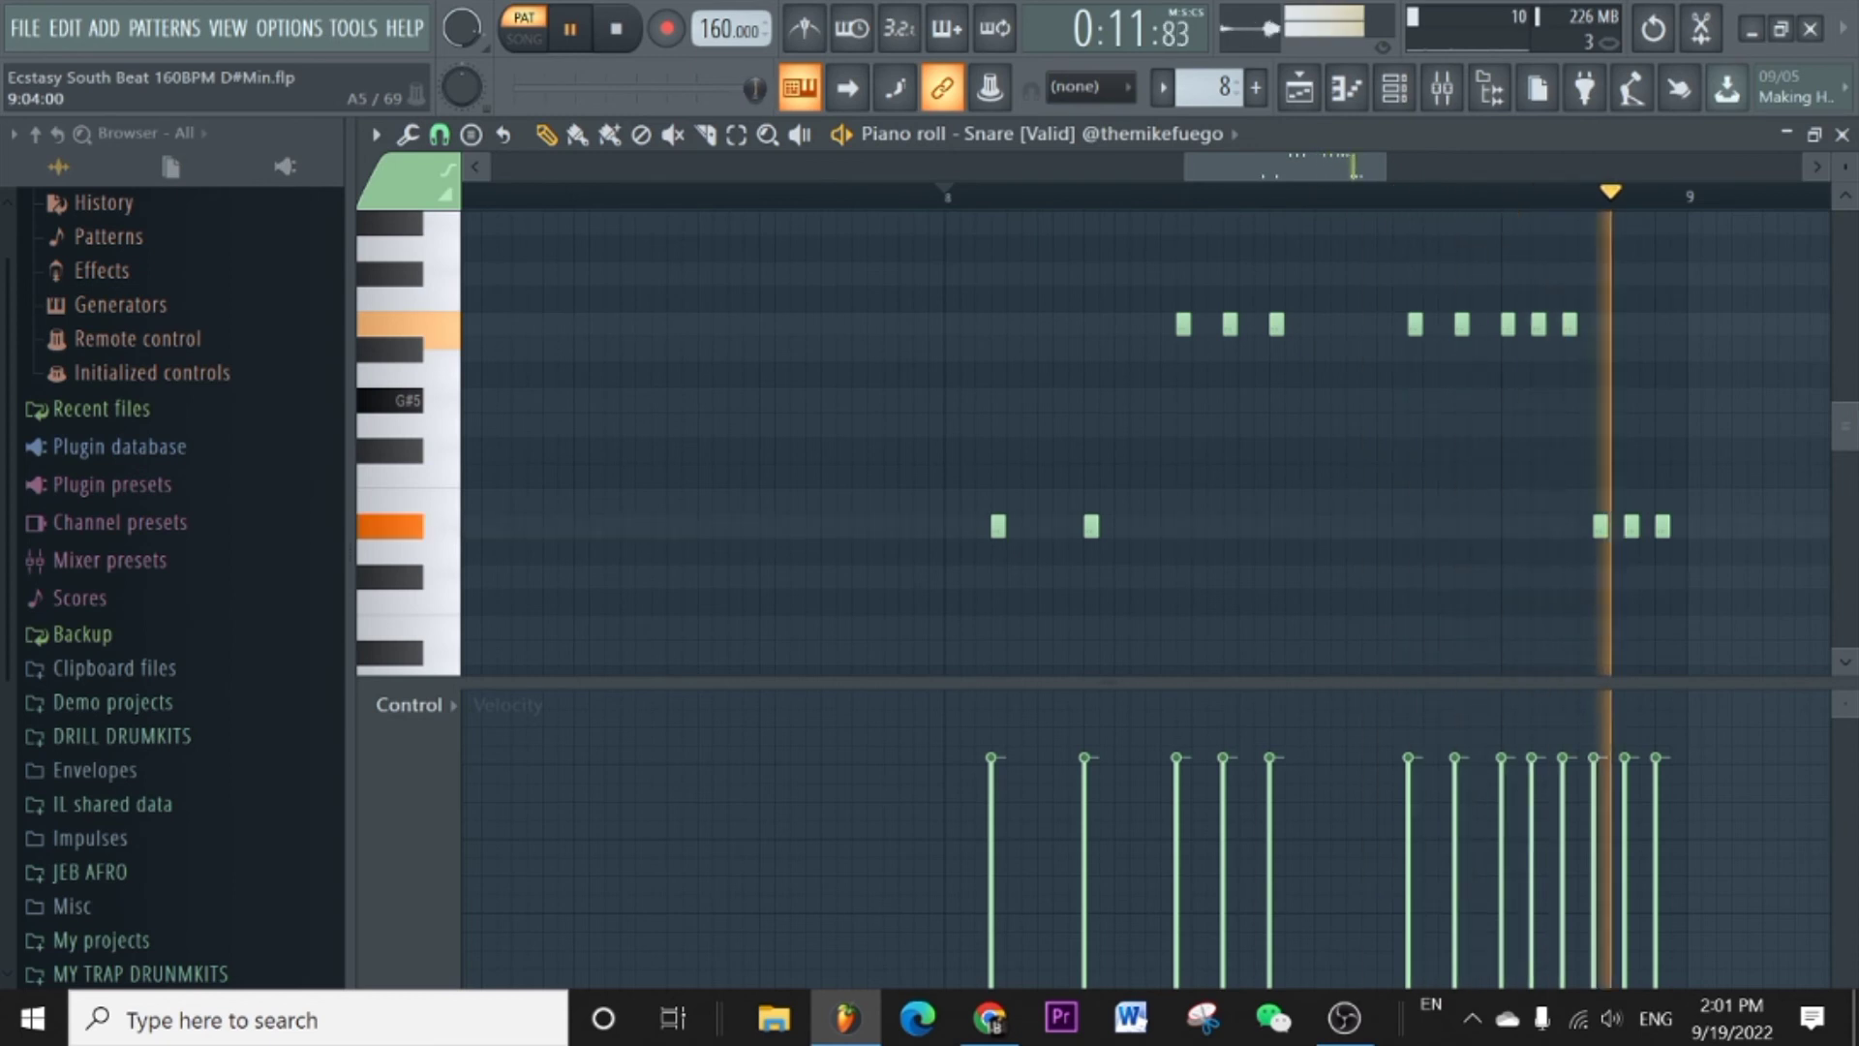
key("space")
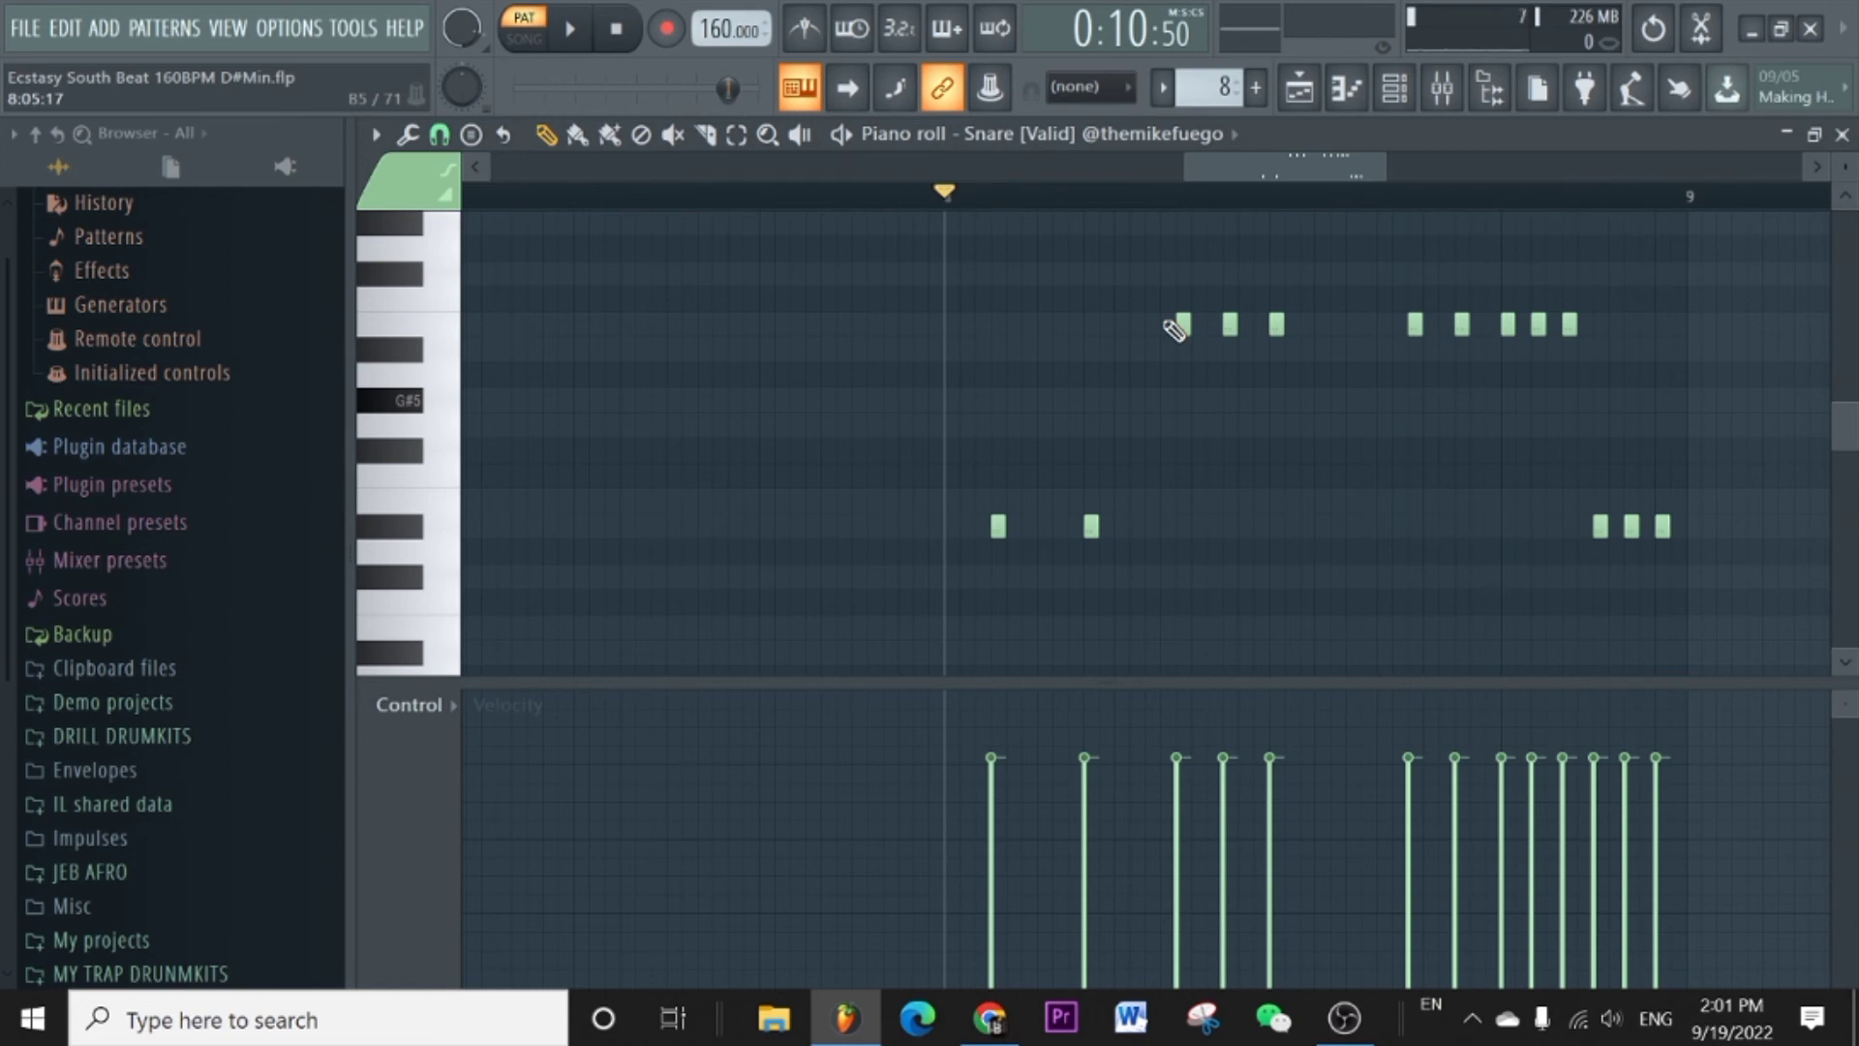
key("space")
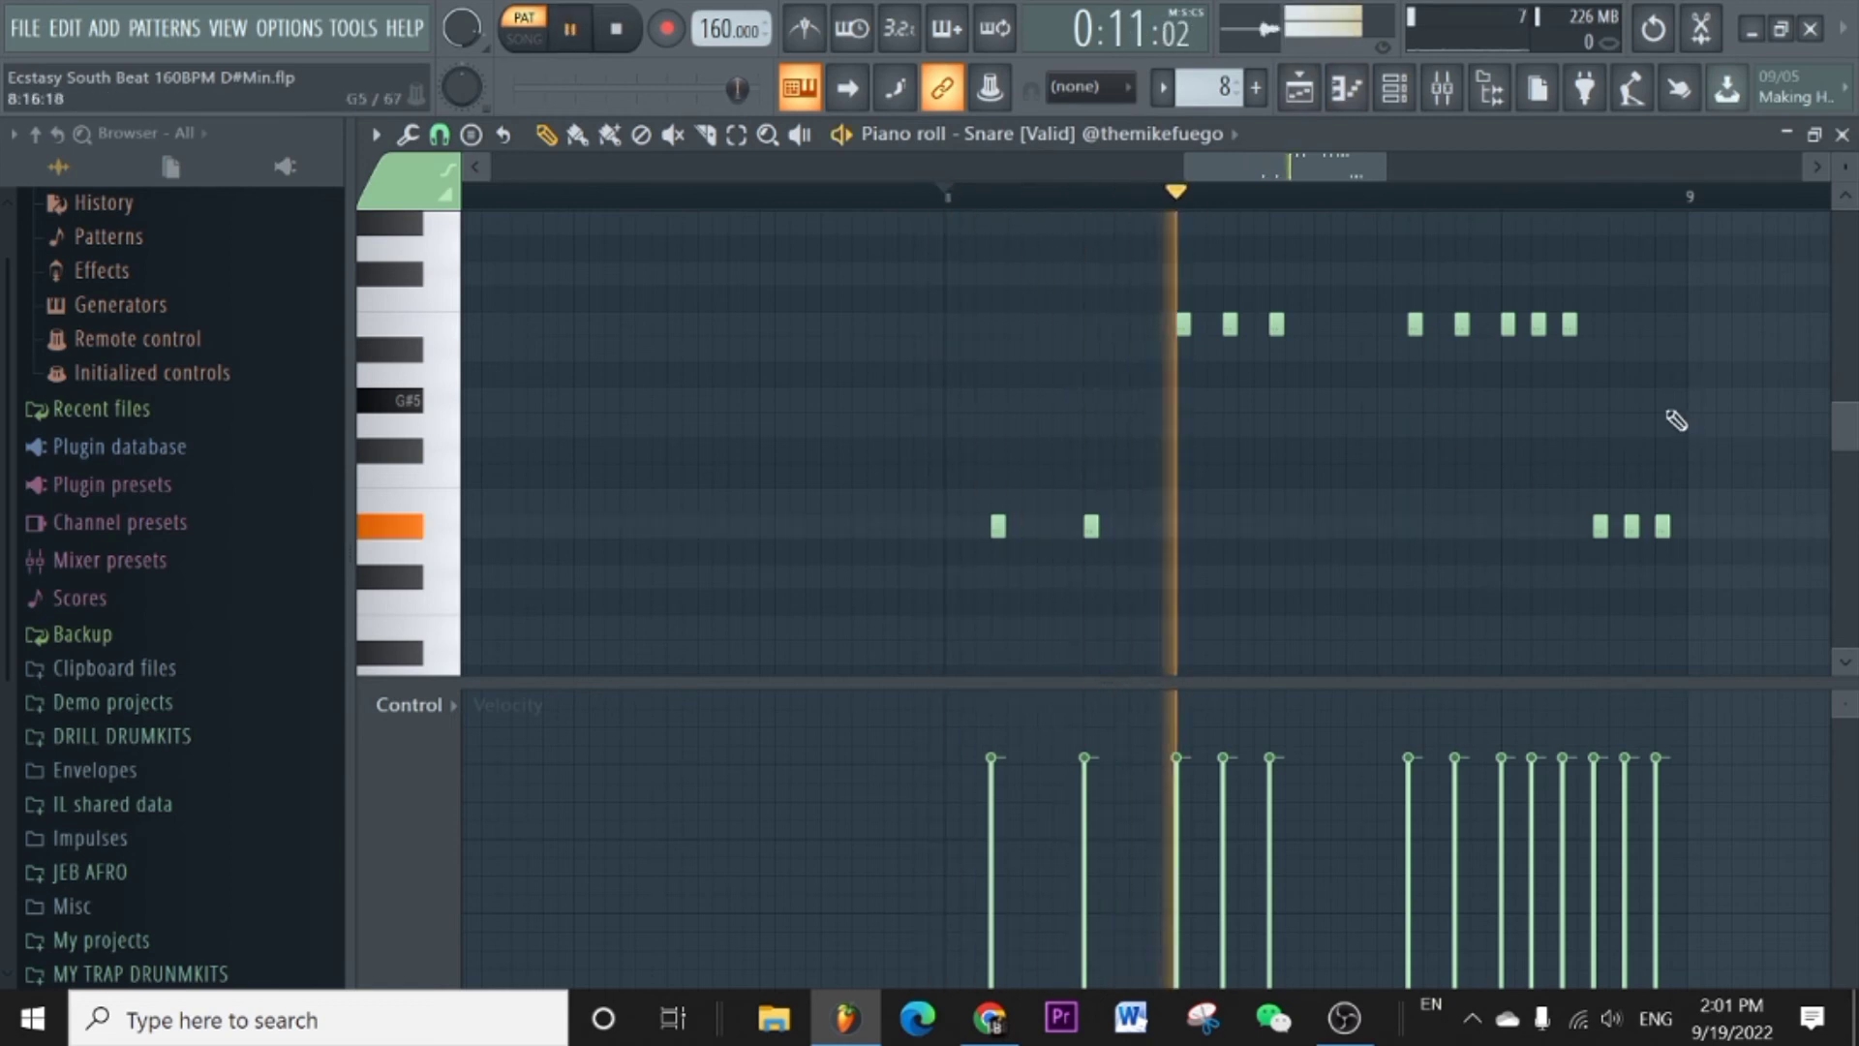
key("space")
Return to the playlist, mute the Track 1 melody and play the drum tracks from bar 9.
left_click(1299, 105)
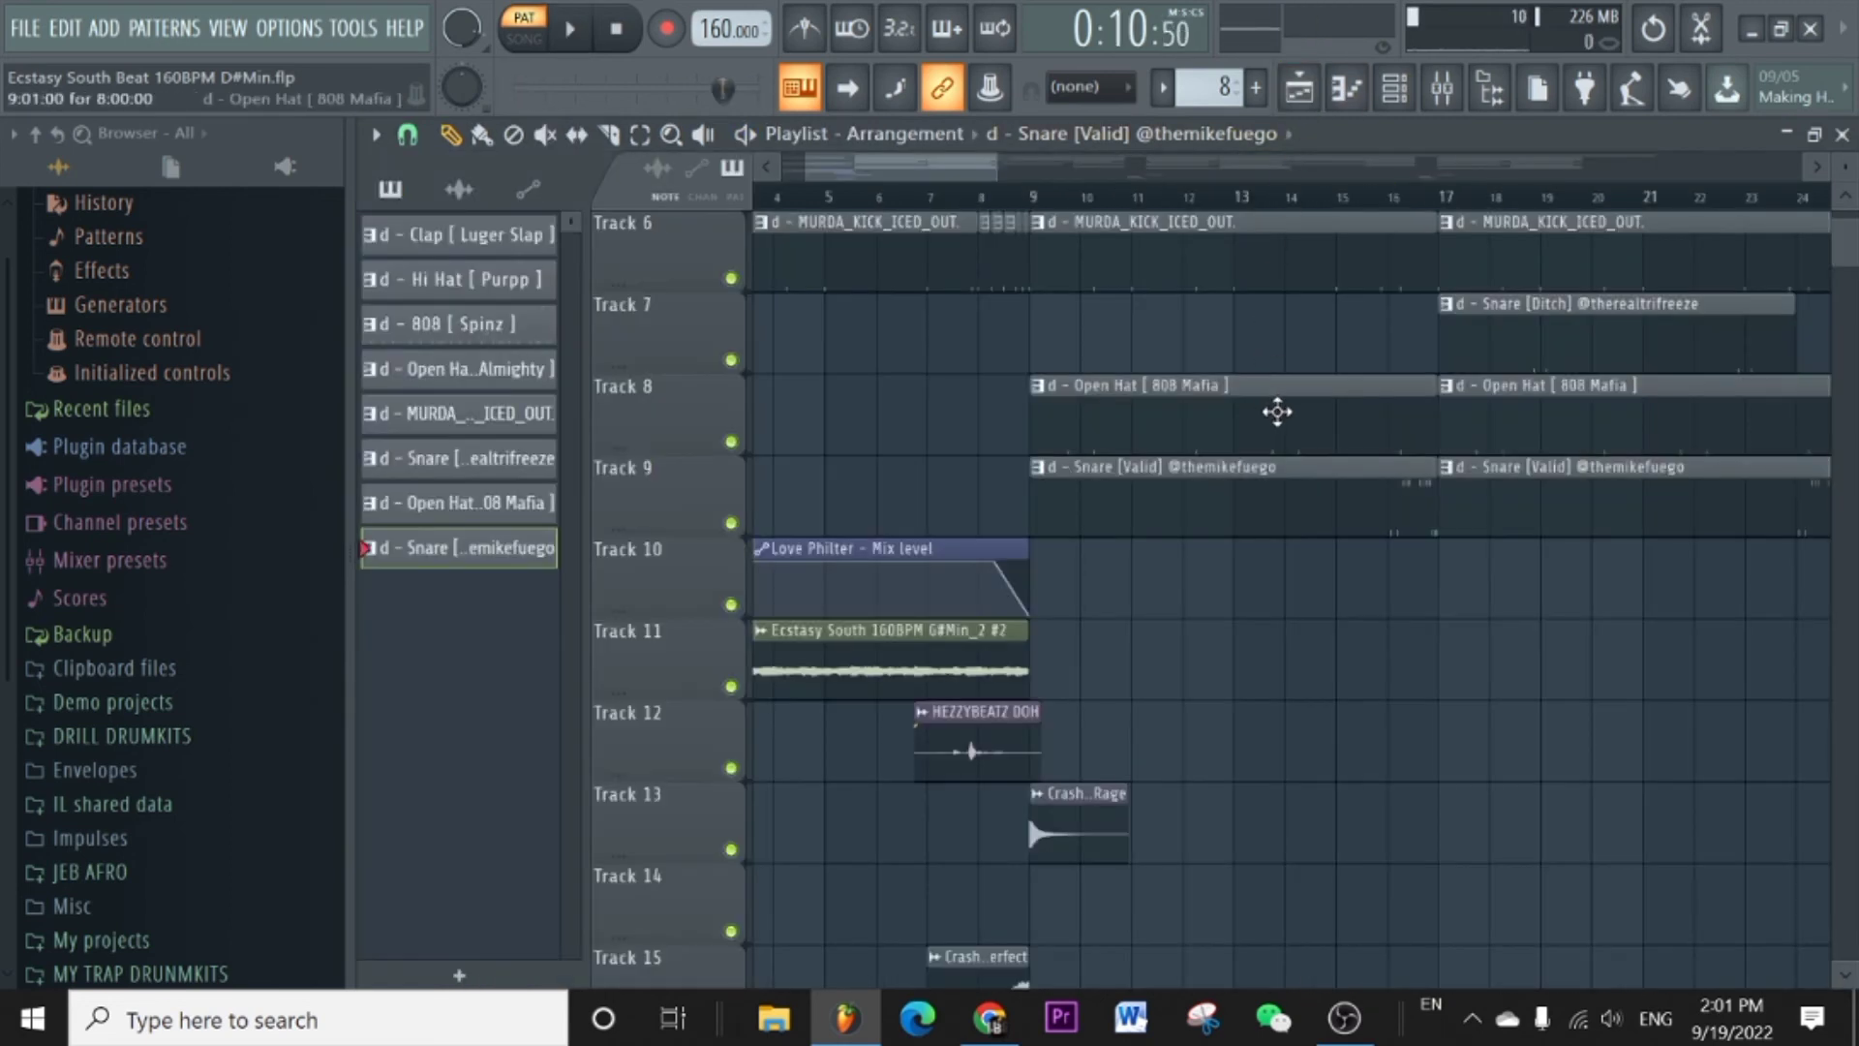
left_click(1352, 106)
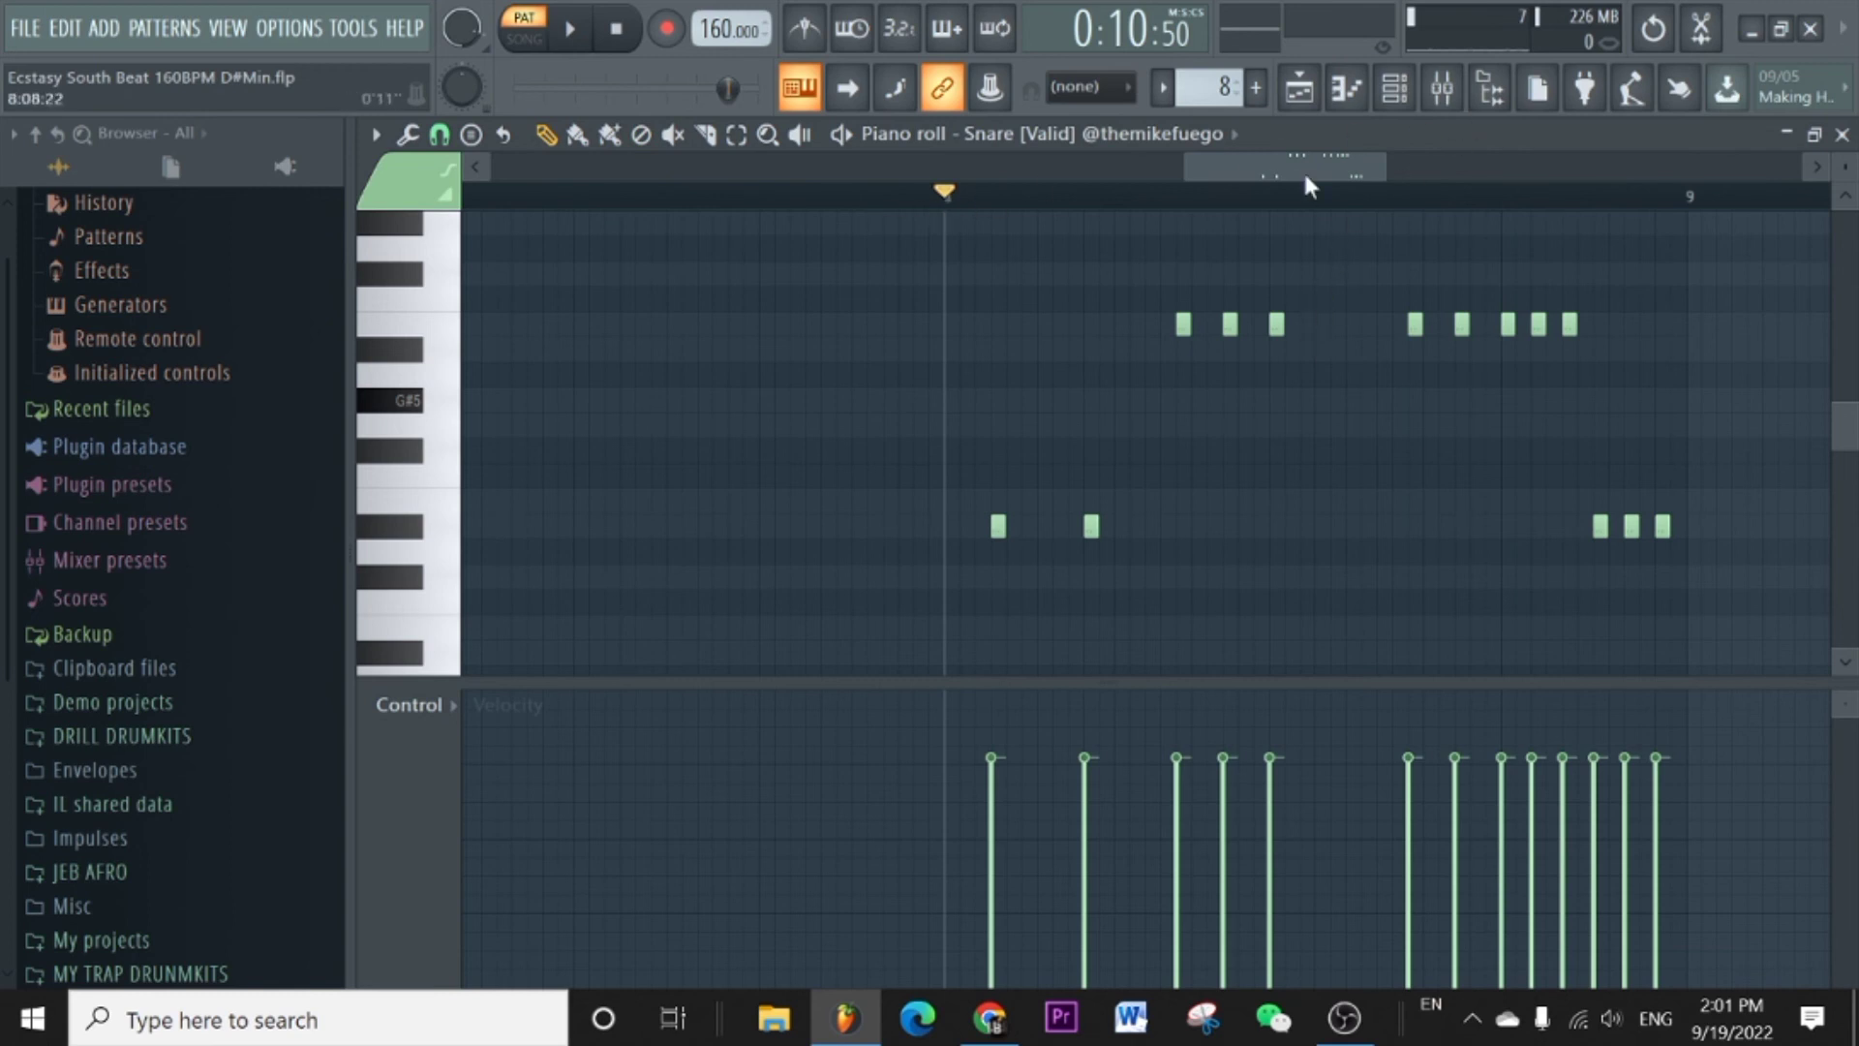
left_click(1300, 90)
scroll(1160, 496, "up", 5)
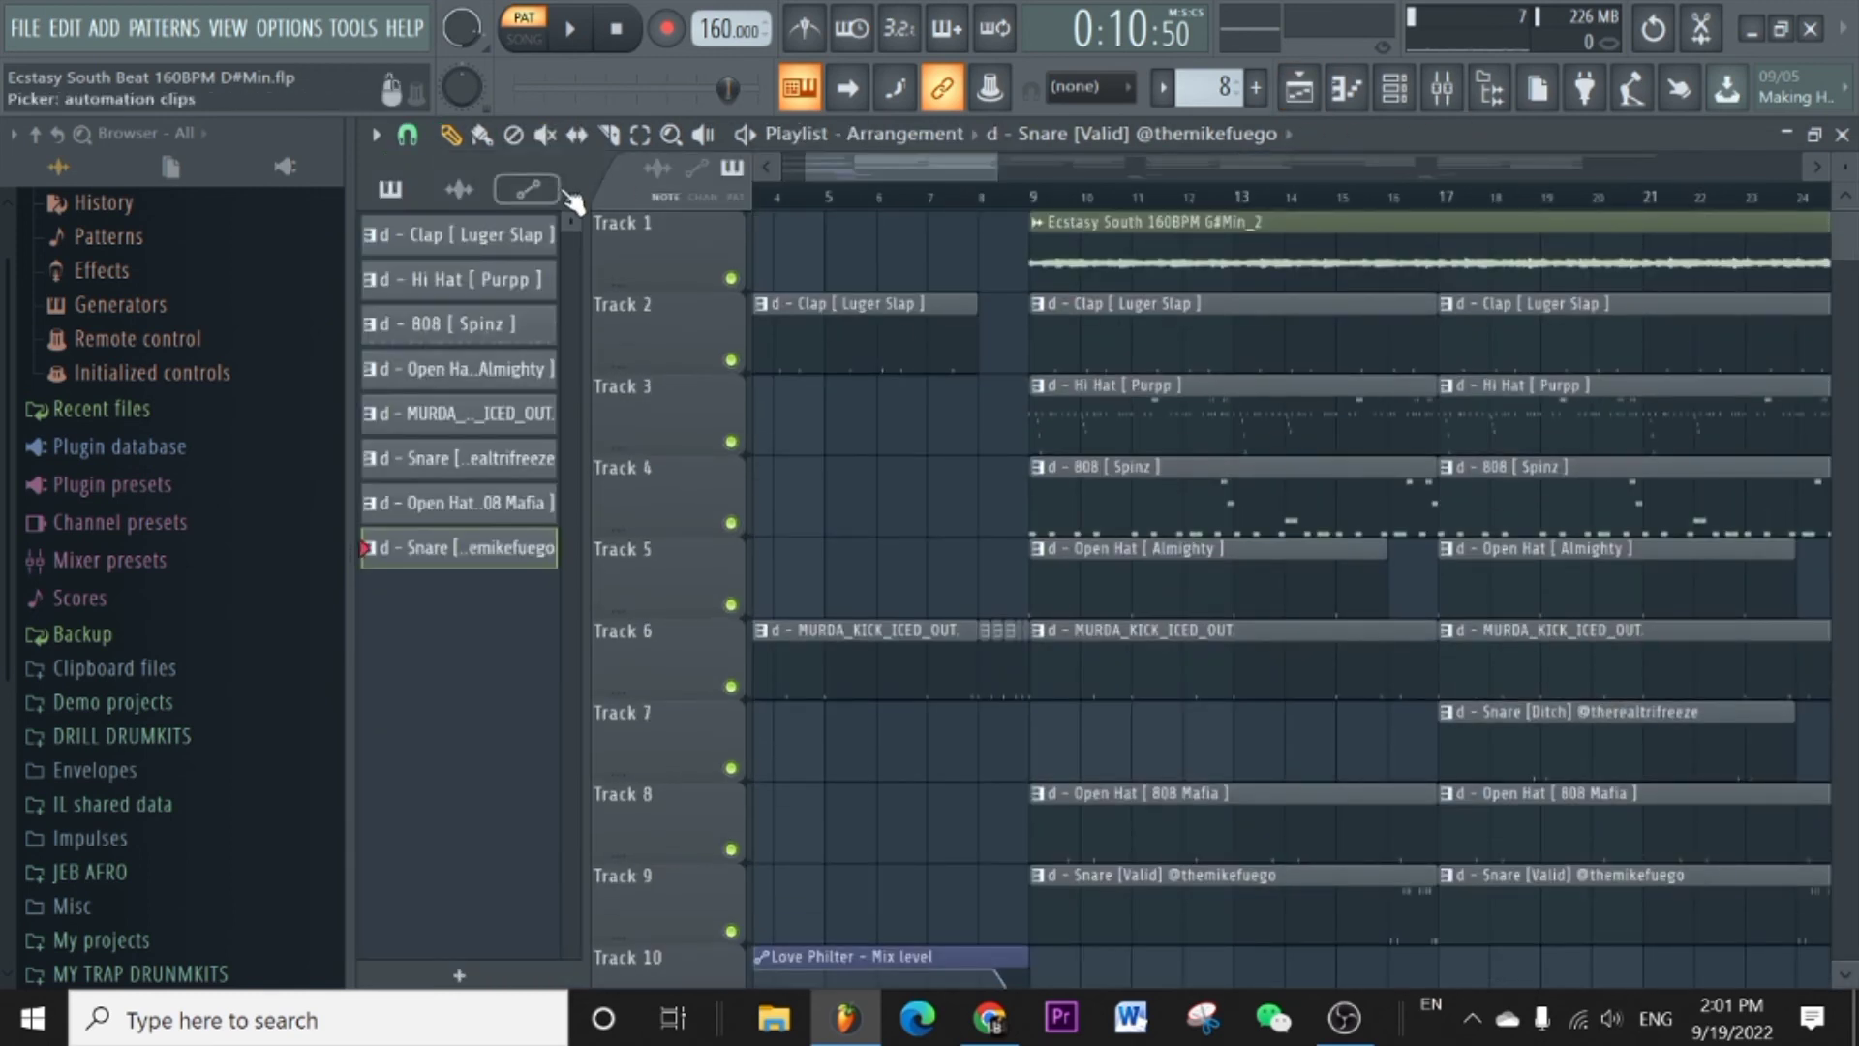
left_click(731, 279)
left_click(1039, 203)
key("space")
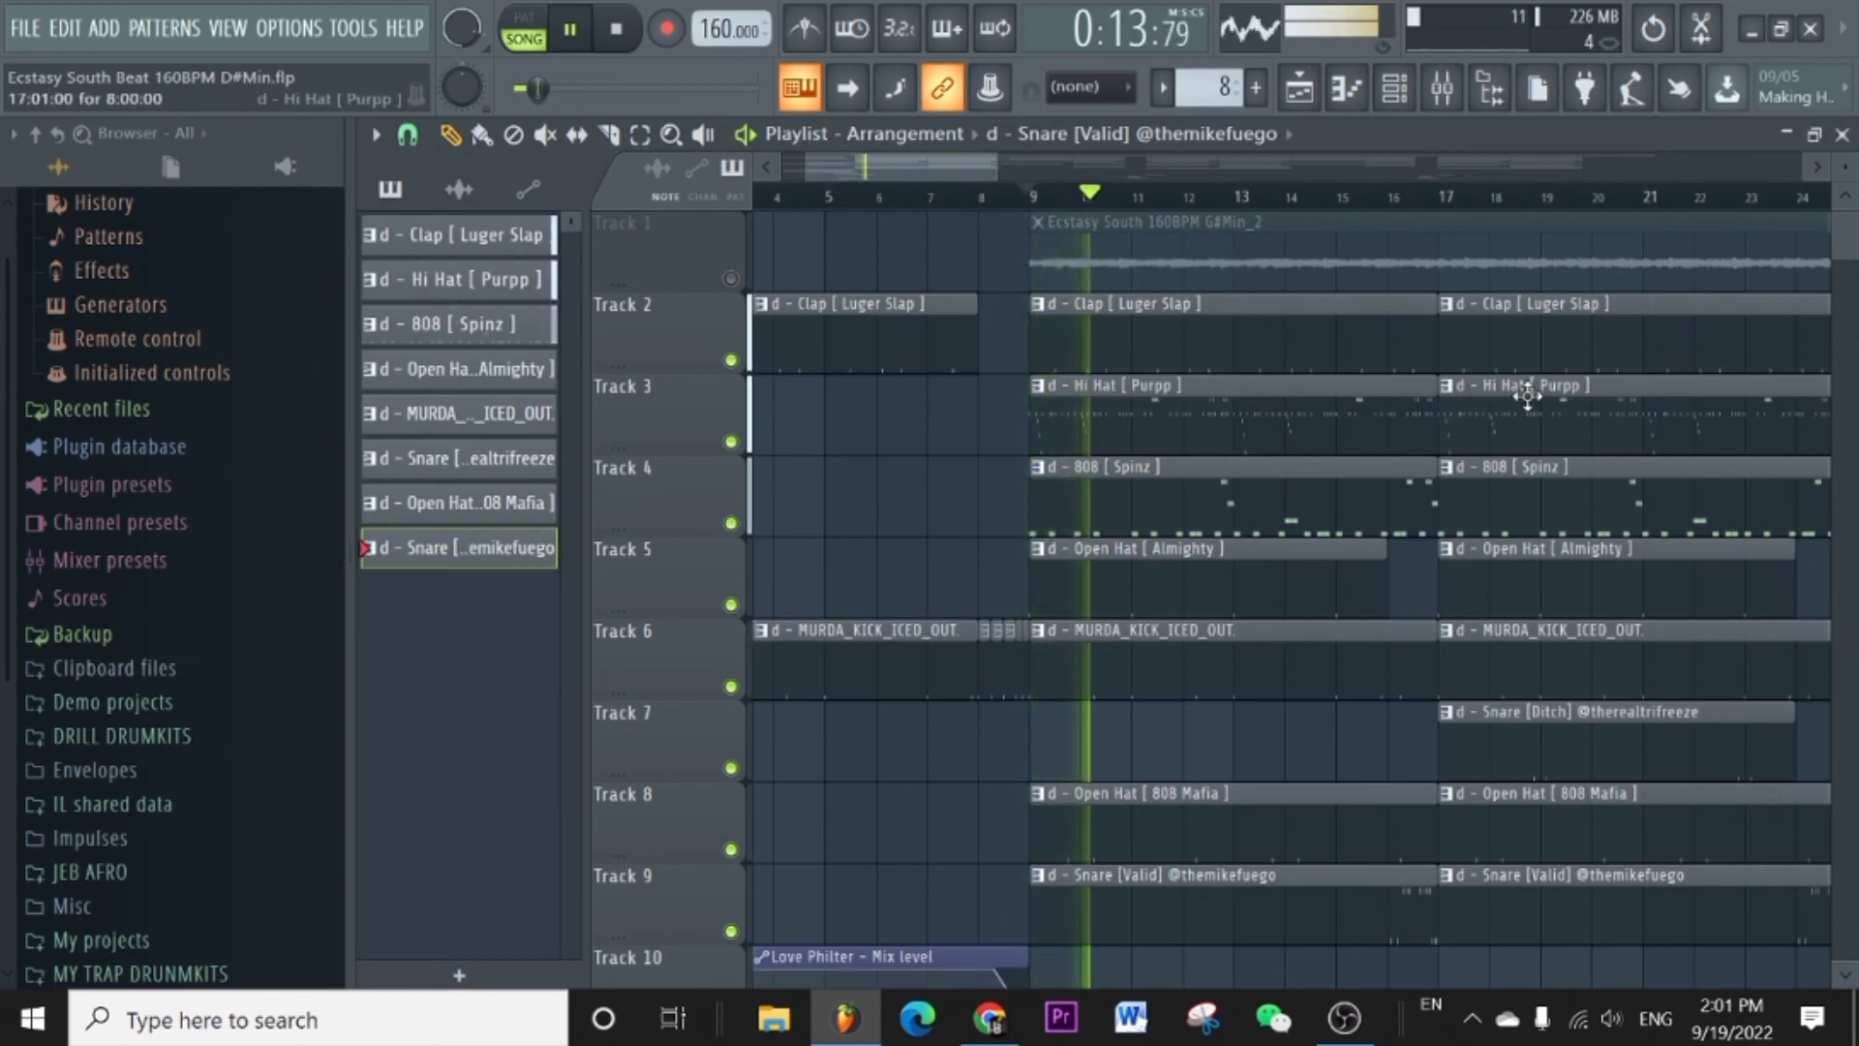
scroll(1065, 412, "down", 2)
scroll(1302, 407, "down", 2)
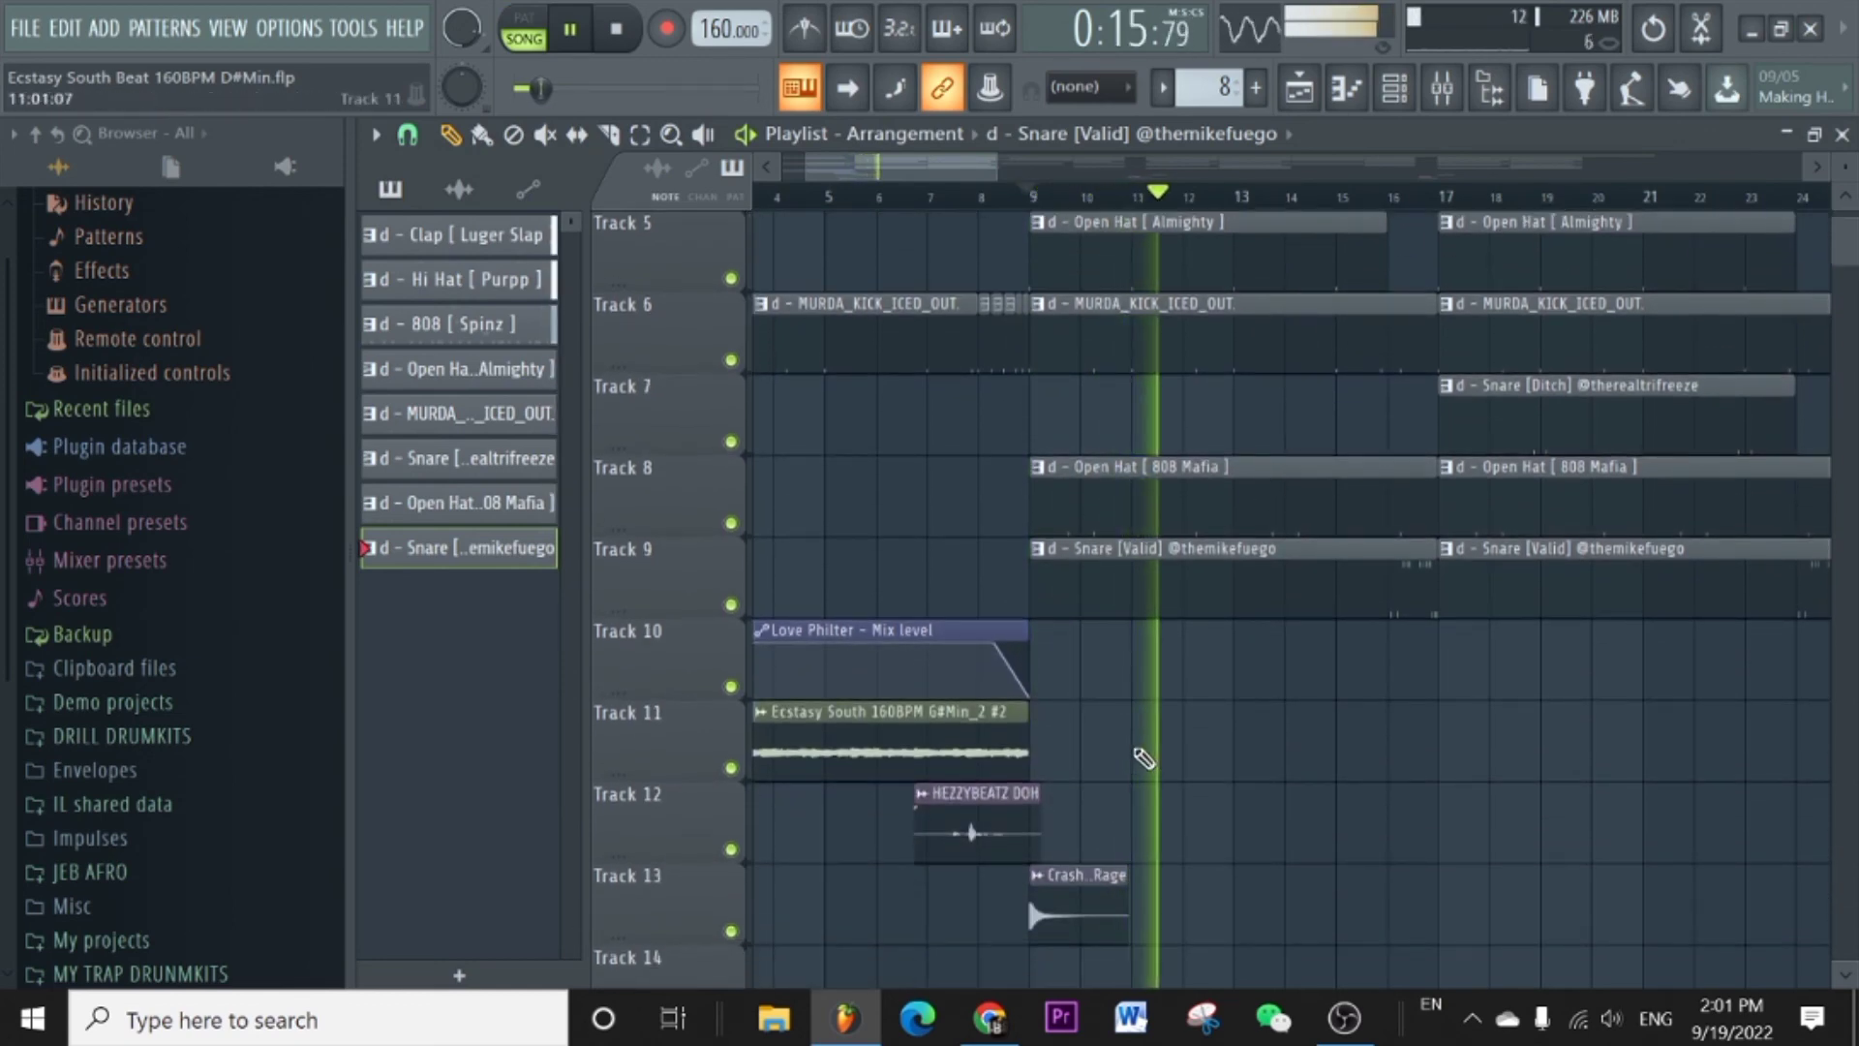
scroll(1037, 697, "up", 4)
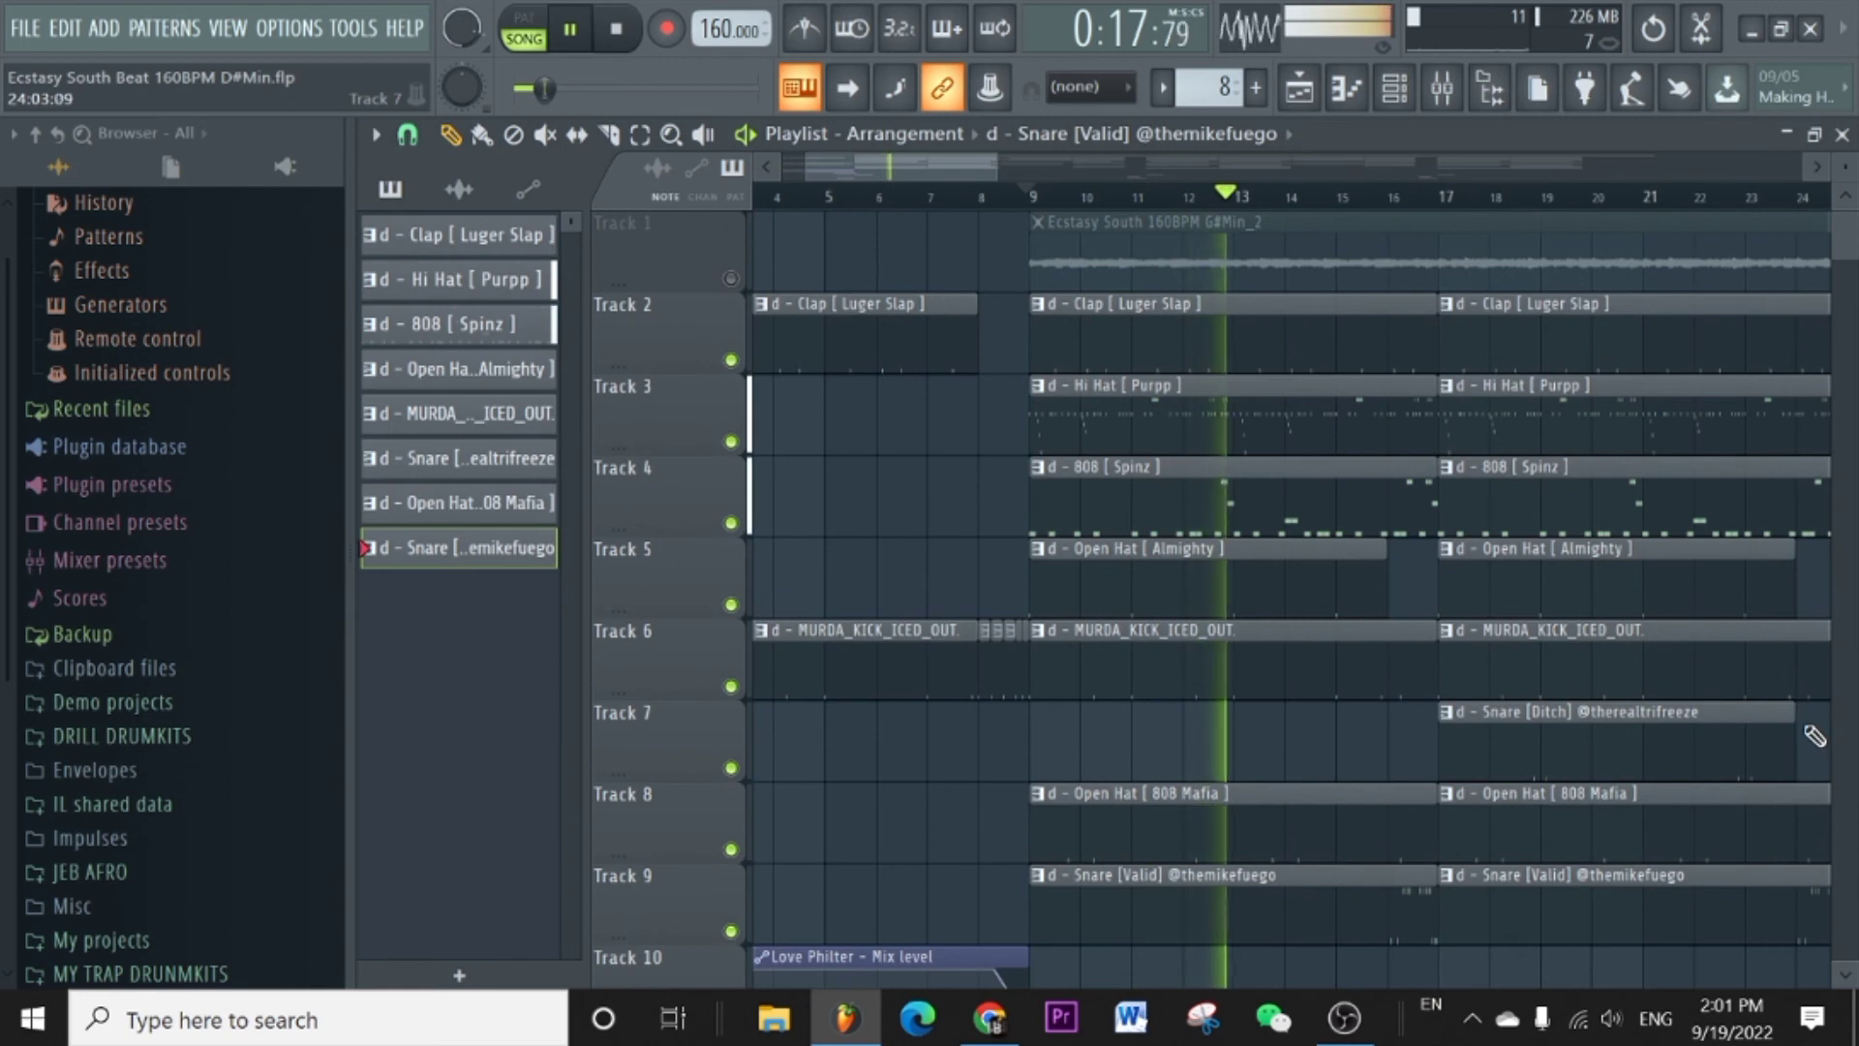
key("space")
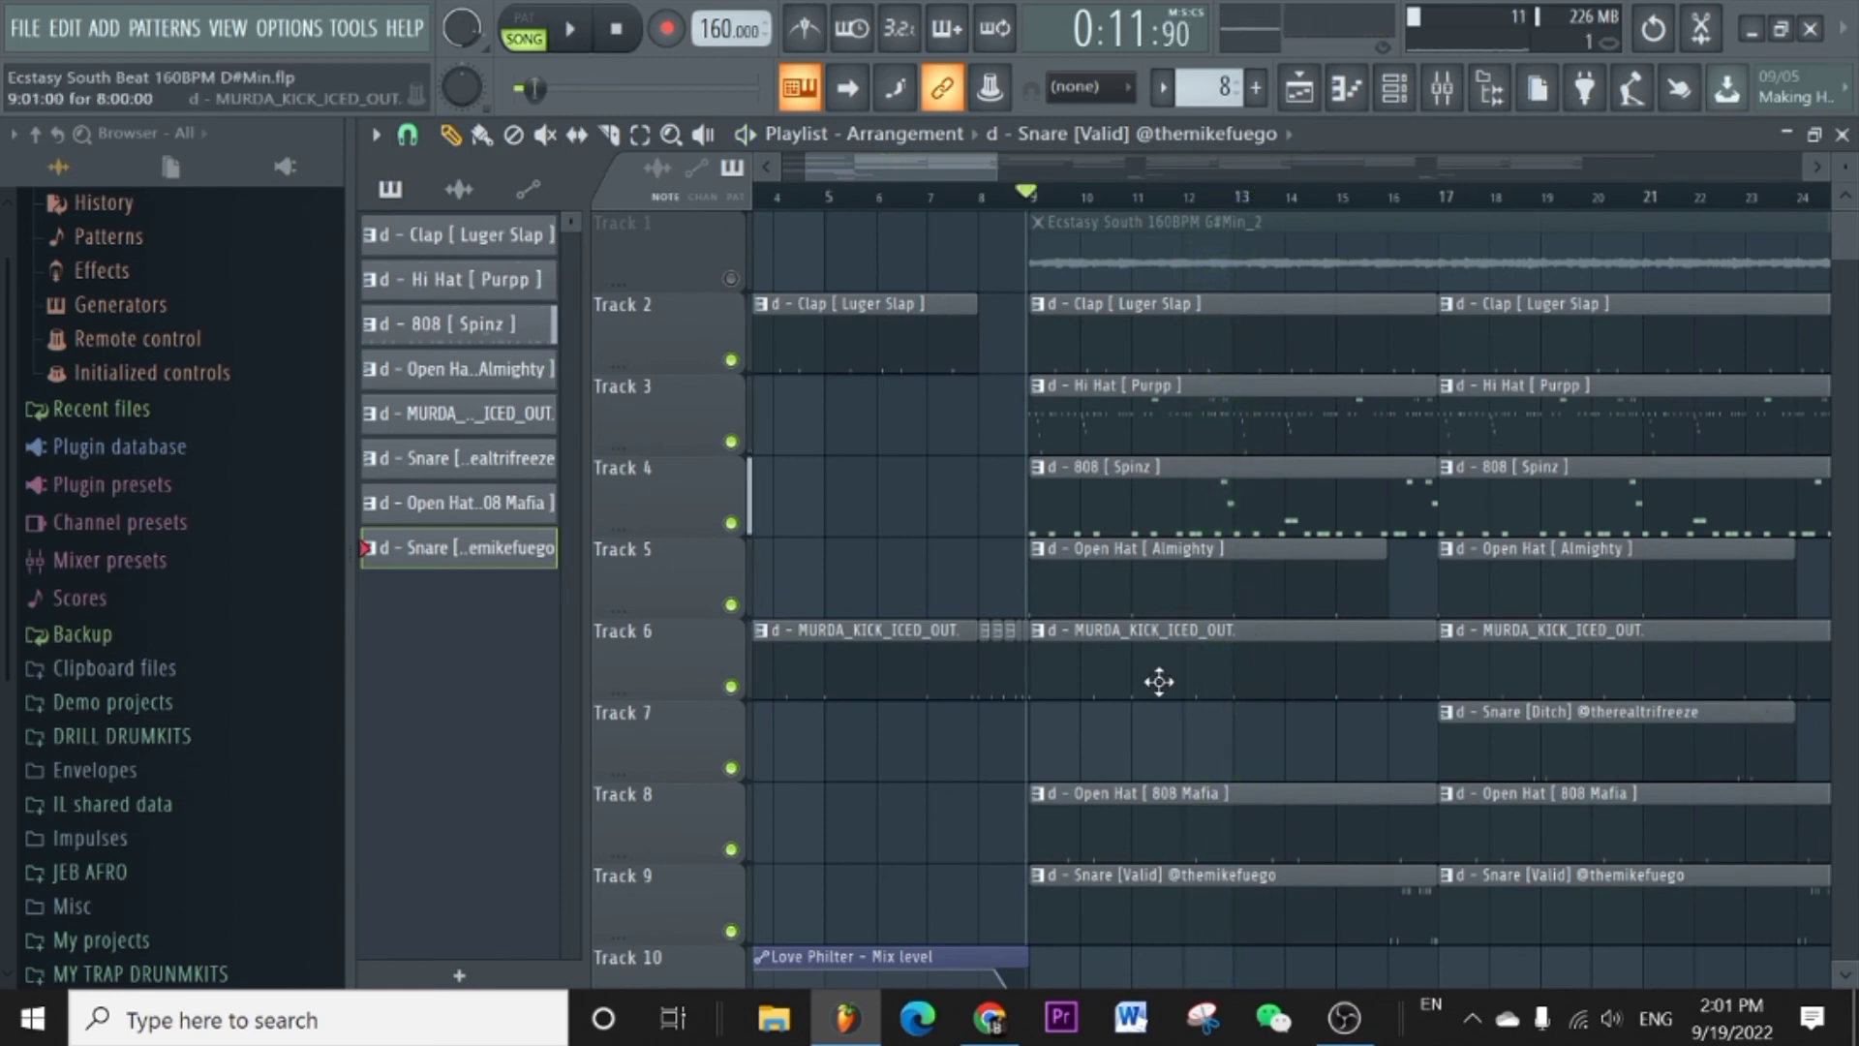
Solo the Track 1 melody and re-enable all playlist tracks.
right_click(733, 281)
scroll(959, 218, "down", 5)
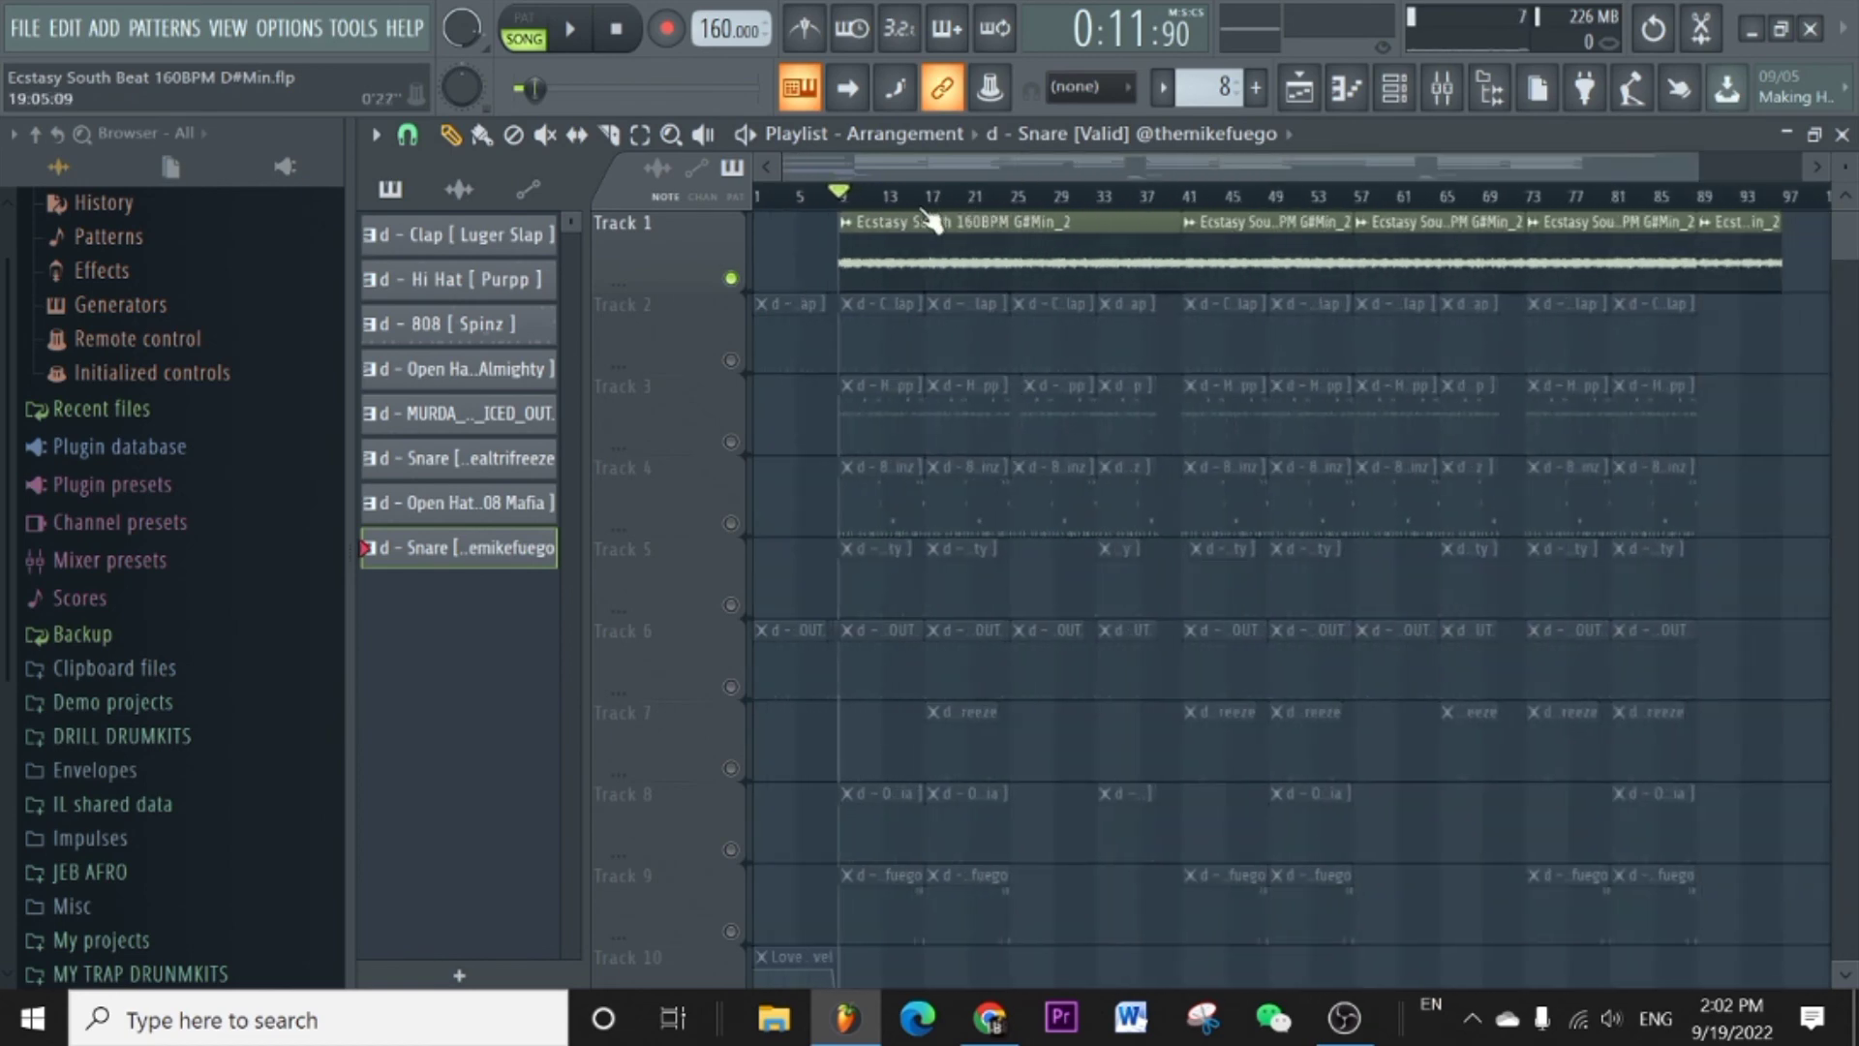
right_click(733, 281)
Play the full arrangement from the beginning and look over all its playlist tracks down to Track 15.
key("space")
scroll(1146, 577, "down", 4)
scroll(1145, 584, "up", 4)
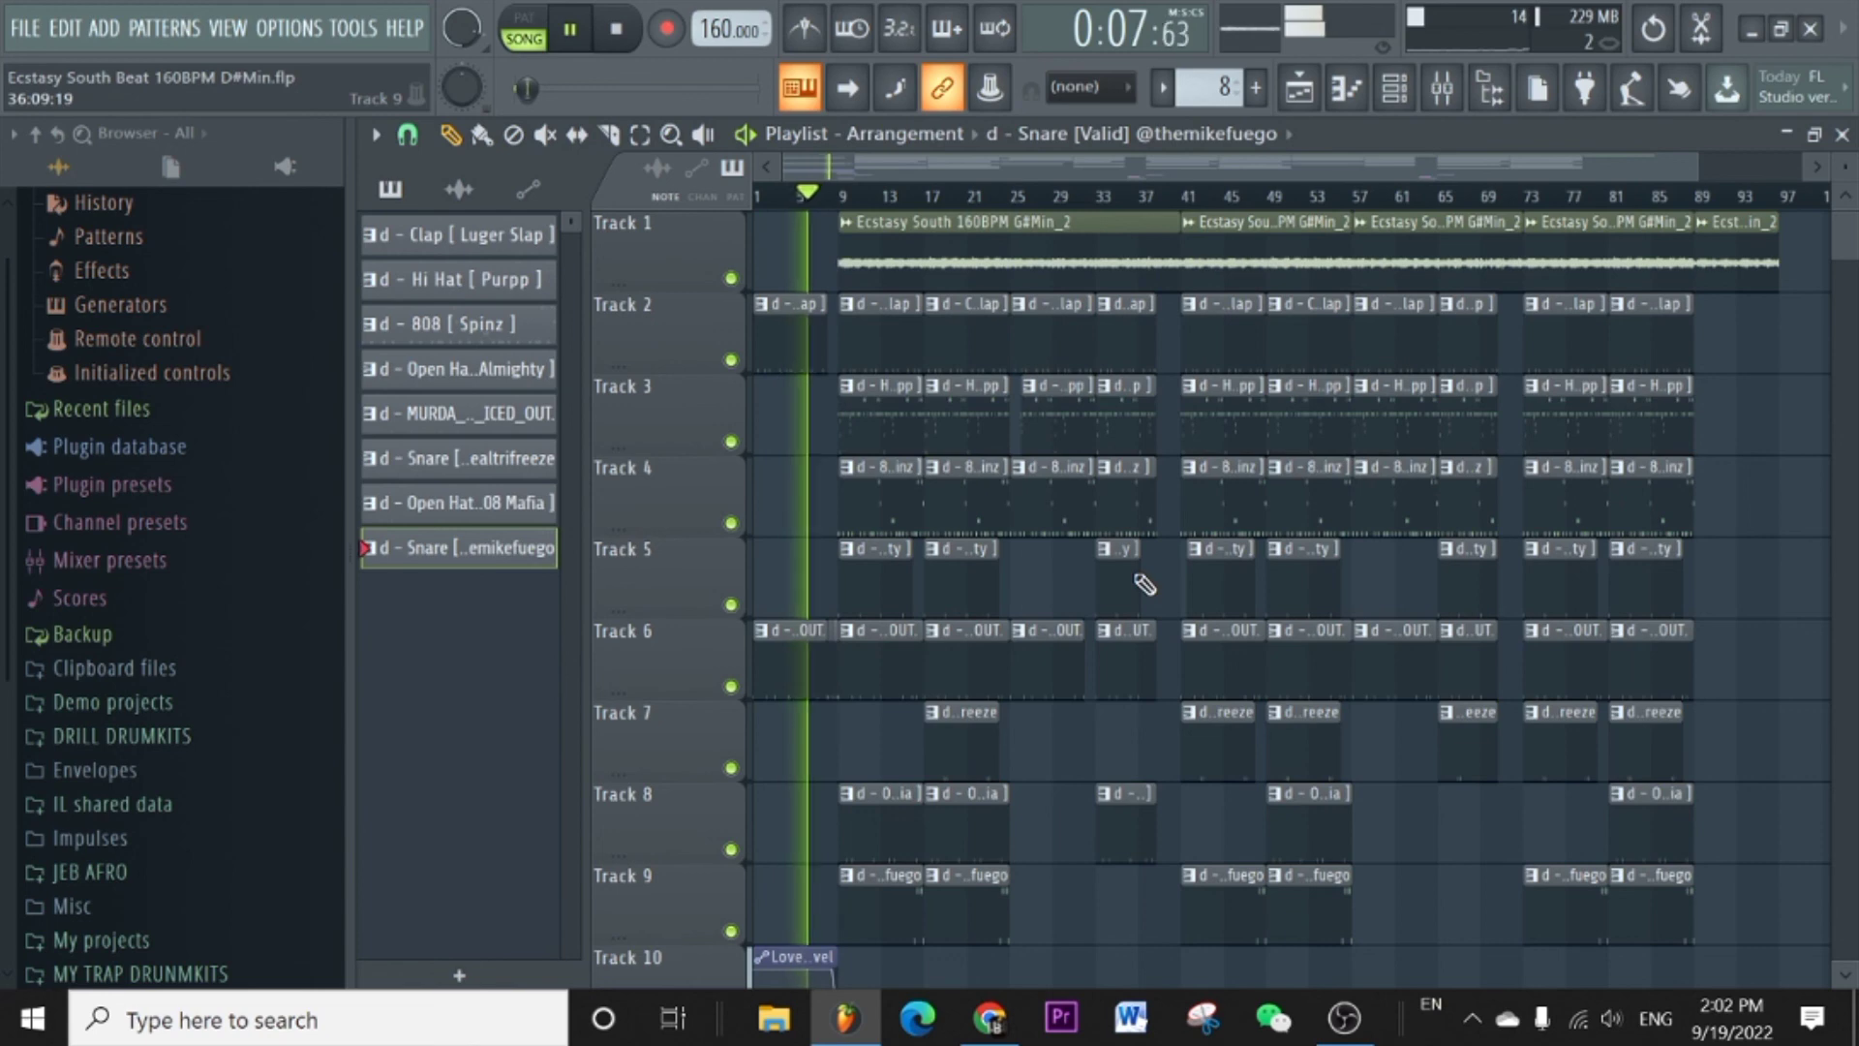
scroll(1086, 535, "down", 3)
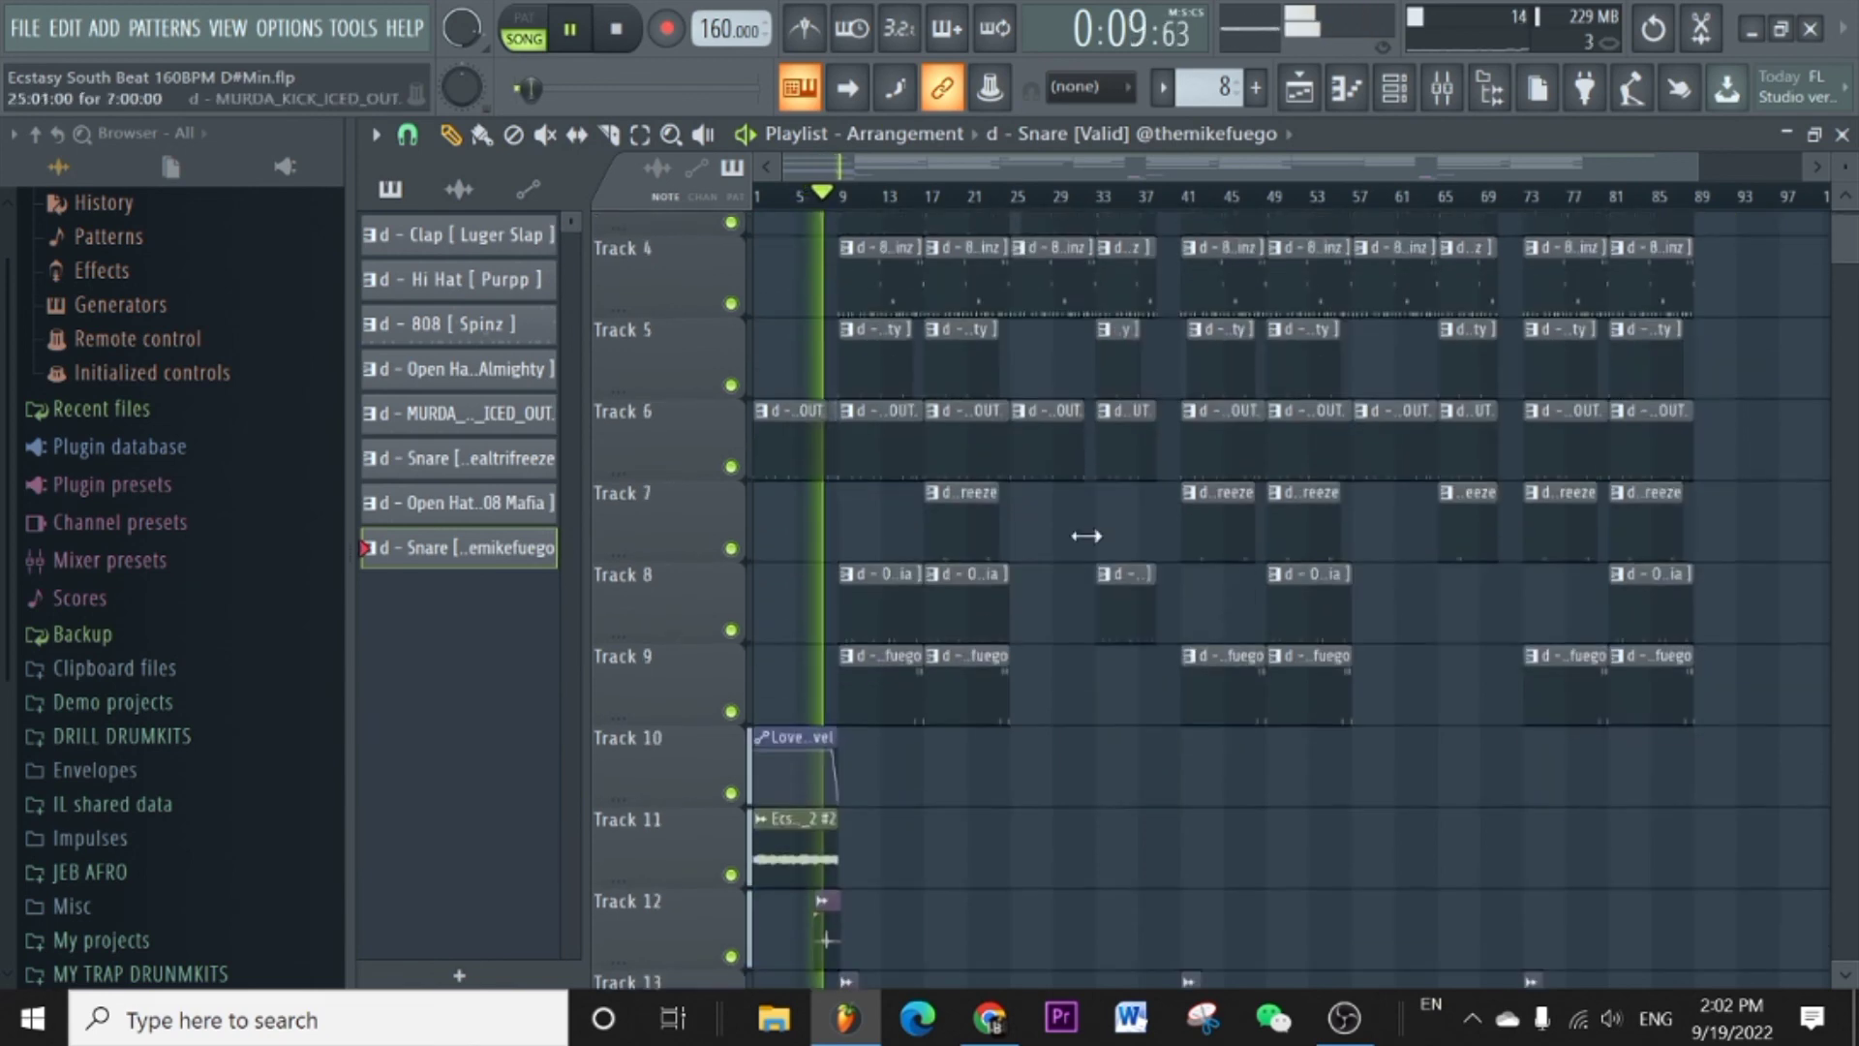
scroll(1065, 571, "down", 3)
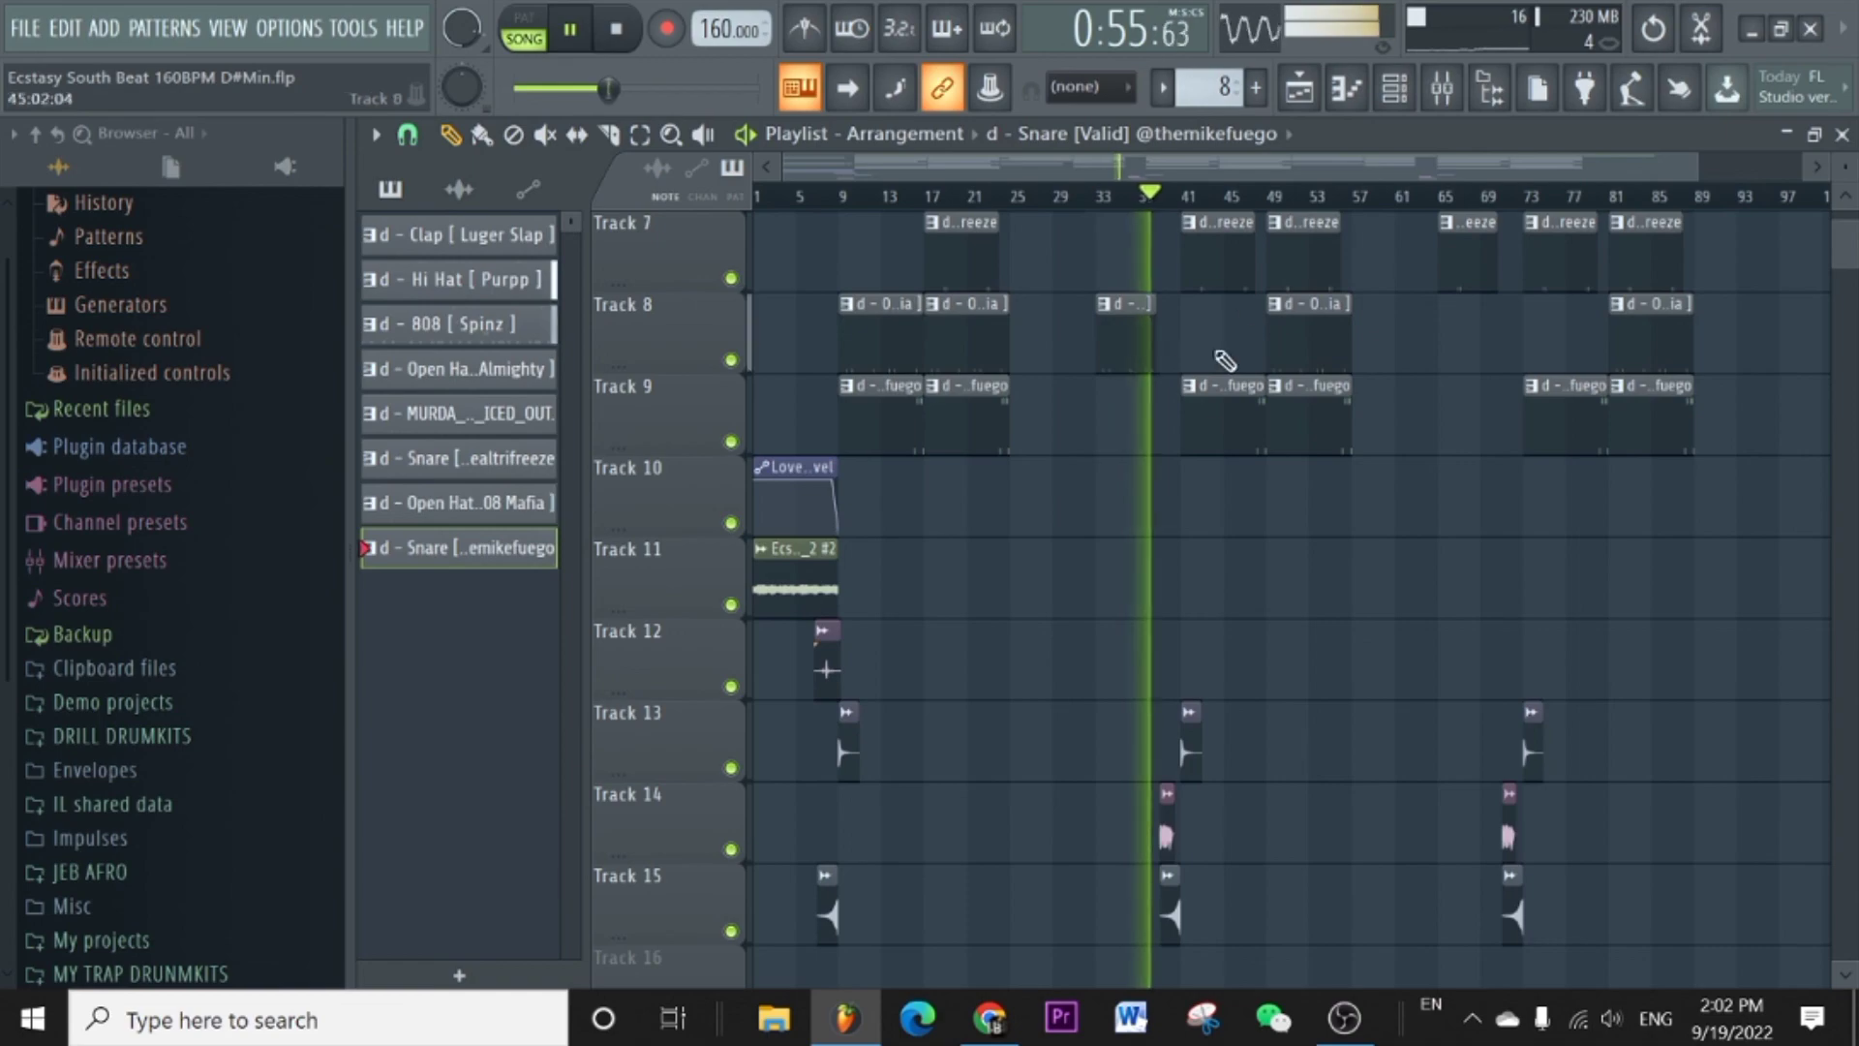
scroll(1225, 360, "up", 4)
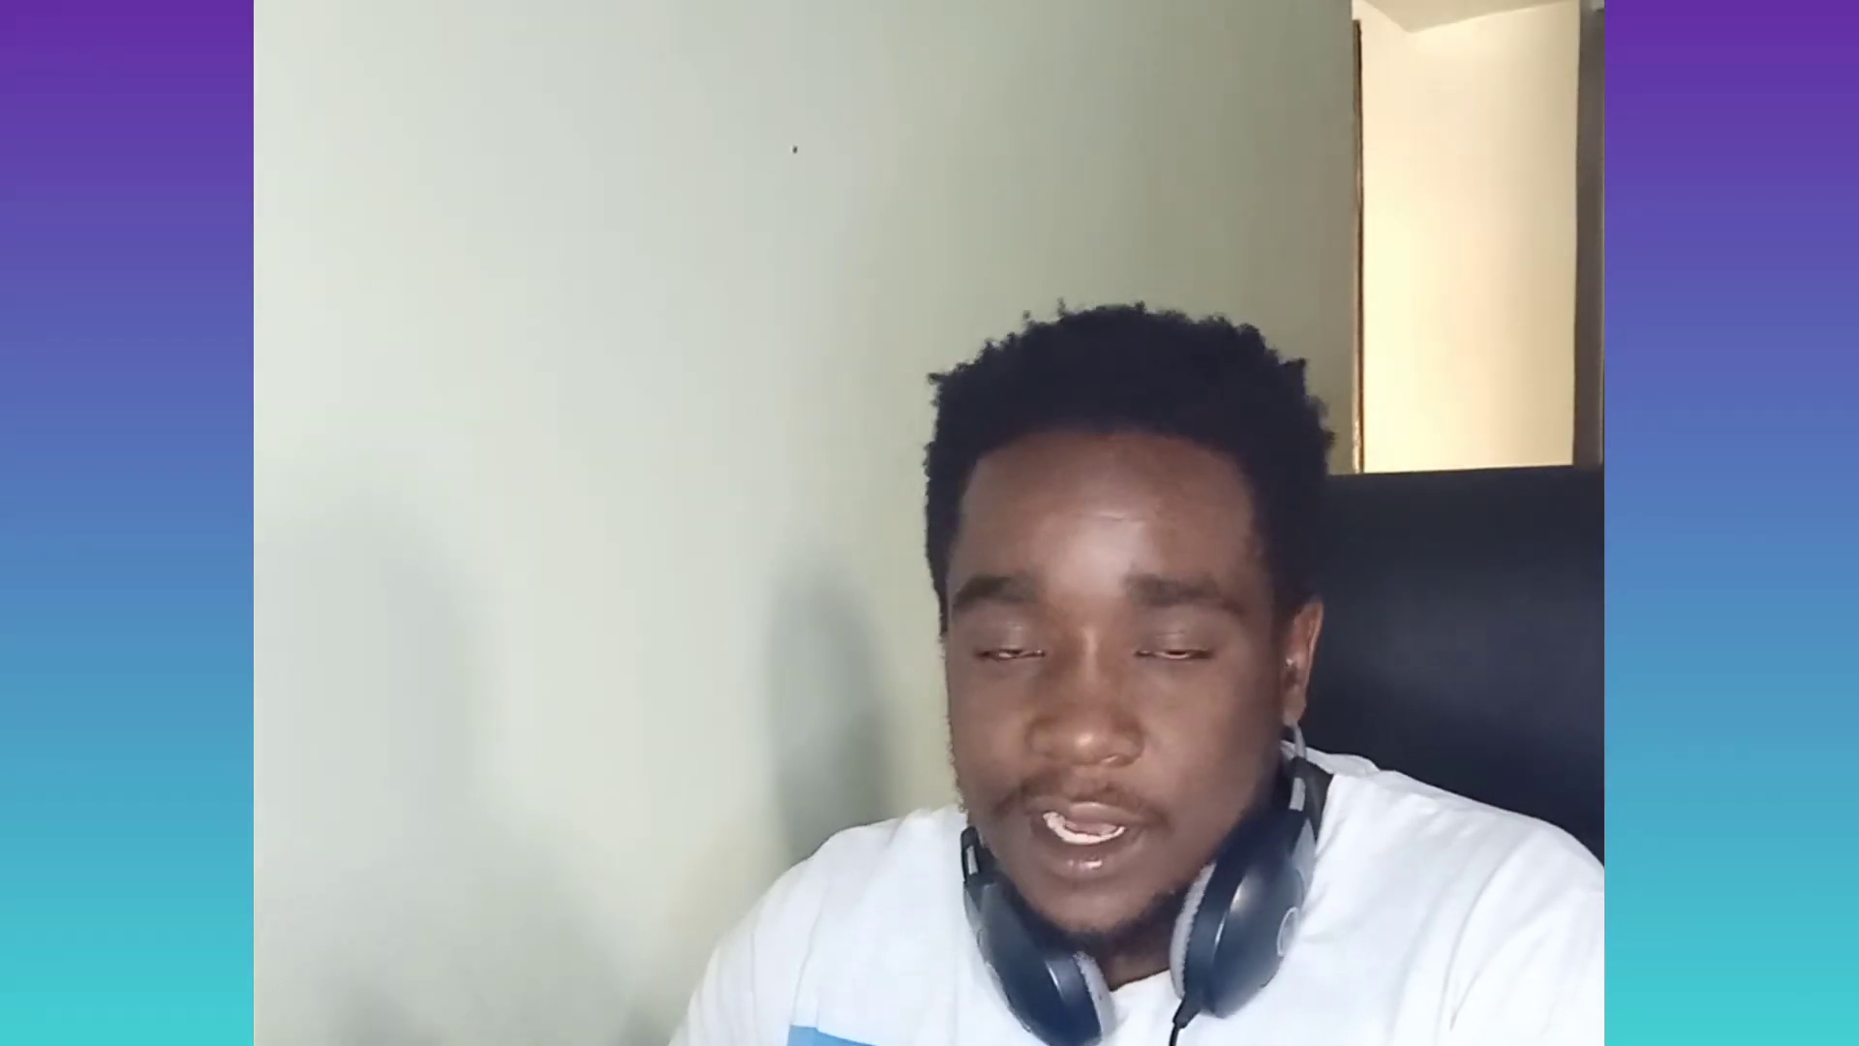